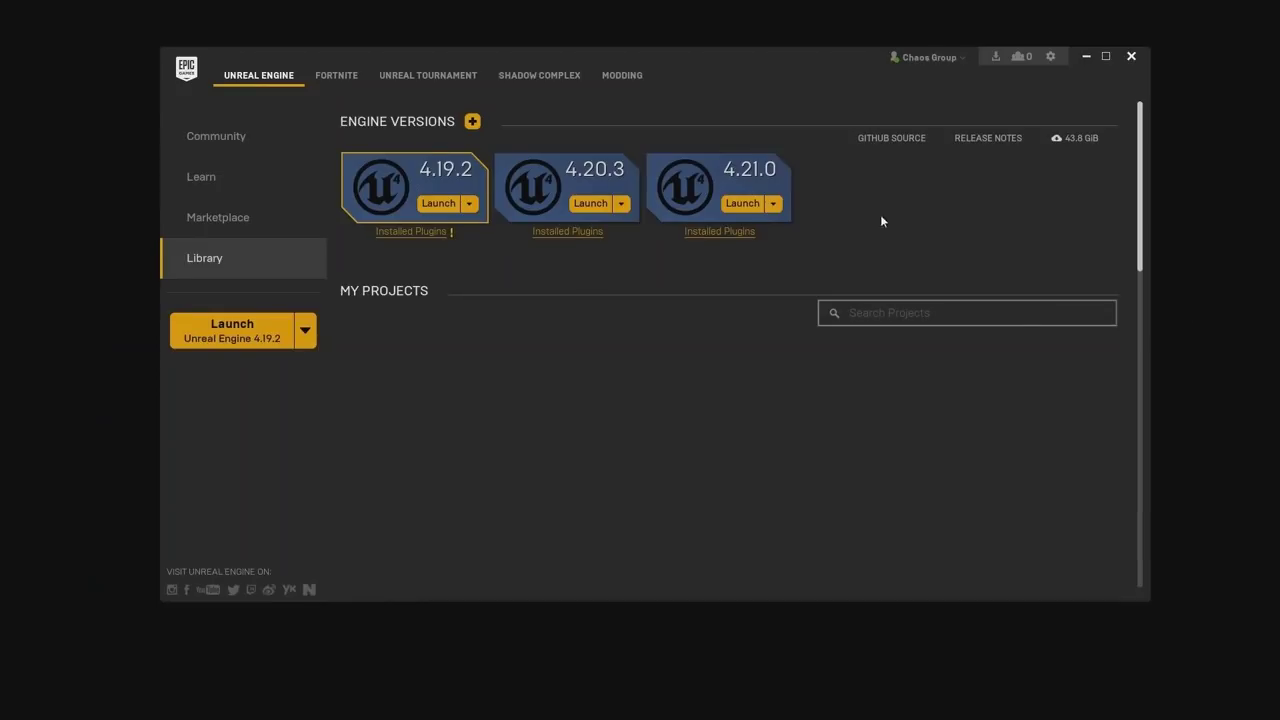
- Launch Unreal Engine 4.19.2 and create a blank Blueprint project named DemoWebinar without starter content
click(446, 204)
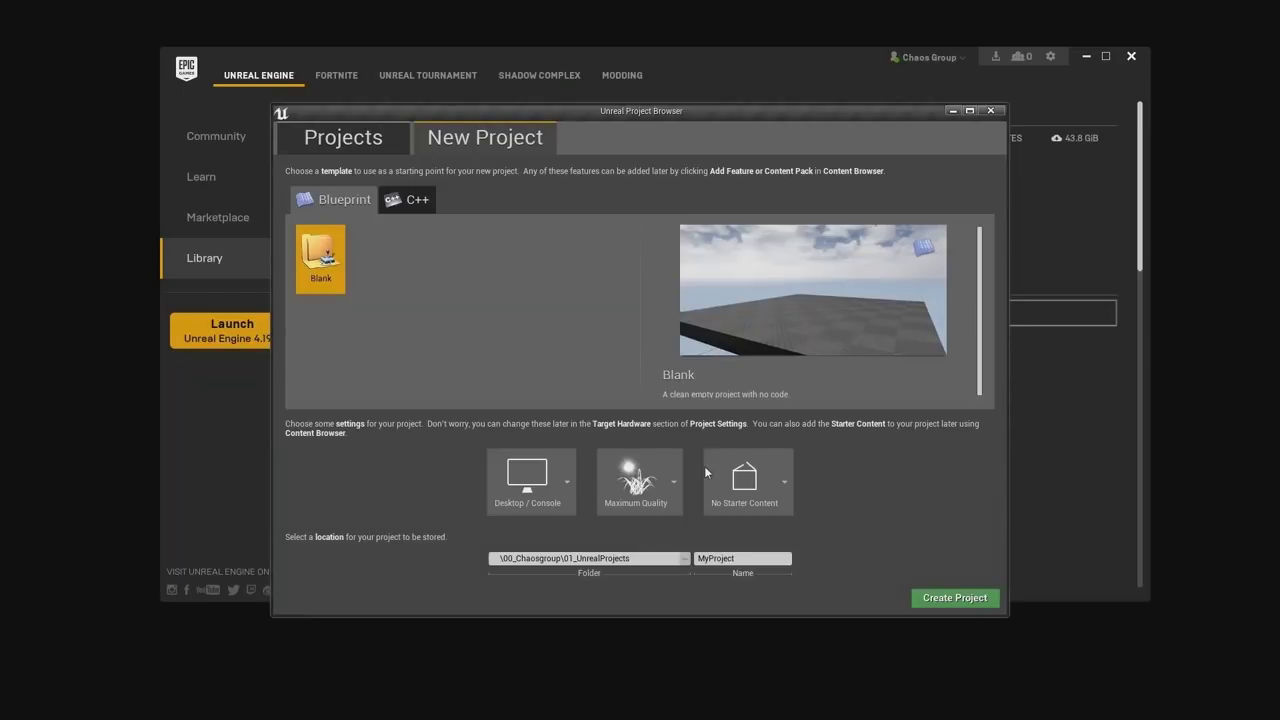
click(747, 556)
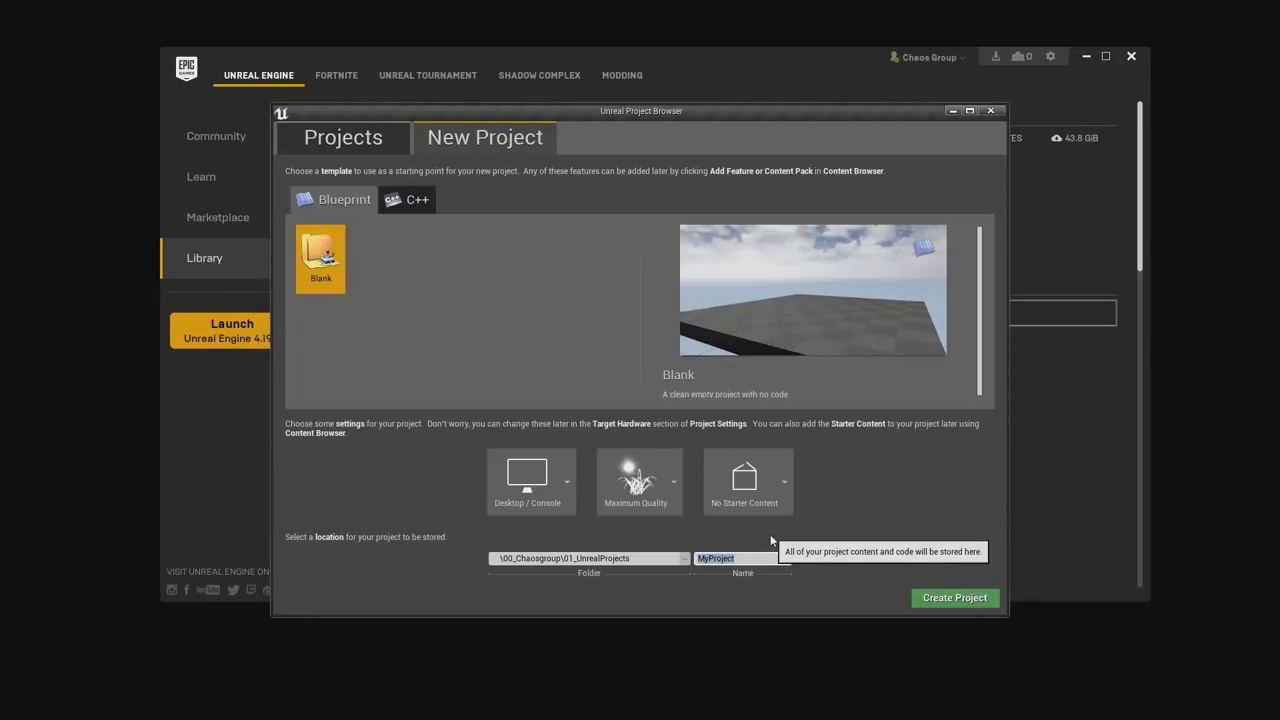
text(DemoWebina)
key(Return)
click(952, 598)
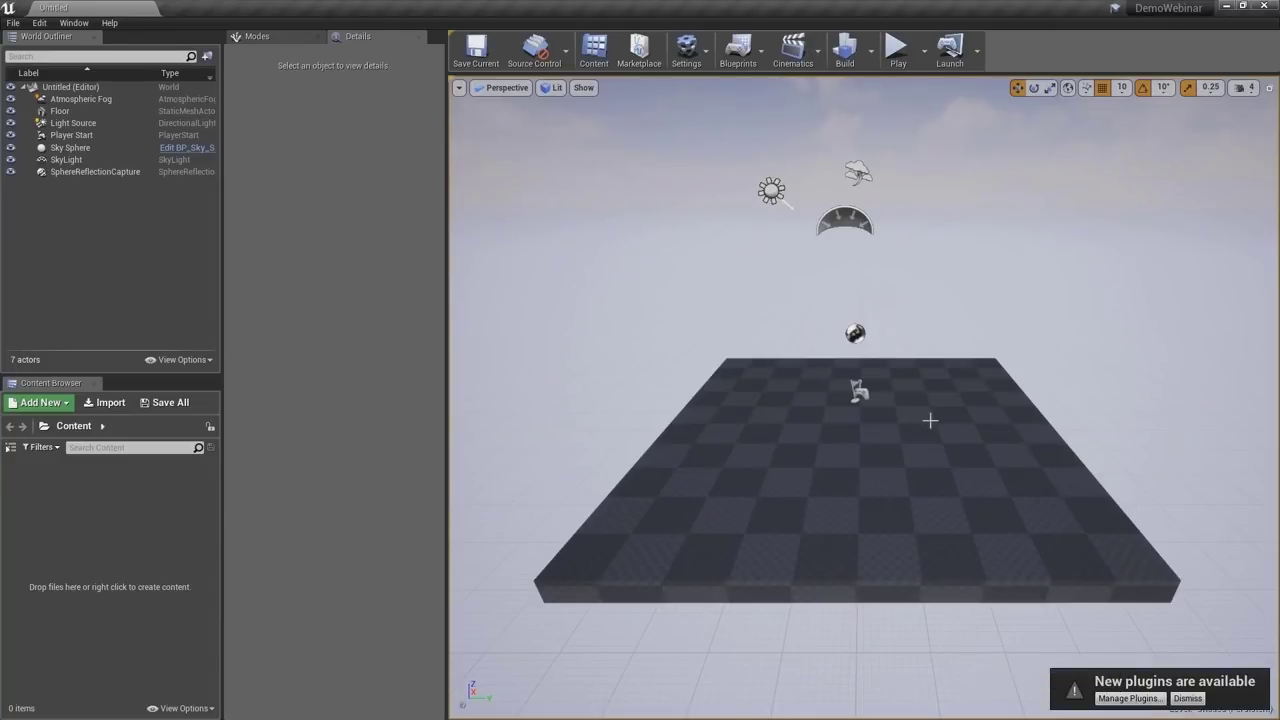
- Enable the V-Ray for Unreal and V-Ray Teleport blueprint plugins, accept the beta plugin, and restart the editor
click(693, 64)
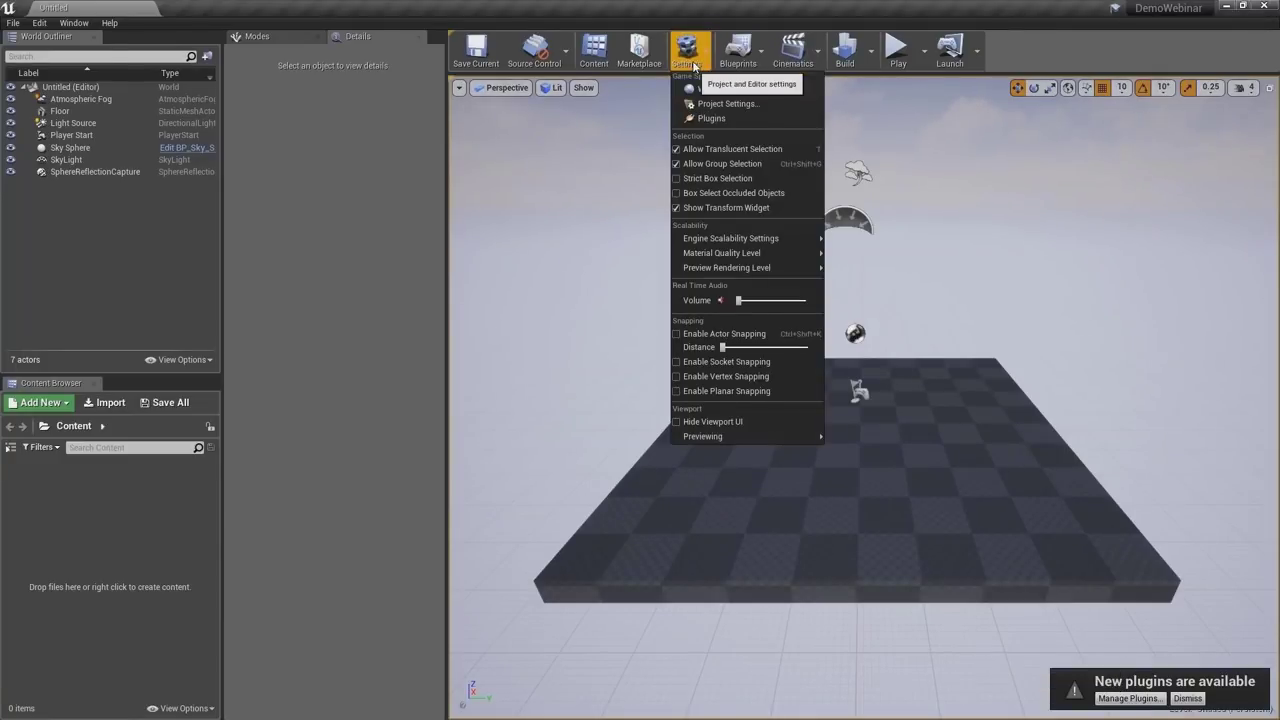
click(715, 121)
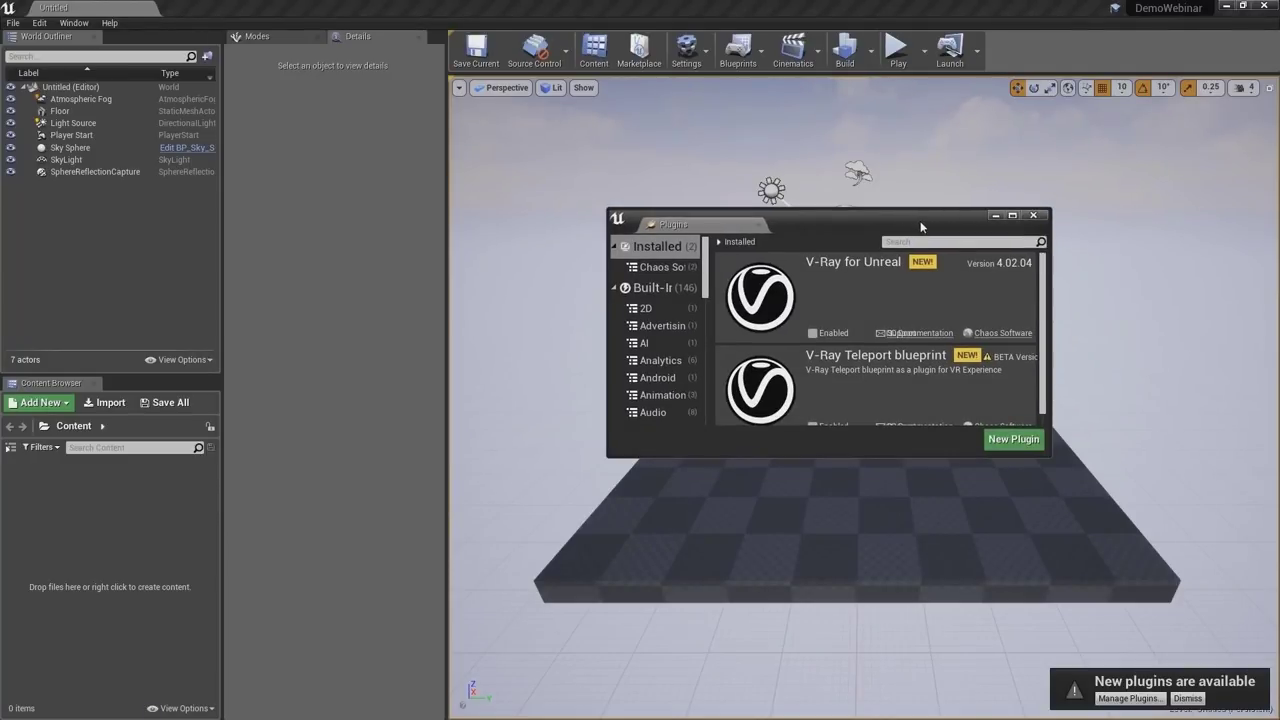
drag(1046, 456, 1188, 613)
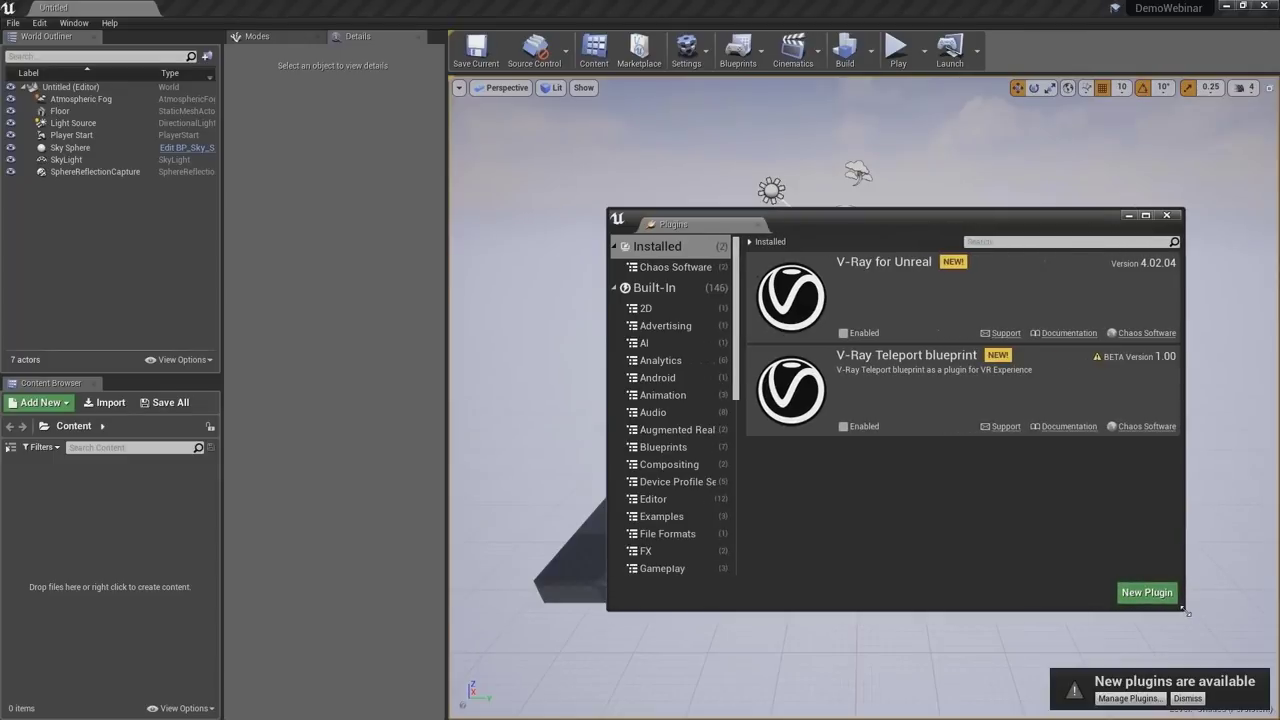
click(845, 333)
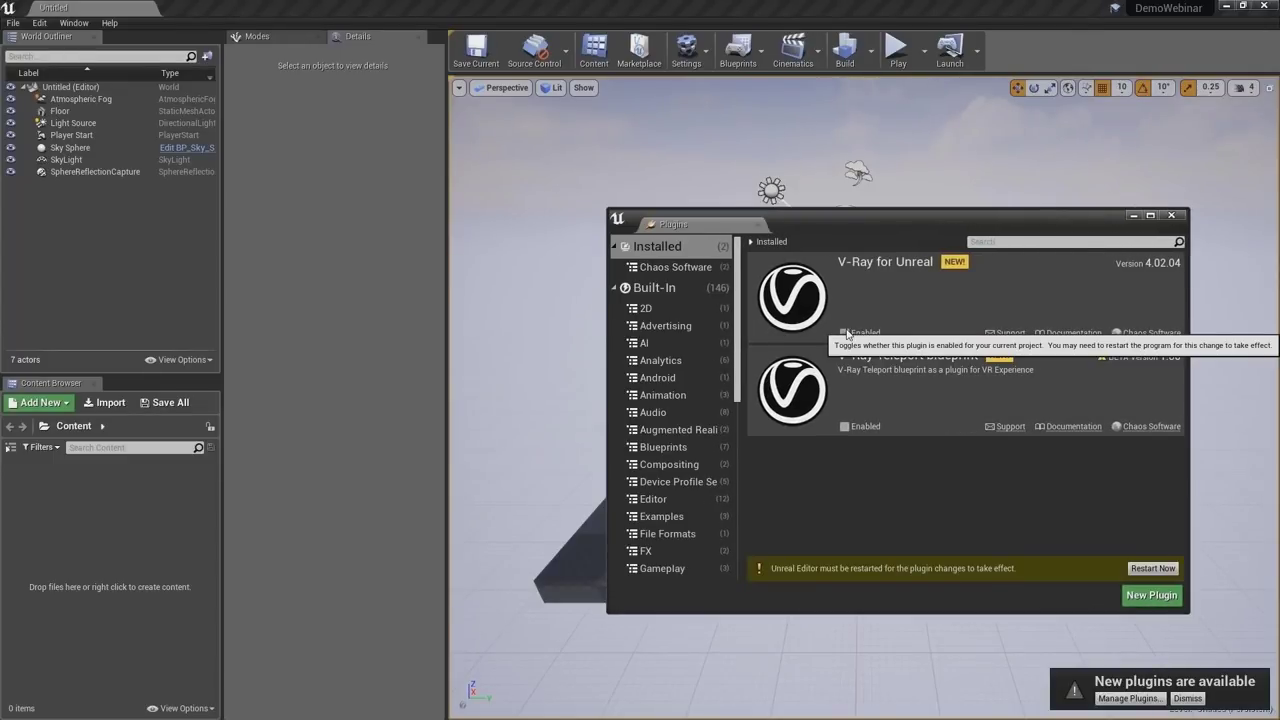
click(845, 427)
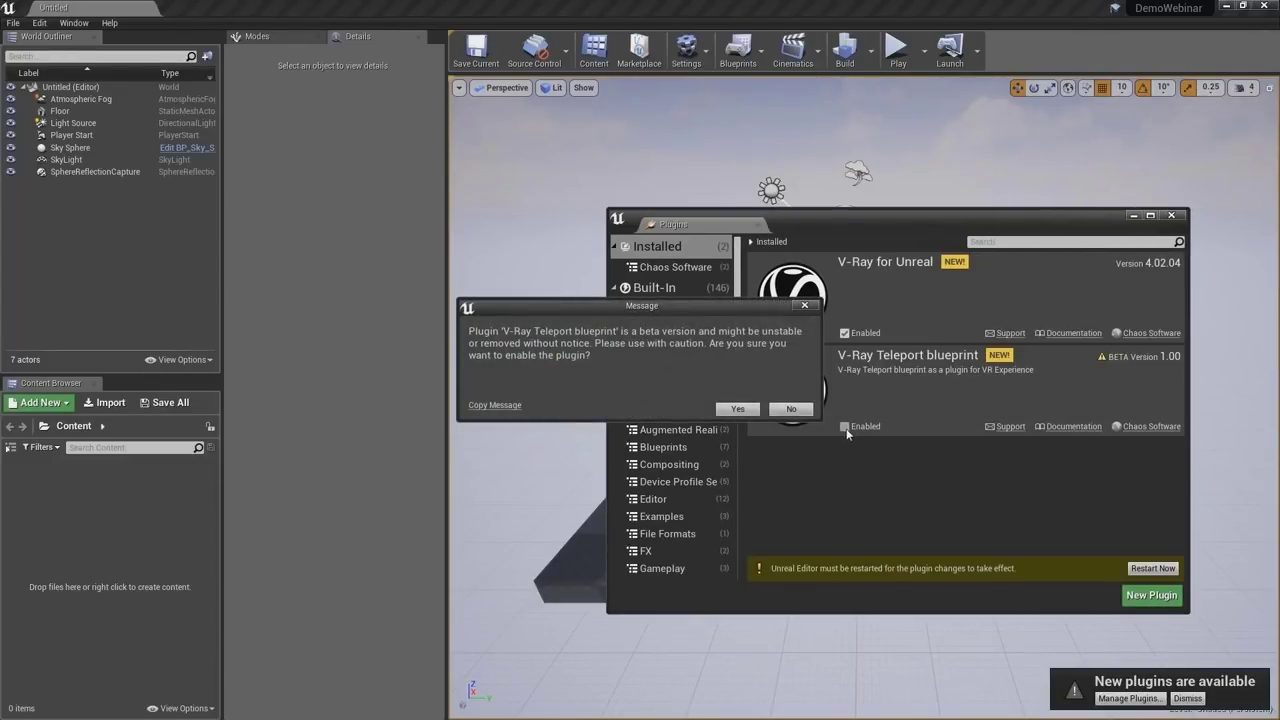
click(737, 409)
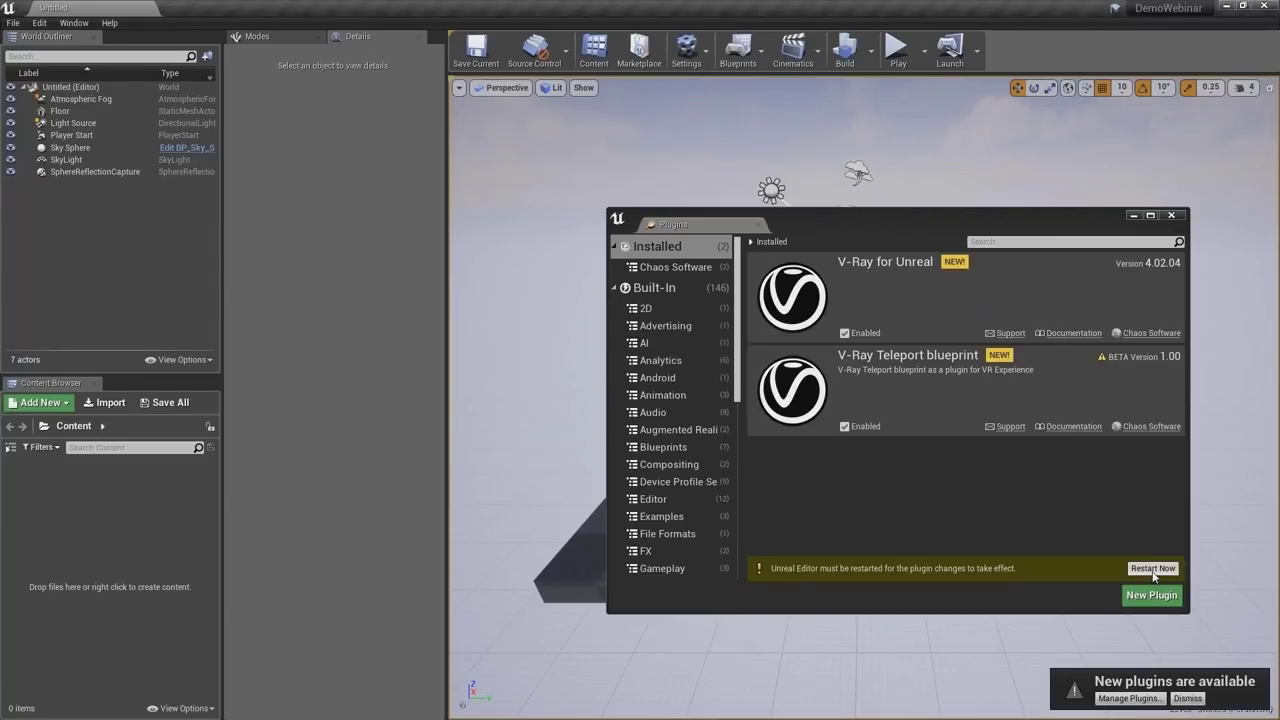
click(1153, 568)
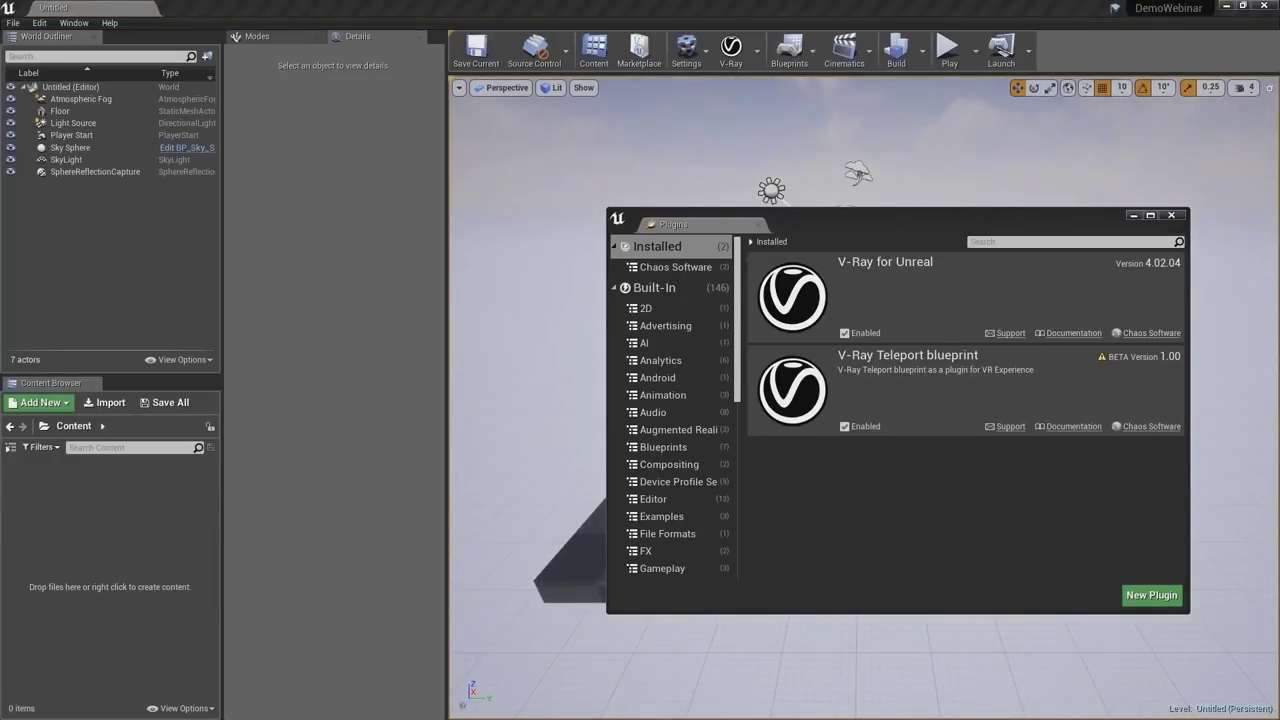
click(1171, 215)
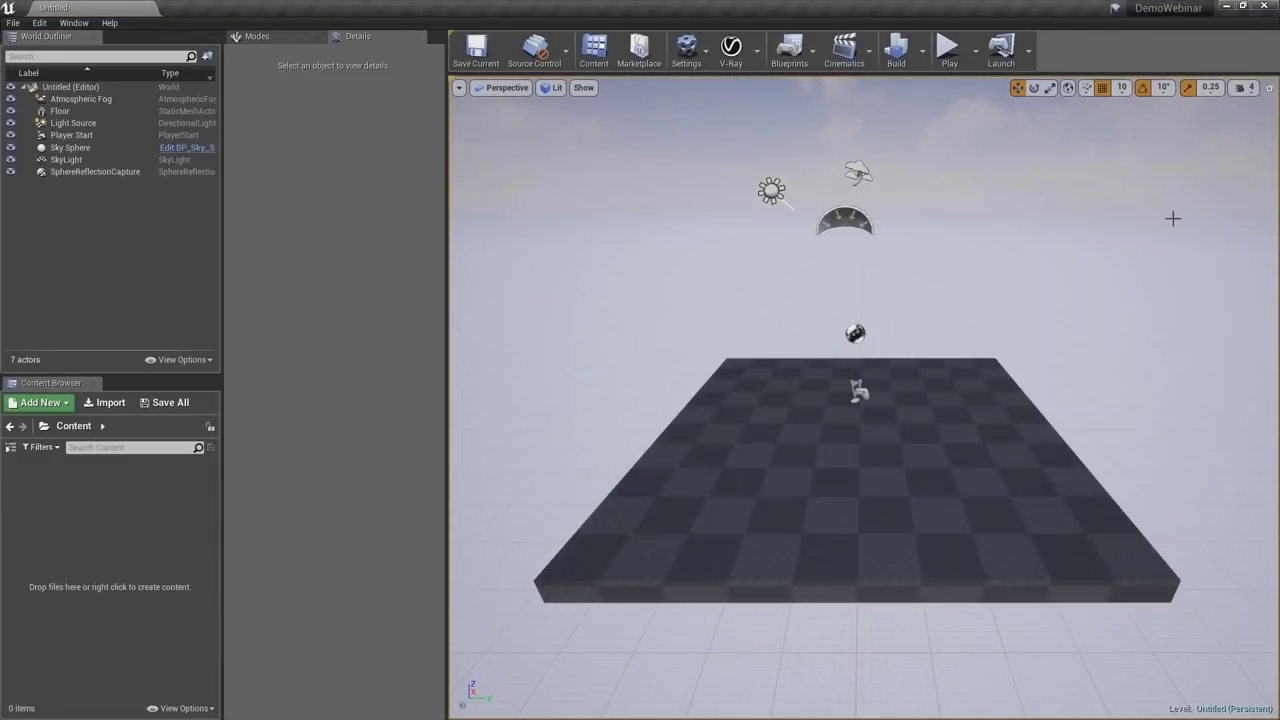
- Open the V-Ray Settings, dock them beside the viewport, and collapse the CUDA GPU Device Select and Render Elements sections
click(757, 55)
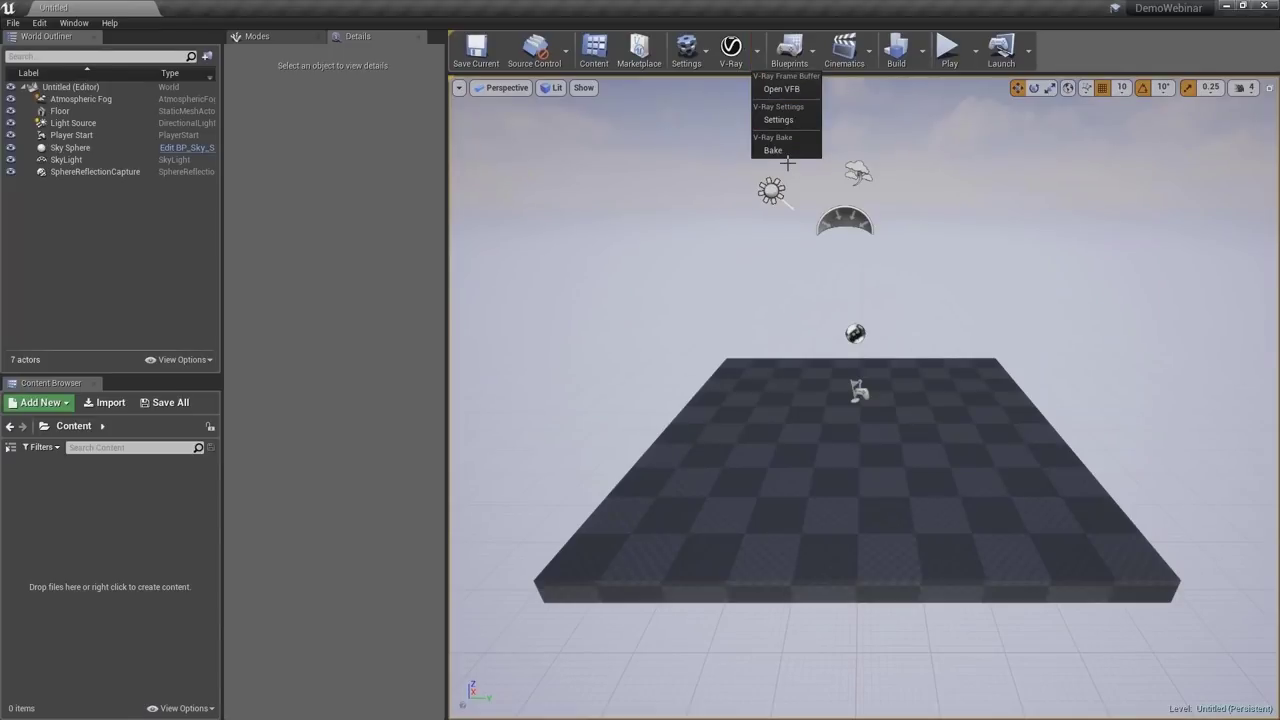
click(784, 120)
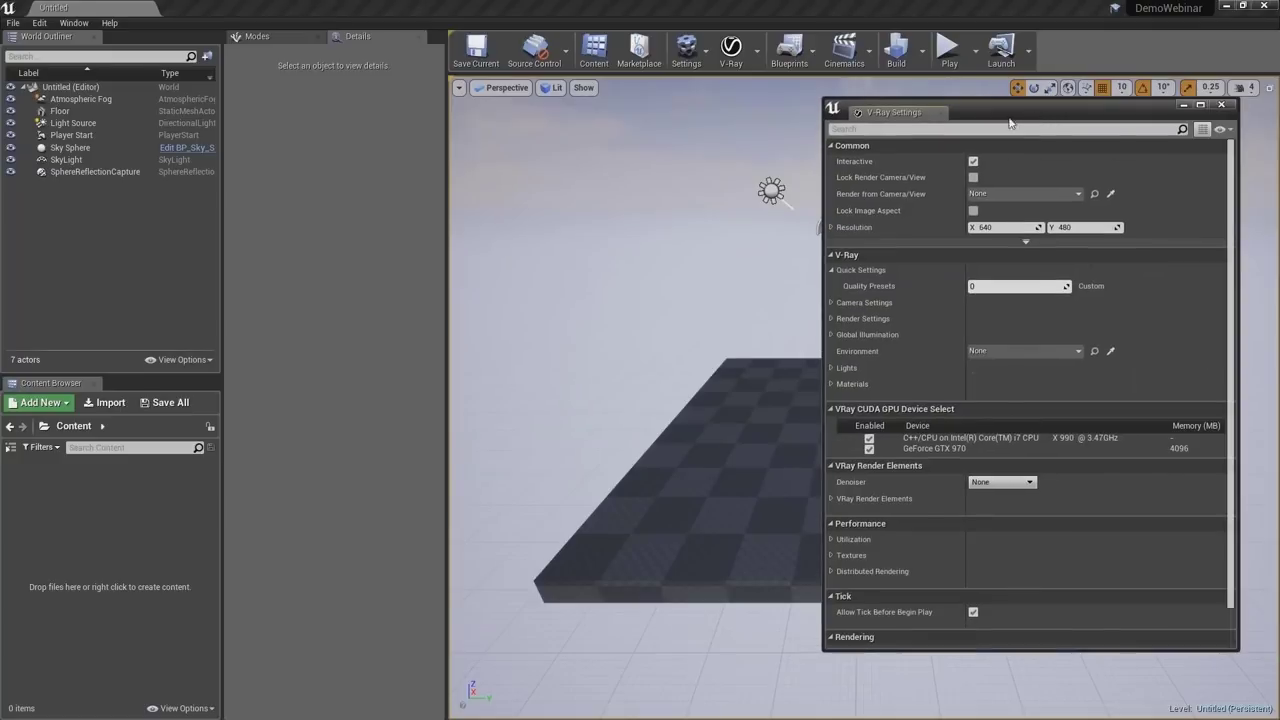
drag(896, 116, 1253, 112)
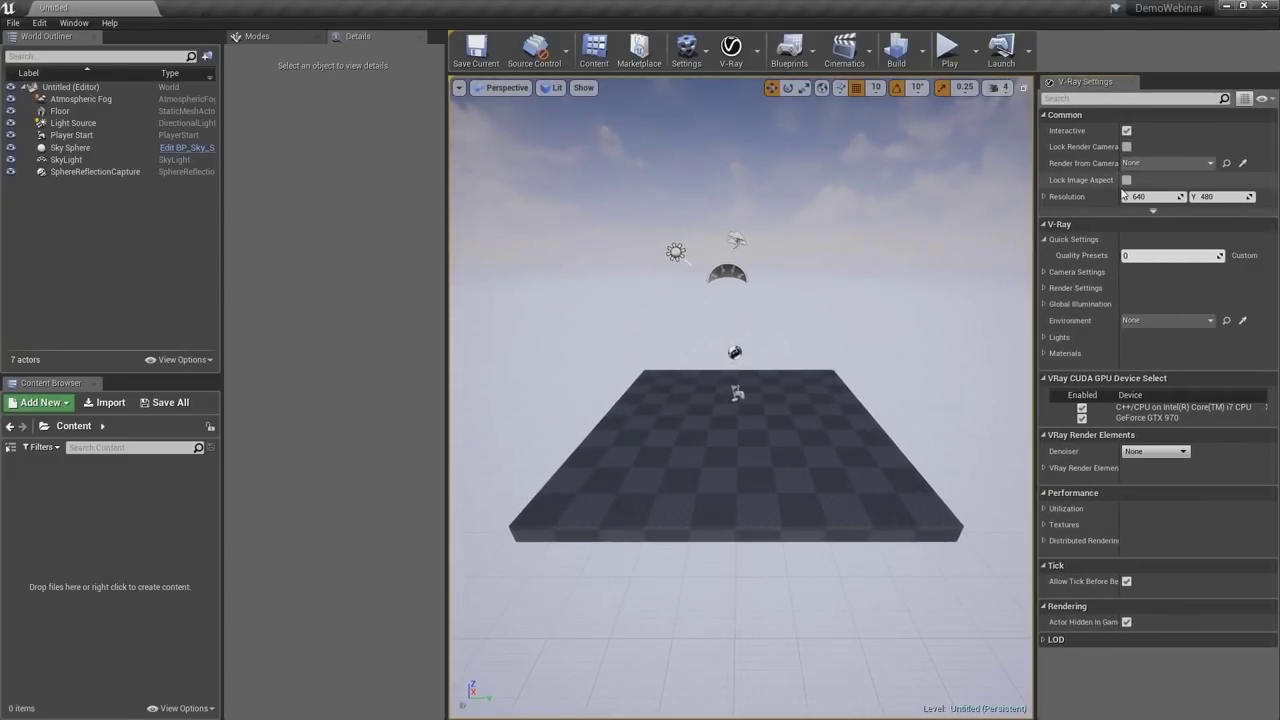
mouse_move(1123, 193)
mouse_down()
mouse_move(1168, 190)
mouse_move(1133, 188)
mouse_up()
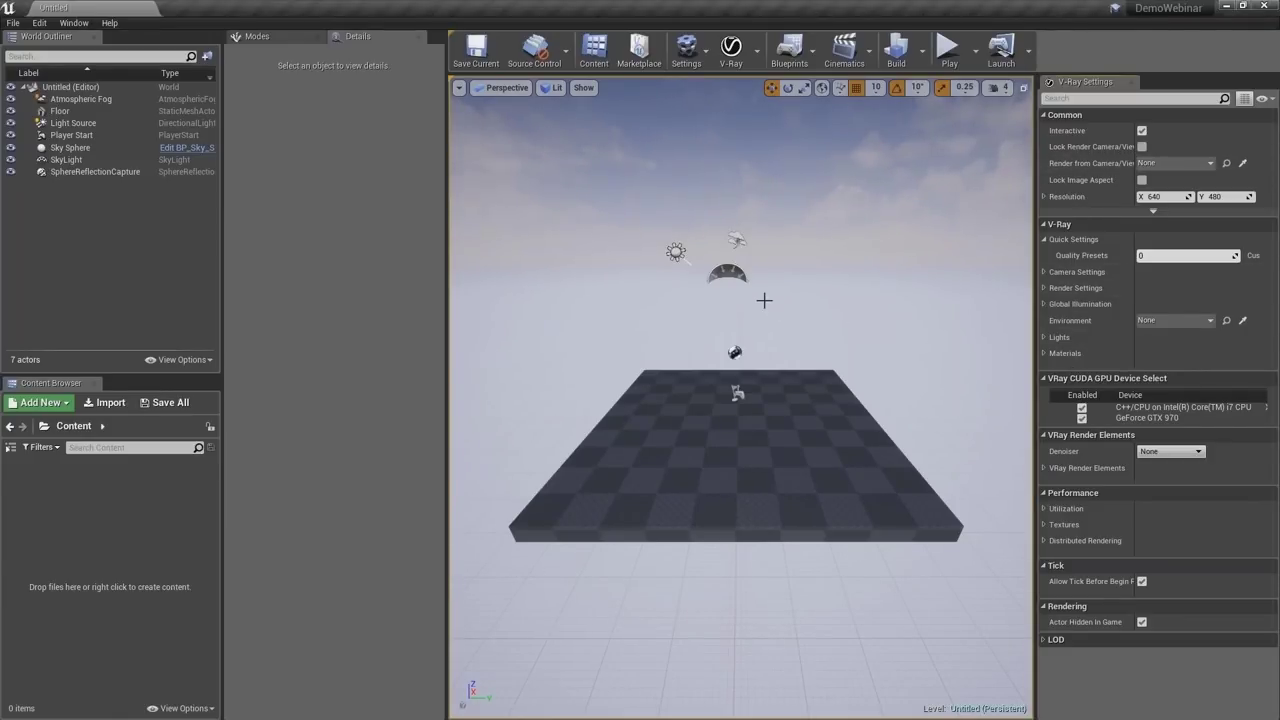
click(1045, 378)
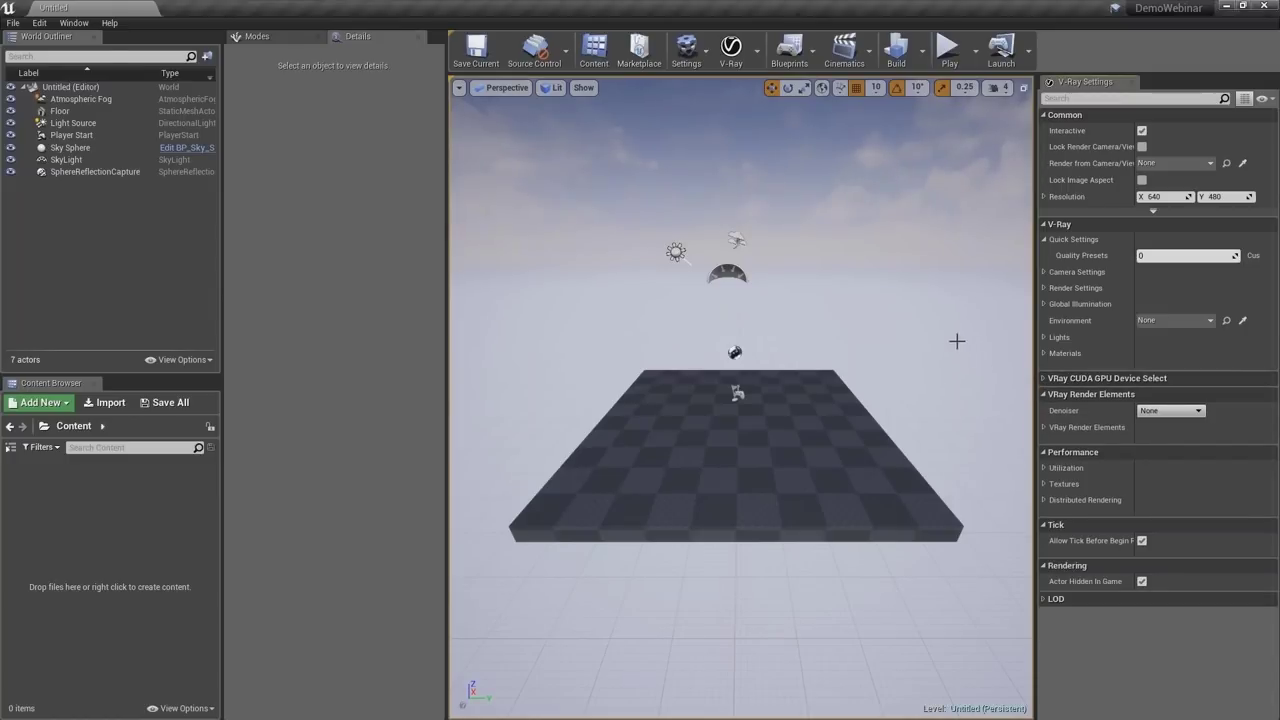
click(1058, 394)
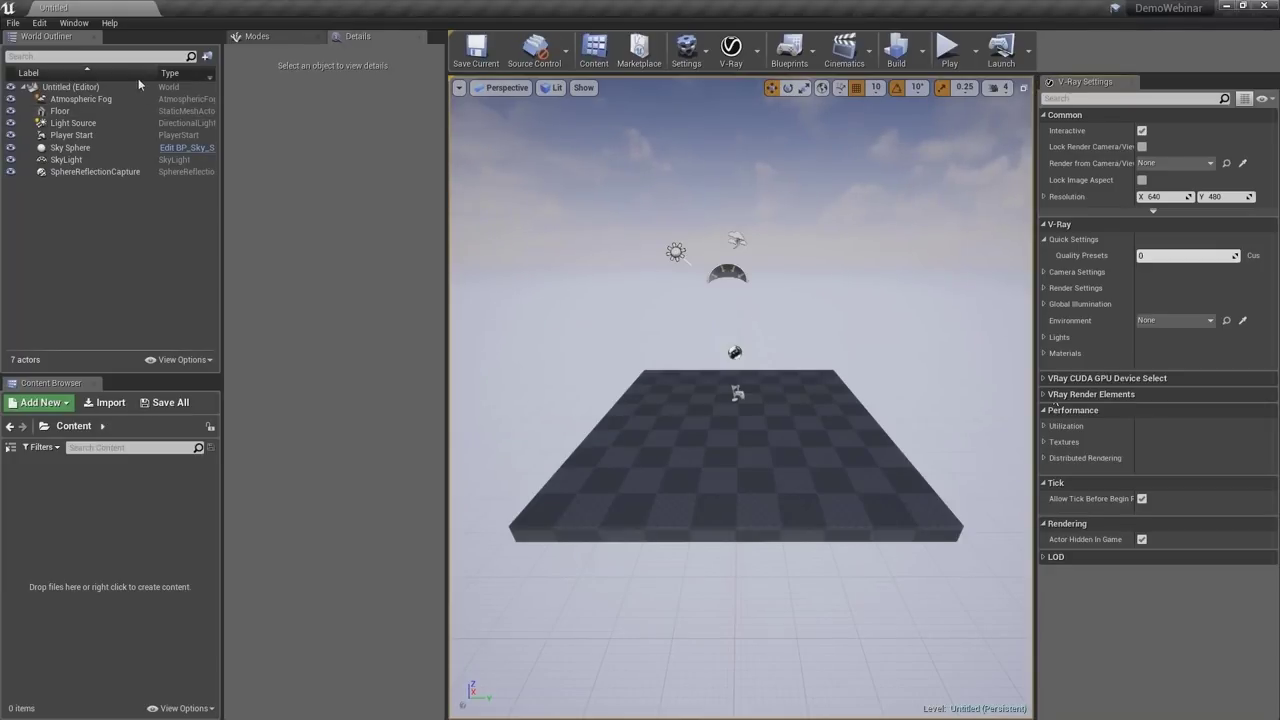
- Create a new empty level
click(13, 22)
click(50, 47)
click(738, 322)
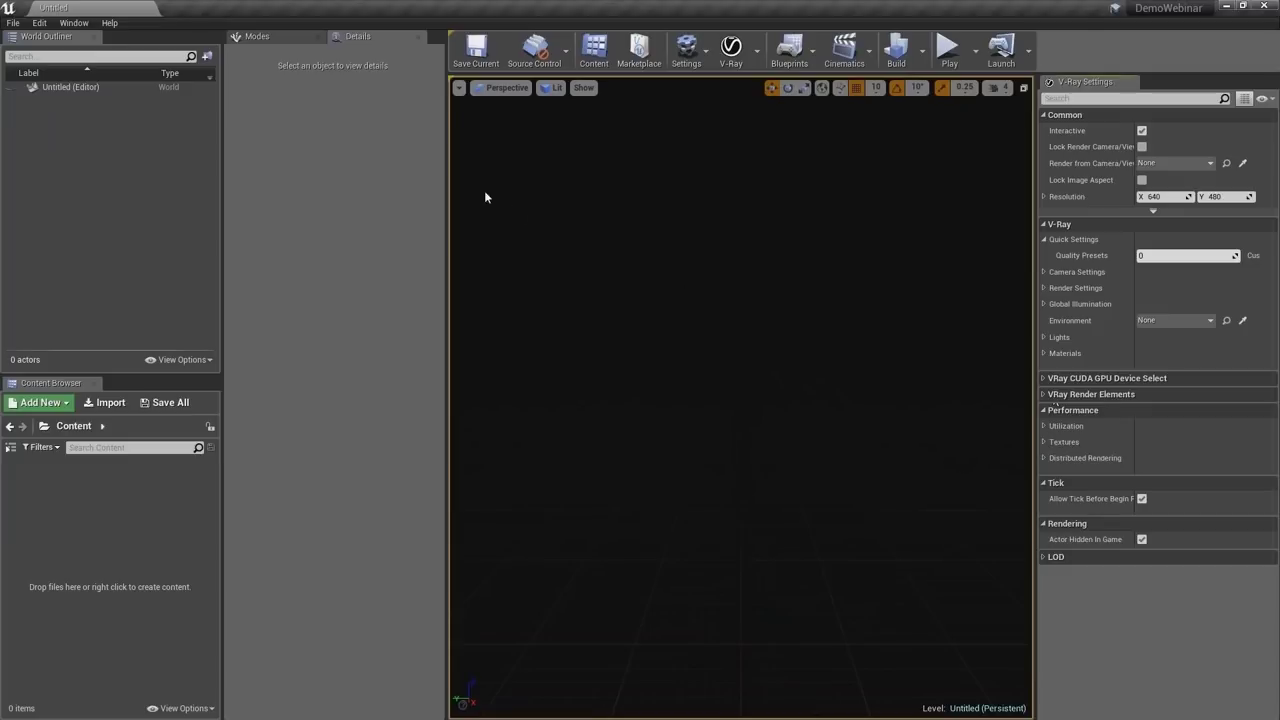
- Create a folder named Assets in the project's Content folder
right_click(60, 500)
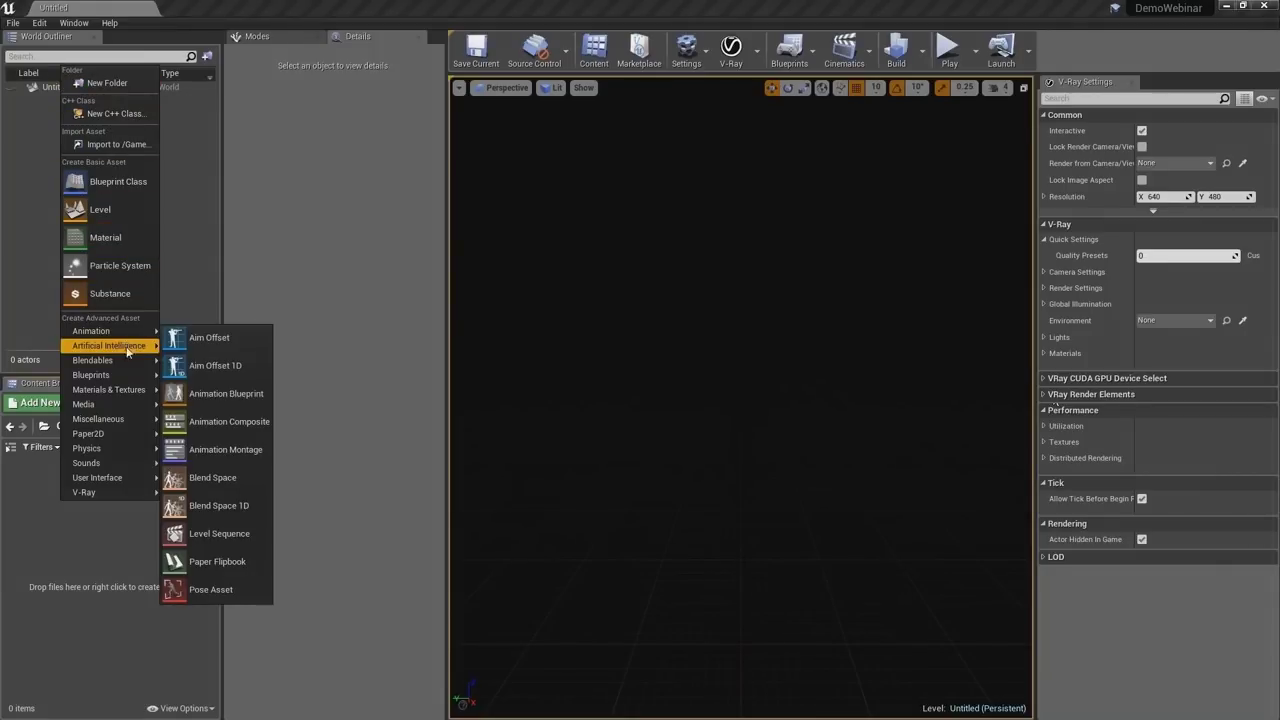
mouse_move(119, 495)
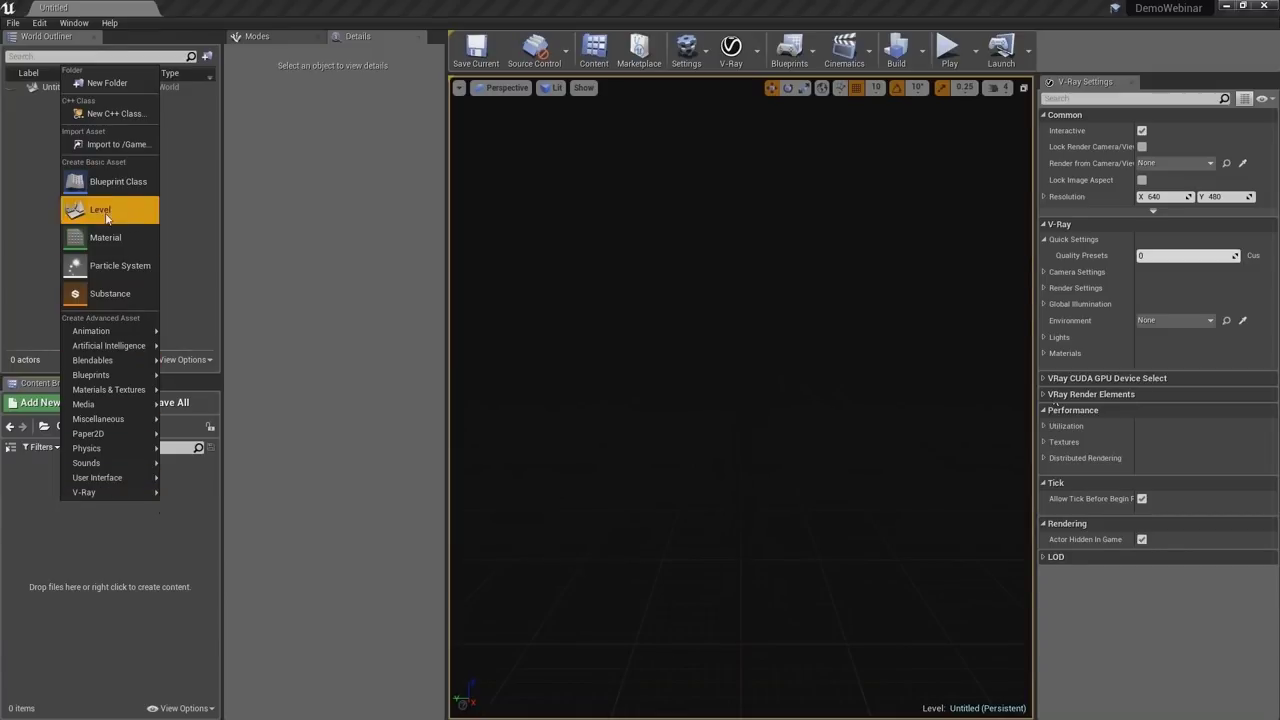
click(105, 83)
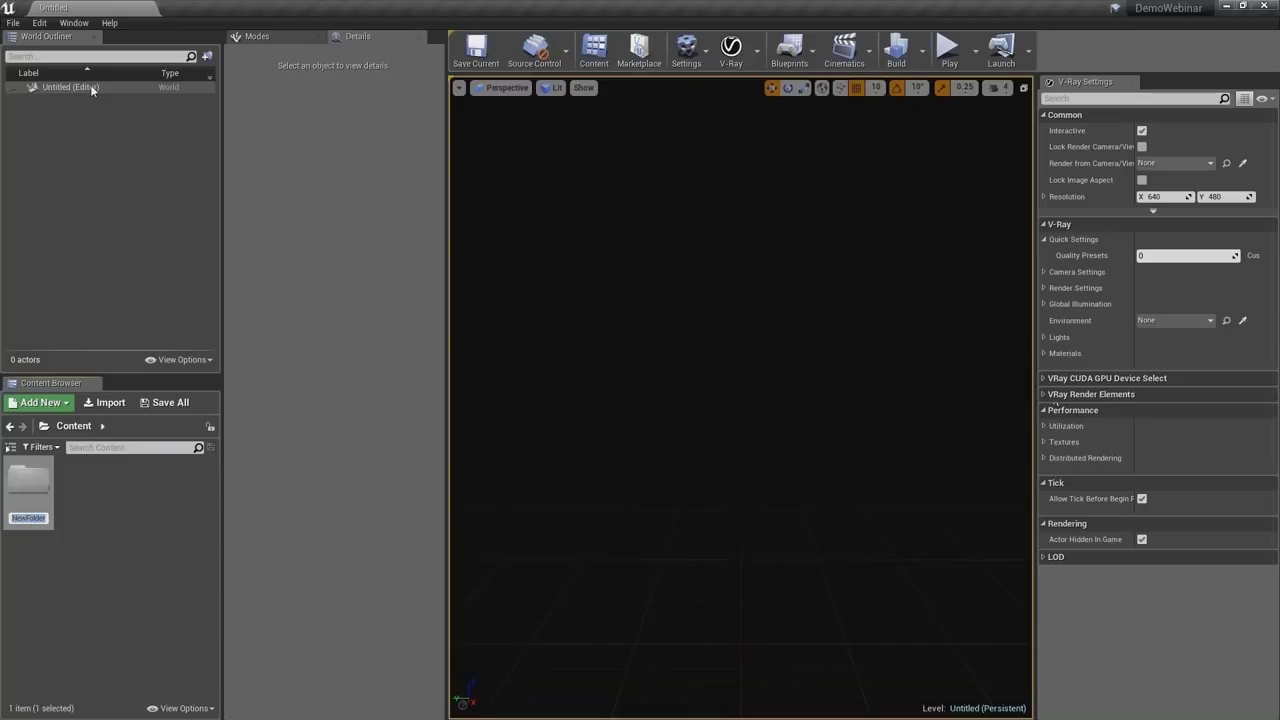
text(Assets)
key(Return)
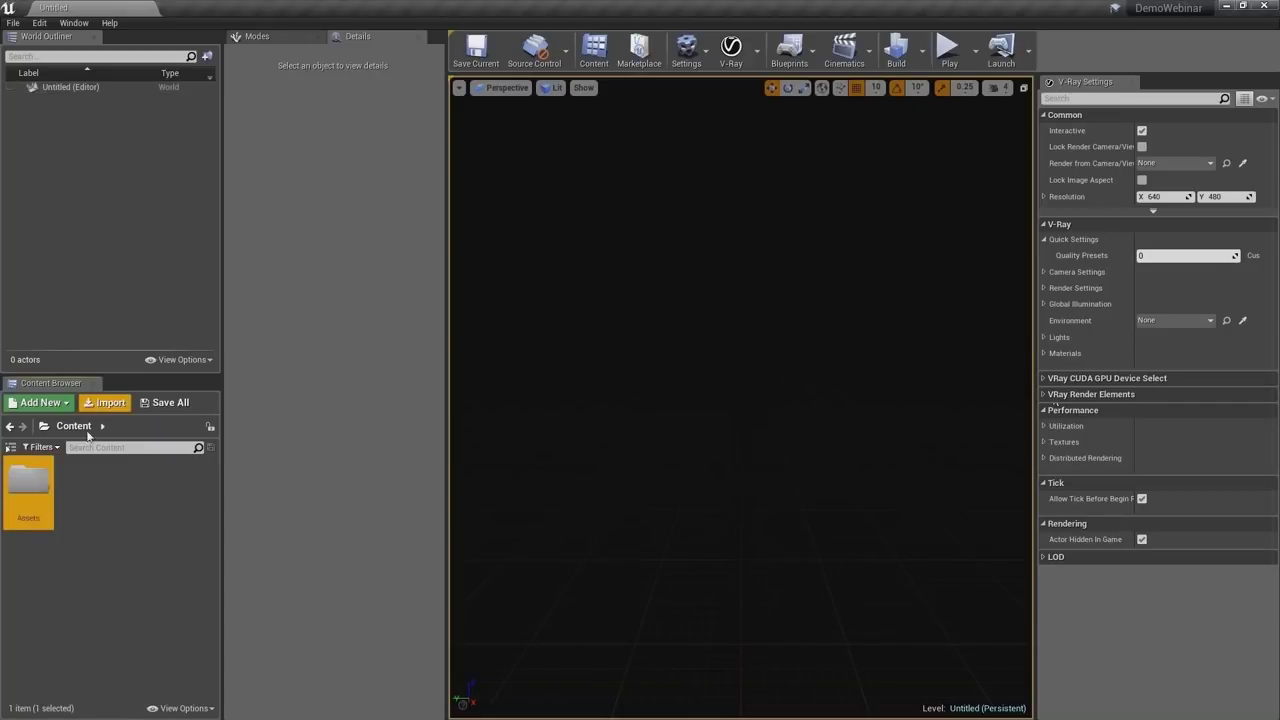
- Import ClassicApartment_Unreal_Webinar.vrscene into the Assets folder with the default V-Ray scene import options
double_click(46, 492)
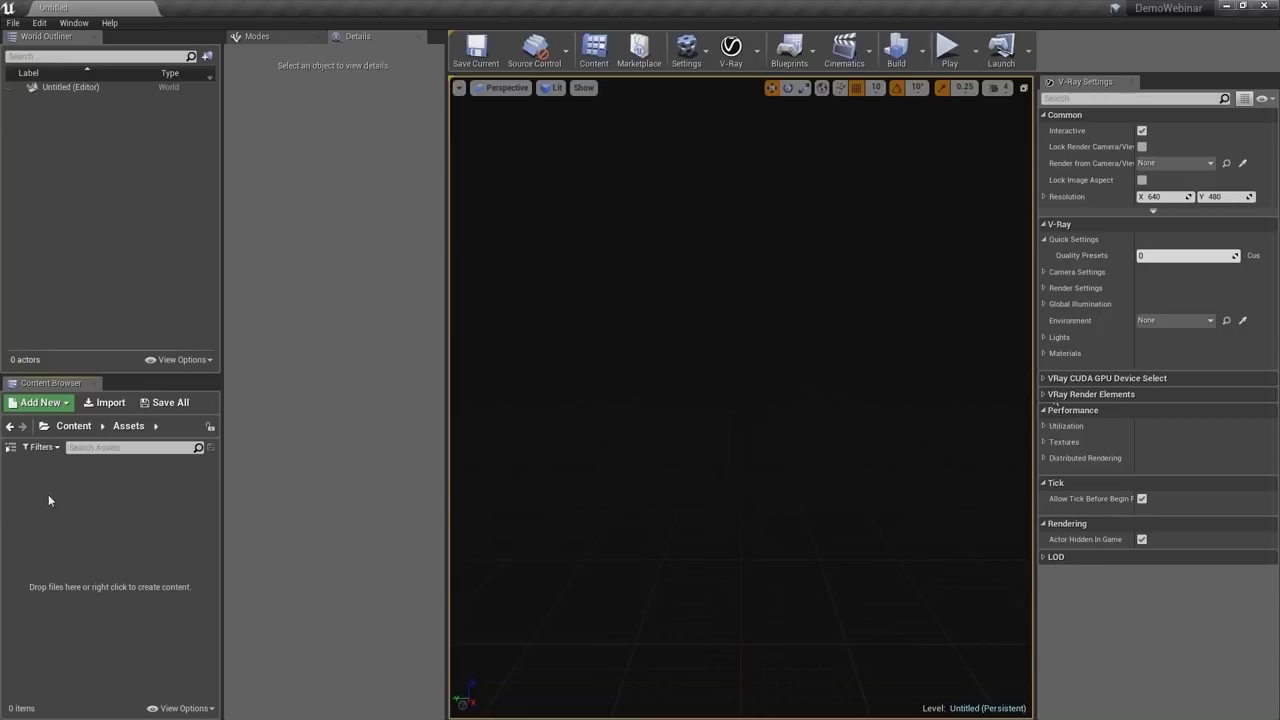
click(105, 403)
scroll(231, 255, down, 10)
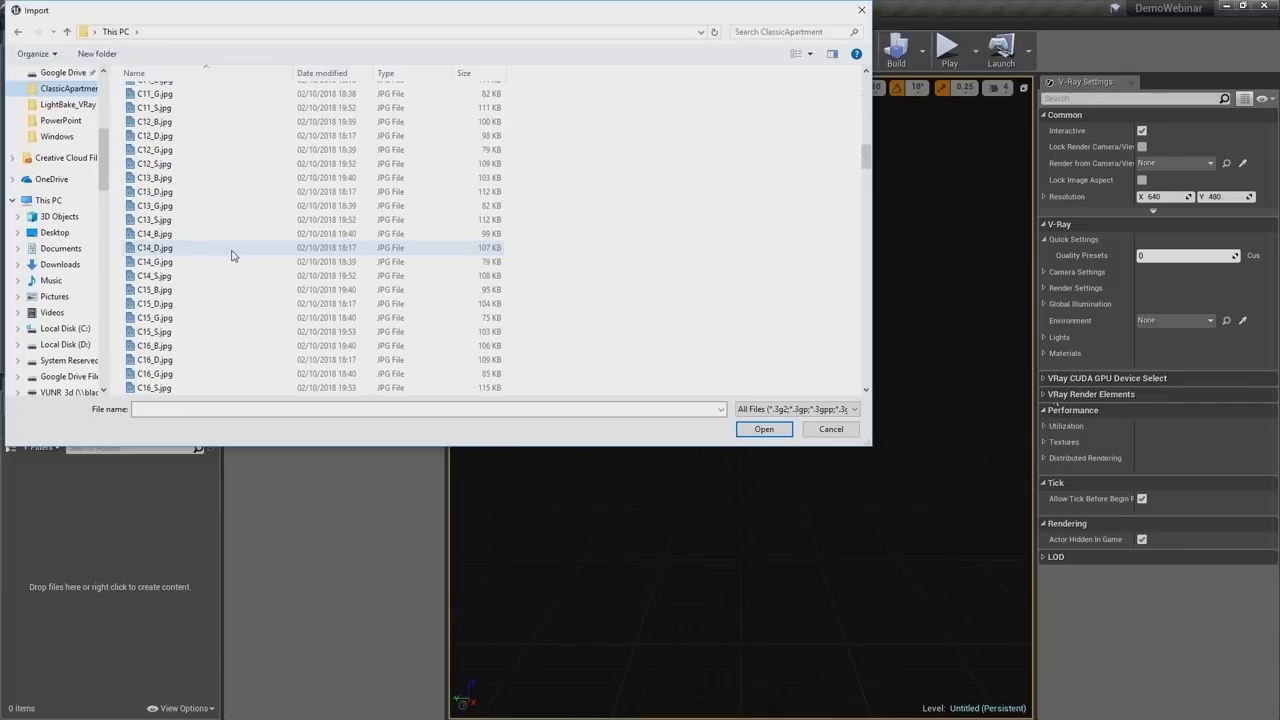
scroll(231, 255, down, 5)
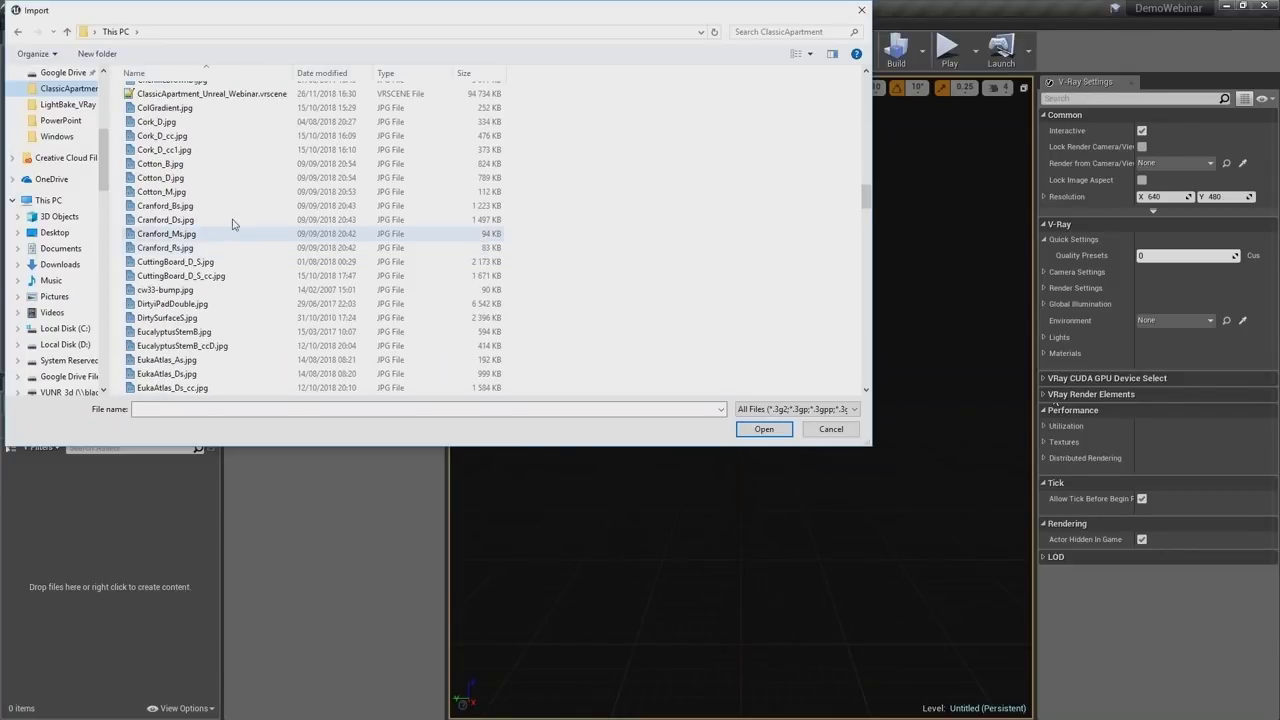
click(224, 95)
click(763, 430)
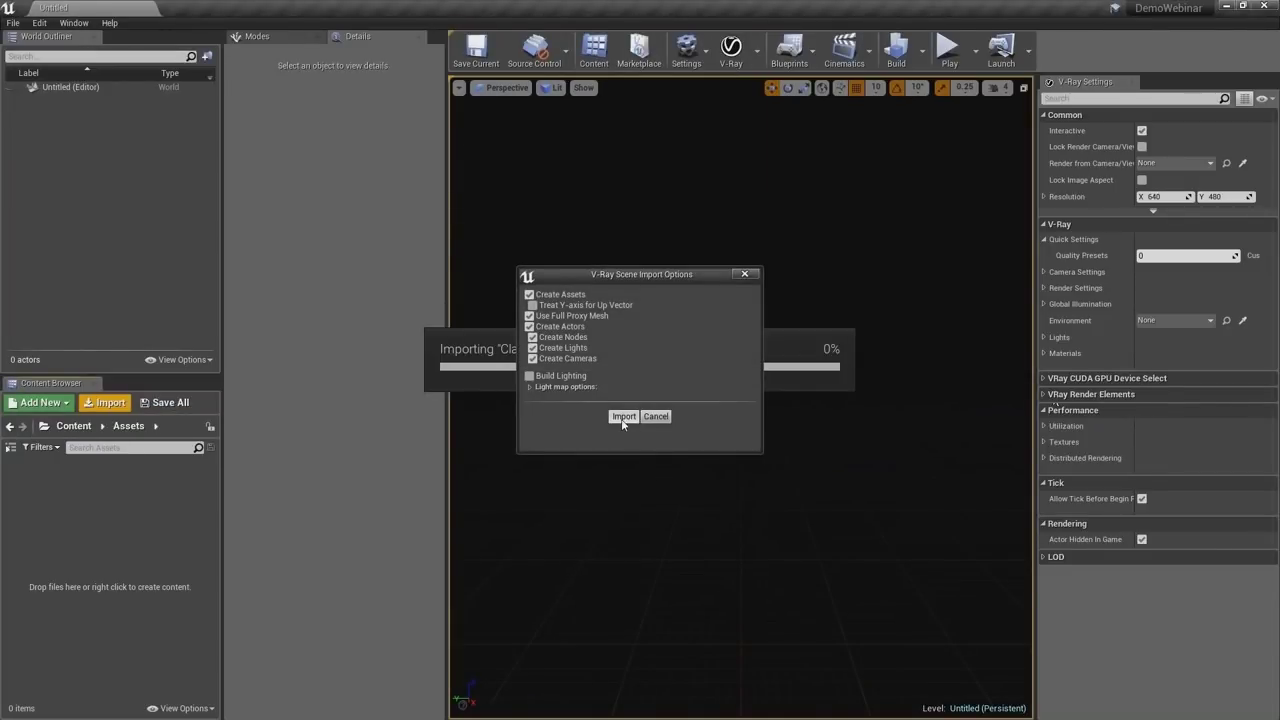
click(623, 416)
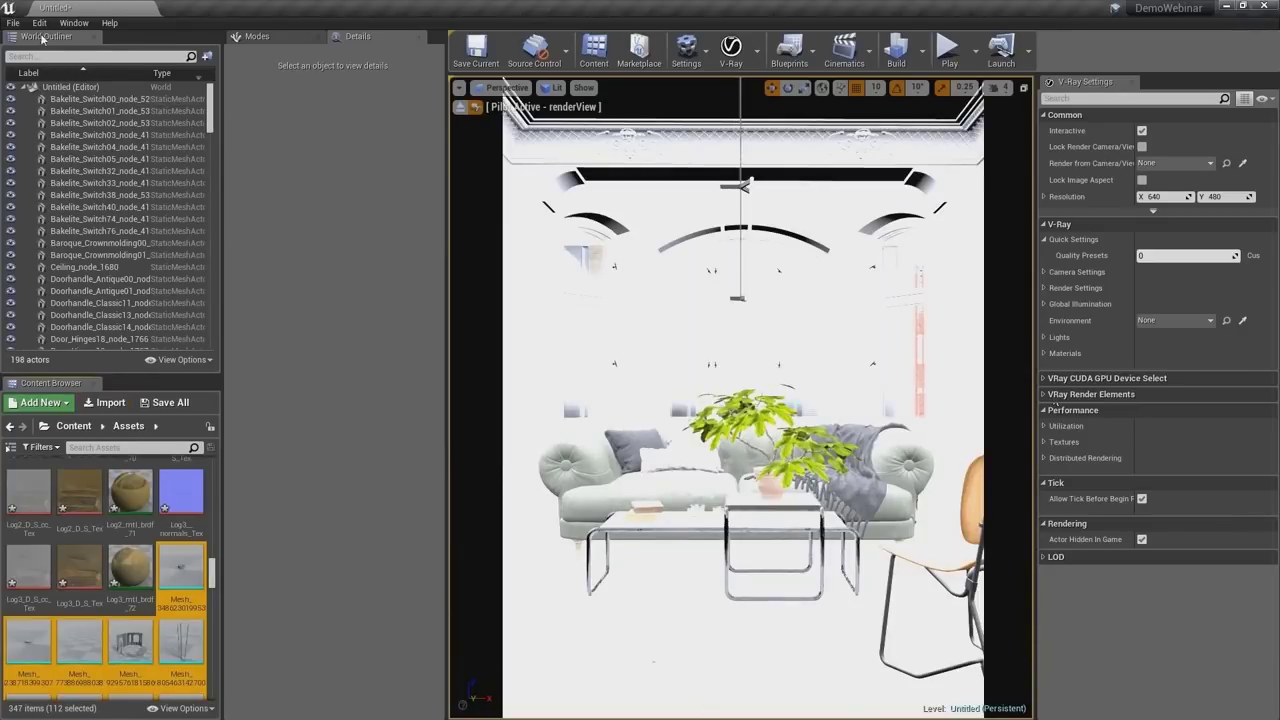
- Save the current level as DemoLevel in the Content folder
click(14, 23)
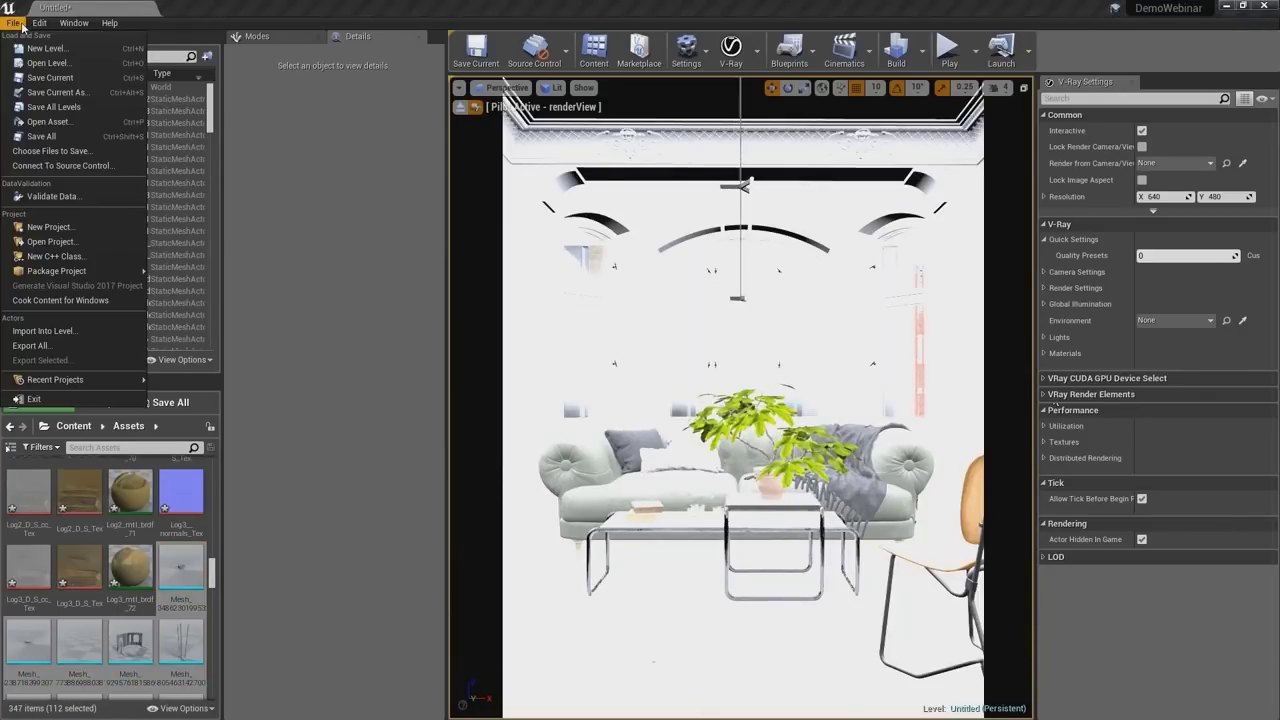
click(66, 92)
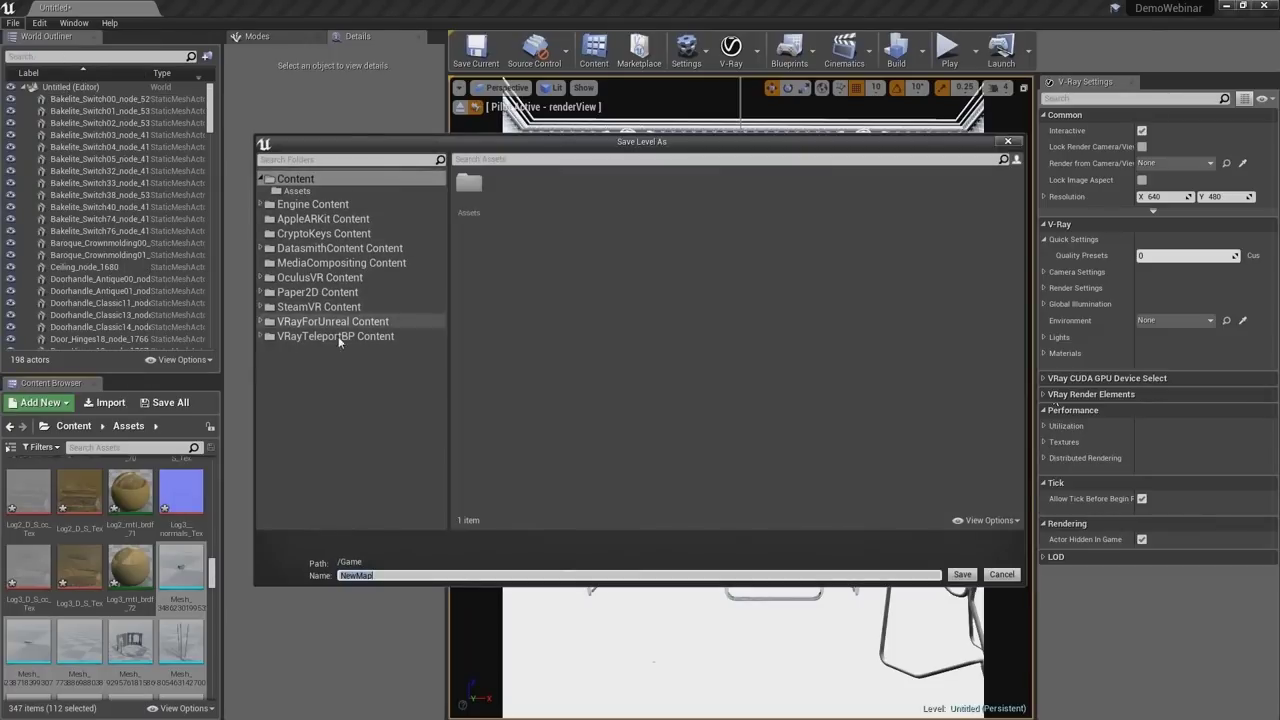
text(D)
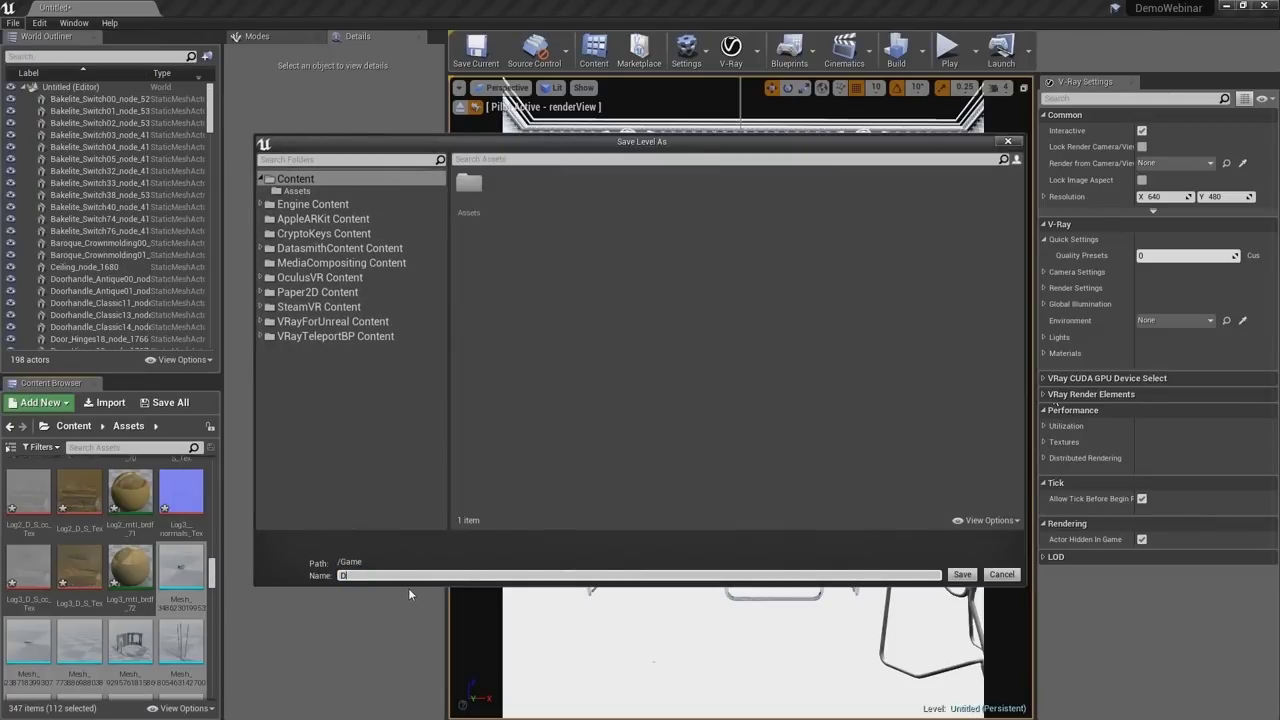
text(emoLevel)
key(Return)
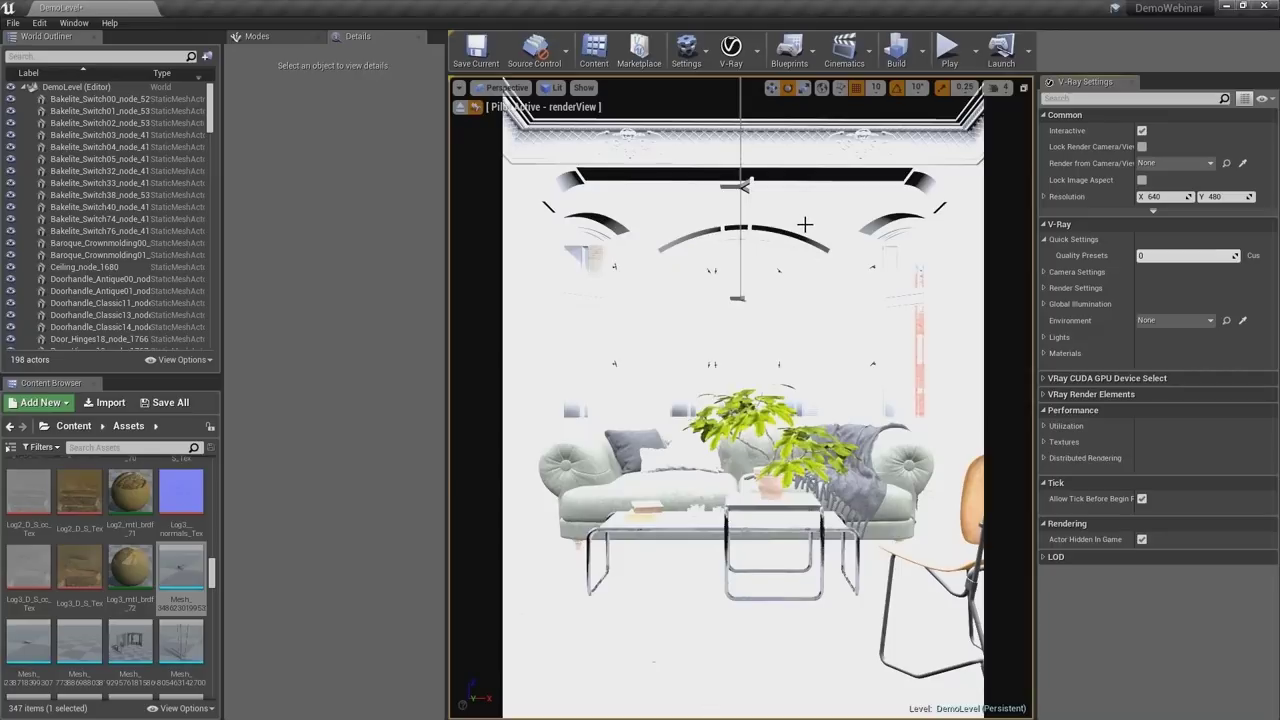
- Select the living room walls in the scene and open their static mesh to examine the imported geometry
click(608, 486)
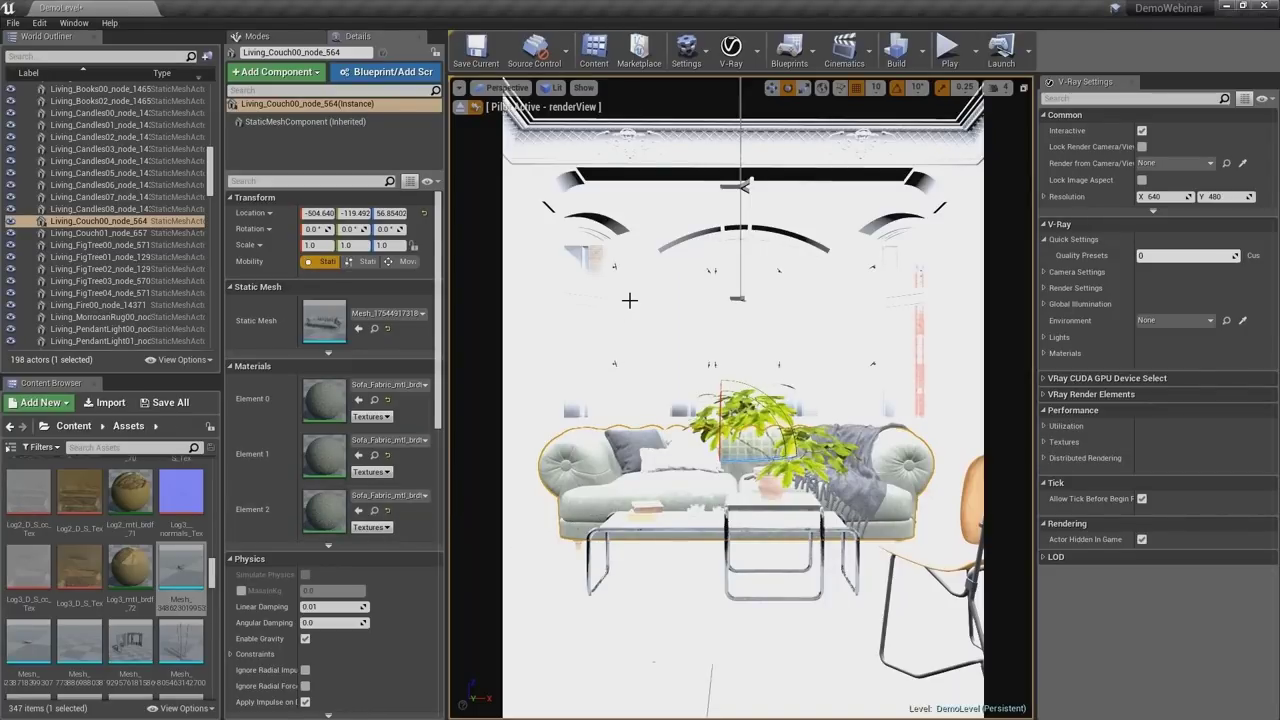
click(590, 320)
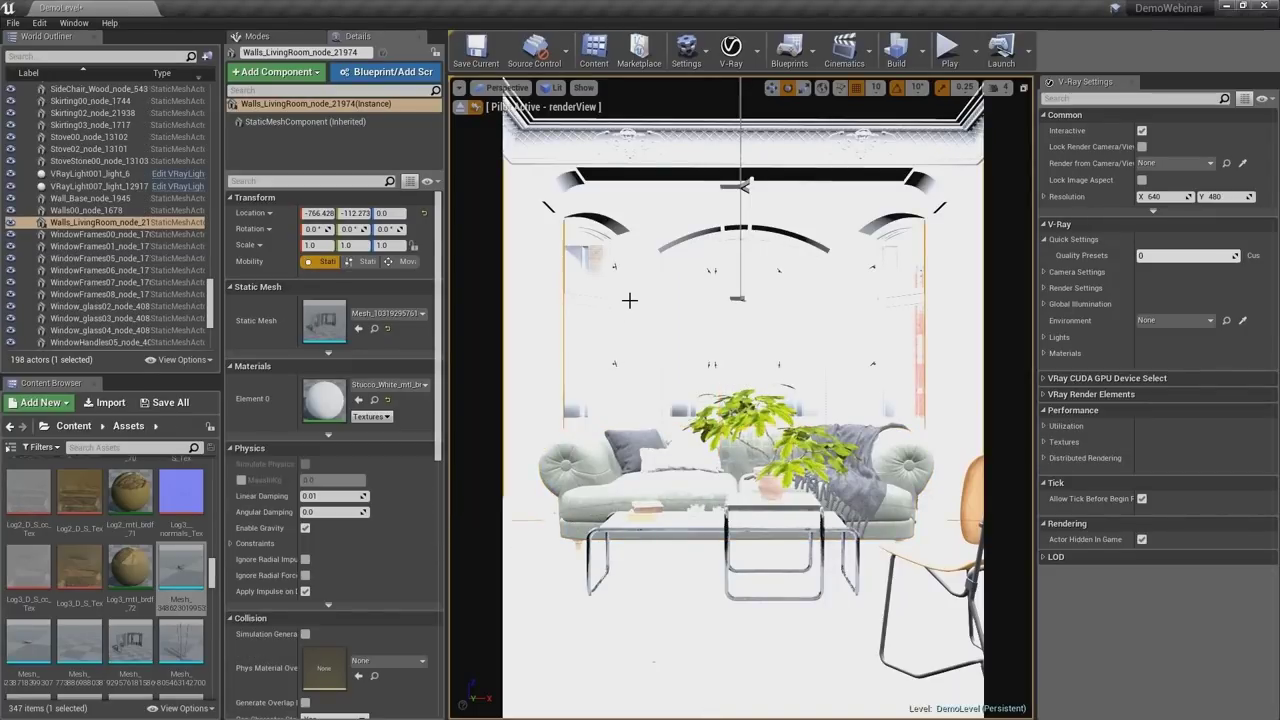
double_click(340, 336)
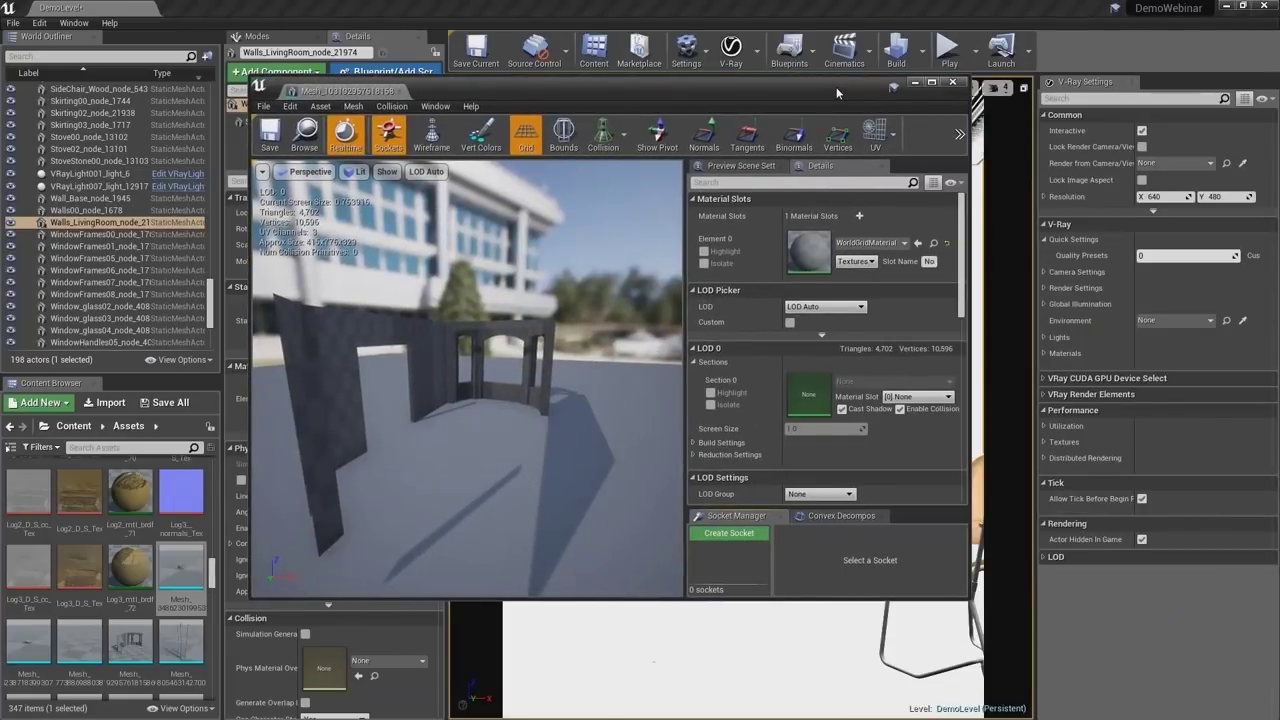
drag(412, 380, 610, 380)
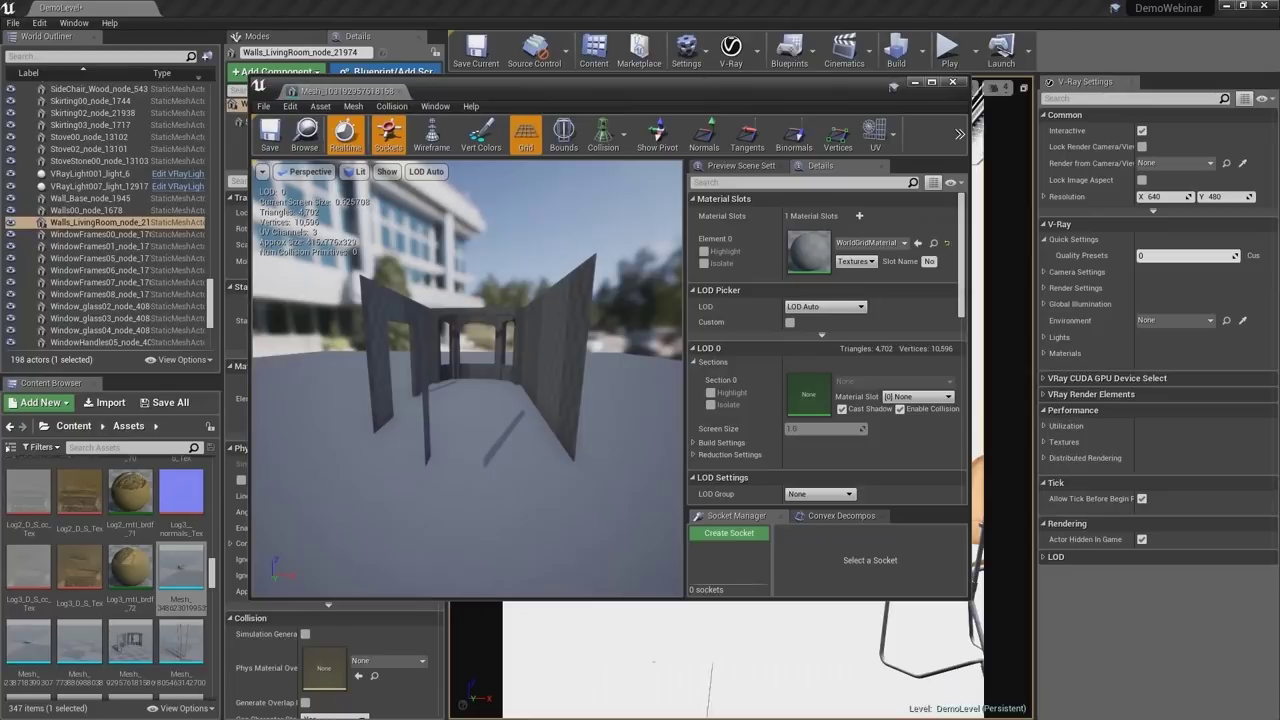
- Examine the living room walls mesh in UV Channel 0 and UV Channel 2, and close the mesh editor
click(899, 142)
click(898, 180)
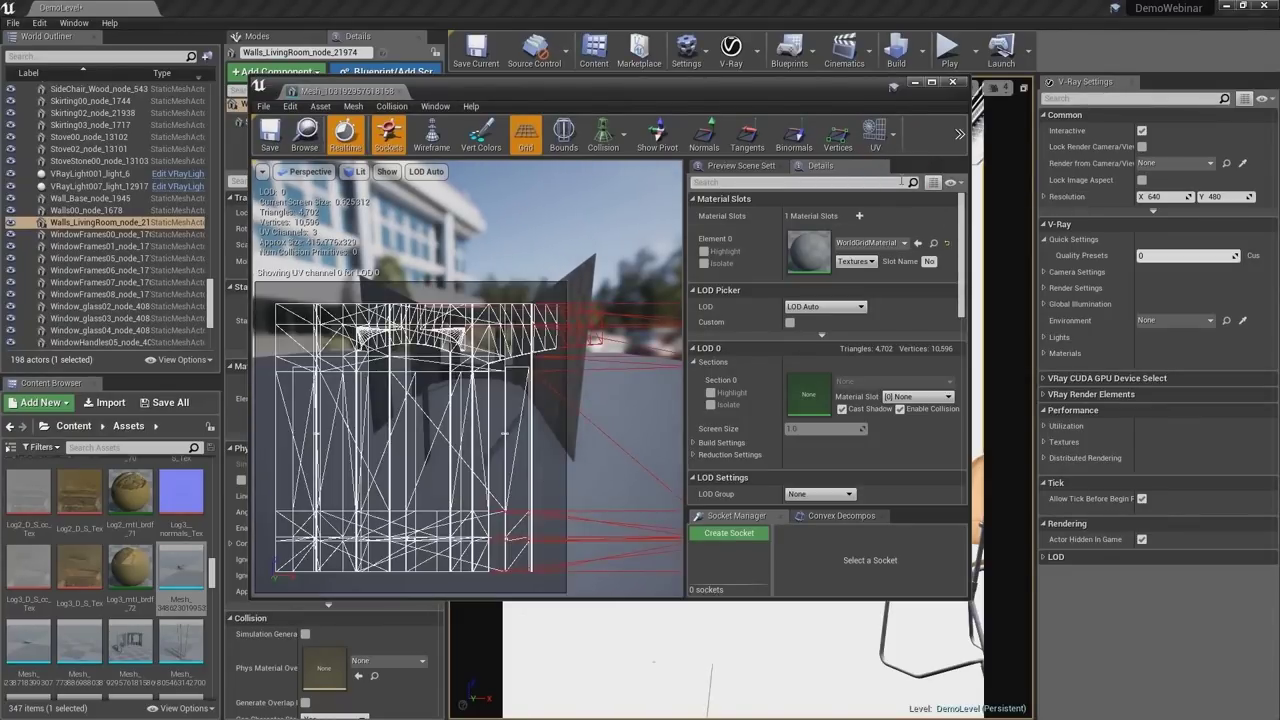
click(893, 140)
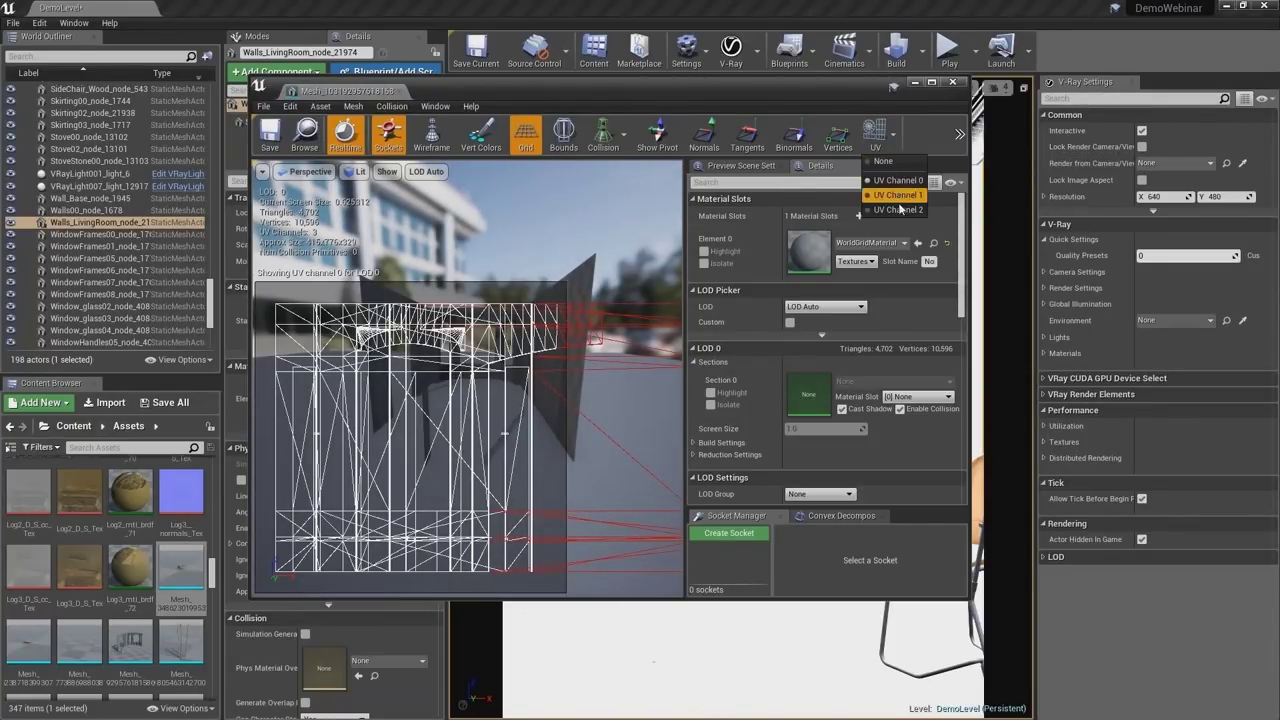
click(898, 211)
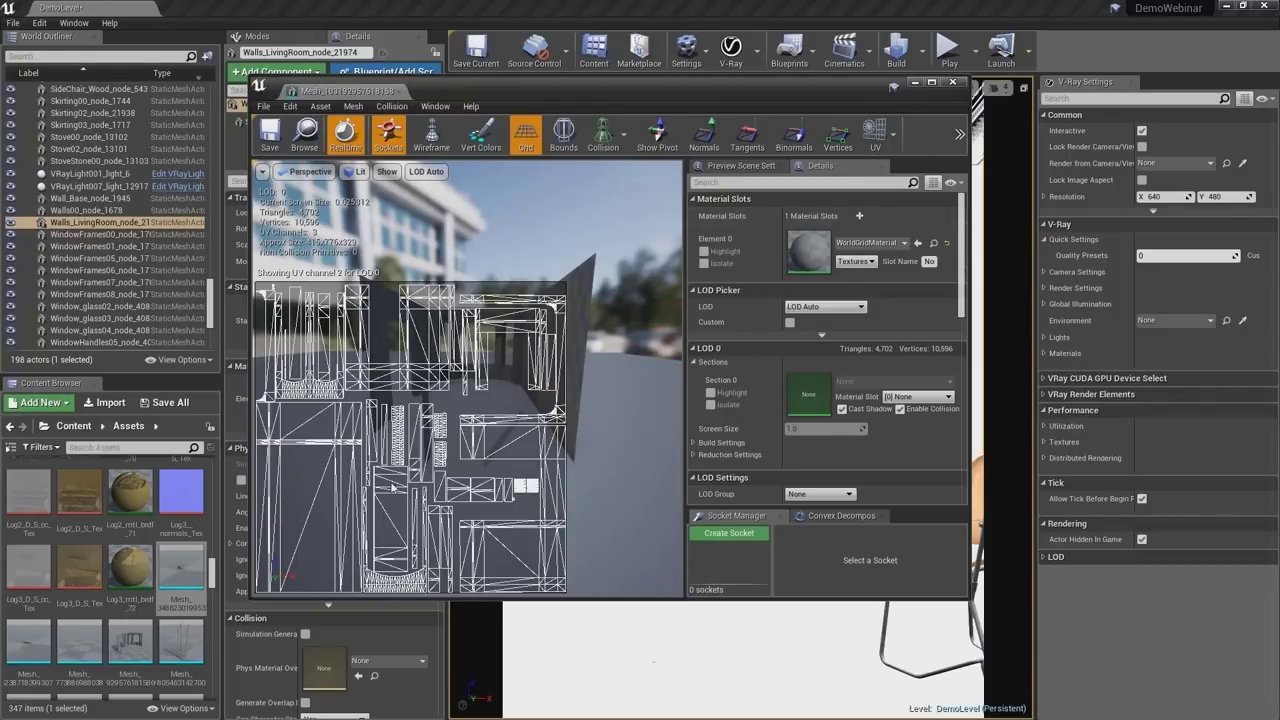
click(953, 84)
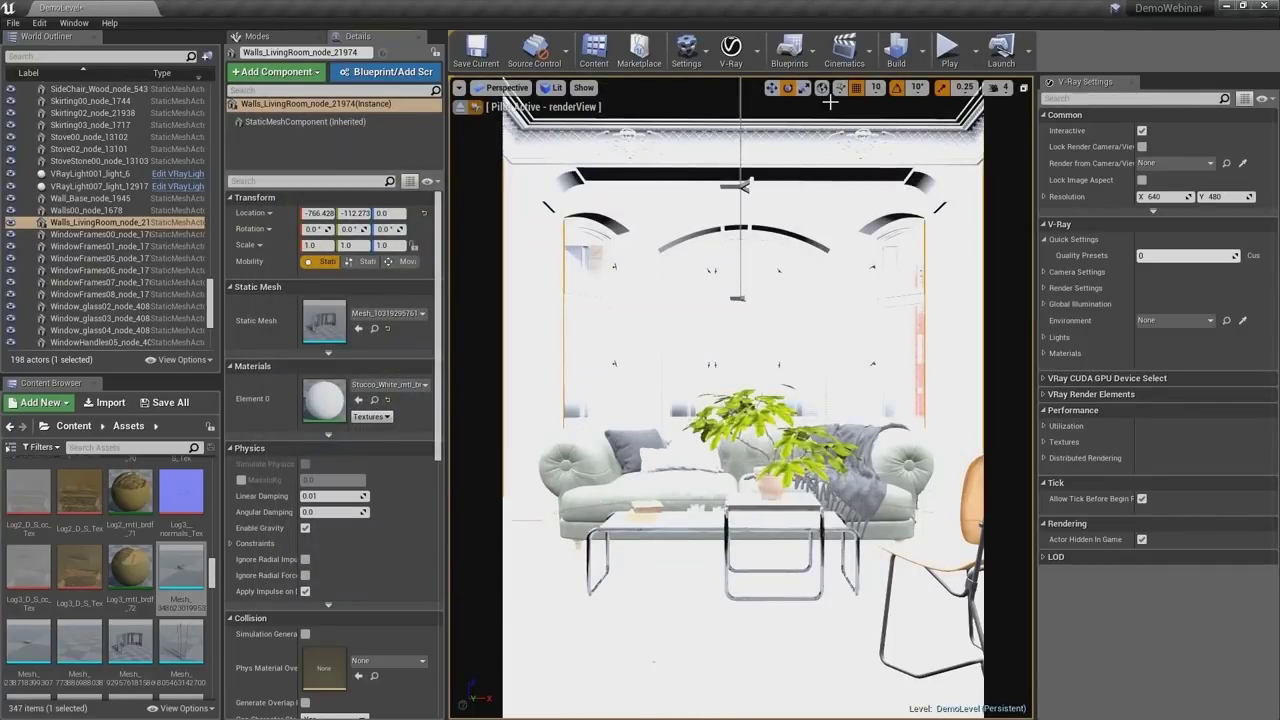
- Display the level viewport in Unlit mode and select the parquet floor
click(552, 88)
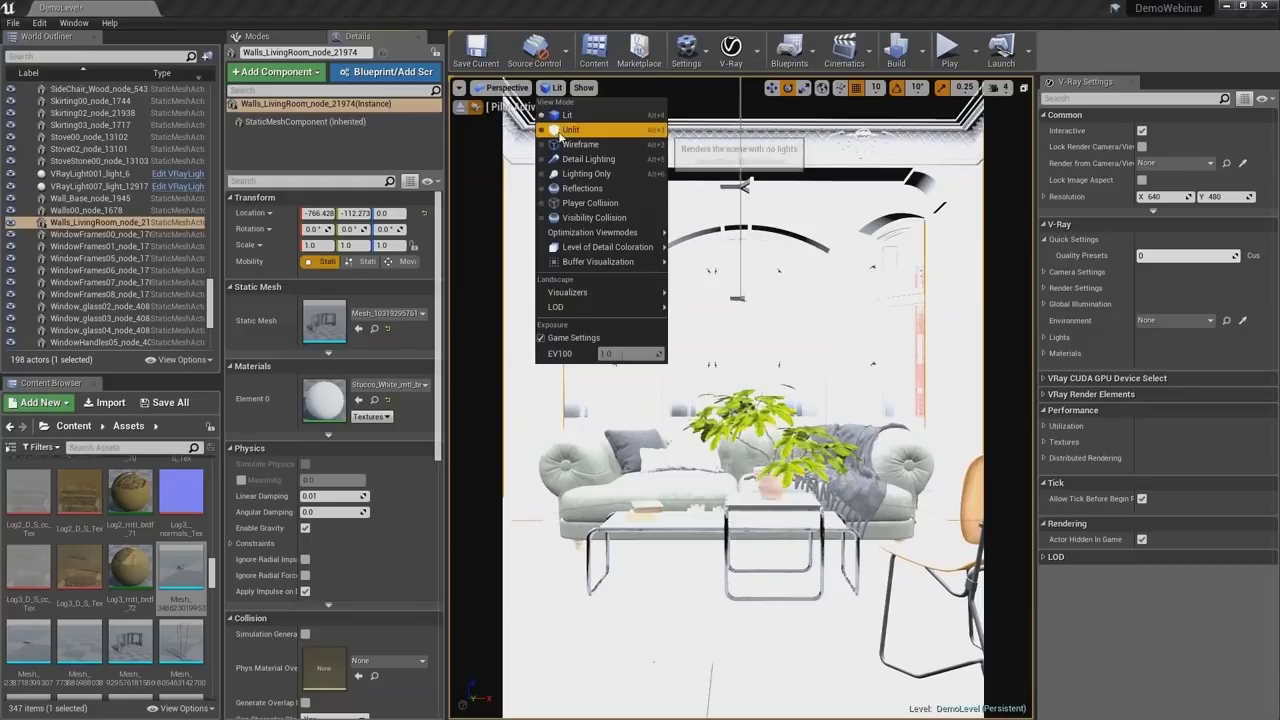
click(558, 131)
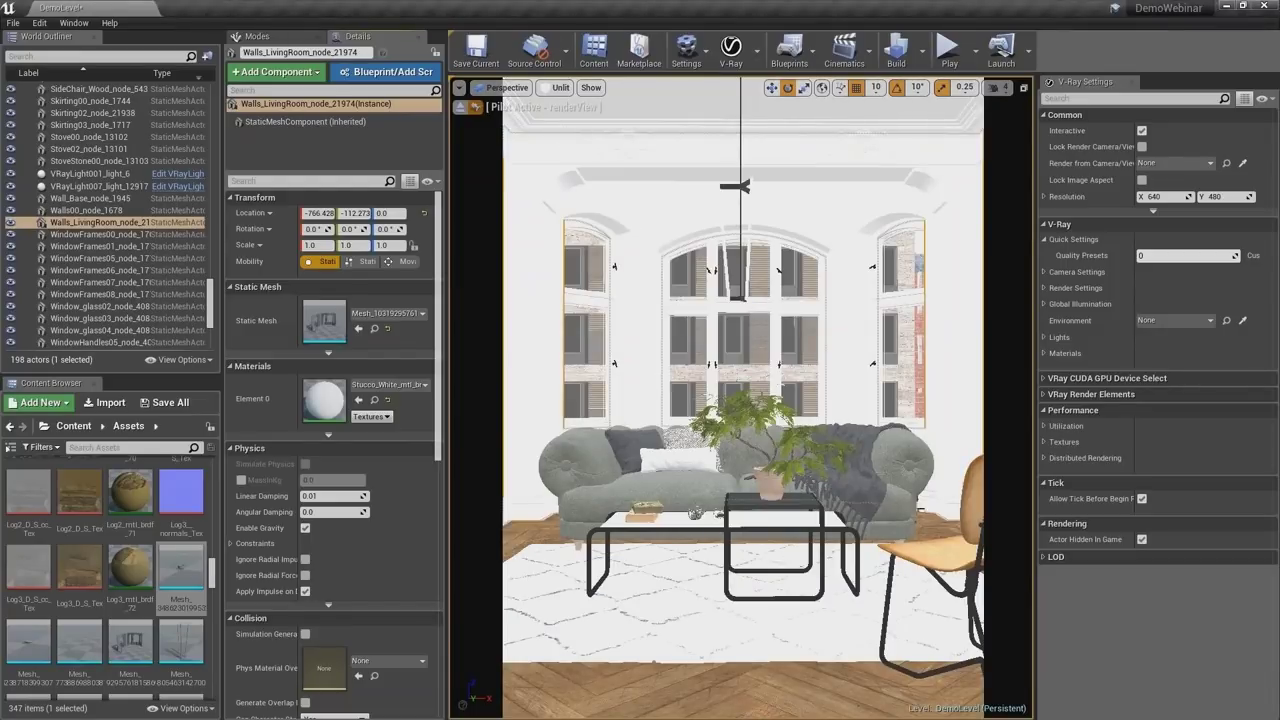
click(935, 549)
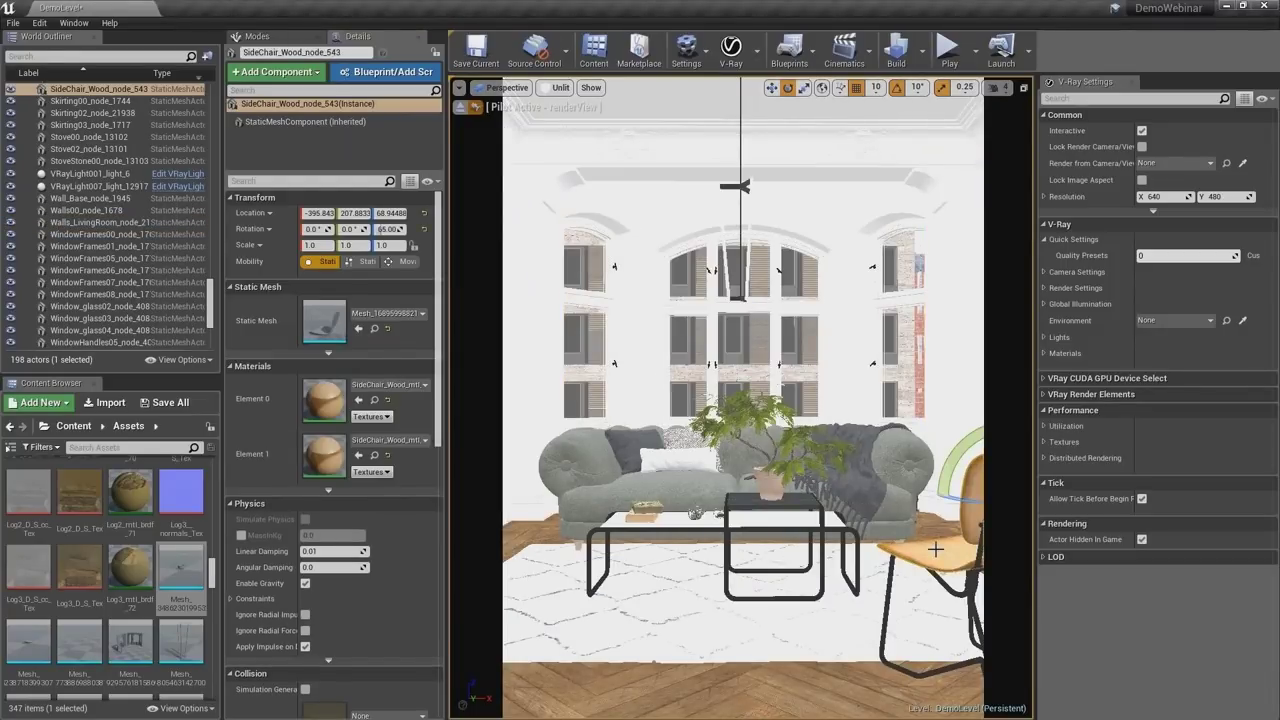
click(540, 530)
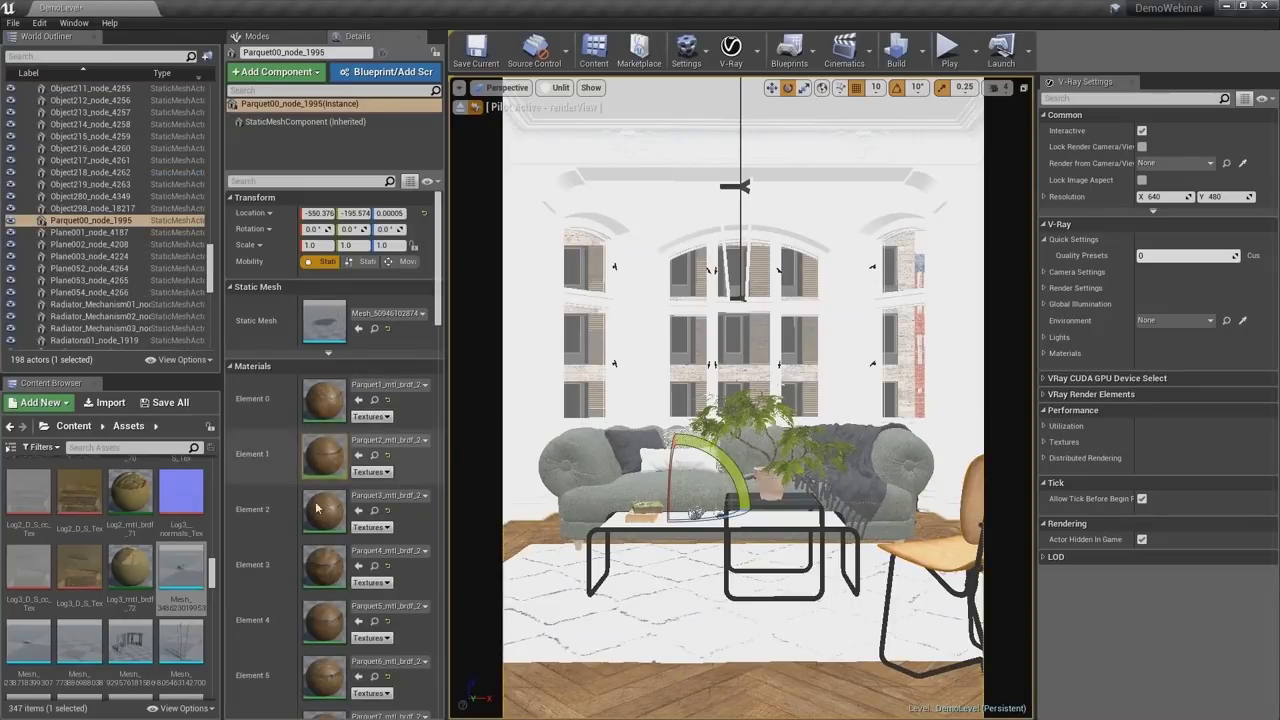
- Open the parquet floor's first material and resize its editor to examine the preview and diffuse parameters beside the scene
double_click(331, 408)
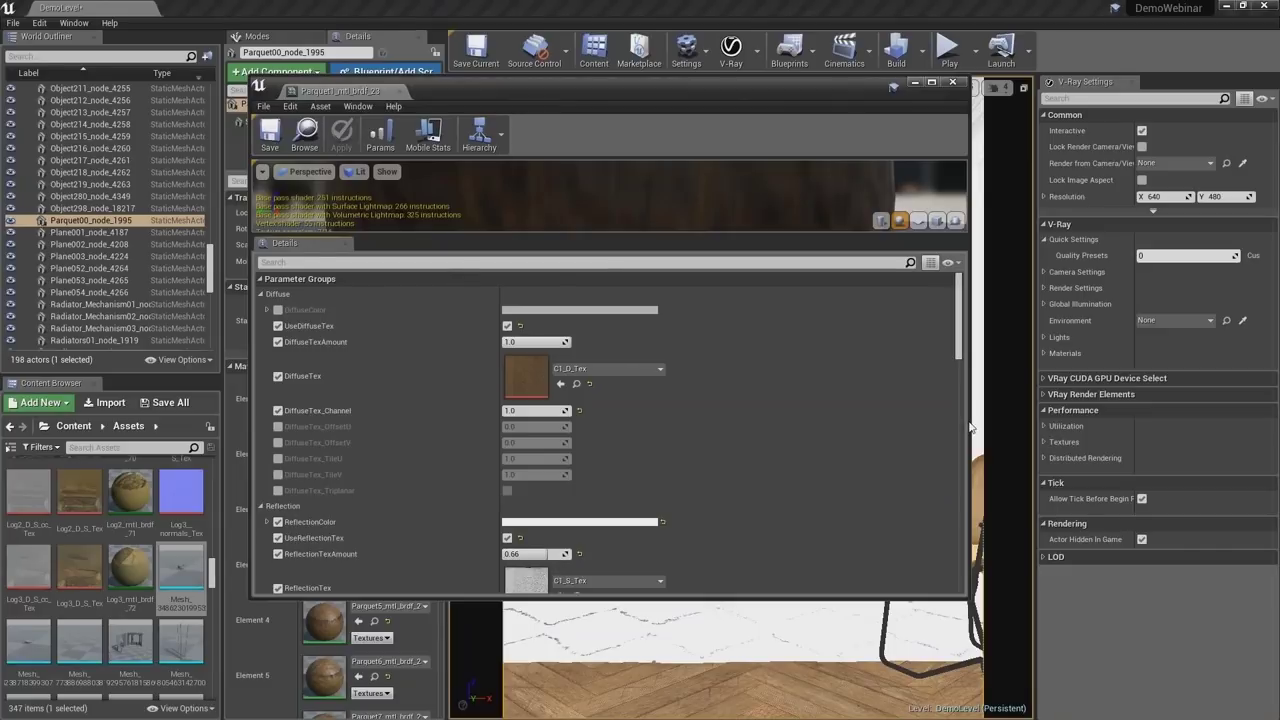
drag(968, 422, 543, 432)
drag(351, 370, 377, 370)
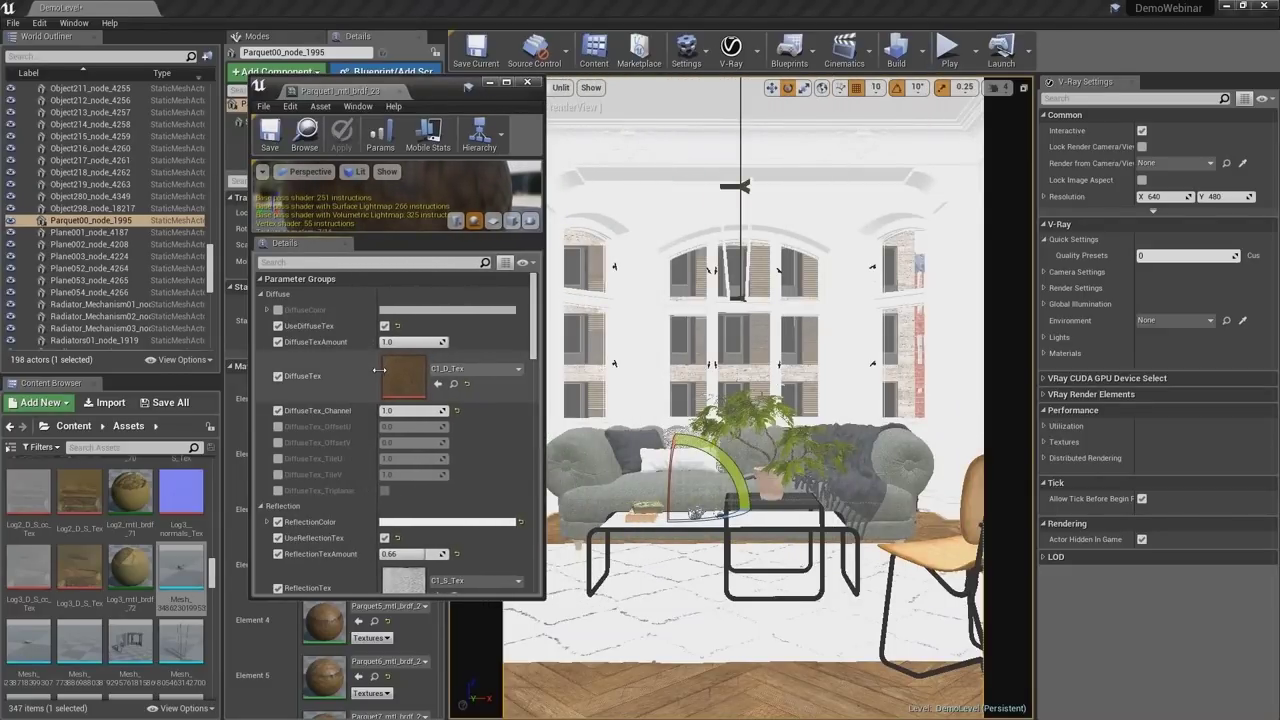
drag(543, 380, 496, 380)
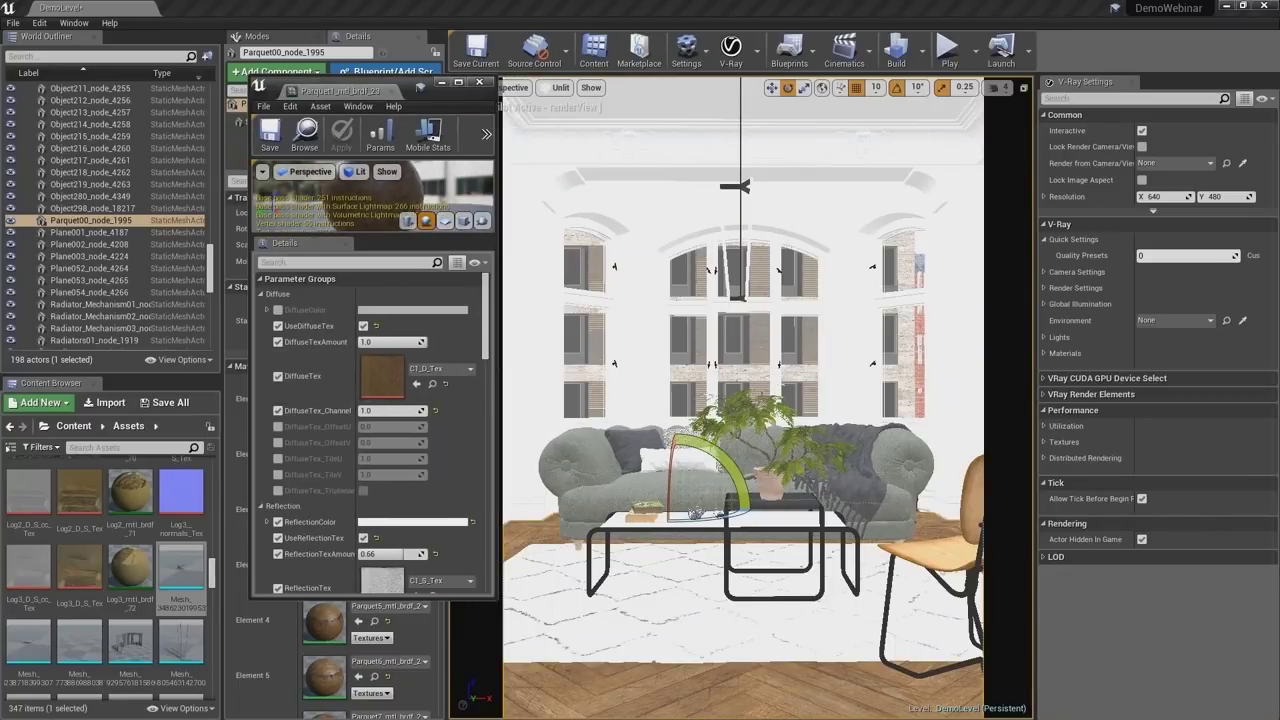
drag(429, 242, 429, 293)
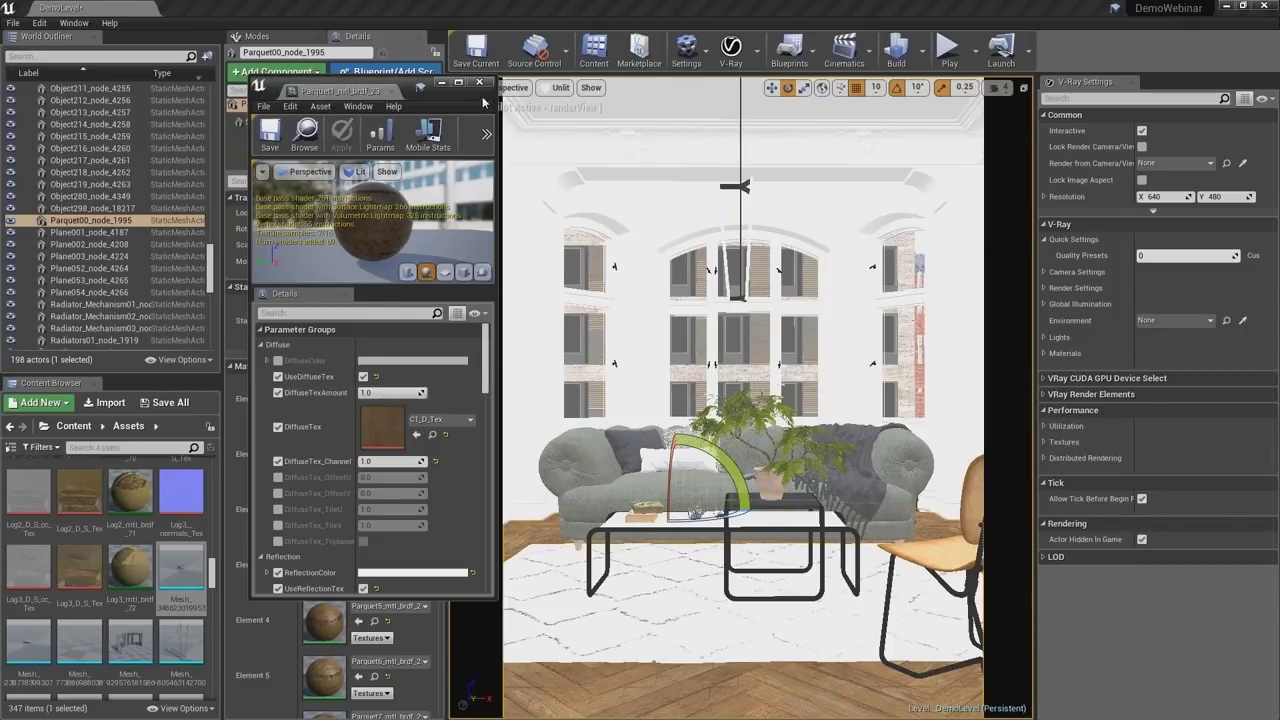
- Close the parquet material, select the wooden side chair and open its Element 0 material
click(598, 490)
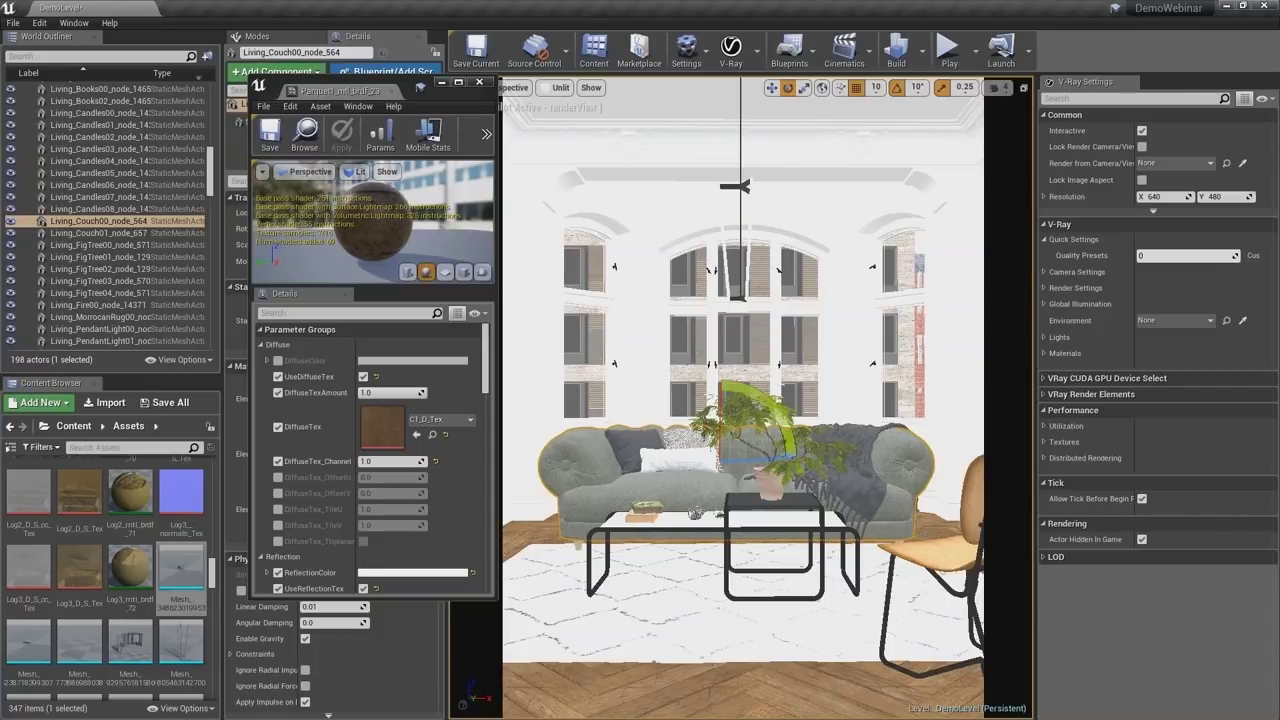
click(943, 555)
click(464, 133)
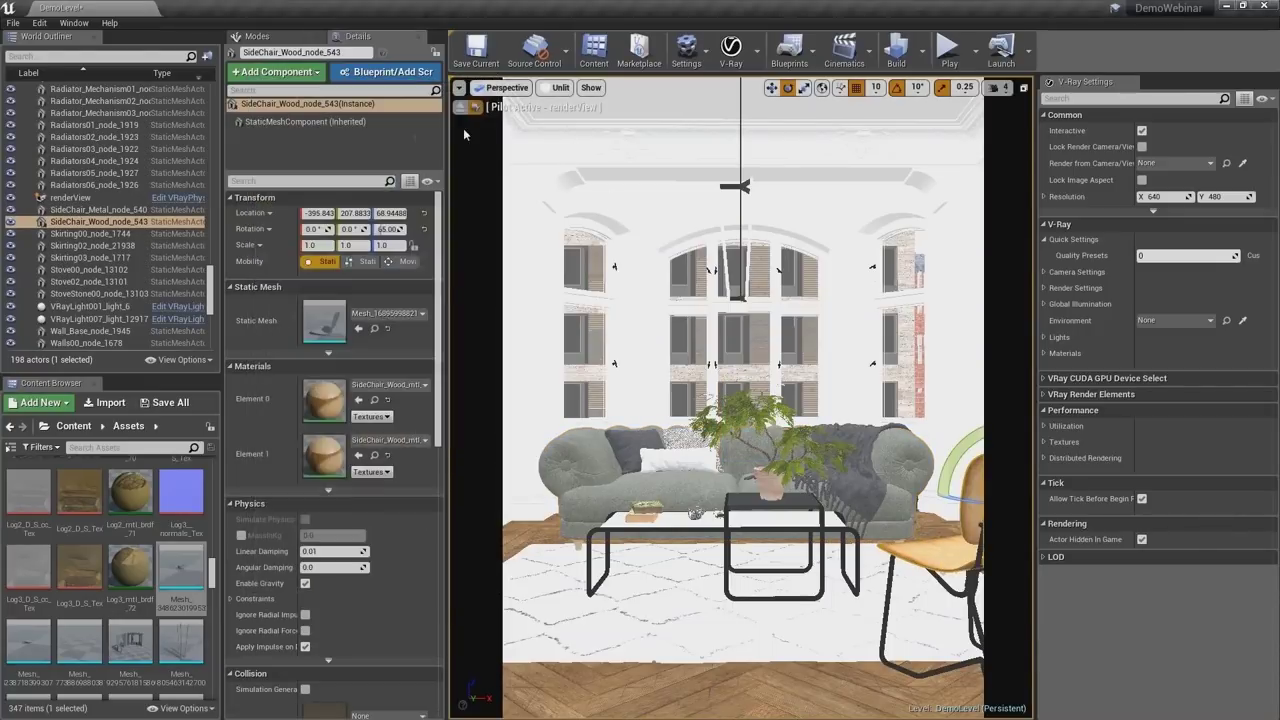
double_click(338, 400)
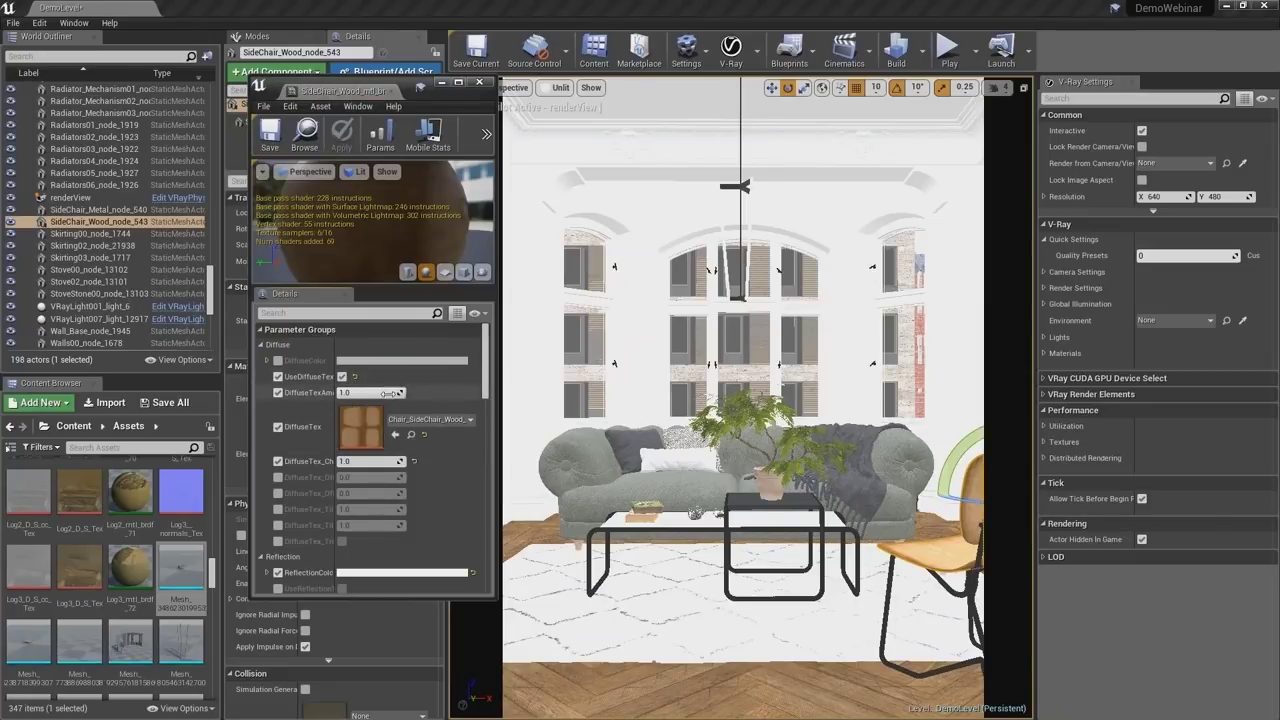
- Set the side chair material's DiffuseTexAmount to 0.0 and its DiffuseColor to a light red
drag(388, 393, 330, 393)
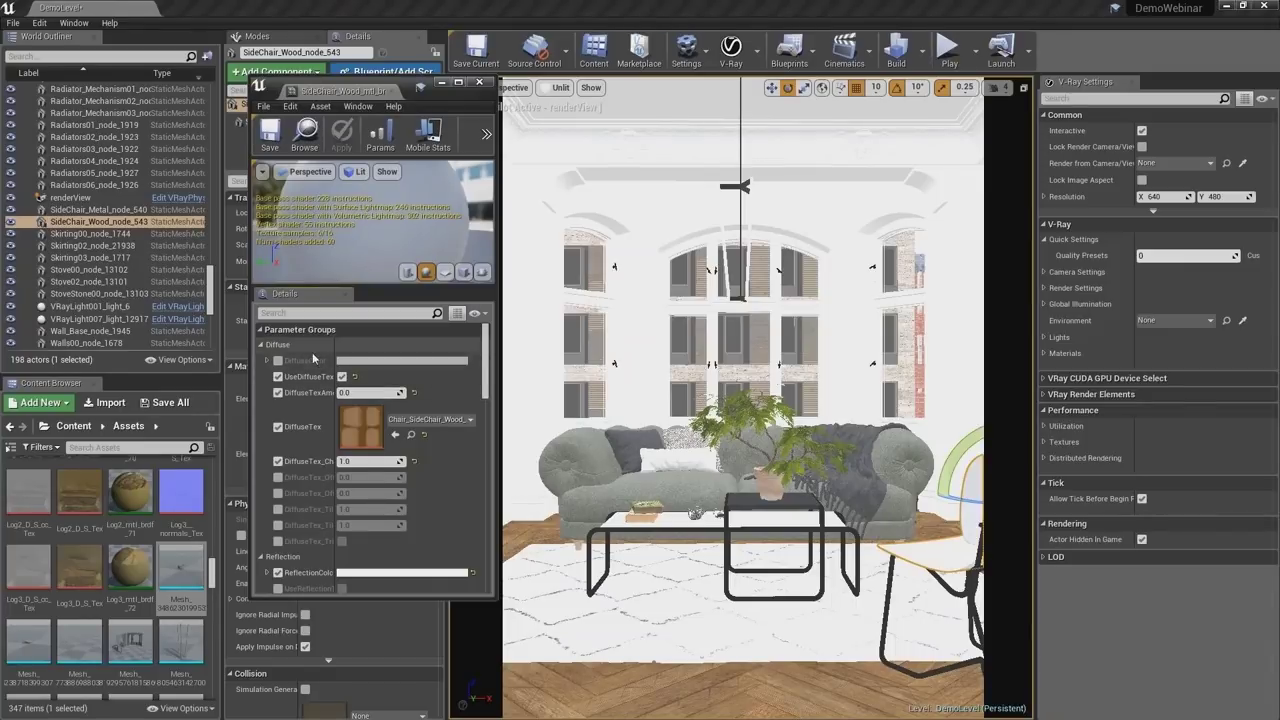
click(356, 361)
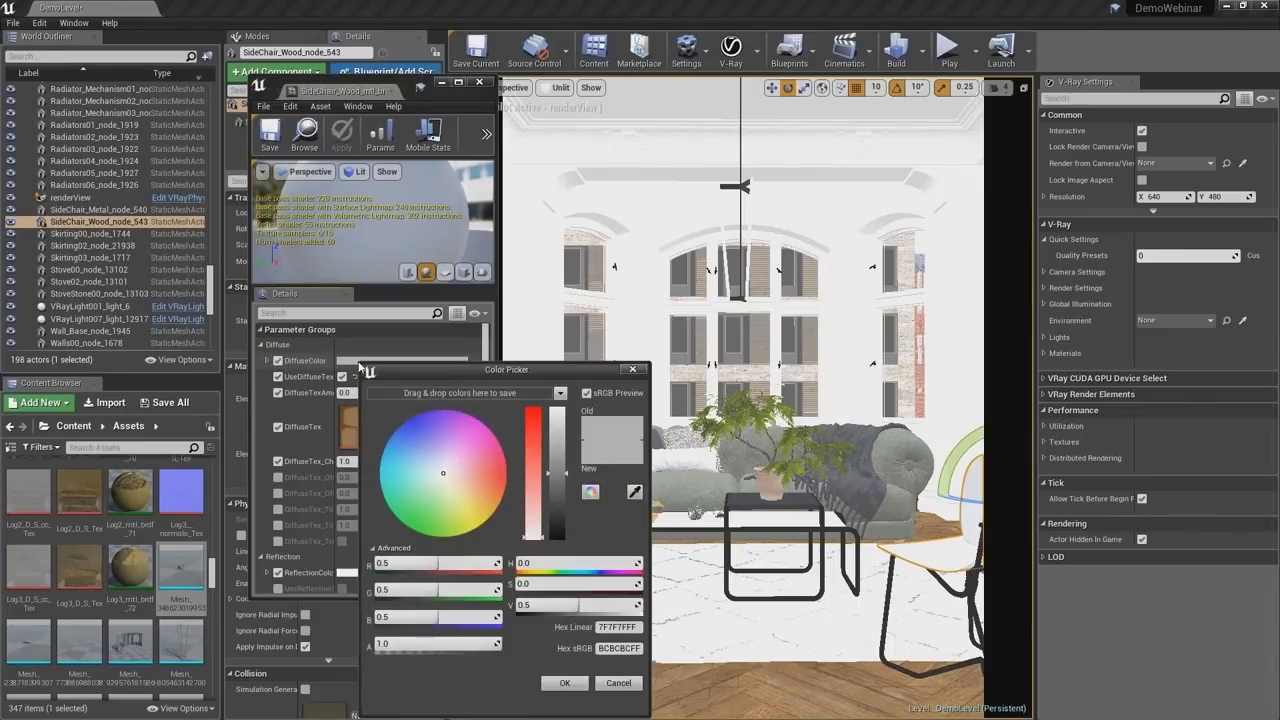
drag(522, 491, 543, 445)
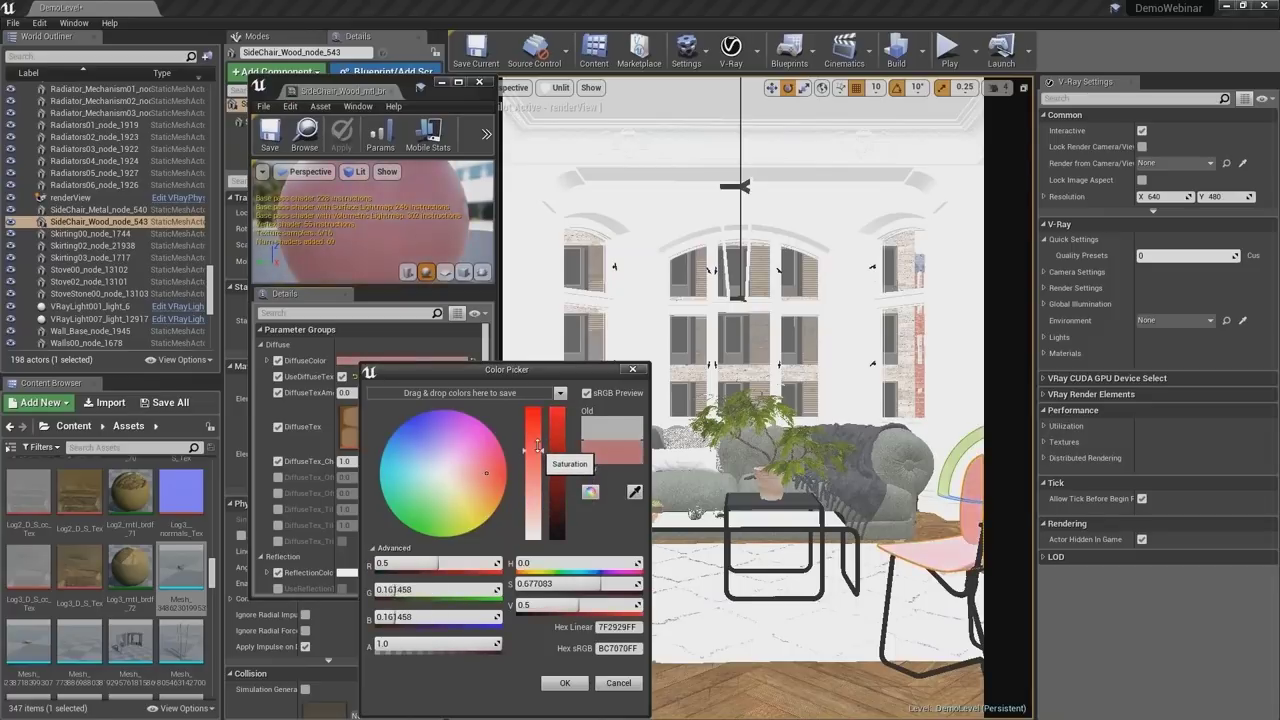
click(564, 683)
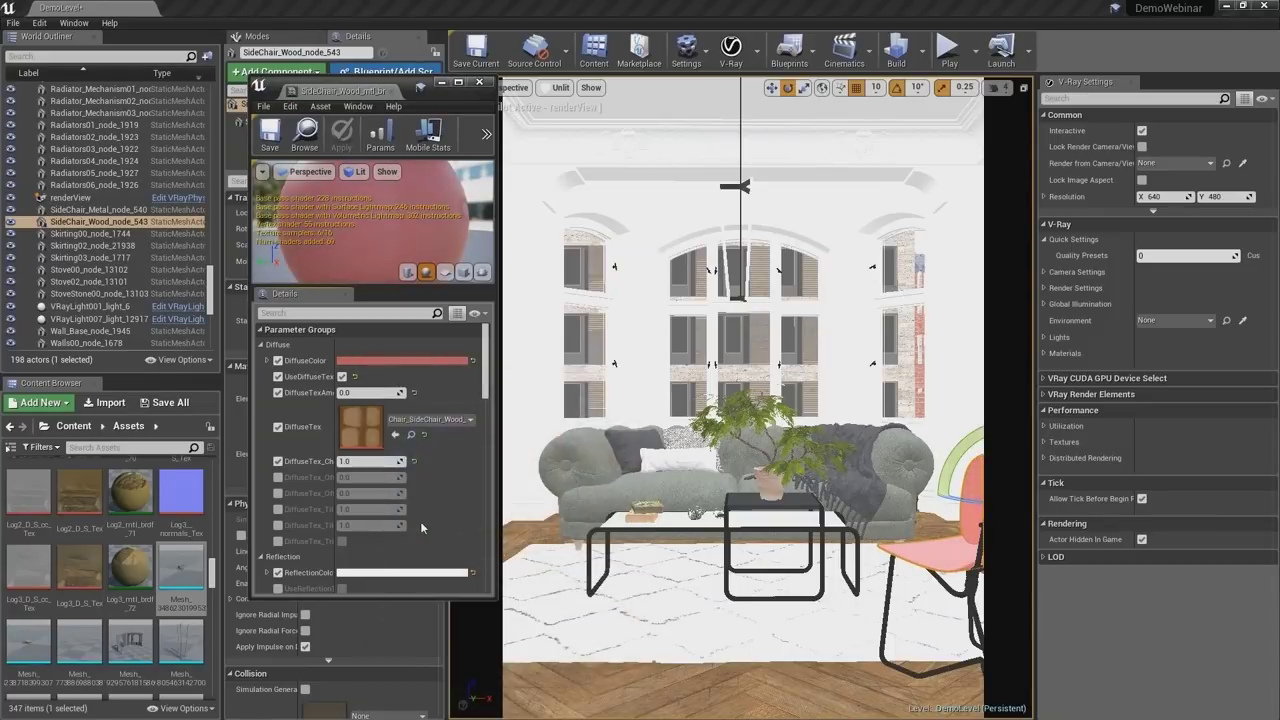
- Try different DiffuseTexAmount blends between the chair's wood texture and the red colour, ending at about 0.63
drag(368, 392, 400, 392)
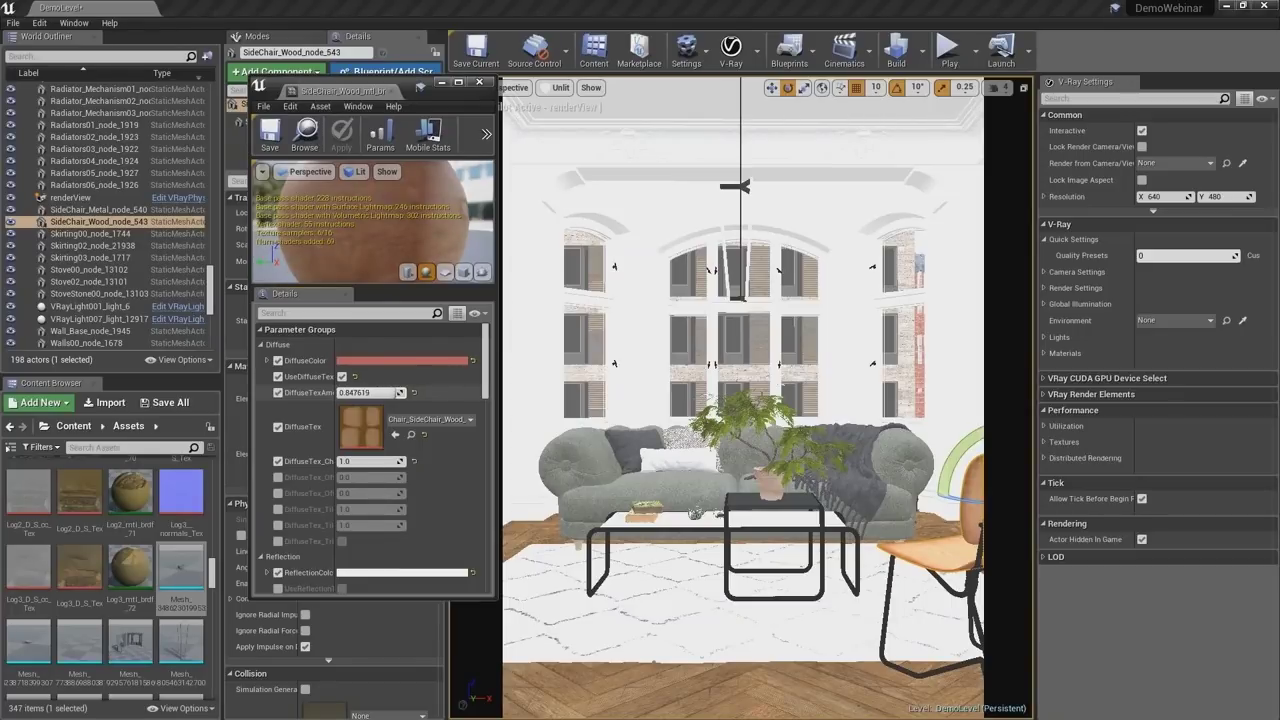
drag(400, 392, 376, 393)
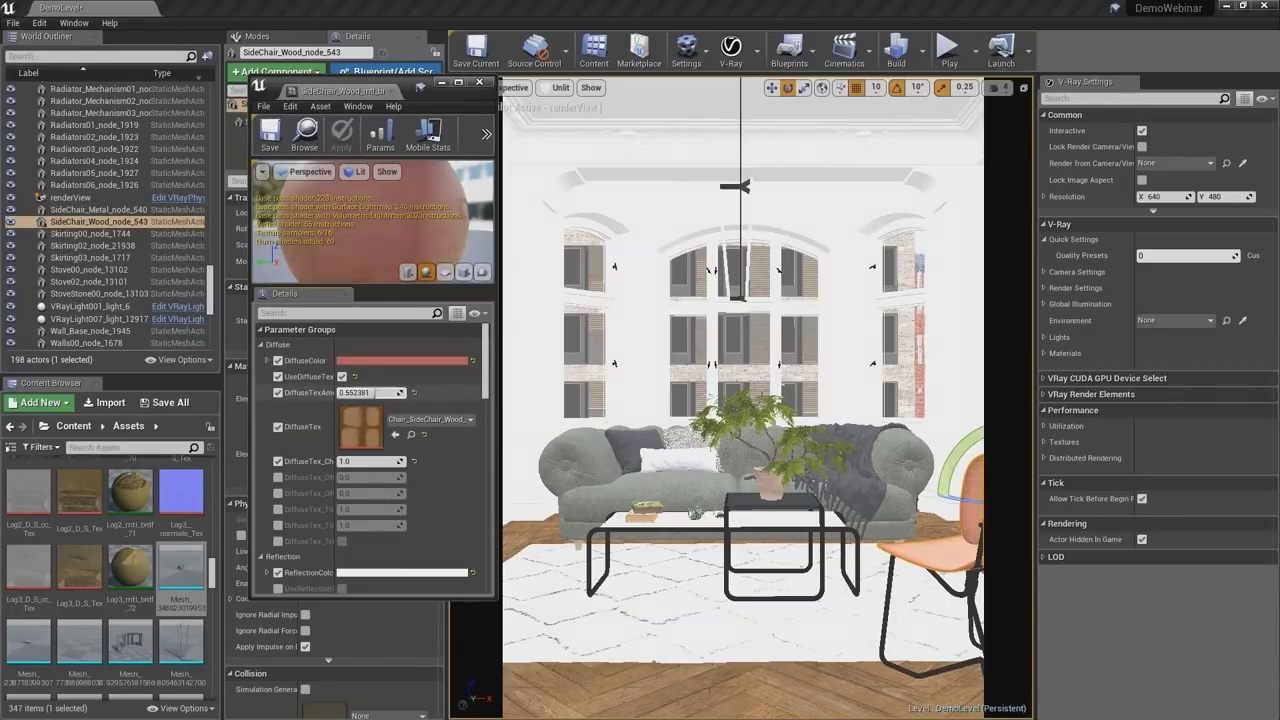
drag(398, 392, 410, 392)
- Set the chair material's DiffuseColor to dark brown (sRGB 634C28FF) and DiffuseTexAmount to 1.0, and close the material editor
click(392, 362)
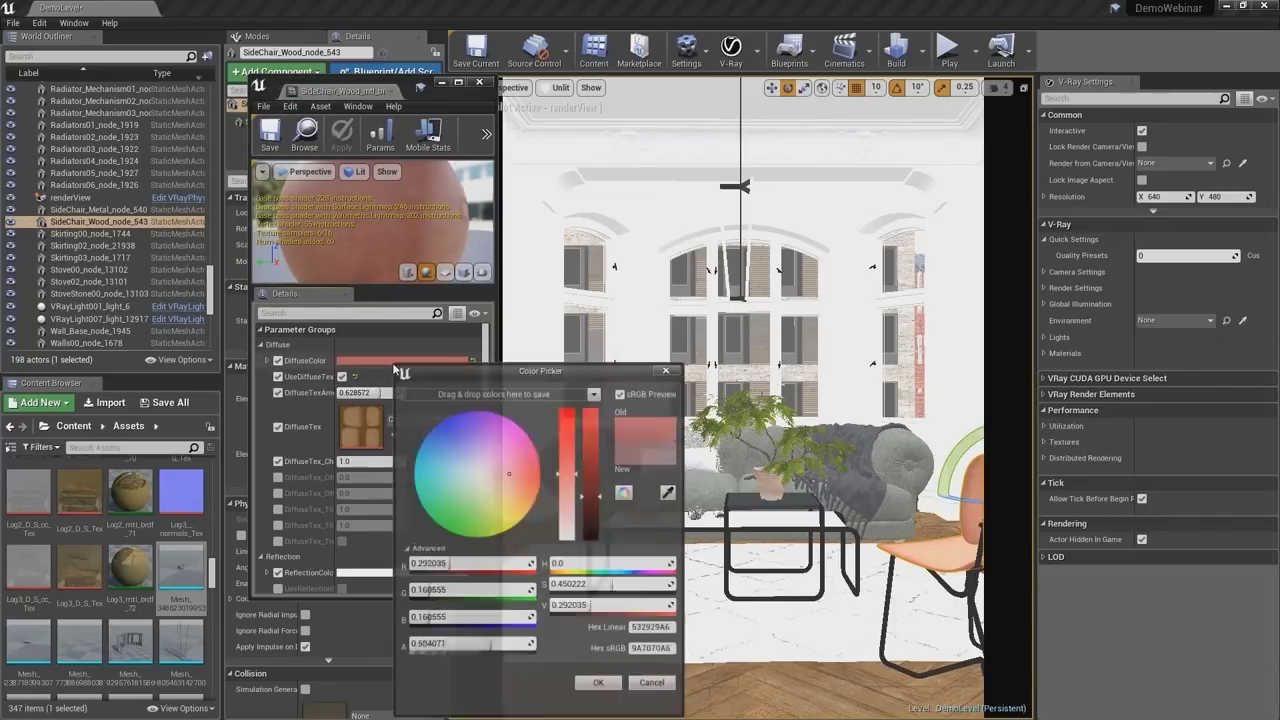
click(519, 504)
drag(598, 502, 600, 523)
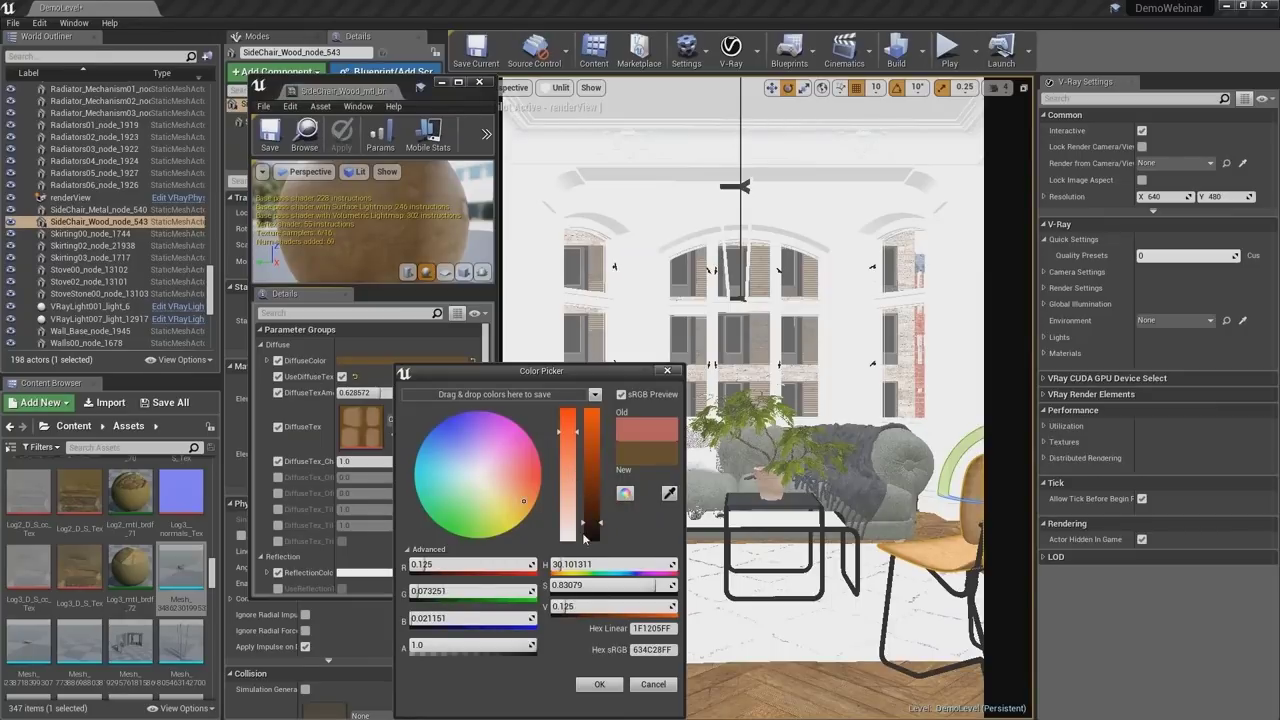
click(599, 684)
click(400, 393)
mouse_move(400, 393)
mouse_down()
mouse_move(360, 393)
mouse_move(420, 393)
mouse_up()
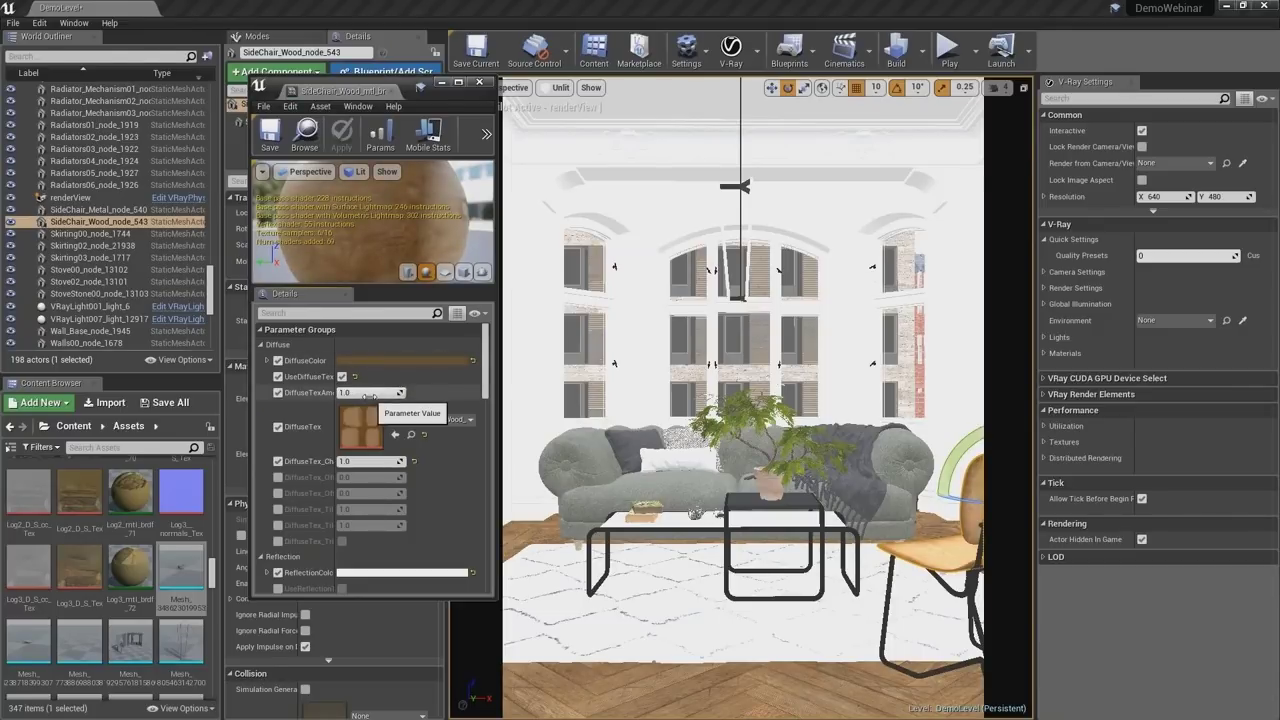
click(481, 83)
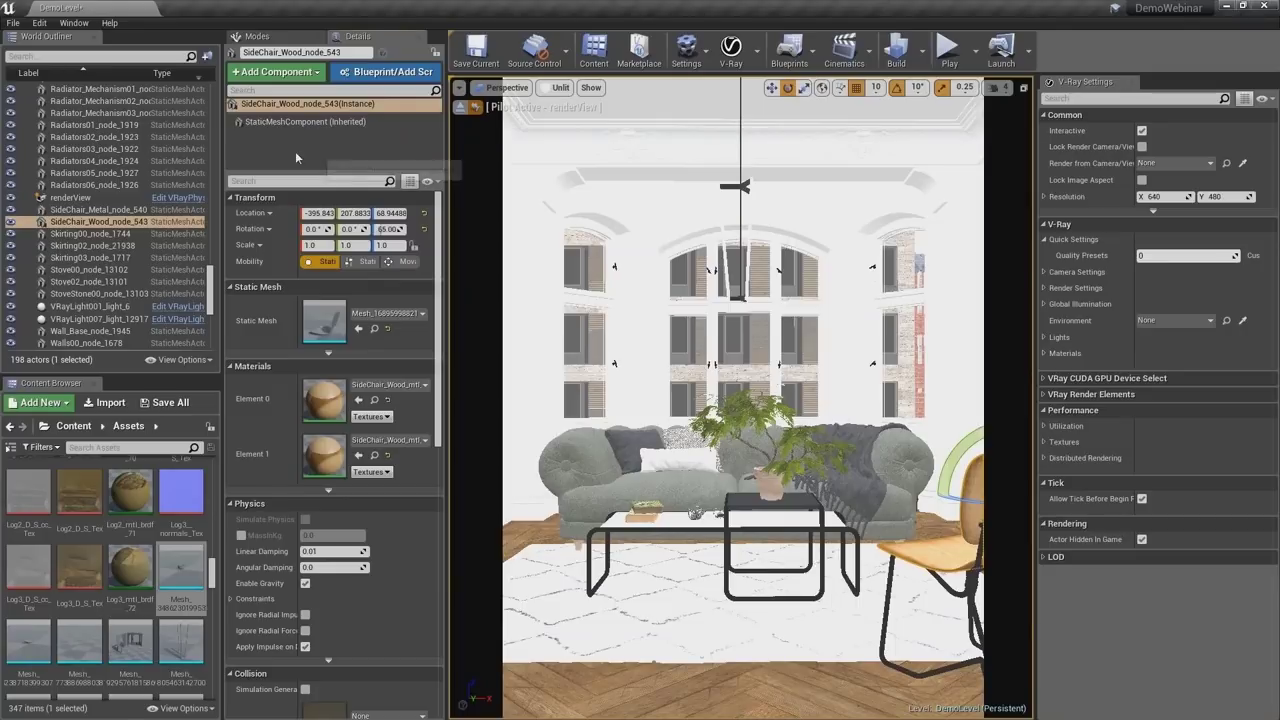
- Select the V-Ray rectangle light VRayLight007, stop piloting the render camera, and examine the light and the surrounding room
click(128, 318)
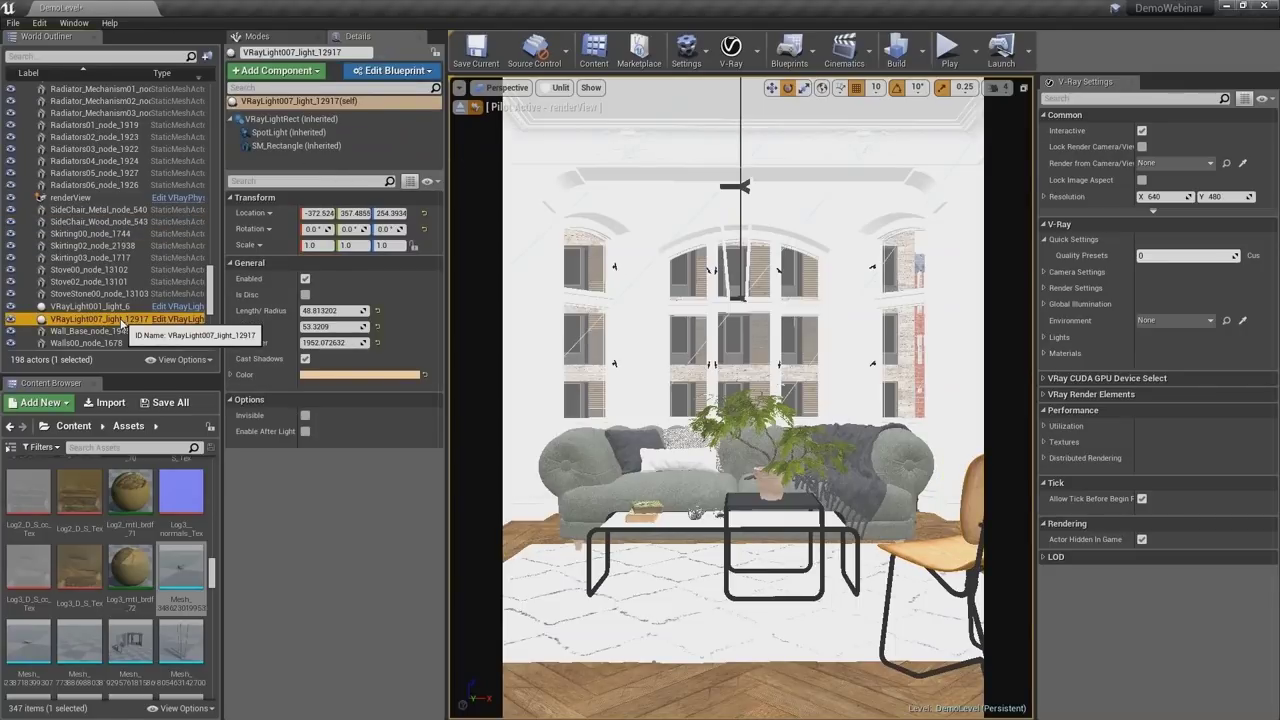
click(464, 107)
key(f)
mouse_move(740, 400)
alt+mouse_down()
mouse_move(770, 420)
mouse_move(830, 400)
mouse_move(744, 405)
alt+mouse_up()
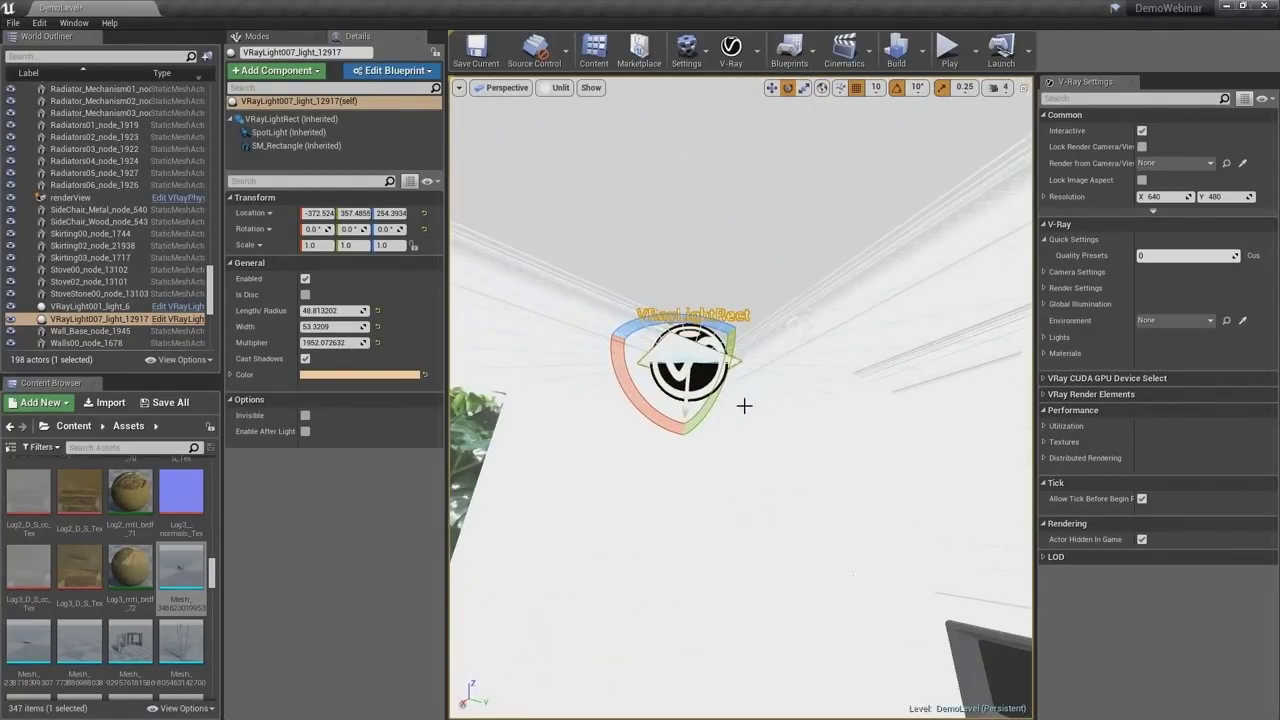
alt+drag(742, 494, 756, 488)
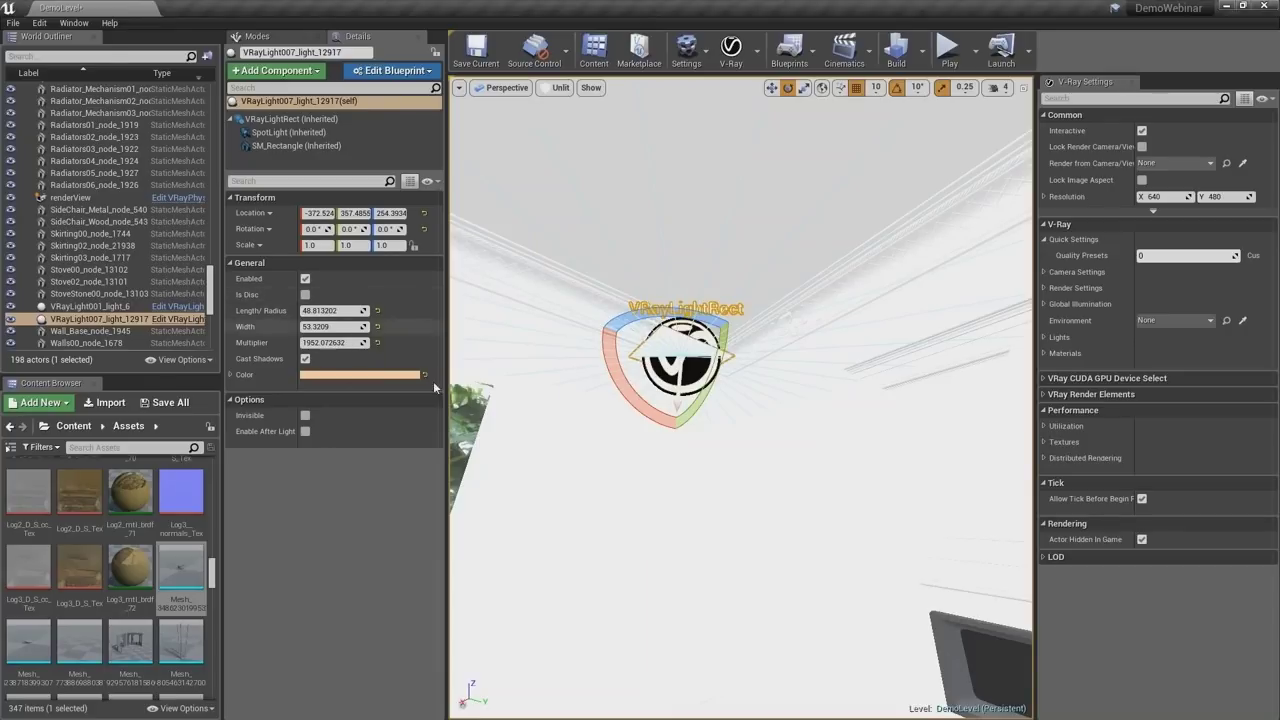
alt+drag(669, 503, 555, 470)
alt+drag(680, 414, 575, 410)
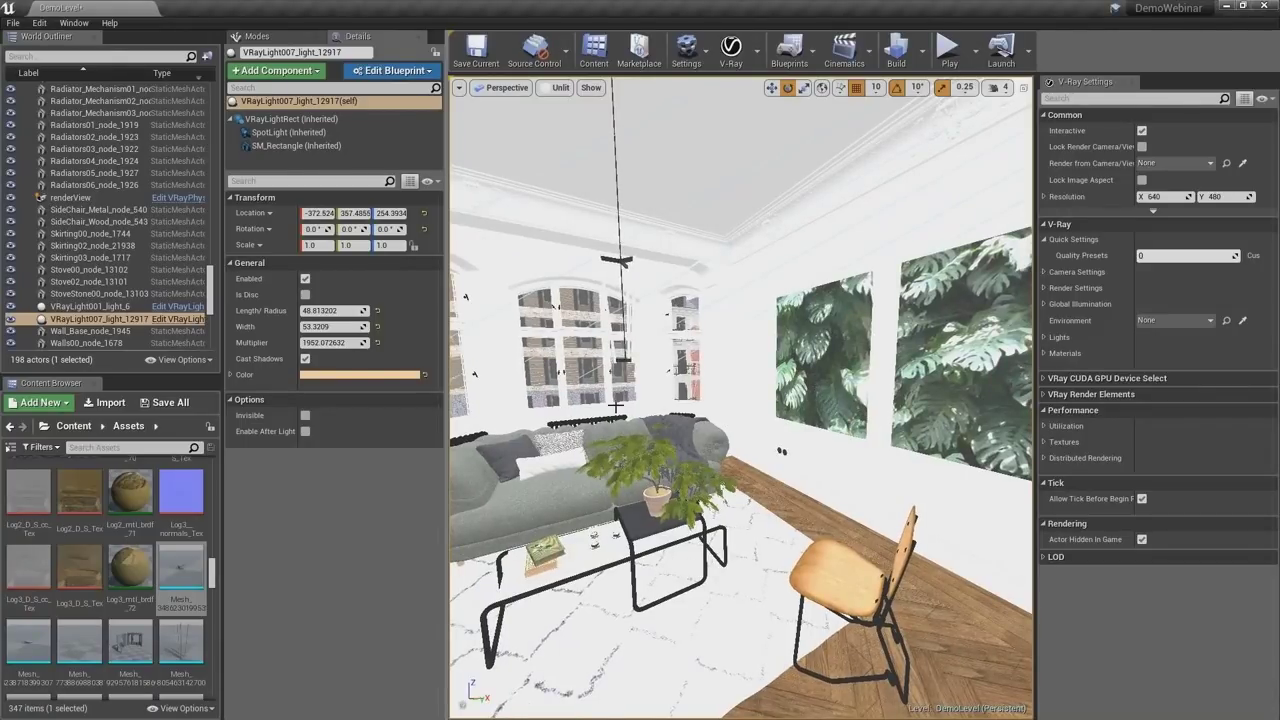
- Select the V-Ray dome light VRayLight001, focus the view on it and look around the sky
click(96, 307)
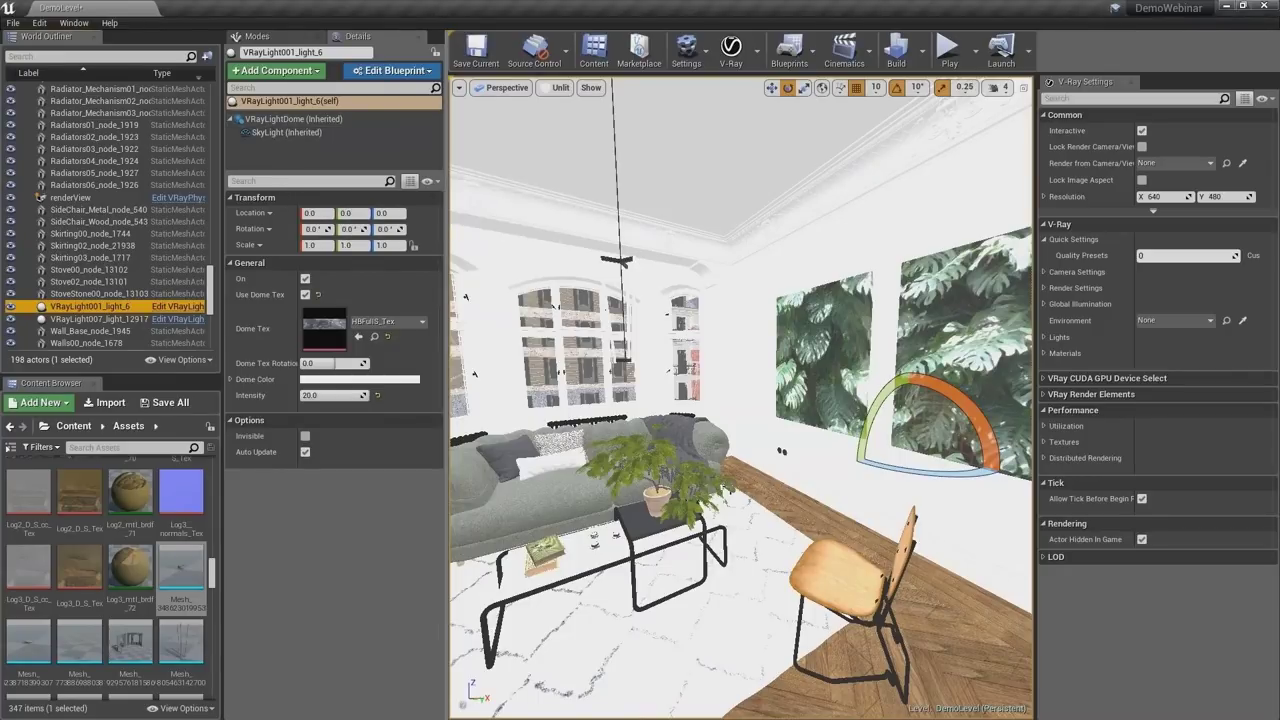
key(f)
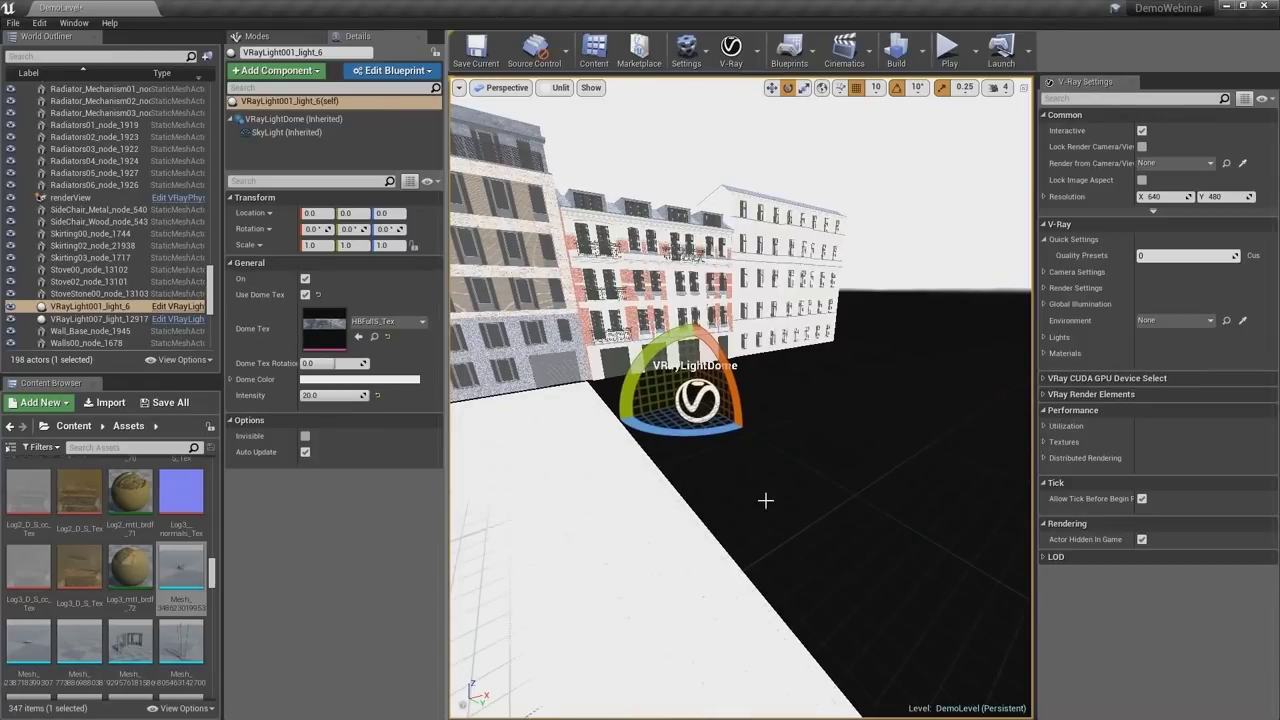
right_drag(740, 400, 856, 385)
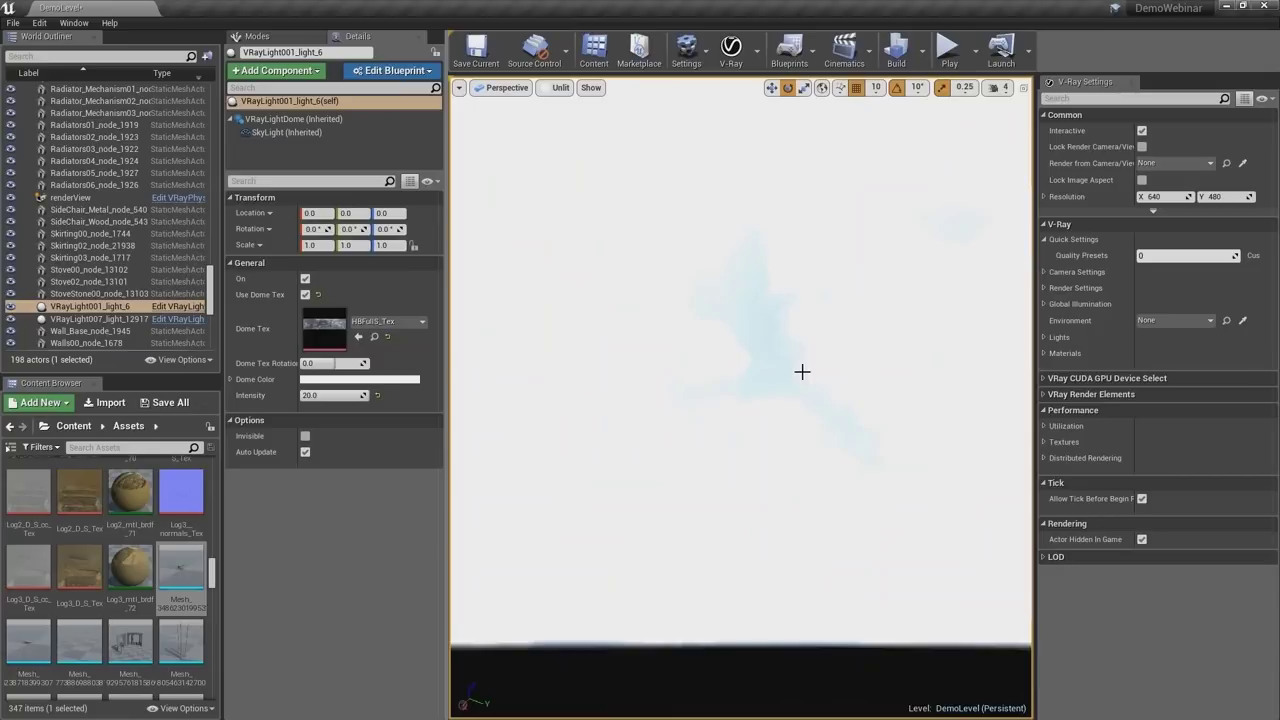
- Return the viewport to Lit mode and look up at the dome light's sky texture
click(560, 87)
click(563, 110)
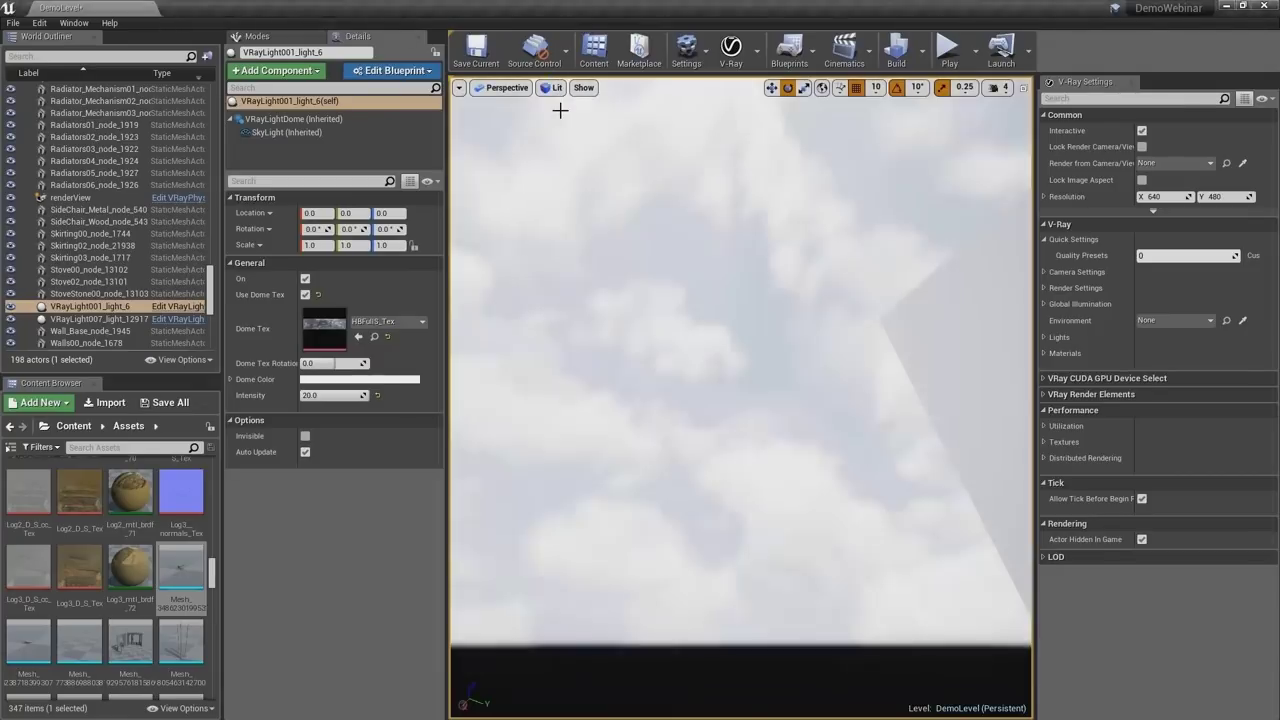
right_drag(799, 339, 818, 300)
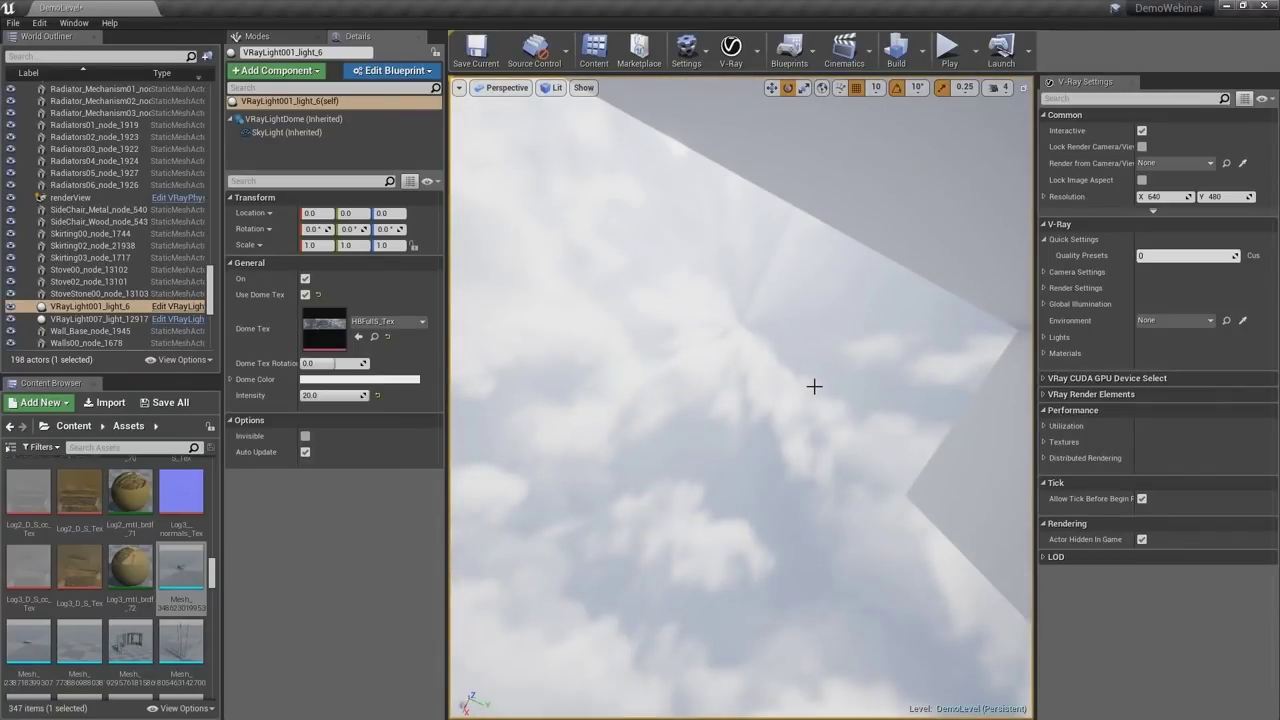
- Turn off all the viewport's post-processing show flags, including Bloom, Eye Adaptation, Tonemapper and Vignette, leaving only Post Process Material enabled
click(583, 87)
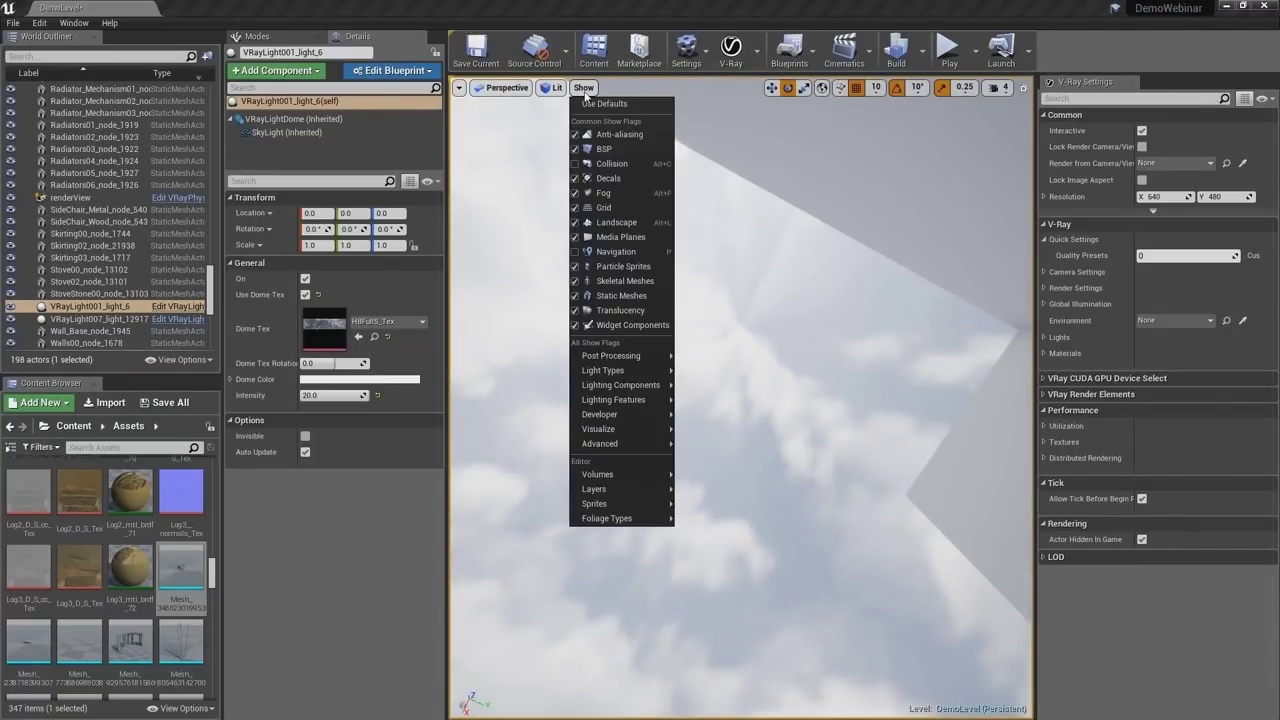
mouse_move(655, 357)
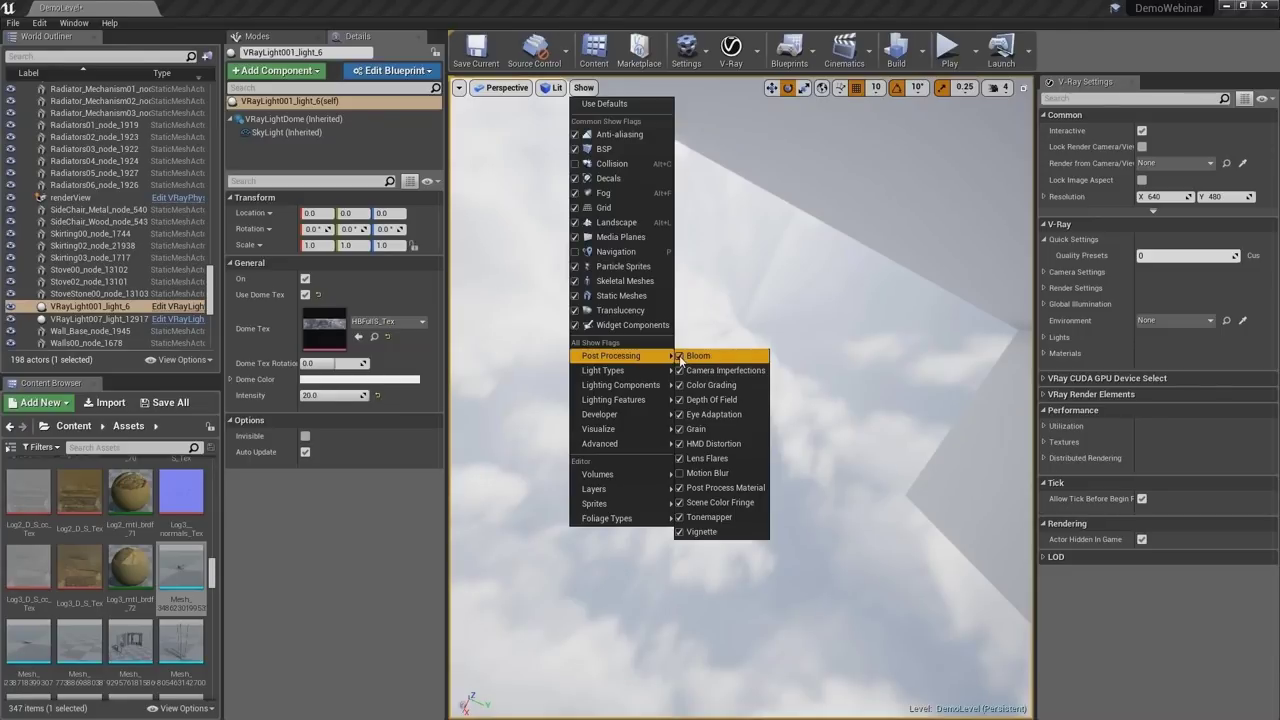
click(679, 356)
click(679, 370)
click(679, 385)
click(680, 400)
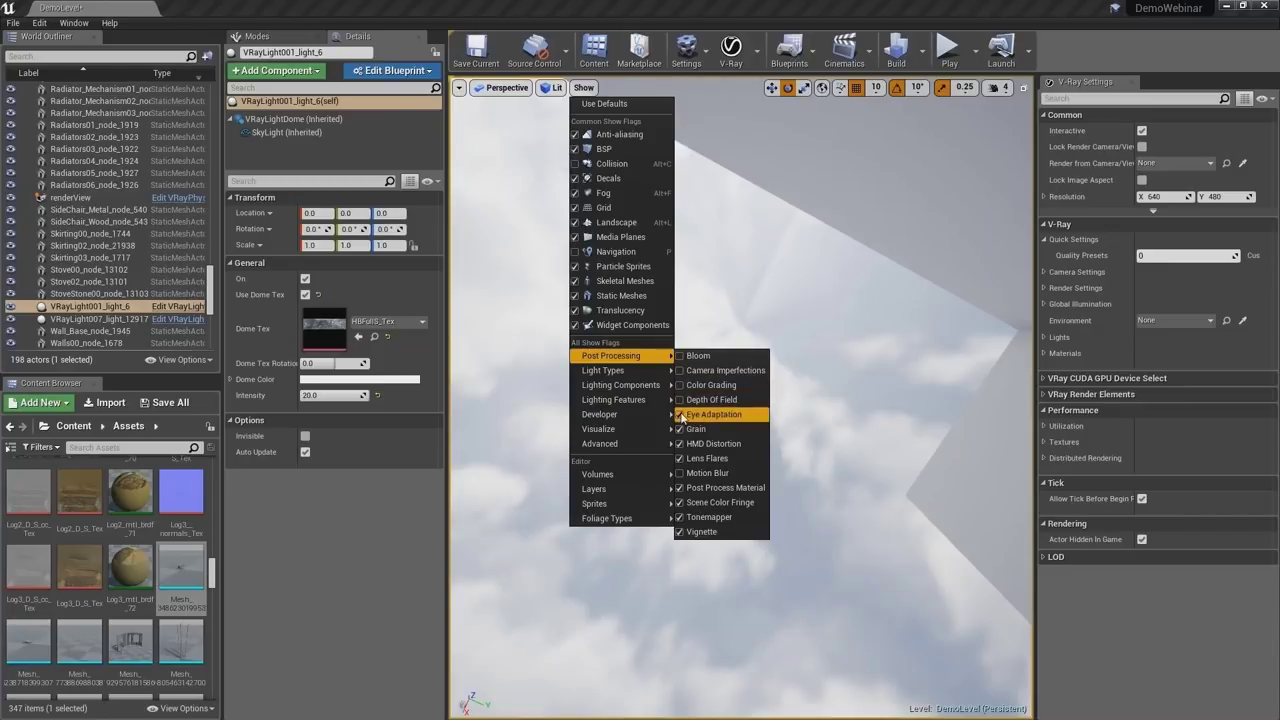
click(680, 414)
click(680, 429)
click(680, 443)
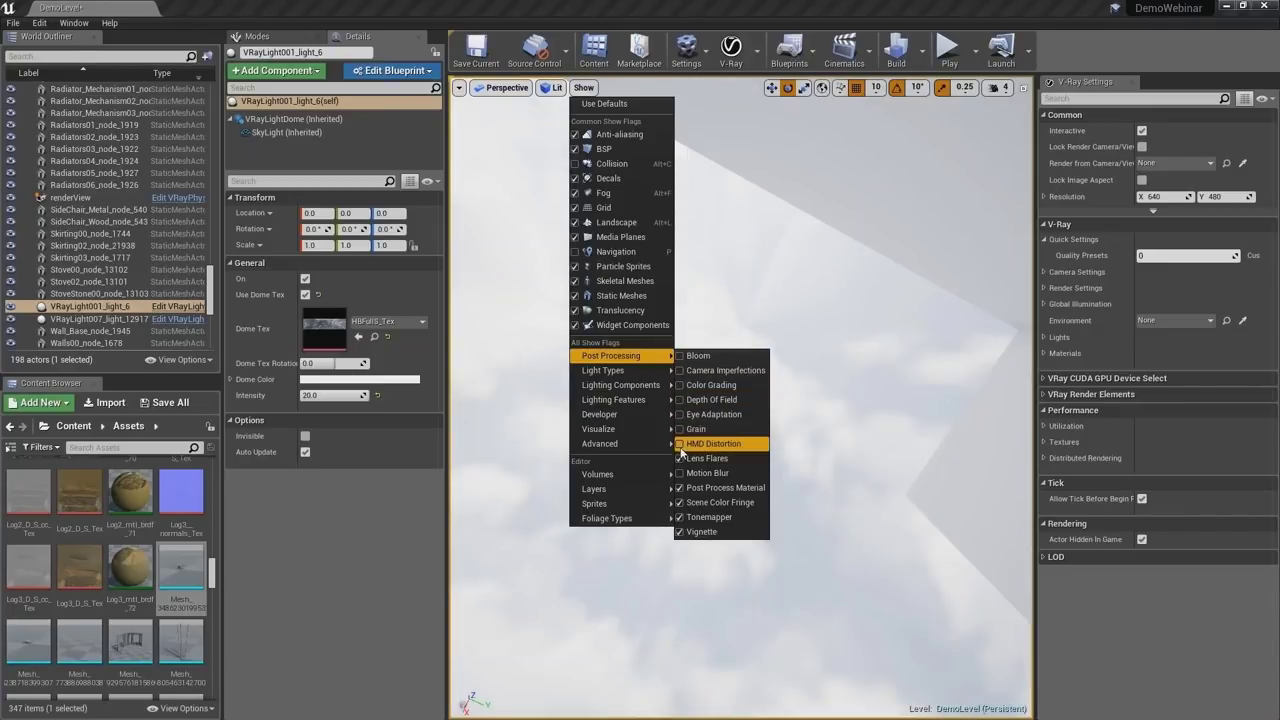
click(680, 458)
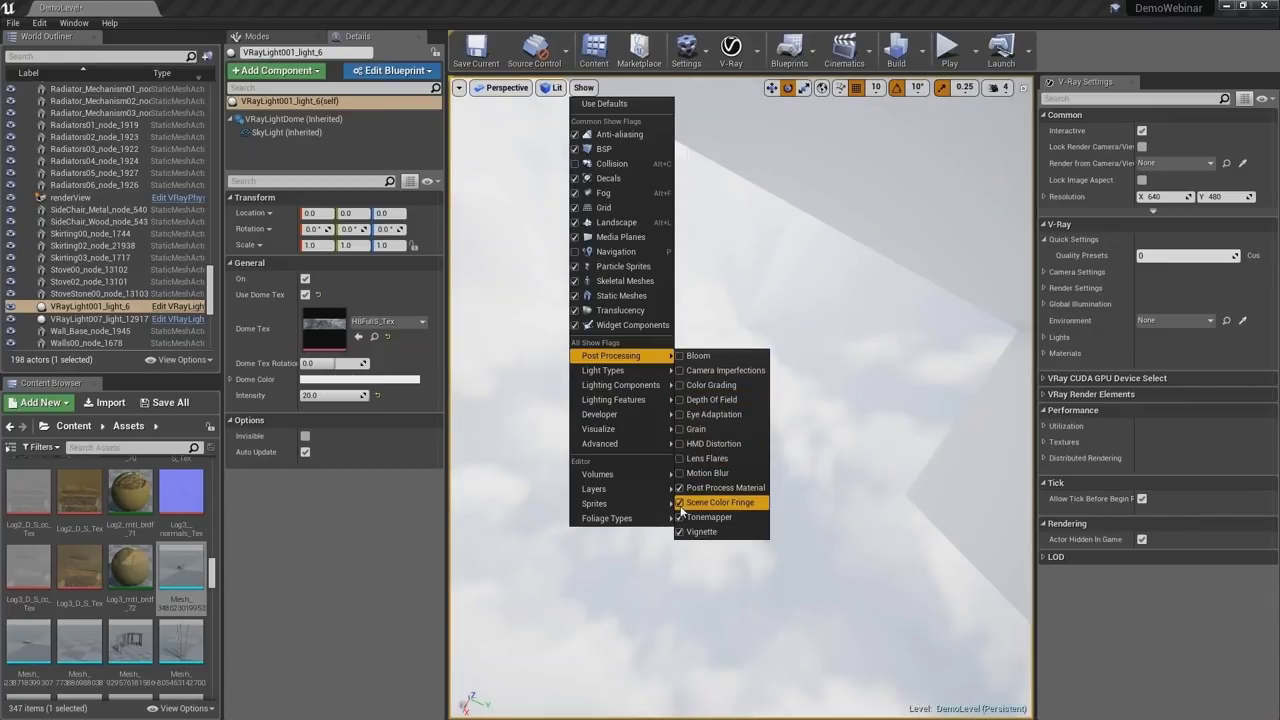
click(680, 502)
click(680, 517)
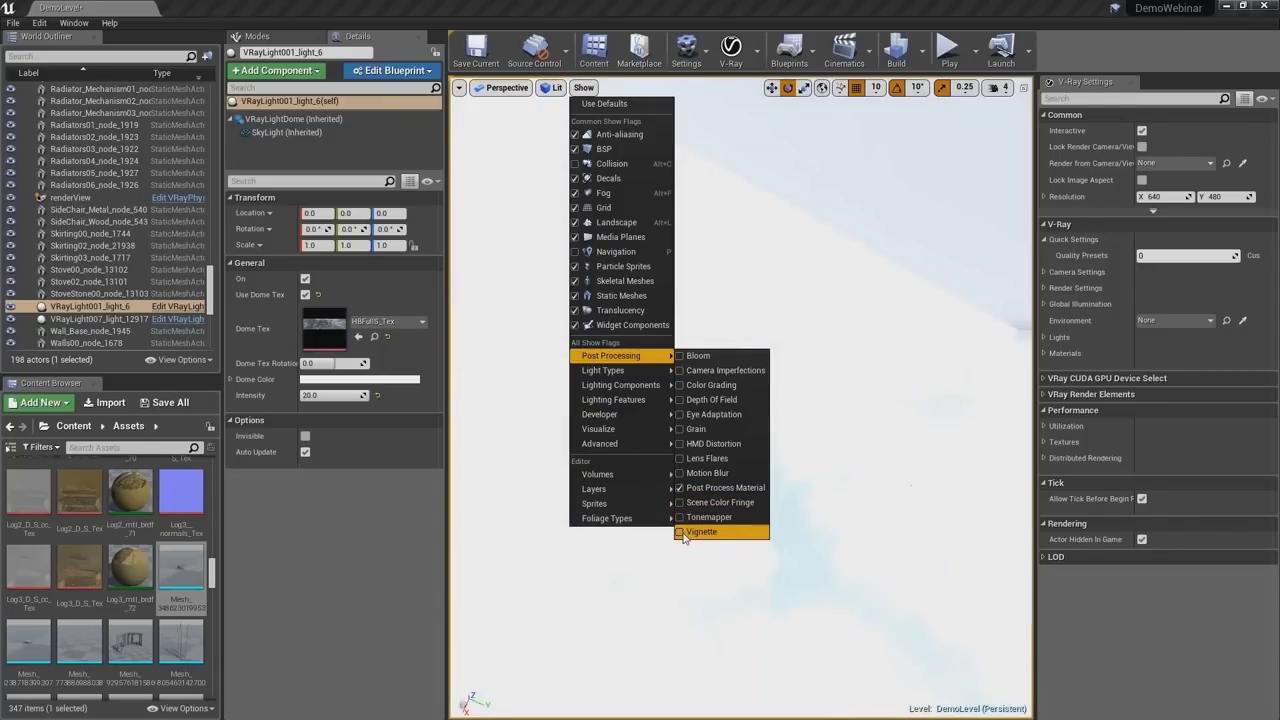
- Bring the view back into the living room and look through the renderView camera
mouse_move(884, 353)
right_down()
mouse_move(850, 410)
mouse_move(800, 400)
mouse_move(780, 370)
mouse_move(770, 290)
mouse_move(760, 300)
mouse_move(840, 320)
mouse_move(680, 320)
right_up()
key(f)
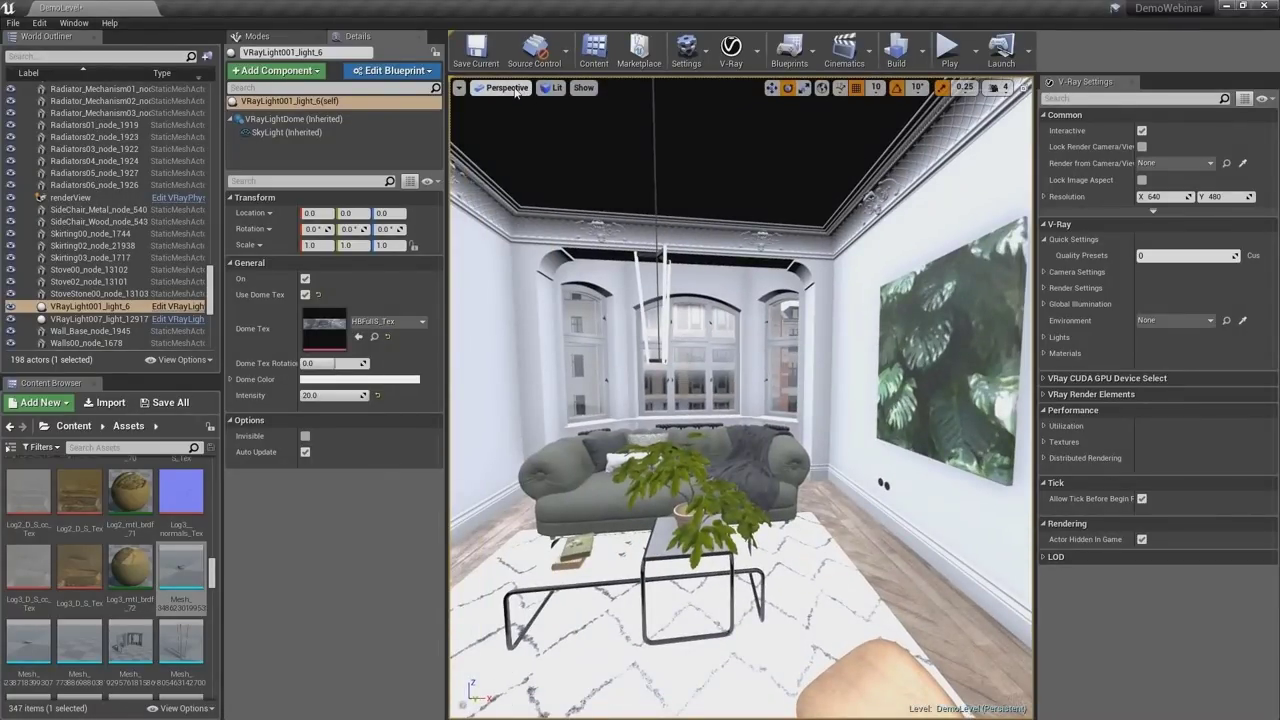
click(510, 88)
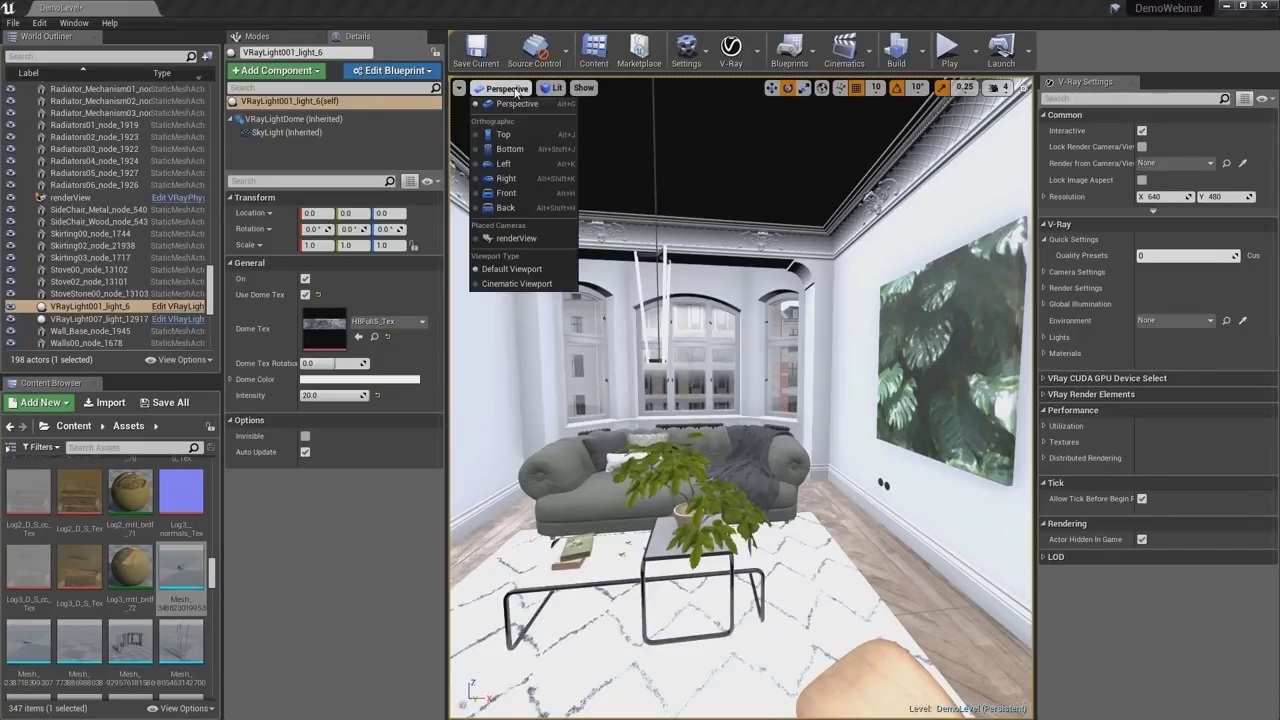
click(524, 238)
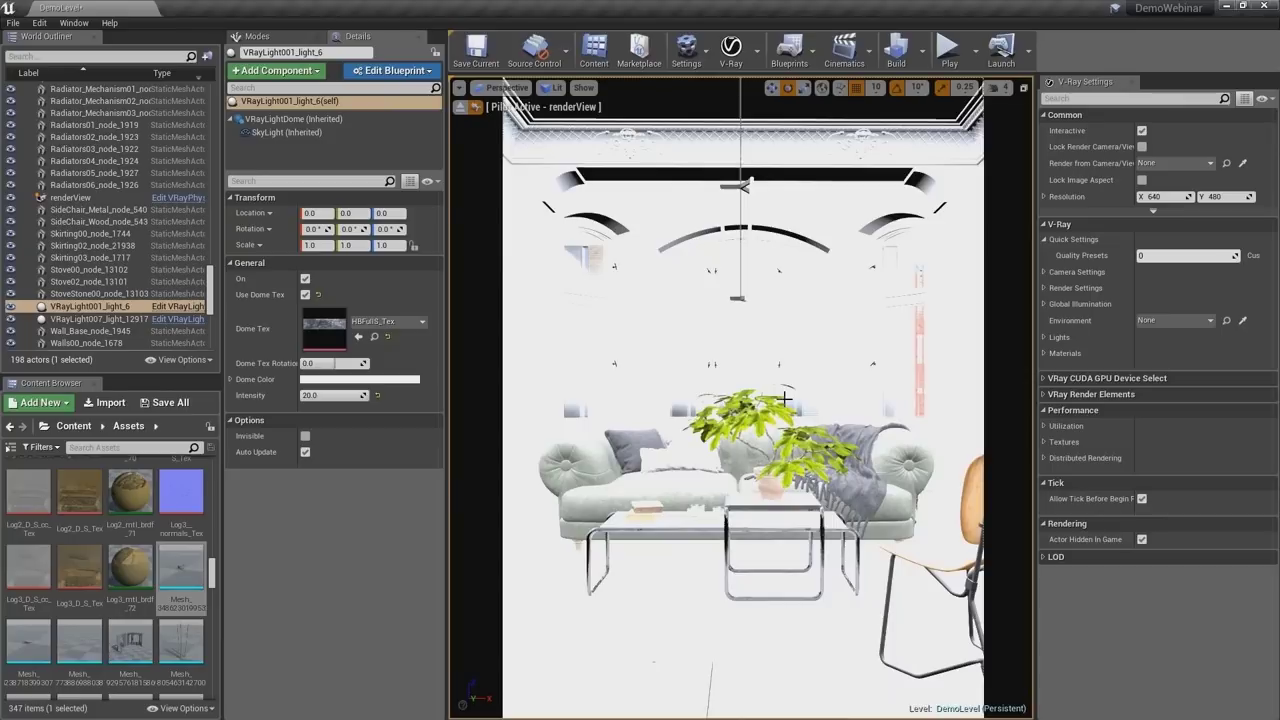
- Select the renderView camera and collapse its Color Grading, Film, Mobile Tonemapper, Lens and Rendering Features settings to reach the VRay Physical Camera Settings
click(88, 198)
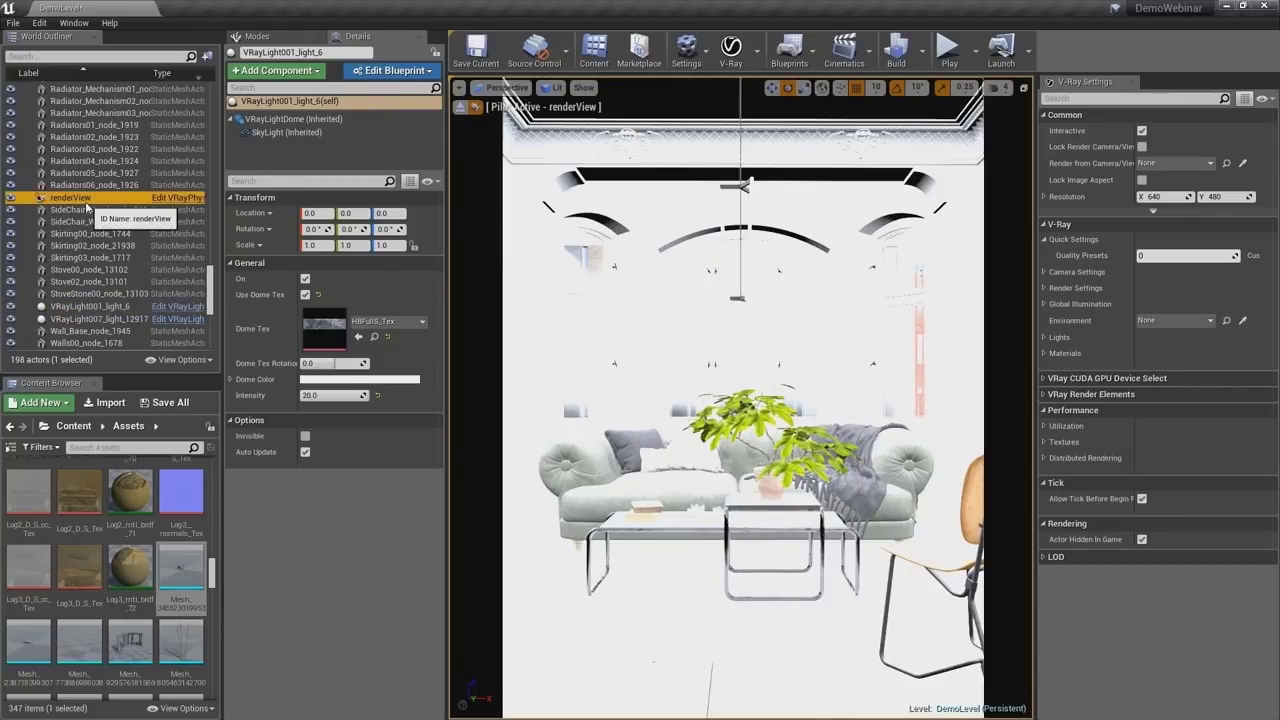
scroll(370, 507, down, 1)
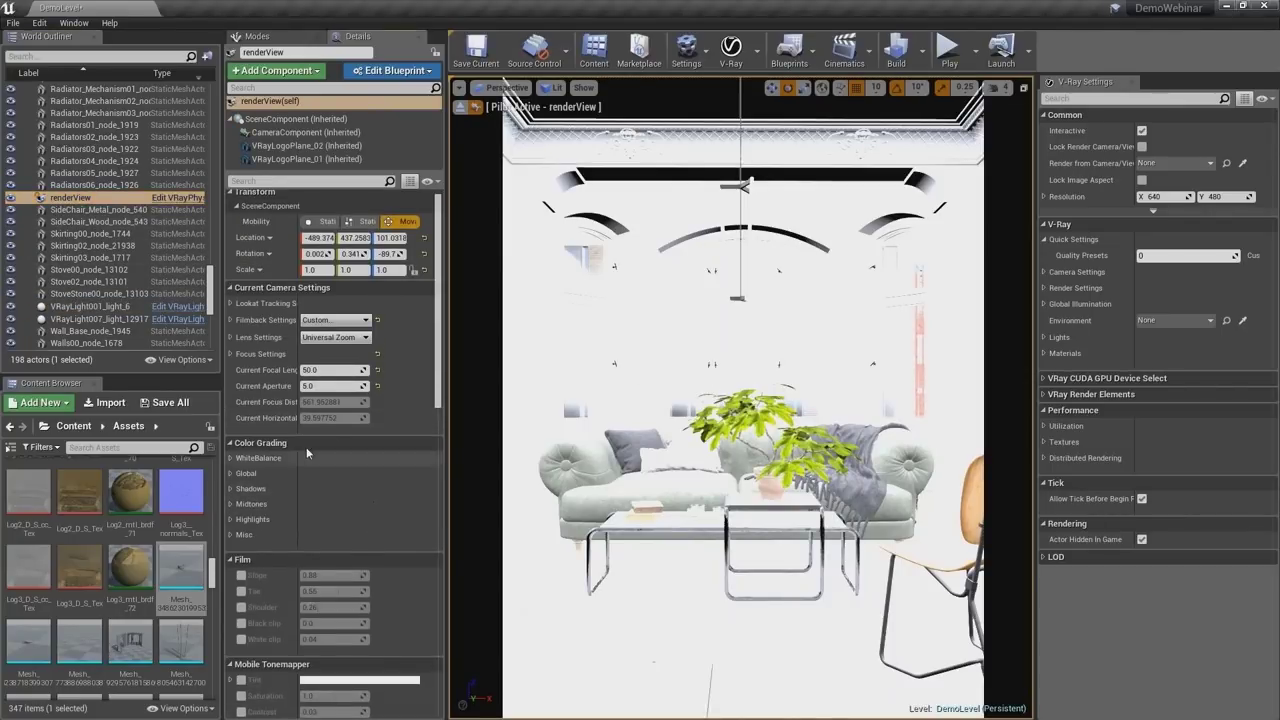
click(306, 447)
click(295, 457)
click(290, 476)
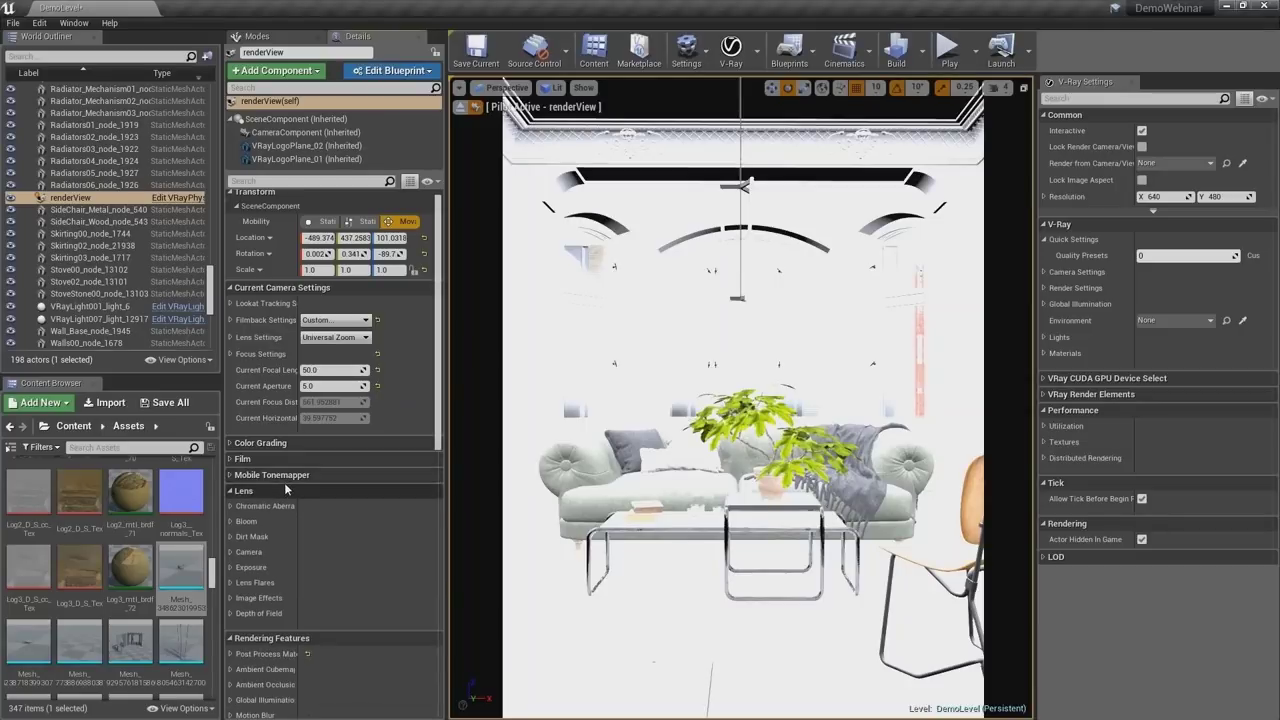
click(286, 491)
click(286, 506)
scroll(316, 554, down, 3)
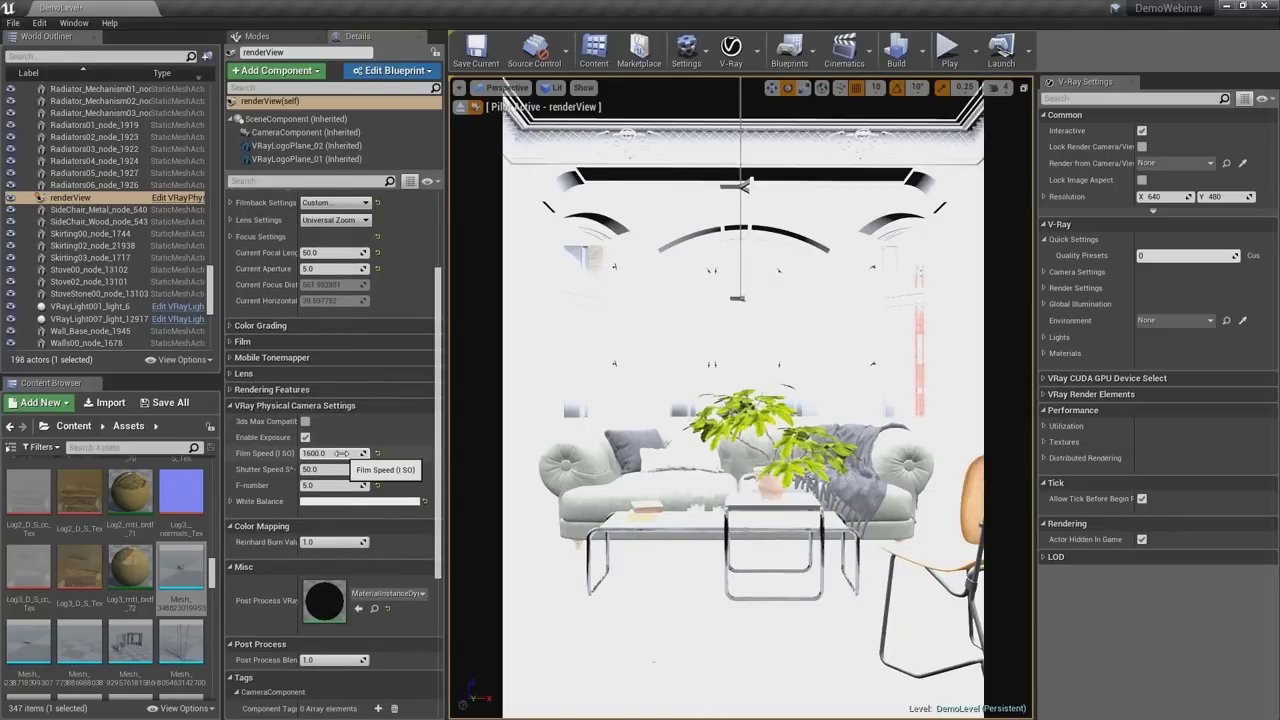
- Set the renderView camera's Film Speed (ISO) to 100
click(342, 453)
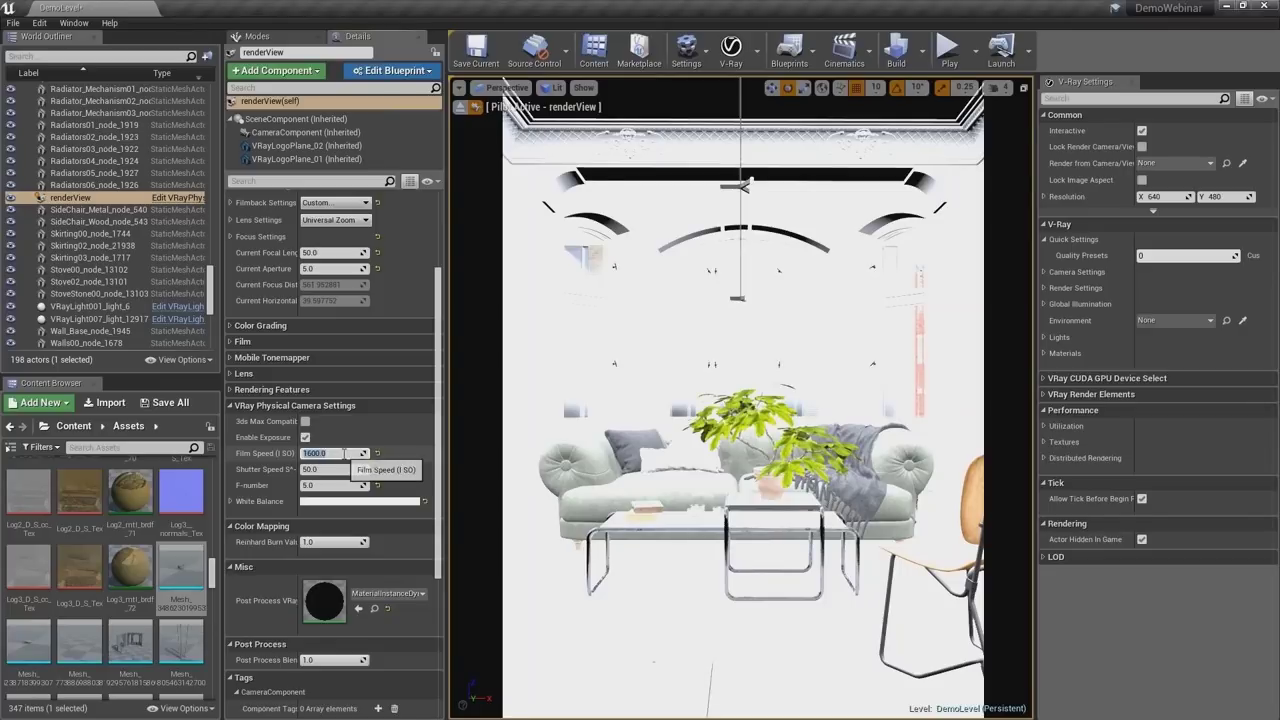
text(100)
key(Return)
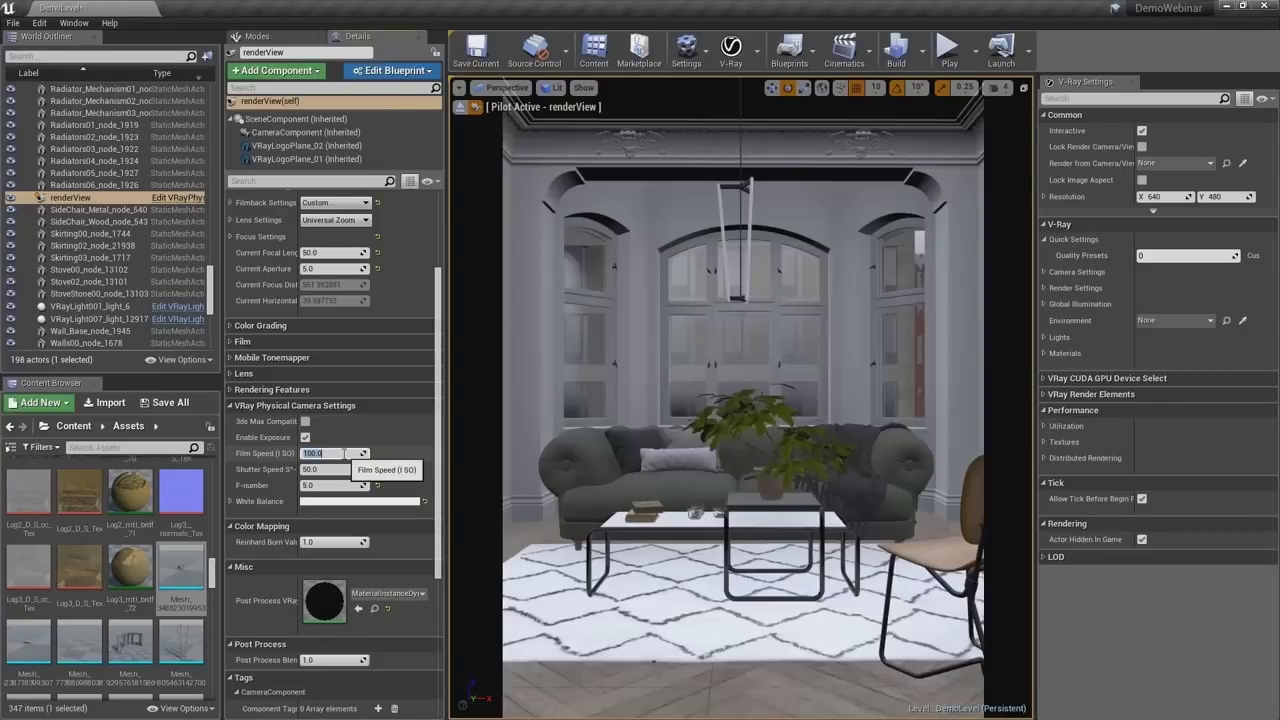
- Check the scene in Lighting Only mode and return the viewport to Lit mode
click(556, 88)
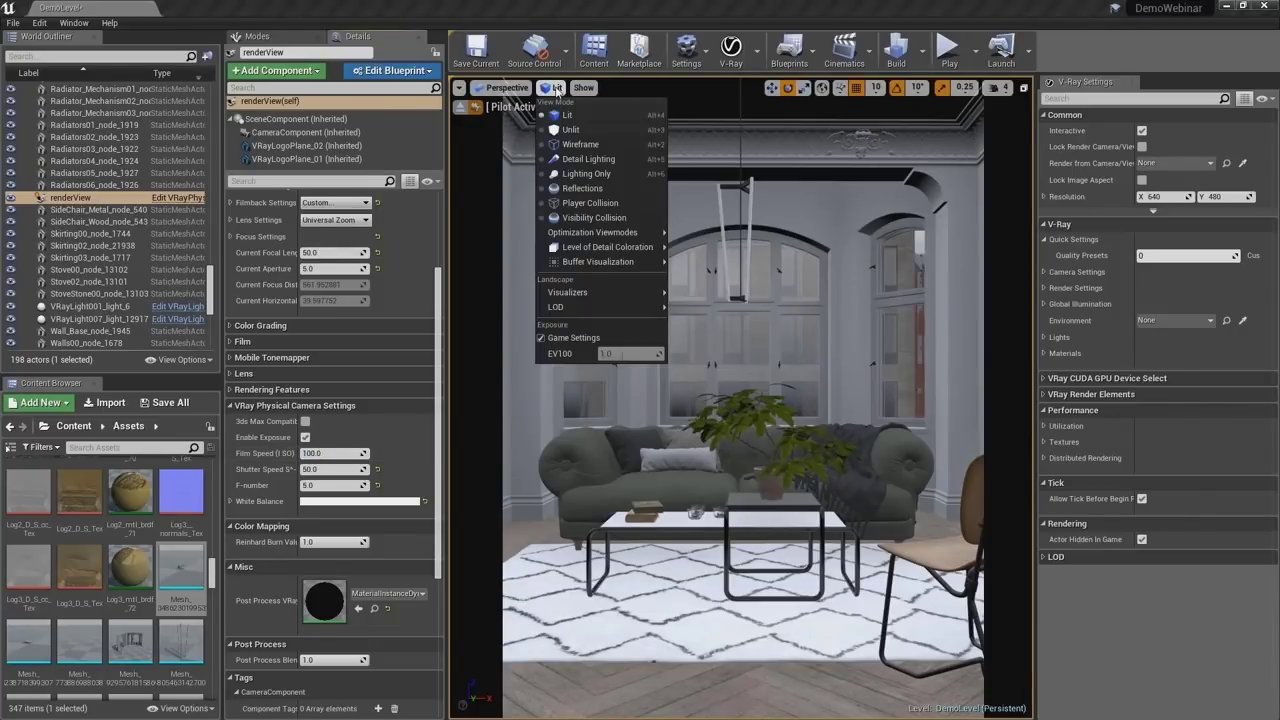
click(594, 171)
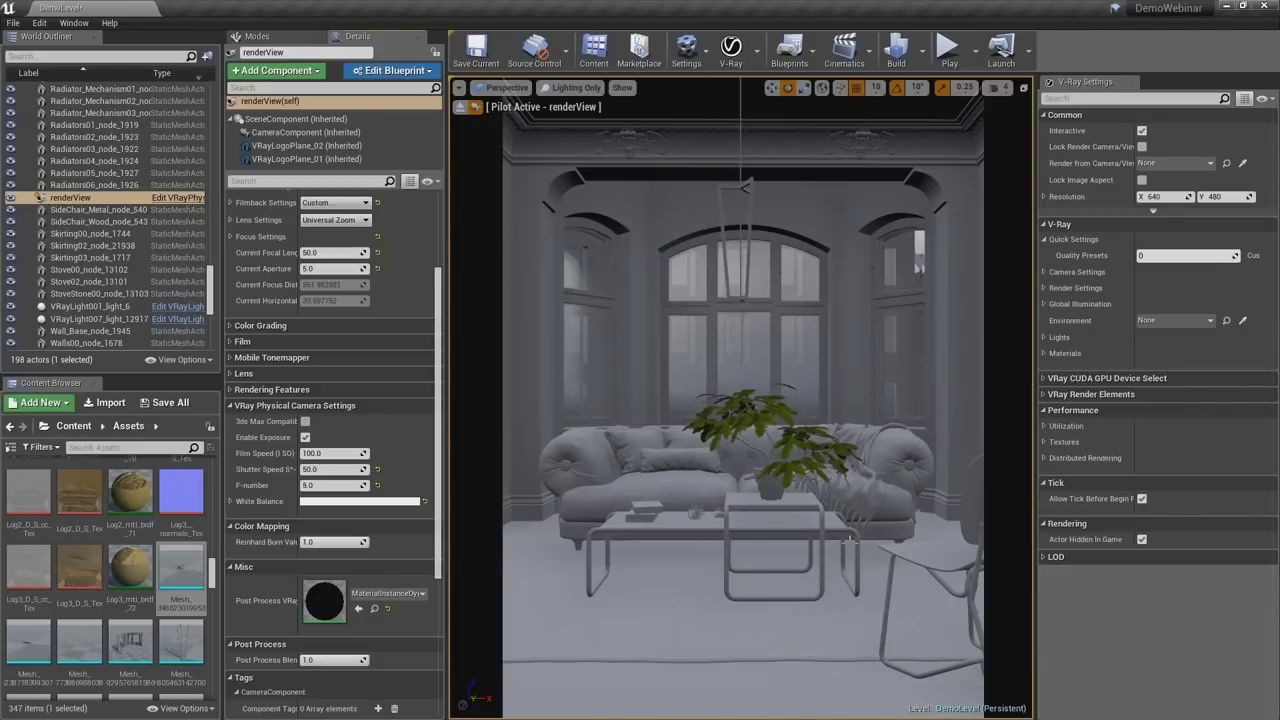
click(563, 88)
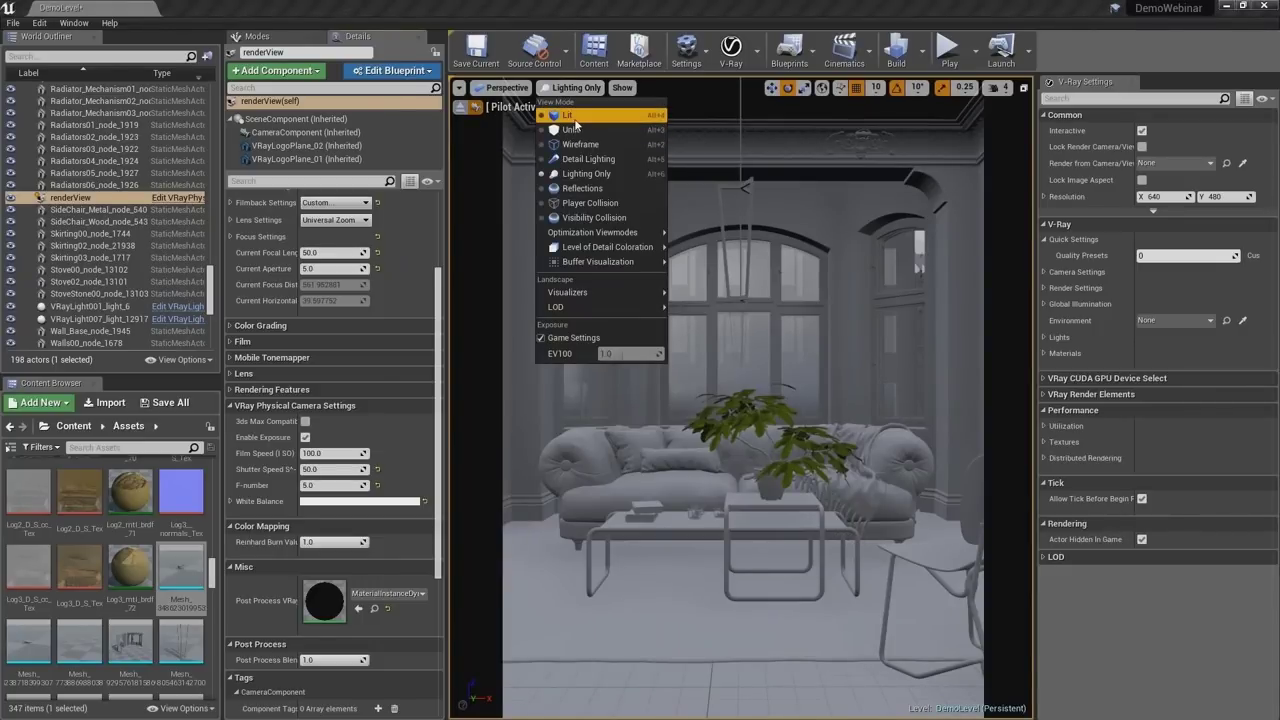
click(574, 118)
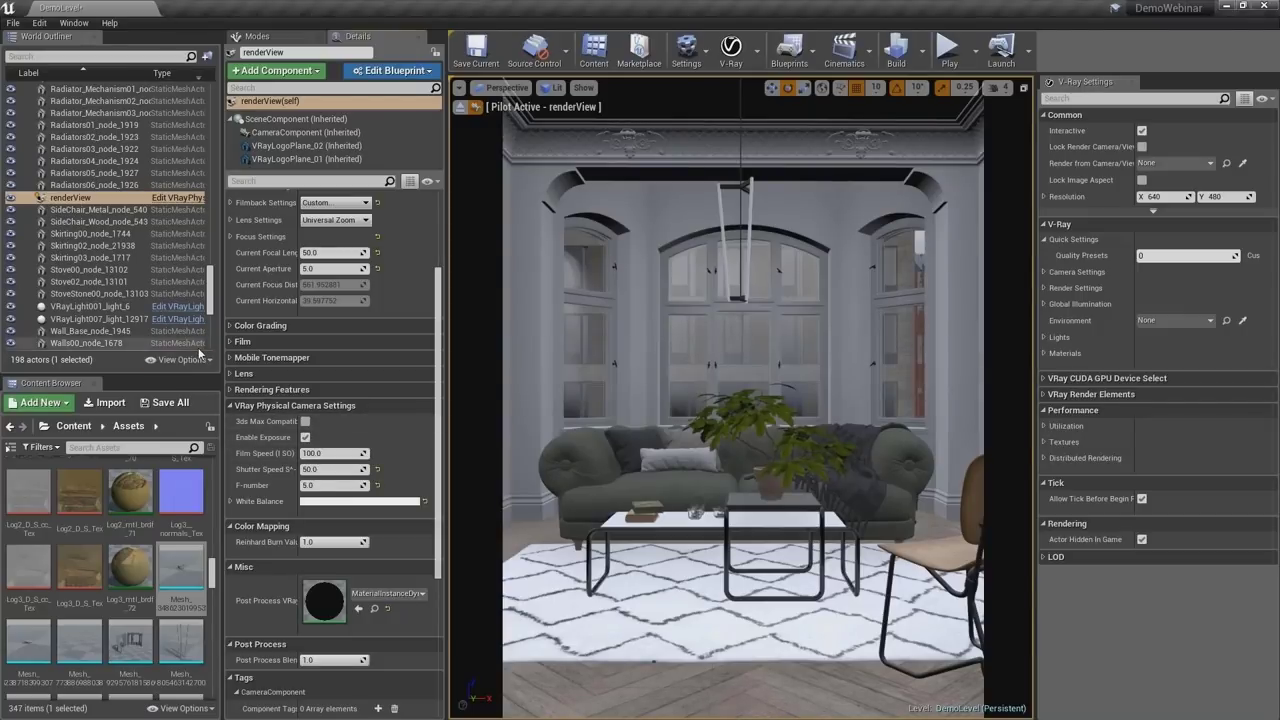
- Collapse the camera's Misc settings and enable the lock for the render camera/viewport in the V-Ray settings
click(248, 567)
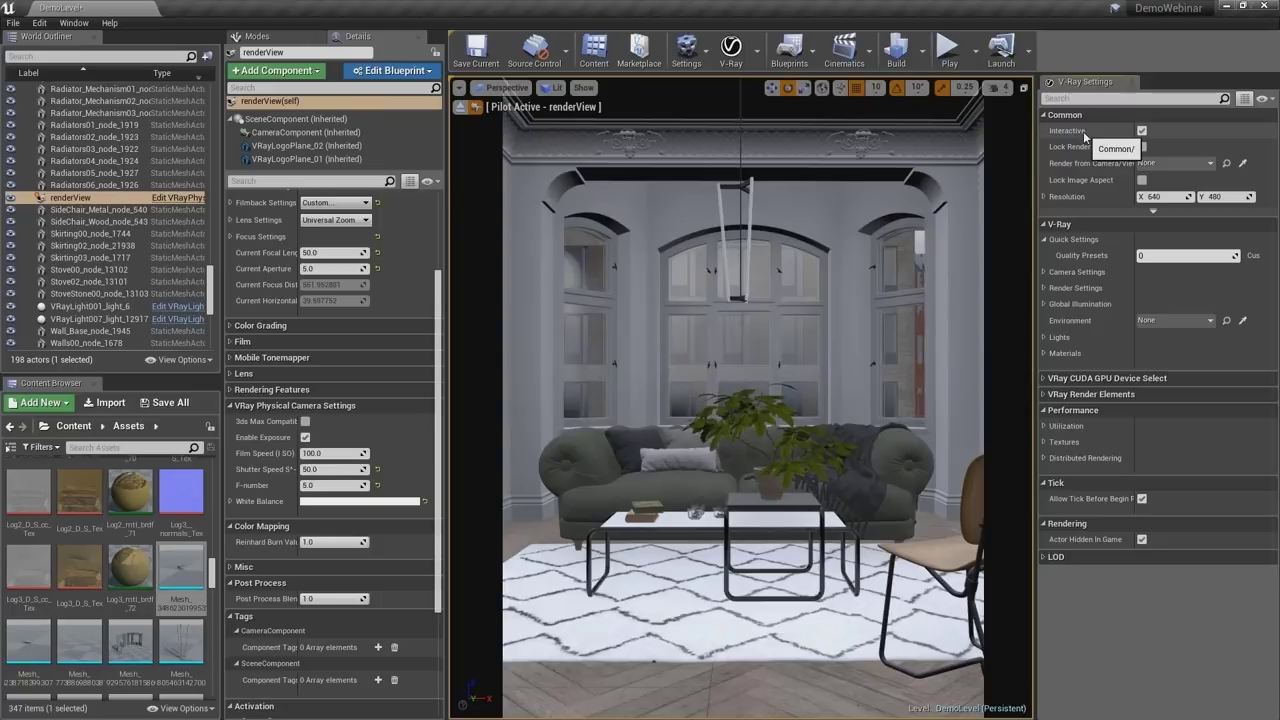
click(1141, 147)
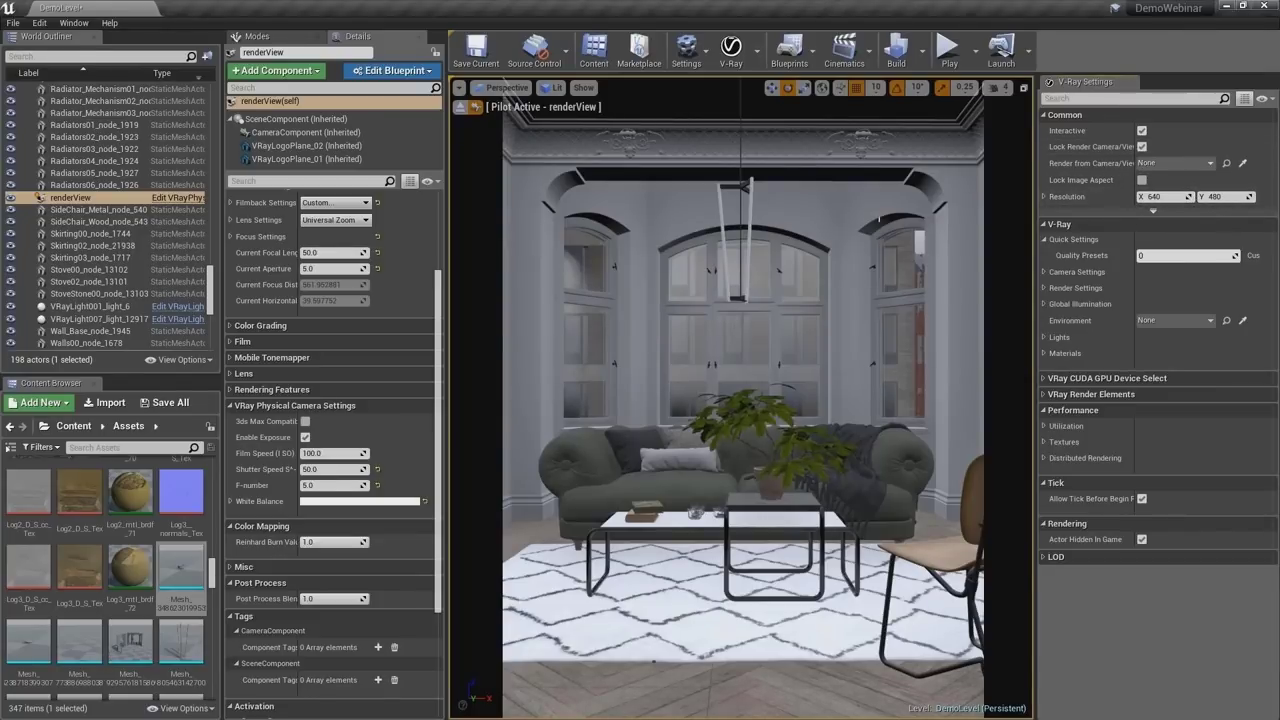
- Expand the renderView camera's Filmback Settings to check the sensor size and set the V-Ray render resolution's X value to 360
scroll(404, 217, up, 3)
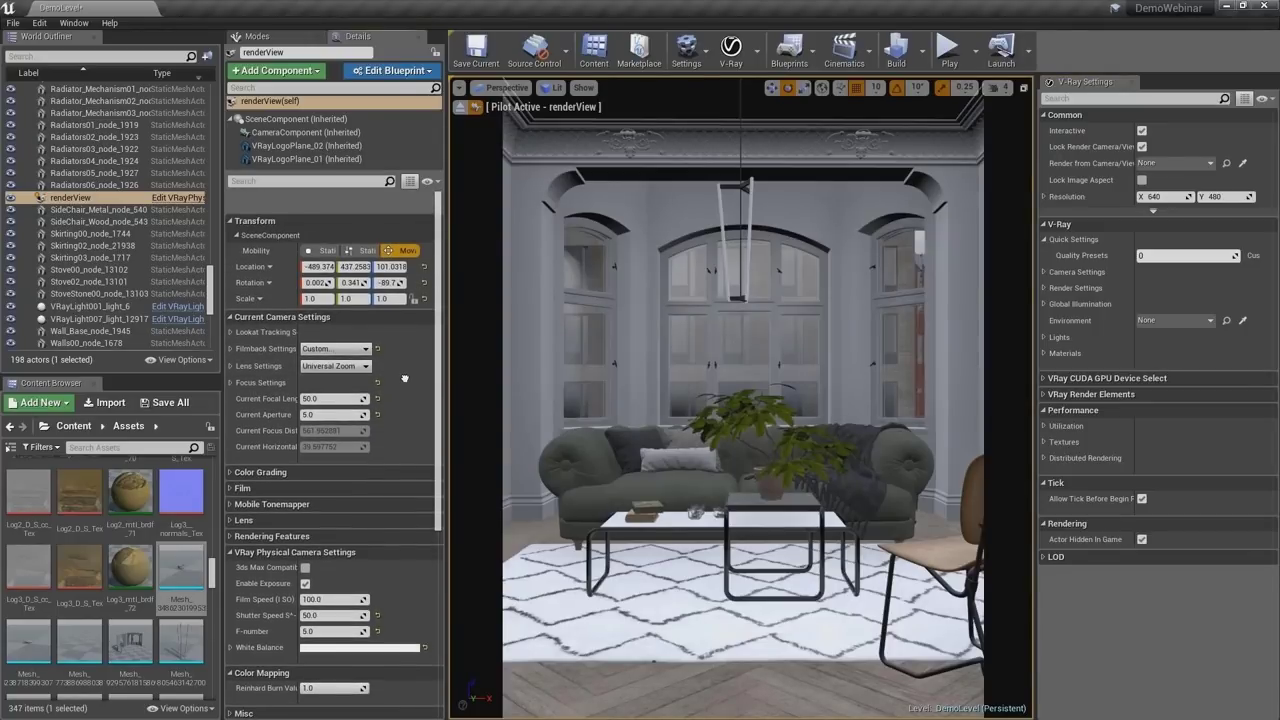
scroll(405, 380, down, 1)
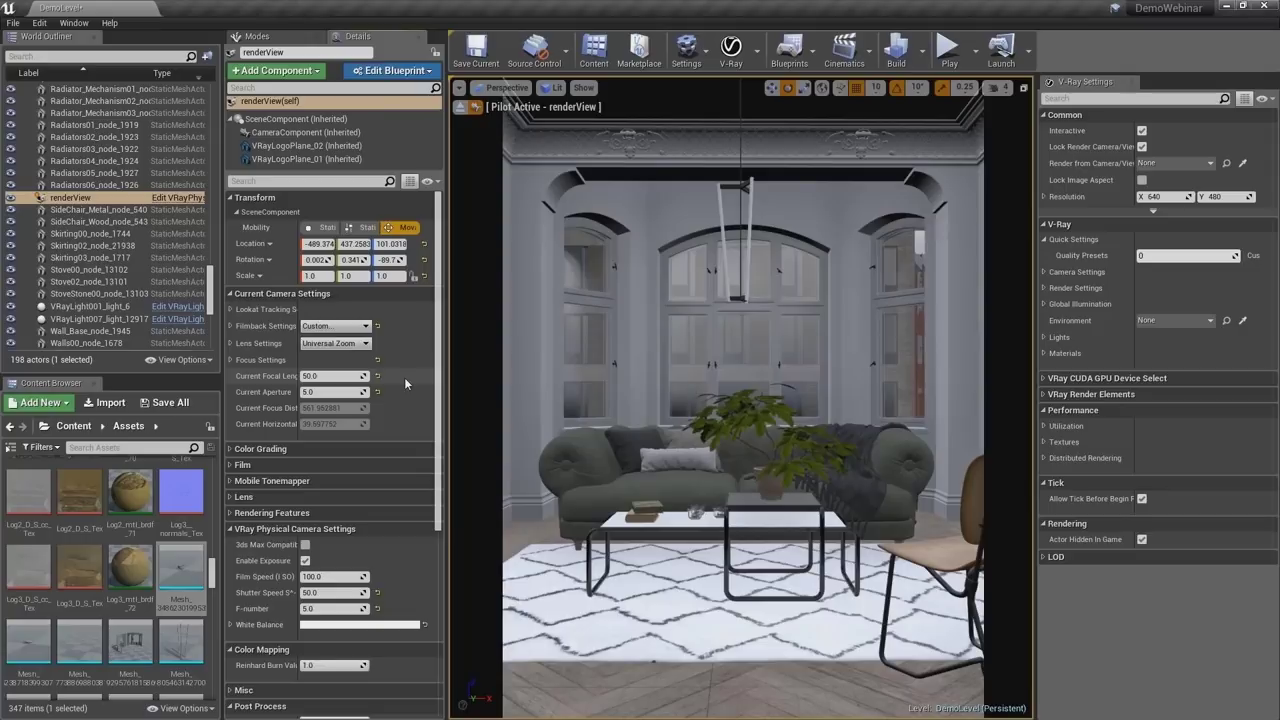
click(230, 325)
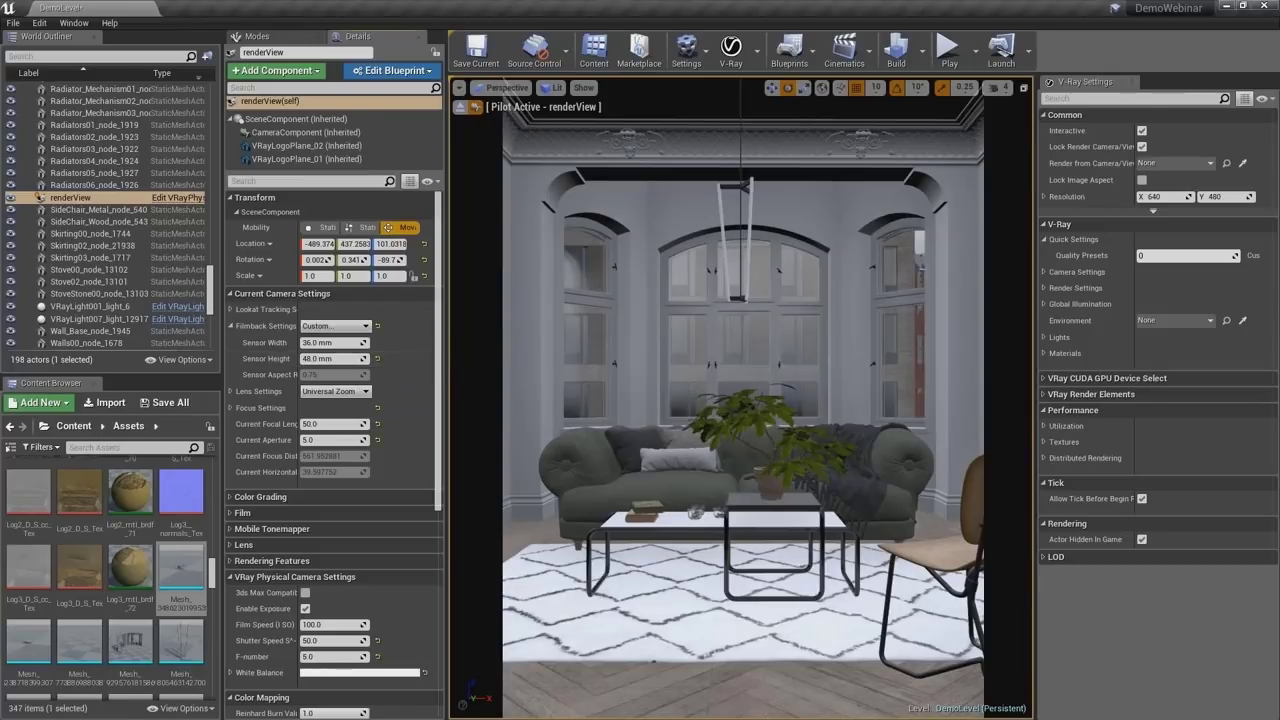
click(1159, 196)
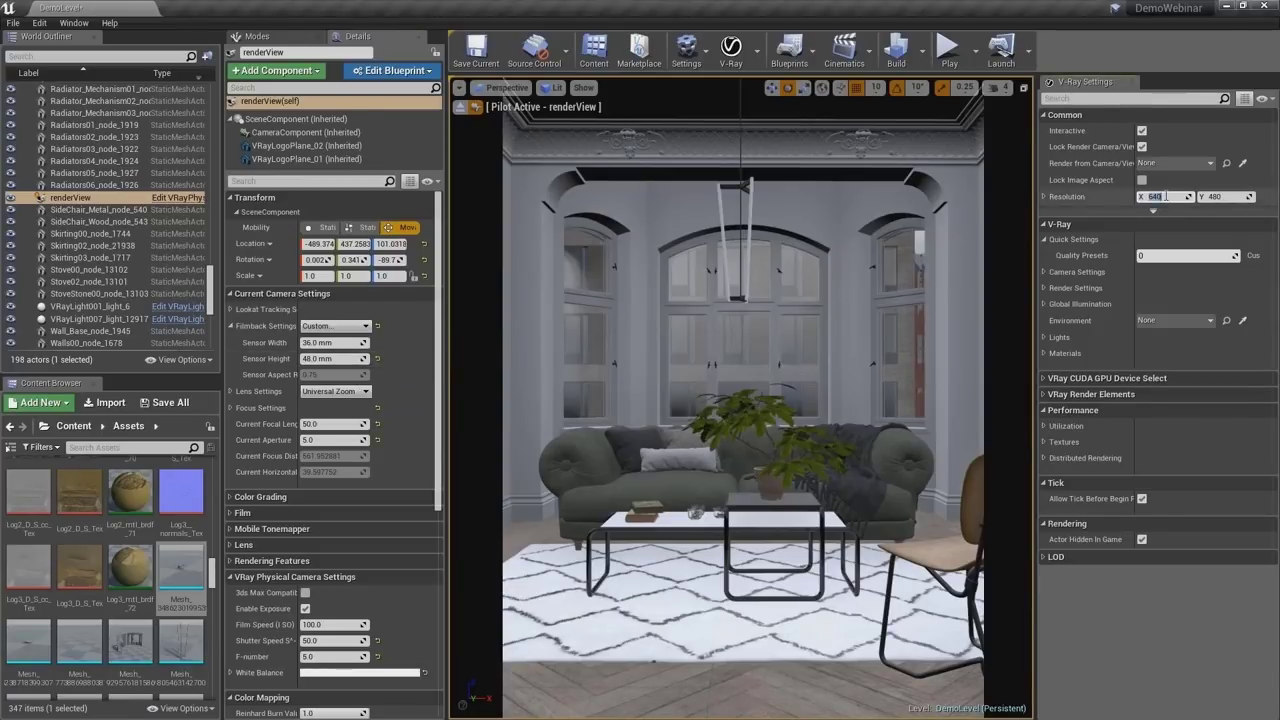
text(360)
key(Tab)
click(1165, 196)
- Start the V-Ray render, and move the frame buffer window off the camera settings and narrow it around the image
click(731, 61)
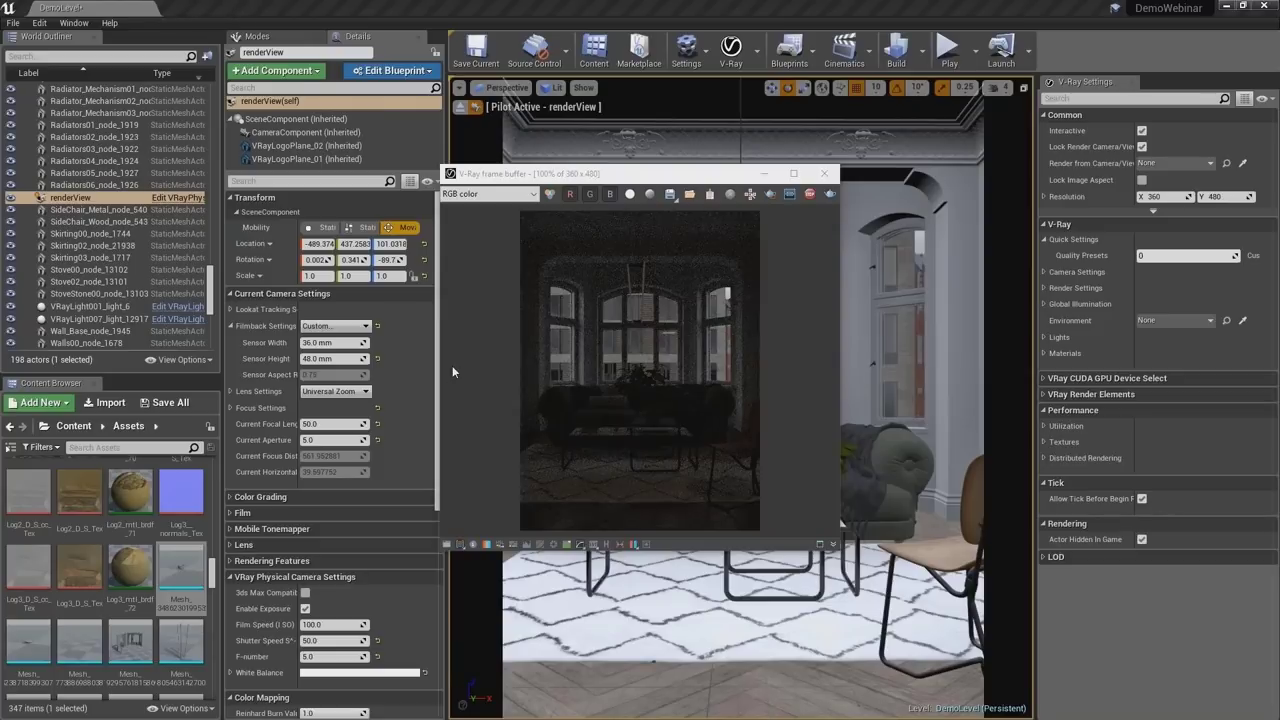
drag(615, 176, 958, 110)
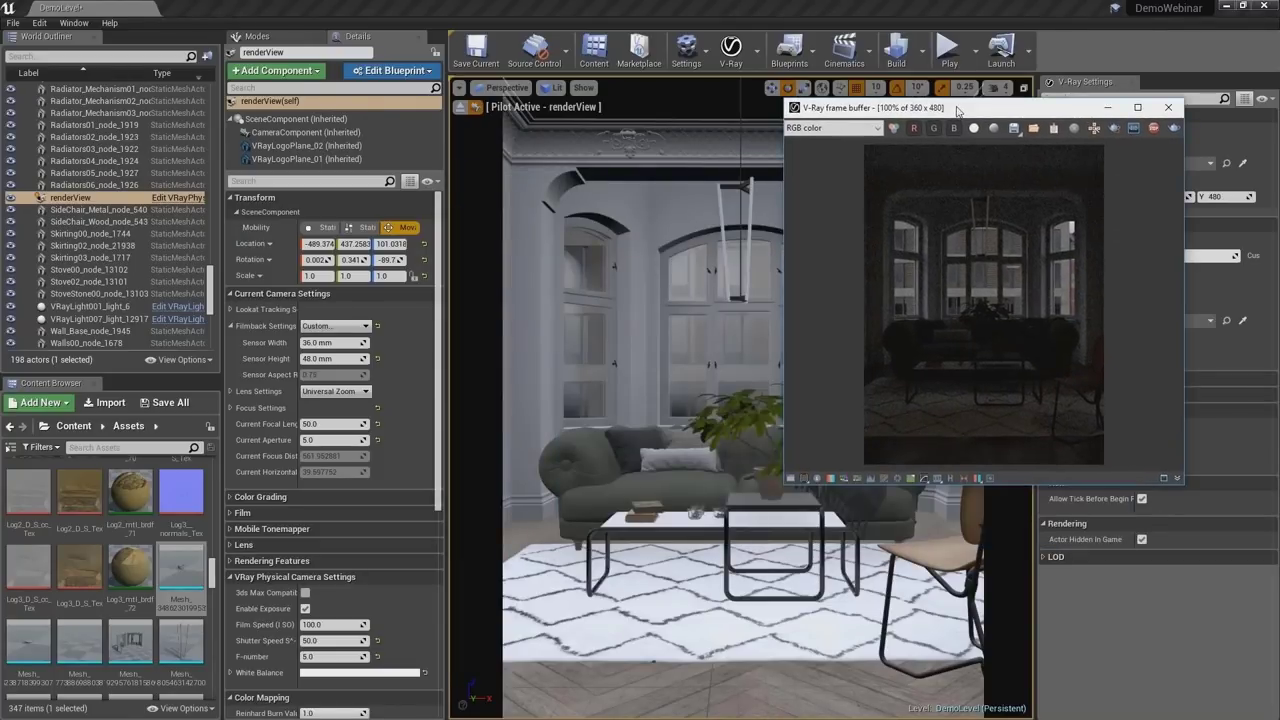
drag(782, 260, 900, 255)
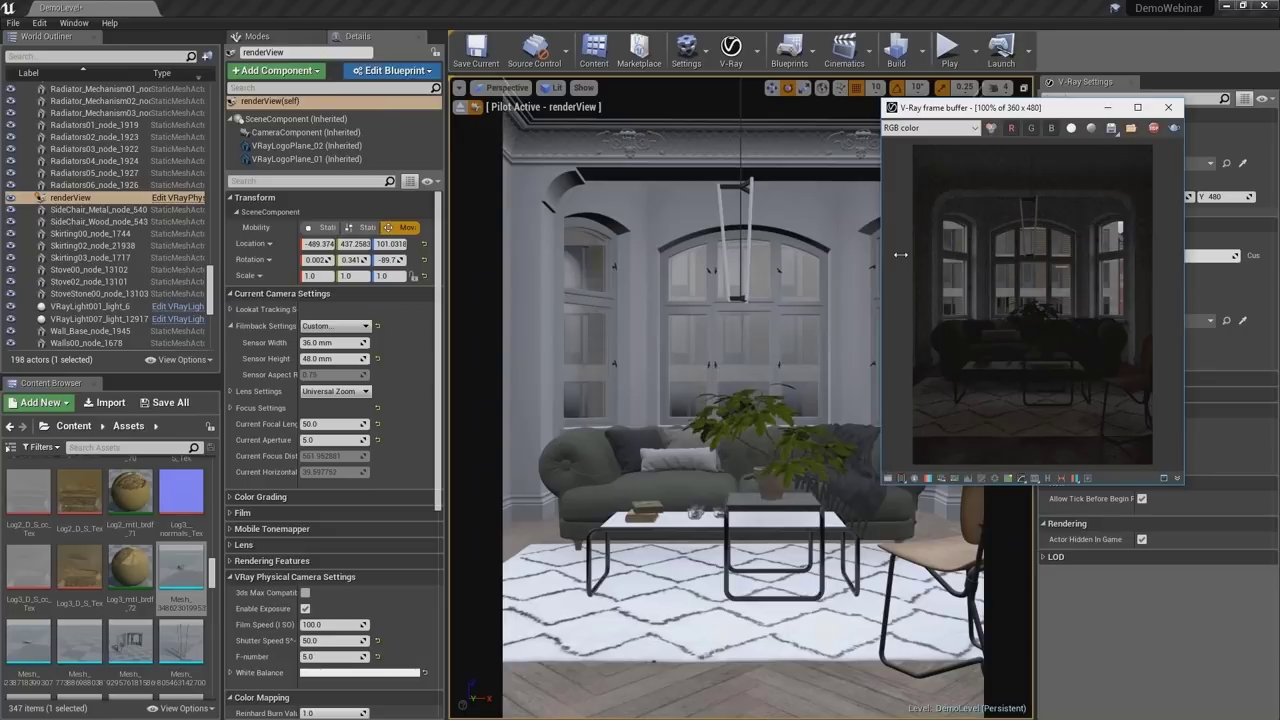
drag(900, 255, 904, 256)
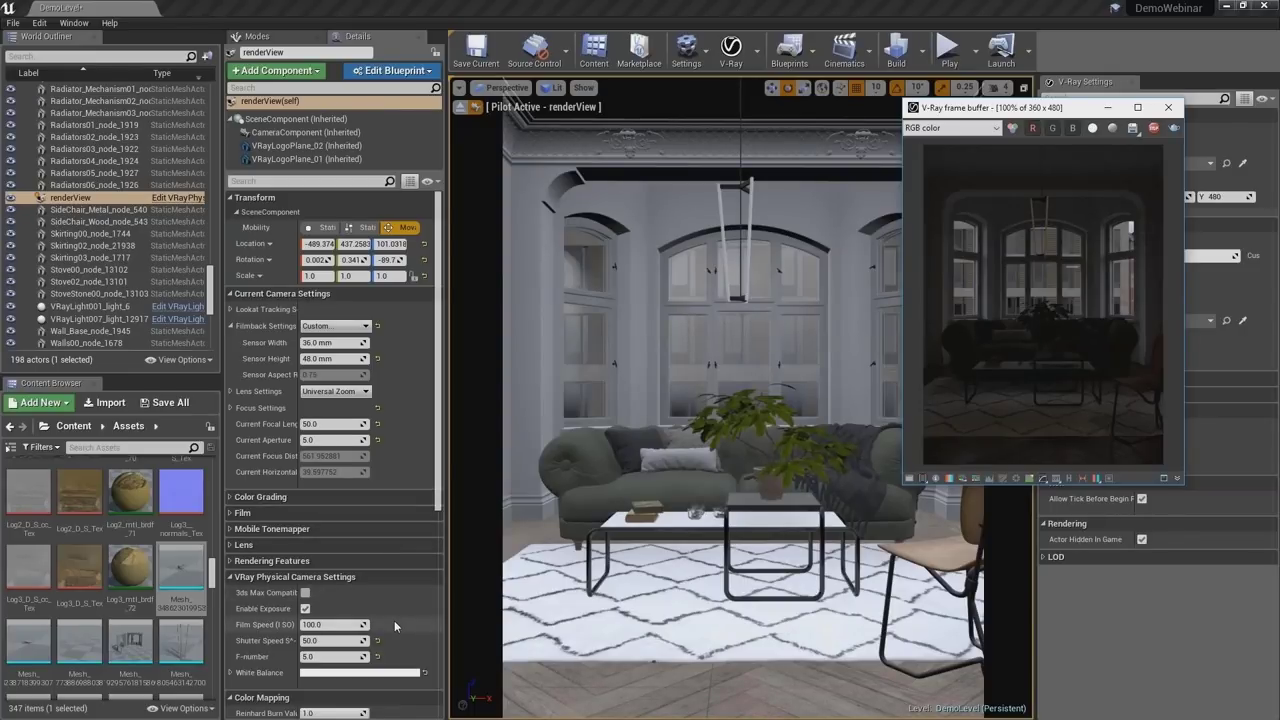
- Set the renderView camera's Film Speed (ISO) to 1600 while the interactive render is running
click(331, 624)
double_click(333, 624)
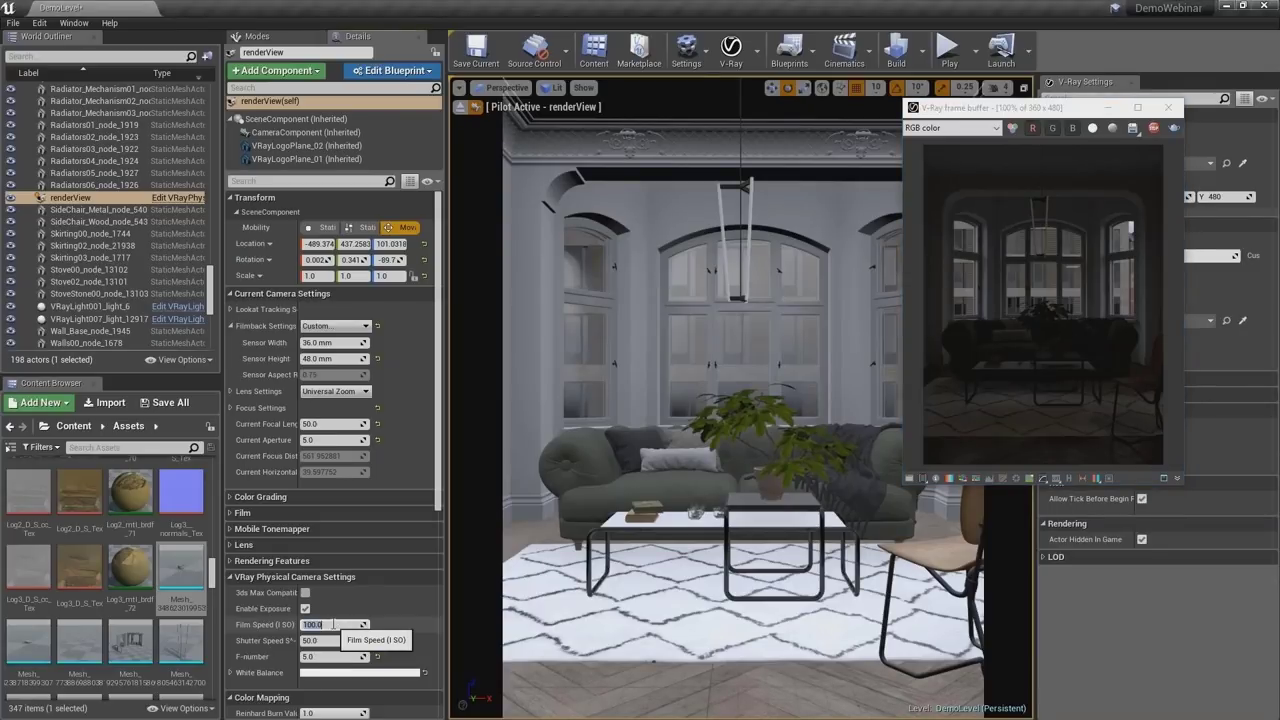
text(1600)
key(Return)
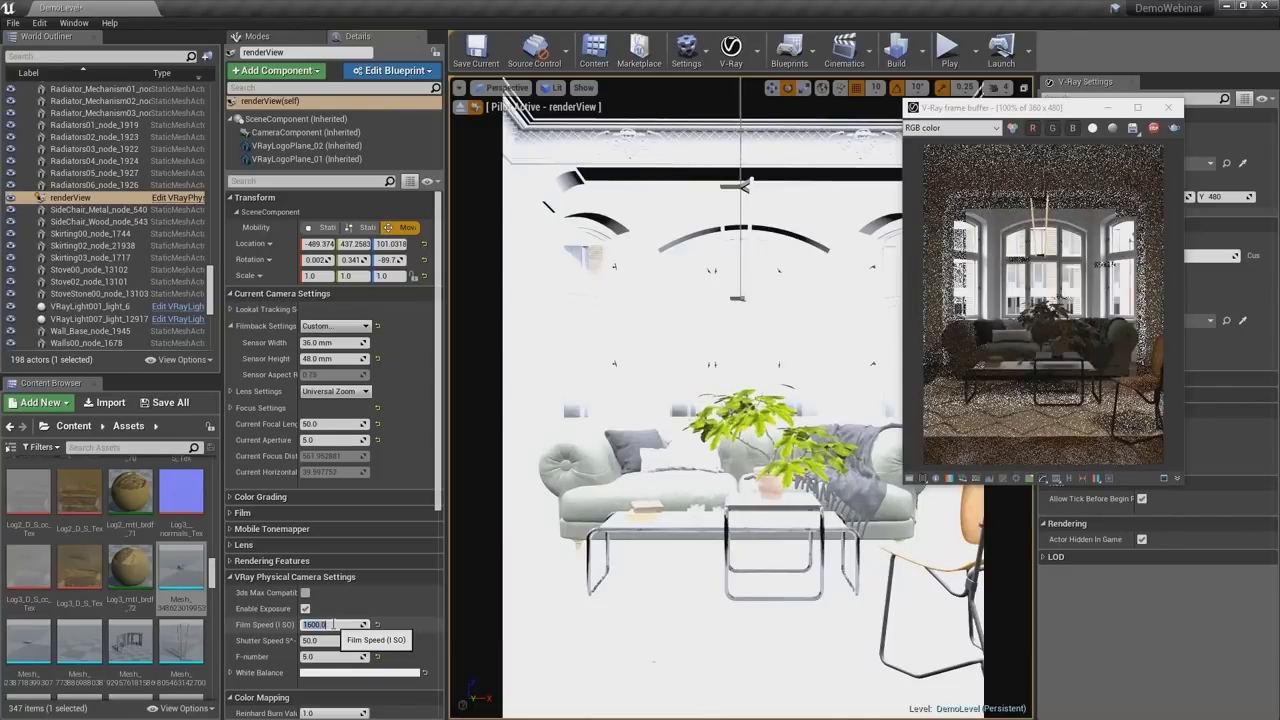
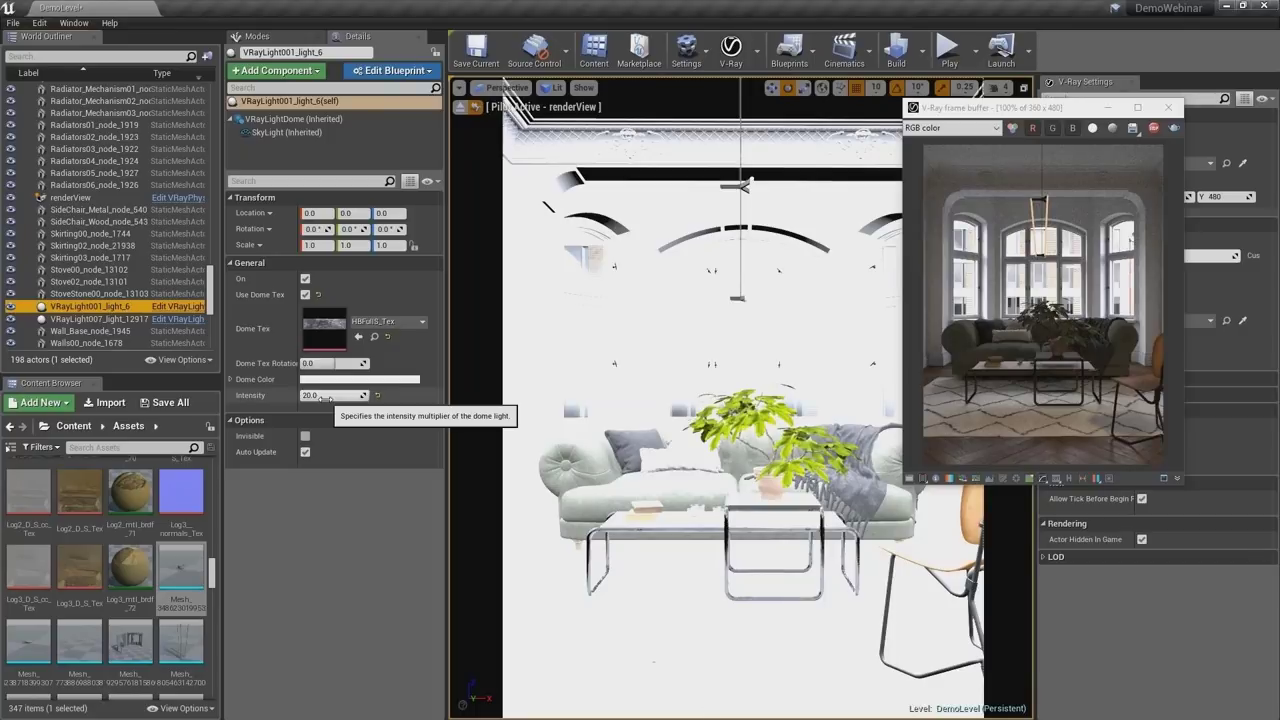
- Check the Intensity of the dome light VRayLight001, reselect the renderView camera and close the V-Ray frame buffer
click(326, 397)
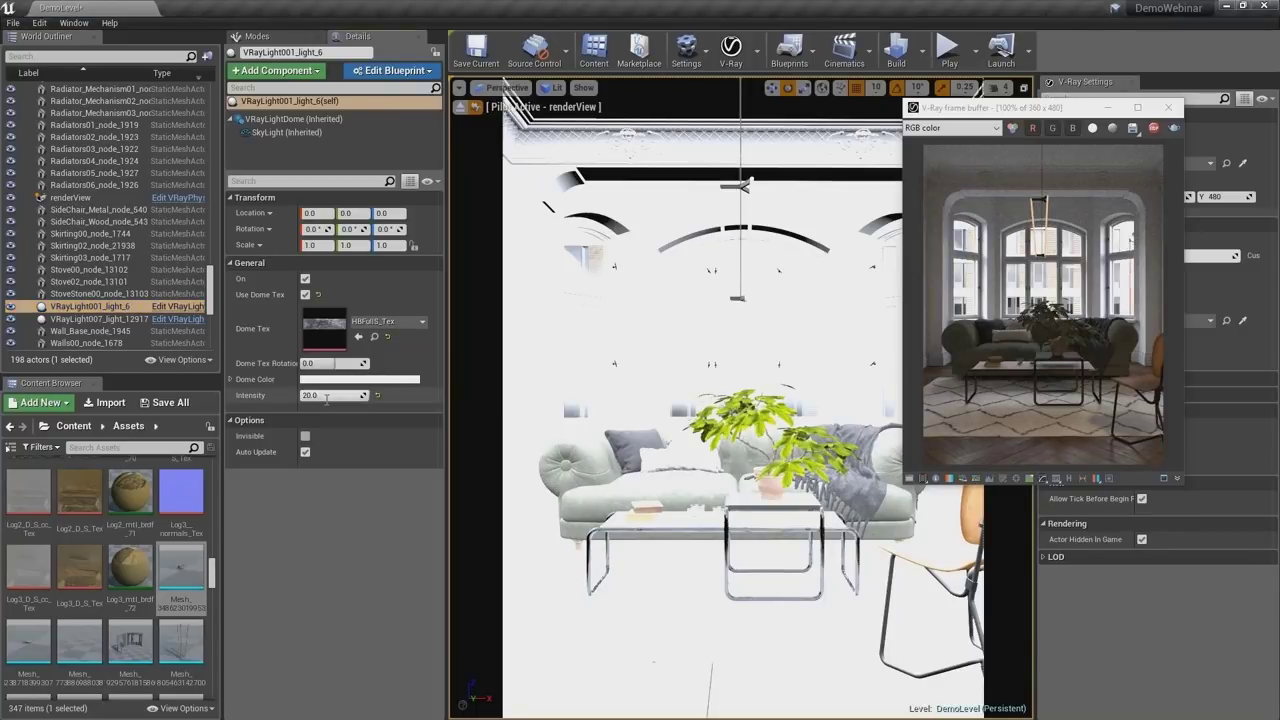
click(326, 397)
click(89, 196)
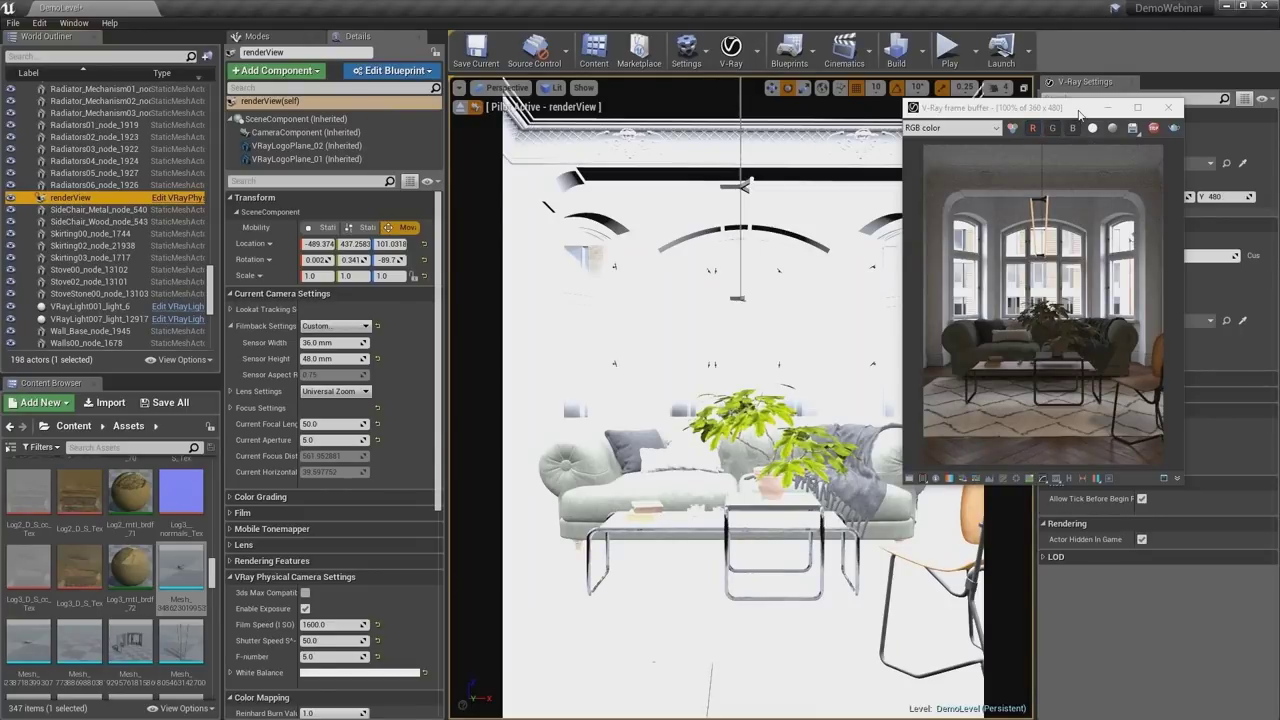
click(1172, 108)
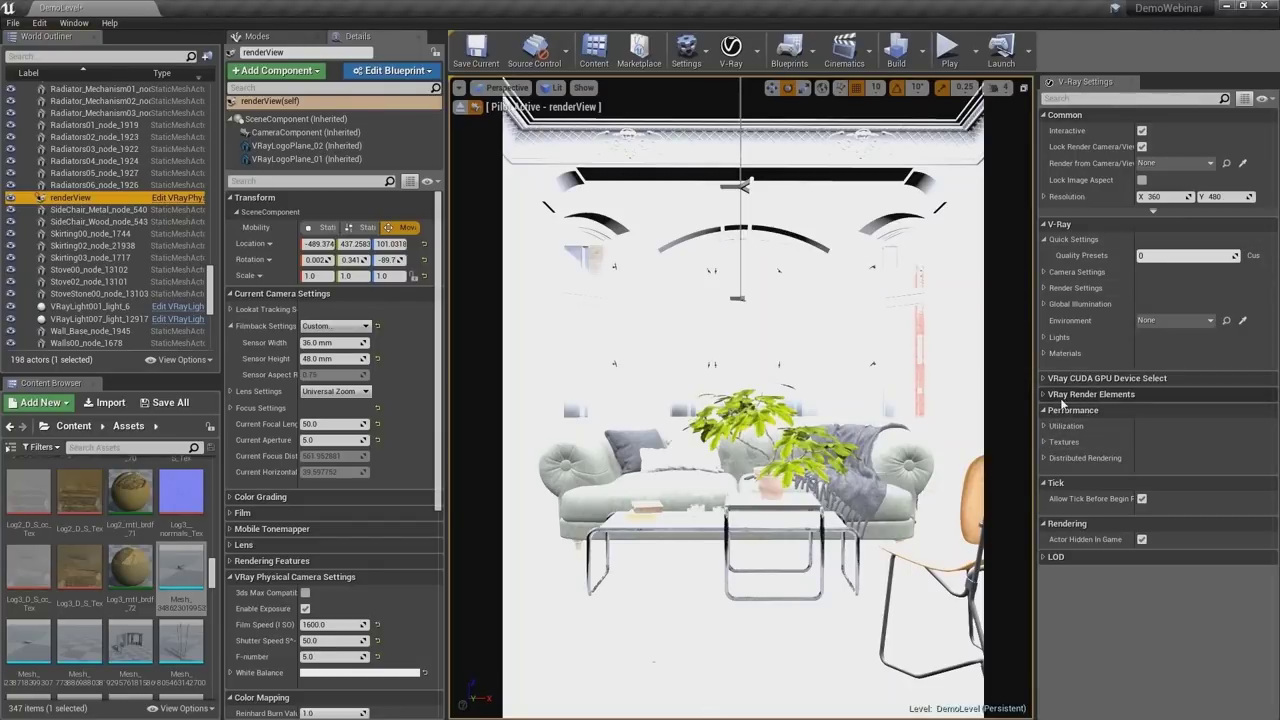
- Enable Low GPU Thread Priority in the V-Ray Performance utilization settings, and collapse the Performance group
click(1044, 426)
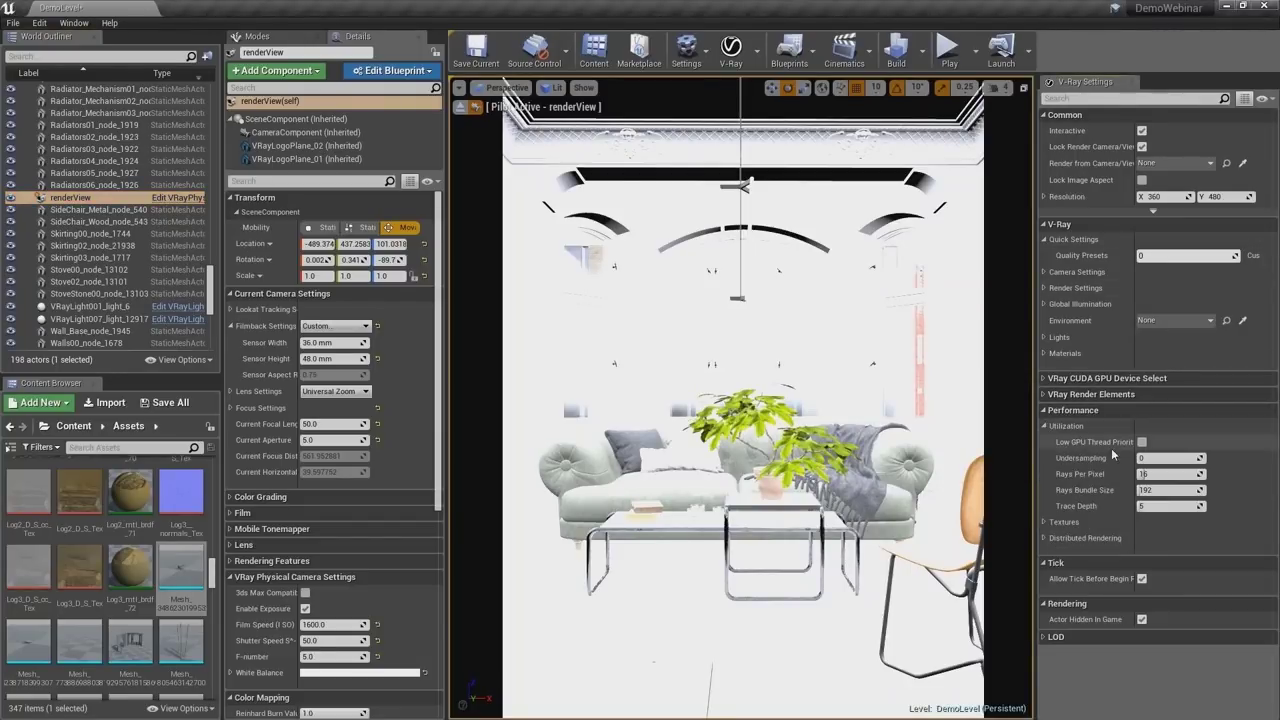
click(1143, 442)
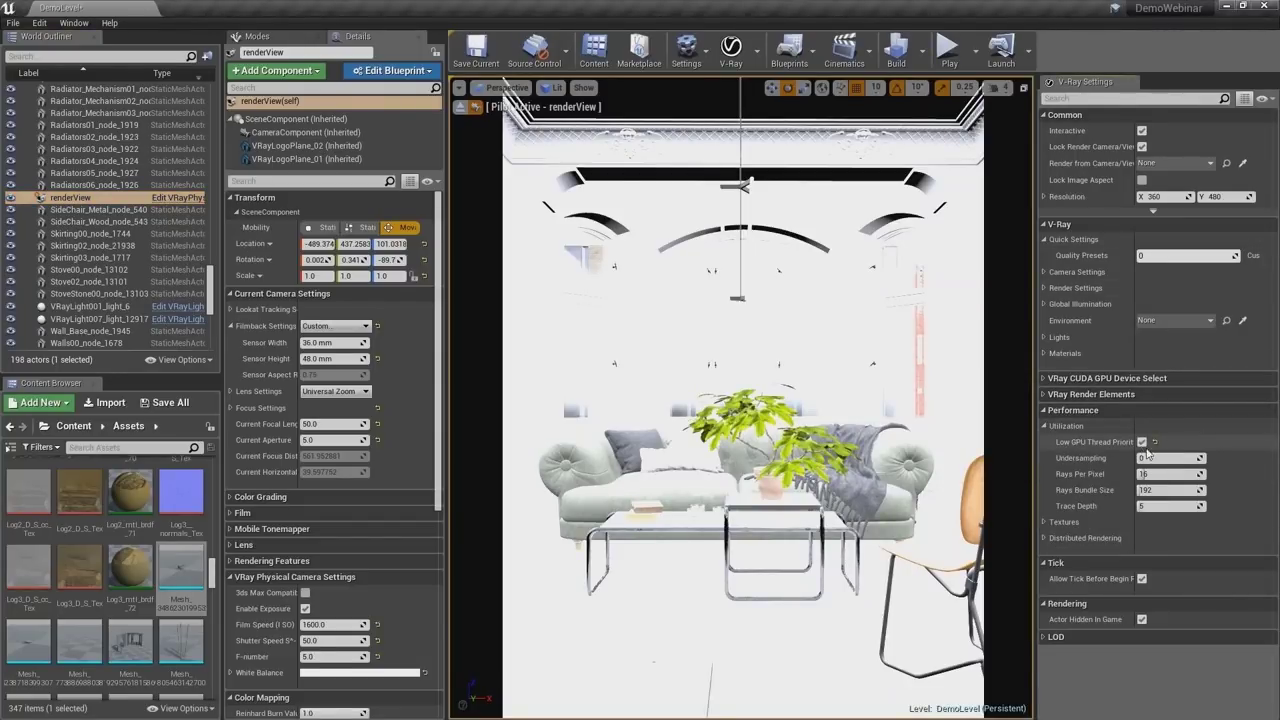
click(1044, 411)
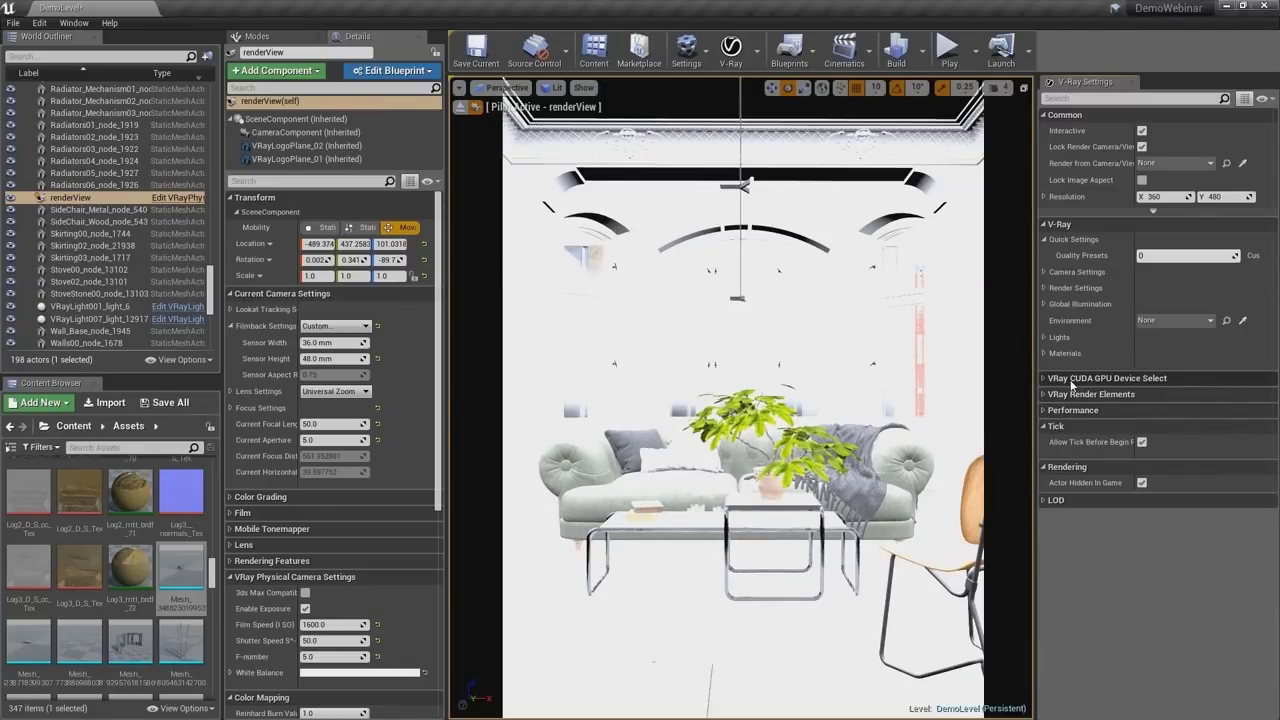
- Set the V-Ray Quality Presets to 1 with the Render Settings expanded, and collapse those settings again
click(1043, 287)
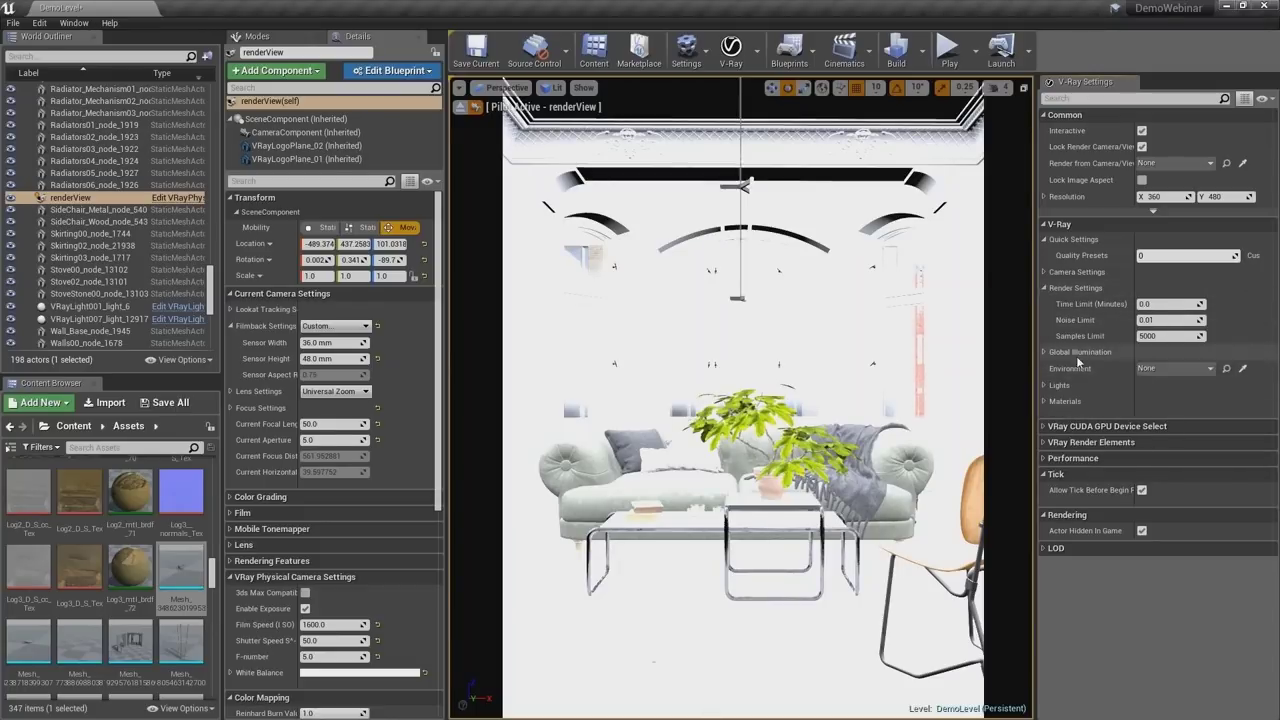
drag(1175, 263, 1180, 257)
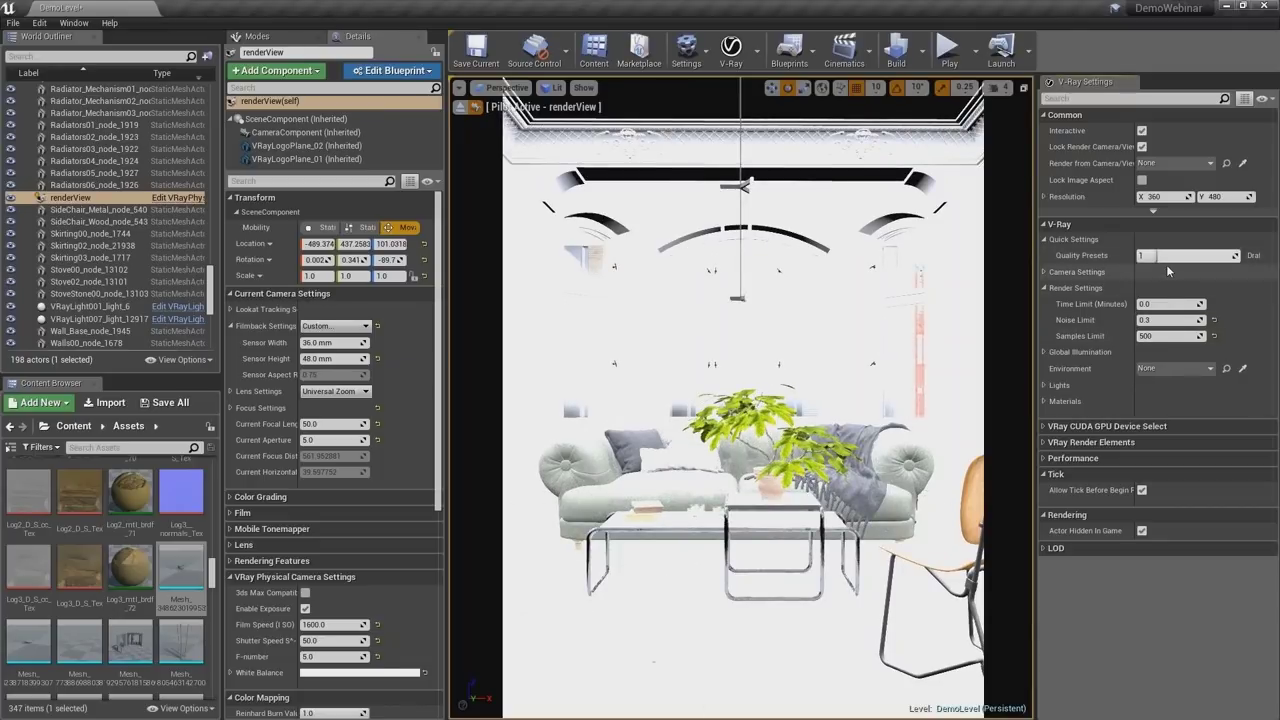
click(1046, 287)
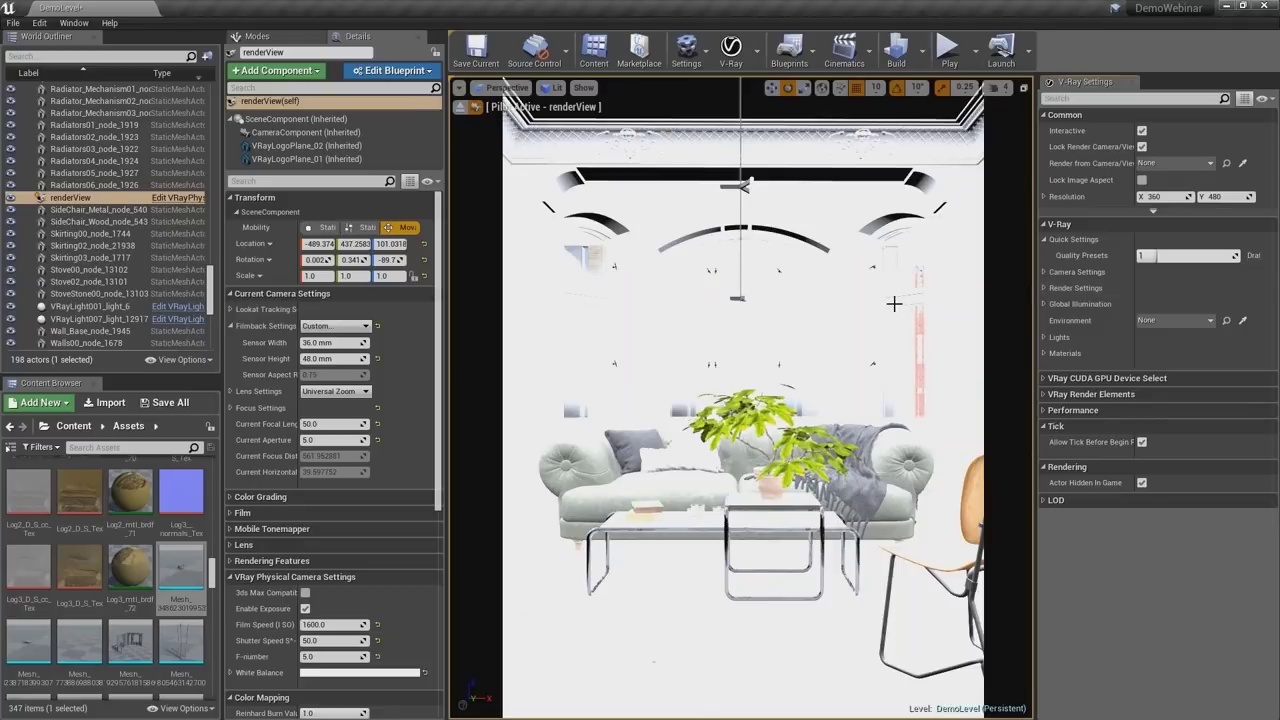
- Start the V-Ray render, narrow the frame buffer window around the image and move it beside the V-Ray settings
click(739, 58)
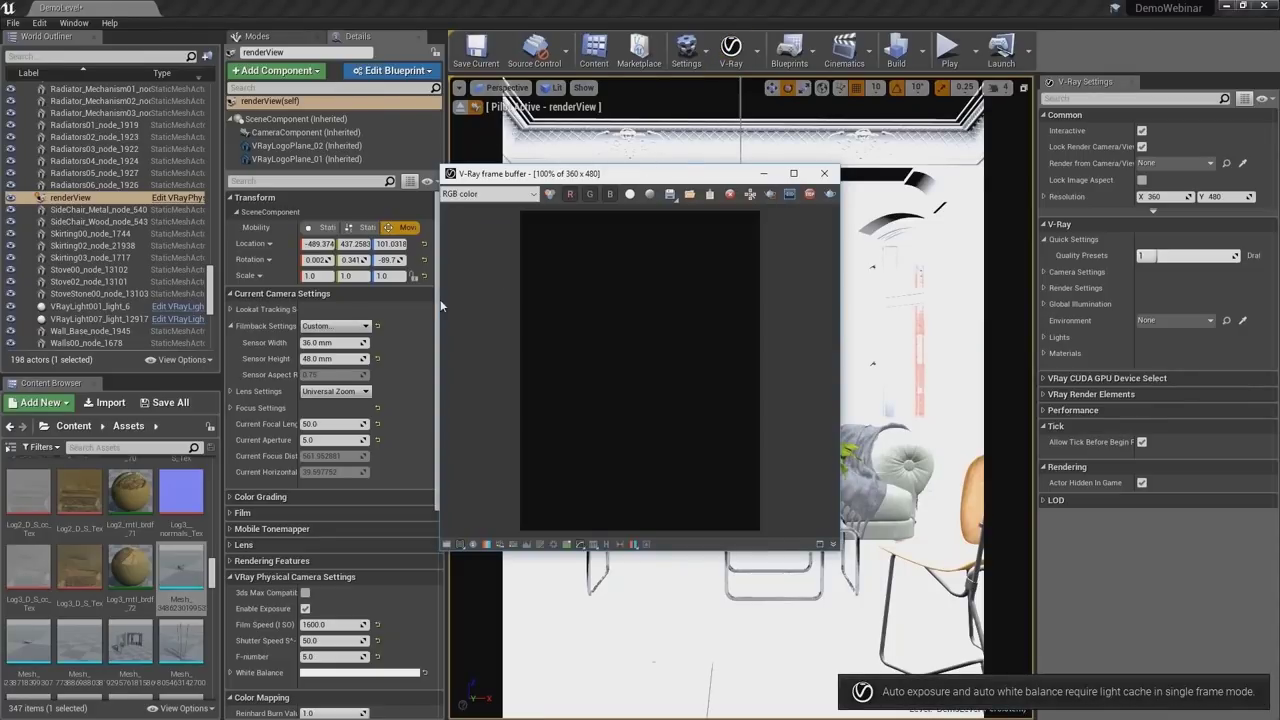
drag(440, 299, 566, 296)
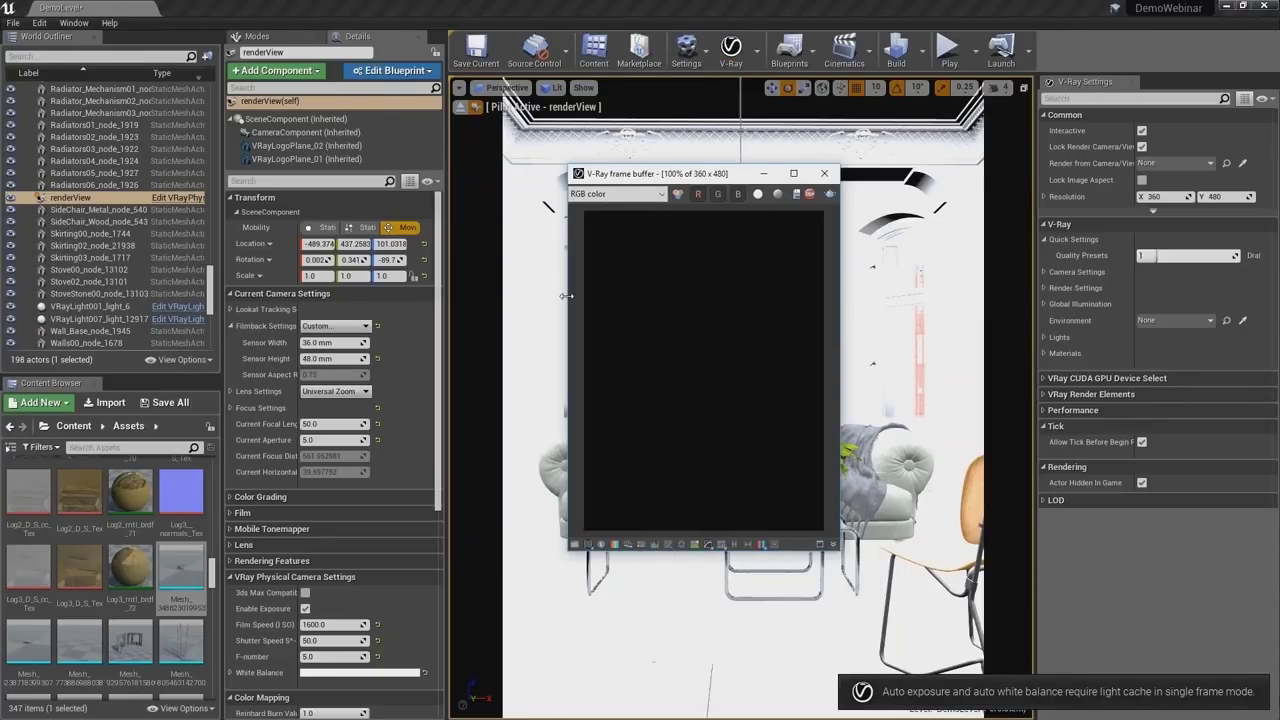
drag(680, 175, 864, 108)
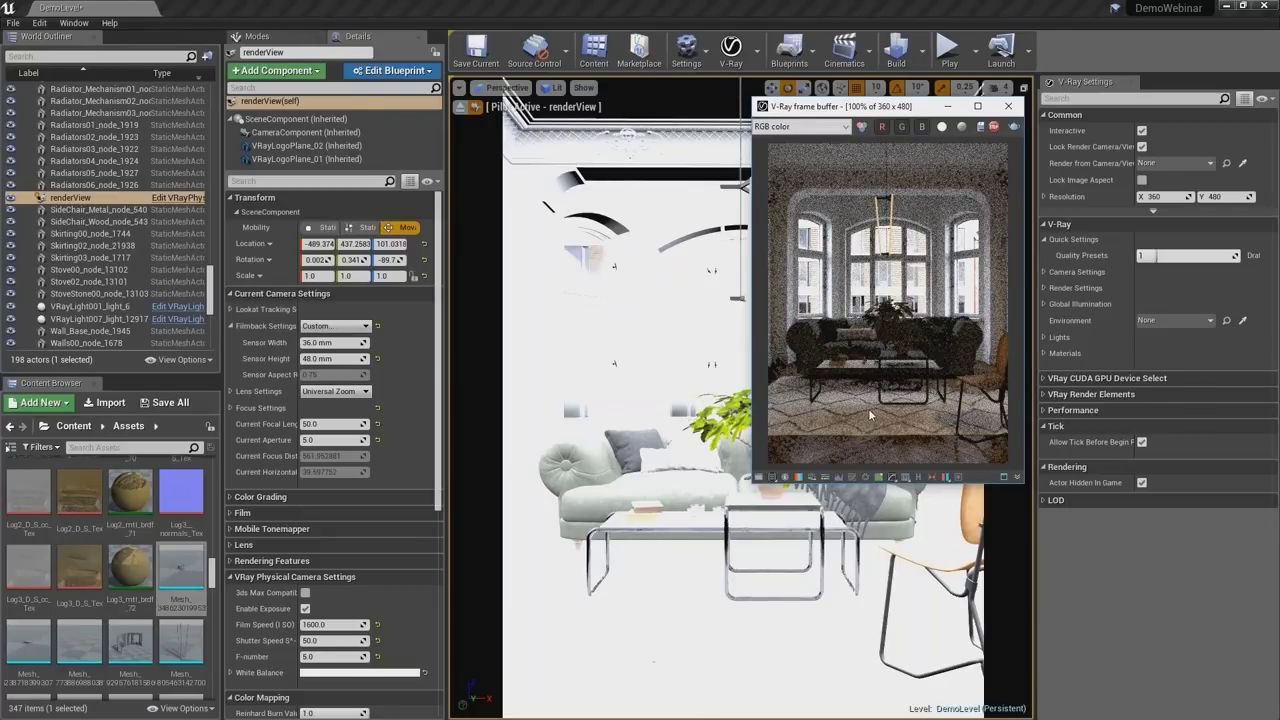
- Select the dome light VRayLight001 and postpone the pending autosave
click(127, 310)
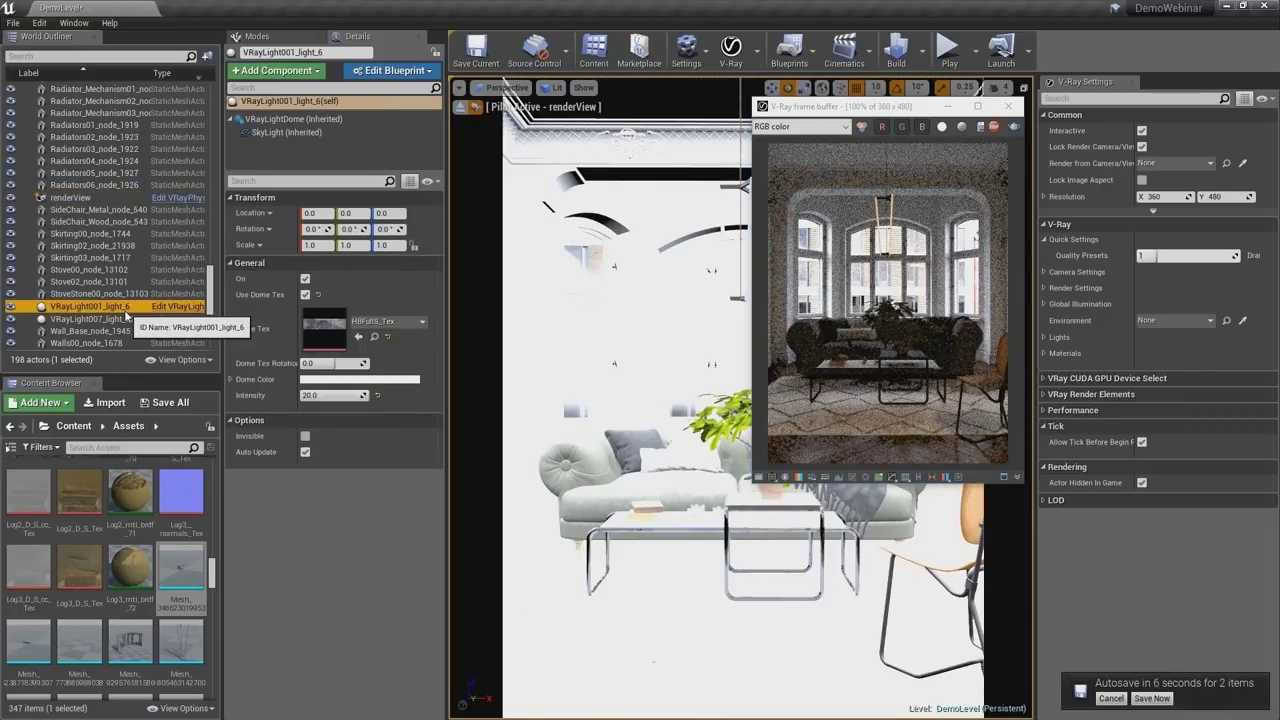
click(1111, 698)
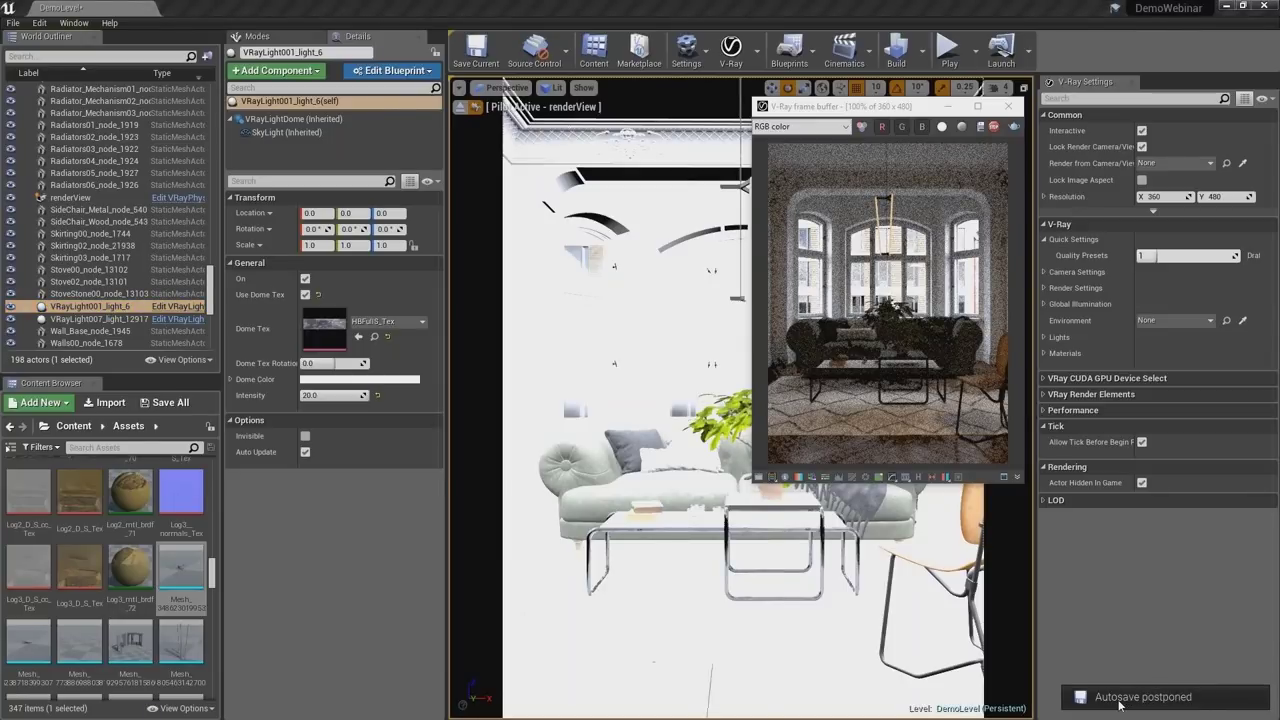
- Search the Editor Preferences for "autosa", disable Enable AutoSave and close the preferences
click(684, 62)
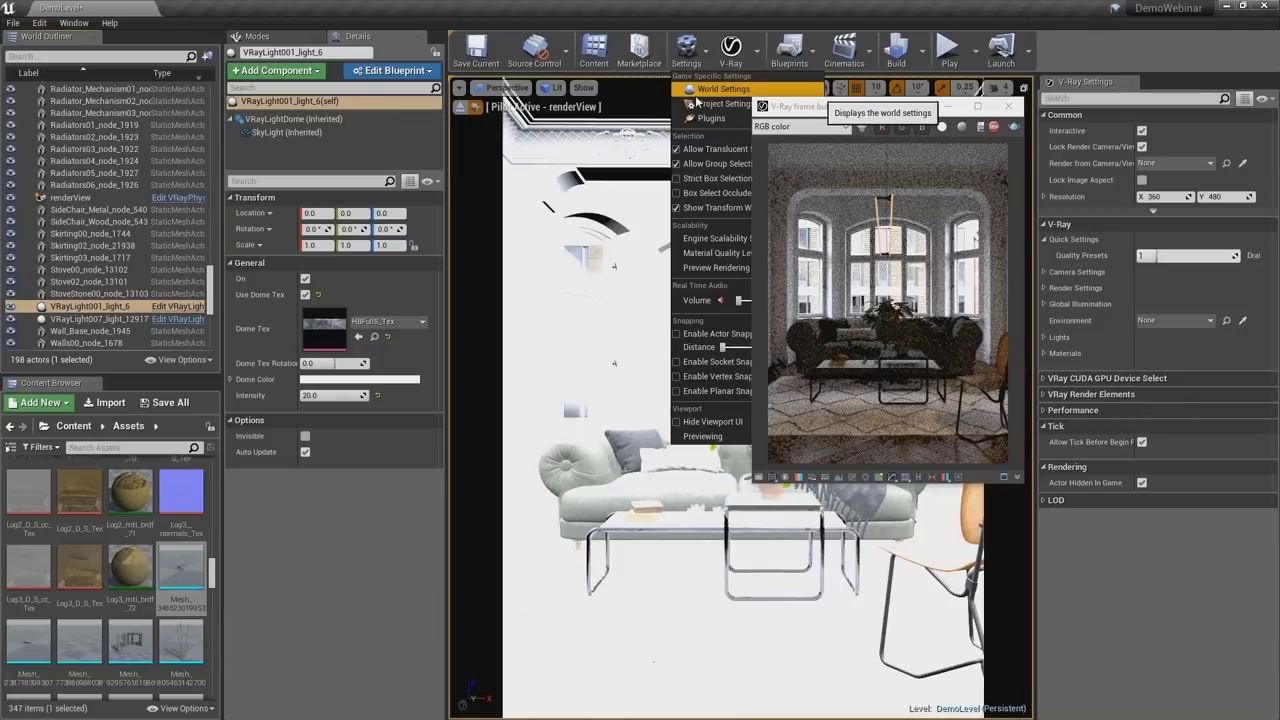
click(39, 22)
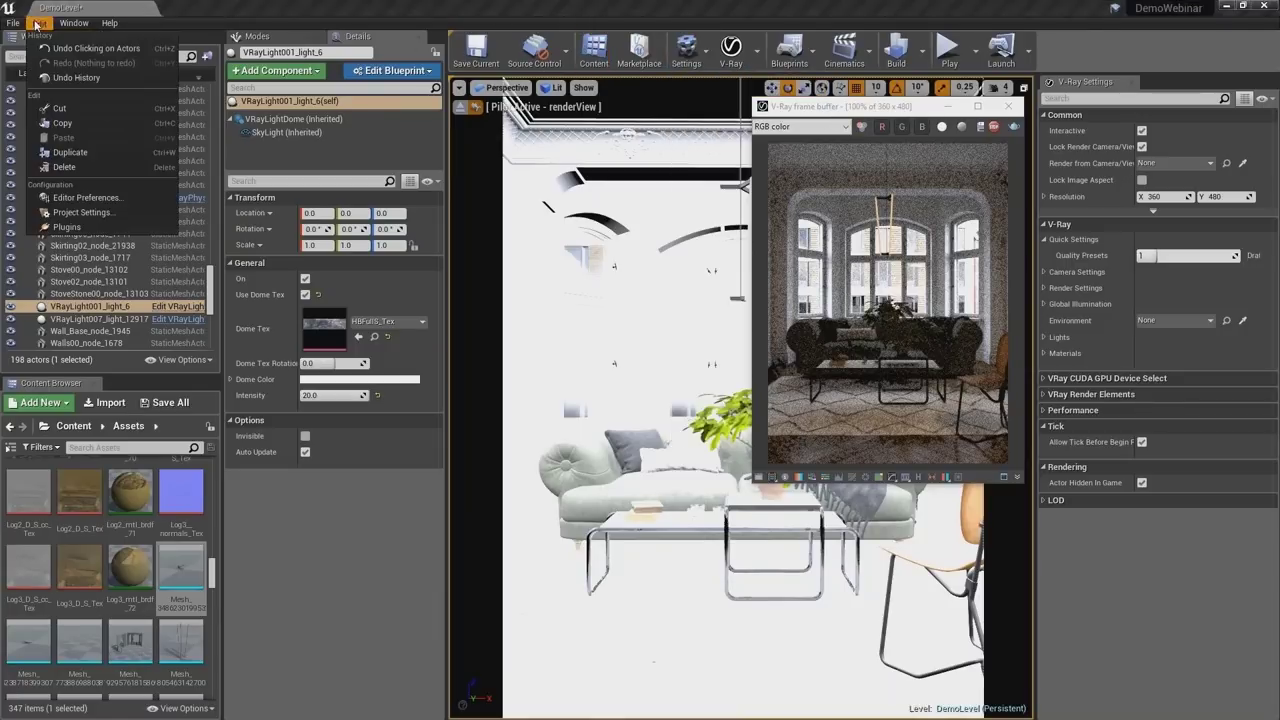
click(72, 198)
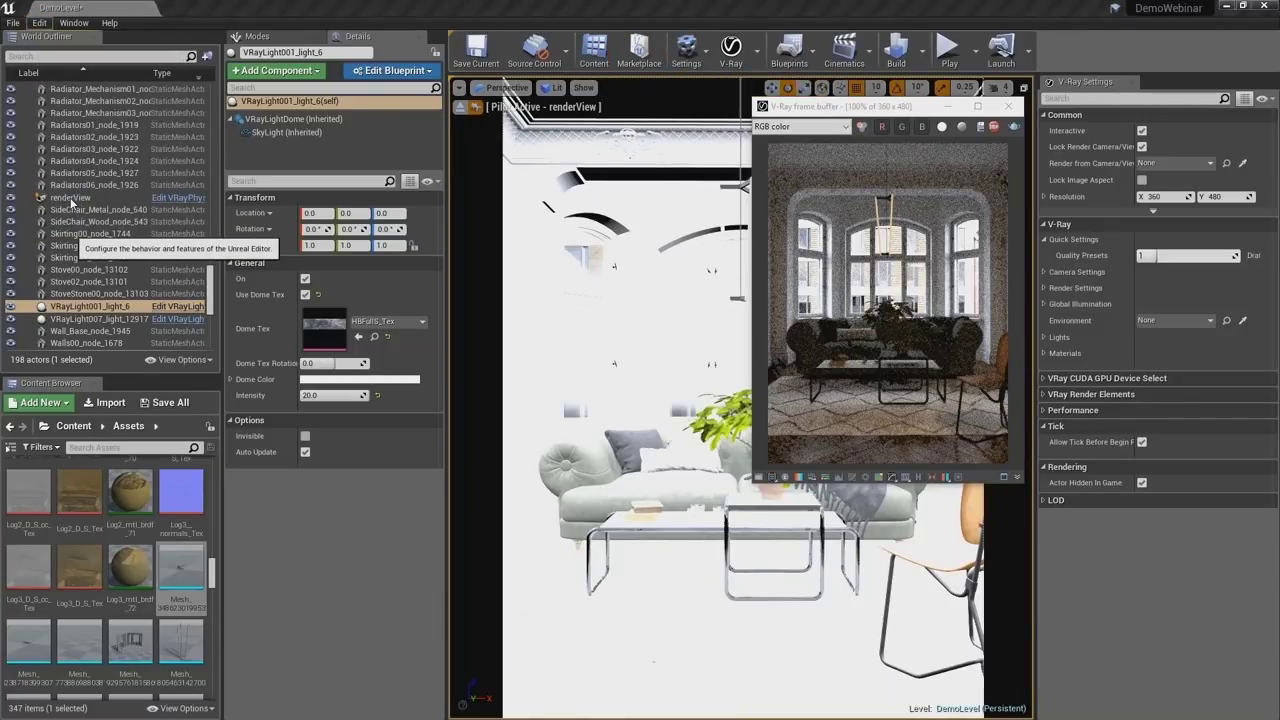
drag(668, 238, 334, 138)
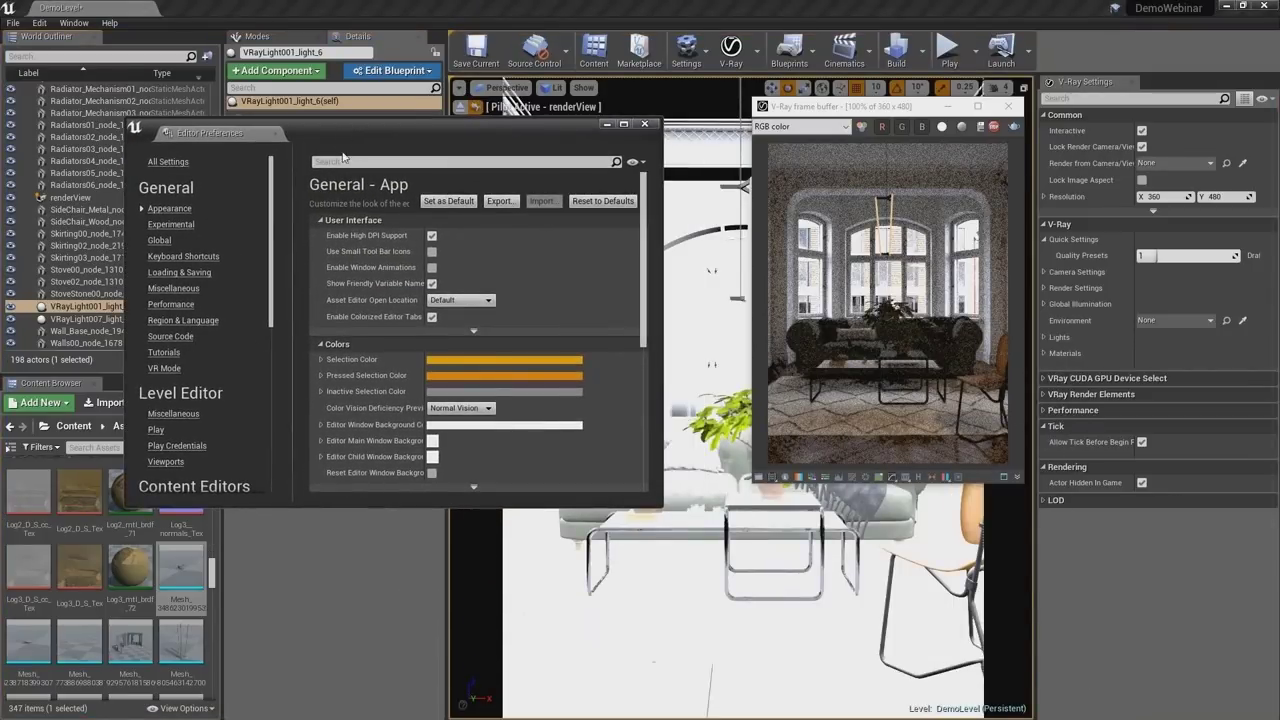
click(424, 162)
text(auto)
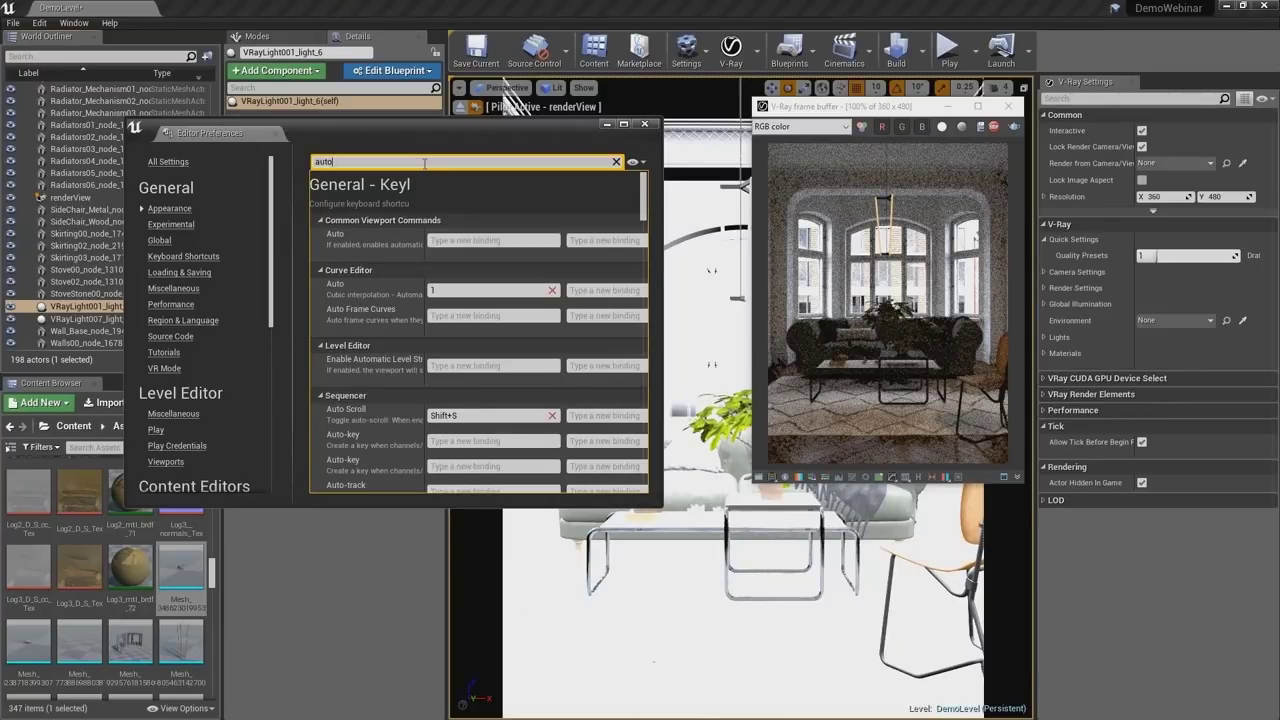
text(s)
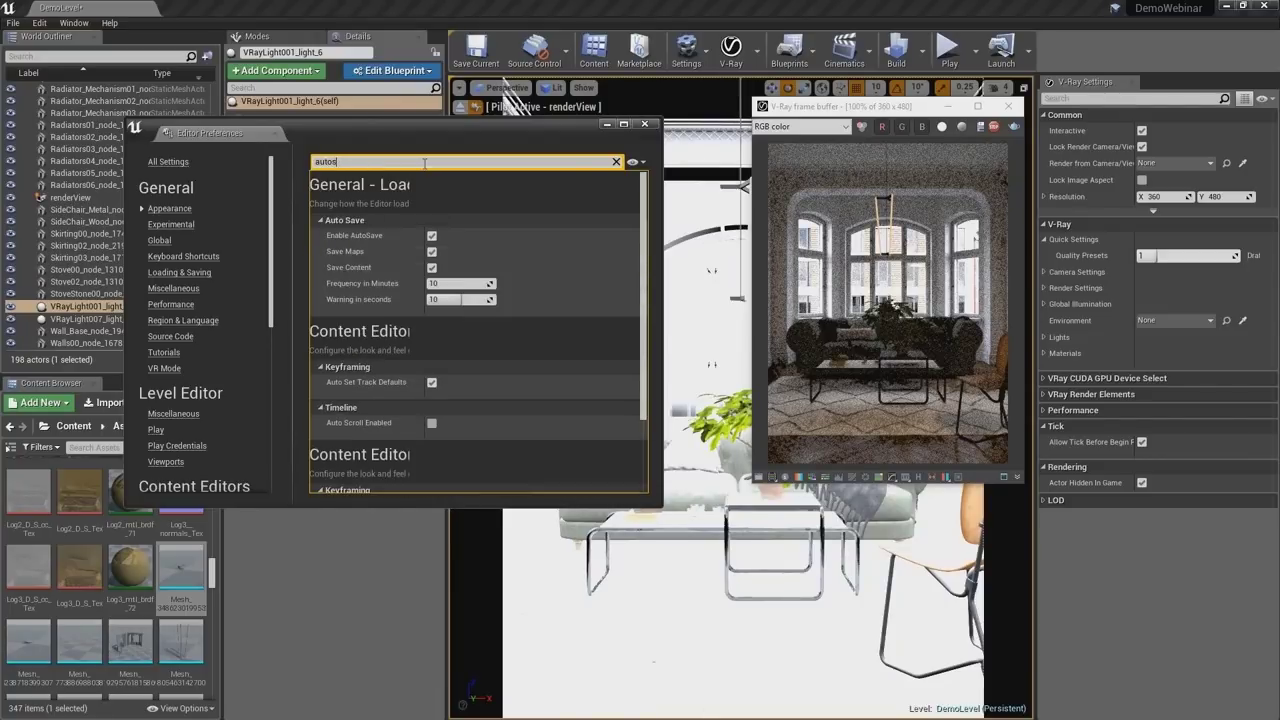
text(a)
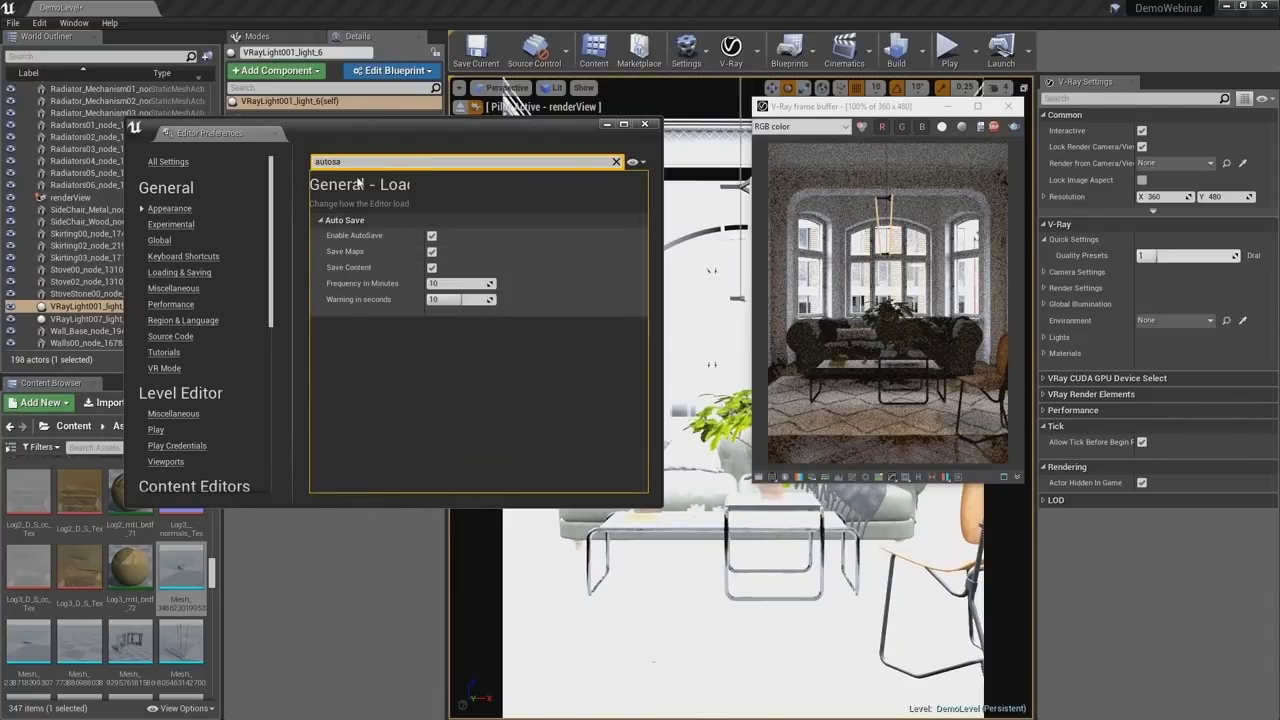
click(431, 236)
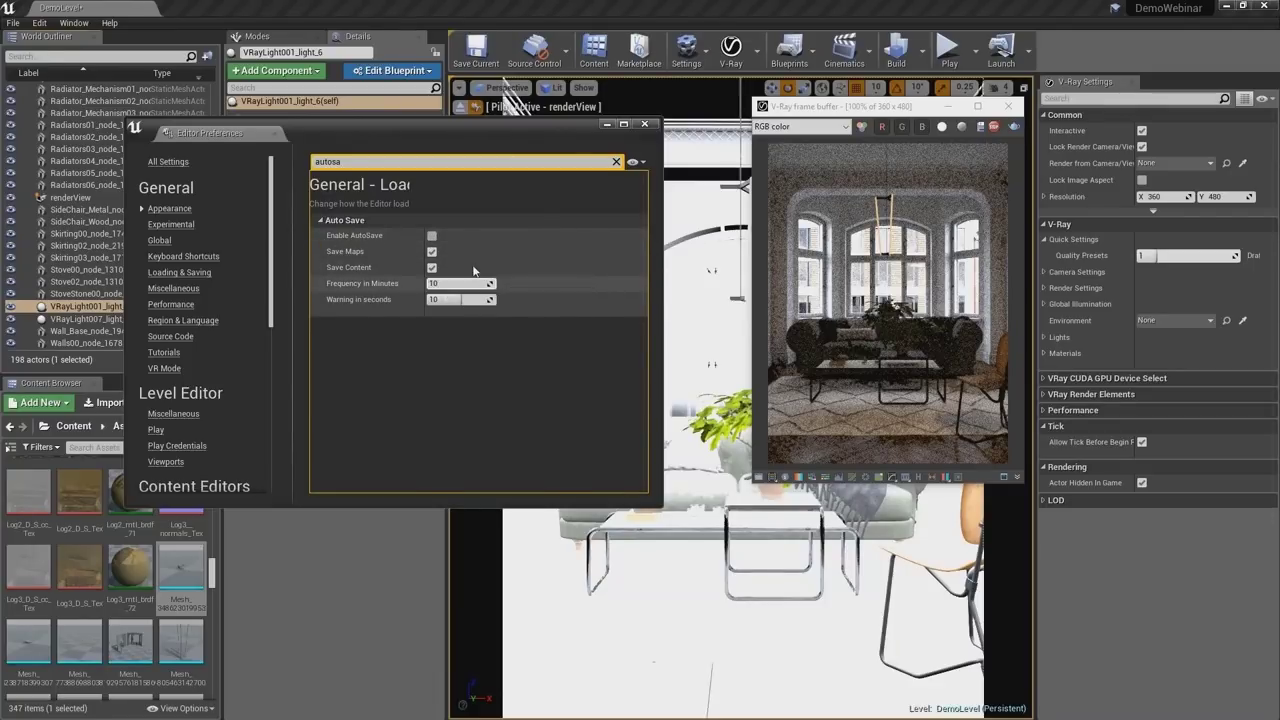
click(644, 124)
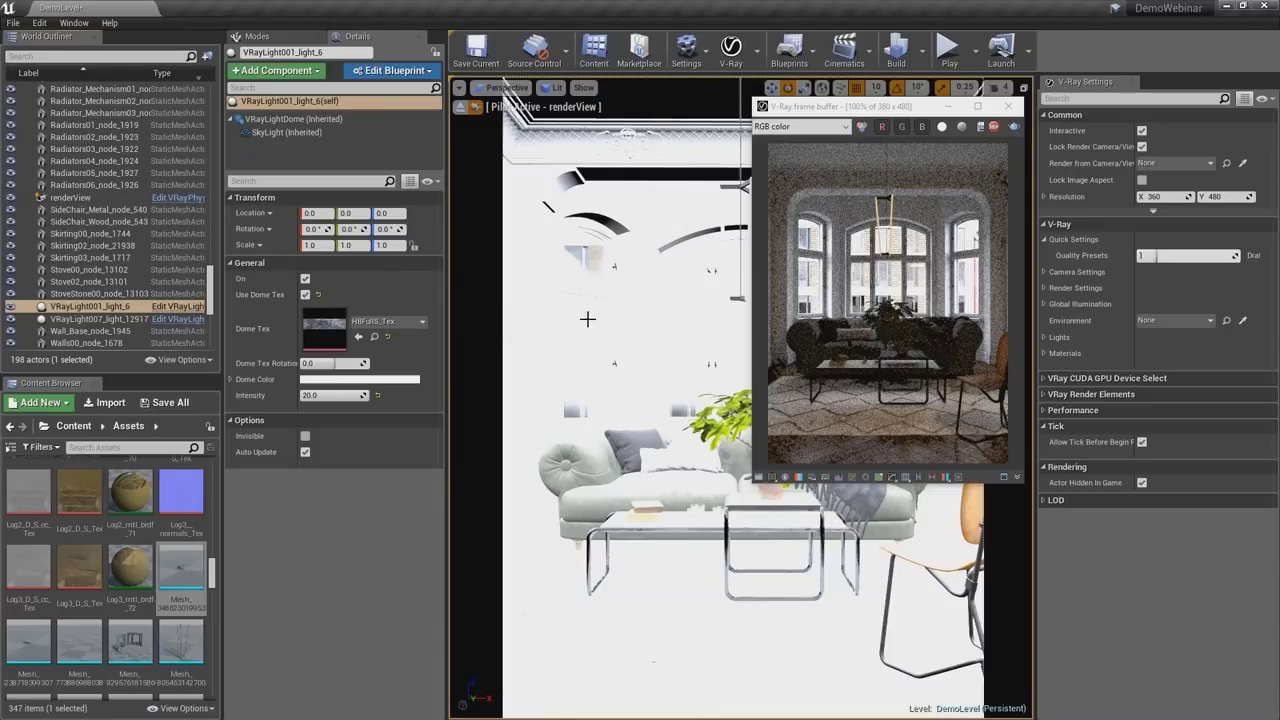
- Show the frame buffer's render history and set its history directory to C:\temp
click(924, 480)
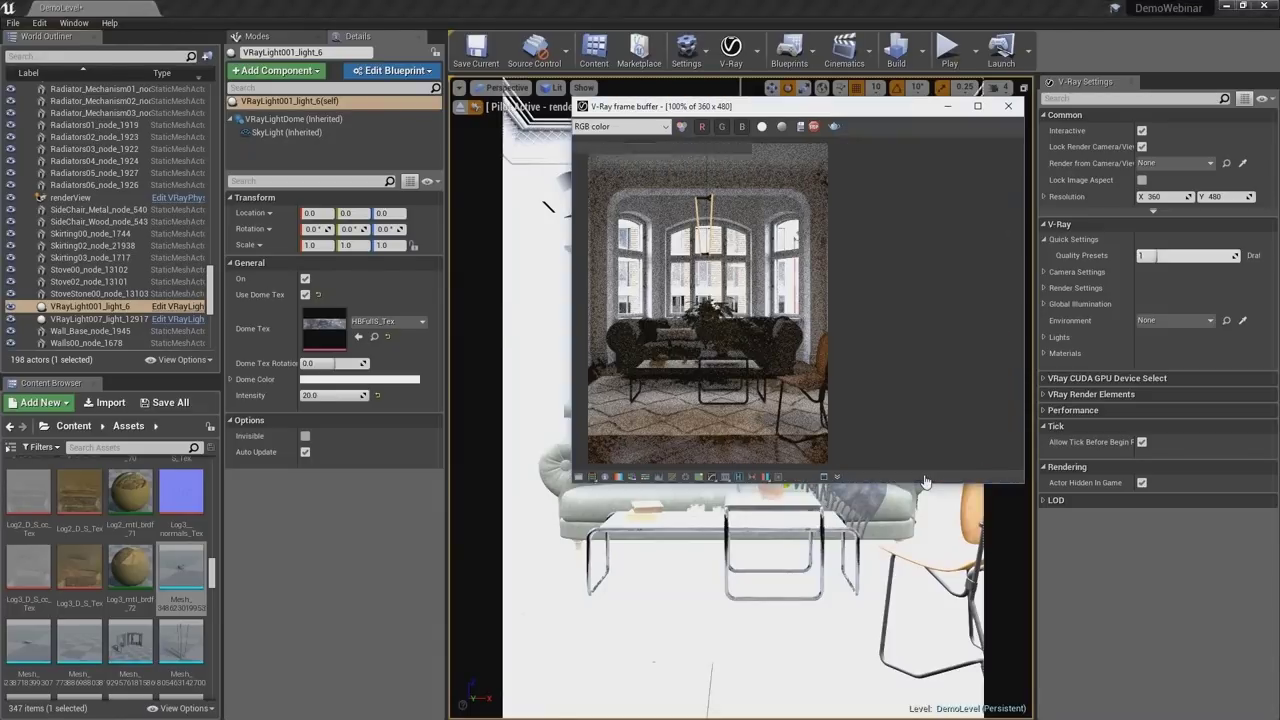
click(582, 127)
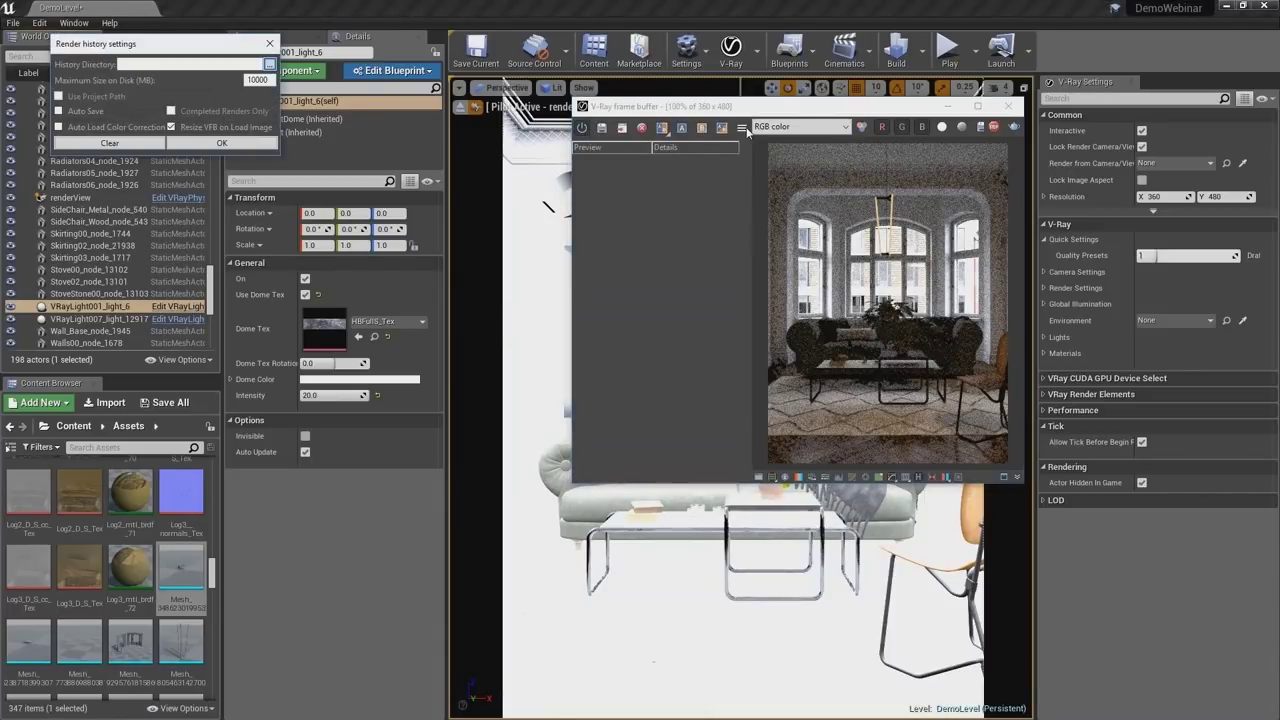
click(269, 63)
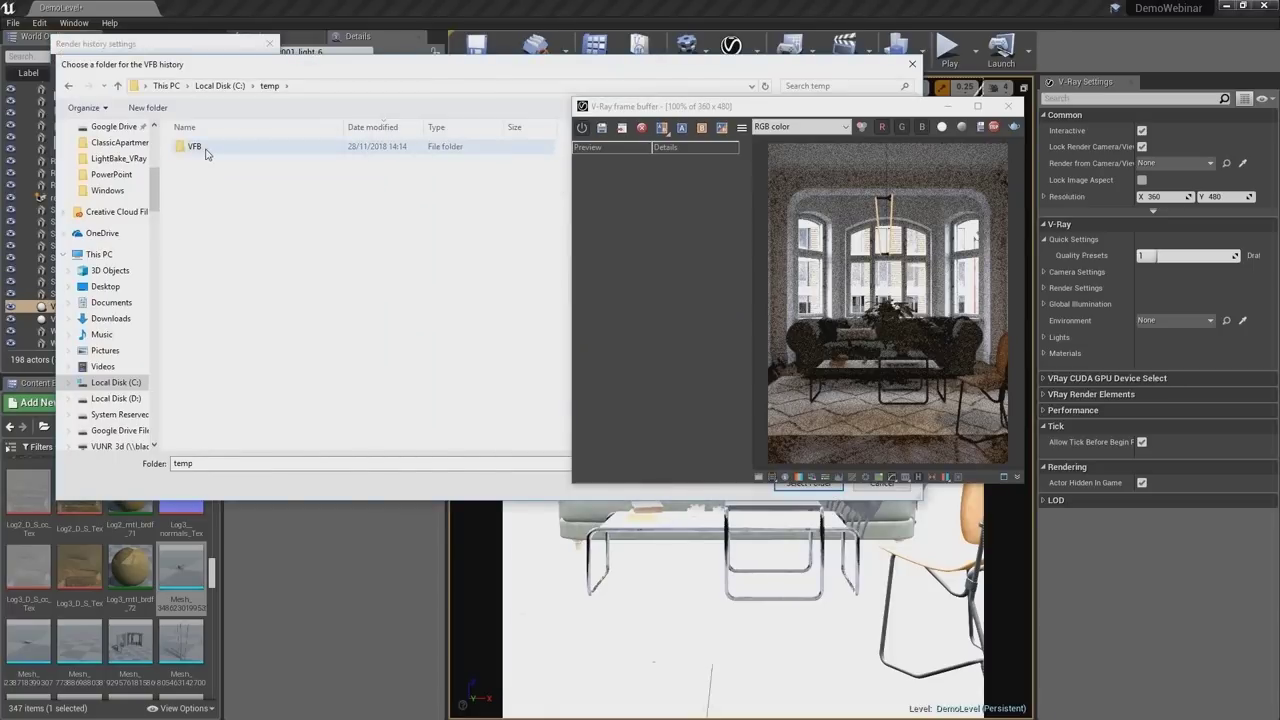
double_click(194, 146)
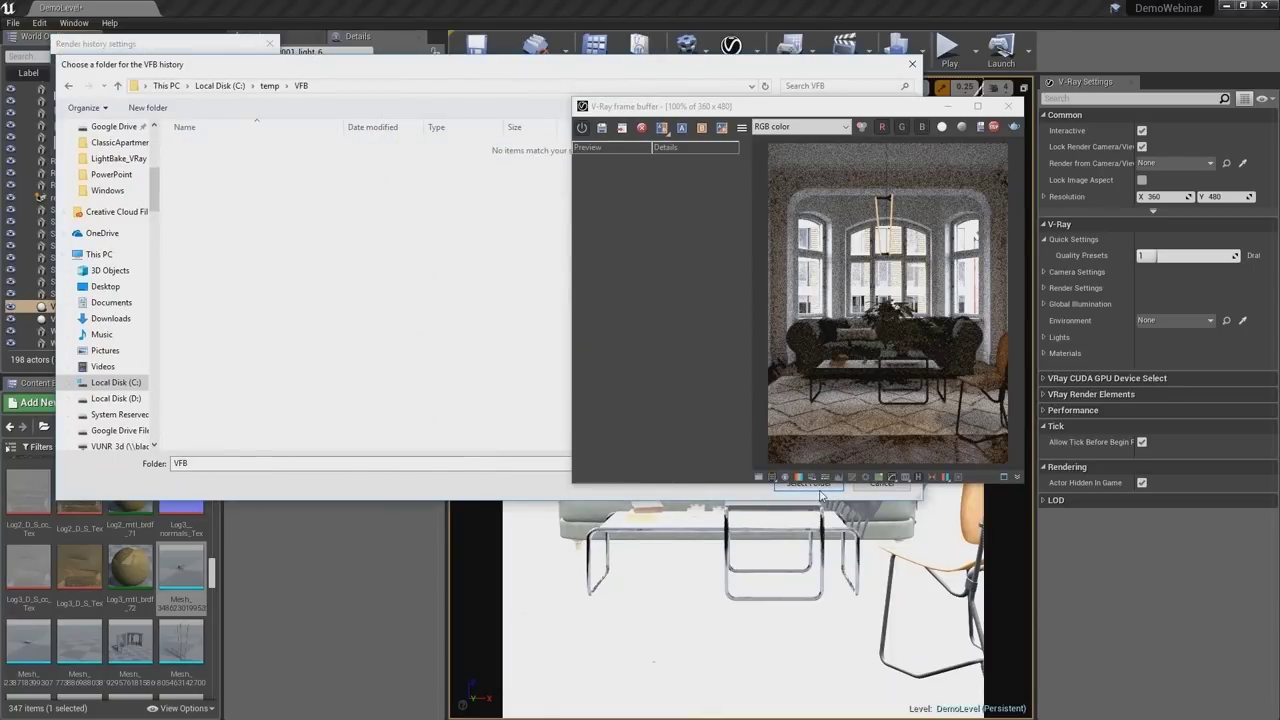
key(alt+Up)
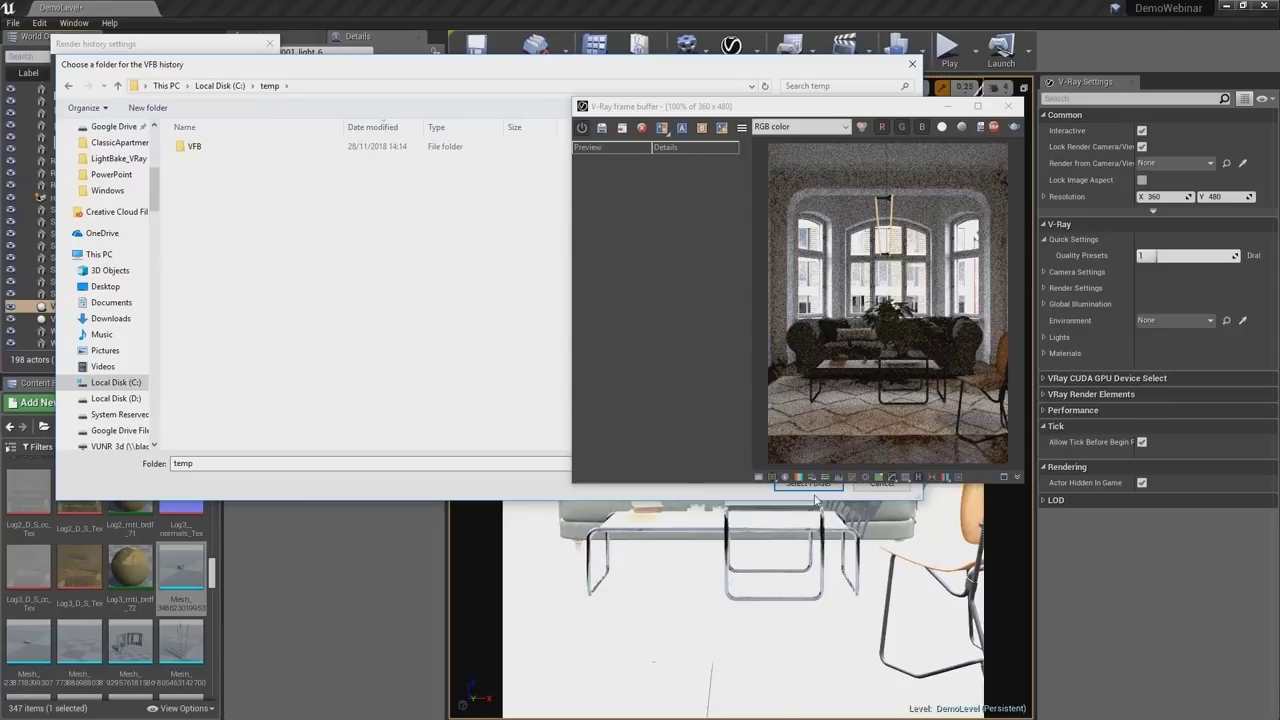
click(812, 486)
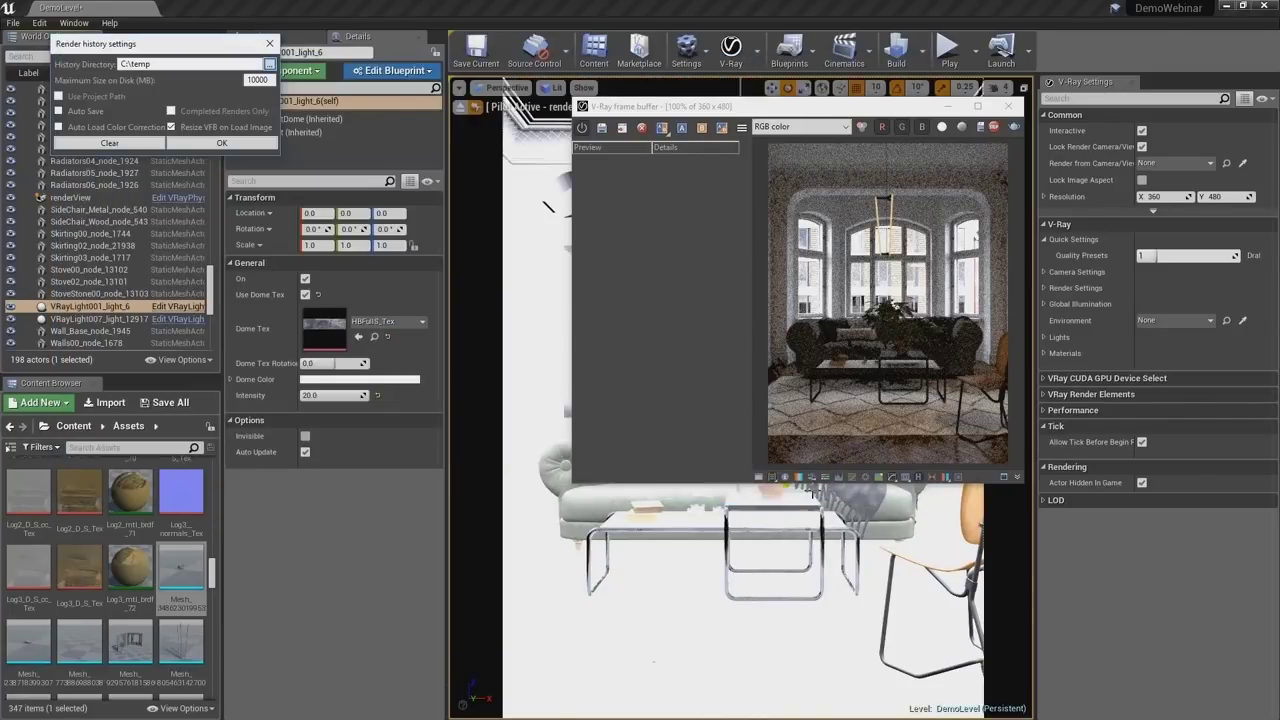
click(211, 143)
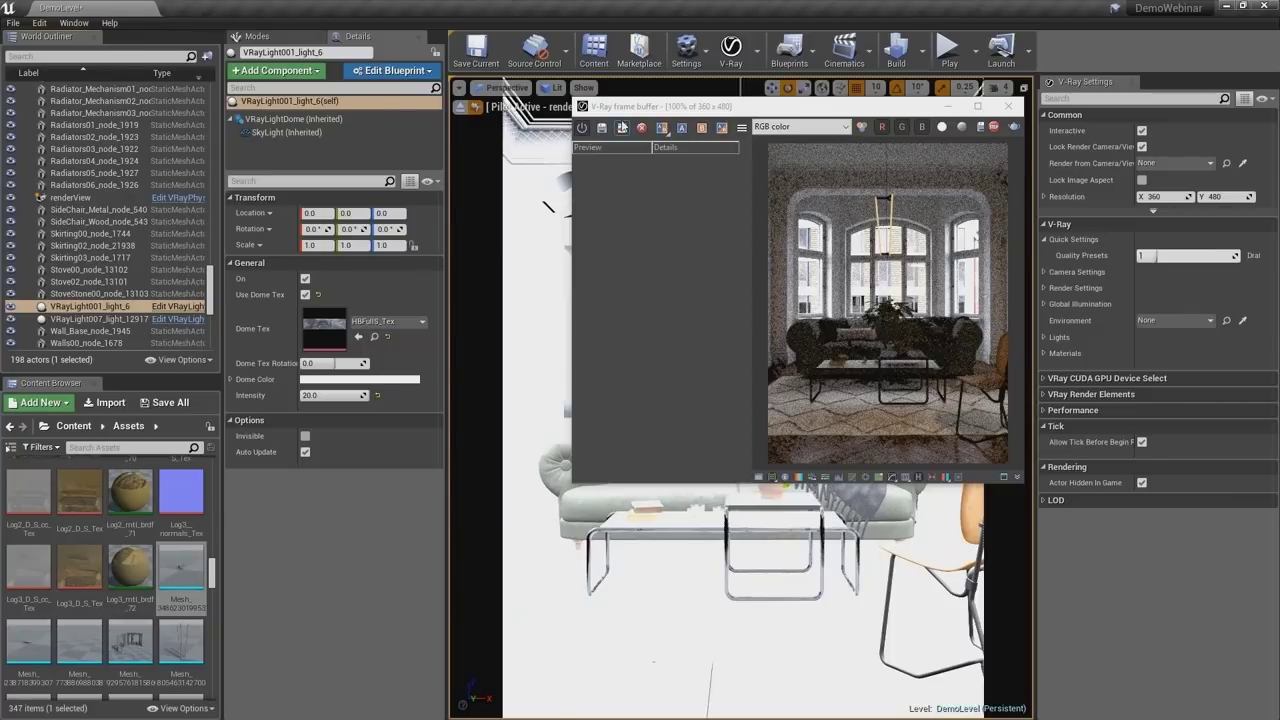
- Save the current render to the frame buffer history and hide the history
click(601, 129)
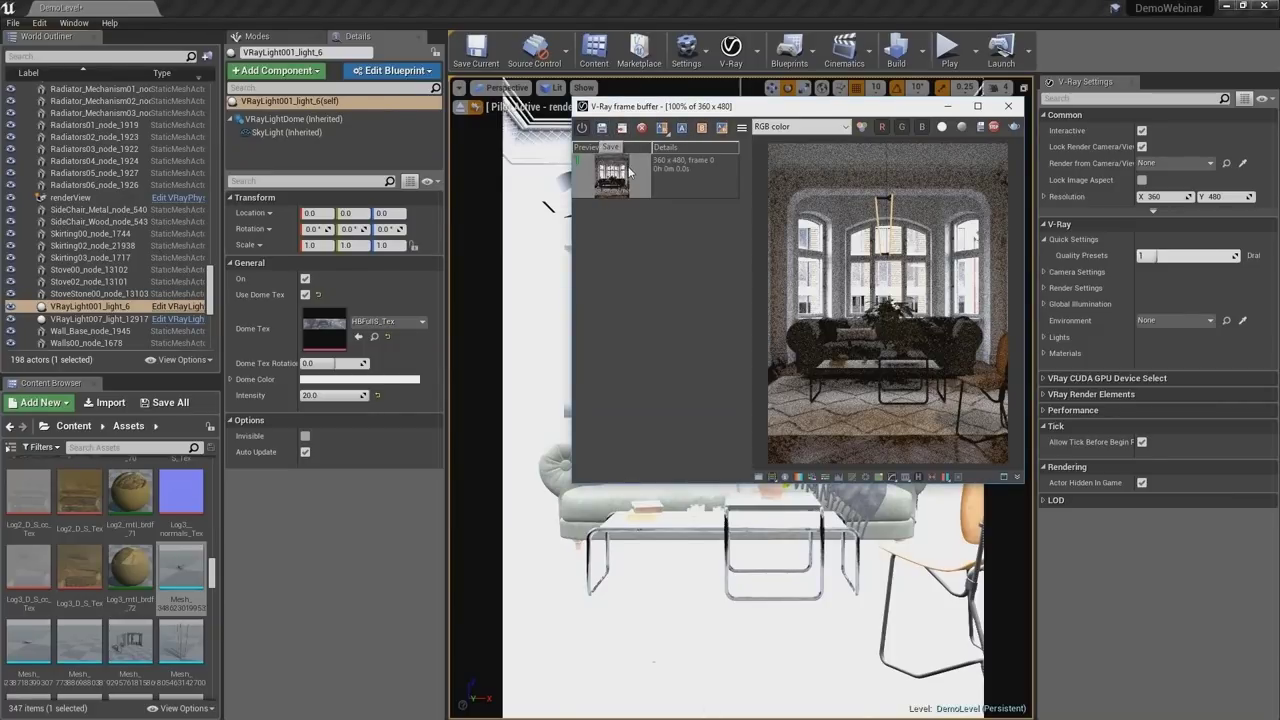
click(918, 480)
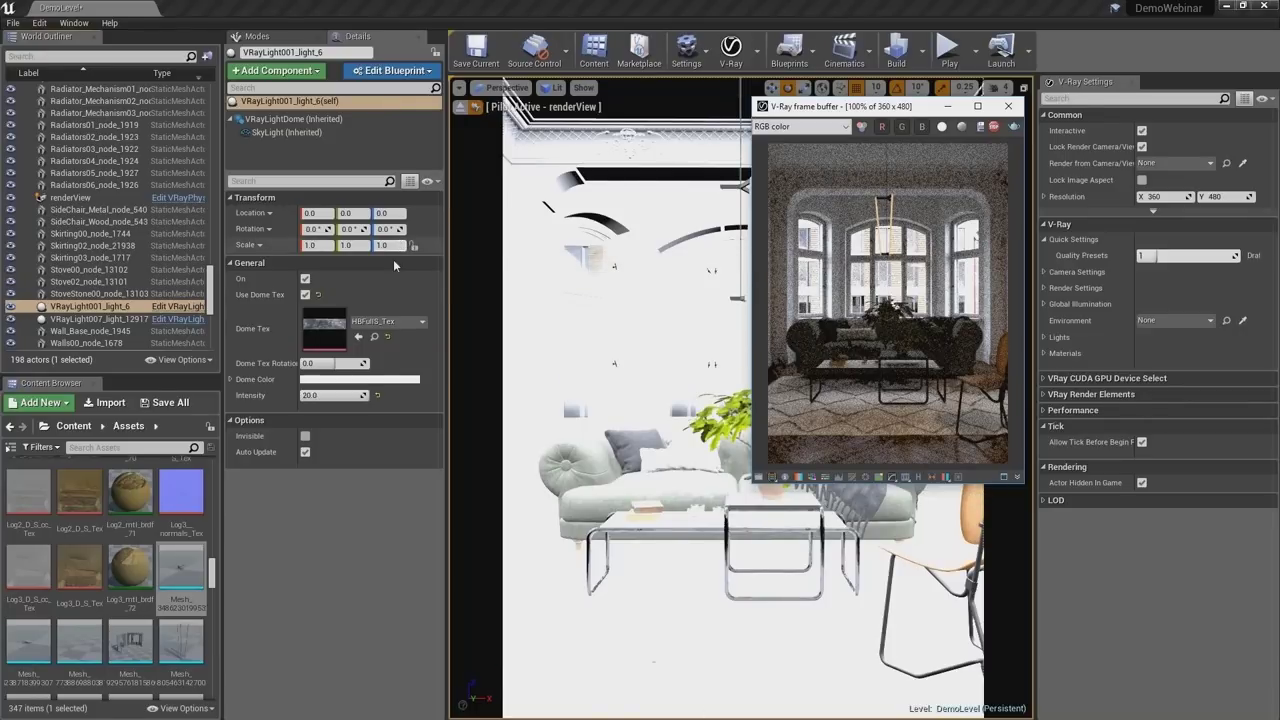
- Set the dome light's Intensity to 5 while the interactive render is running
click(318, 395)
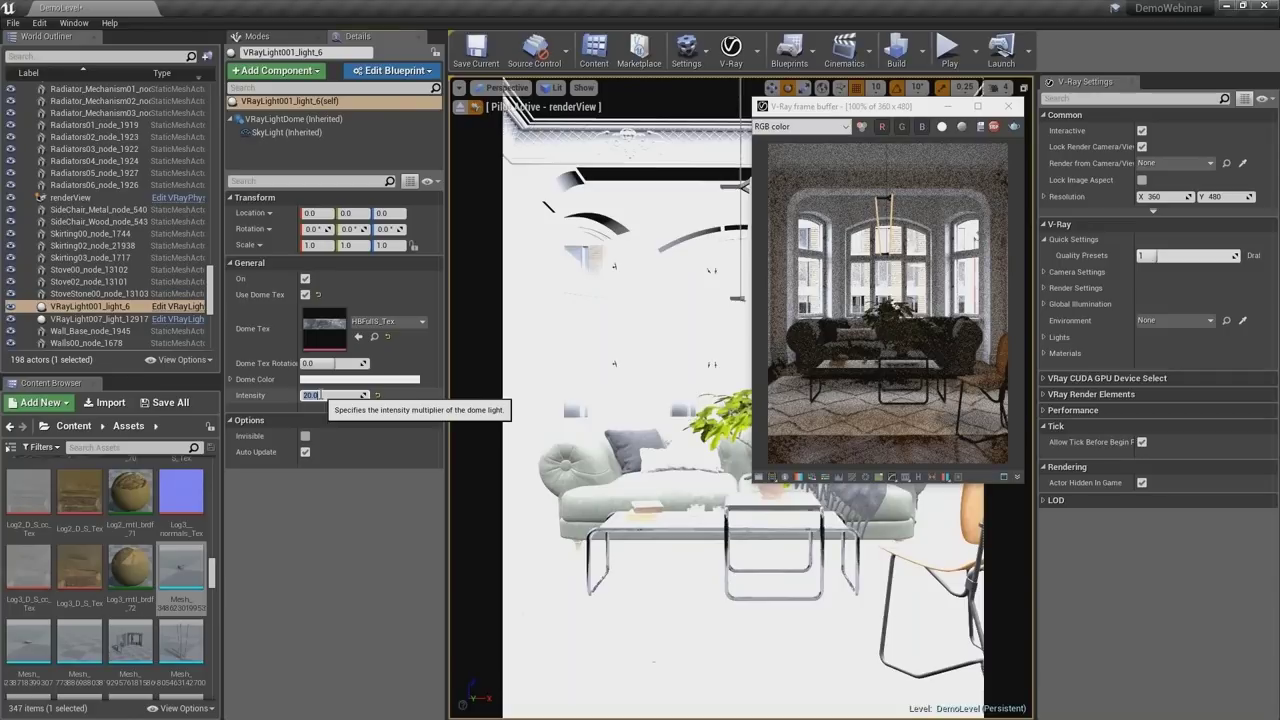
text(5)
key(Return)
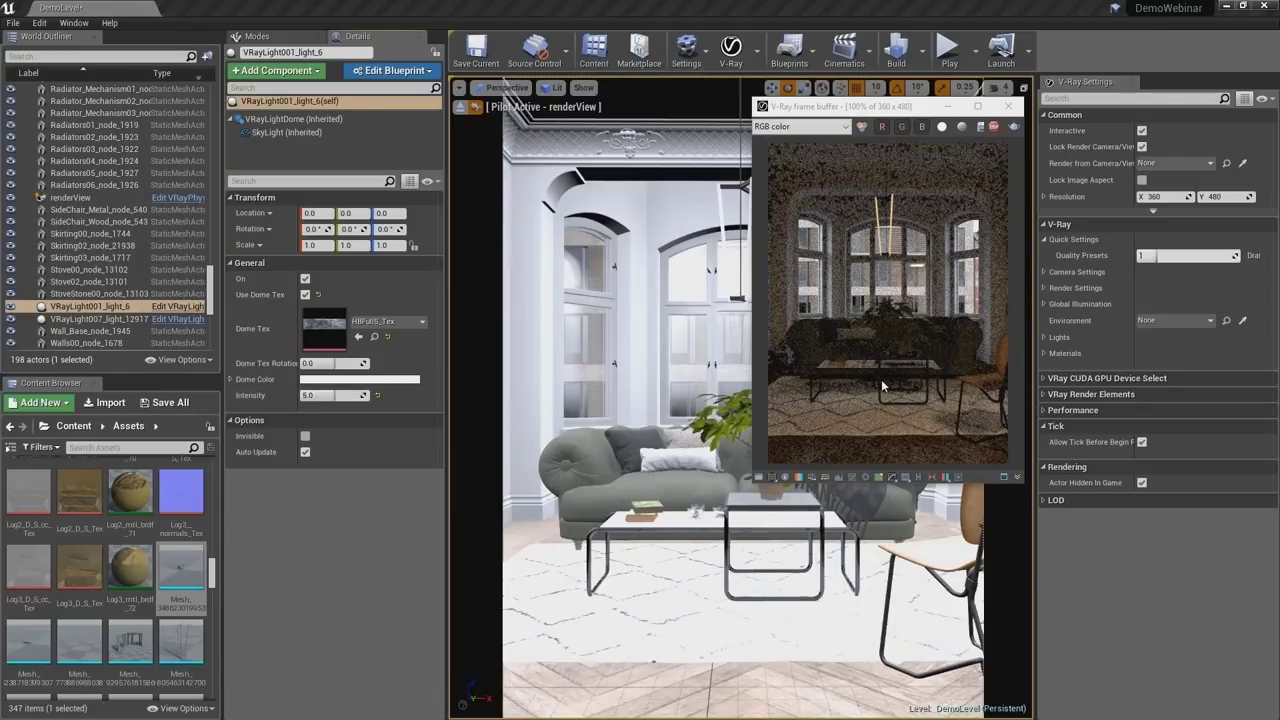
- Select the rectangle light VRayLight007 to check its settings, and close the V-Ray frame buffer
click(103, 318)
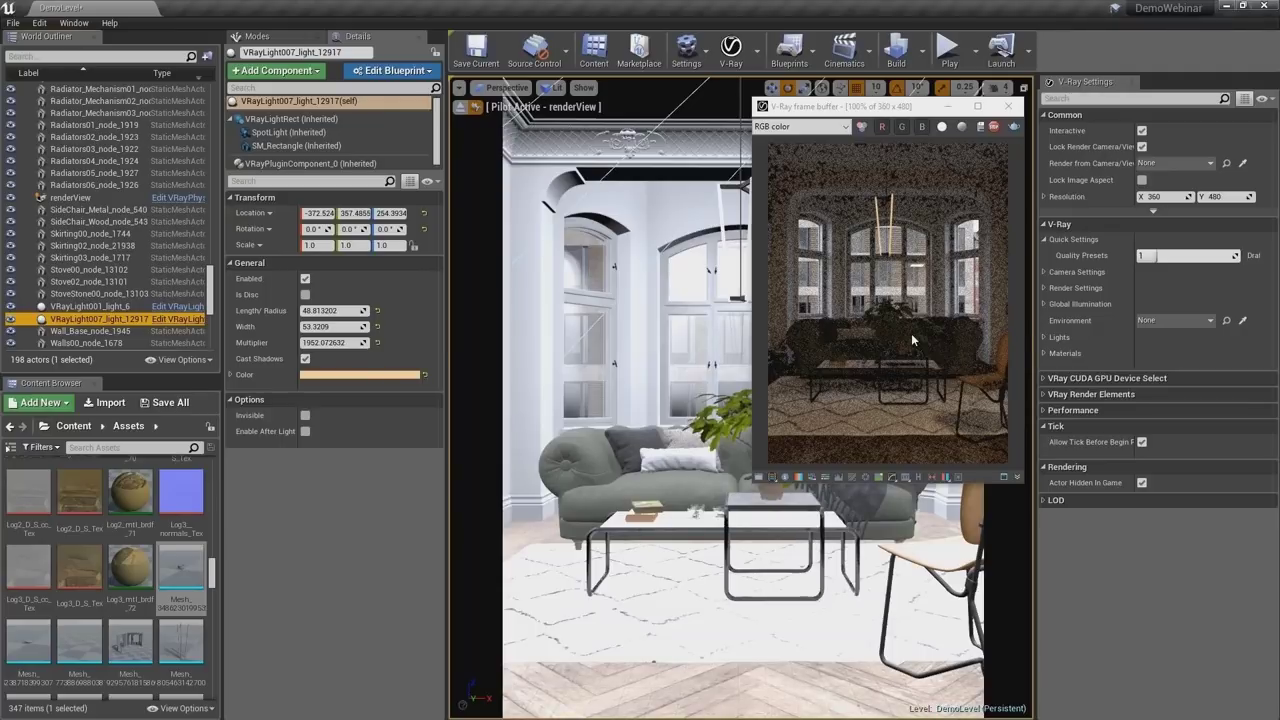
click(1007, 107)
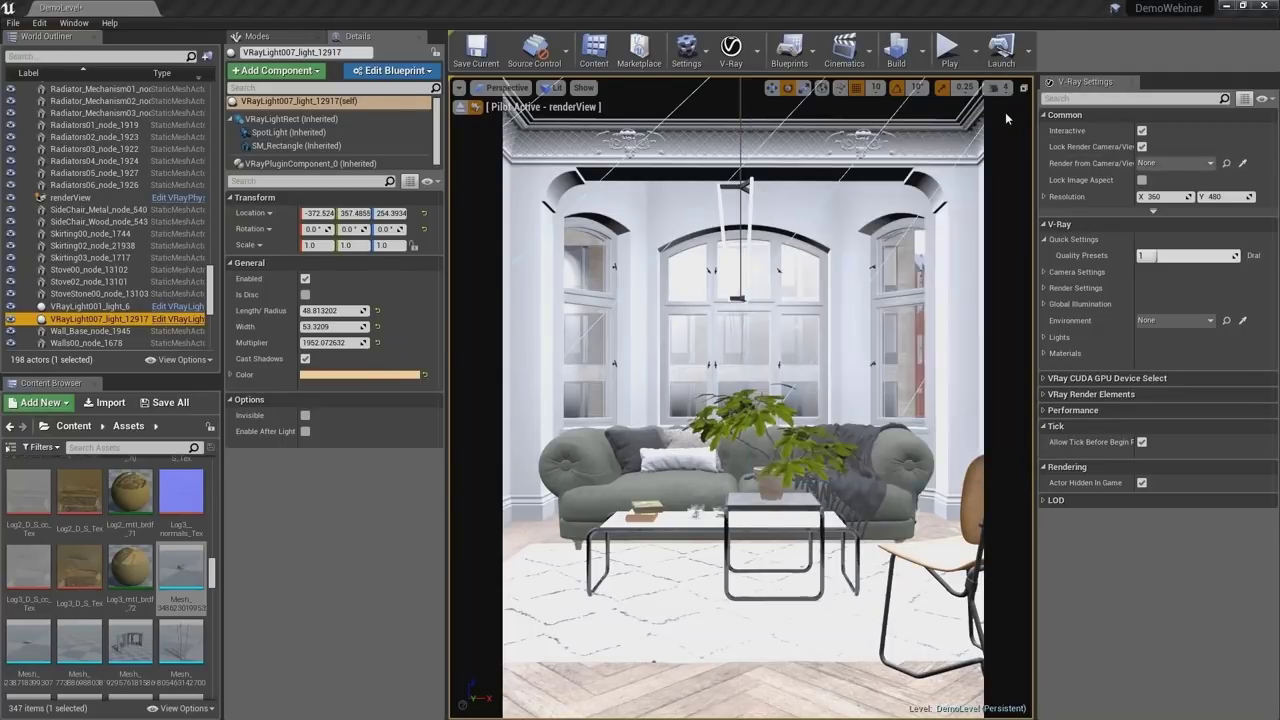
- Expand the VRay Render Elements settings and check the Denoiser options
click(1073, 393)
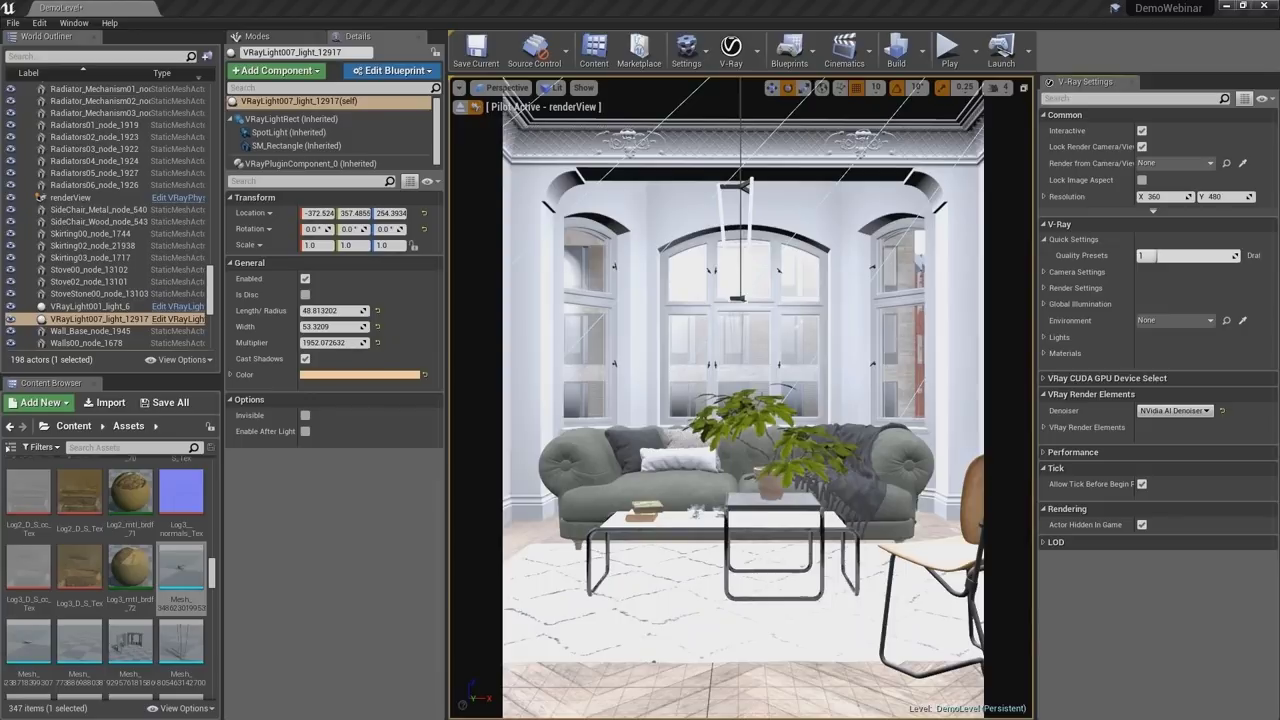
click(1165, 411)
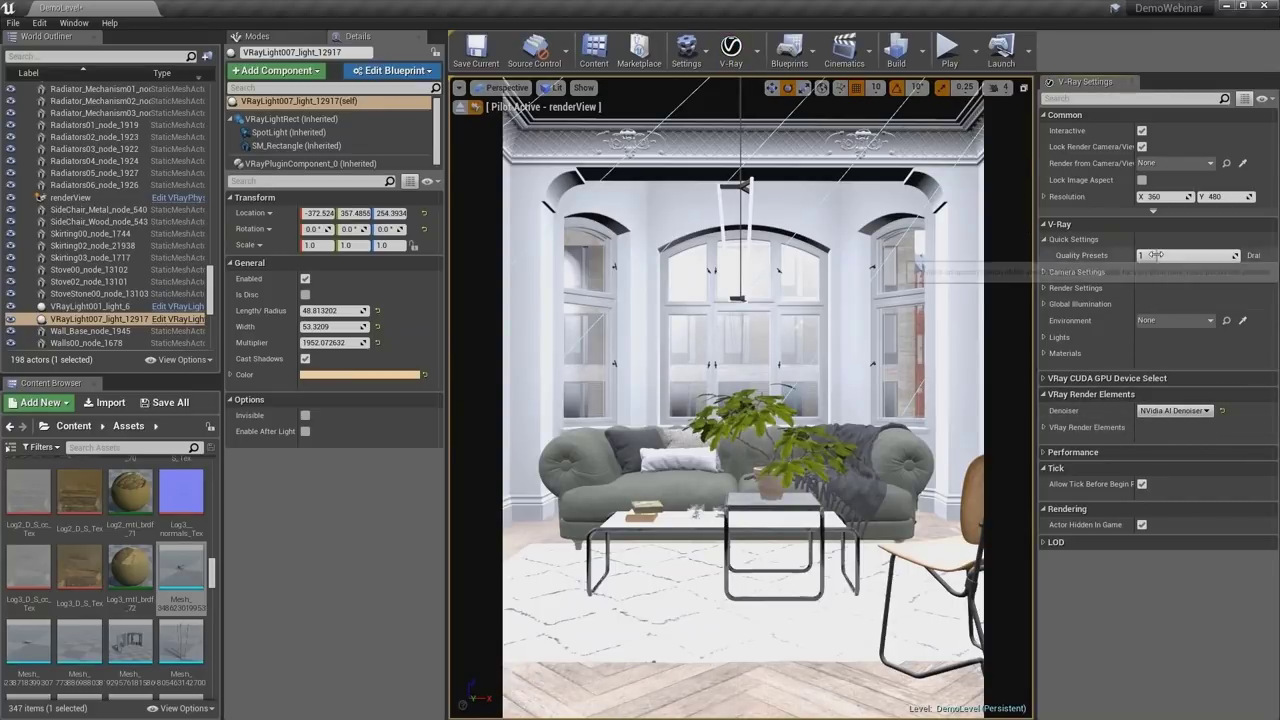
- Collapse the VRay Render Elements settings, start the interactive V-Ray render, reposition the frame buffer window and deselect the light
click(1089, 393)
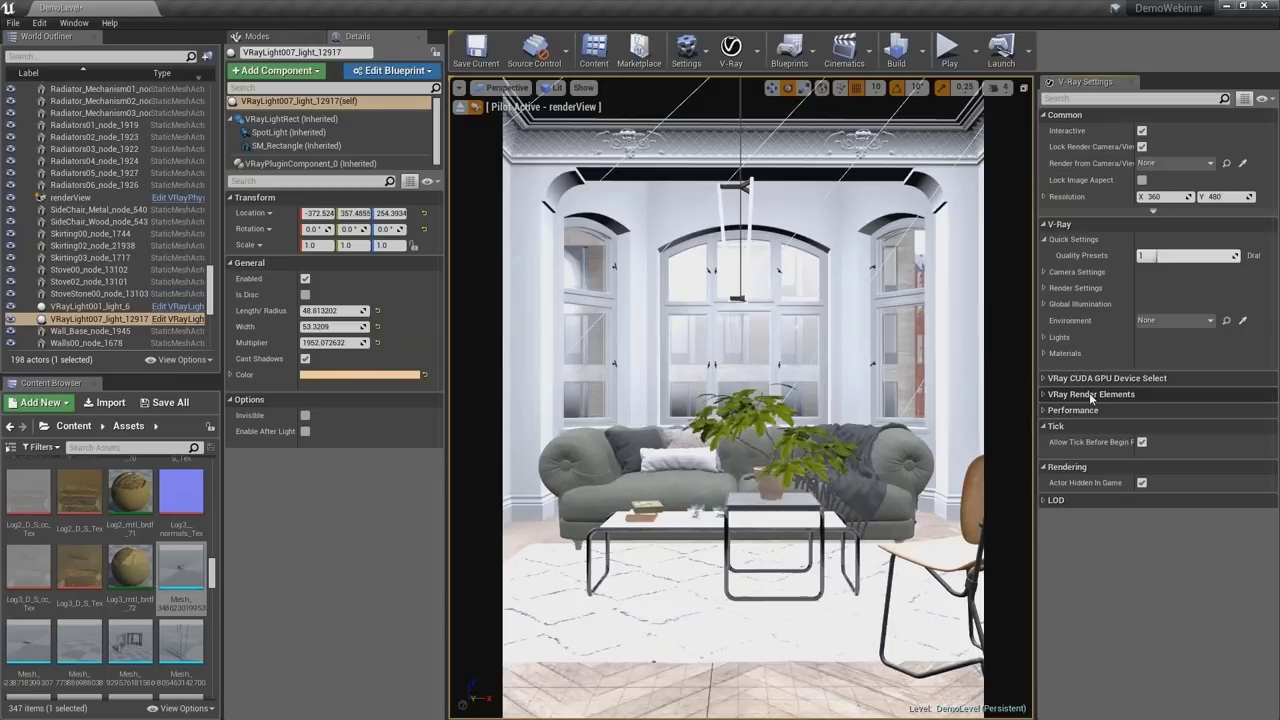
click(731, 50)
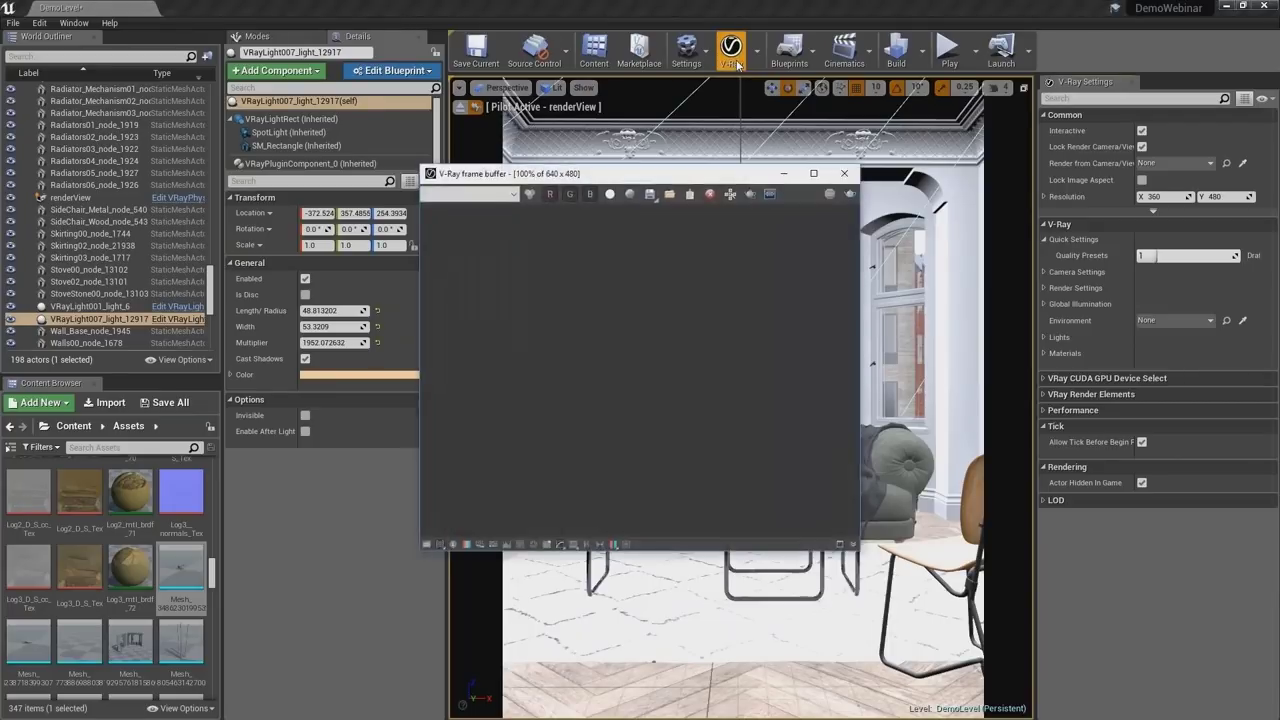
drag(439, 318, 581, 316)
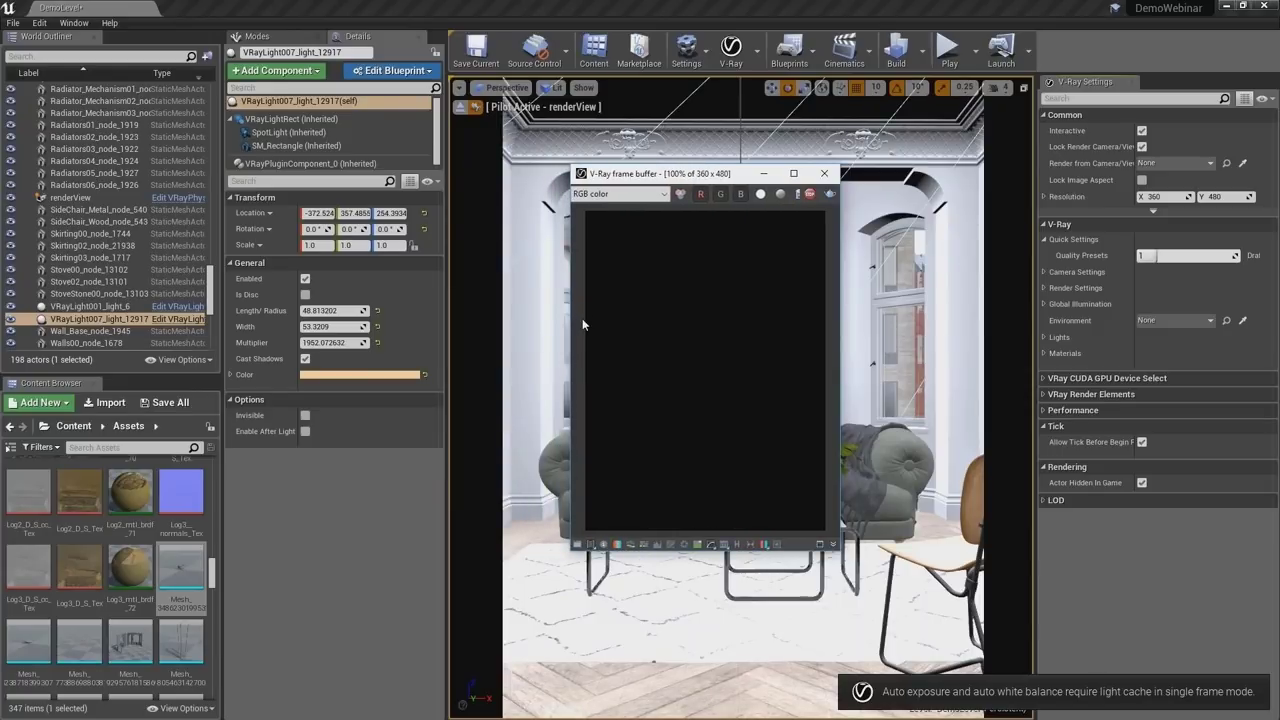
drag(678, 184, 871, 121)
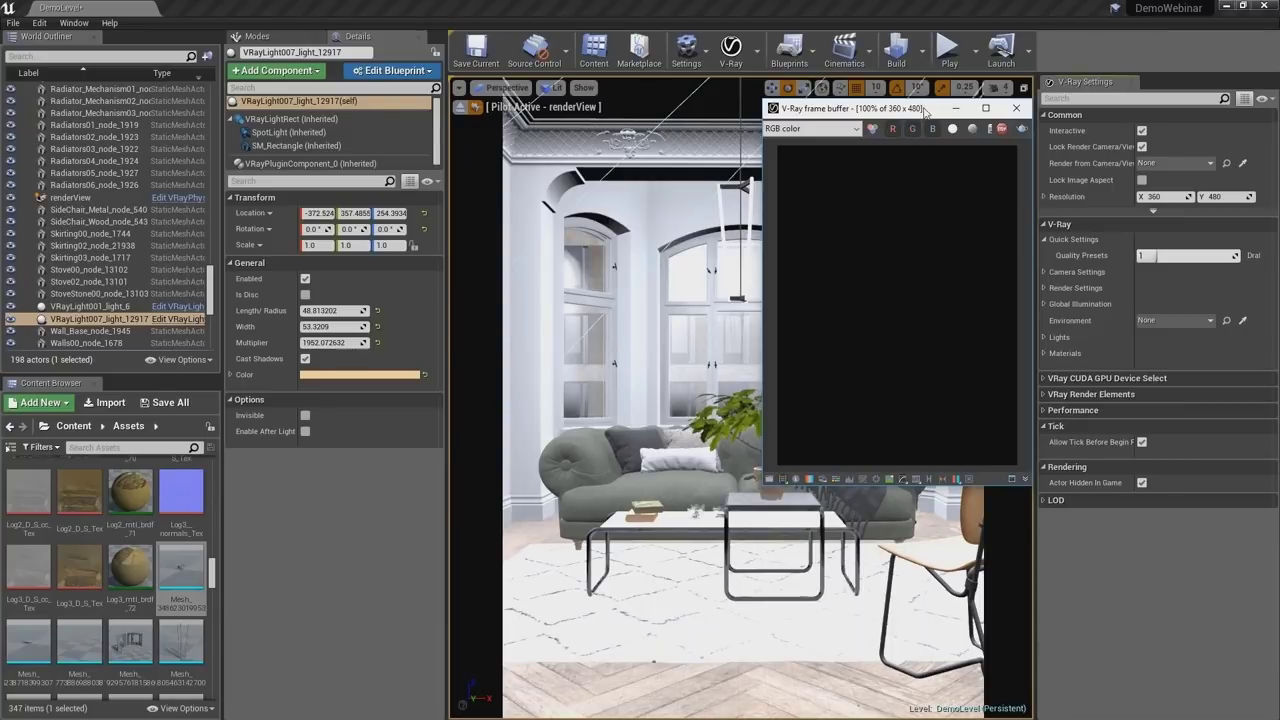
drag(922, 110, 922, 109)
key(Escape)
key(shift+1)
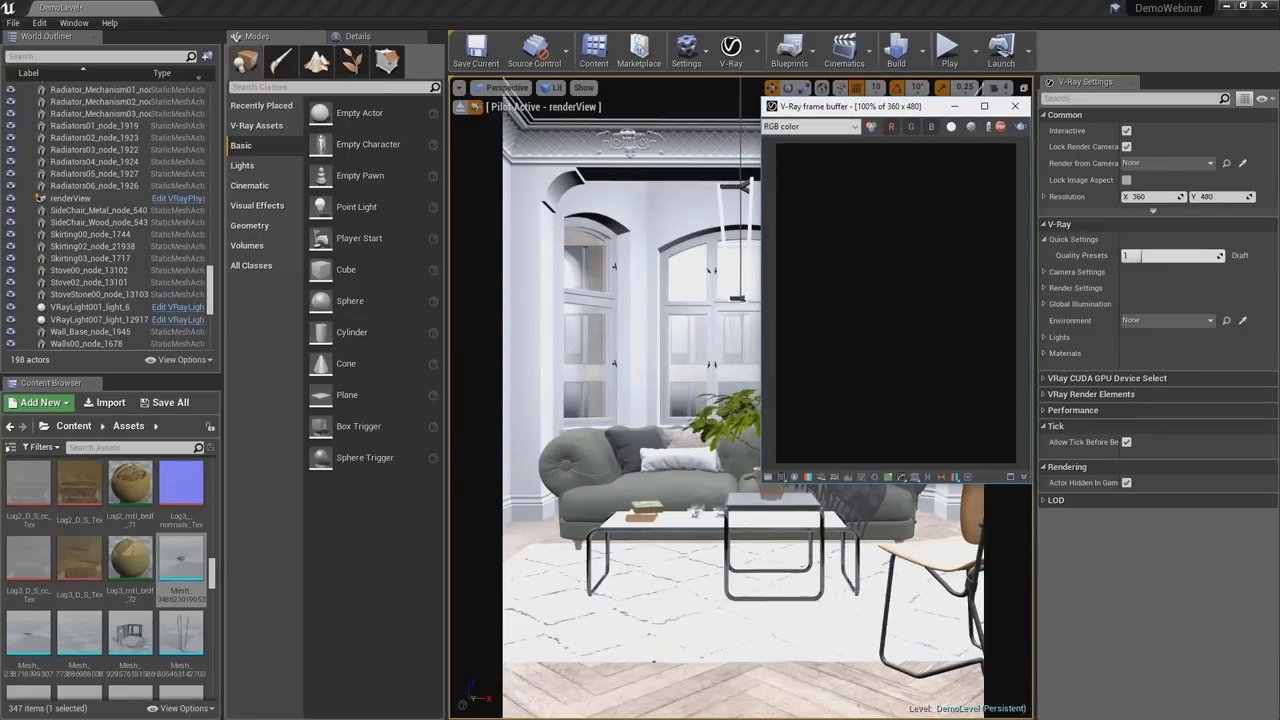
- Show the frame buffer history, set its directory to C:\temp, save the current render there and select the saved entry
click(928, 477)
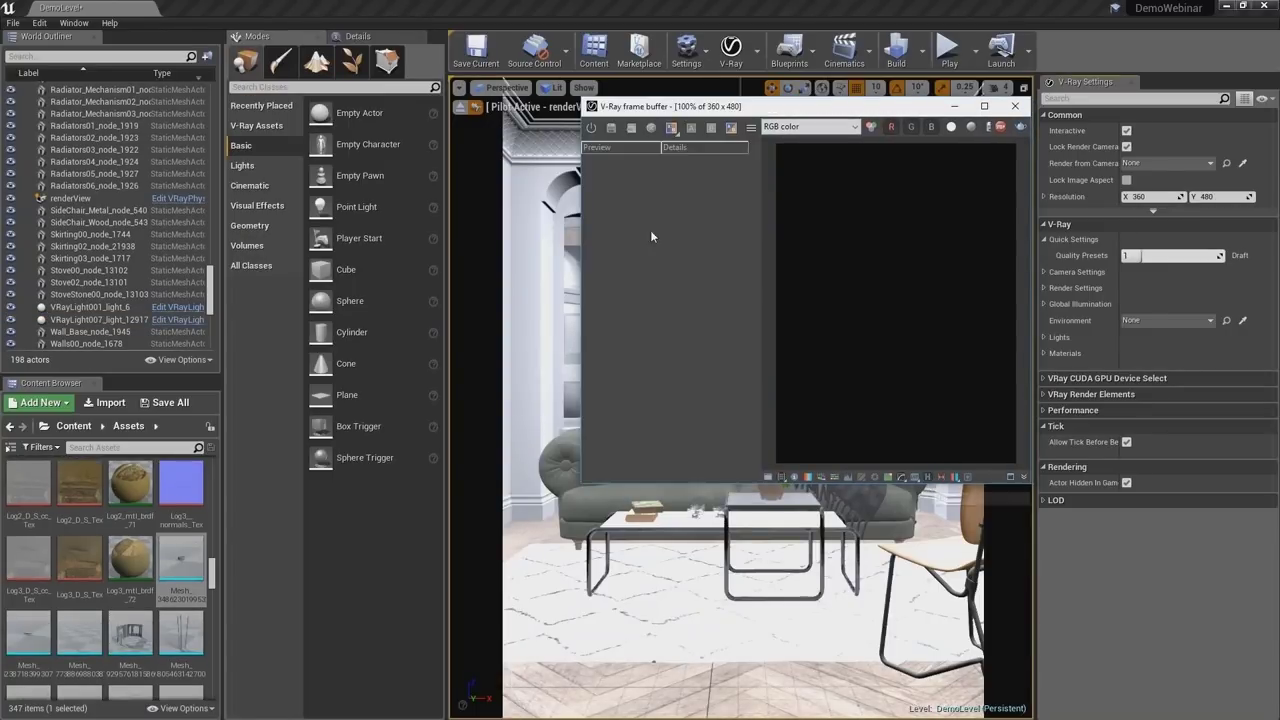
click(611, 128)
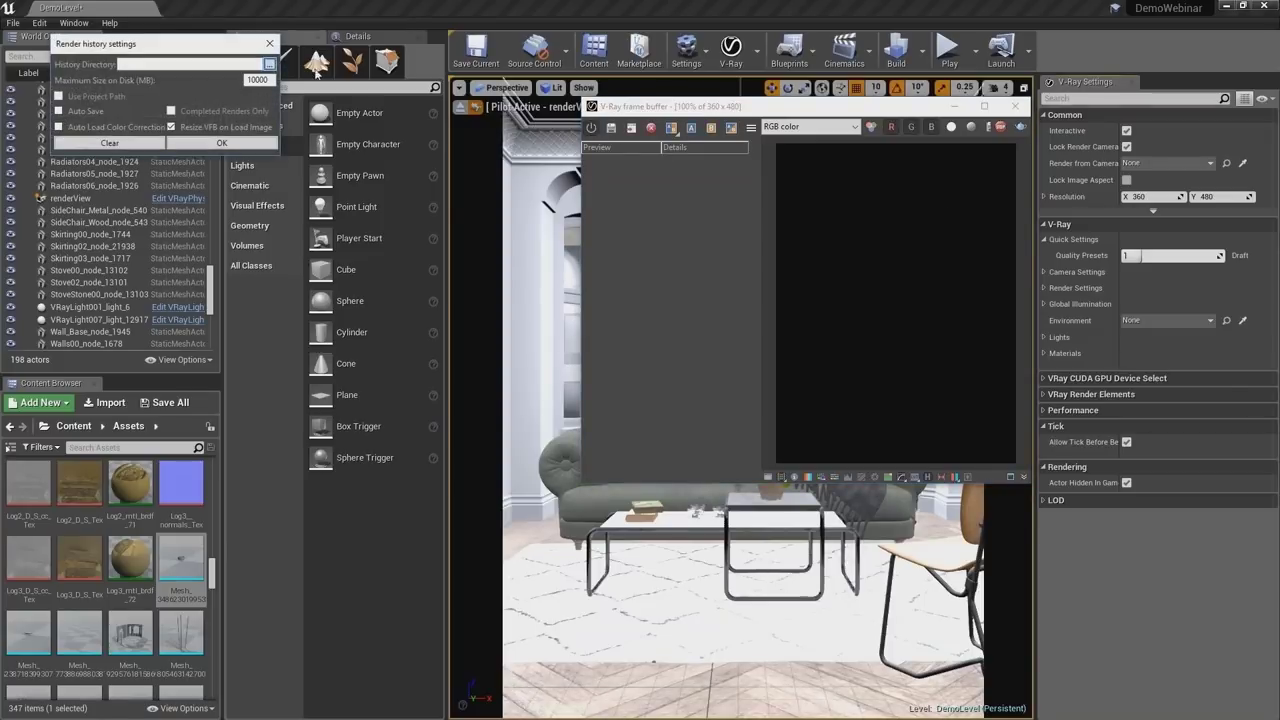
click(268, 63)
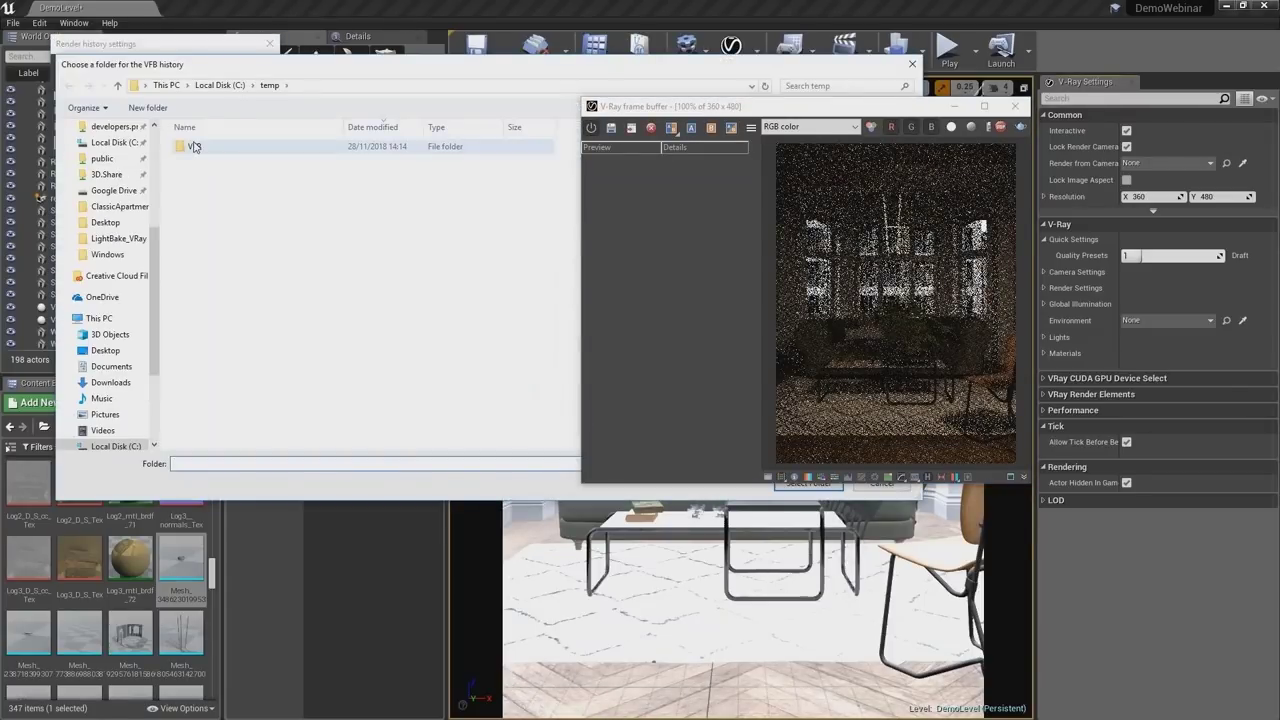
click(805, 486)
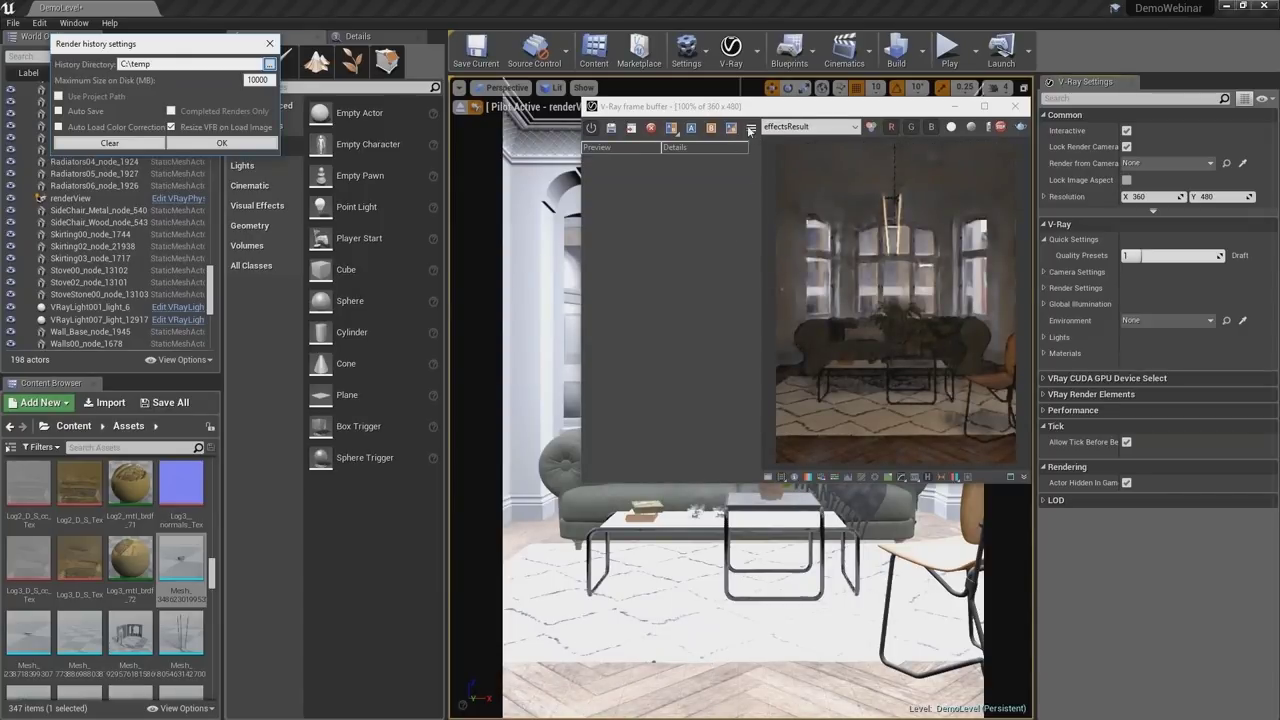
click(221, 143)
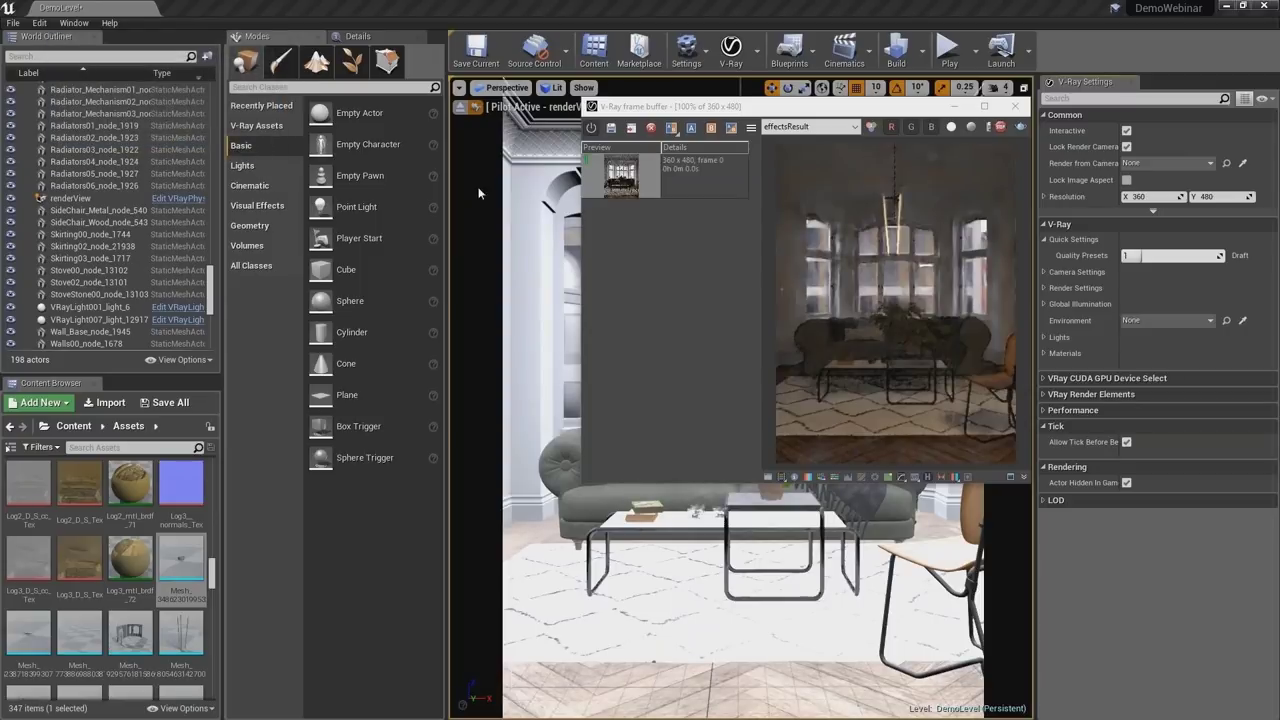
click(671, 178)
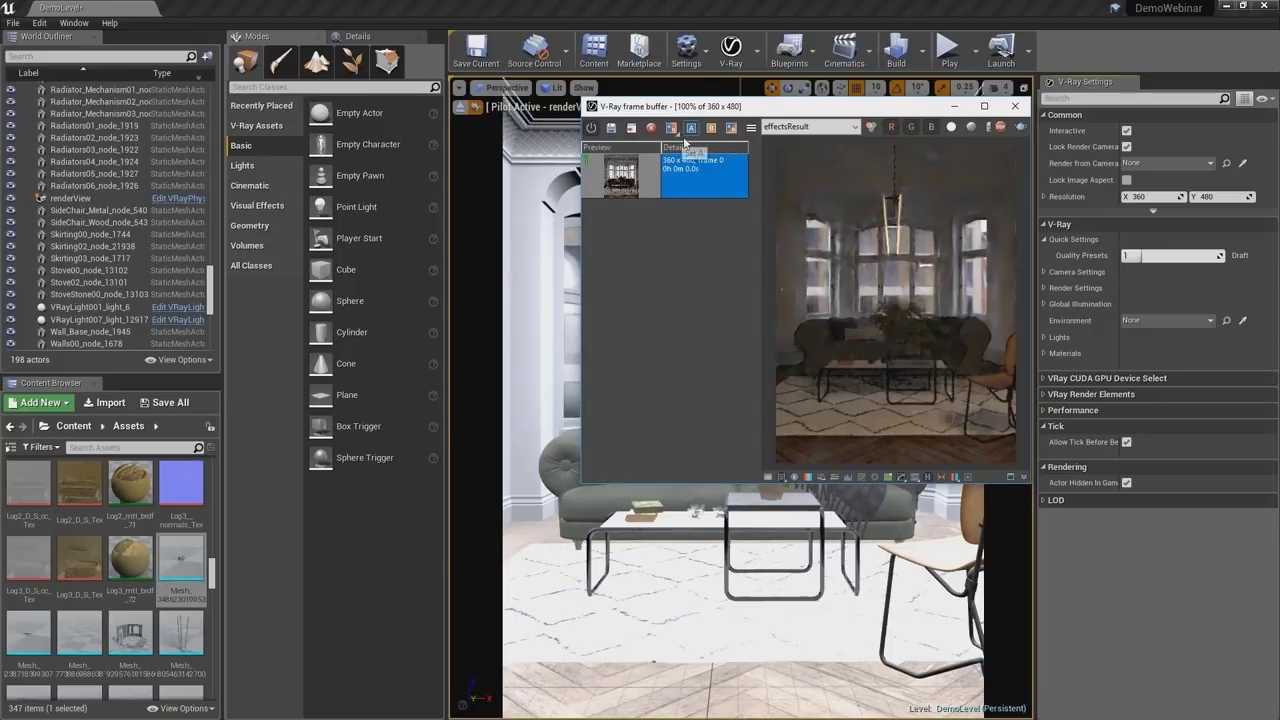
- Compare the noisy RGB color channel with the denoised effectsResult channel in the frame buffer
click(825, 128)
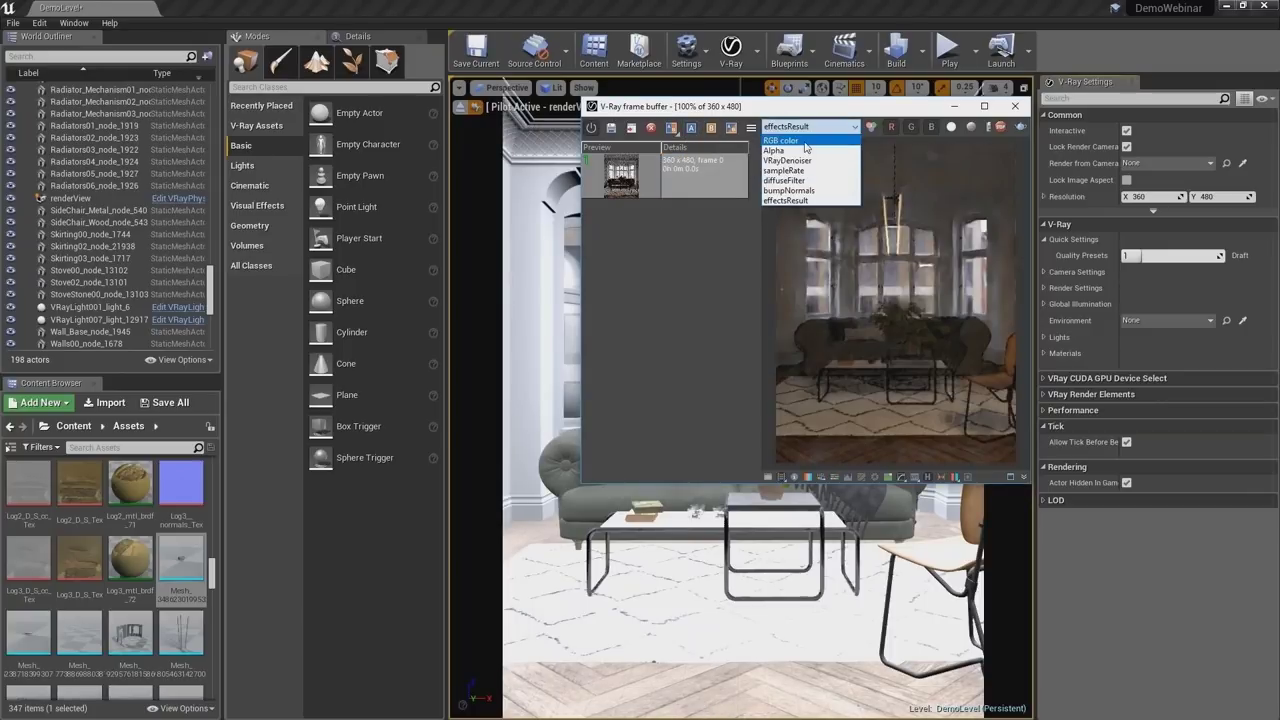
click(852, 141)
click(852, 130)
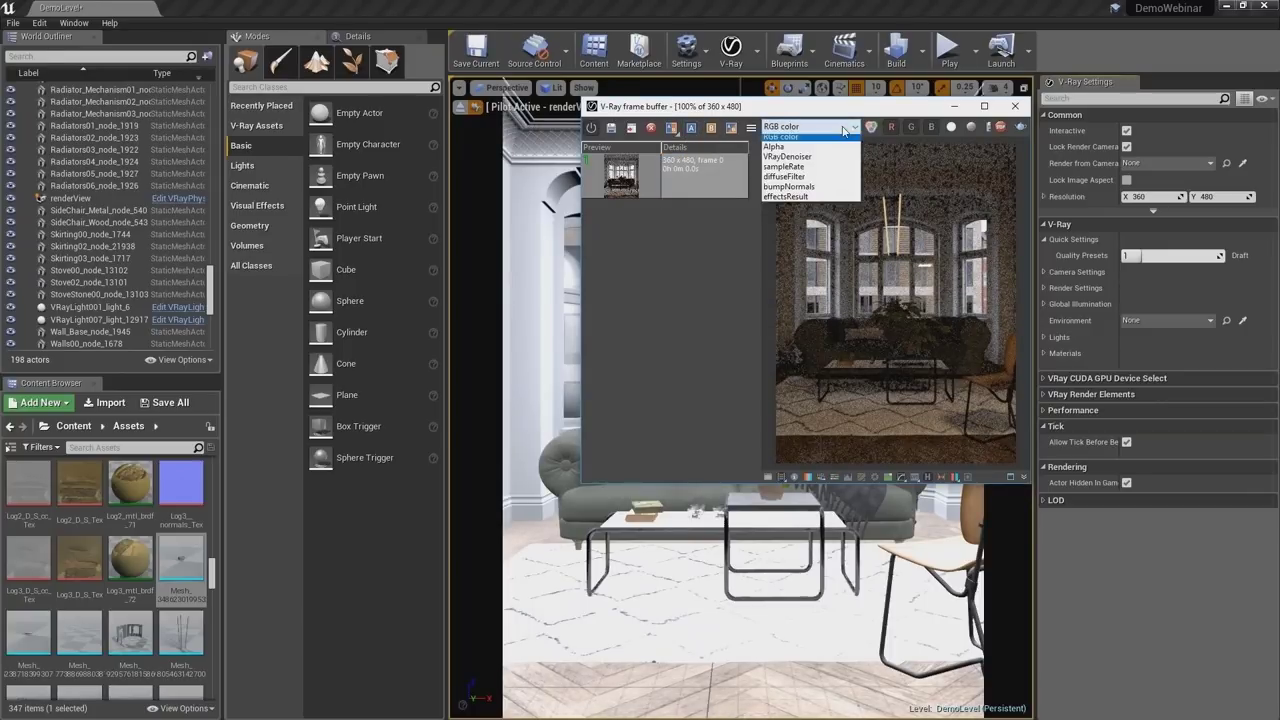
click(813, 203)
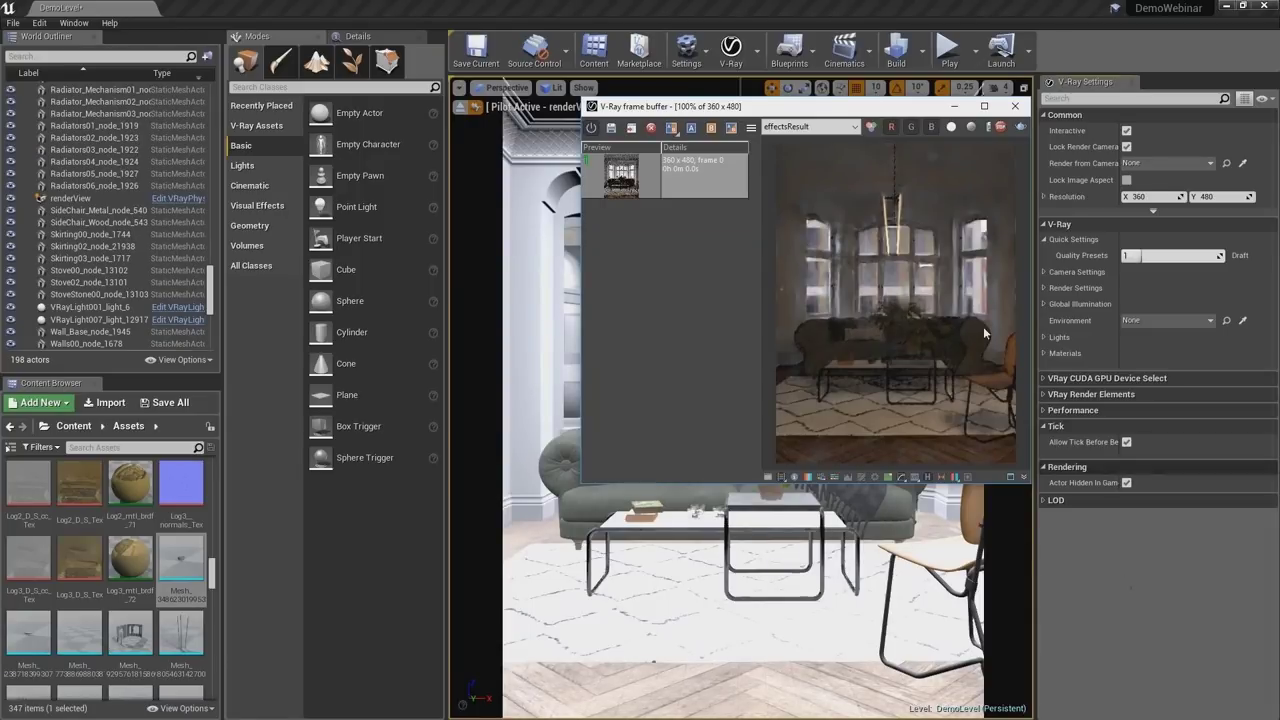
click(870, 128)
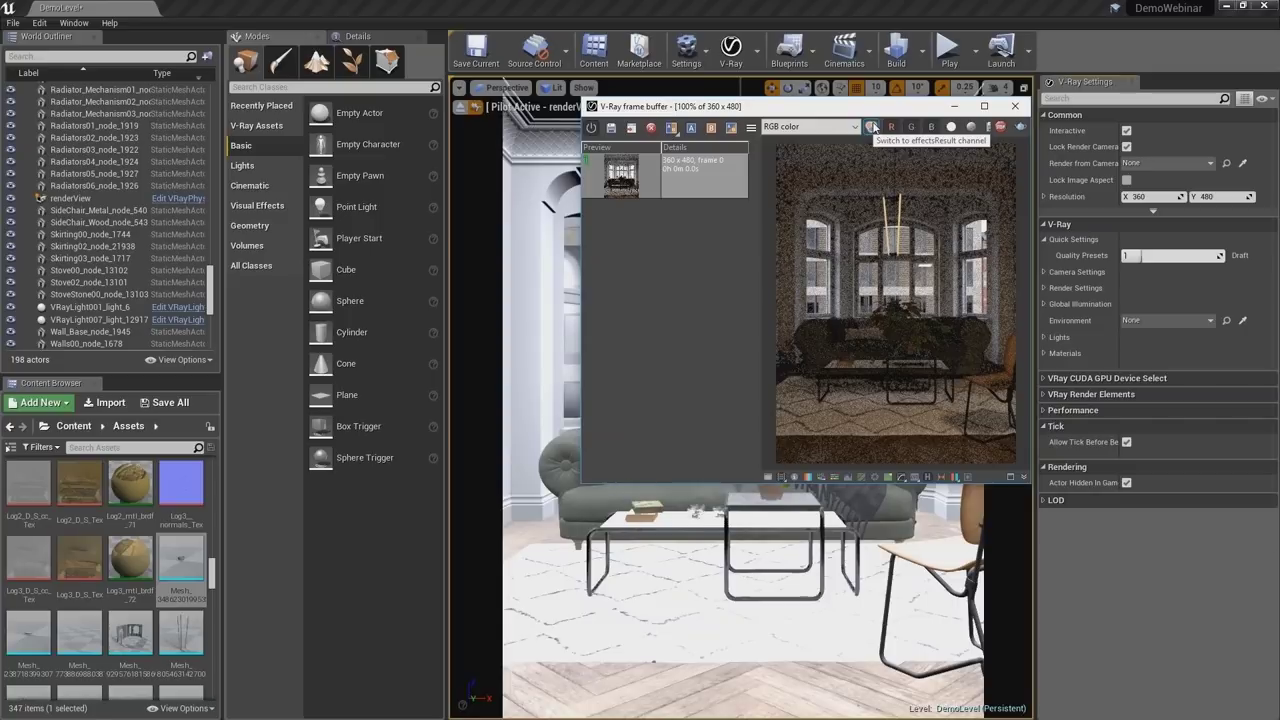
click(871, 127)
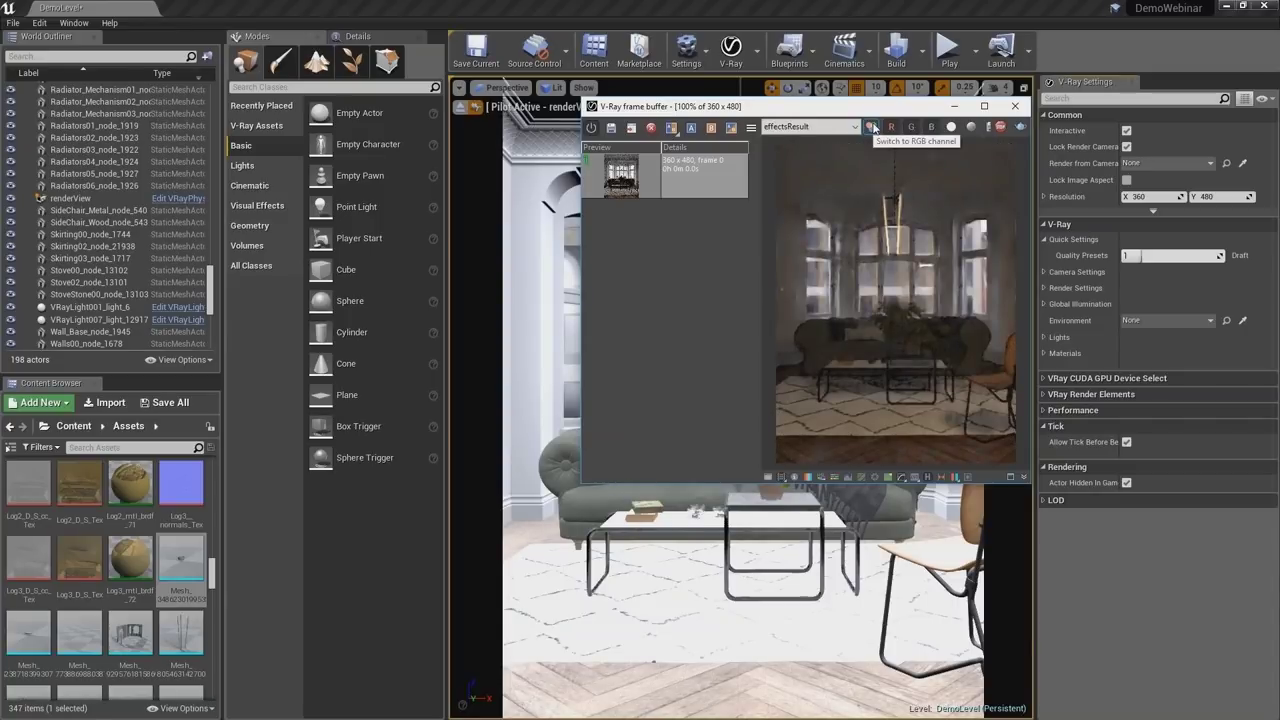
- Save the current render to the history, compare the older entry as image A against it, and end the comparison
click(611, 128)
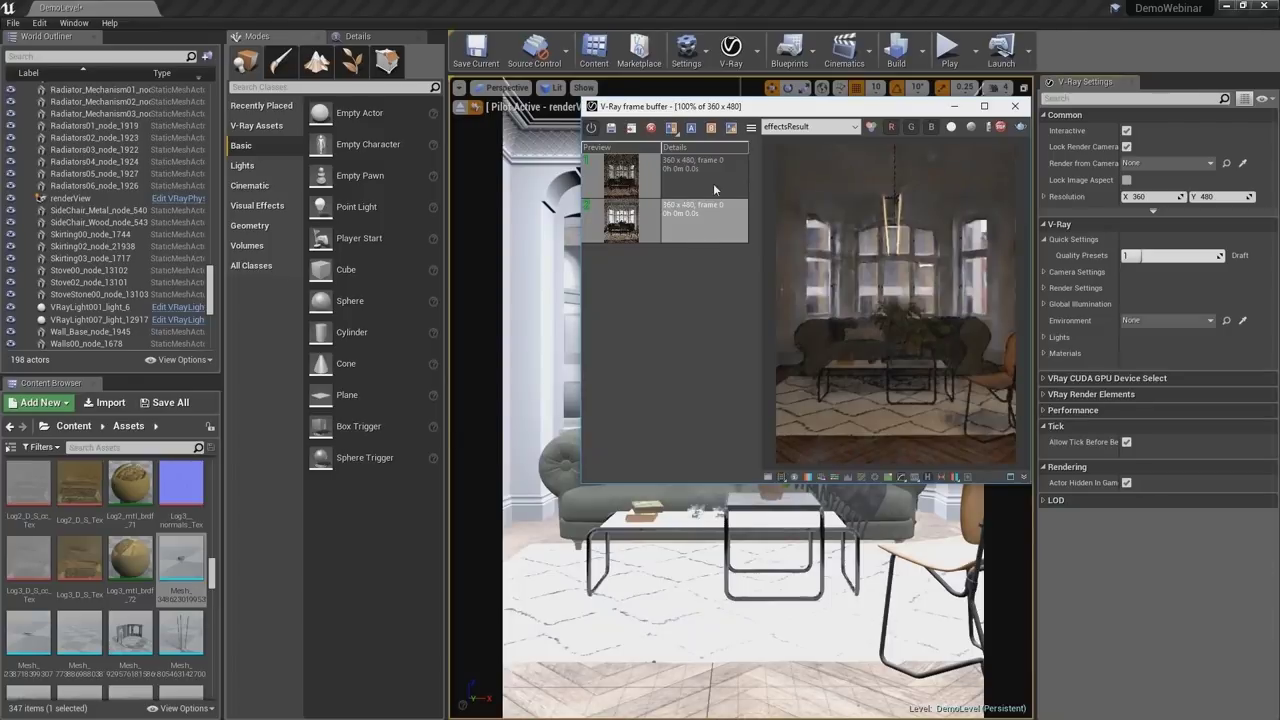
click(691, 128)
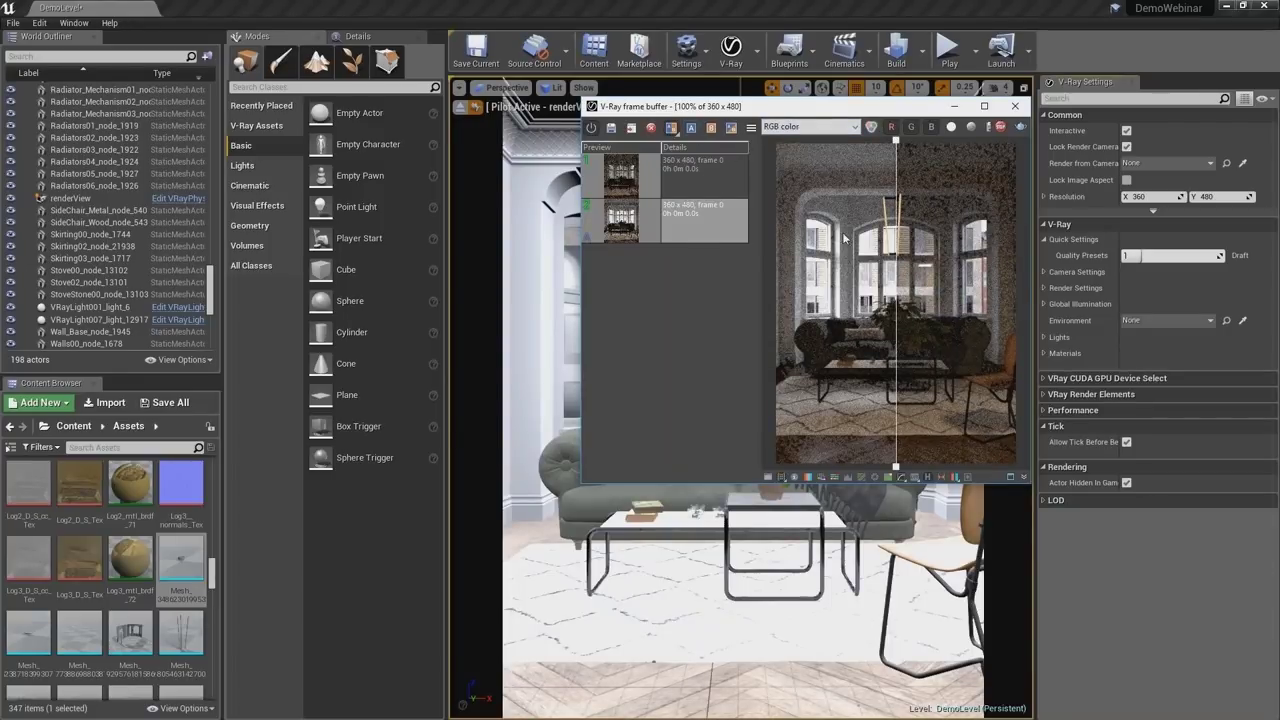
drag(891, 303, 915, 278)
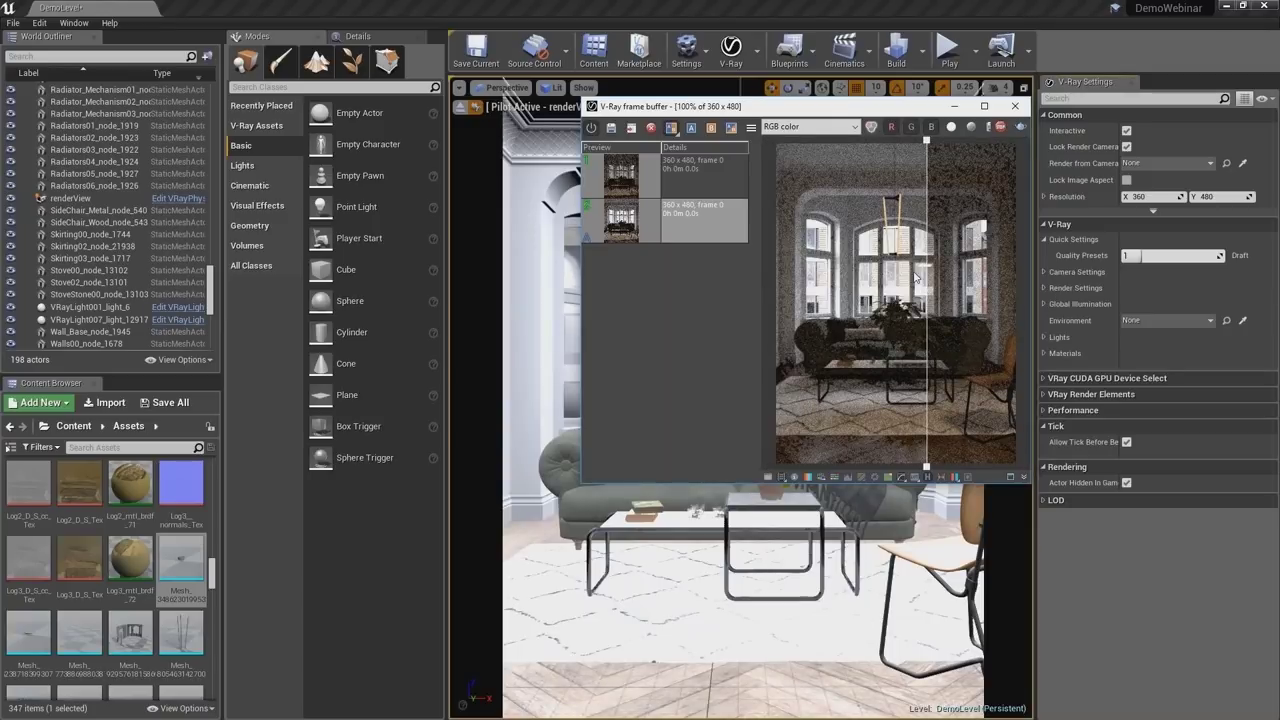
click(692, 128)
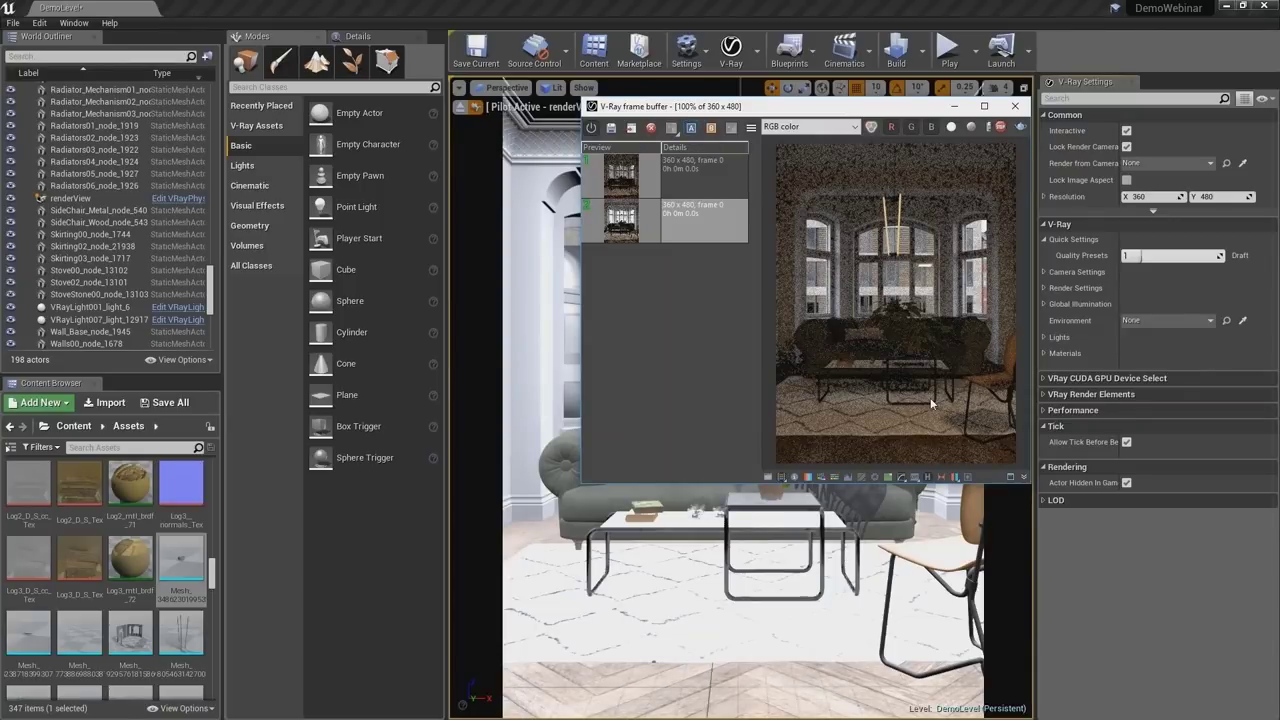
- Select the rectangle light VRayLight007, disable it to check its effect on the render, and enable it again
click(119, 320)
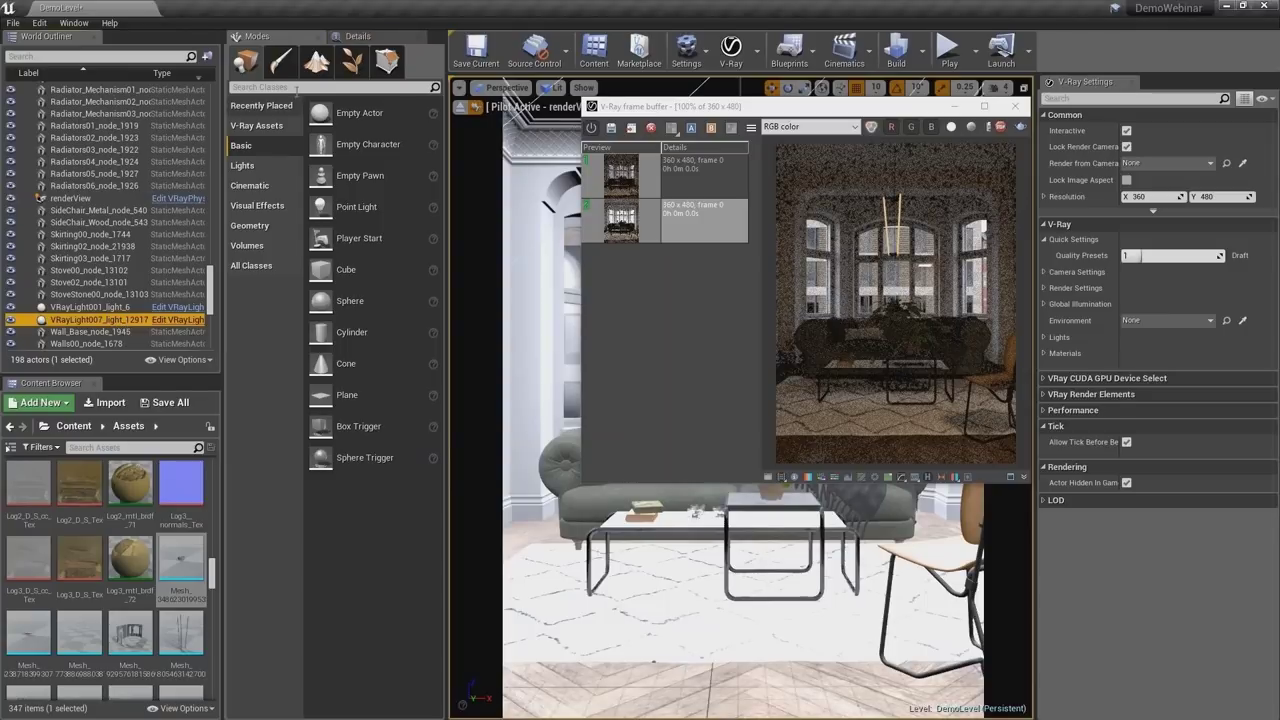
click(354, 40)
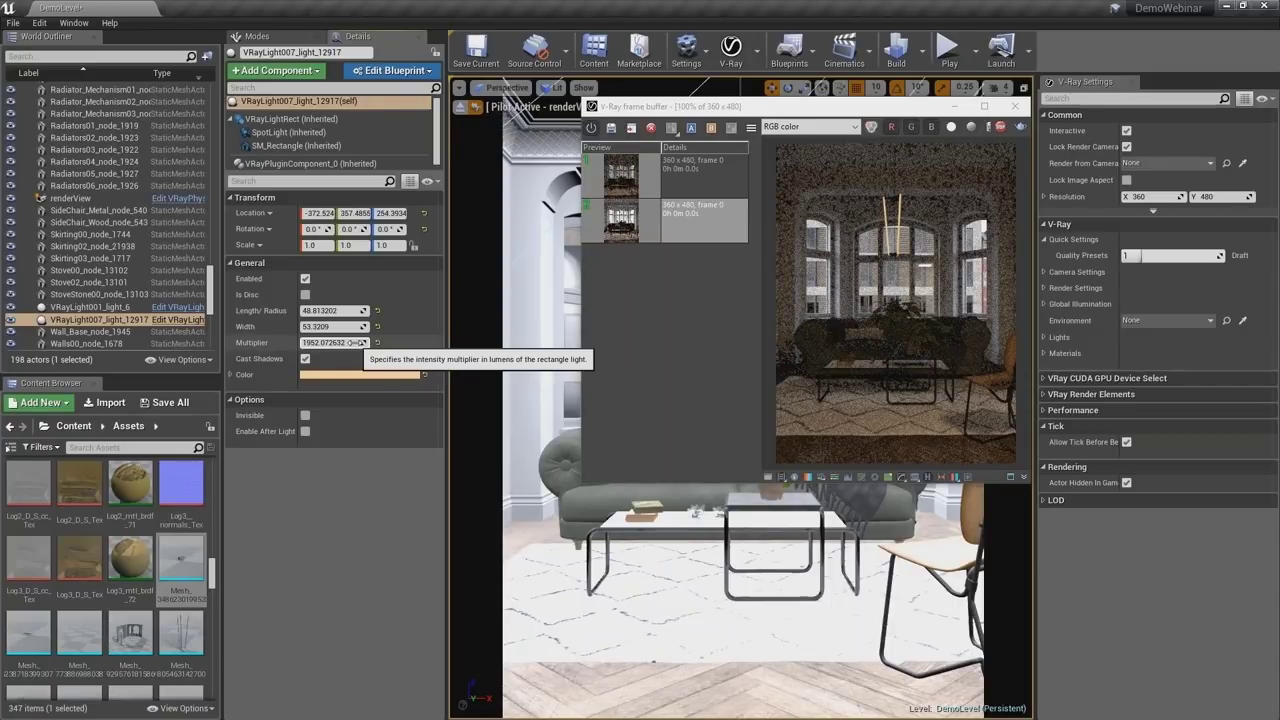
click(305, 279)
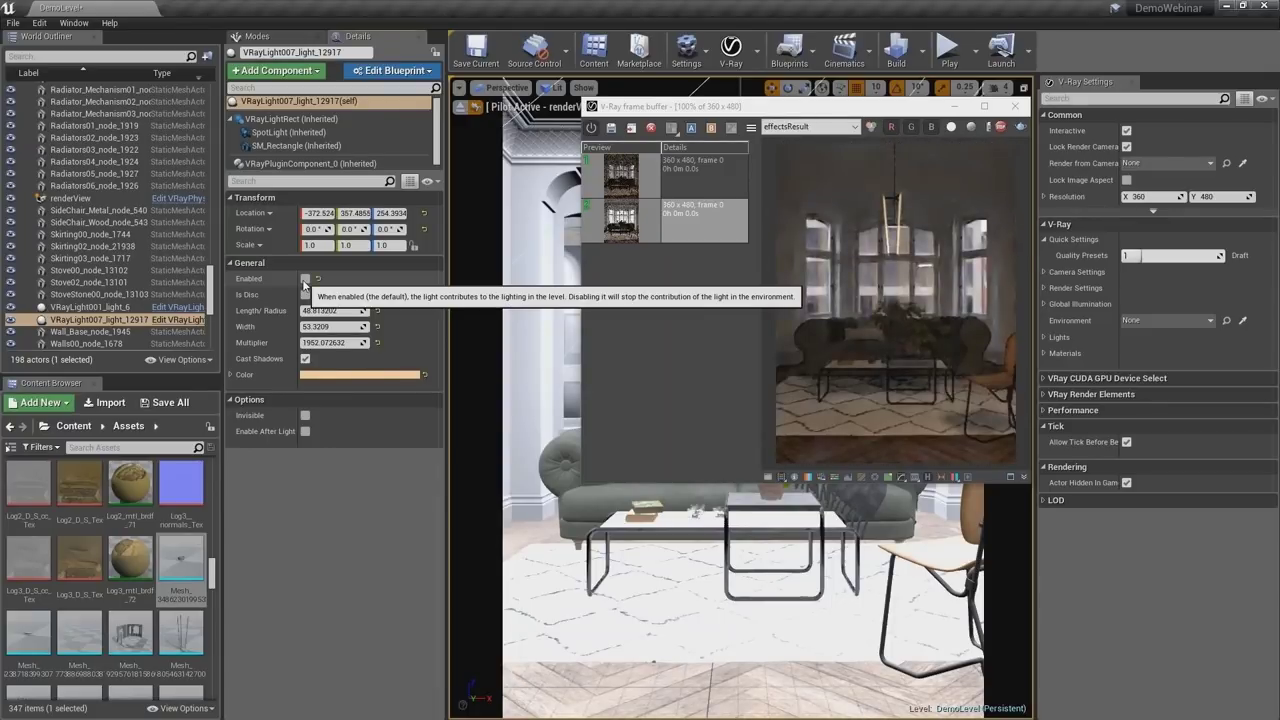
click(305, 280)
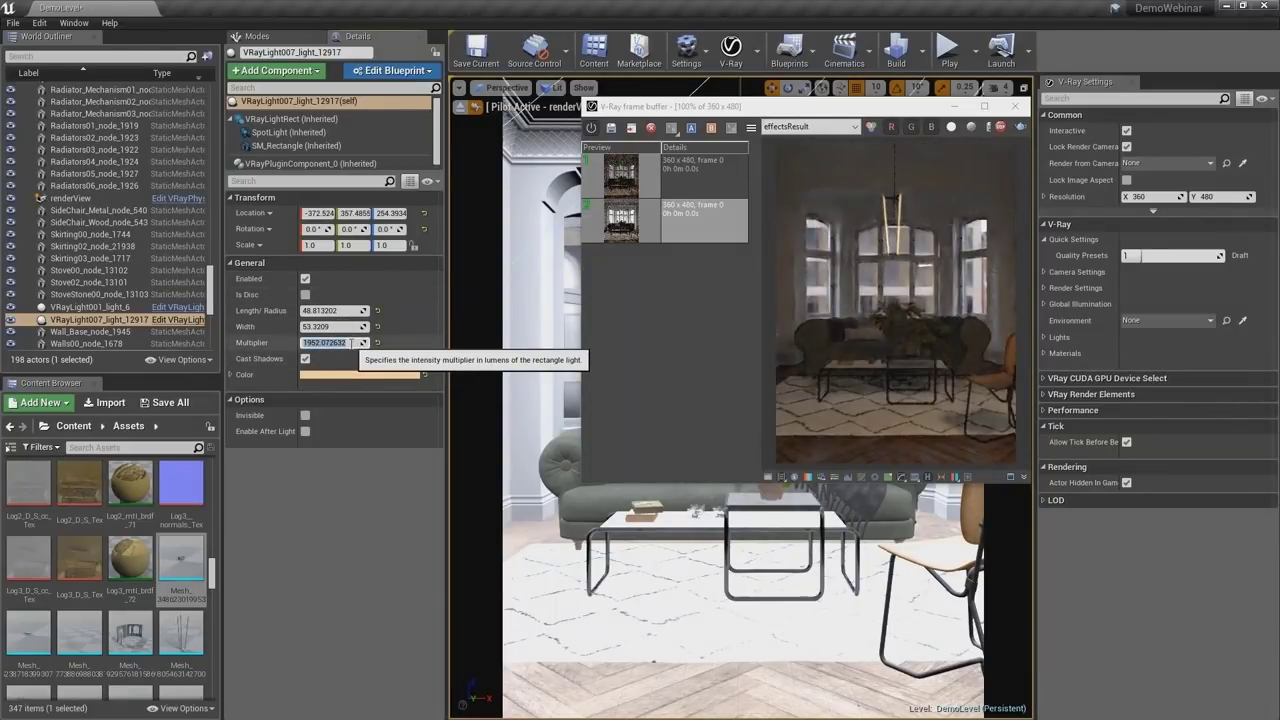
- Set the Multiplier of the rectangle light VRayLight007 to 500
click(360, 342)
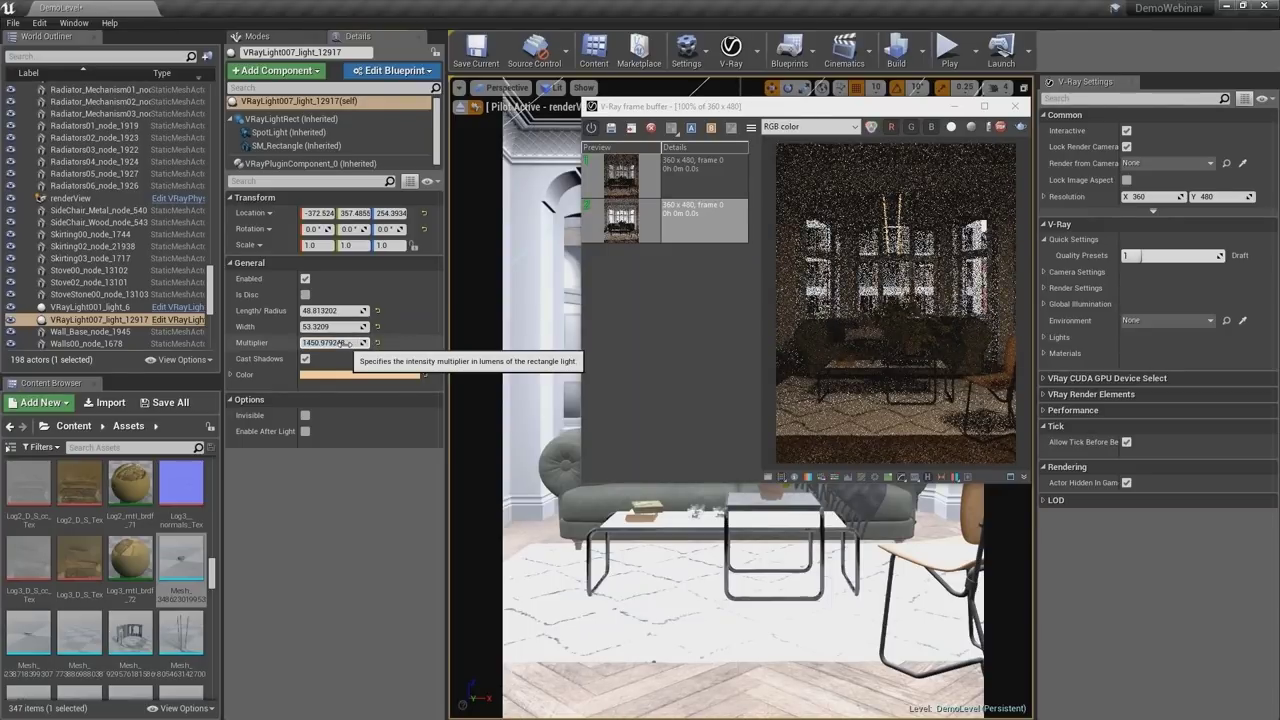
text(500)
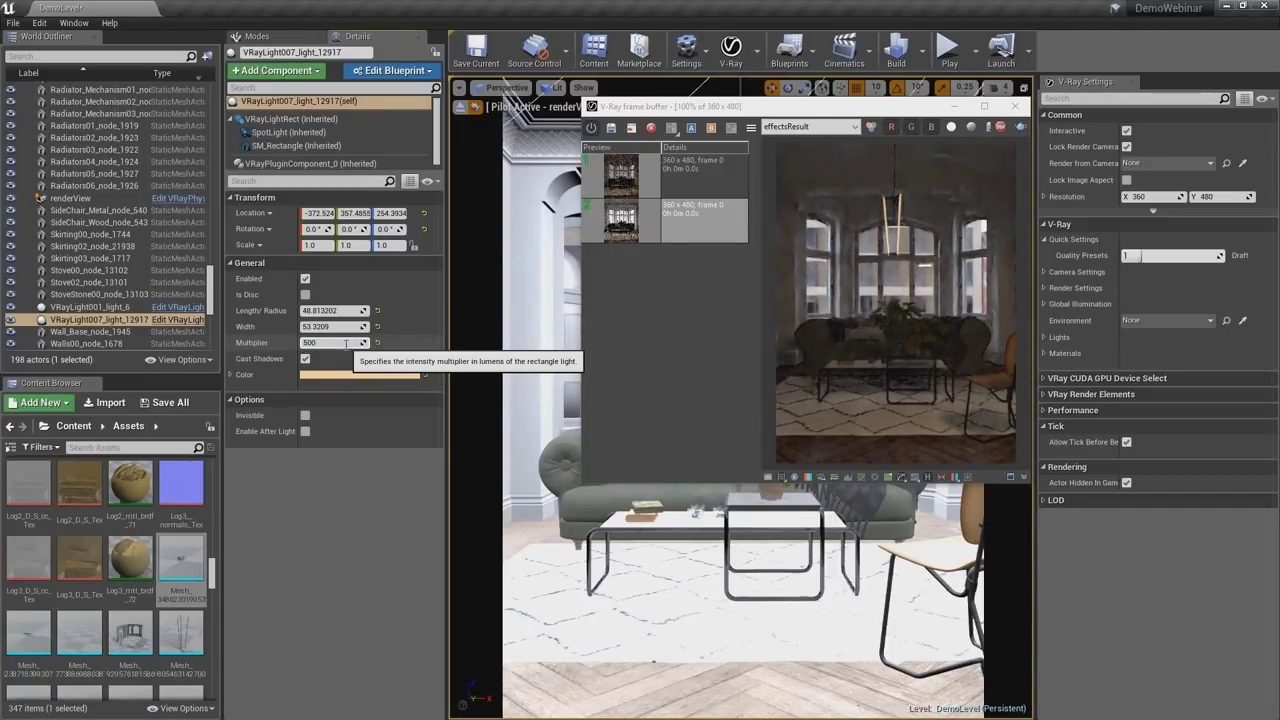
key(Return)
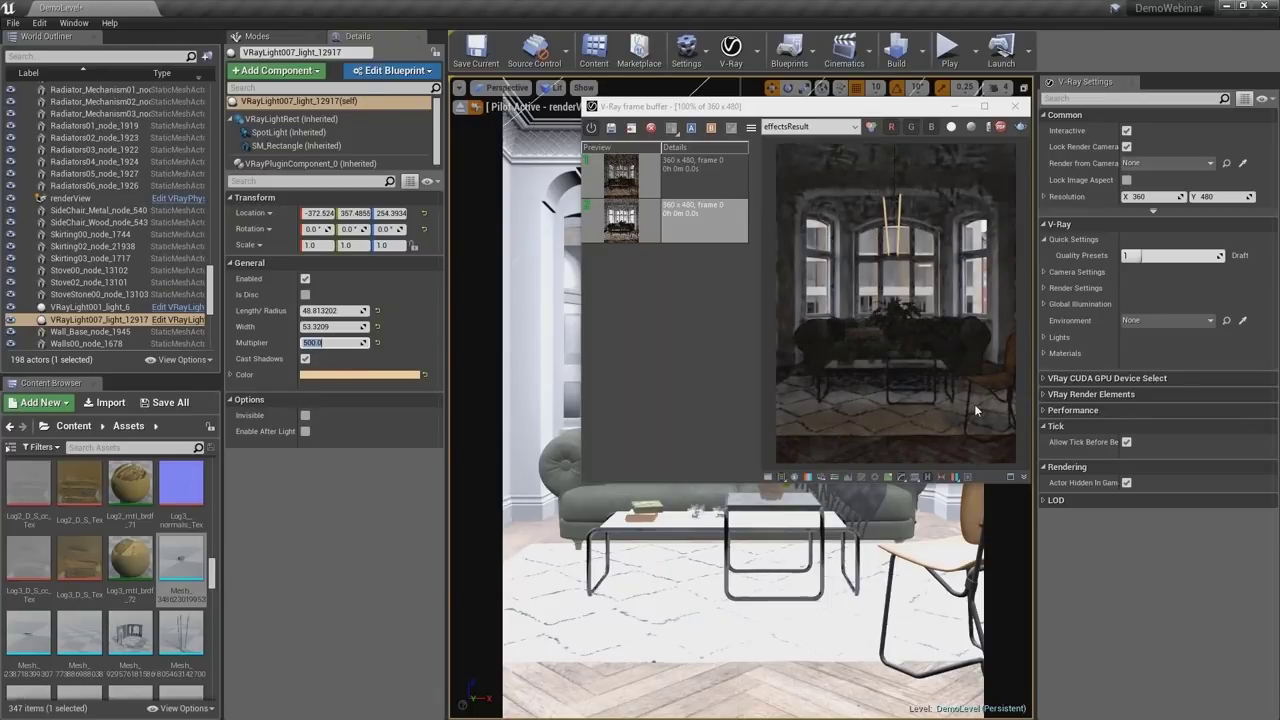
text(500)
key(Return)
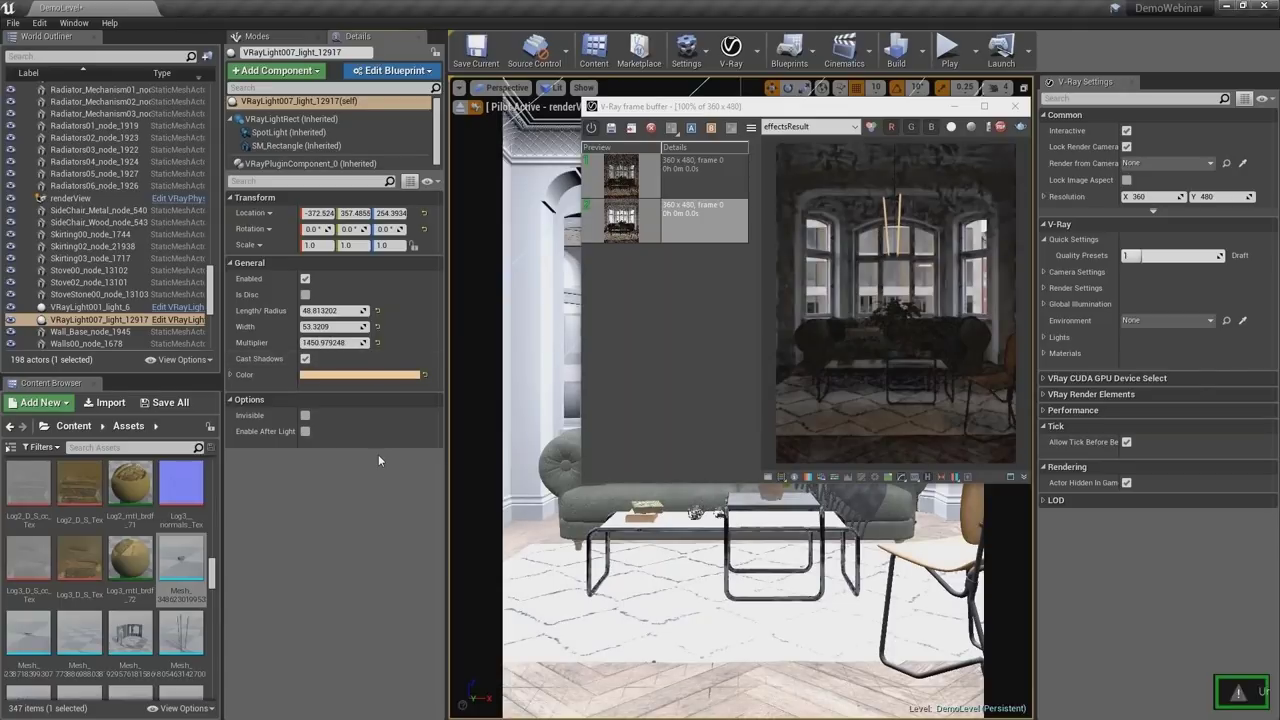
- Undo the Multiplier changes of the rectangle light and make sure the light is enabled
key(ctrl+z)
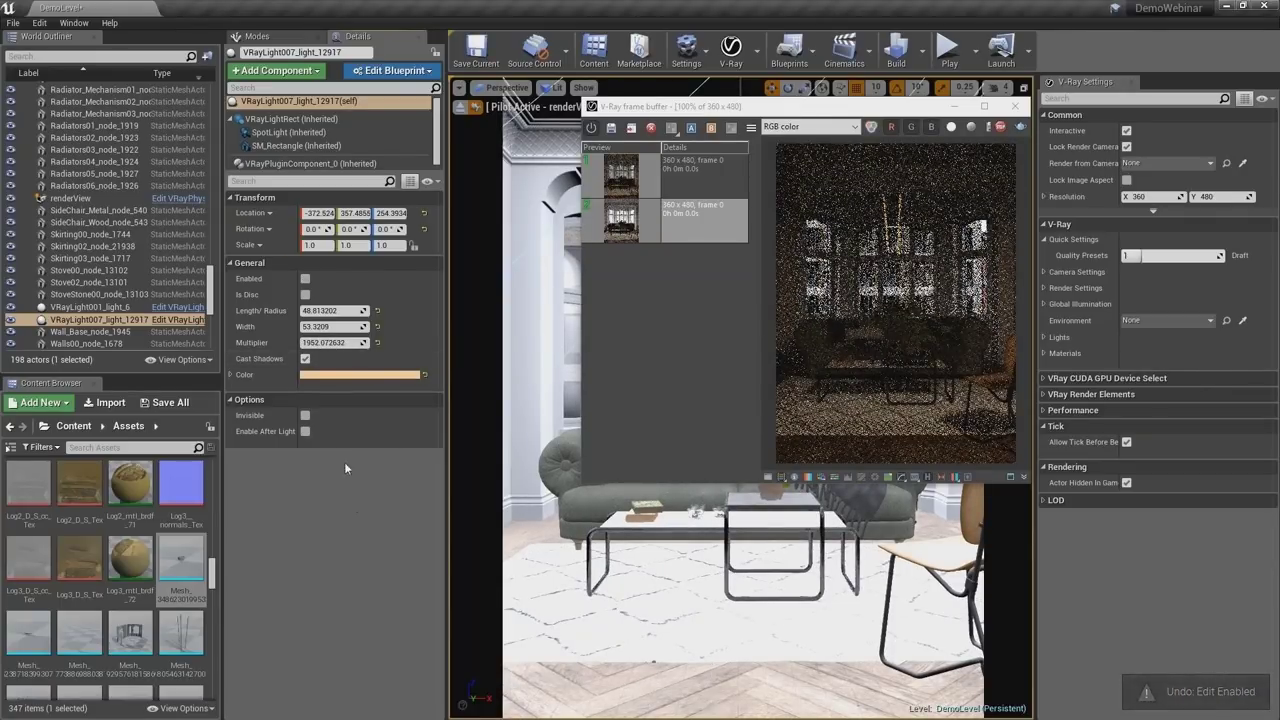
click(305, 279)
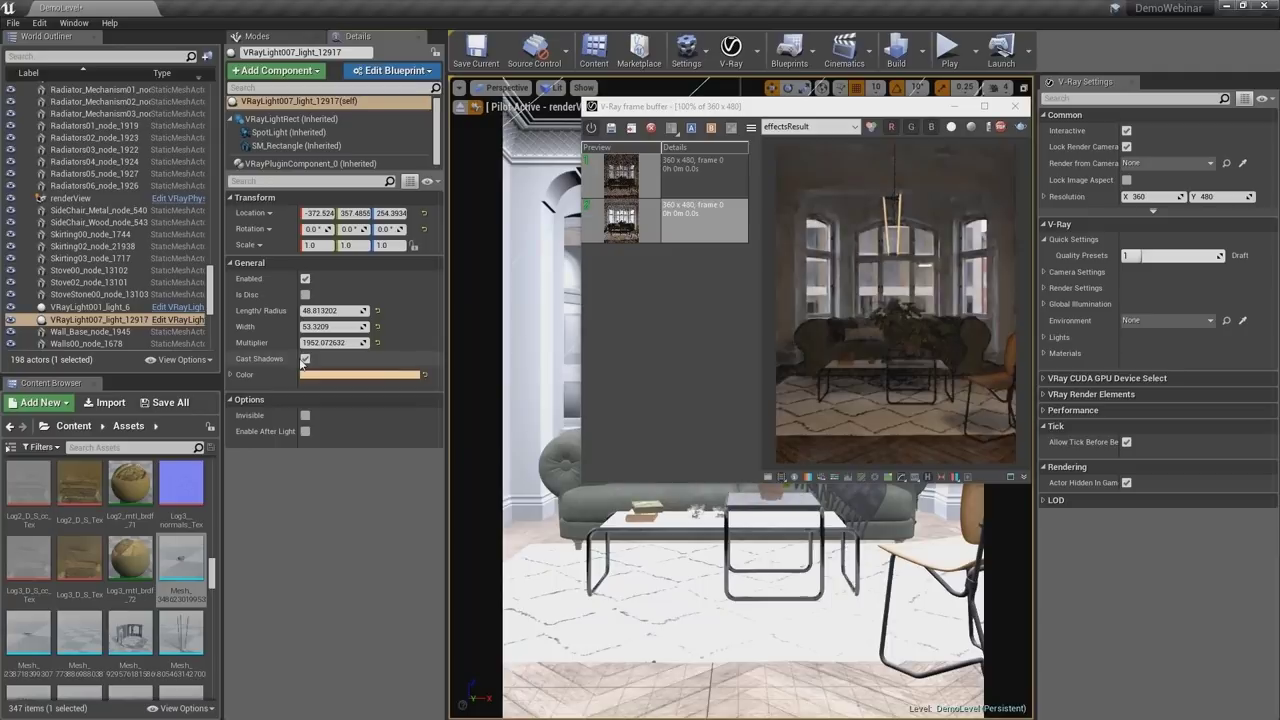
- Set the Intensity of the dome light VRayLight001 to 0.5
click(98, 307)
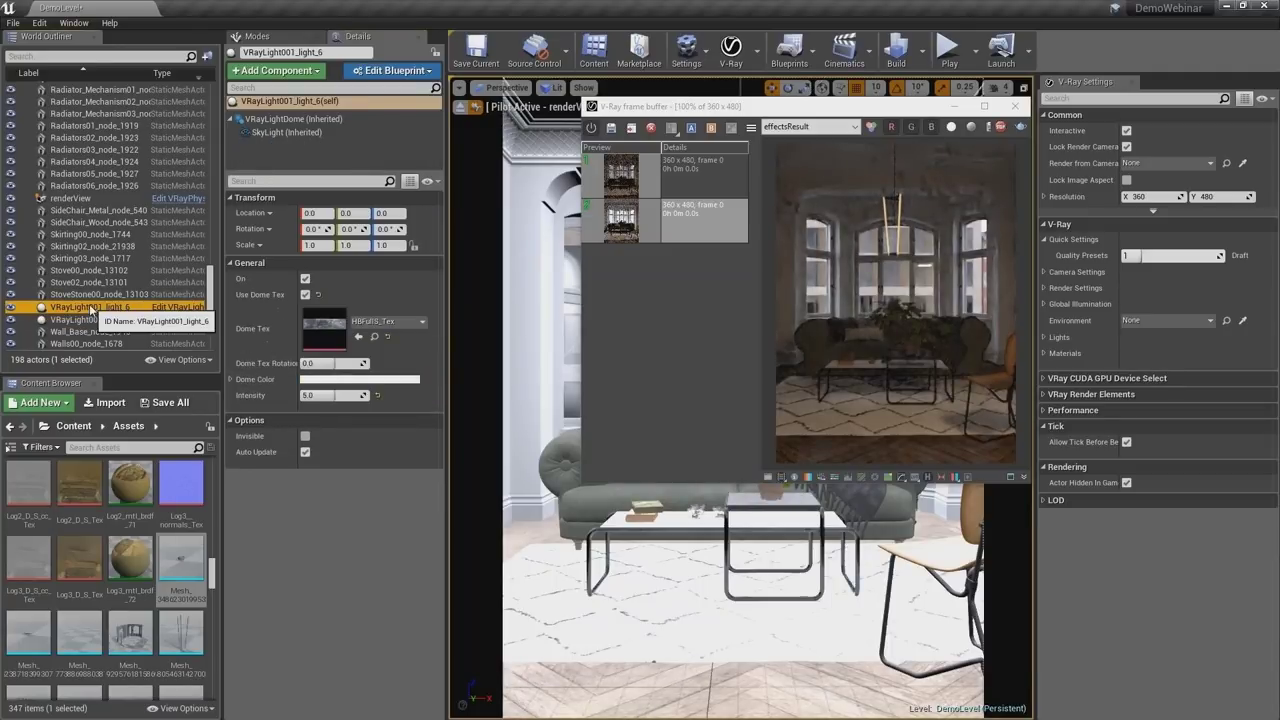
click(320, 395)
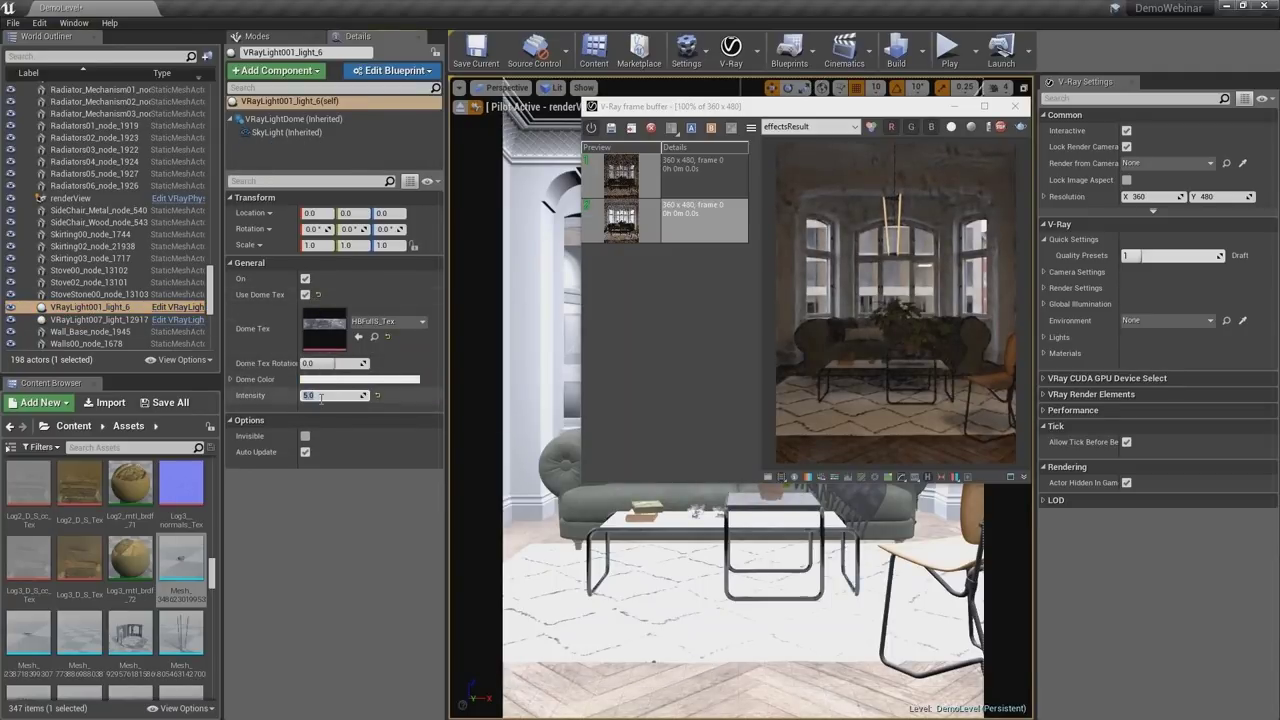
text(0.5)
key(Return)
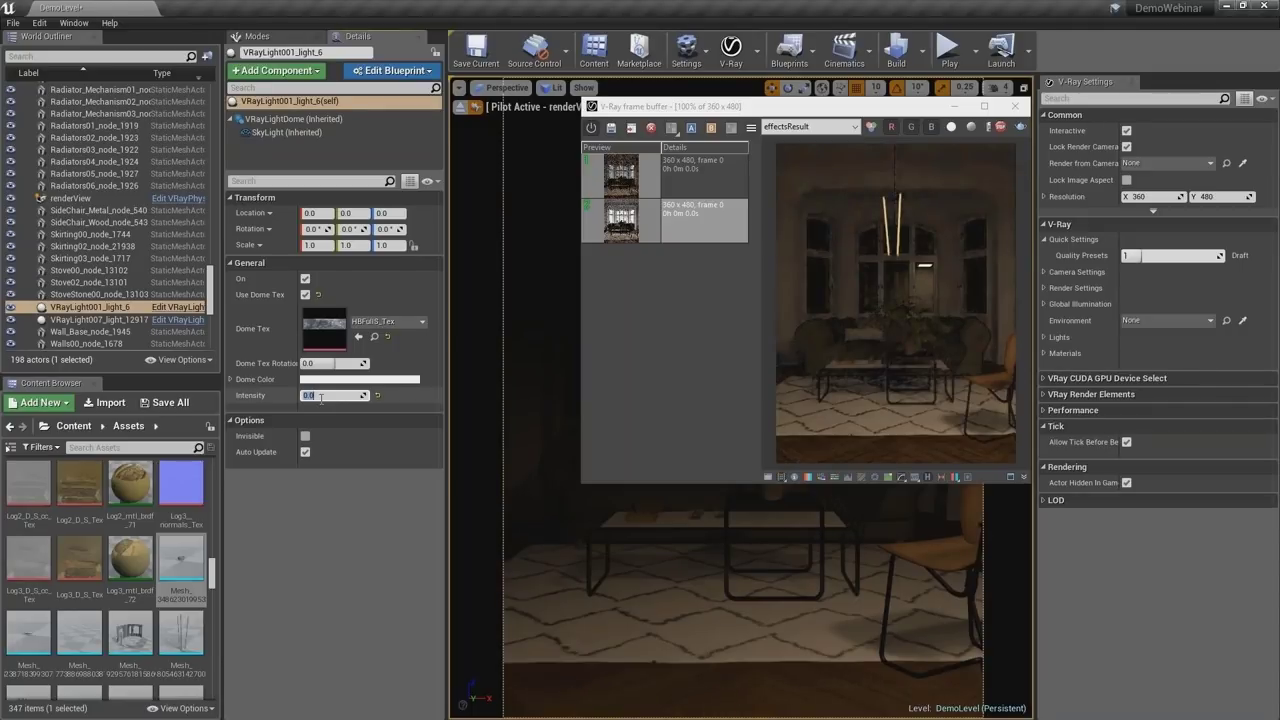
- Save the darker render to the frame buffer history and display its RGB color channel
click(623, 190)
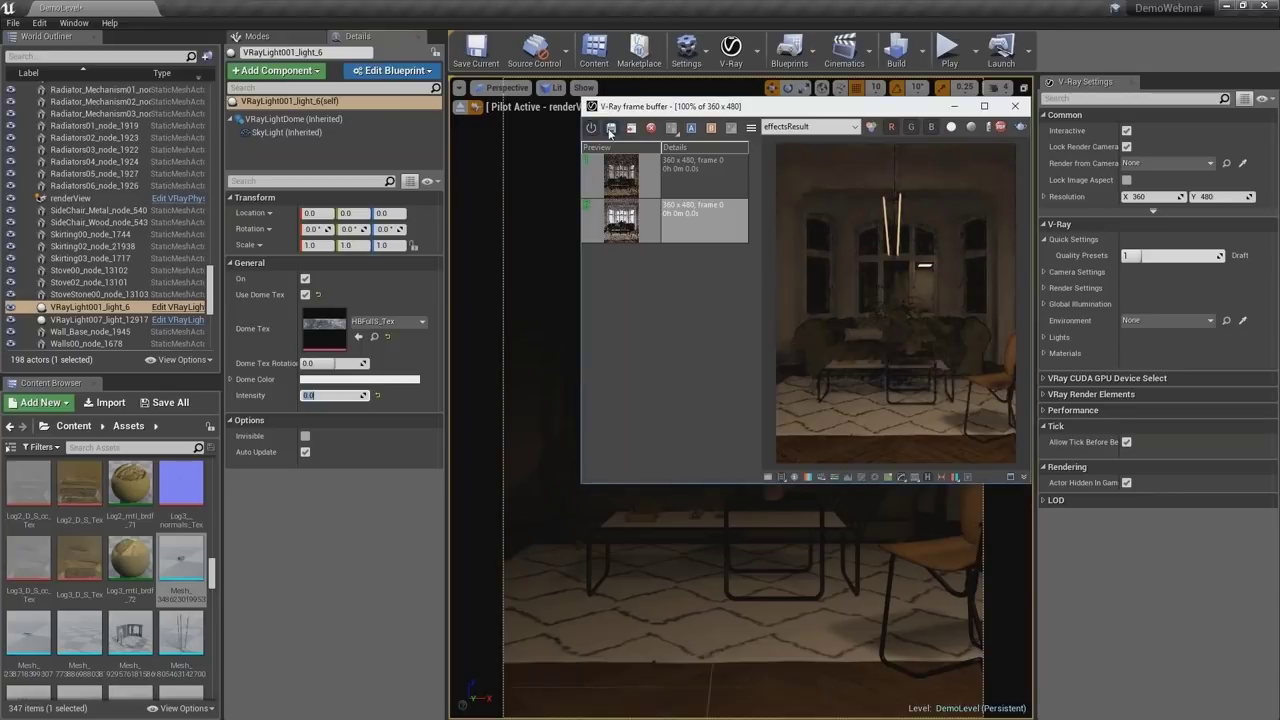
click(794, 127)
click(783, 148)
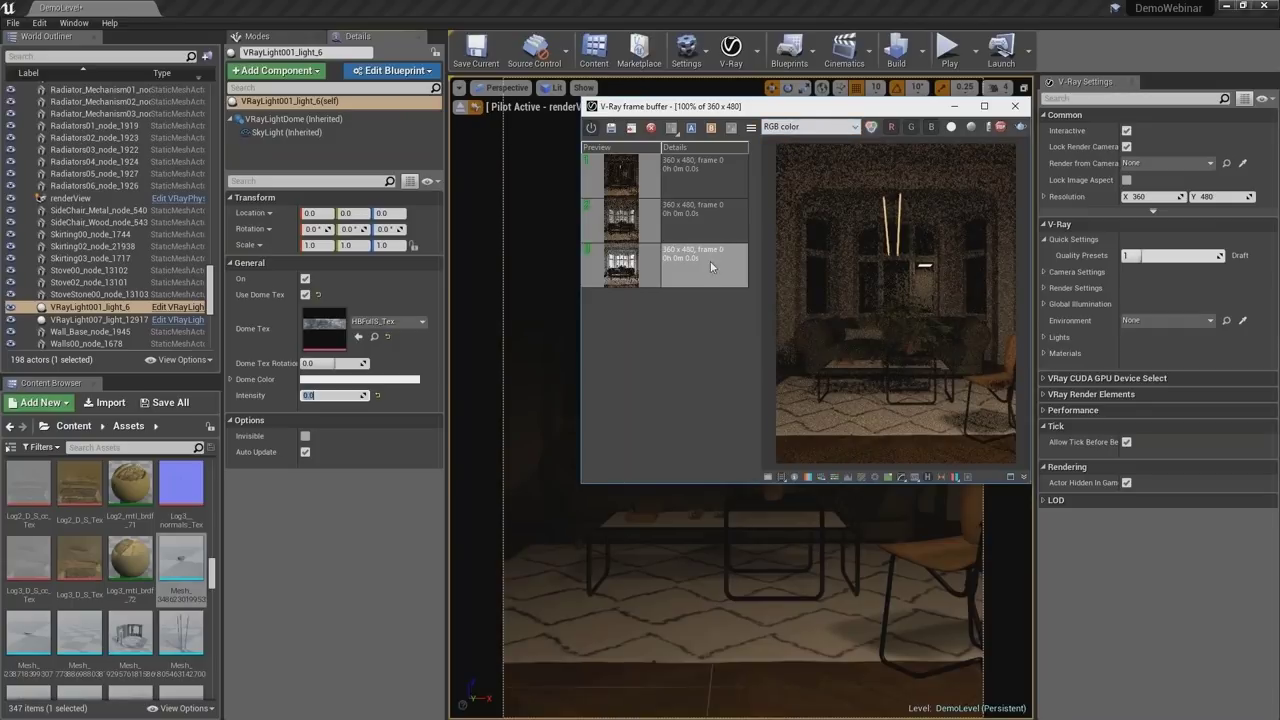
- Compare the saved renders in the frame buffer history against the current render in A/B view, and turn the comparison off
click(690, 130)
click(705, 215)
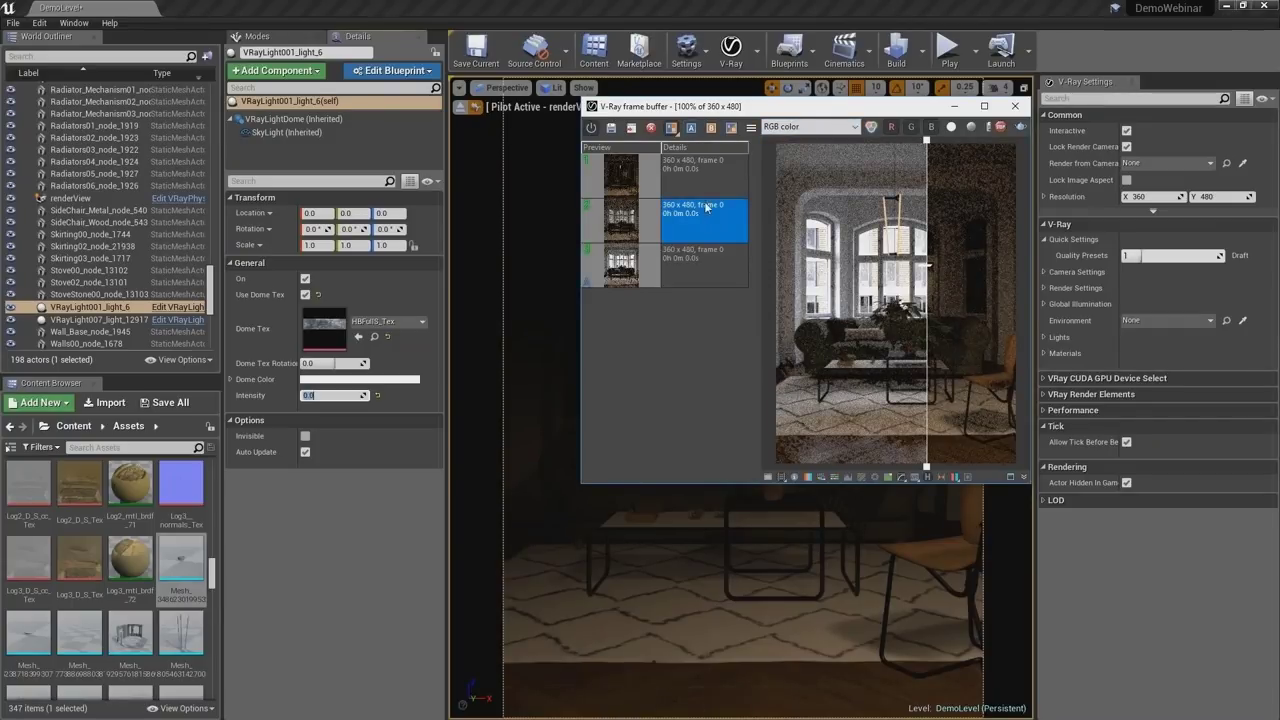
click(691, 130)
click(698, 178)
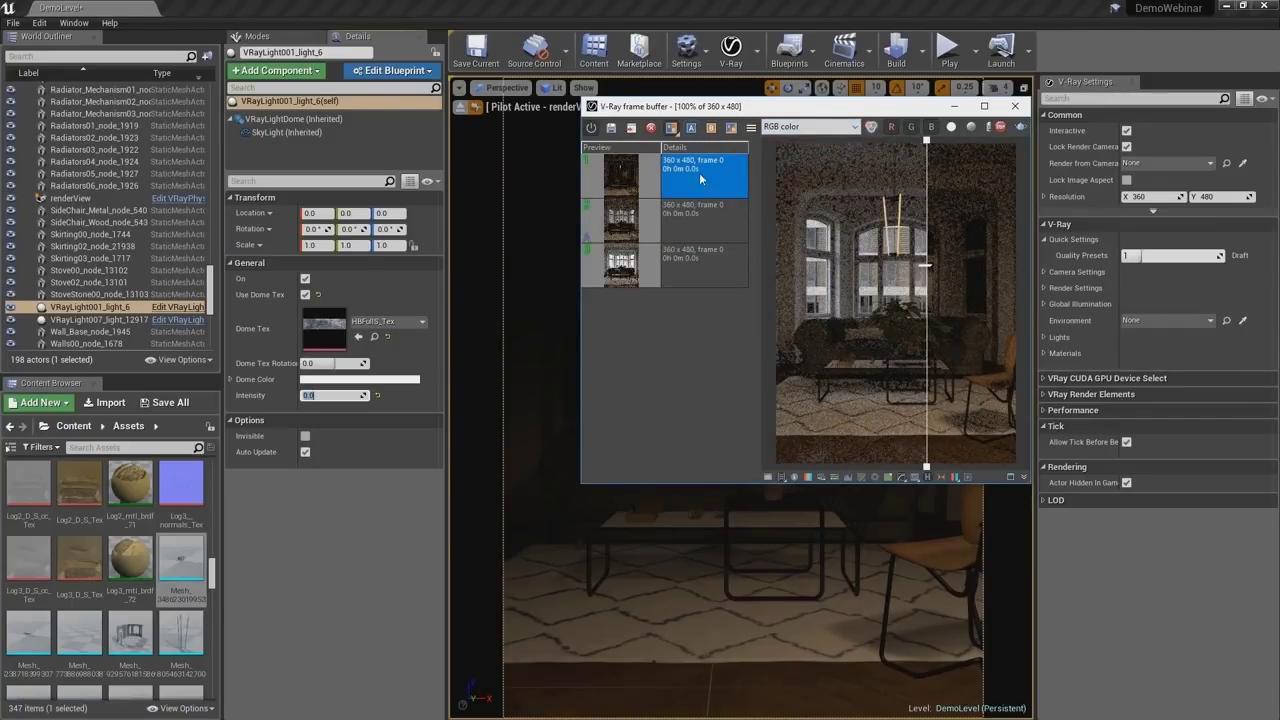
click(705, 215)
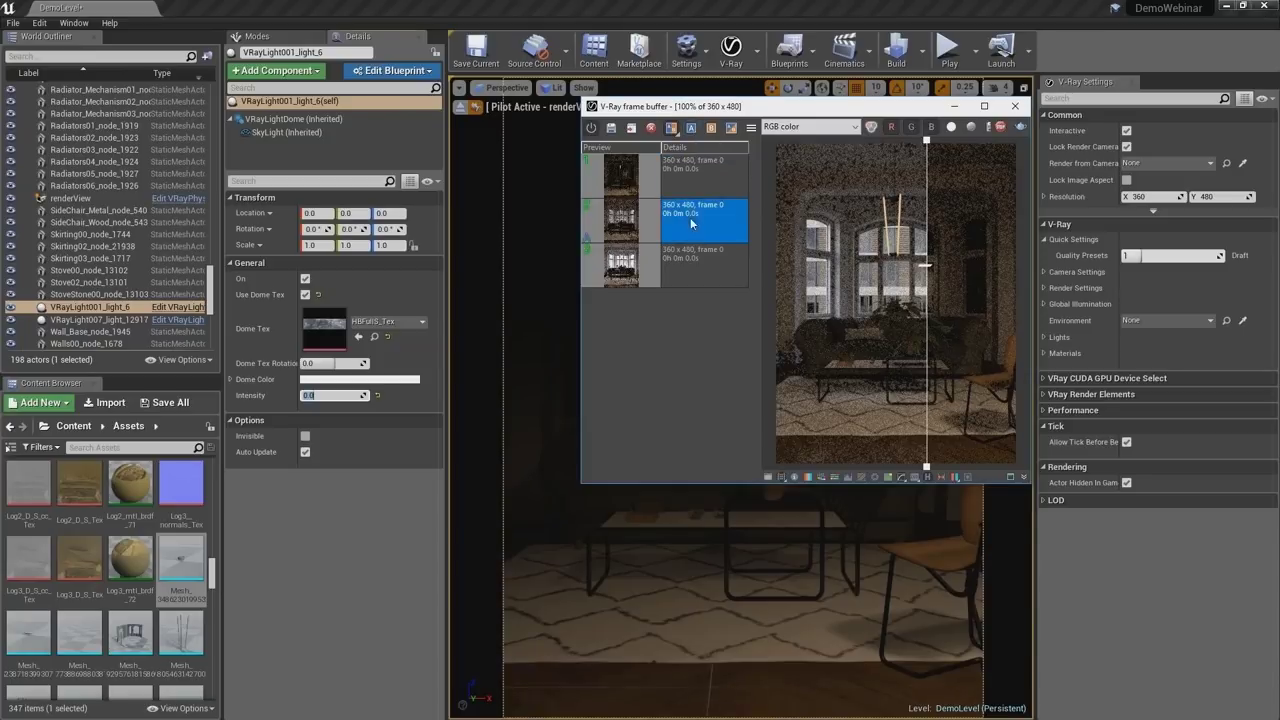
click(691, 130)
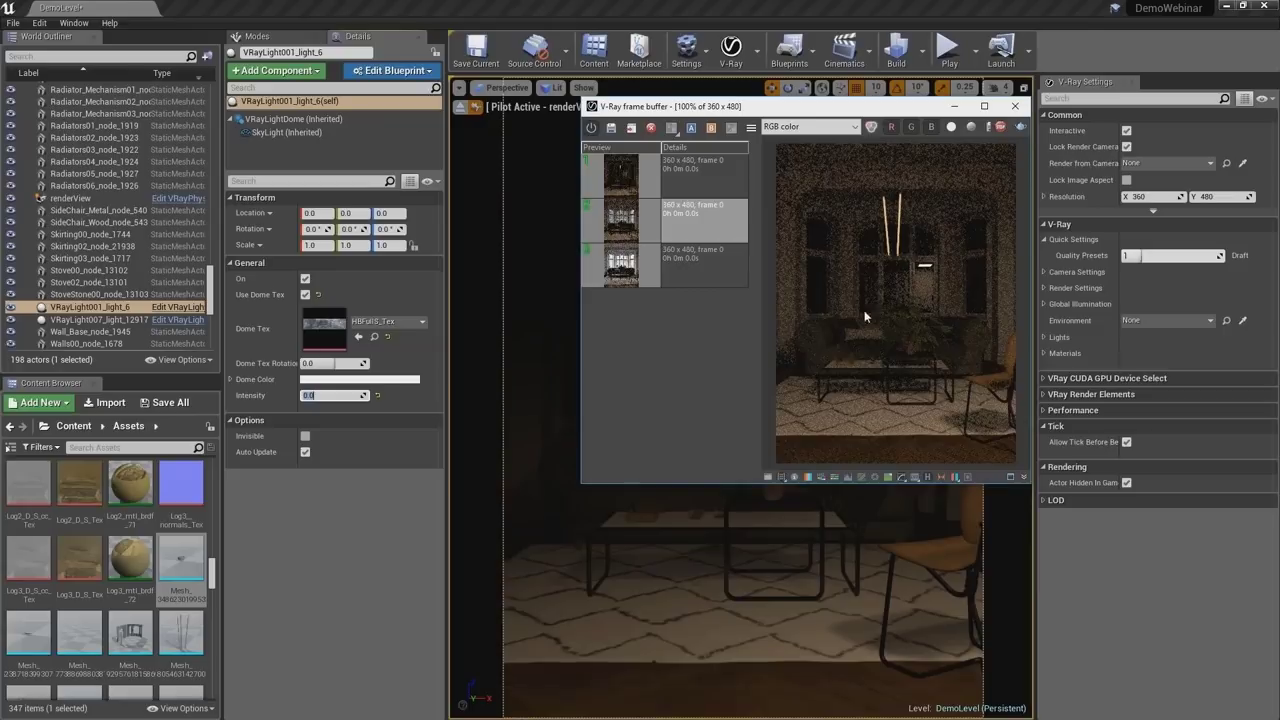
- Move the side chair across the room to the front left of the rug, clear of the coffee table
click(947, 548)
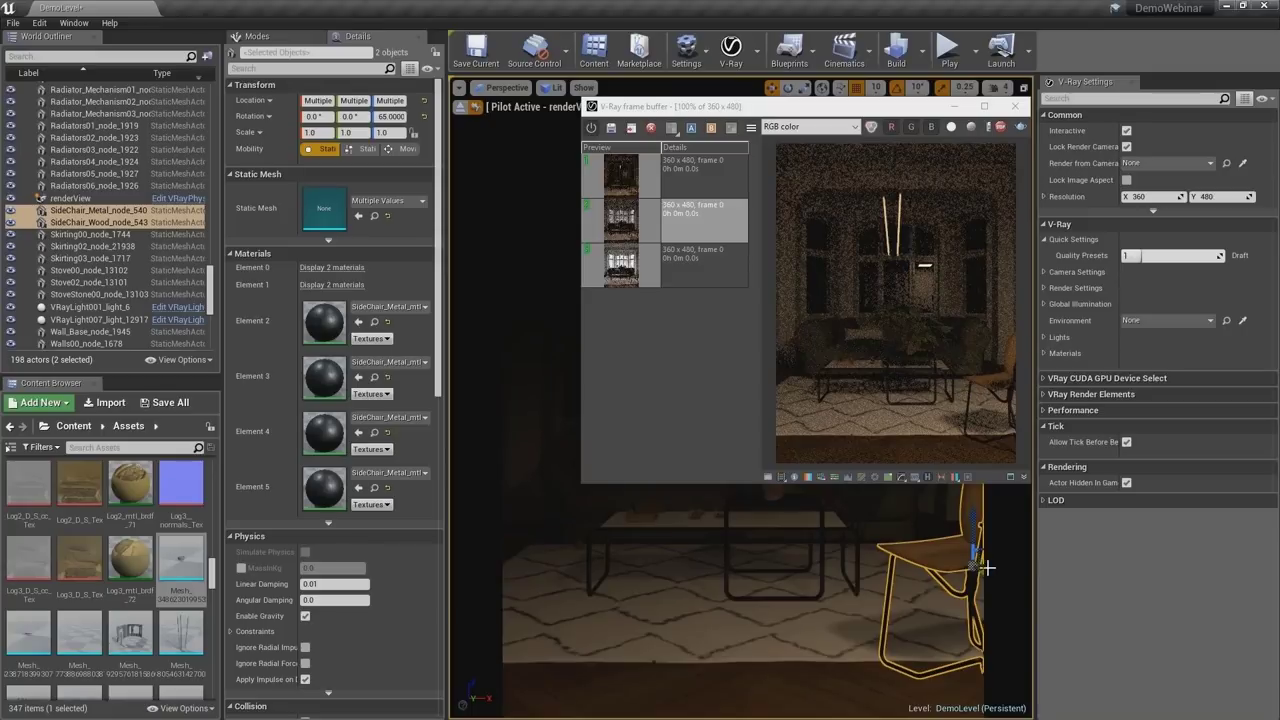
drag(977, 564, 945, 565)
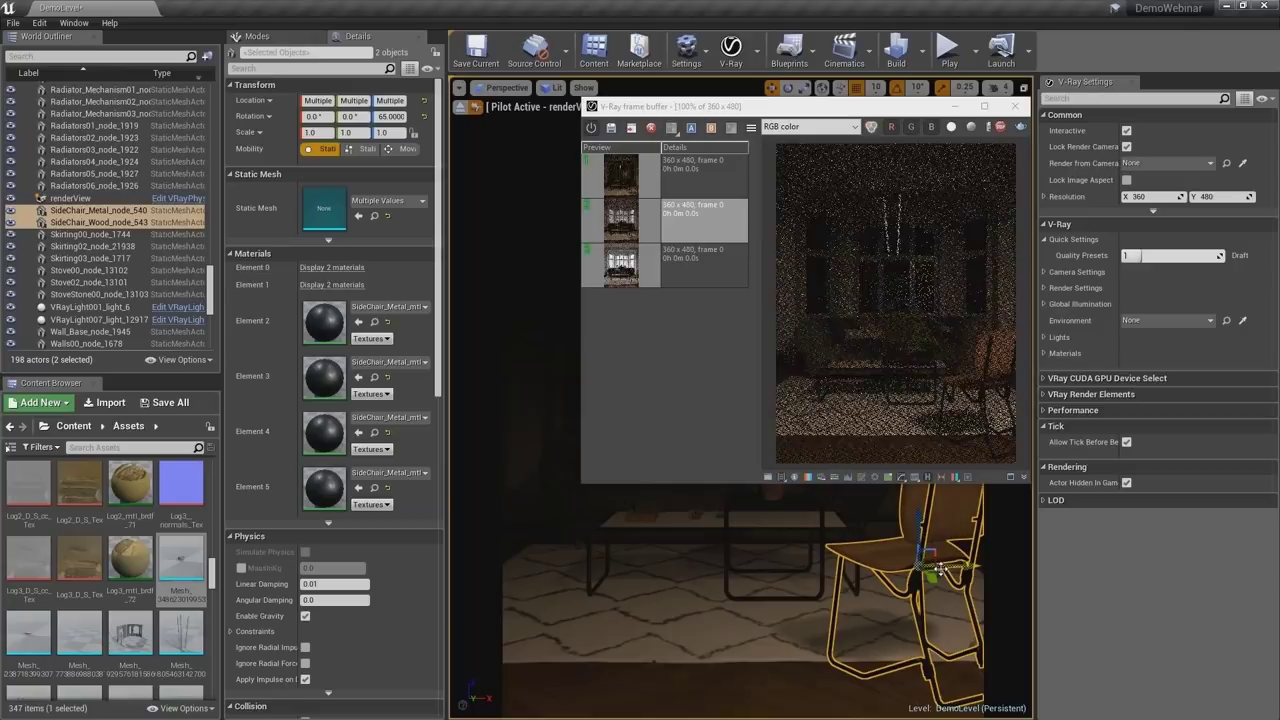
drag(968, 566, 928, 570)
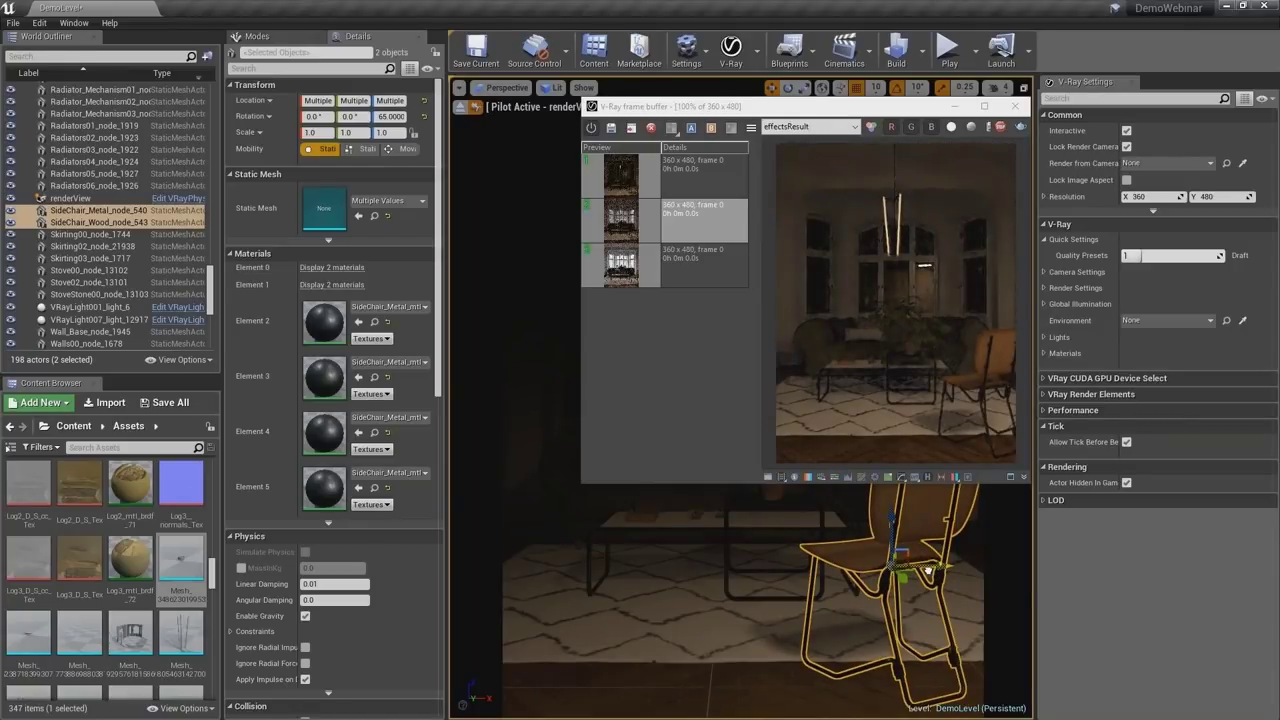
drag(928, 570, 615, 585)
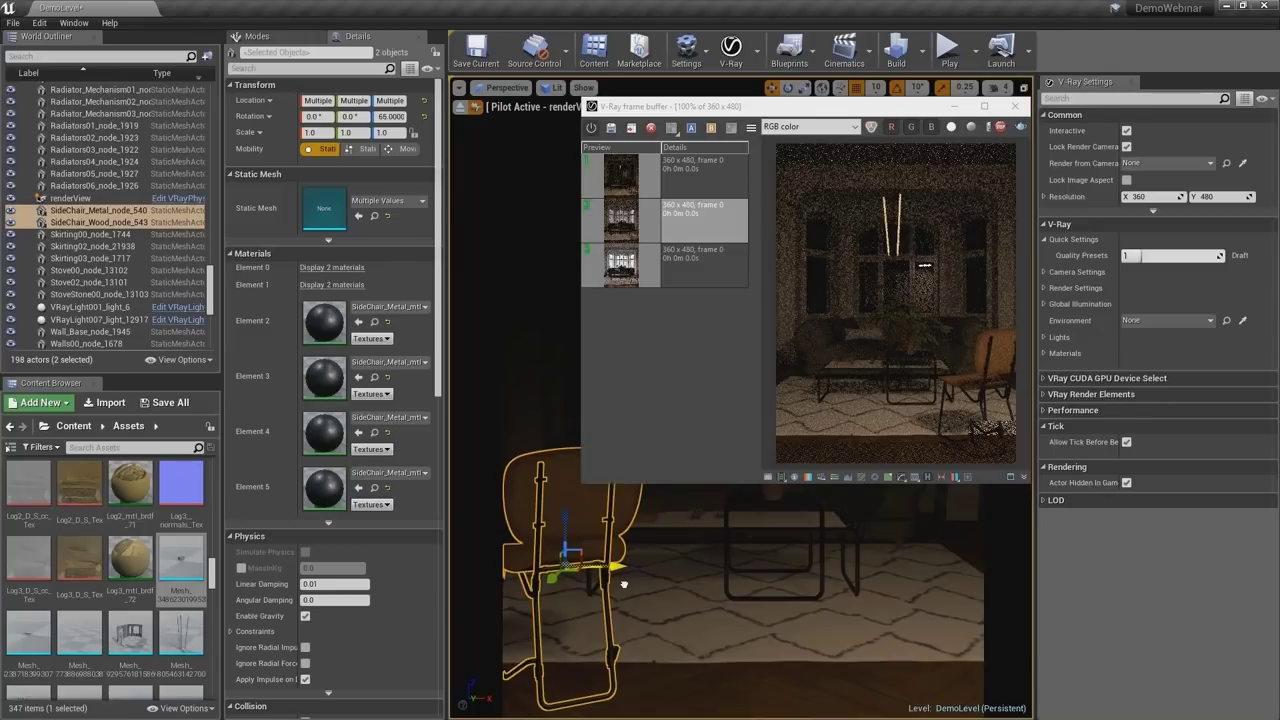
drag(623, 584, 663, 572)
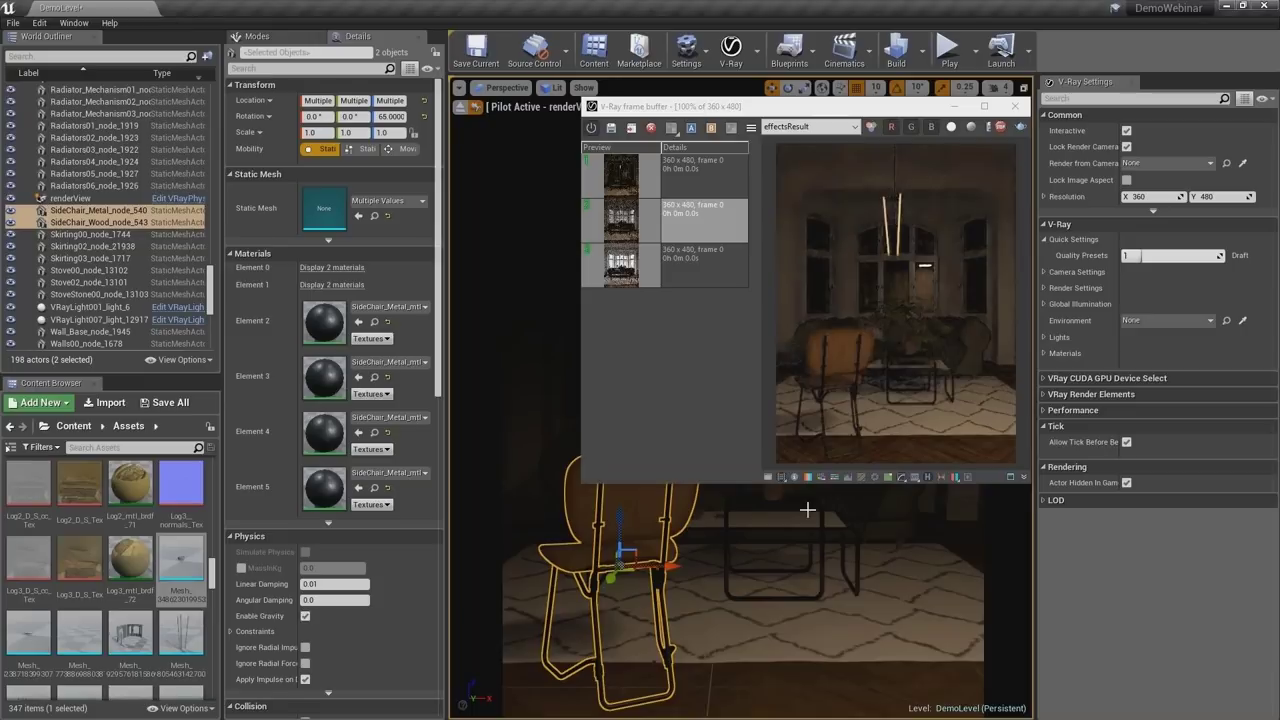
- Rotate the side chair about its vertical axis to -135° so its seat faces the coffee table
key(e)
drag(700, 510, 700, 570)
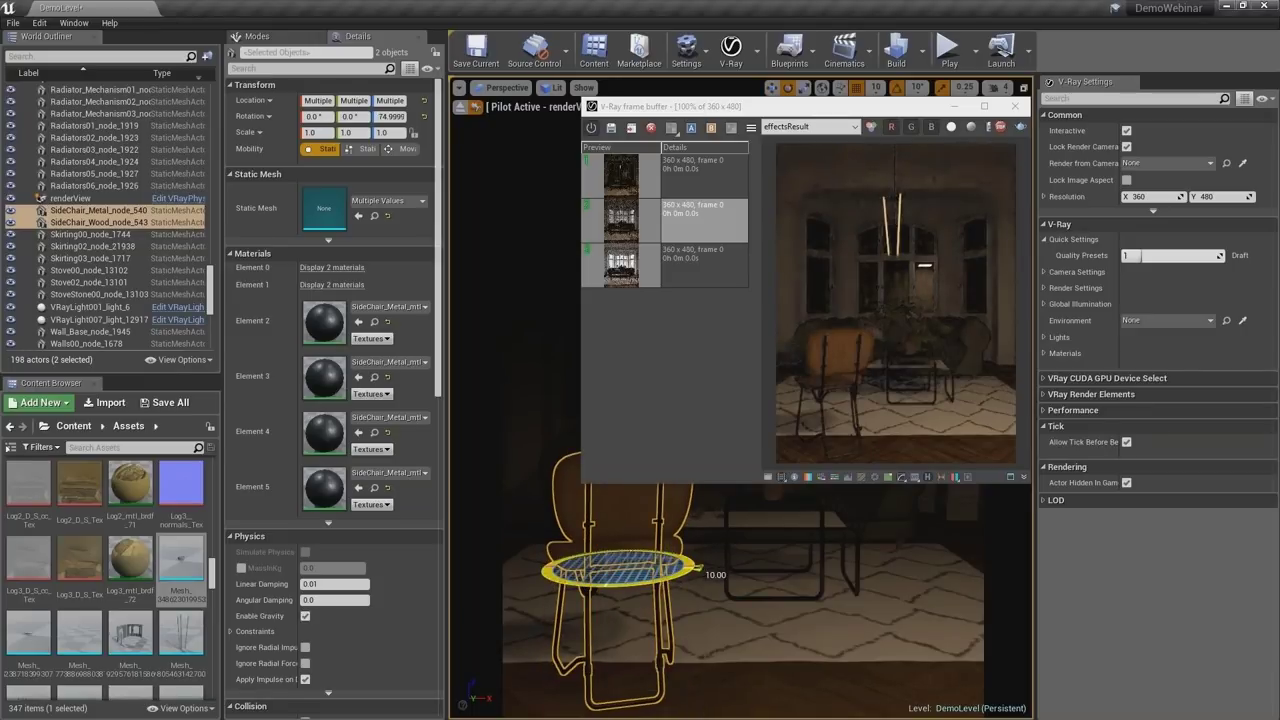
drag(700, 570, 677, 578)
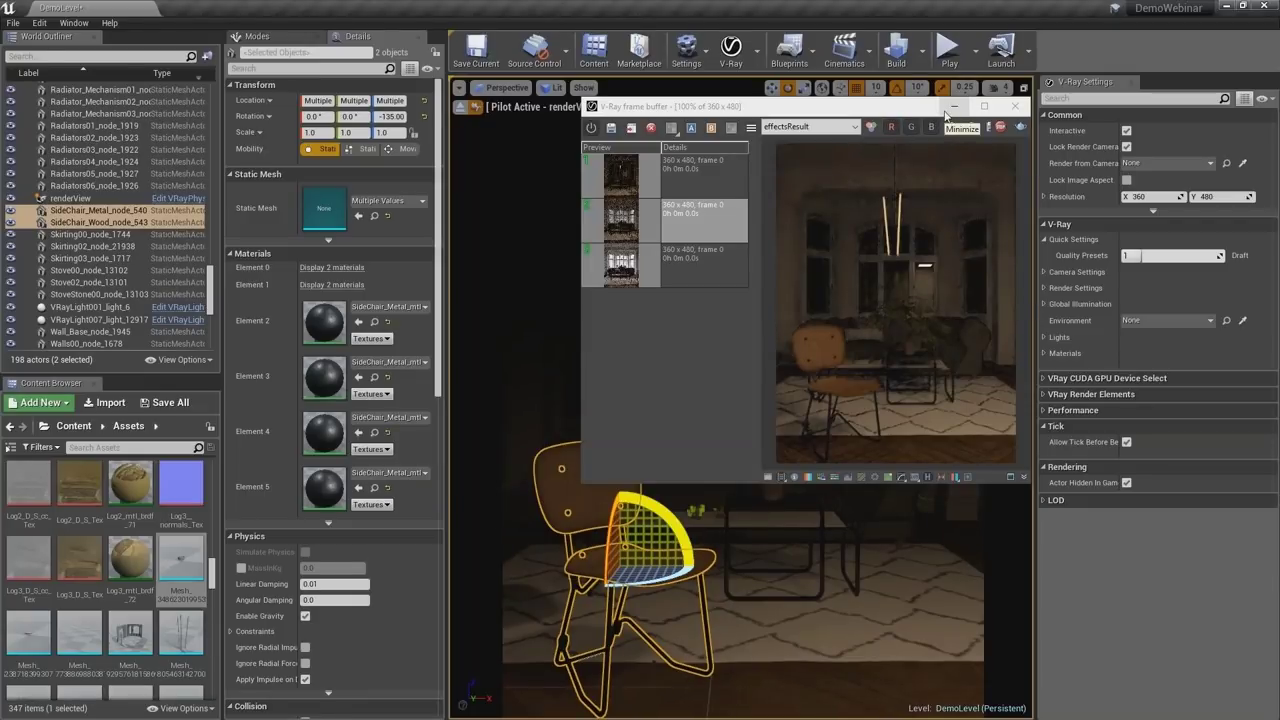
- Open the side chair's wood material, set its diffuse texture amount to 0 and enable the DiffuseColor parameter
click(590, 498)
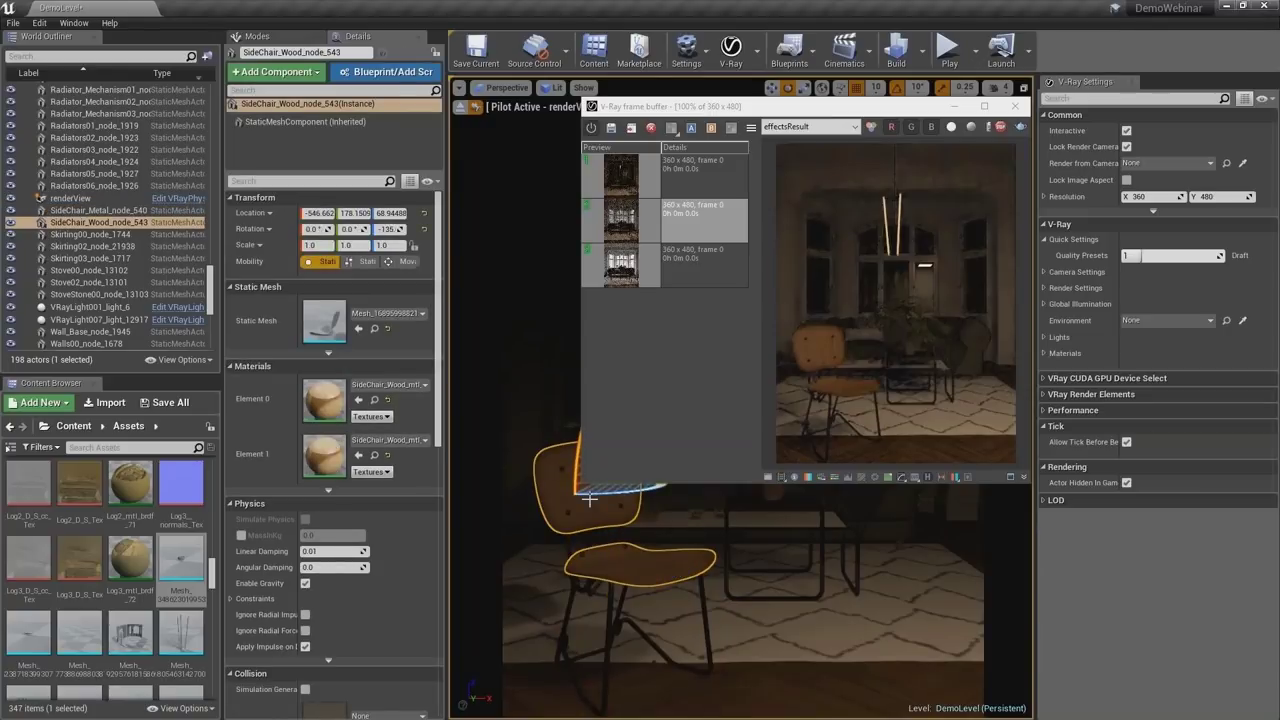
double_click(328, 405)
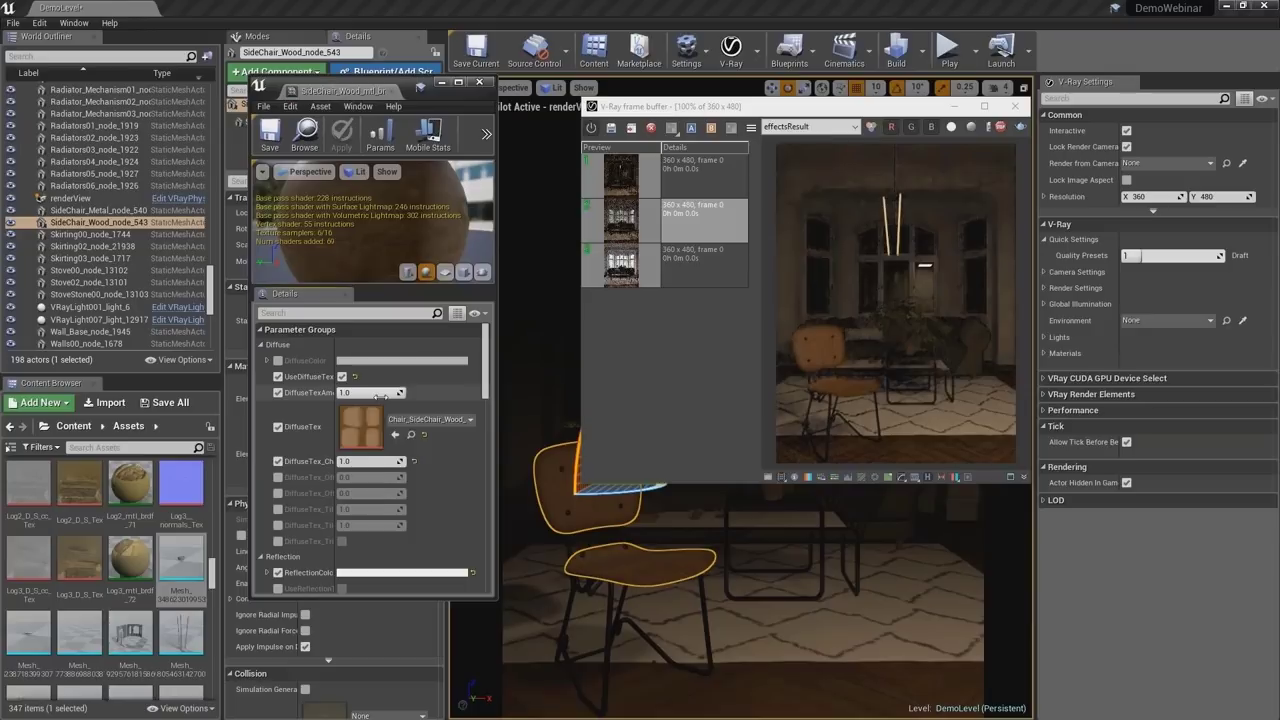
click(352, 393)
text(0)
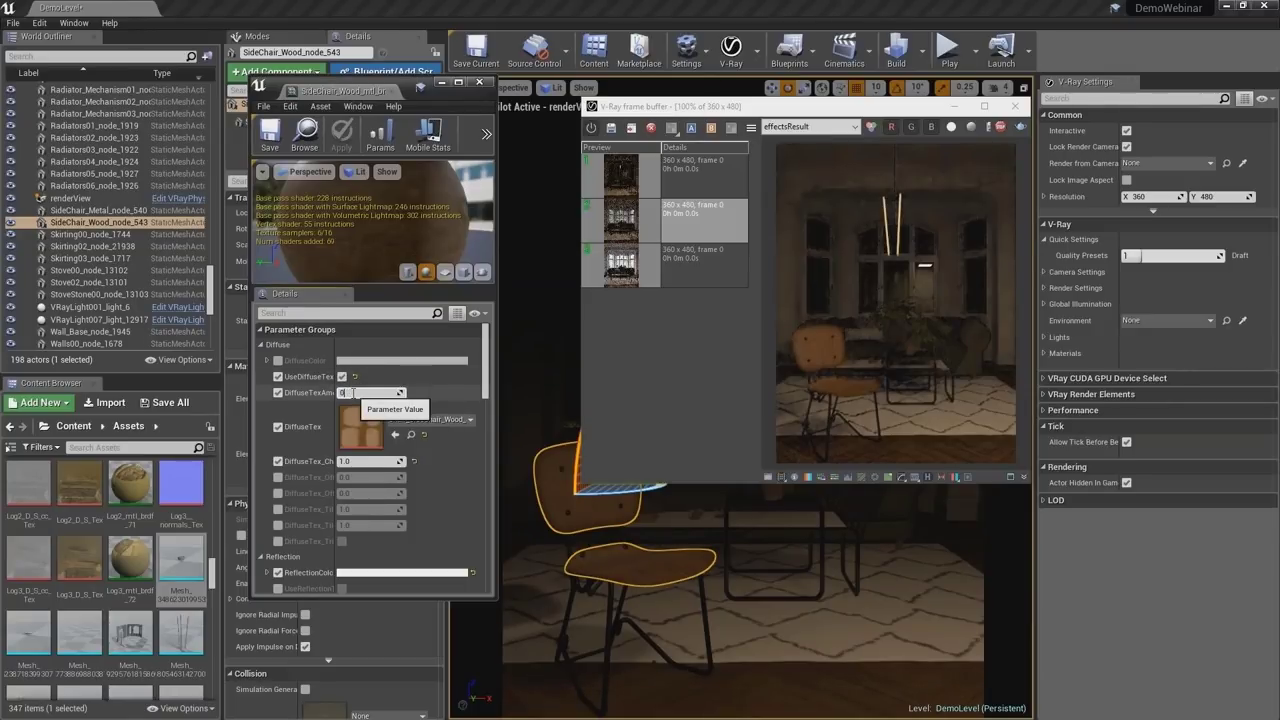
key(Return)
click(278, 361)
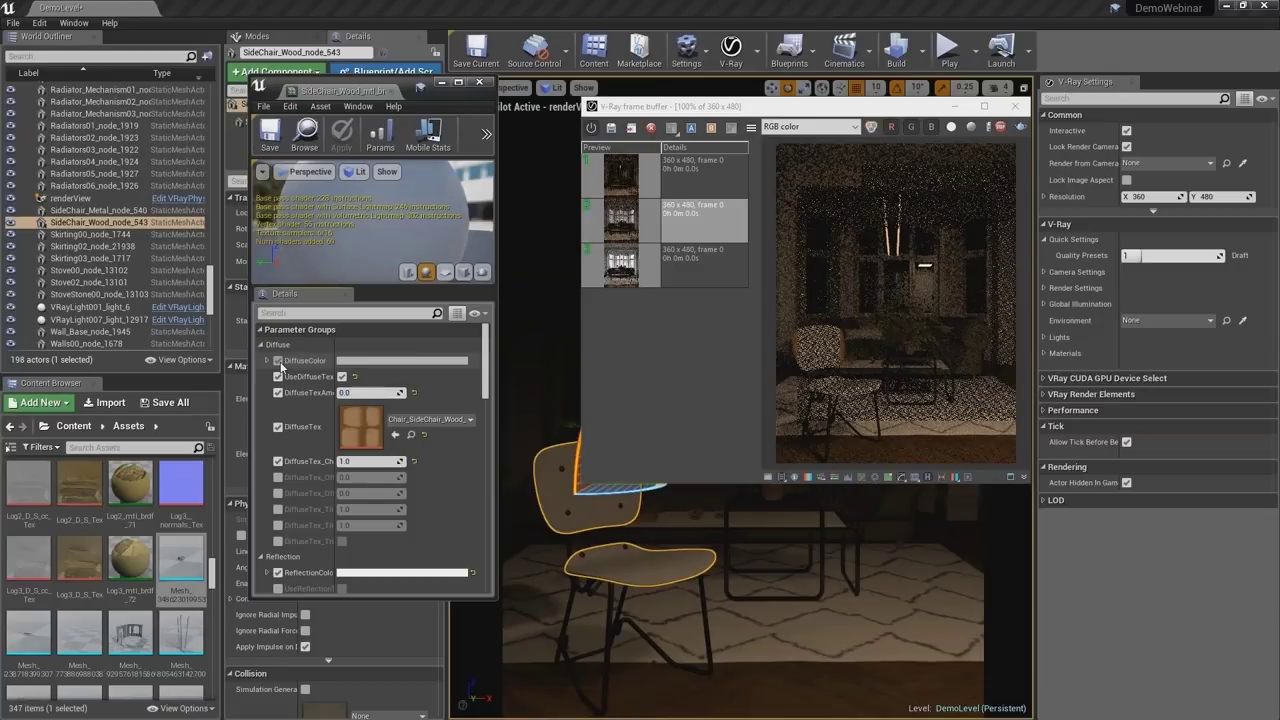
- Set the chair material's DiffuseColor to saturated yellow (Hex sRGB CBBF00FF) and save the yellow-chair render to the history
click(385, 362)
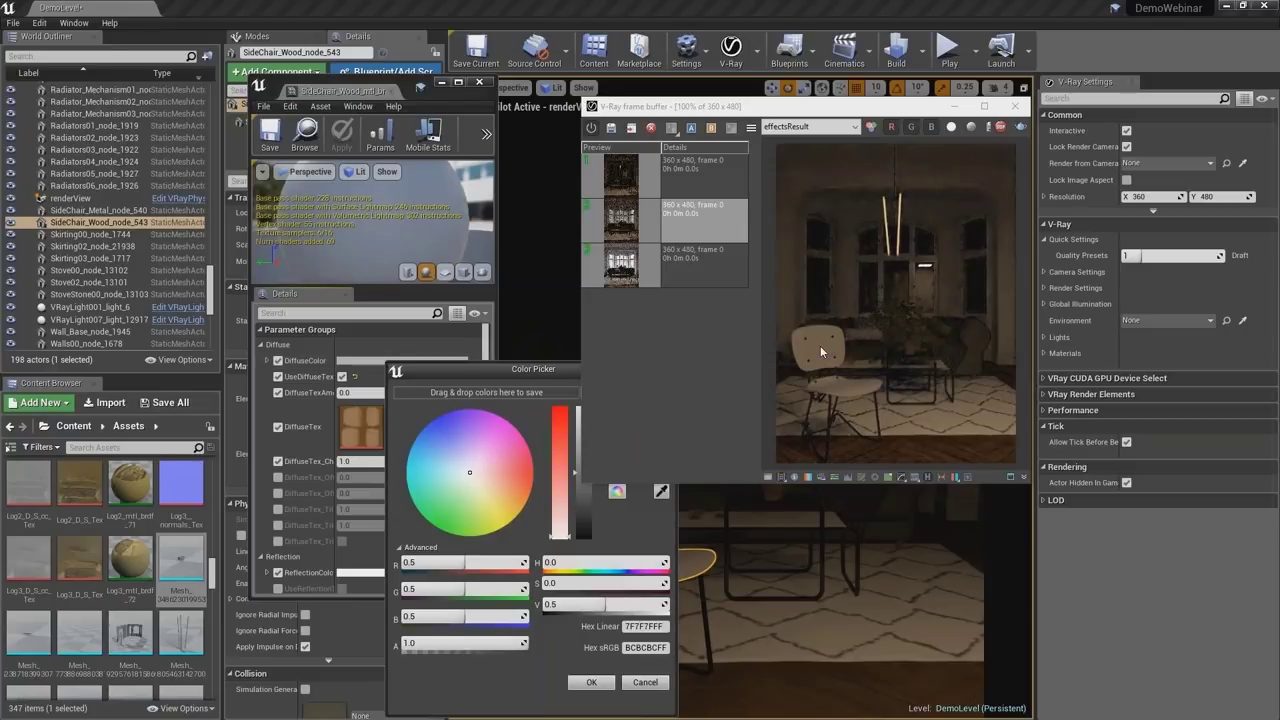
click(488, 502)
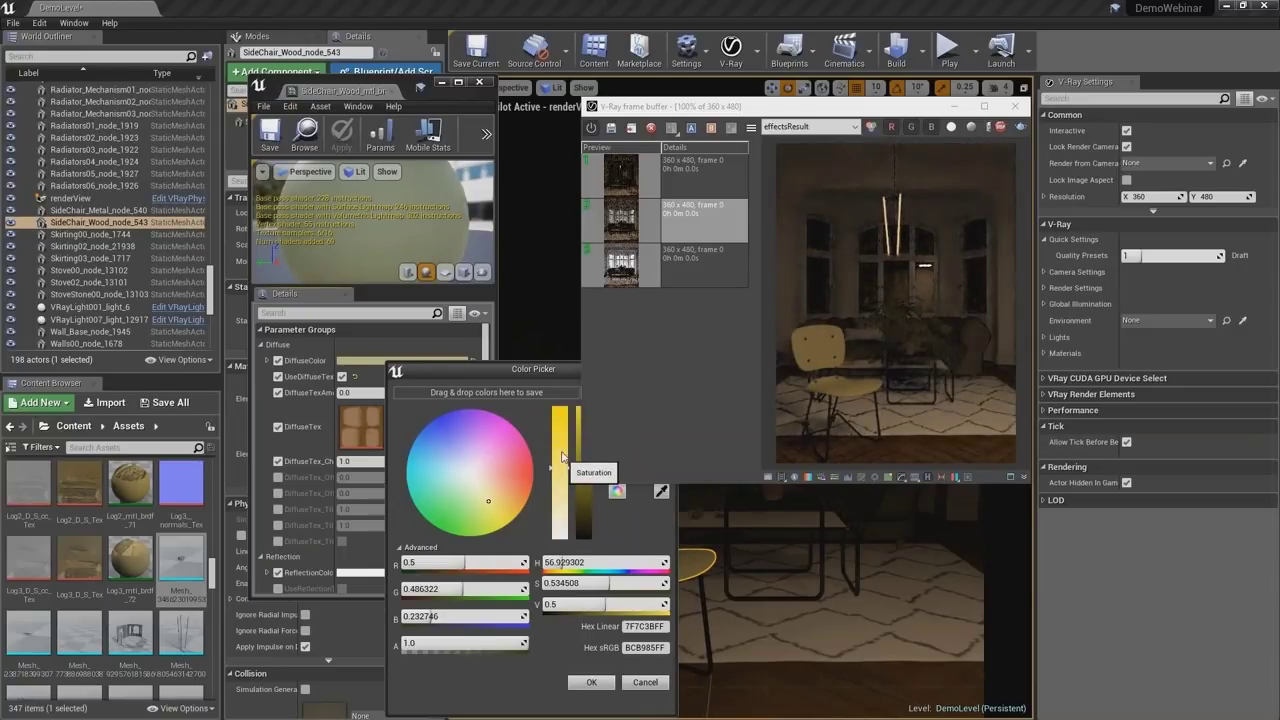
drag(576, 462, 577, 472)
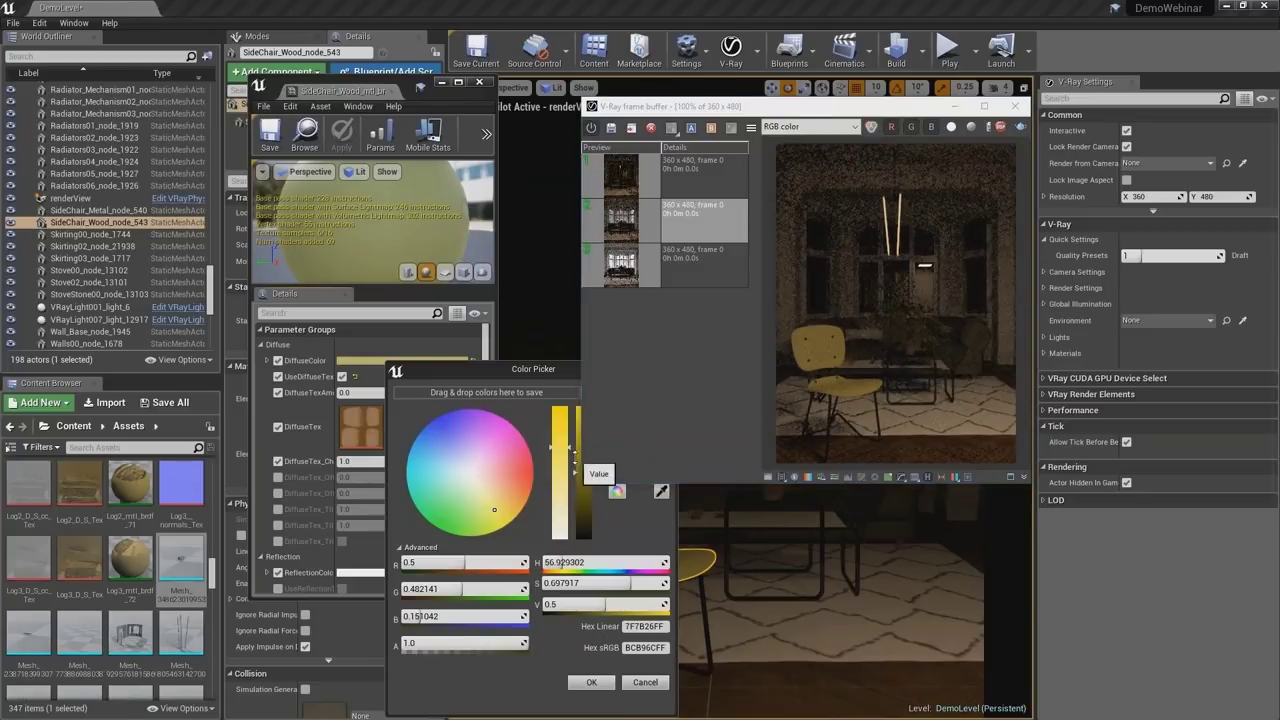
click(576, 462)
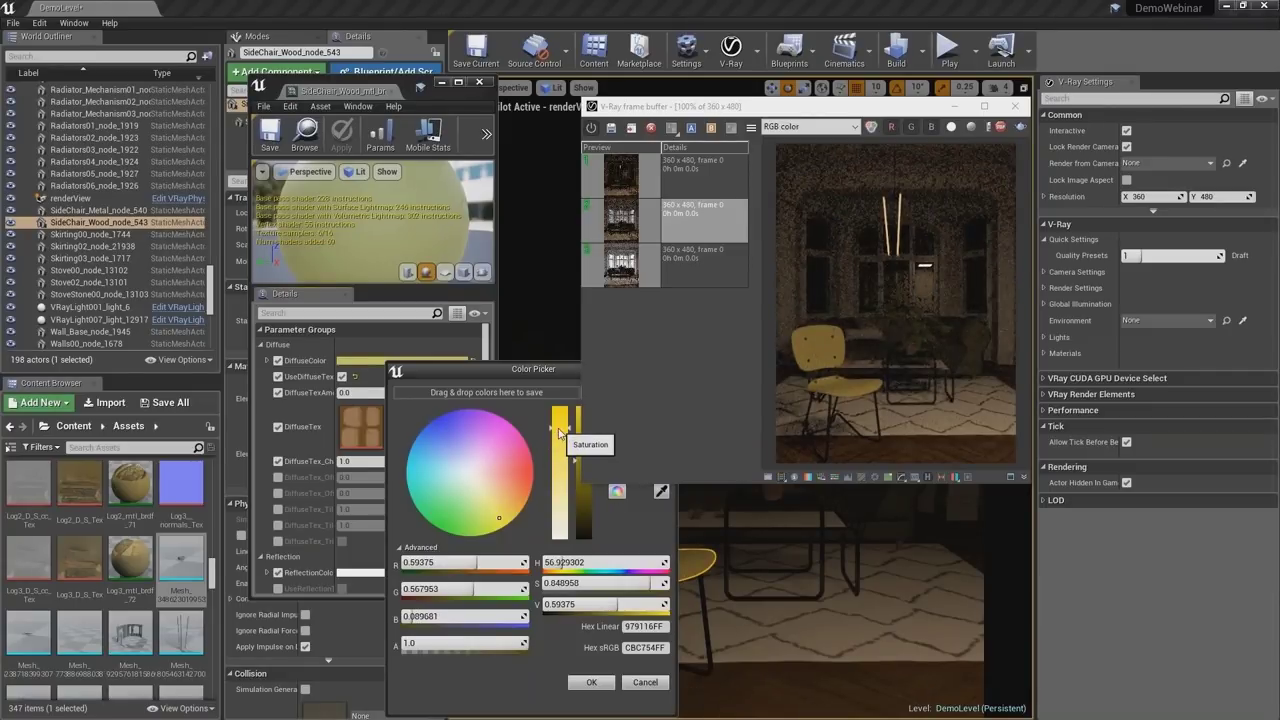
click(559, 428)
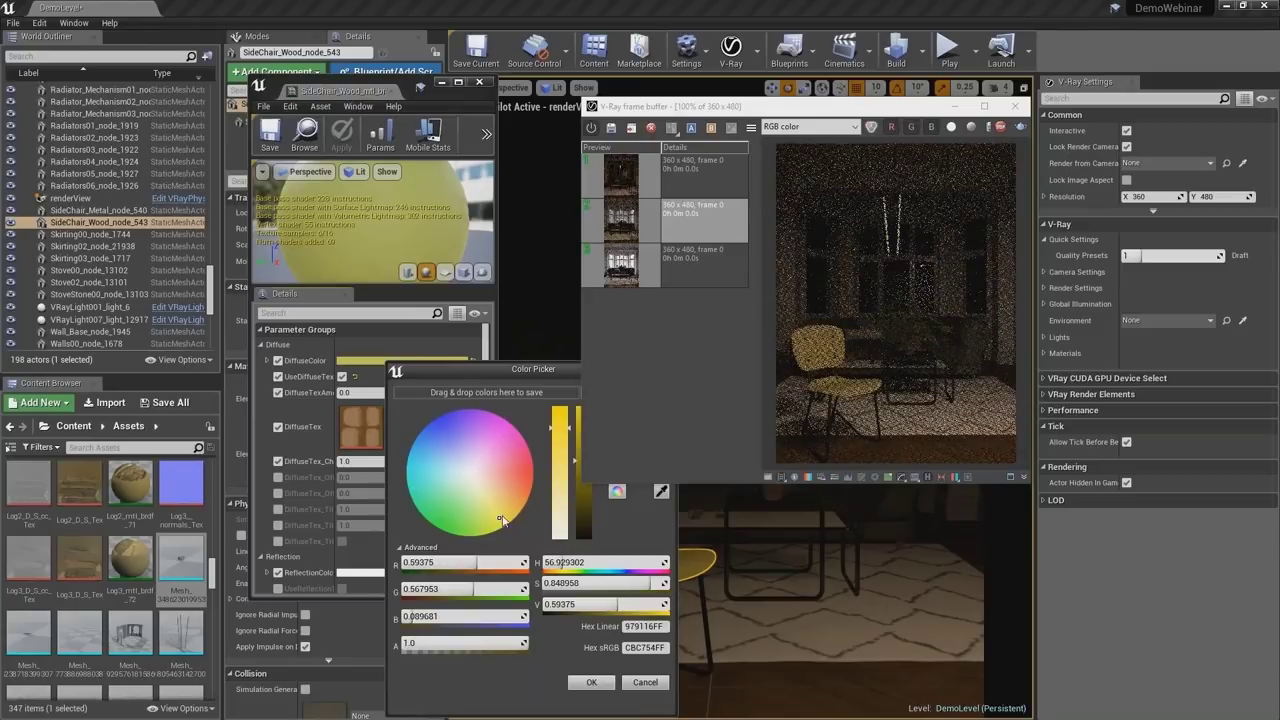
drag(502, 520, 513, 527)
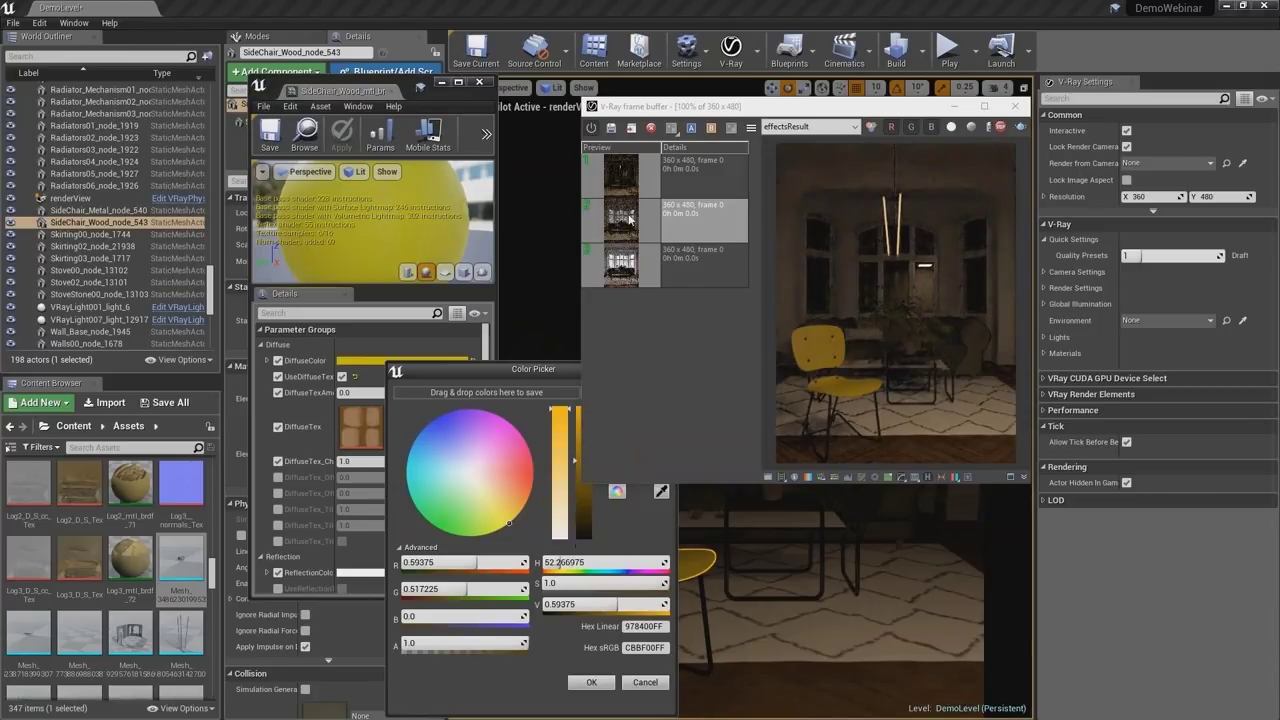
click(758, 270)
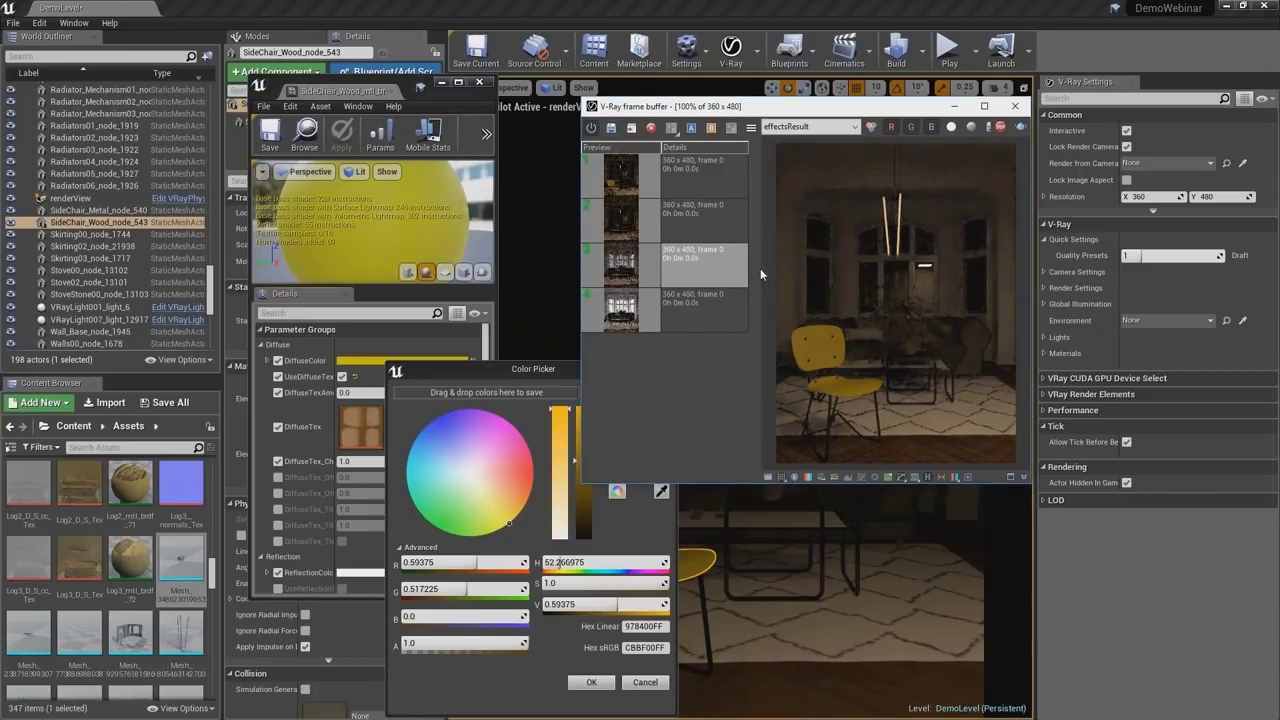
click(591, 682)
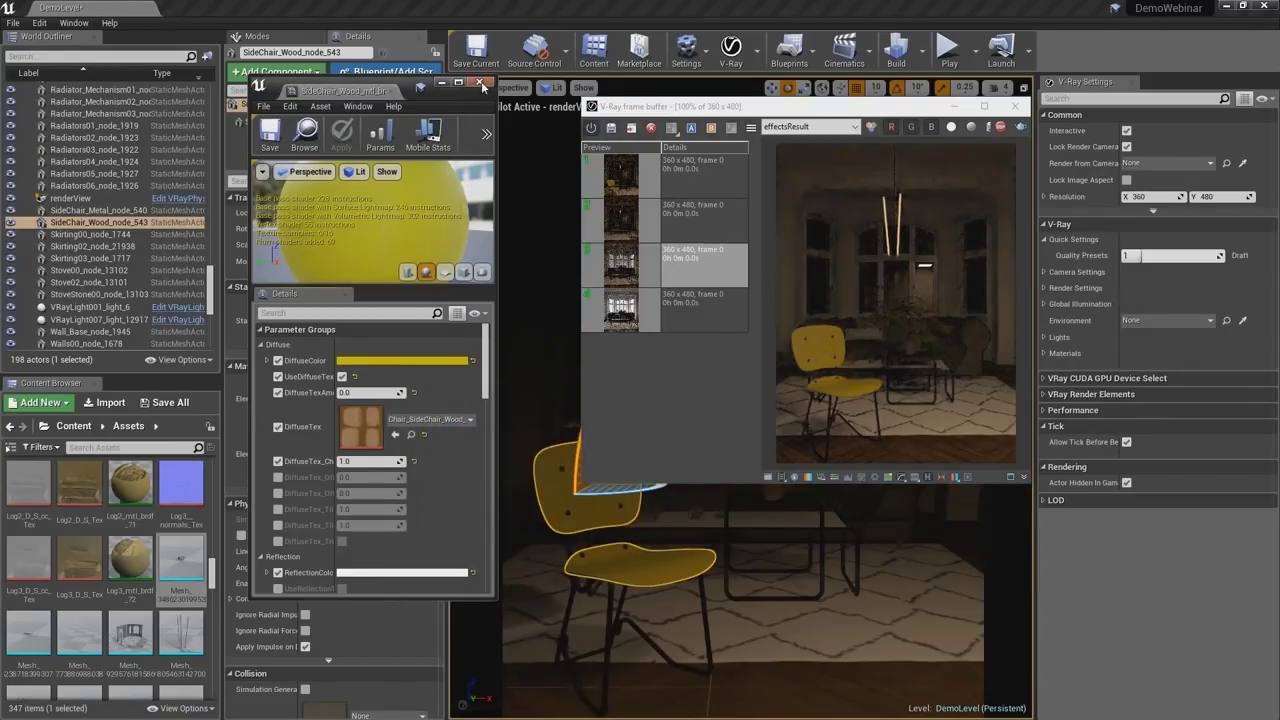
click(479, 82)
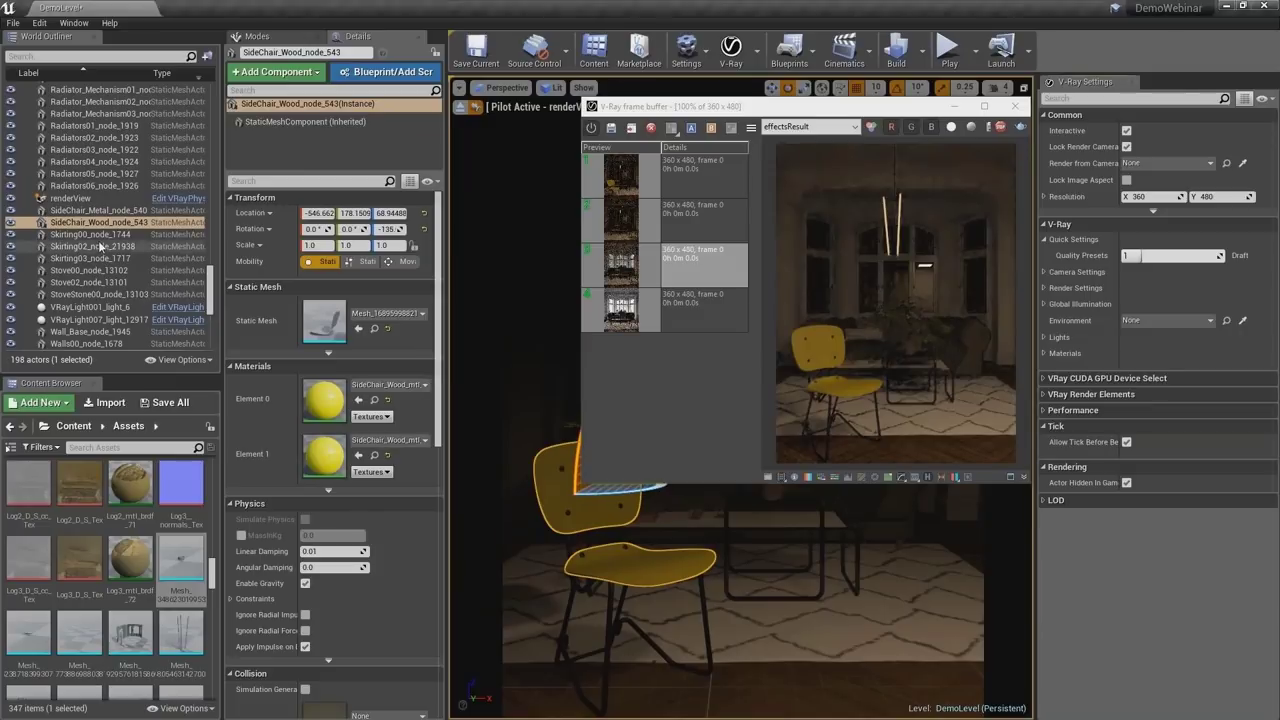
- Try a light blue Color on the rectangle light VRayLight007, set a warm orange (Hex sRGB FFD2A5FF) and save the render to the history
click(95, 319)
click(339, 376)
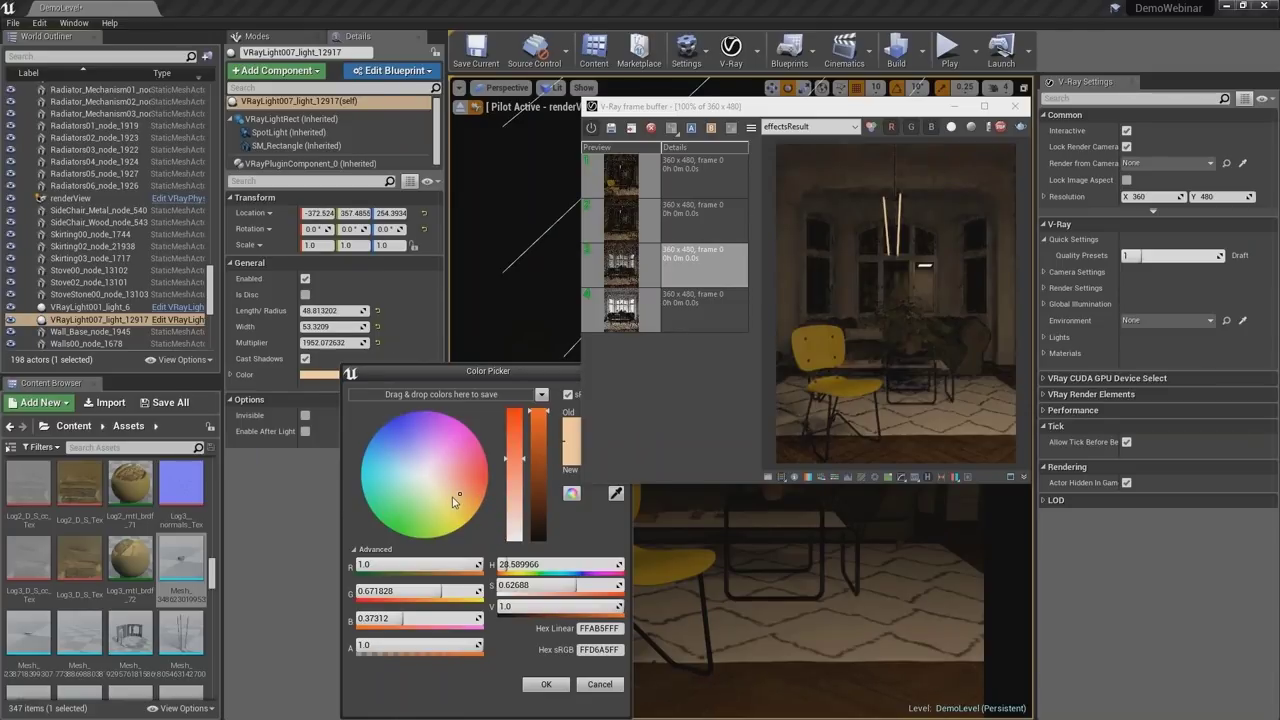
click(400, 470)
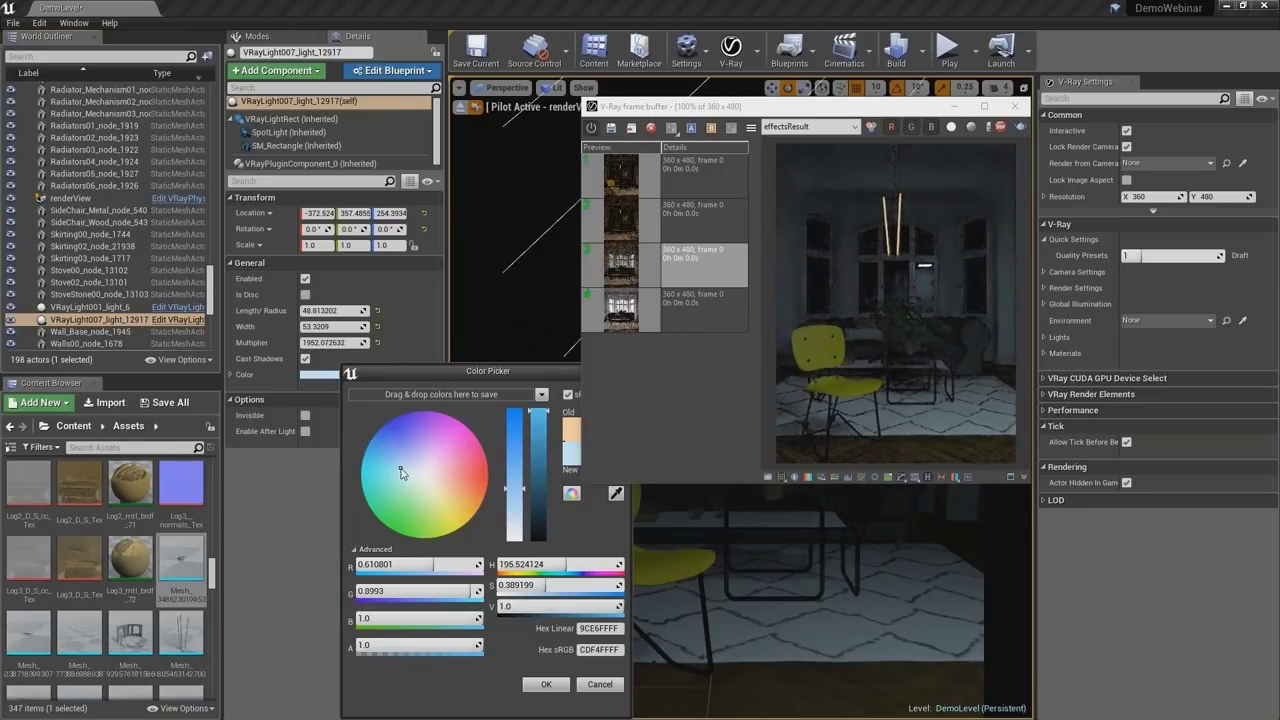
click(455, 499)
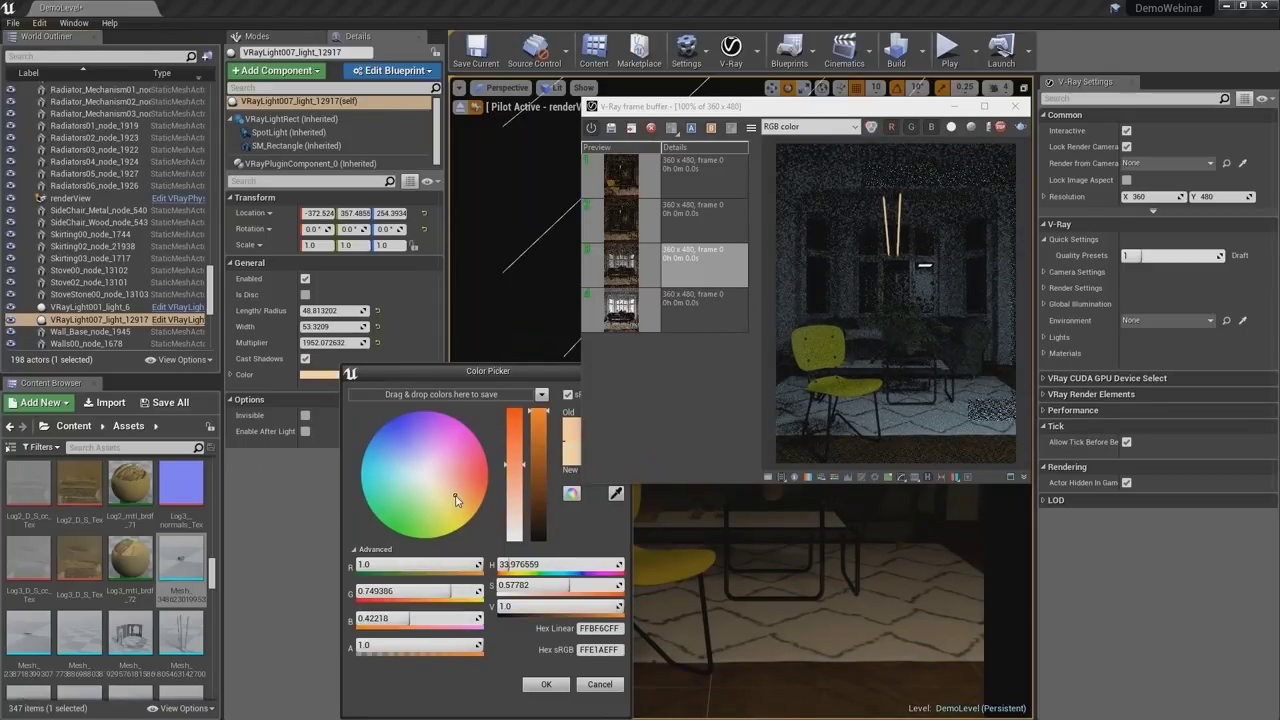
click(461, 497)
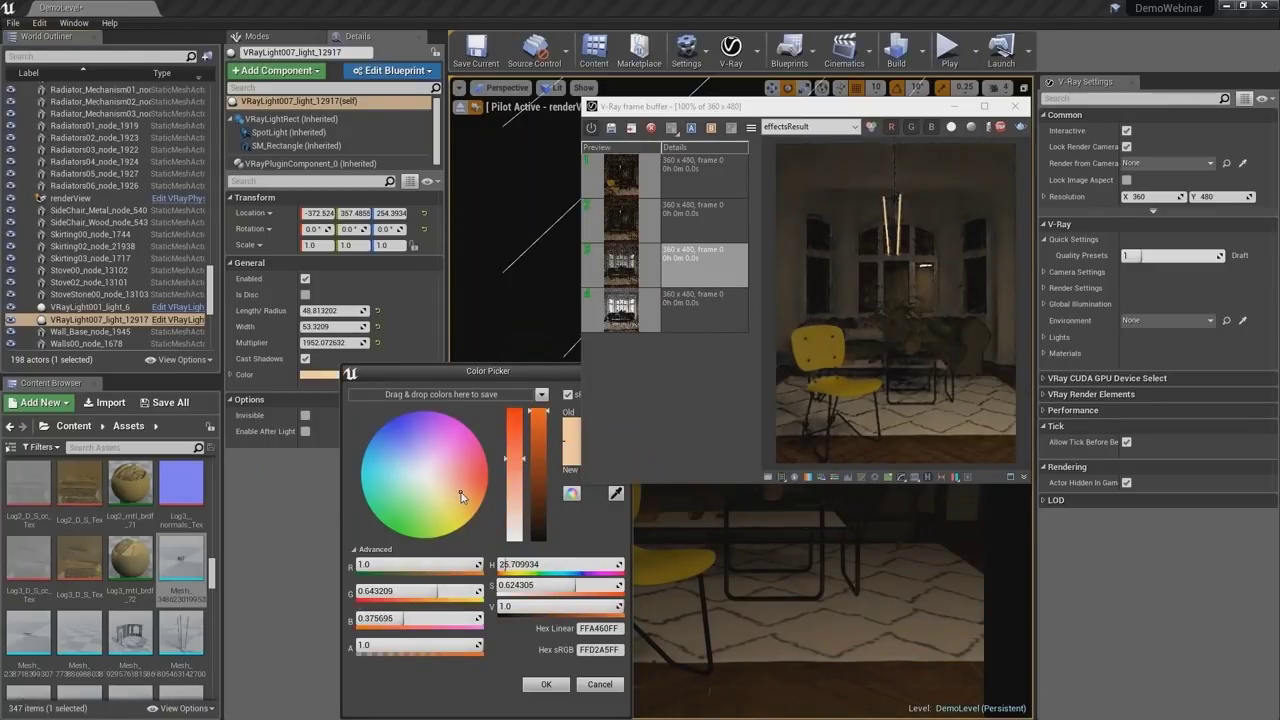
click(546, 684)
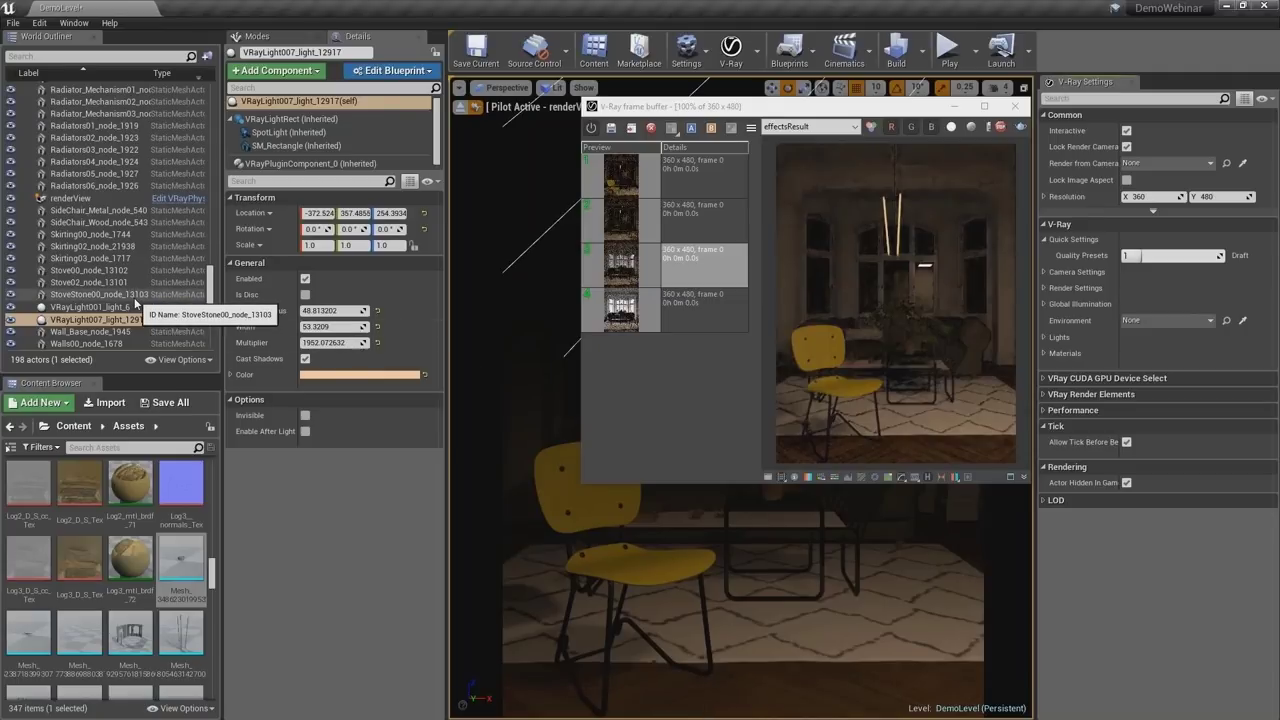
click(688, 315)
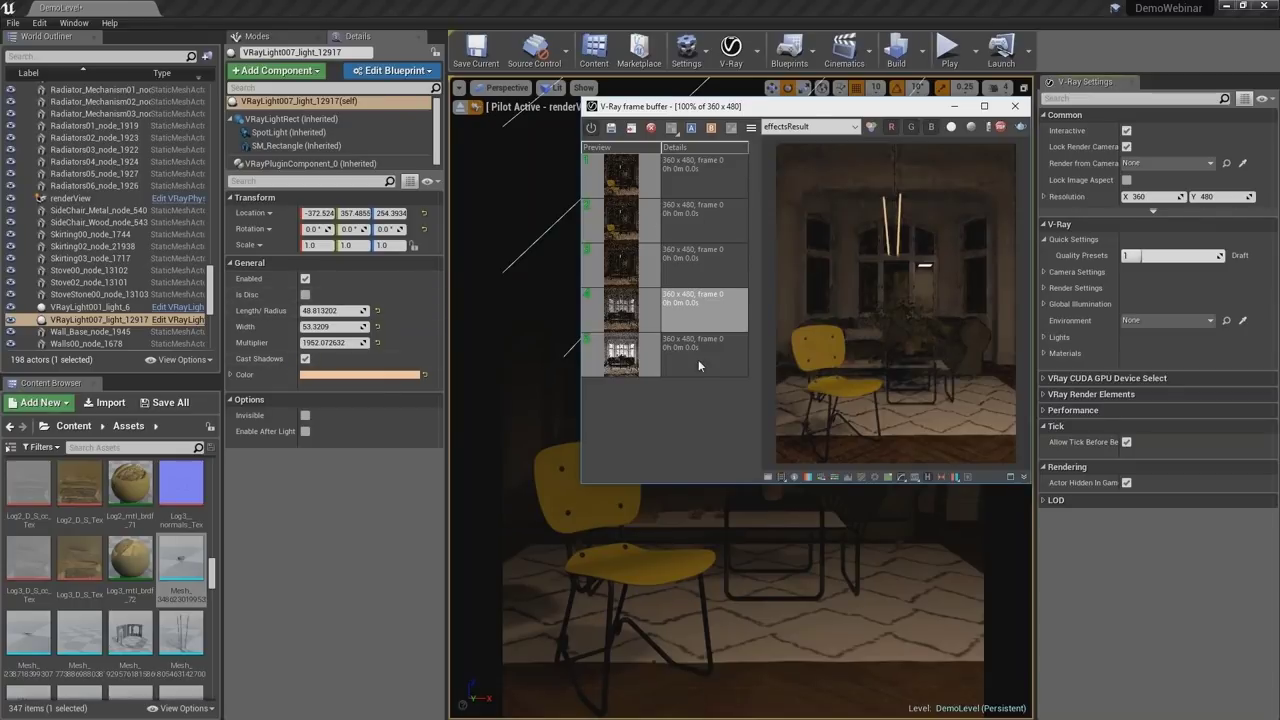
- Reopen the side chair's wood material and set its diffuse texture amount to 0.8
click(585, 510)
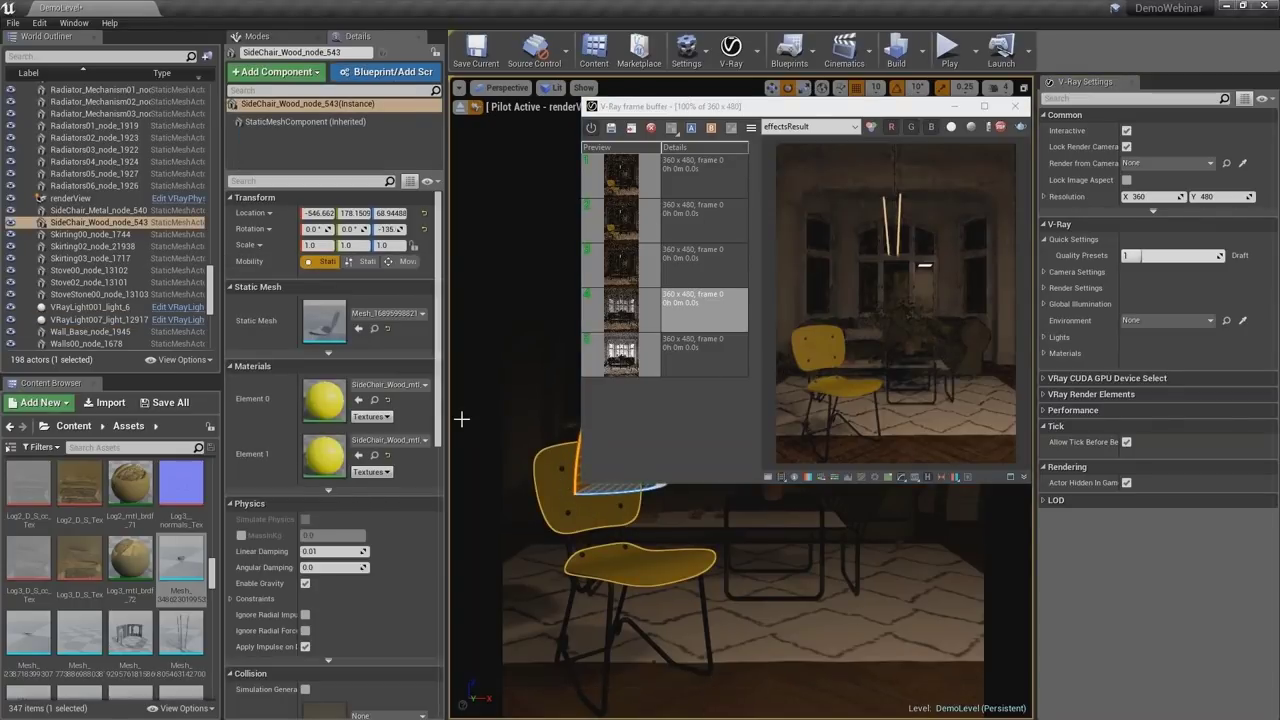
double_click(312, 397)
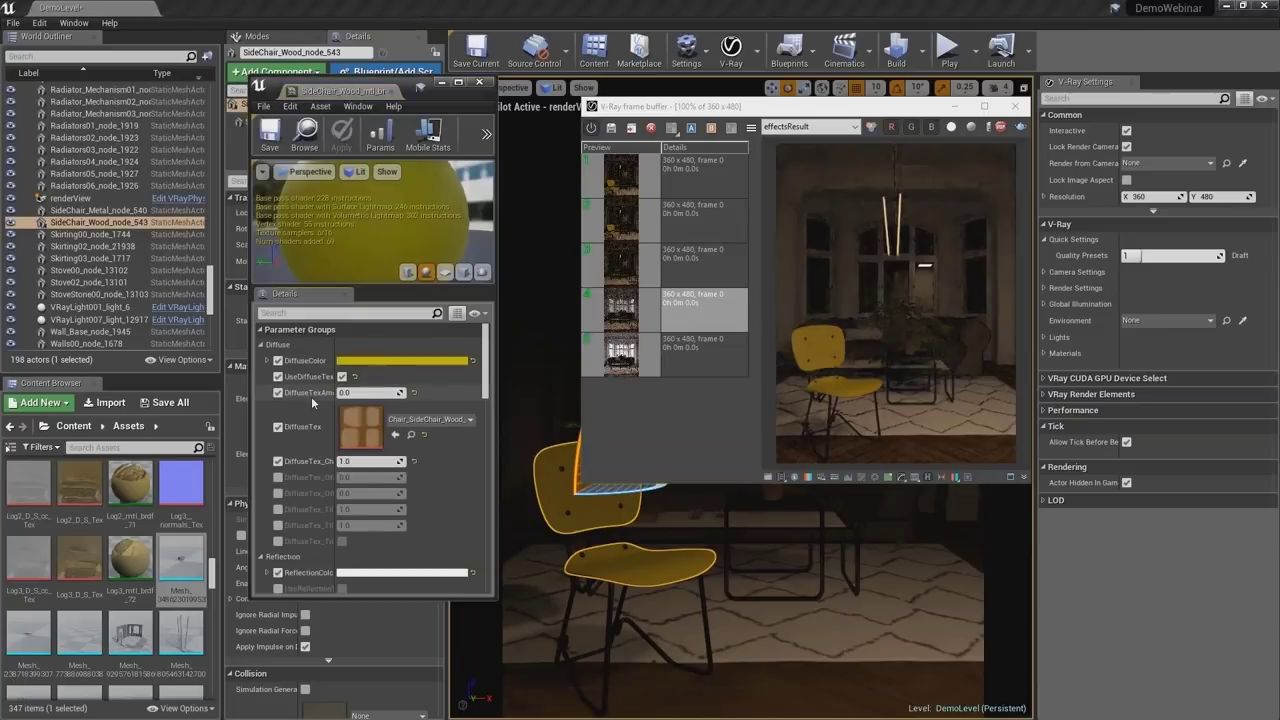
click(356, 392)
text(1)
key(Return)
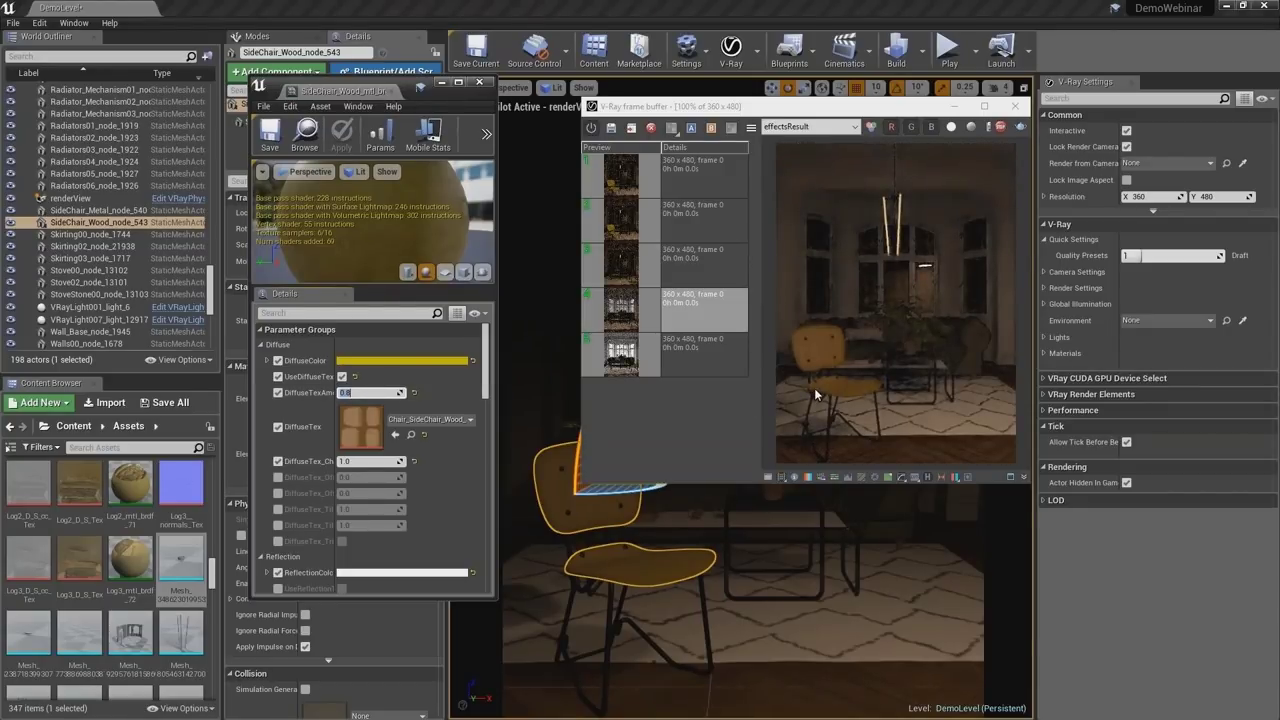
- Change the chair material's DiffuseColor to a light orange that blends with the wood texture
click(452, 363)
drag(582, 508, 602, 497)
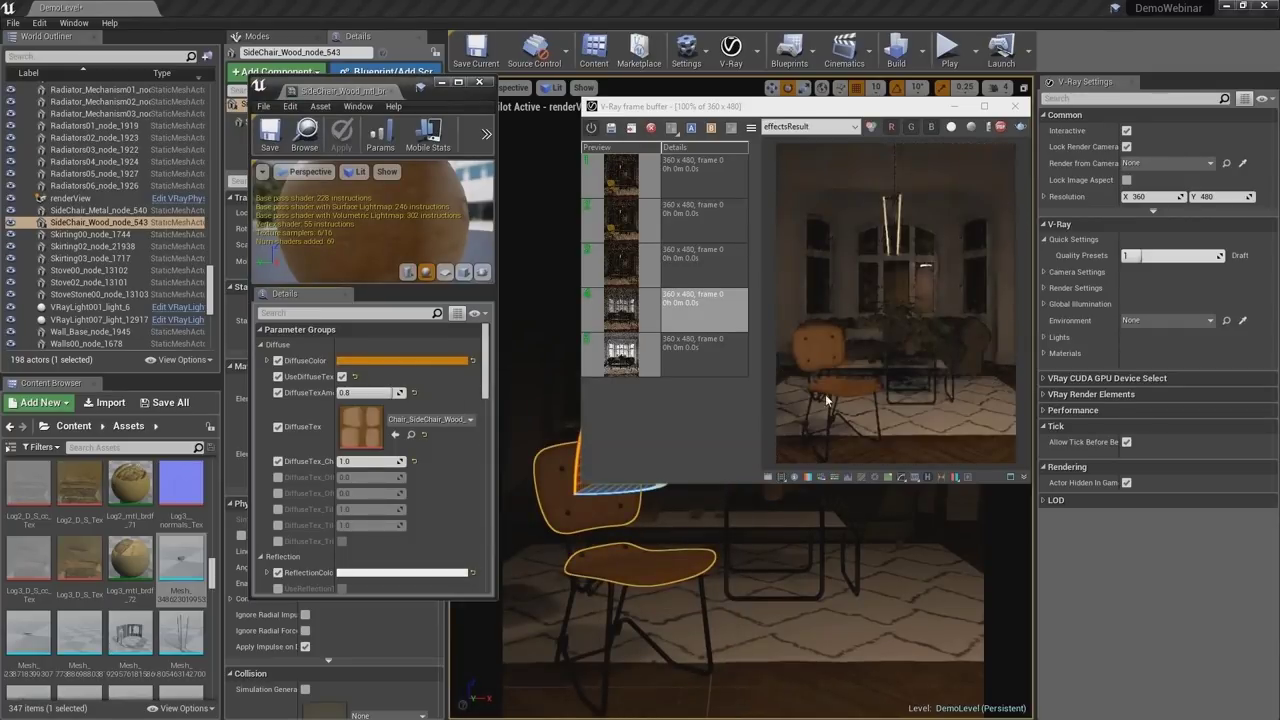
click(447, 361)
drag(584, 508, 586, 506)
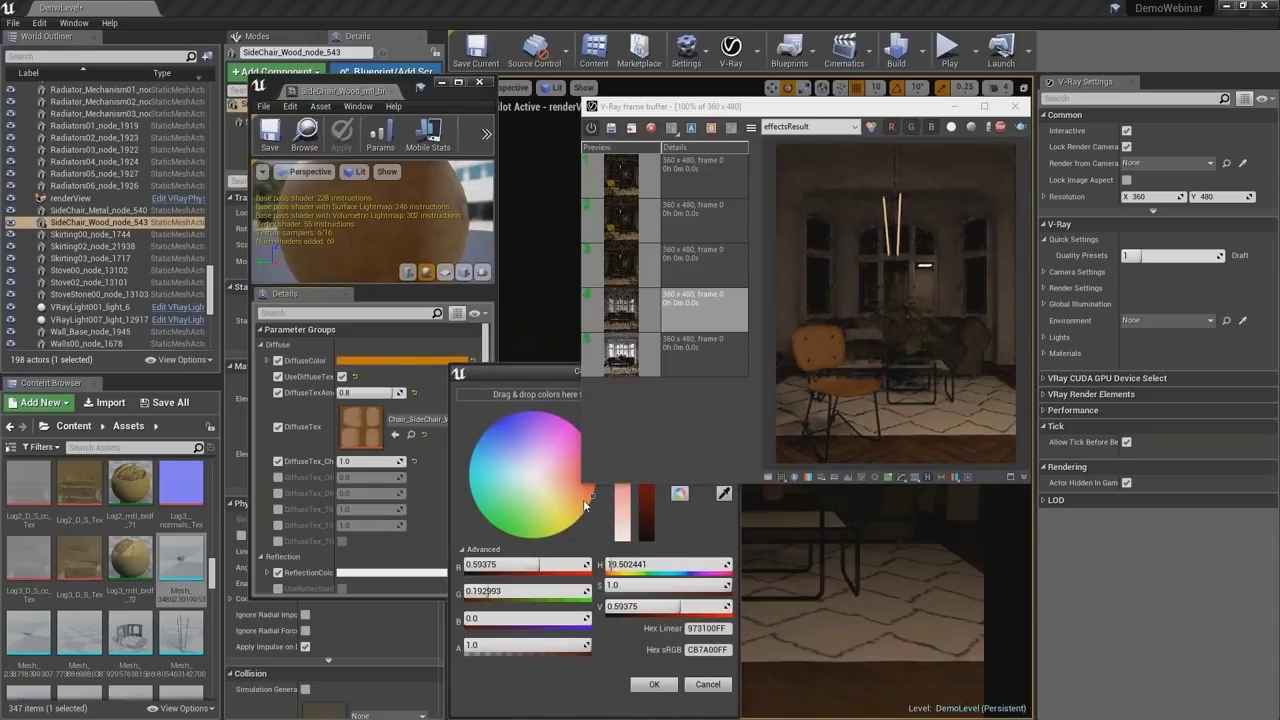
click(650, 684)
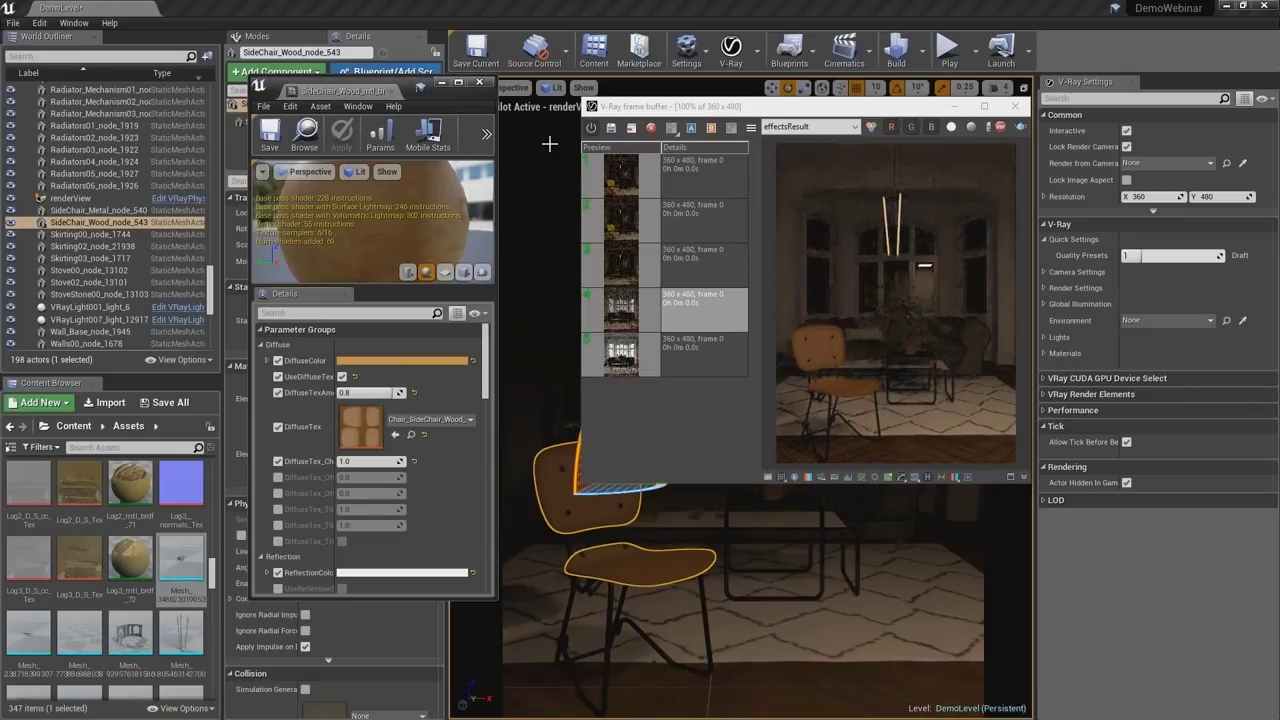
- Close the chair material editor and set the intensity of the dome light VRayLight001_light_6 to 20
click(479, 82)
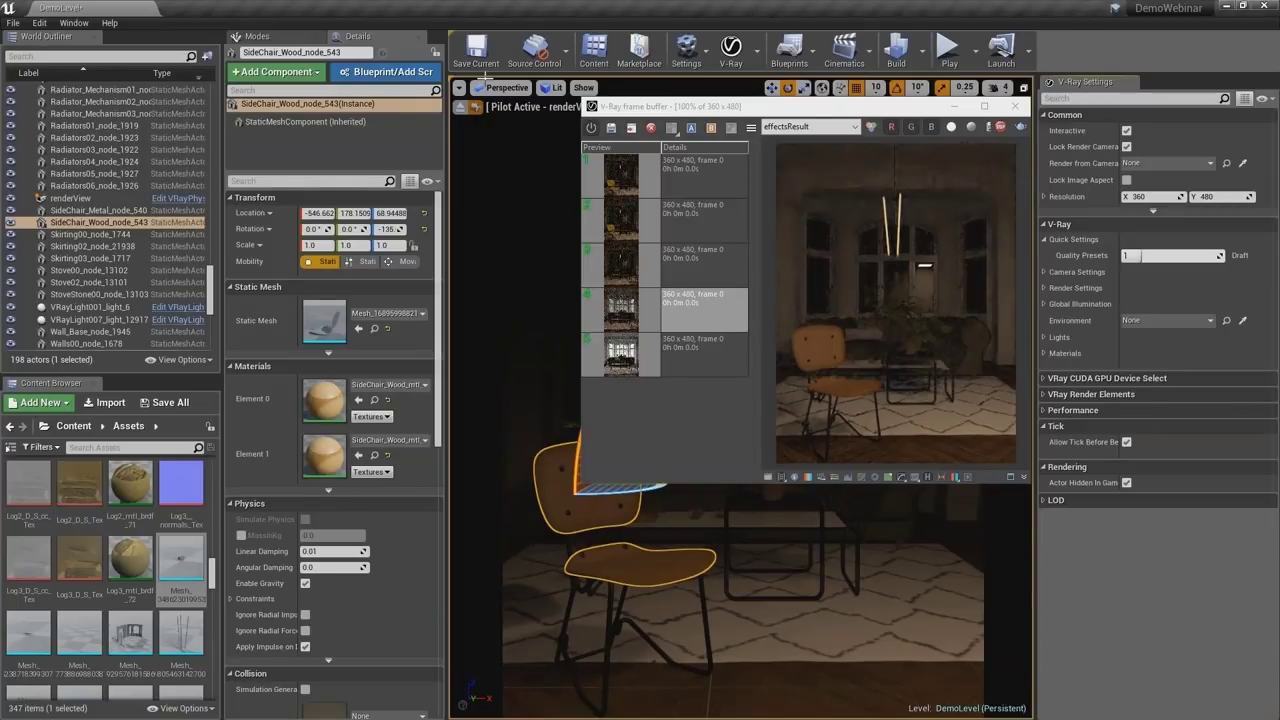
click(125, 308)
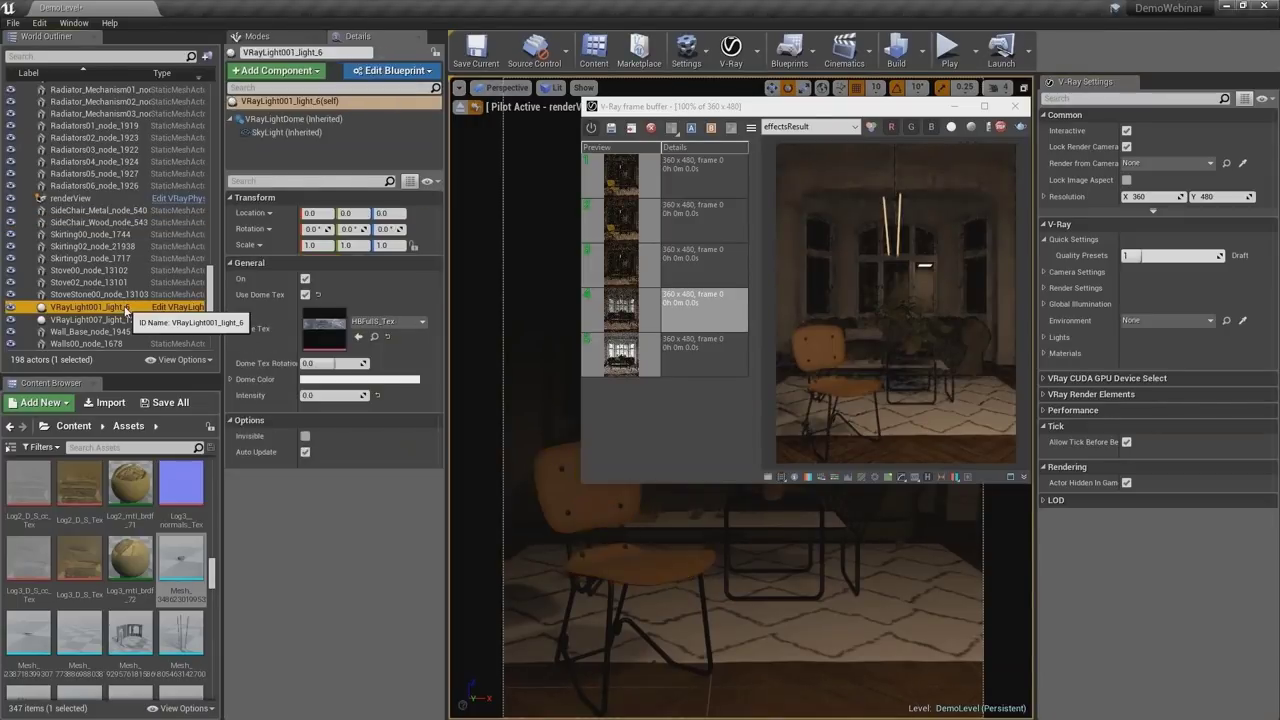
click(329, 398)
text(20)
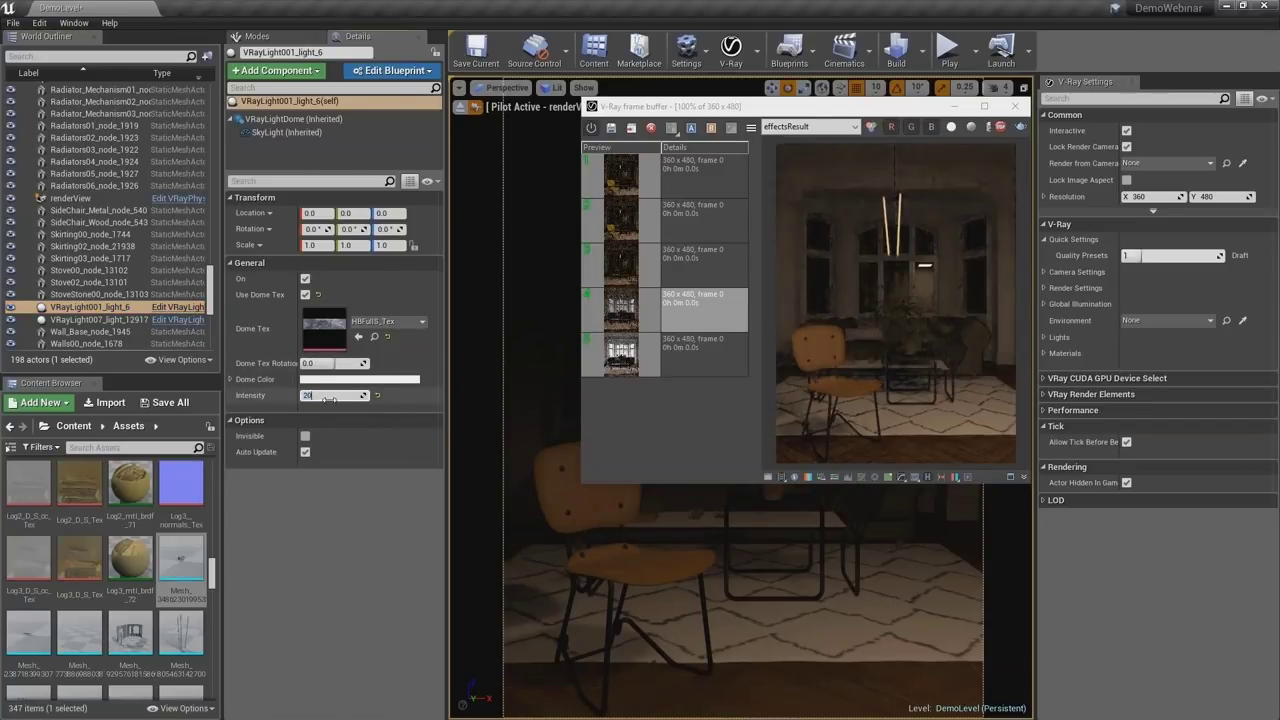
key(Return)
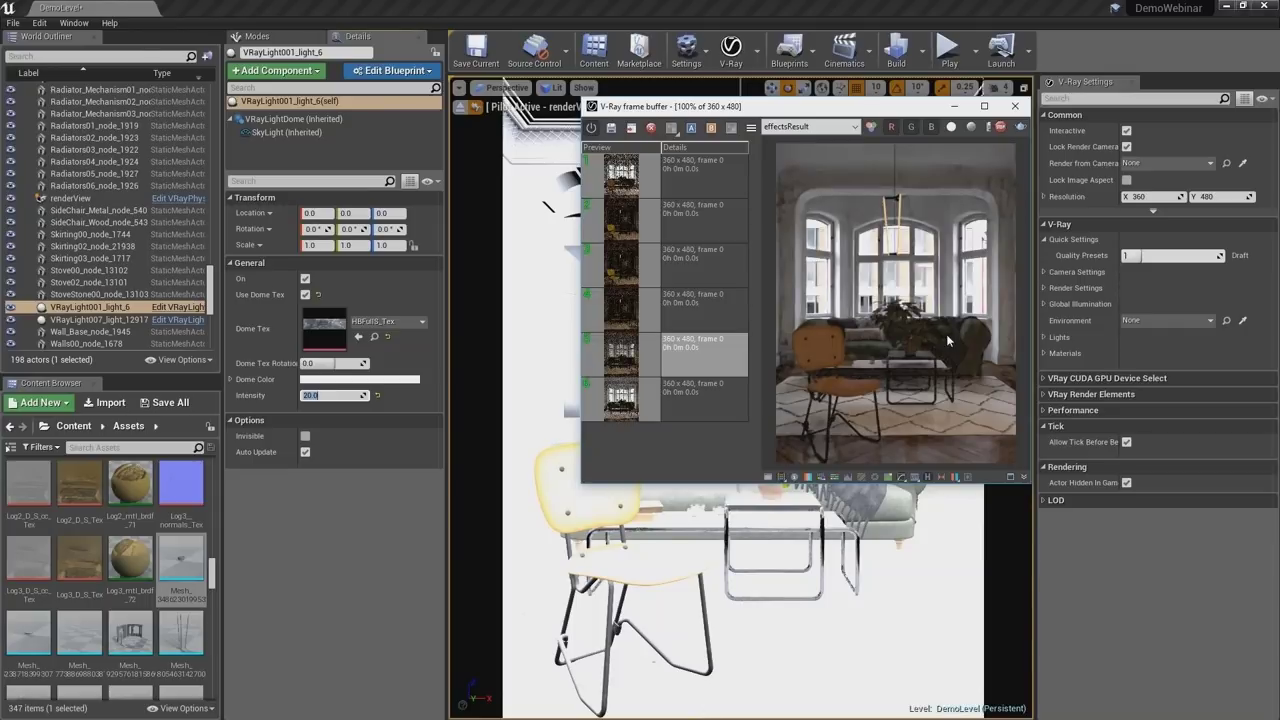
- Raise the multiplier of the rectangle light VRayLight007_light_12917 to 3000 and on to 4000
click(124, 322)
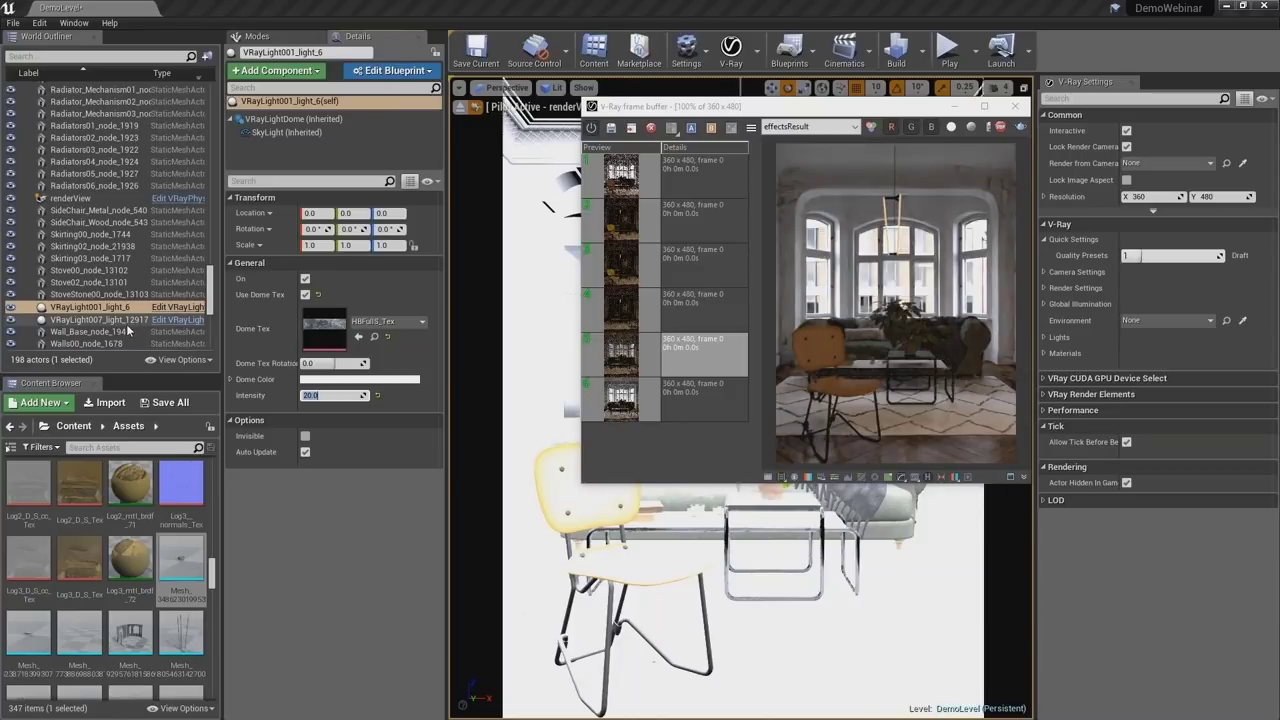
click(115, 319)
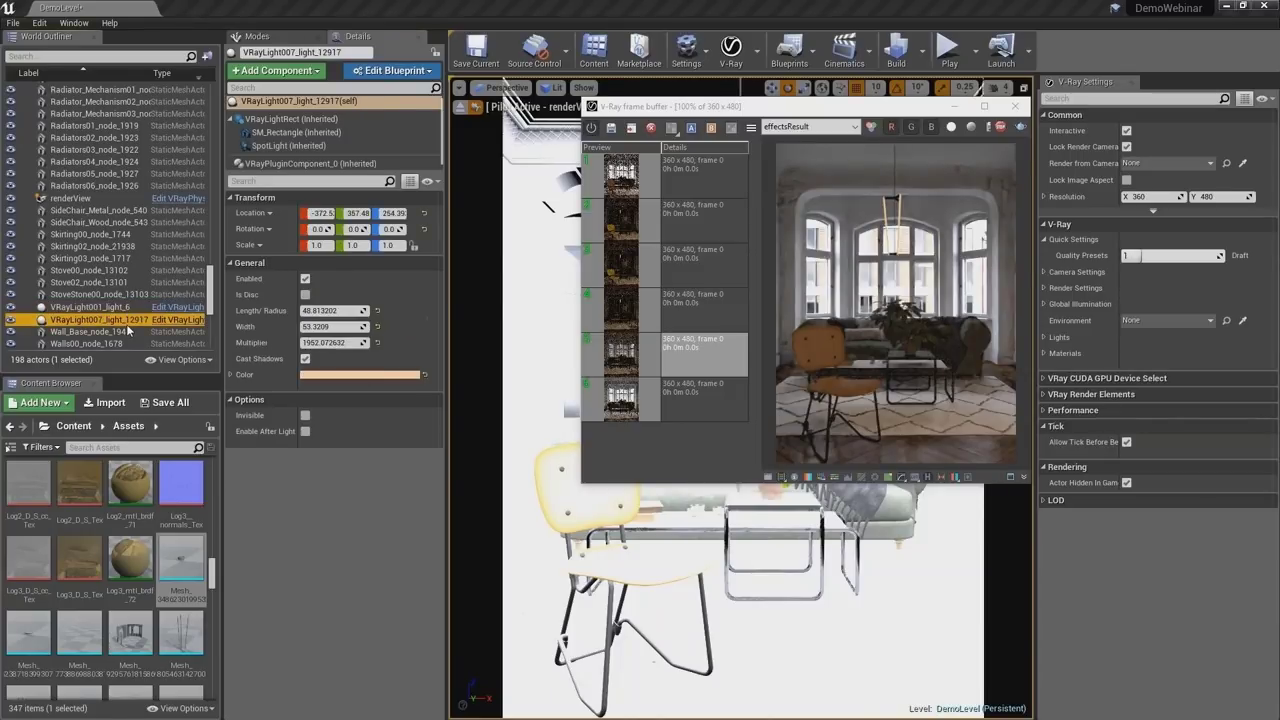
click(318, 343)
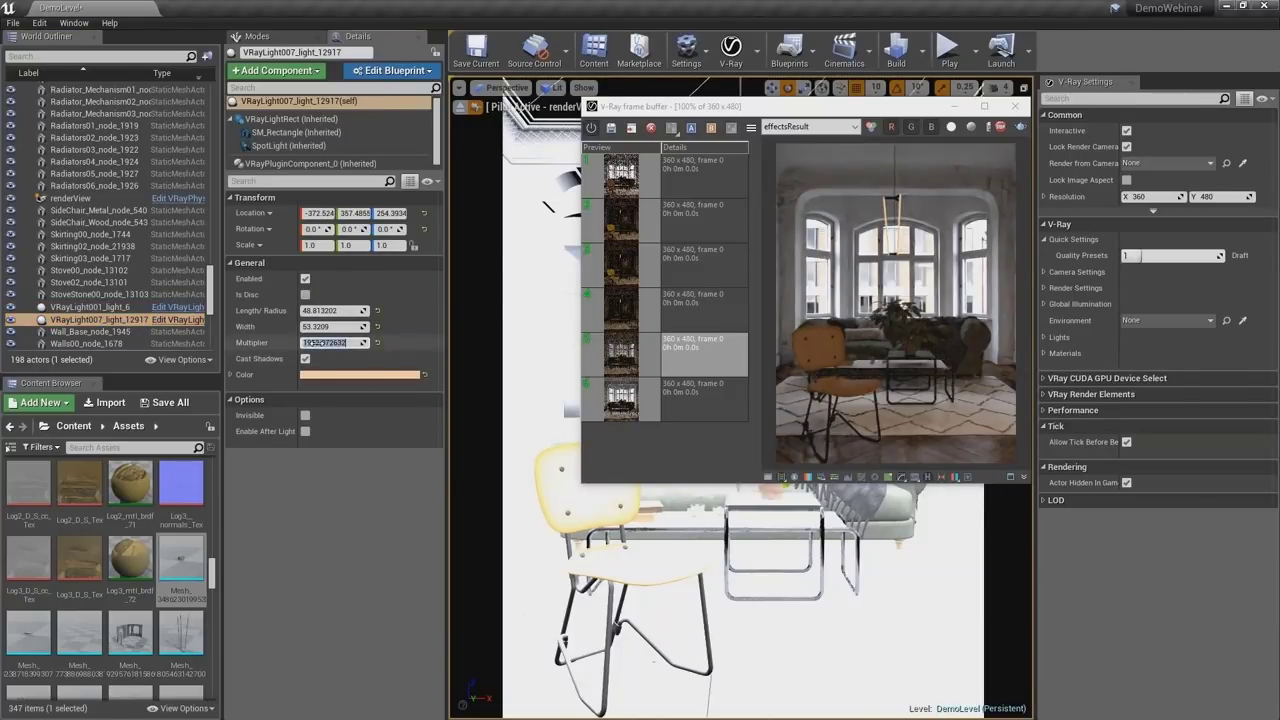
text(3000)
key(Return)
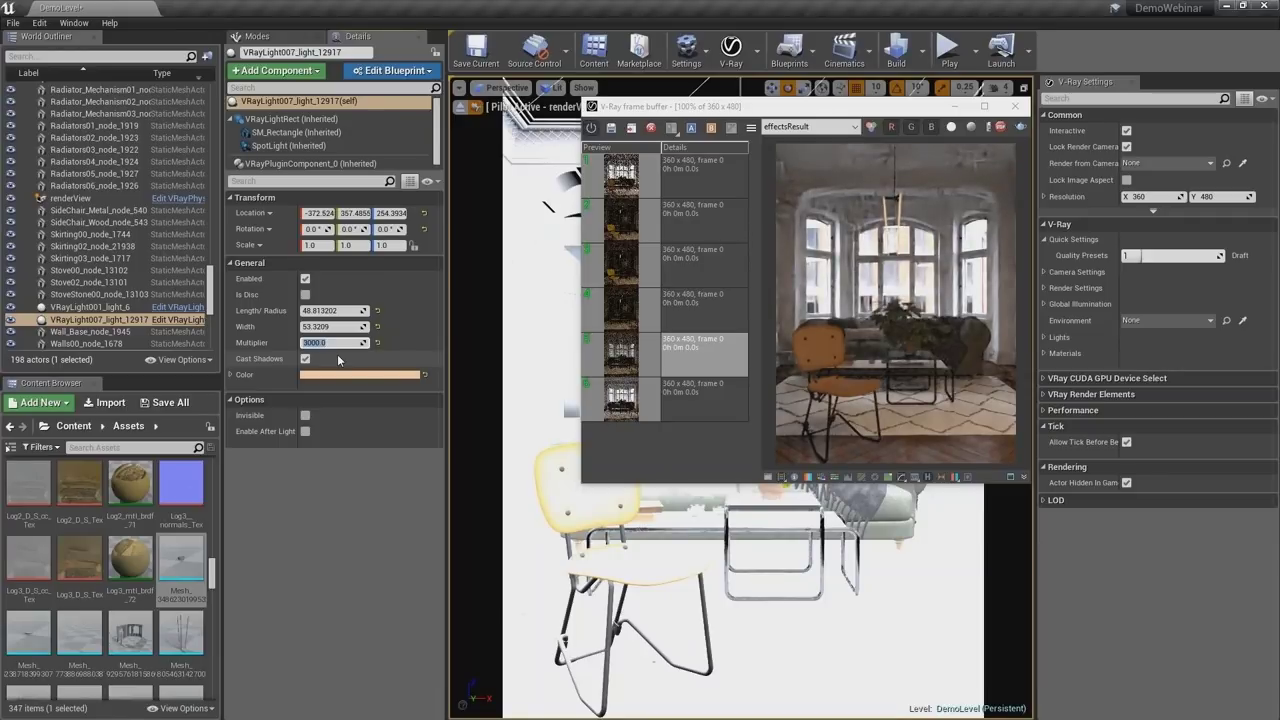
text(4000)
key(Return)
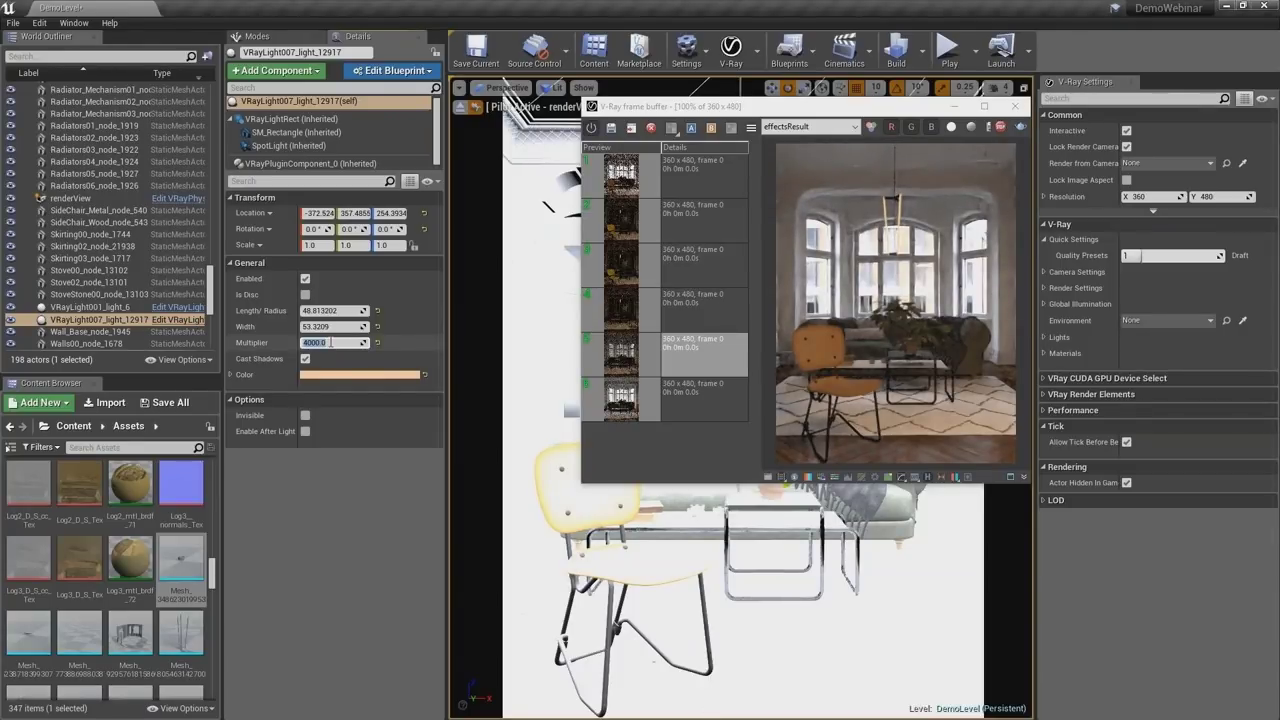
- Save the current render to the frame buffer history and set it as image A for a split comparison
click(611, 131)
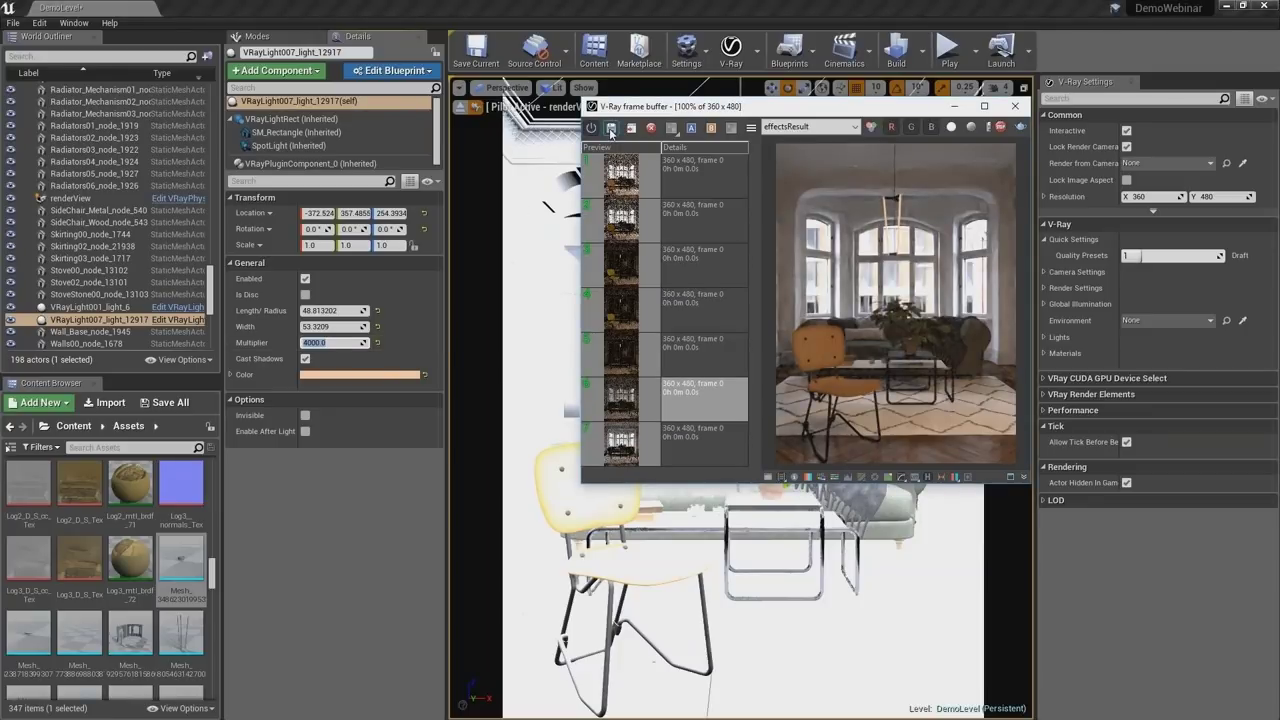
click(700, 440)
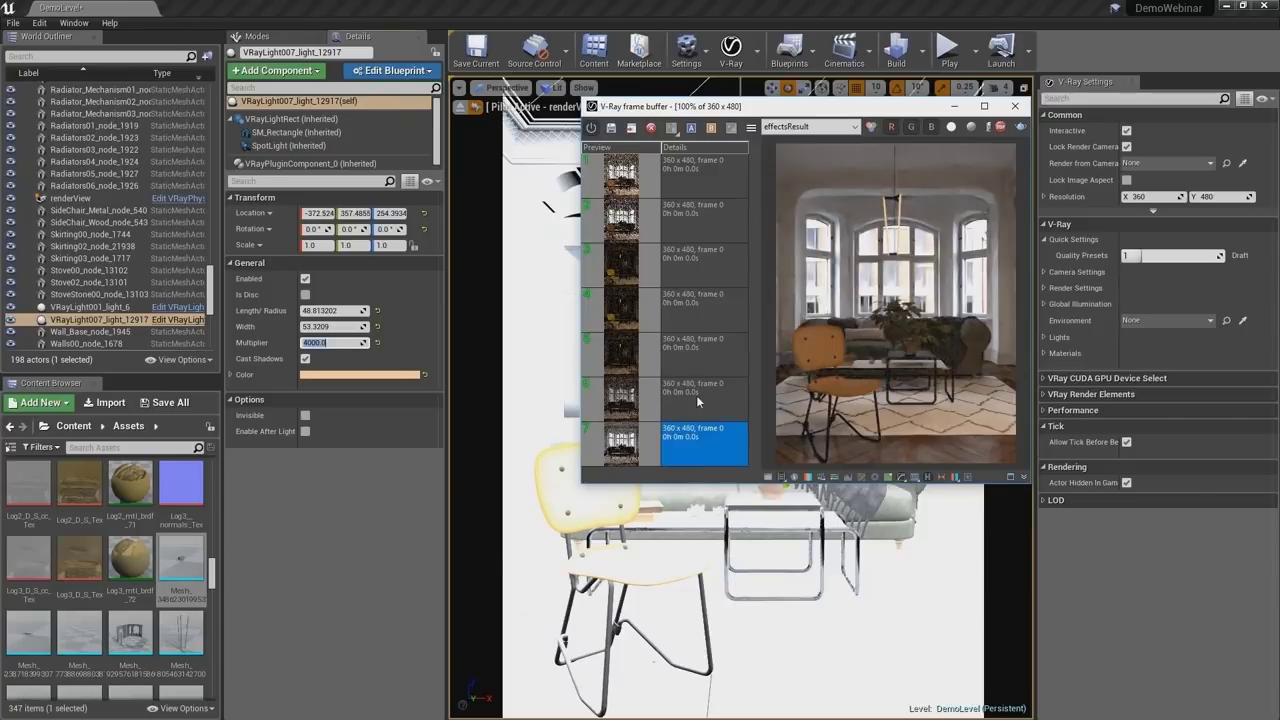
click(692, 128)
drag(930, 360, 889, 357)
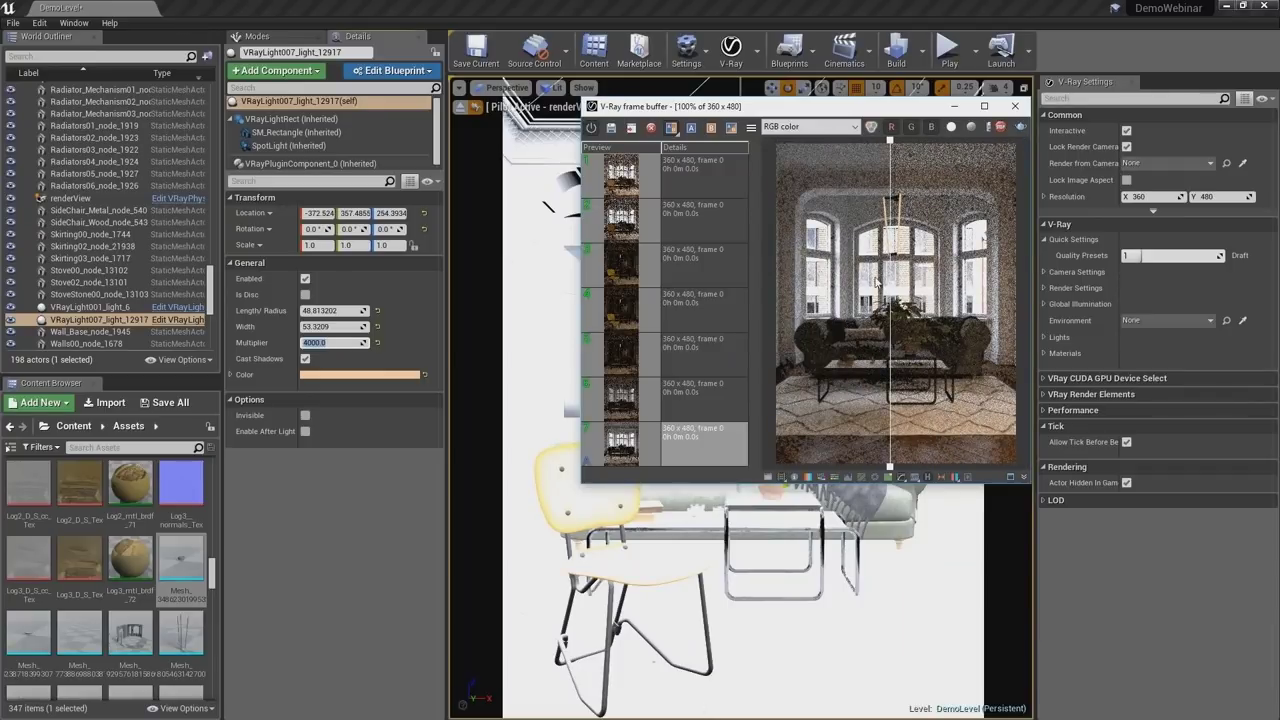
- Compare the saved and current renders with the split line in the VRayDenoiser and RGB color channels
click(815, 127)
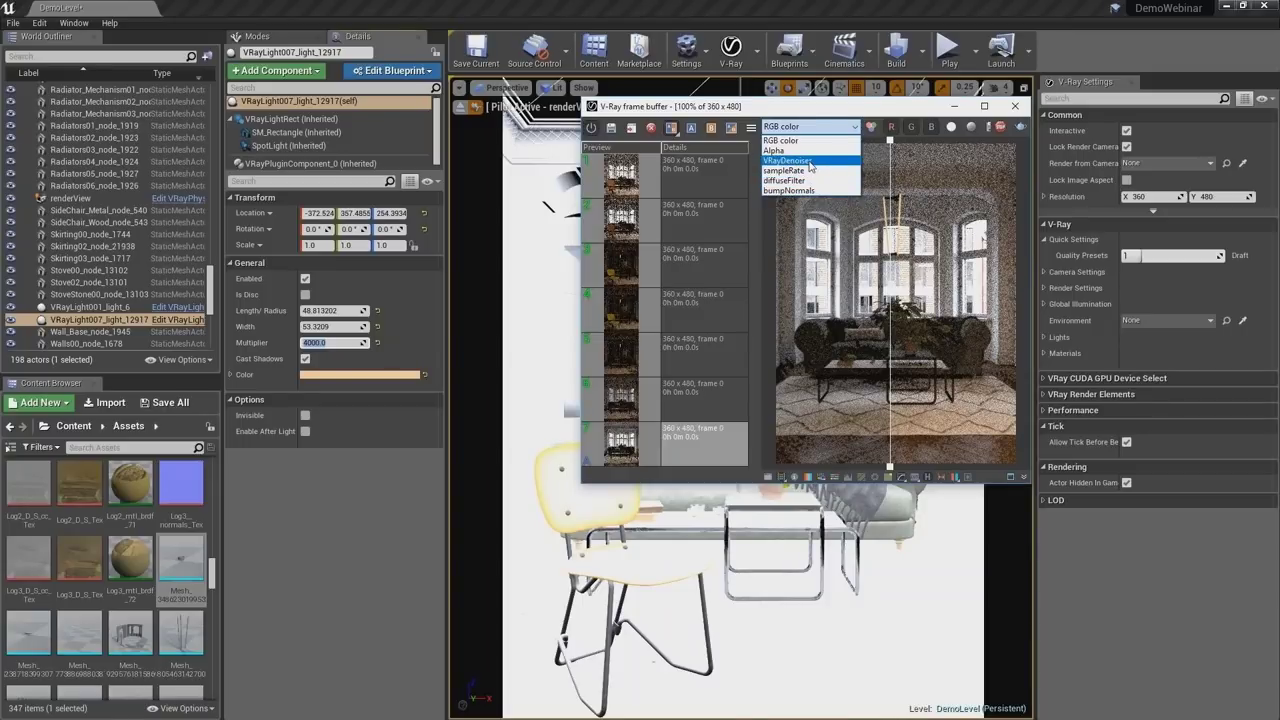
click(810, 162)
drag(890, 232, 766, 247)
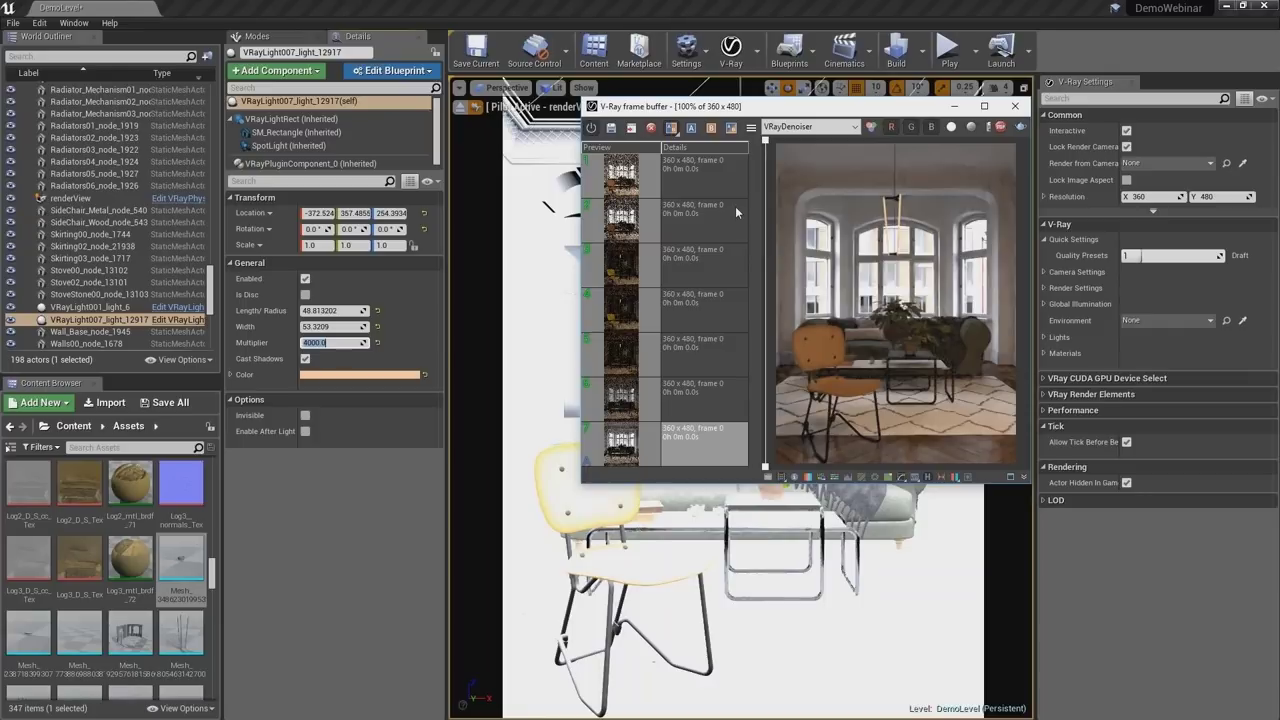
scroll(790, 130, up, 1)
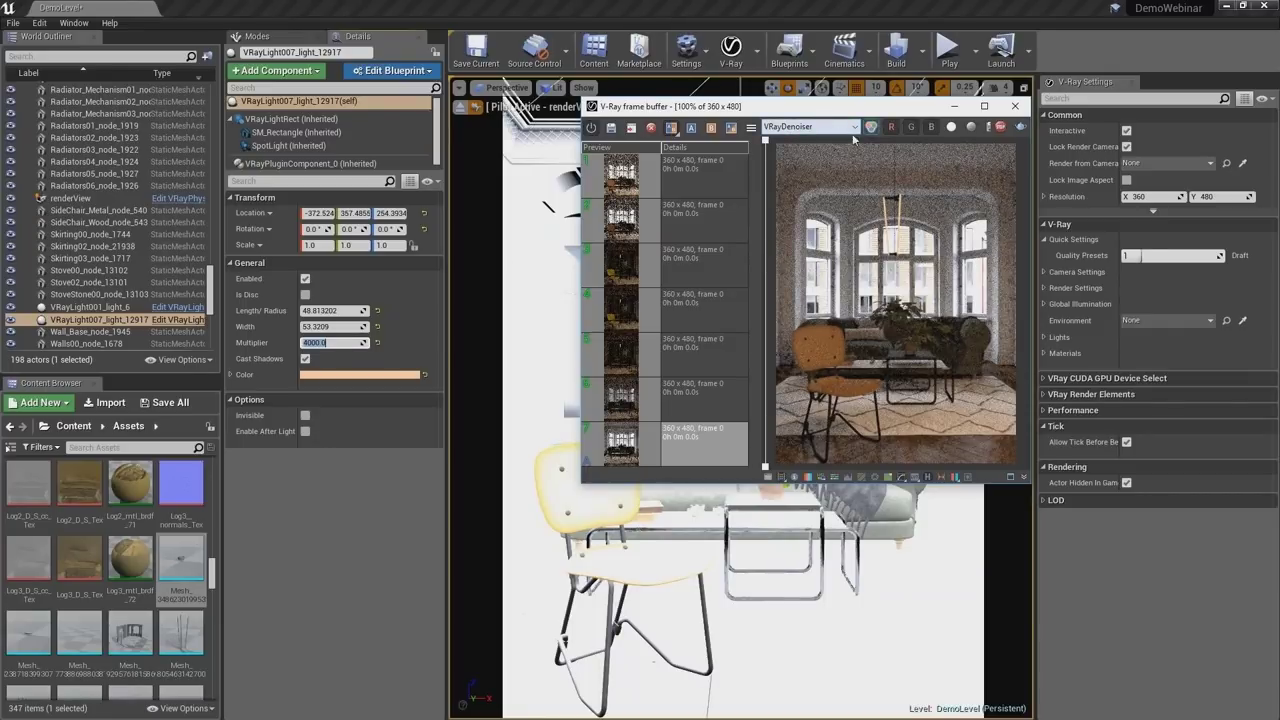
drag(763, 185, 873, 195)
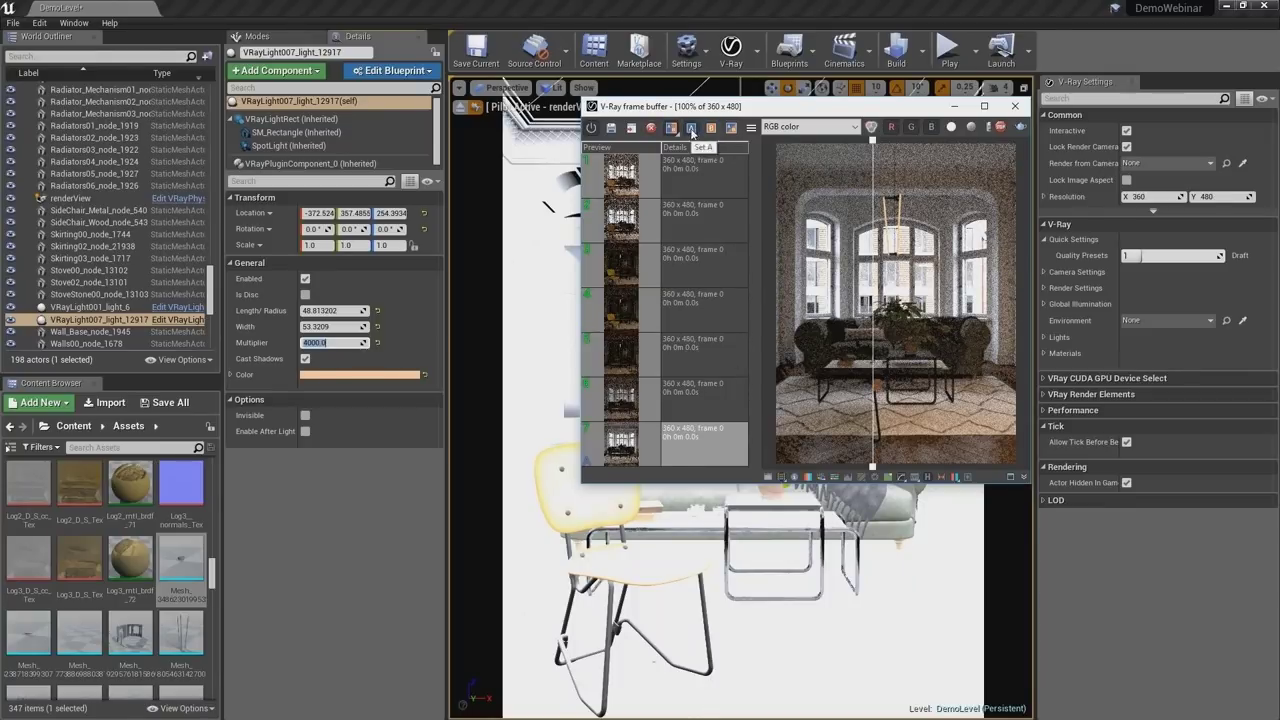
- Stop the render, close the V-Ray frame buffer and save the level
click(1001, 130)
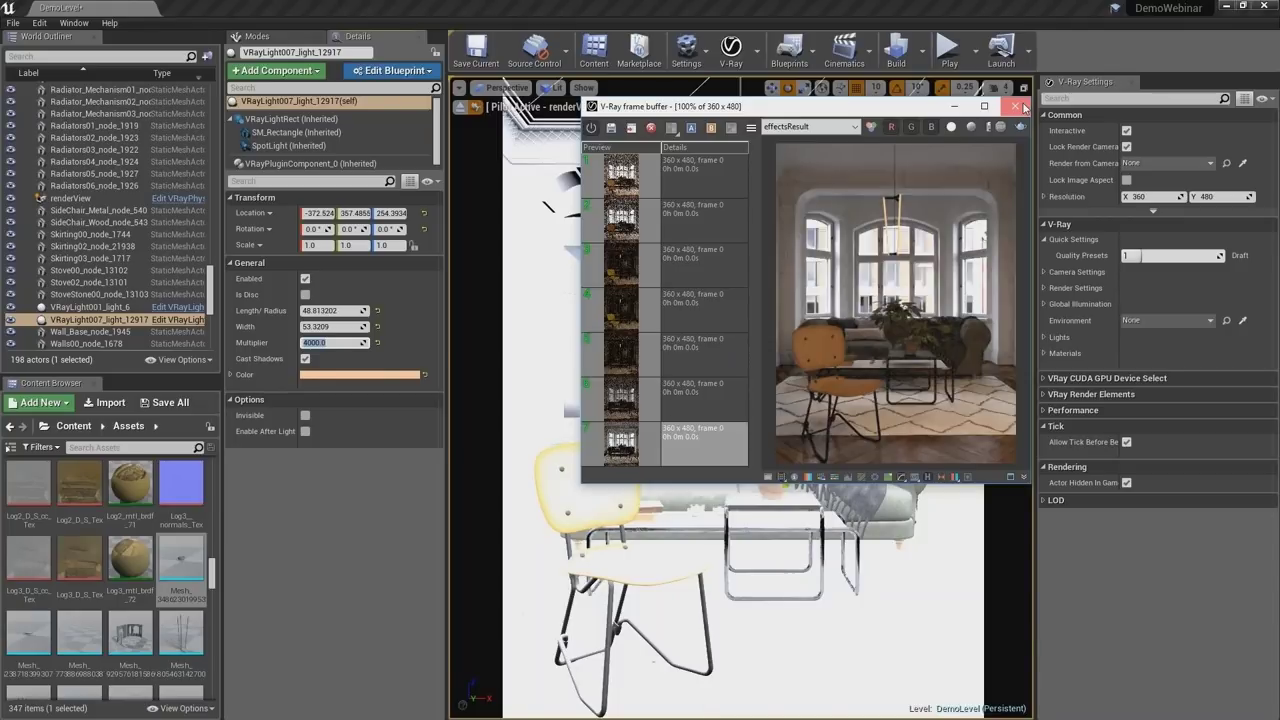
click(1016, 106)
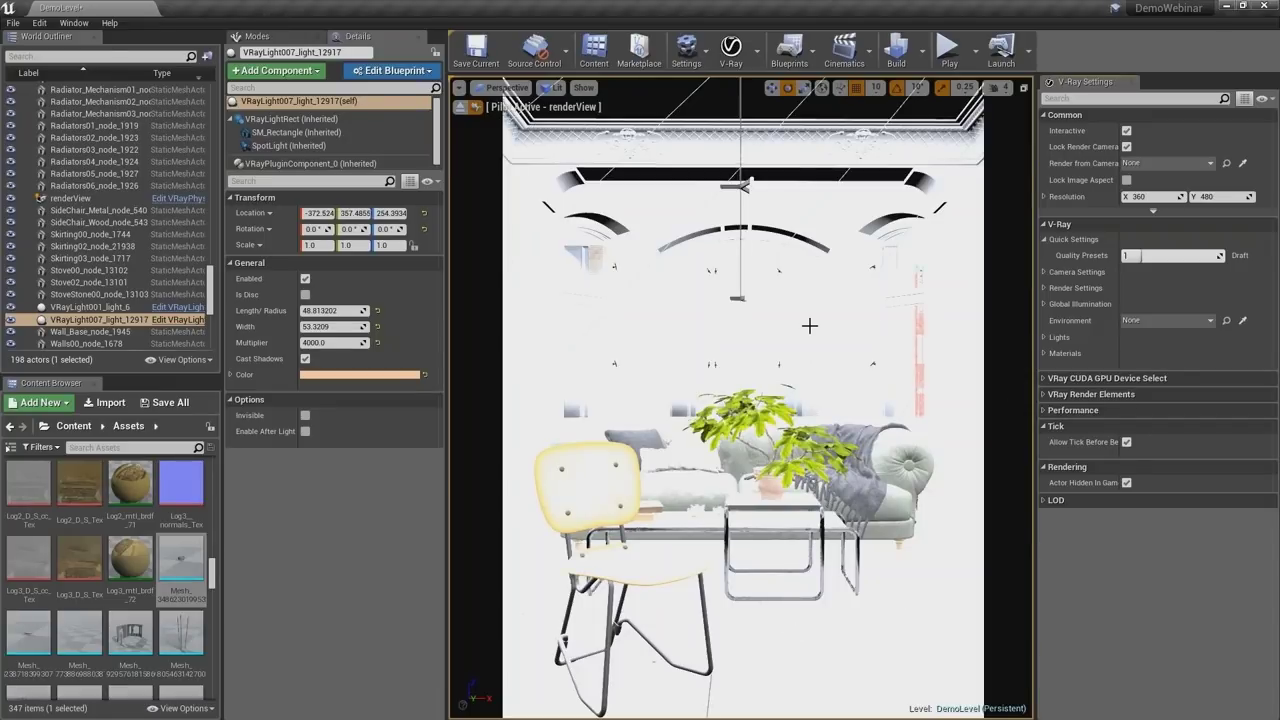
key(ctrl+s)
- Review the V-Ray render and global illumination settings, and disable Auto White Balance in the camera settings
click(1044, 288)
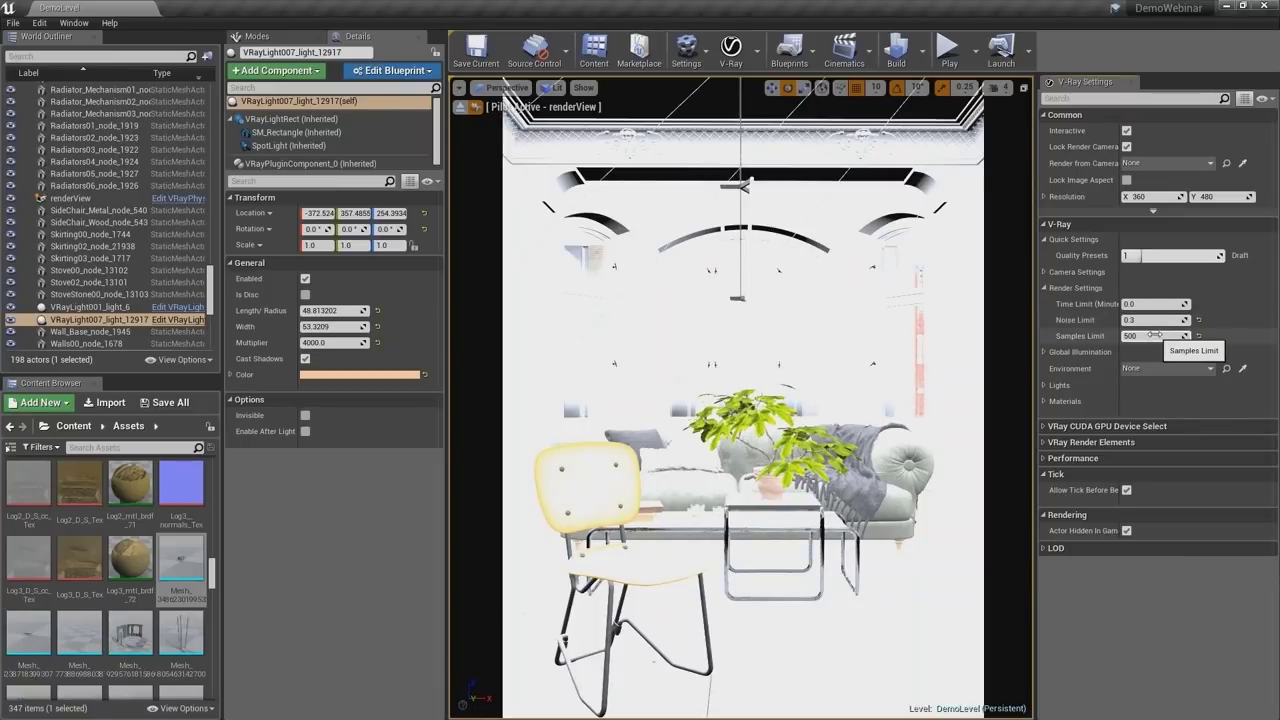
click(1046, 353)
click(1053, 386)
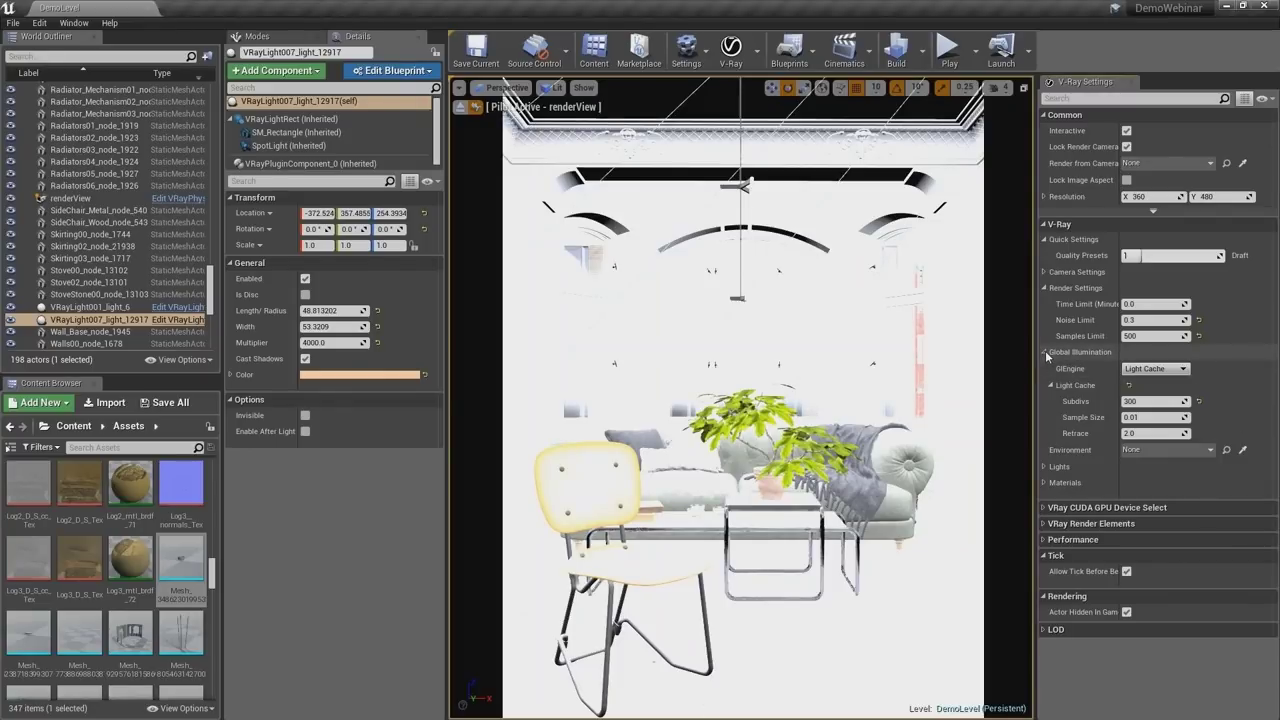
click(1045, 352)
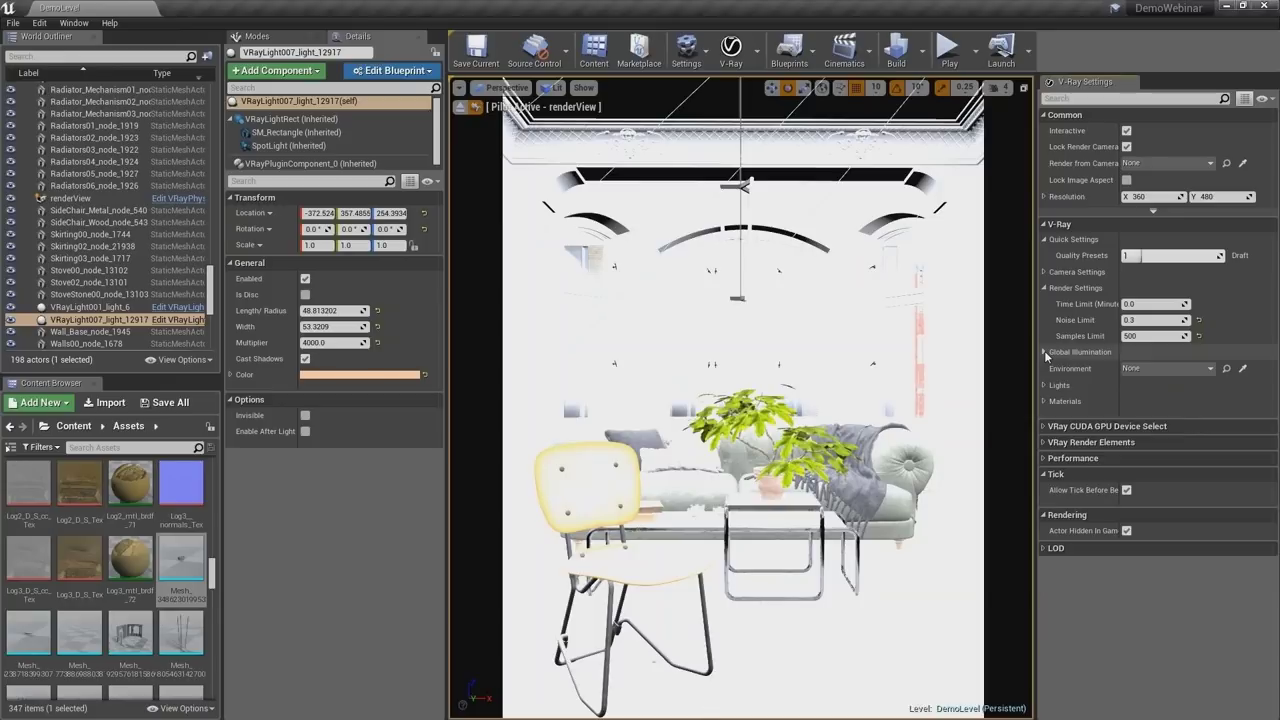
click(1044, 271)
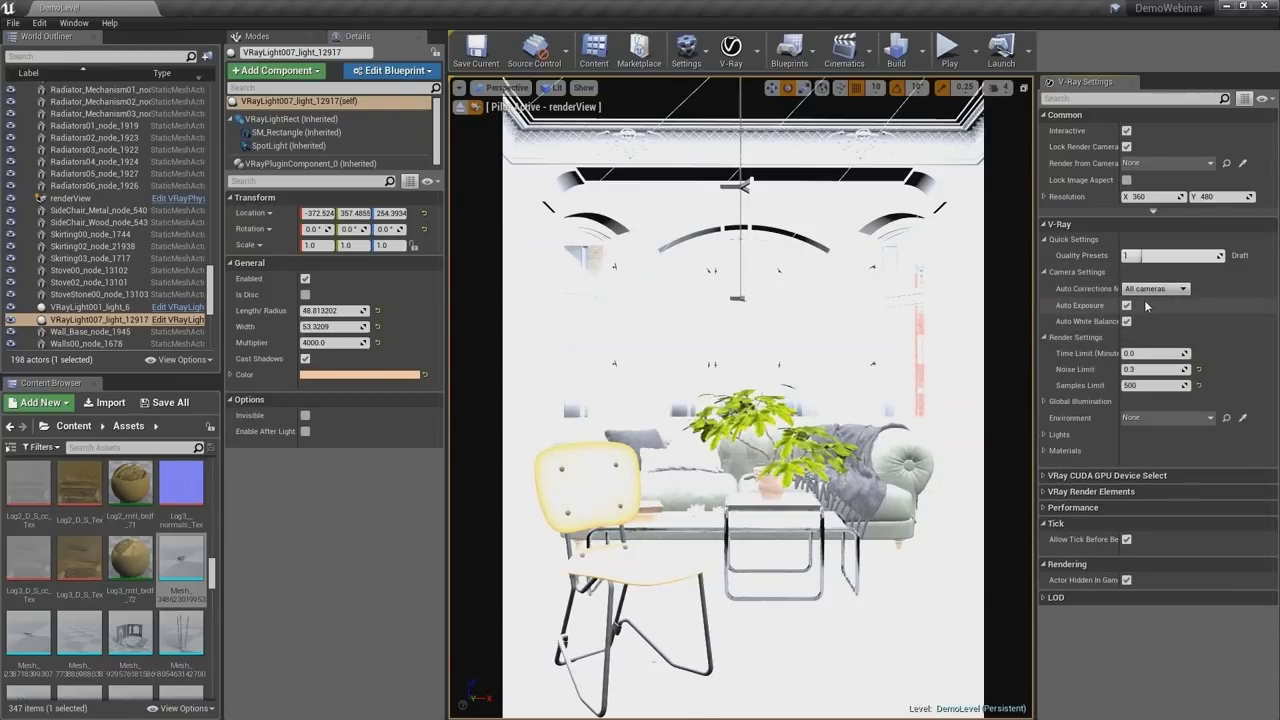
click(1127, 321)
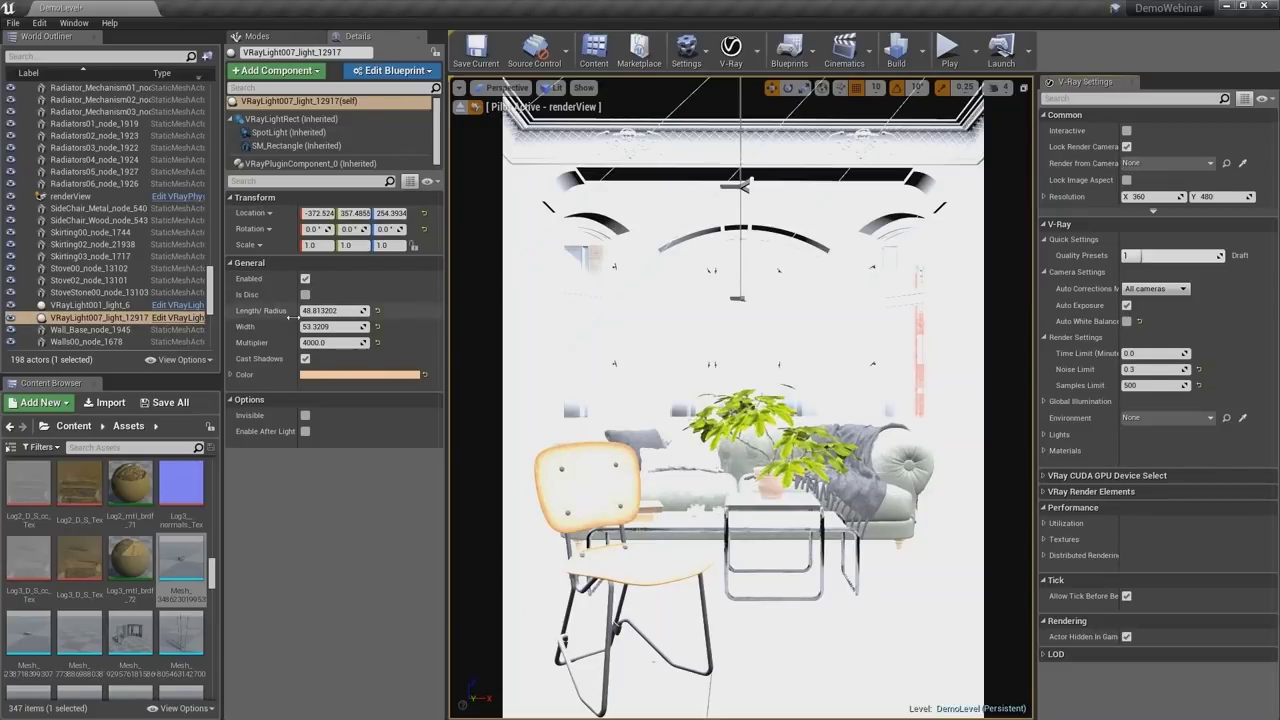
- Set the mobility of the SkyLight component in dome light VRayLight001_light_6 to Static
click(130, 306)
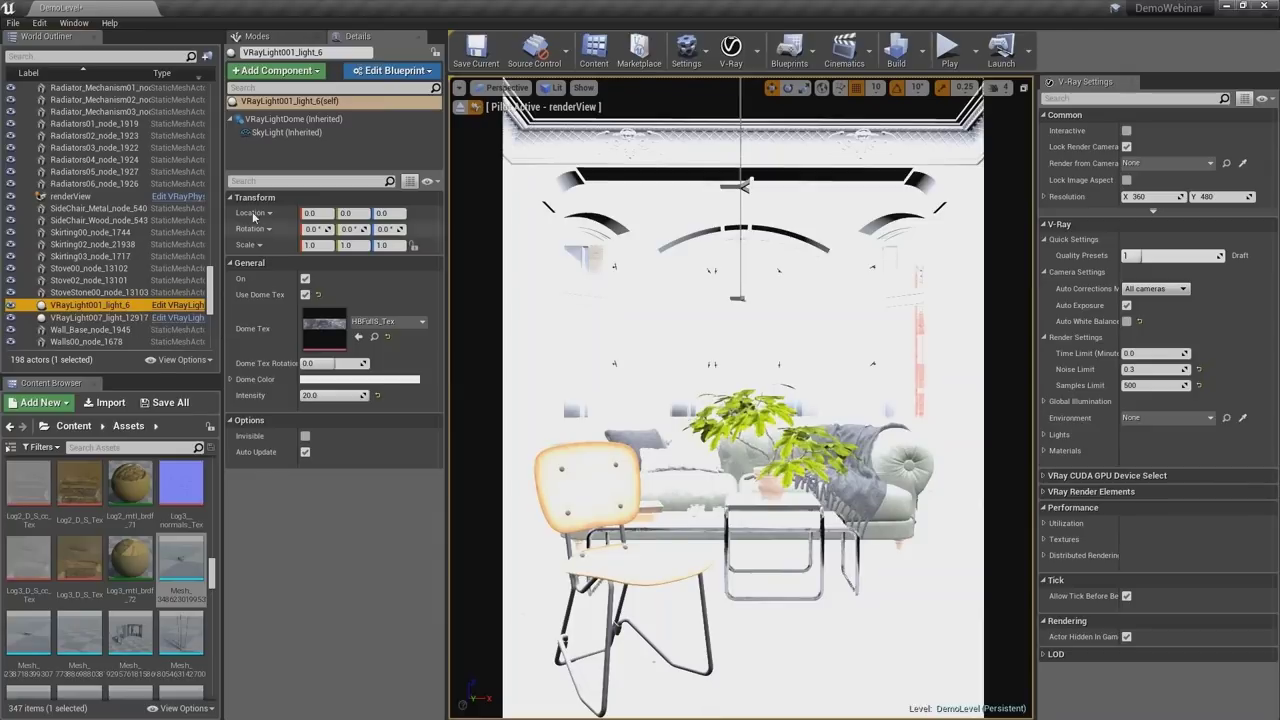
click(280, 132)
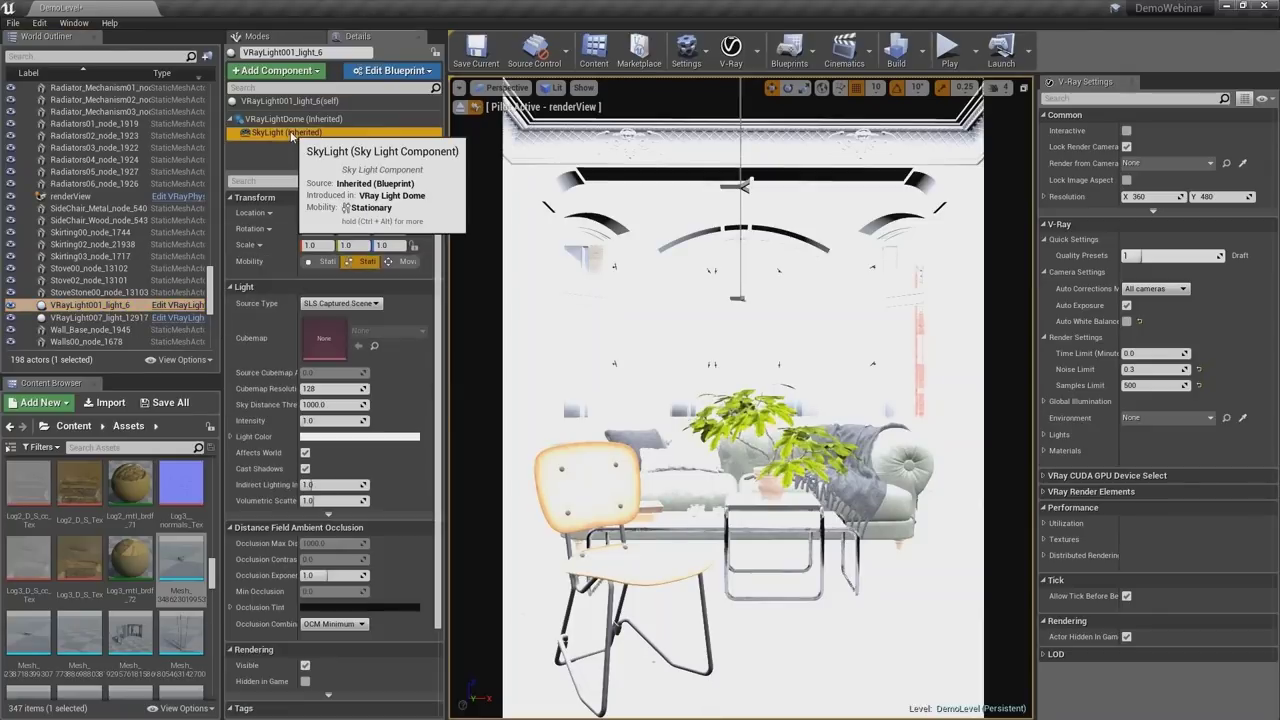
click(327, 262)
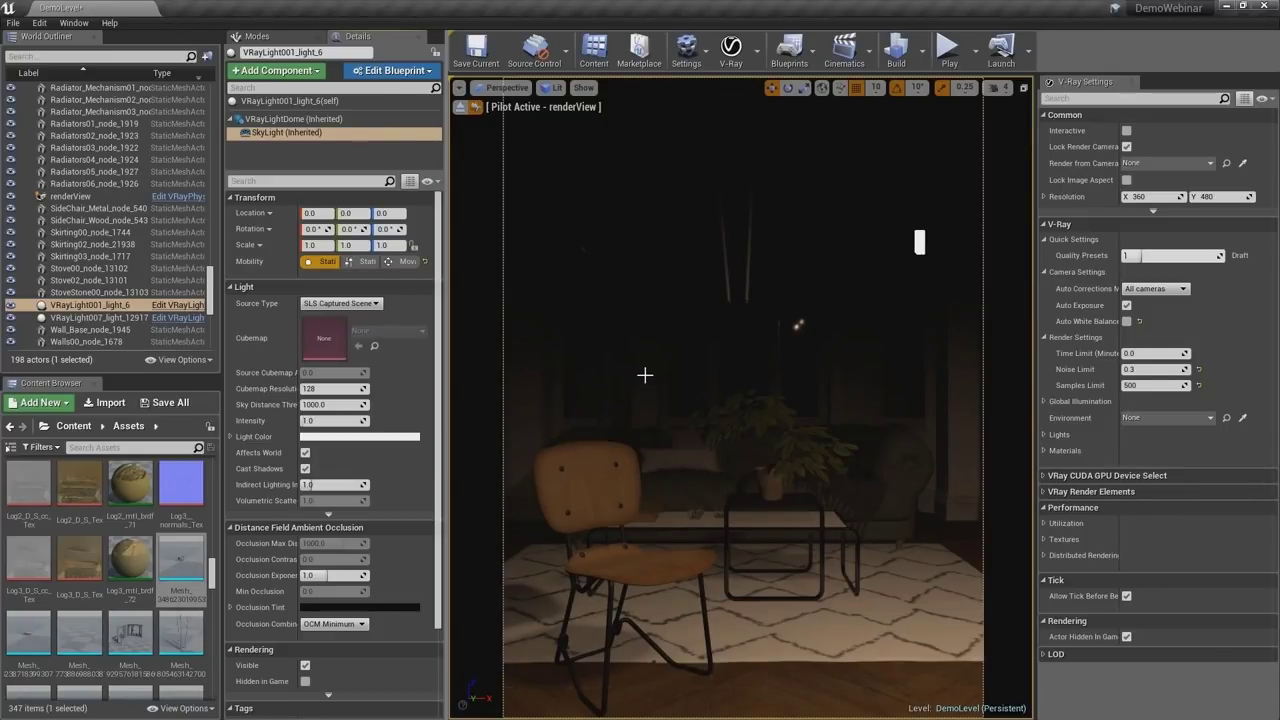
- Try the Enable After Light option on rectangle light VRayLight007_light_12917 and switch it back off
click(110, 318)
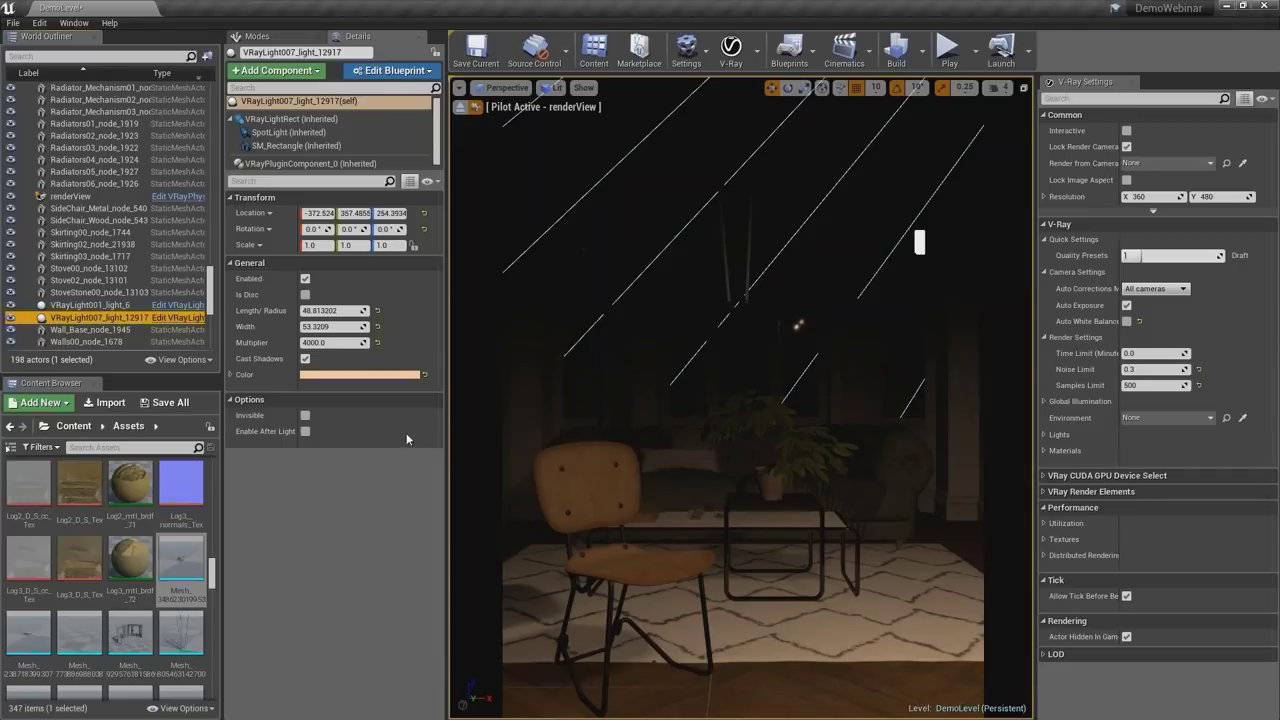
click(305, 431)
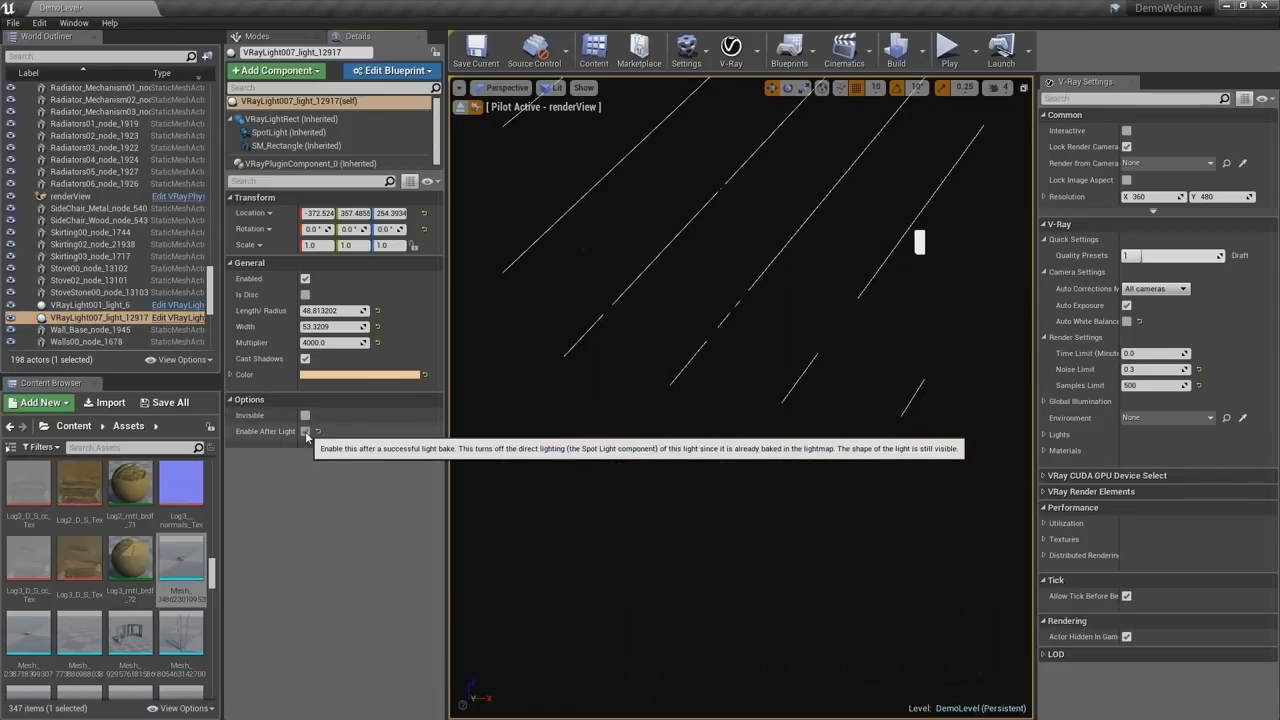
click(305, 431)
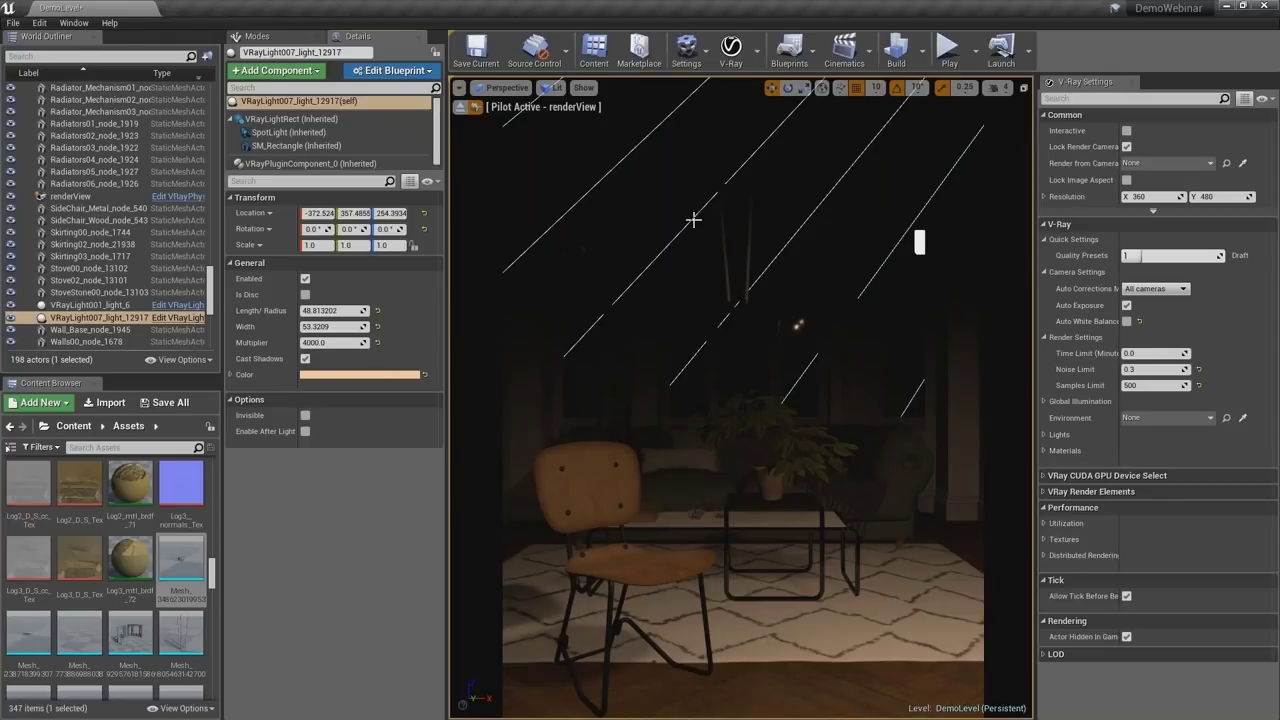
- Bake the scene lighting with V-Ray
click(758, 52)
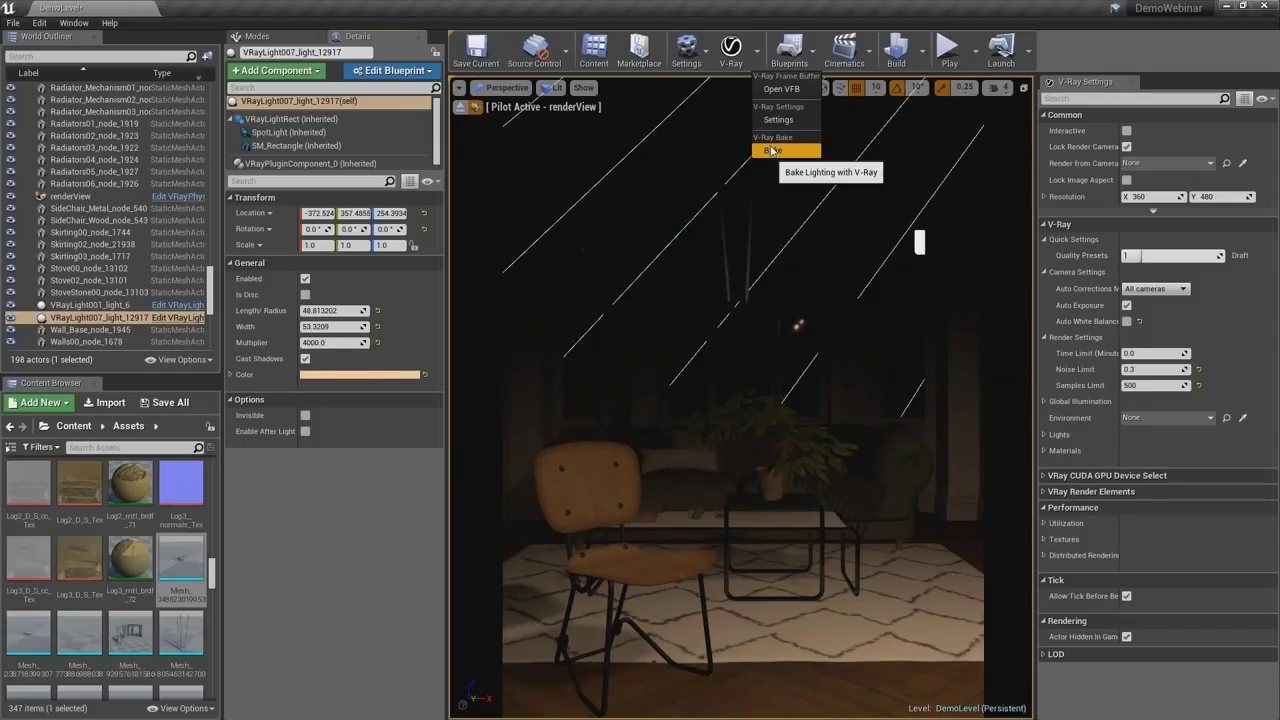
click(771, 150)
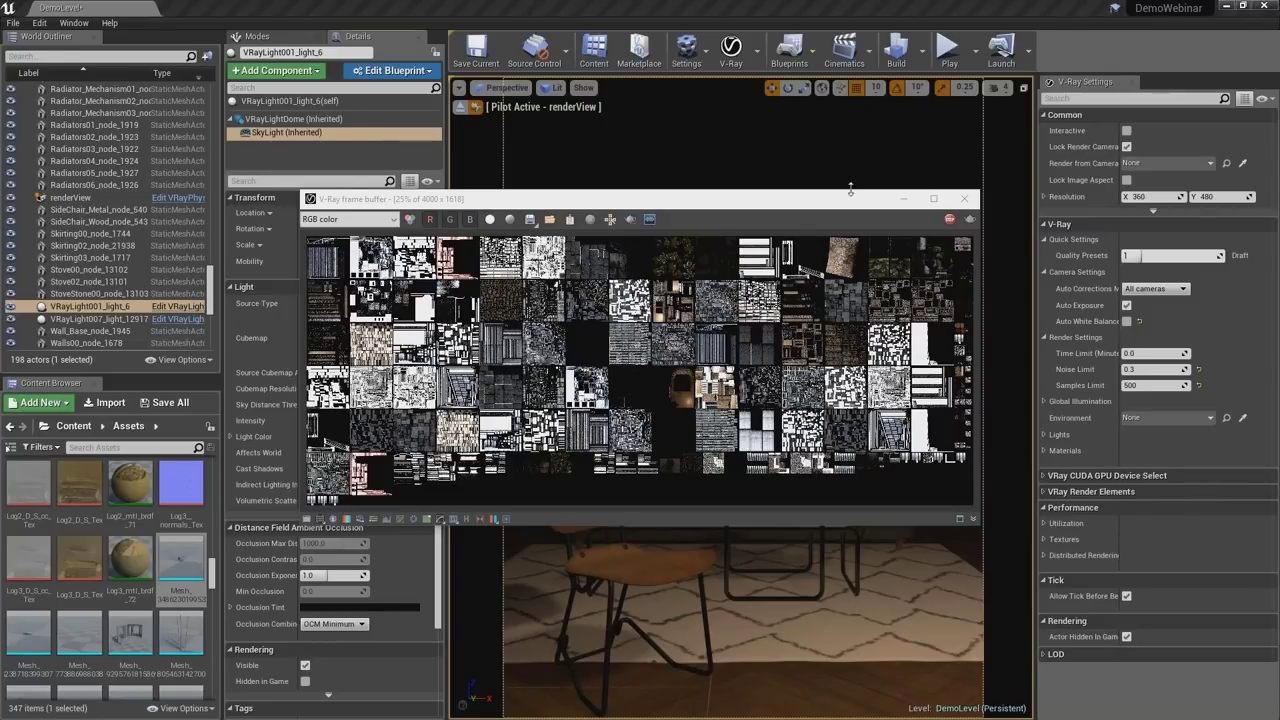
- Inspect the baked lightmaps around the brown floor area in the maximized V-Ray frame buffer at 200% zoom
click(704, 208)
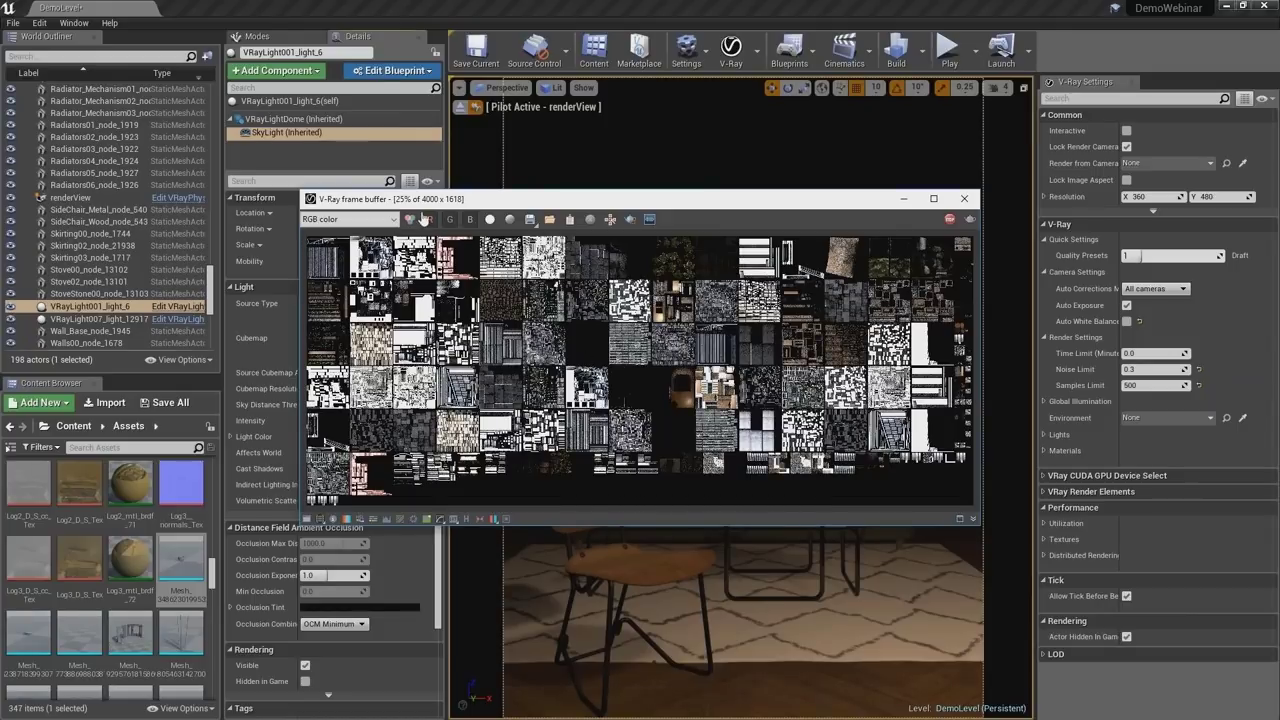
double_click(686, 370)
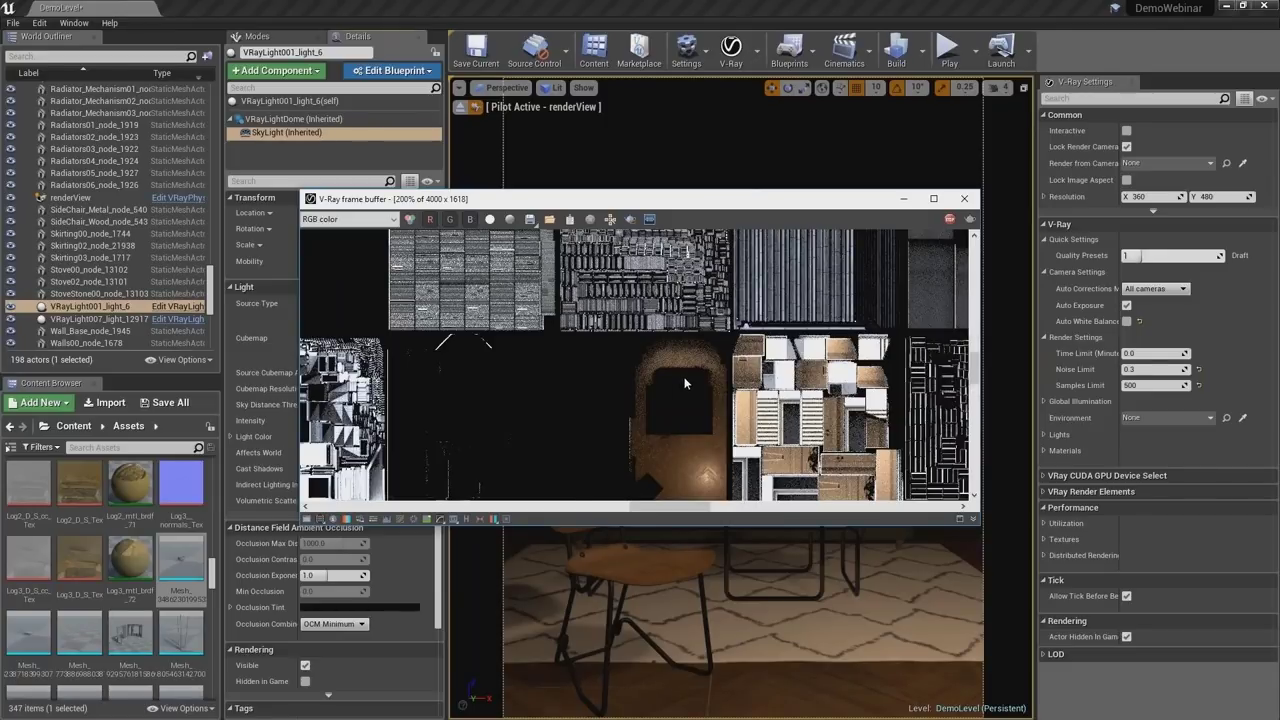
scroll(723, 385, up, 2)
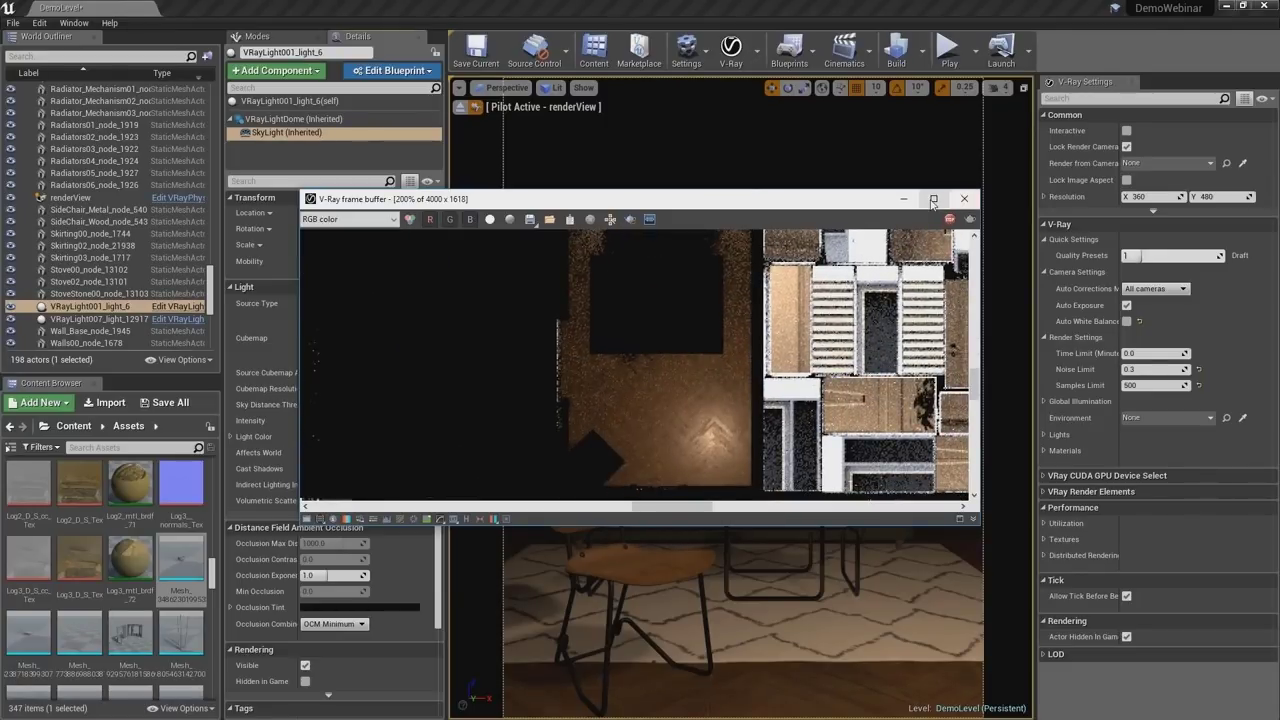
click(933, 199)
middle_drag(503, 263, 649, 476)
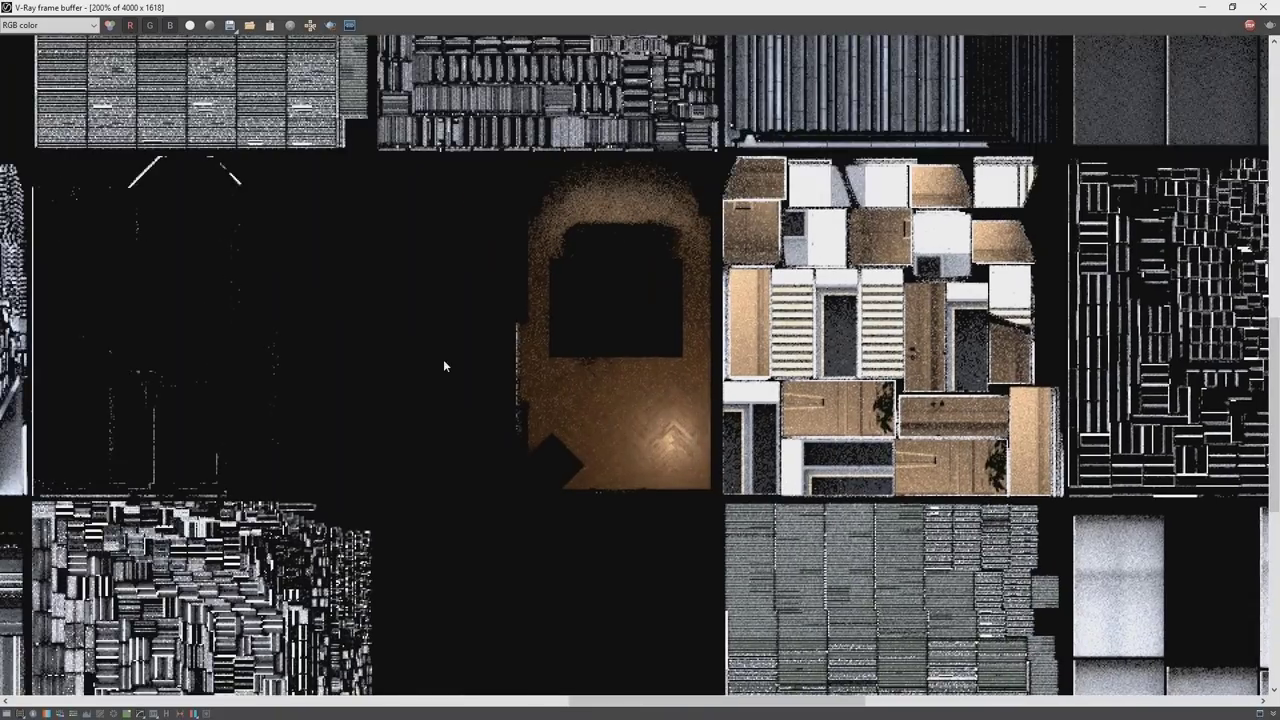
- Examine the baked lightmap tiles across the V-Ray frame buffer at different zoom levels and restore the window to its smaller size
middle_drag(443, 359, 638, 360)
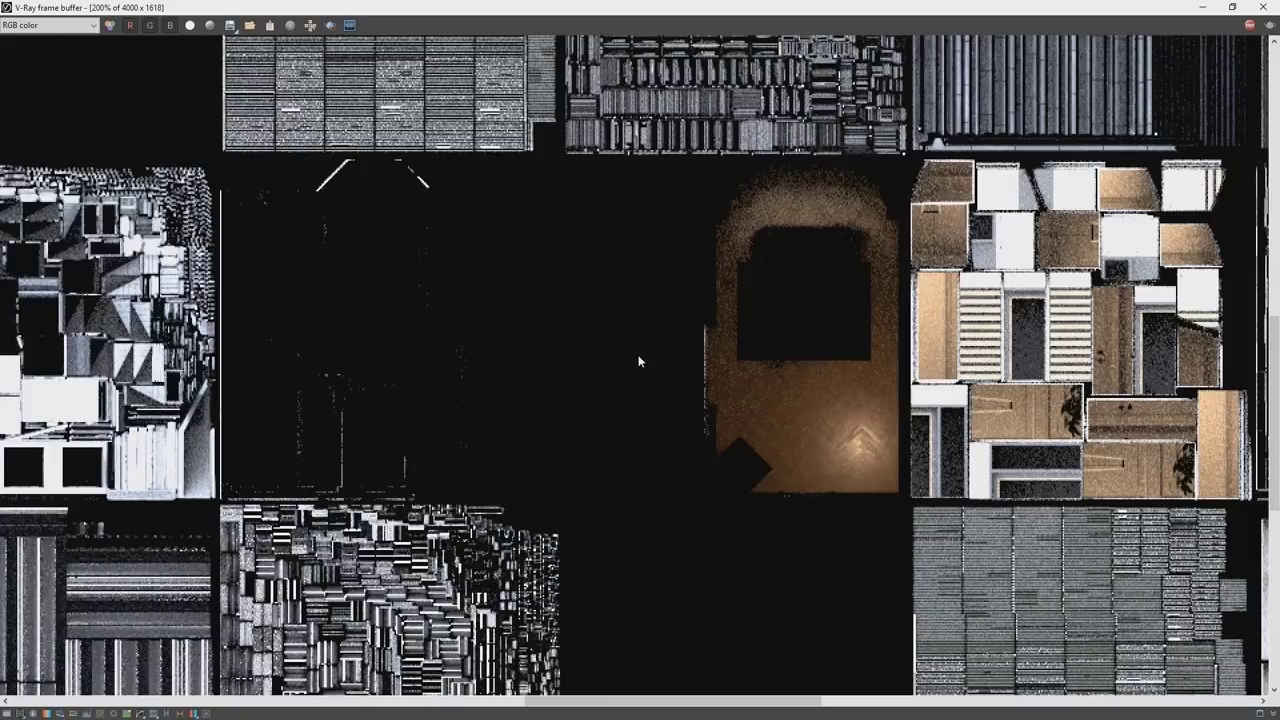
scroll(639, 361, down, 2)
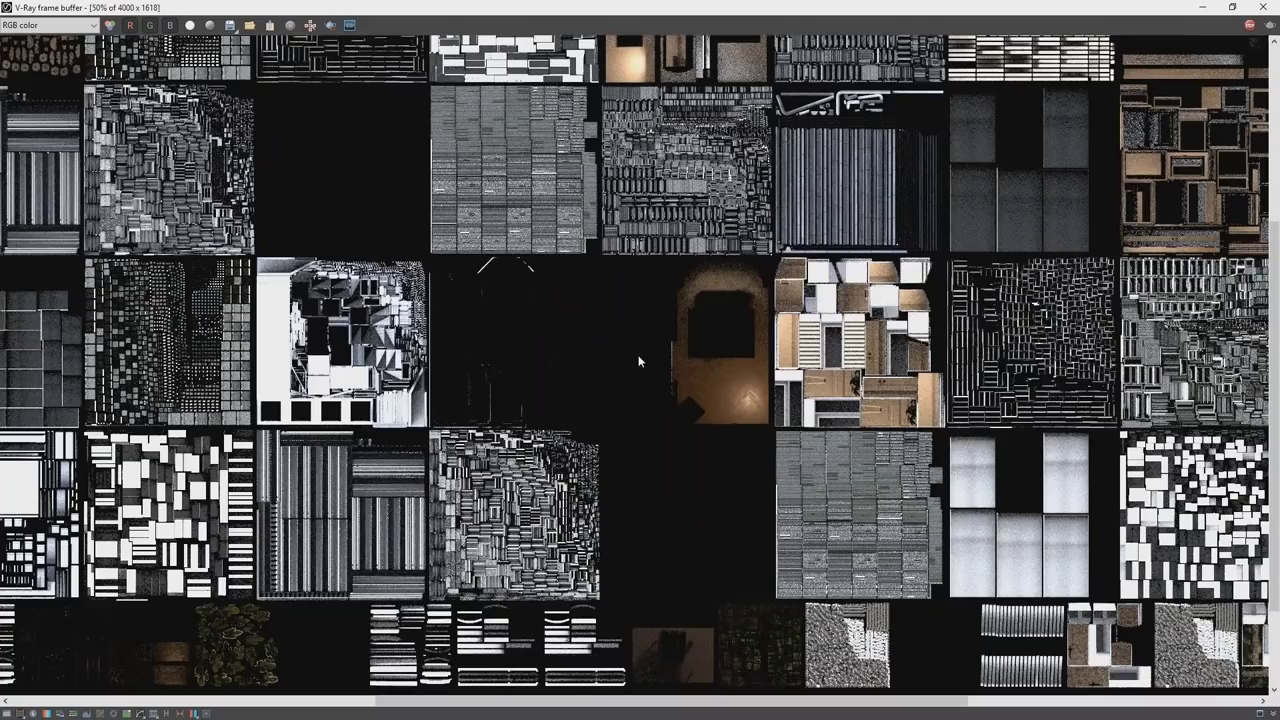
scroll(639, 361, down, 1)
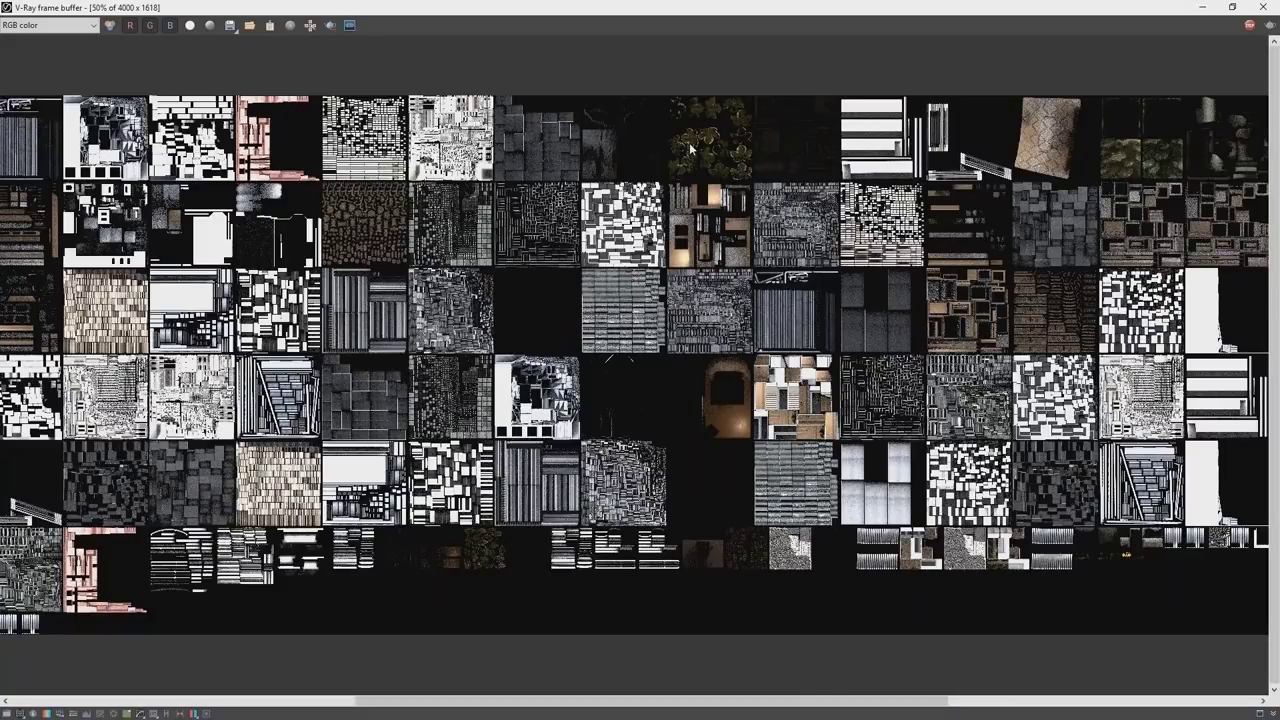
scroll(689, 142, up, 2)
scroll(689, 142, up, 1)
middle_drag(606, 172, 1089, 212)
middle_drag(545, 263, 931, 226)
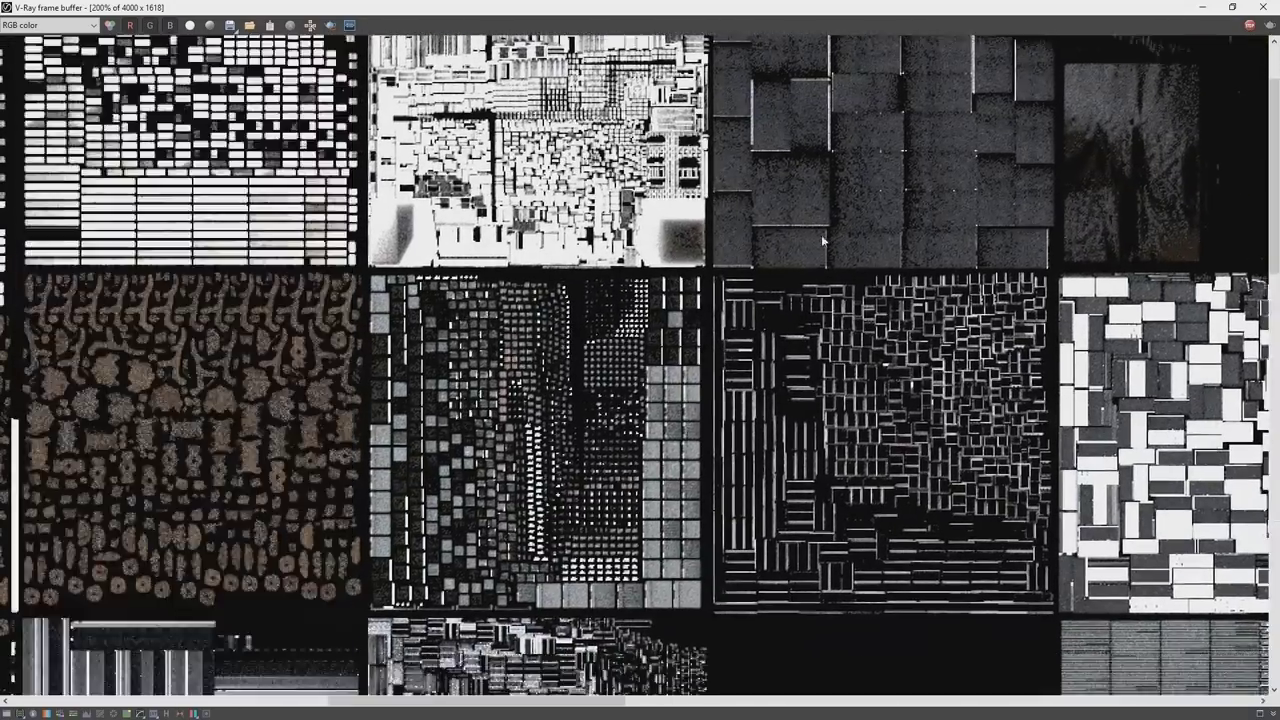
middle_drag(332, 407, 484, 368)
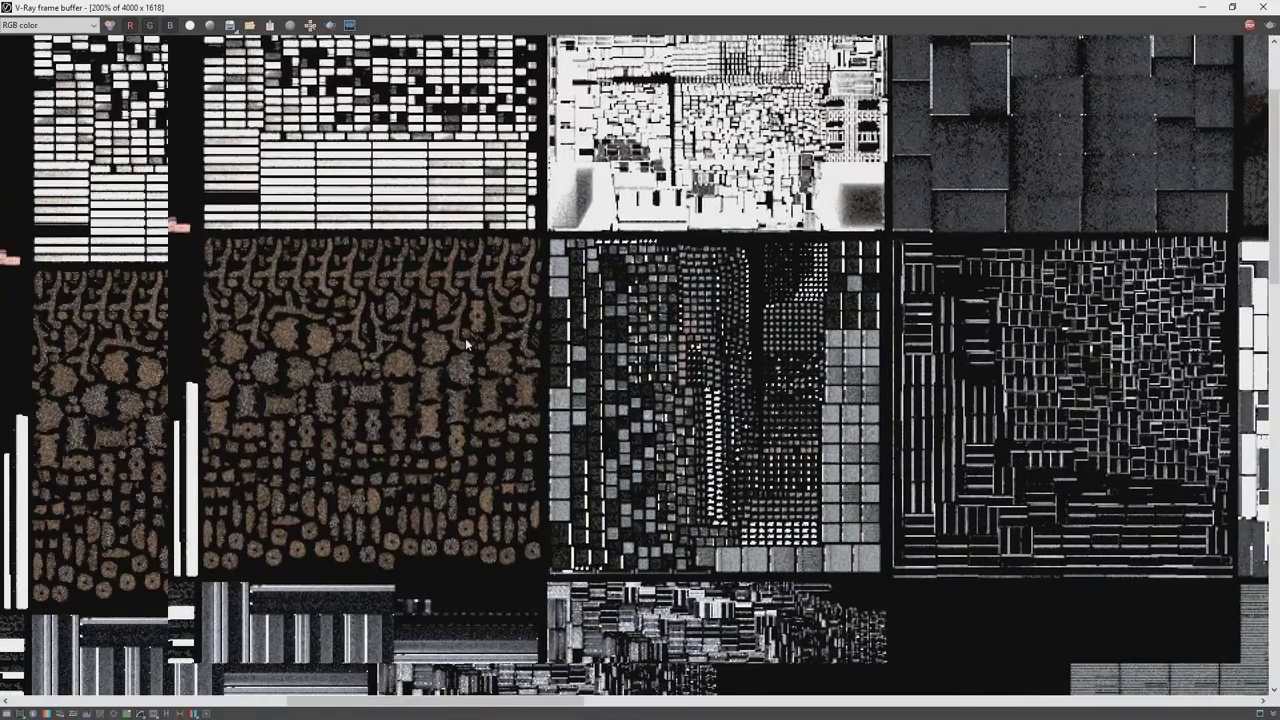
middle_drag(330, 429, 415, 400)
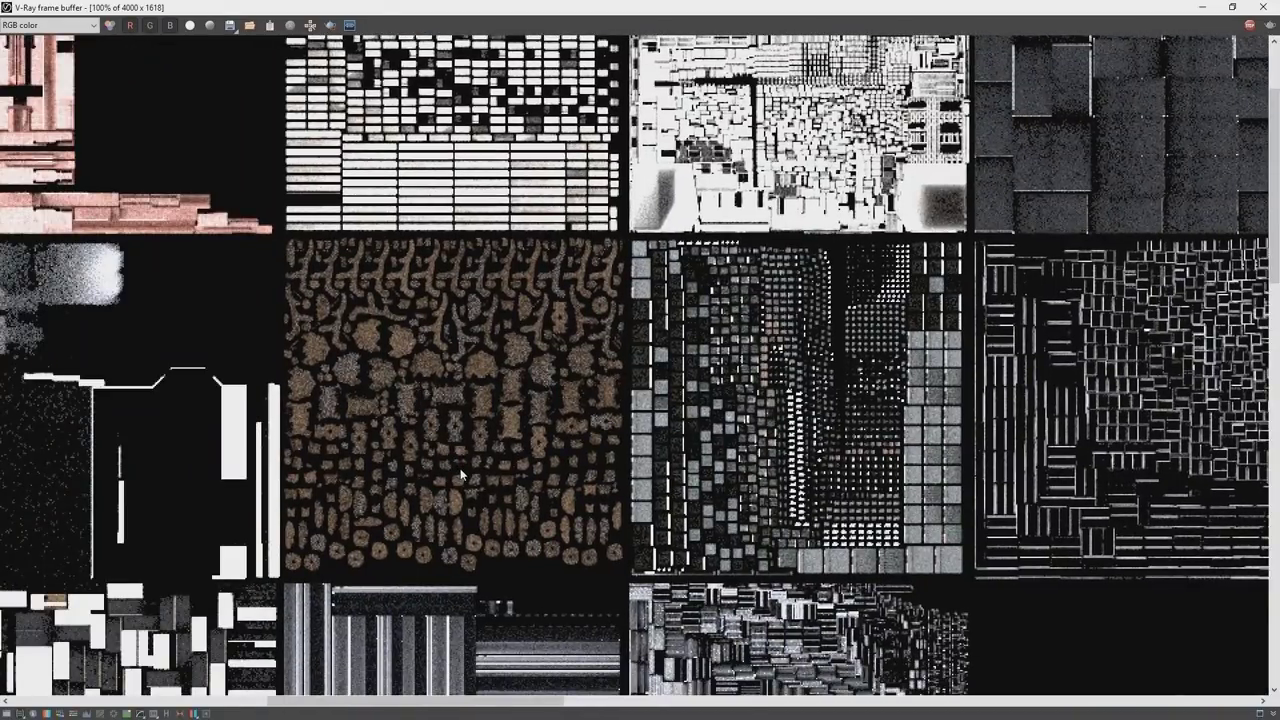
scroll(461, 474, down, 1)
scroll(461, 474, down, 1)
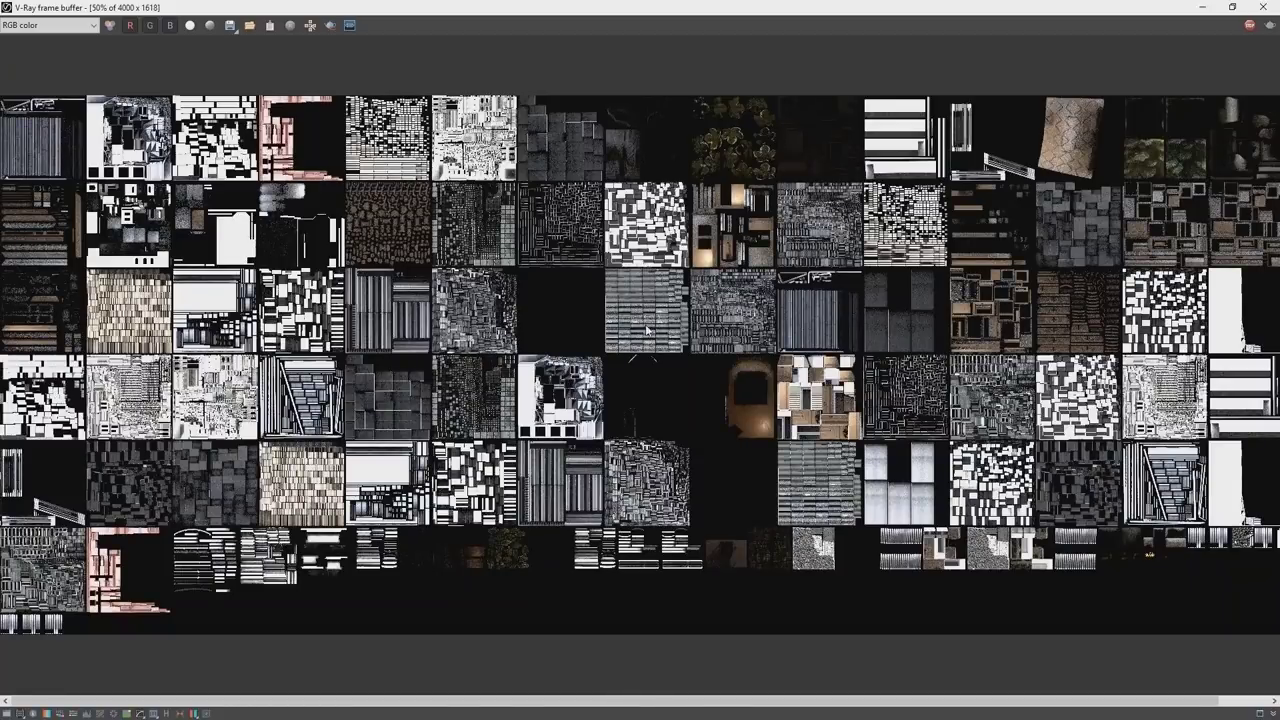
click(1232, 7)
scroll(731, 375, down, 1)
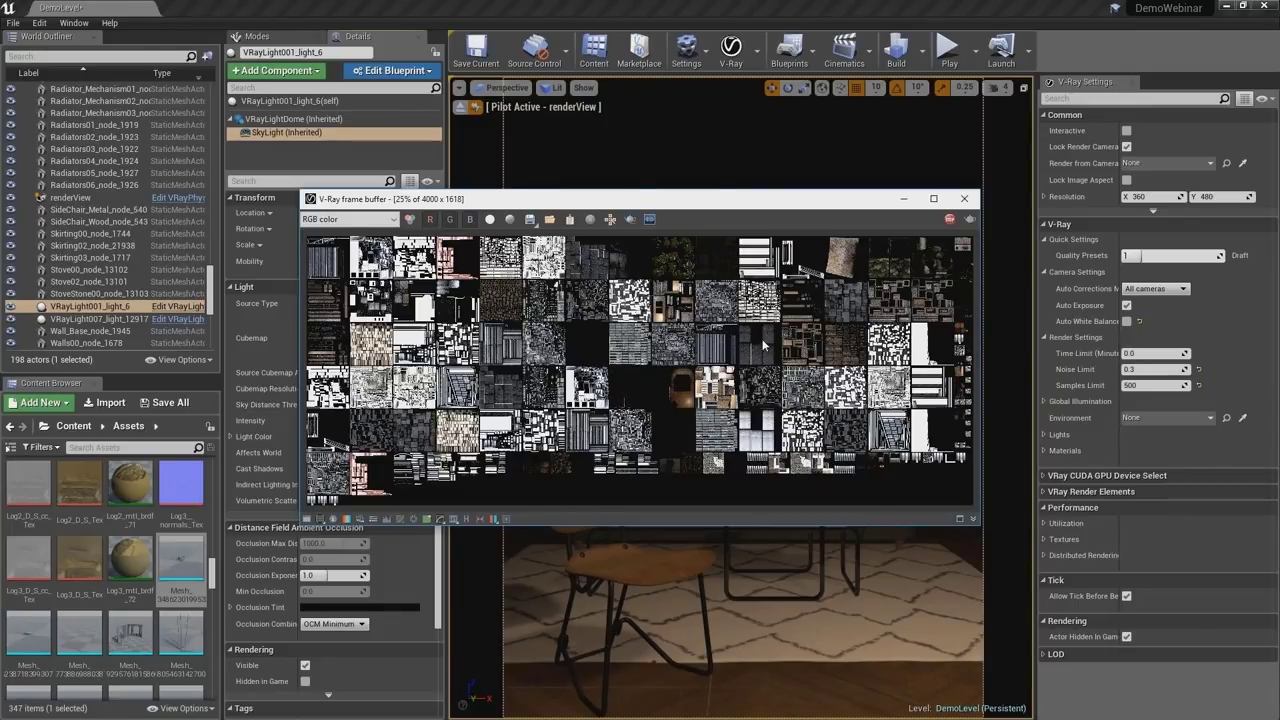
- Stop the V-Ray light bake, deselect the dome light and stop piloting the renderView camera
click(951, 220)
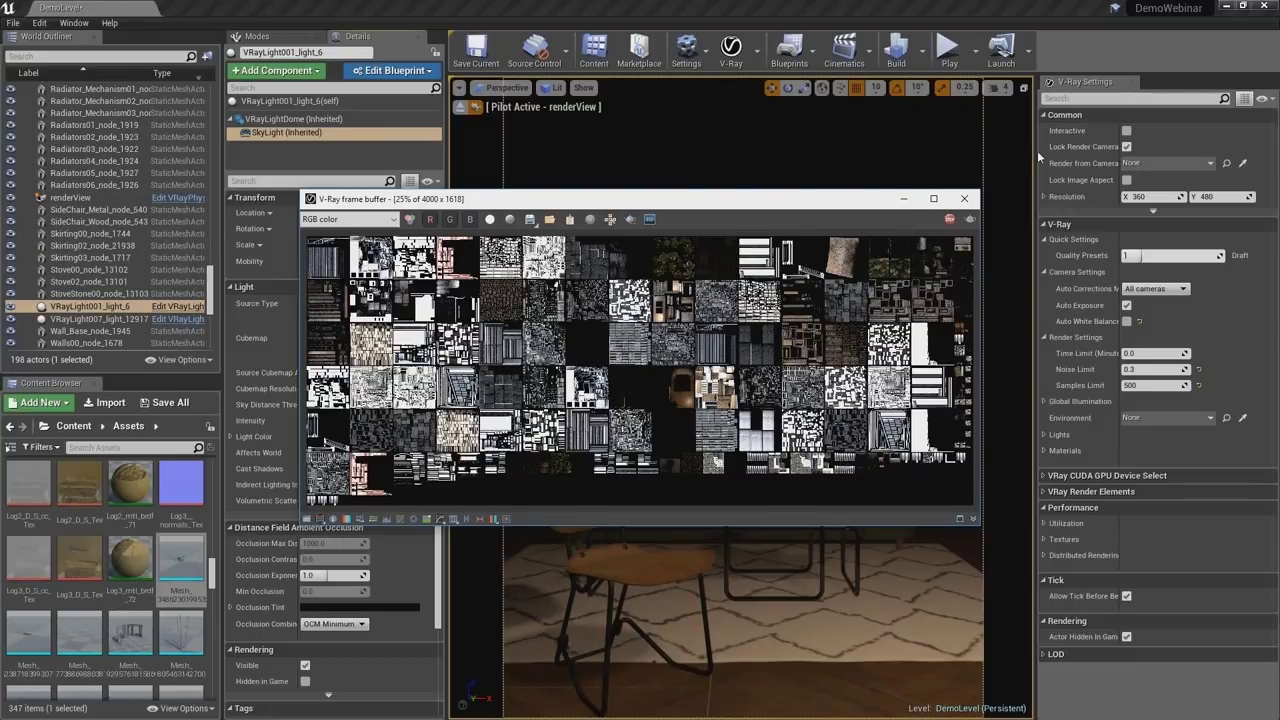
click(948, 220)
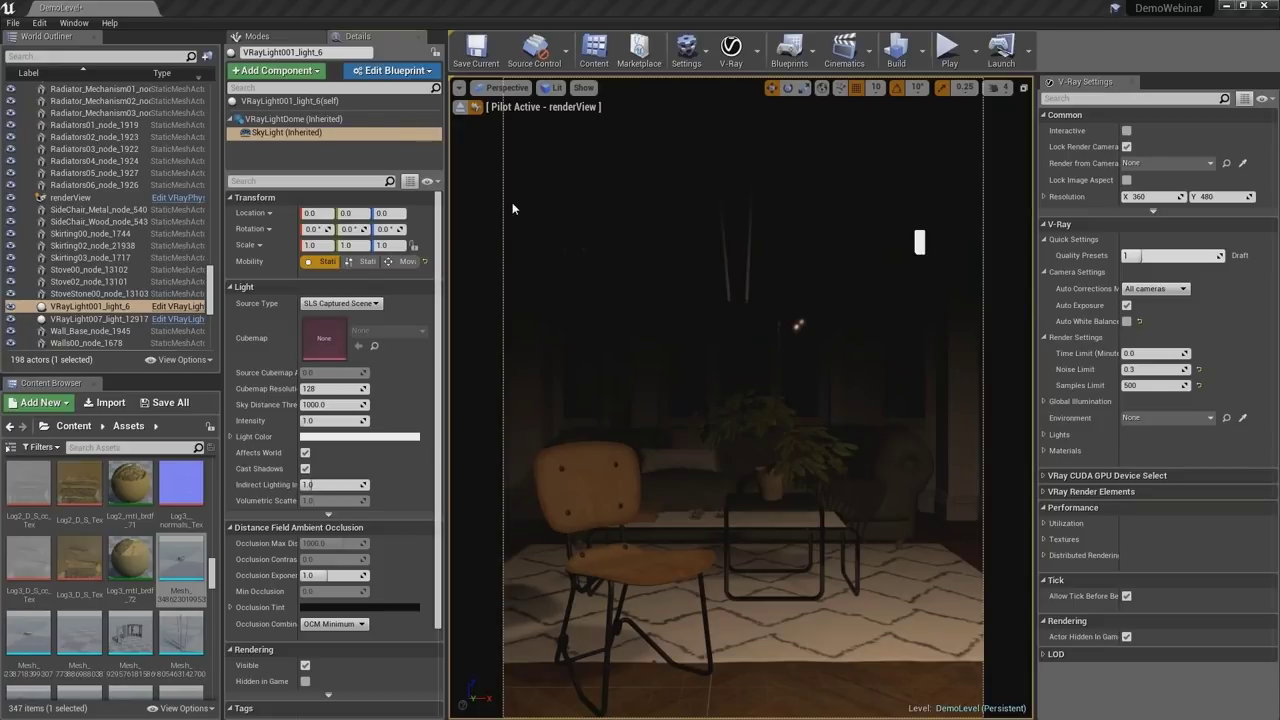
click(744, 104)
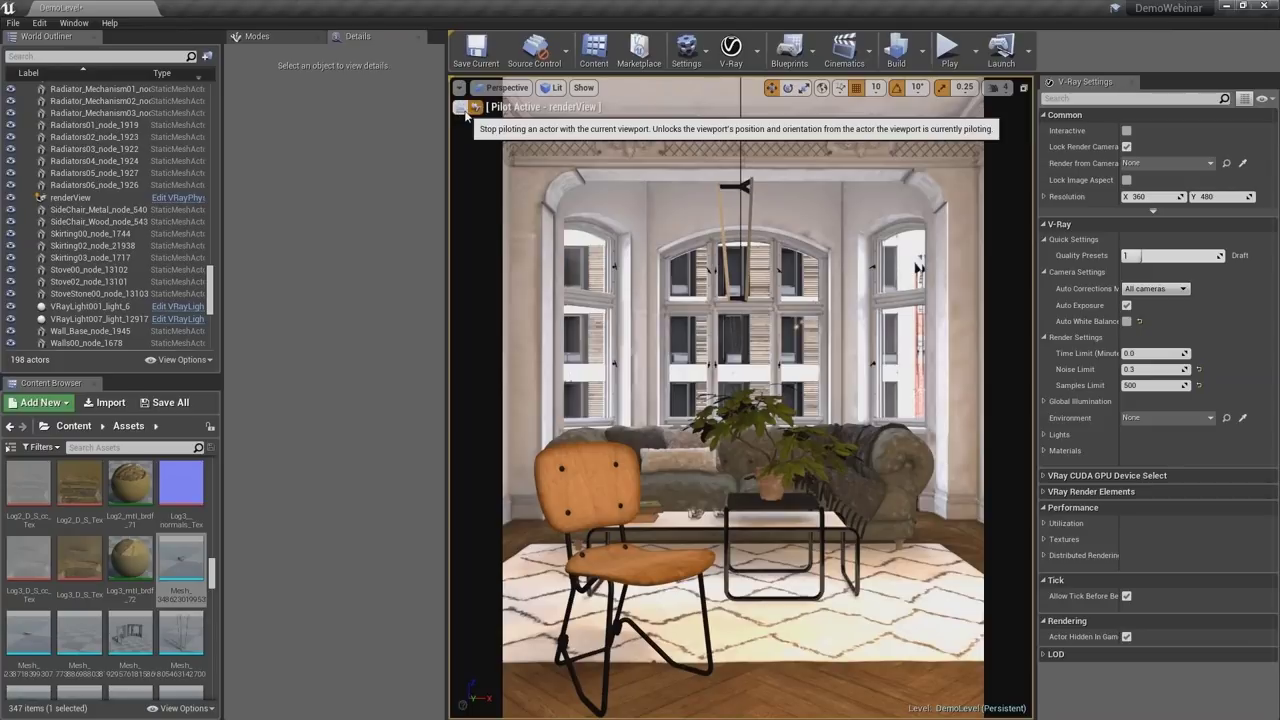
click(465, 110)
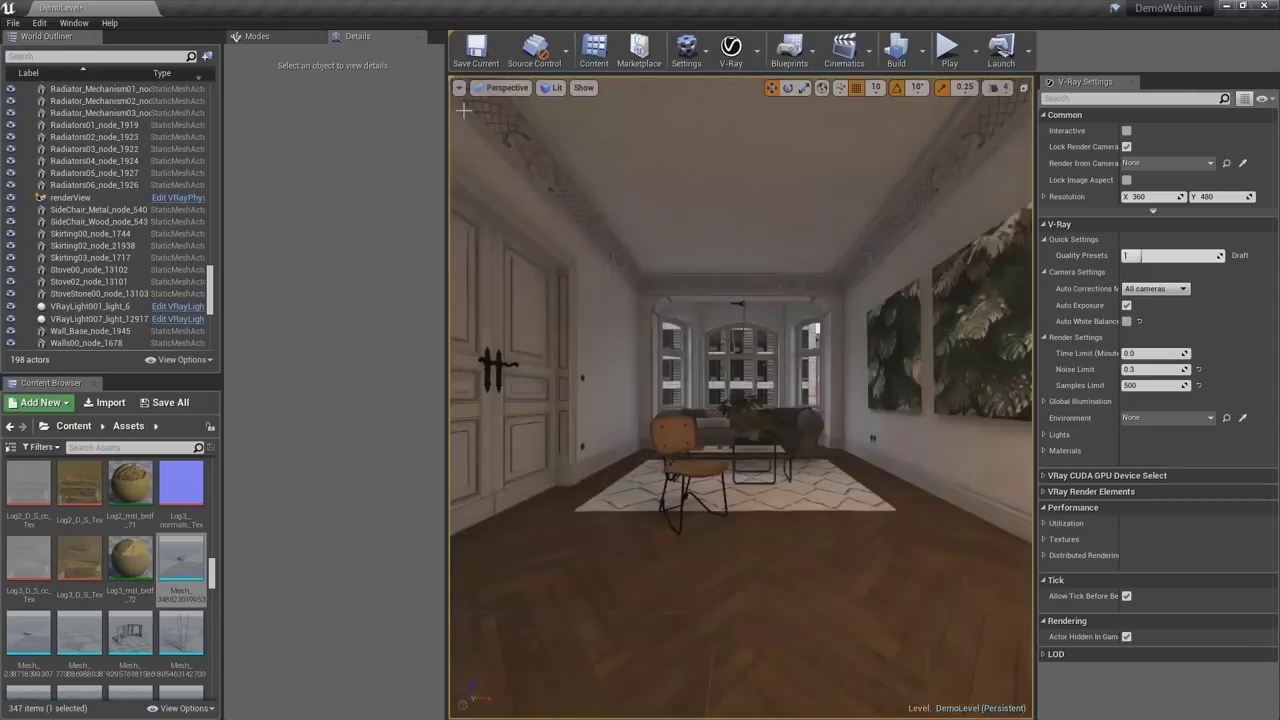
- Toggle the Enable After Light option on the VRayLightRect in the room corner on and back off
mouse_move(740, 400)
right_down()
mouse_move(640, 400)
mouse_move(860, 400)
mouse_move(880, 360)
mouse_move(920, 380)
mouse_move(860, 390)
mouse_move(920, 390)
mouse_move(960, 370)
mouse_move(734, 309)
right_up()
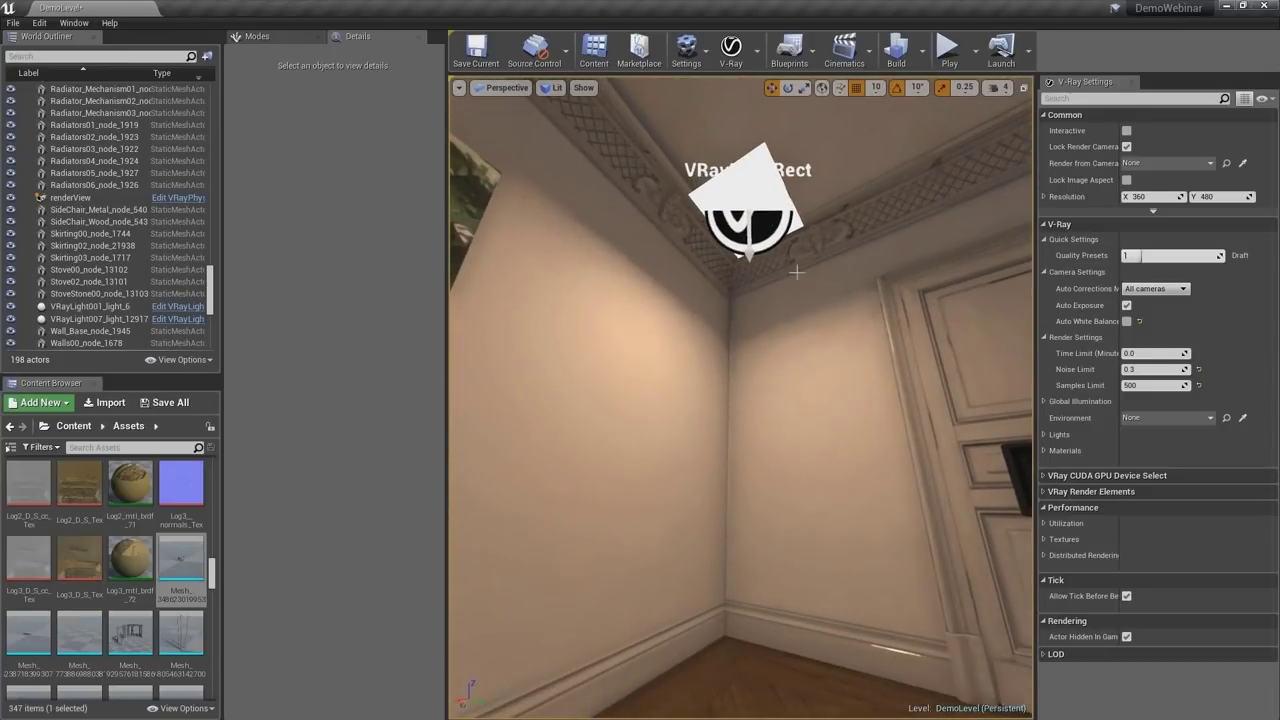
click(760, 189)
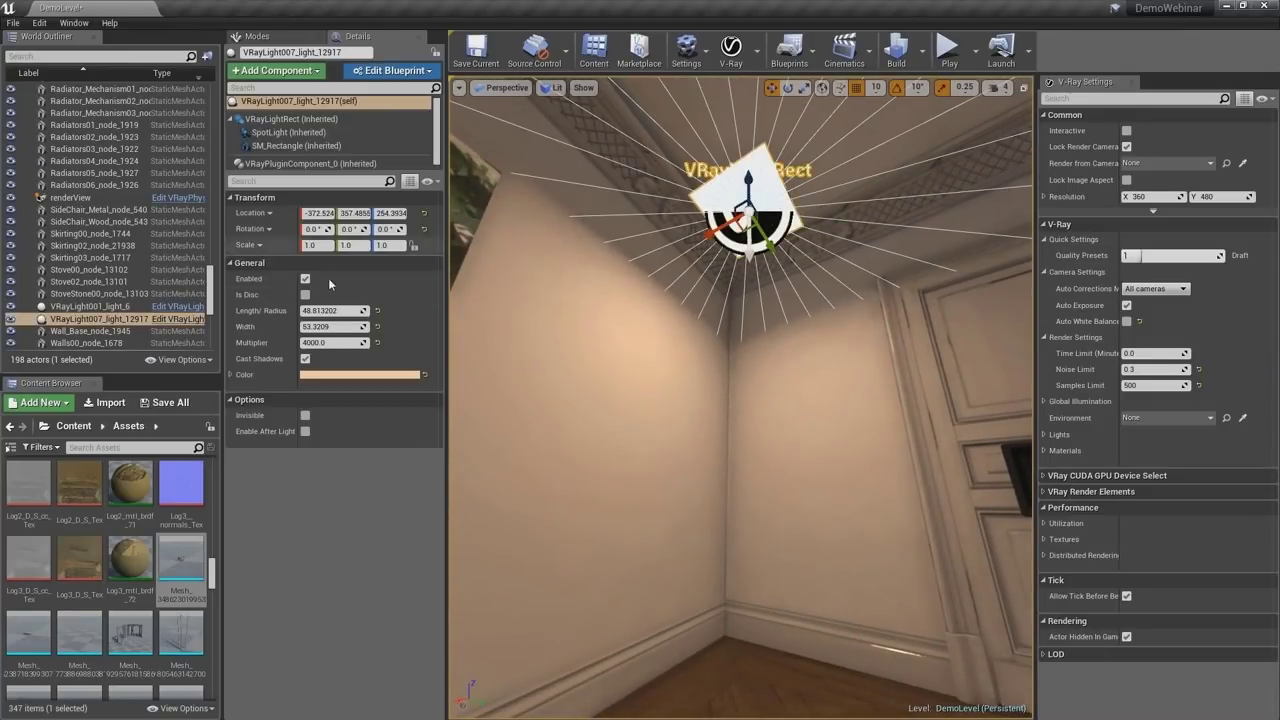
click(306, 431)
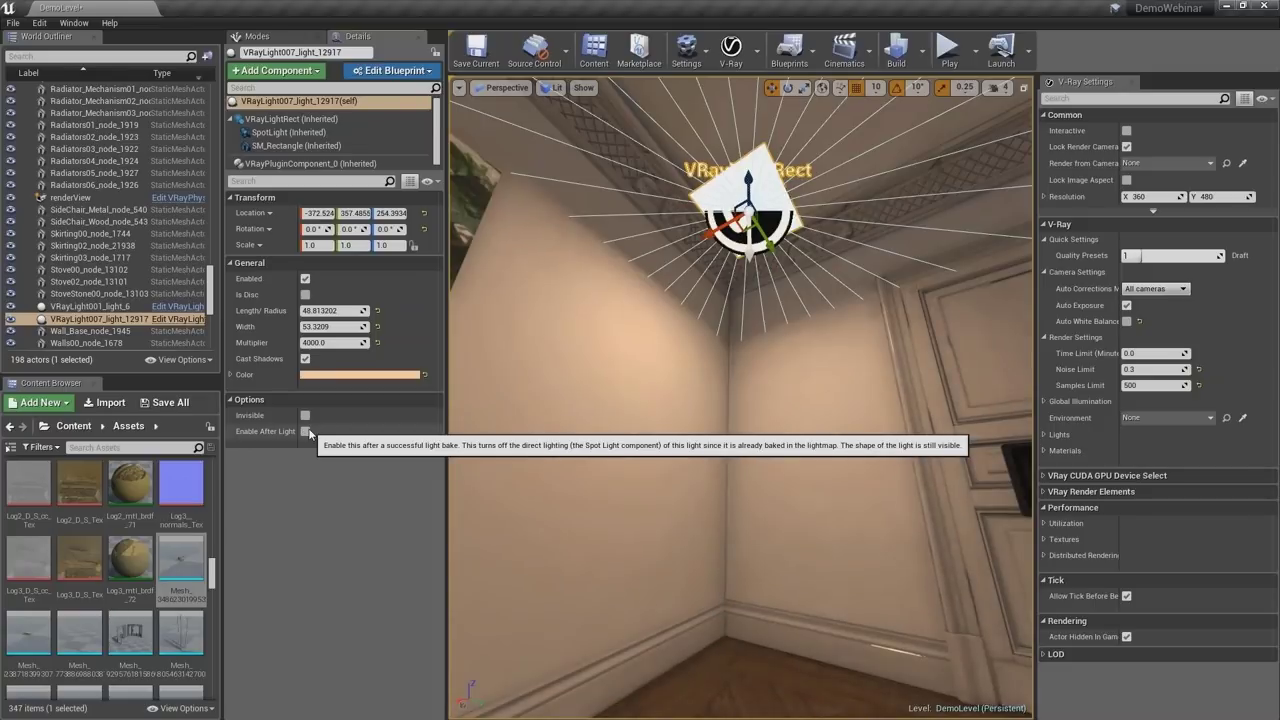
click(306, 431)
- Switch the viewport to the Lighting Only view mode and inspect the baked lighting on the couch
right_drag(663, 366, 450, 400)
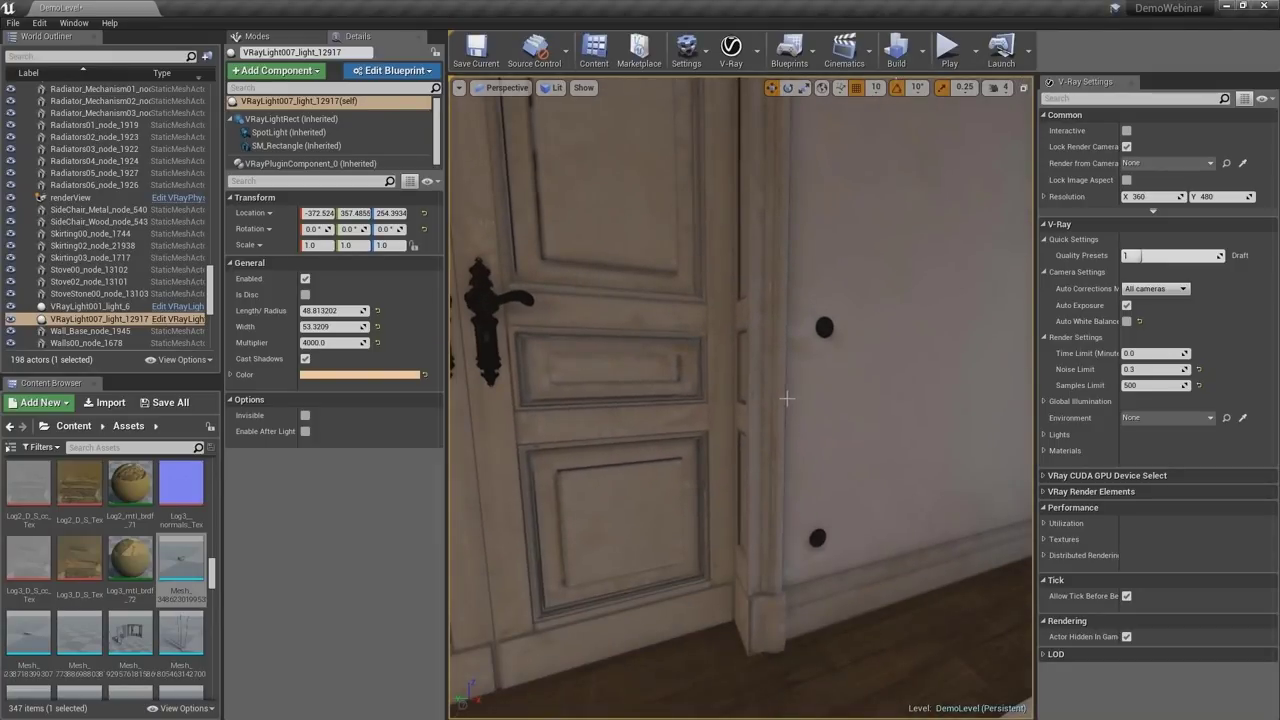
click(550, 88)
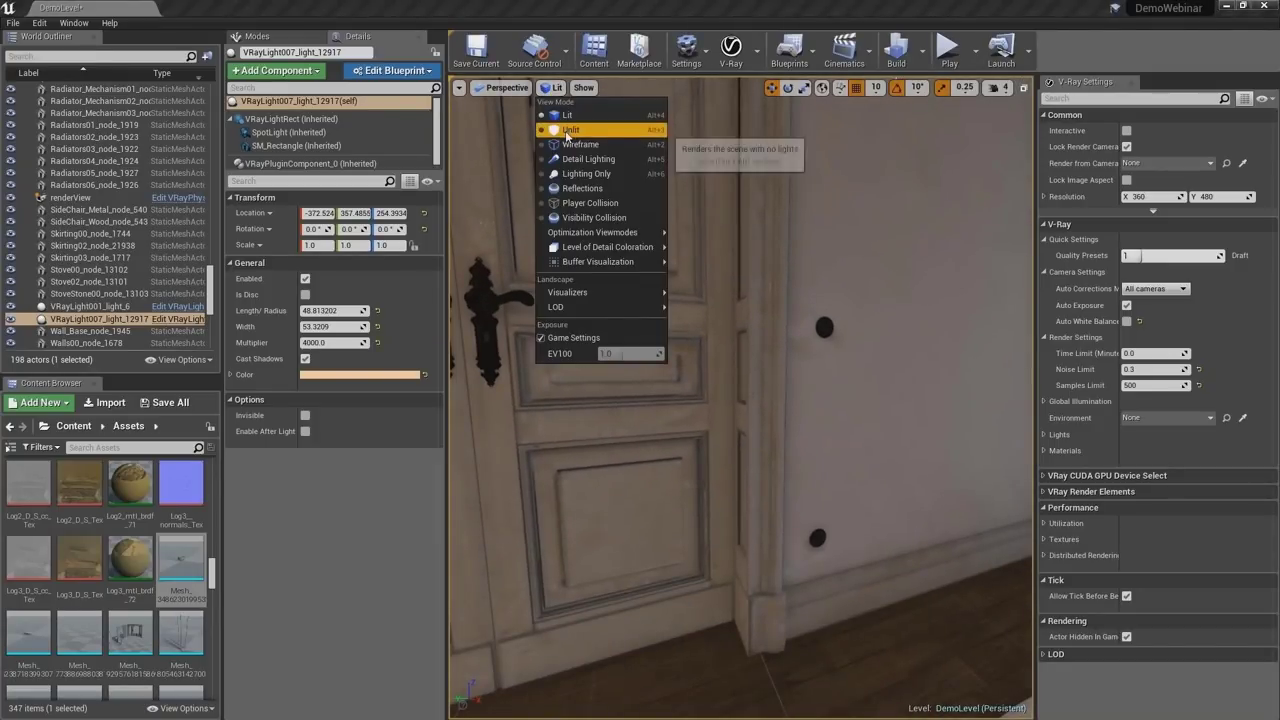
click(589, 175)
right_drag(800, 309, 780, 420)
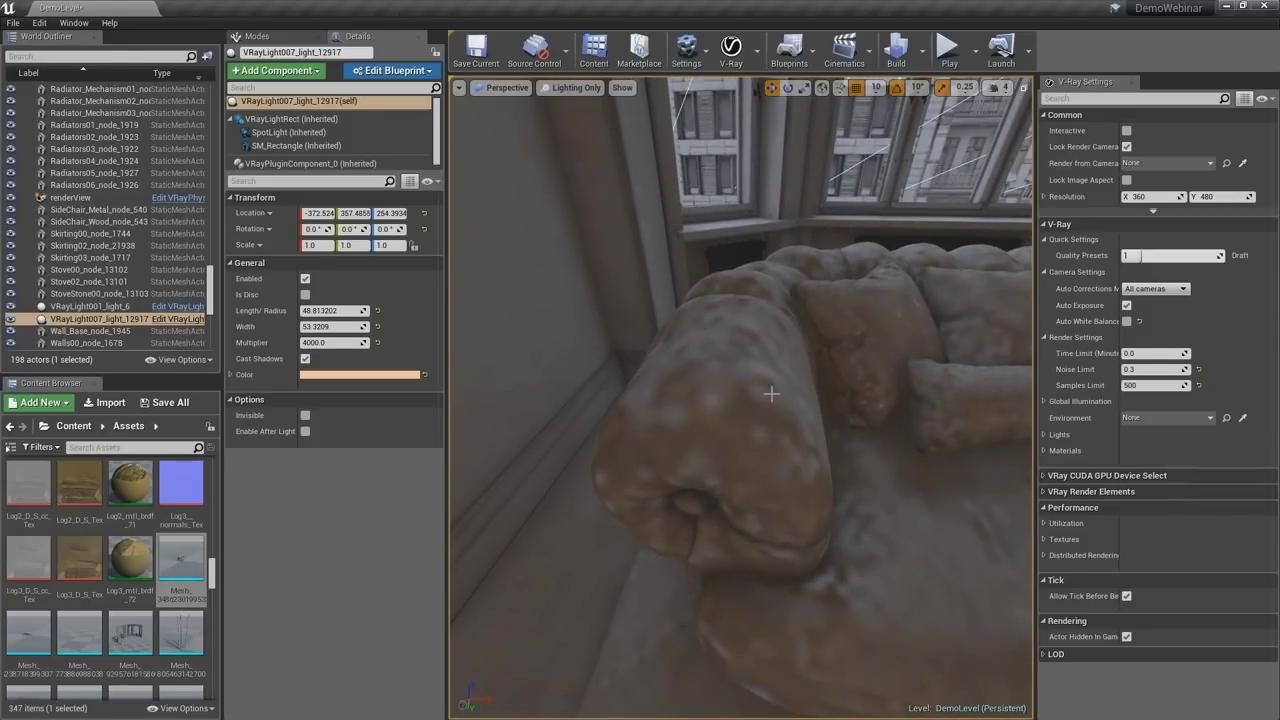
- Switch the viewport to the Lightmap Density view mode and check the density of the ceiling, walls and couch
click(590, 95)
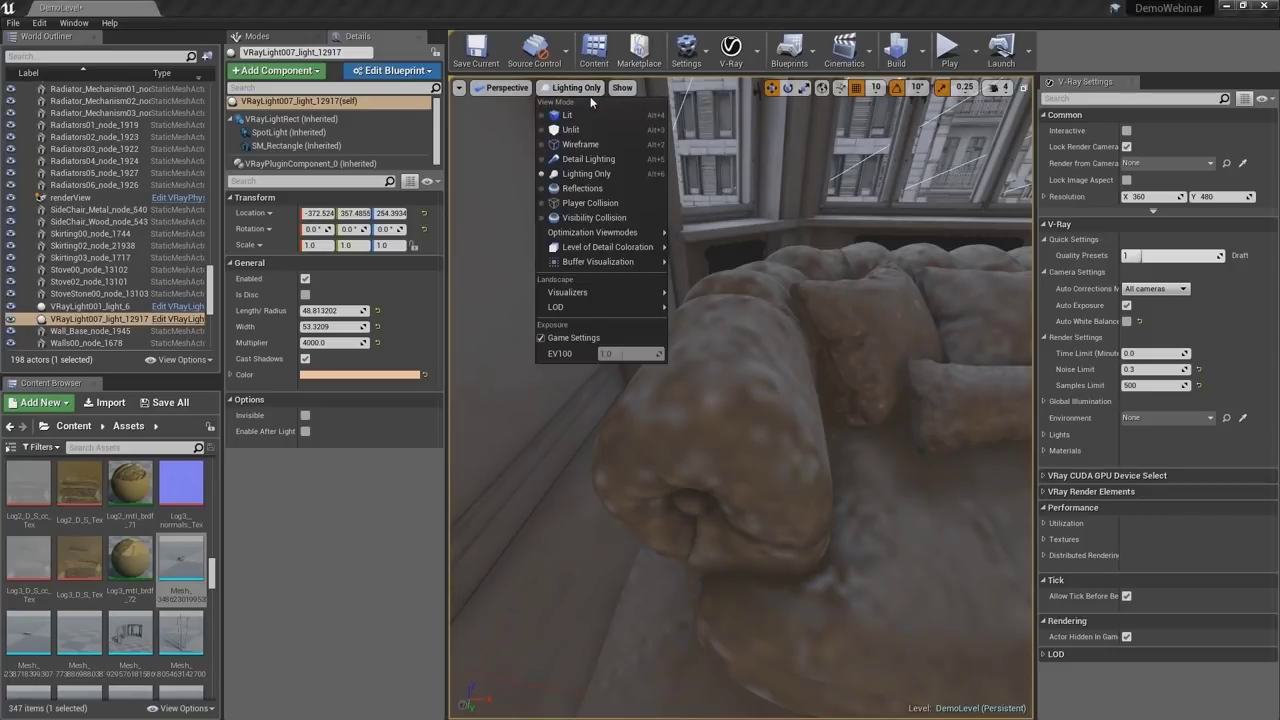
mouse_move(608, 233)
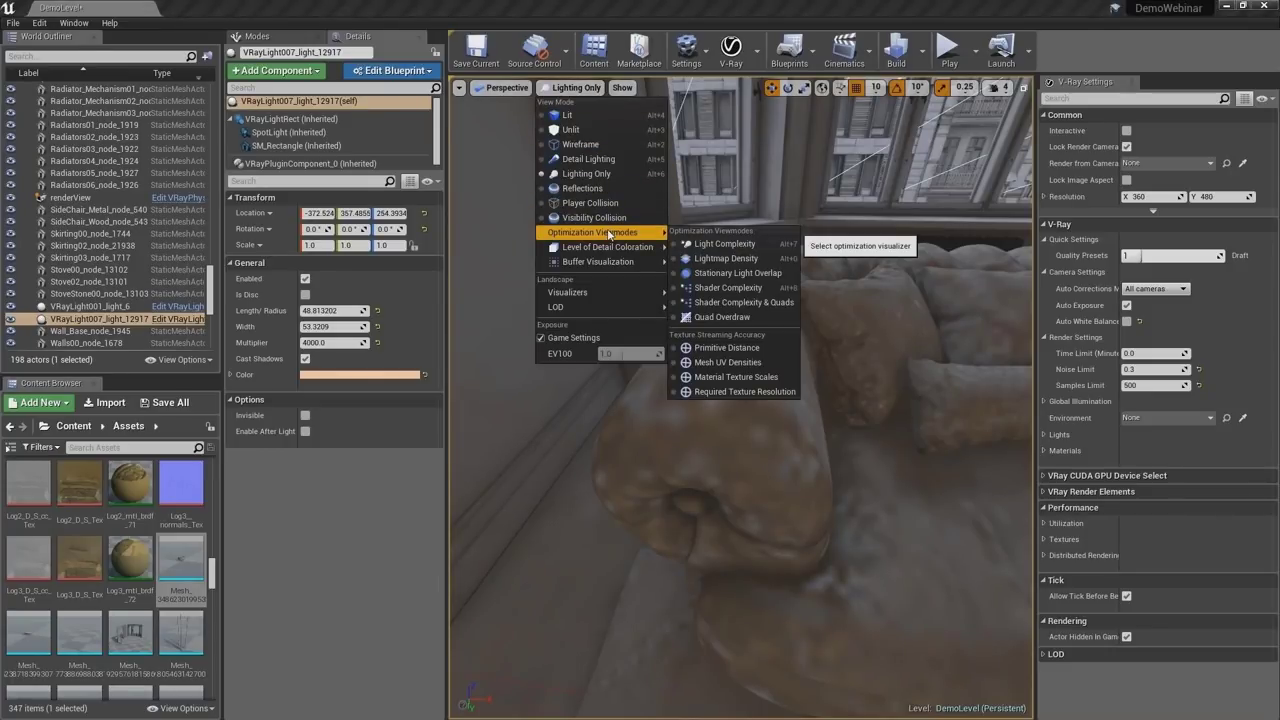
click(791, 259)
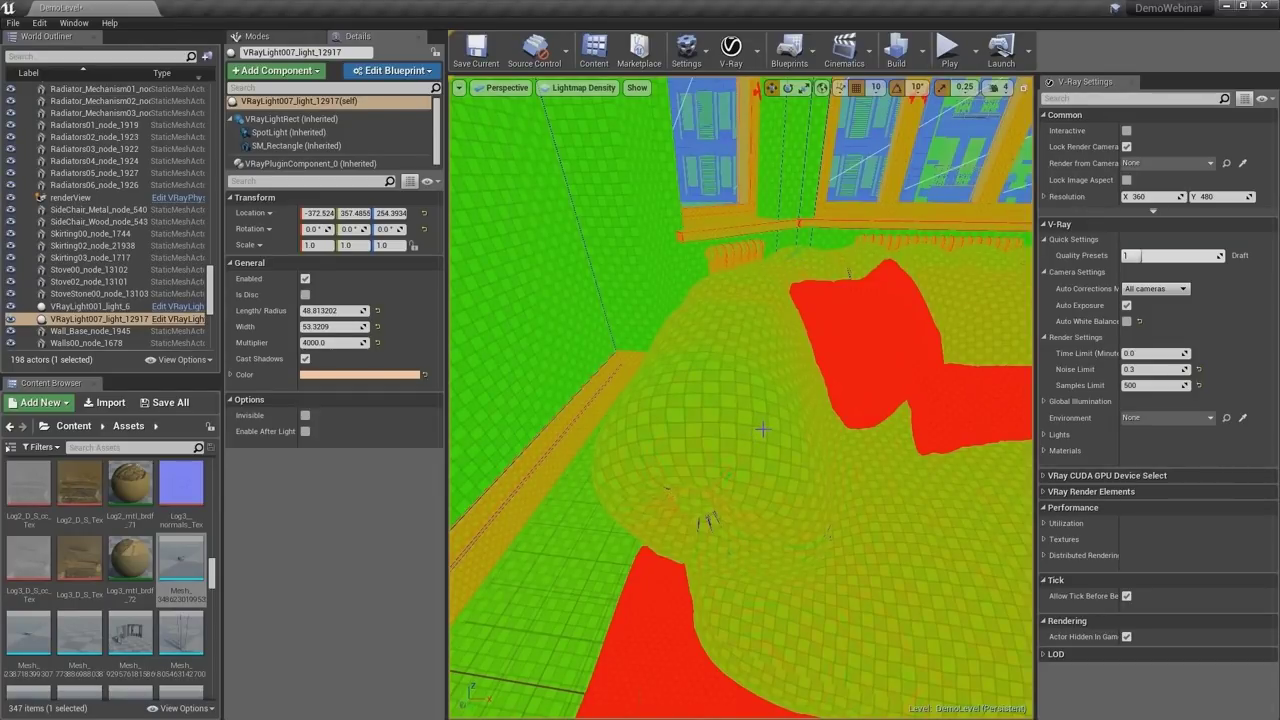
right_drag(740, 400, 720, 302)
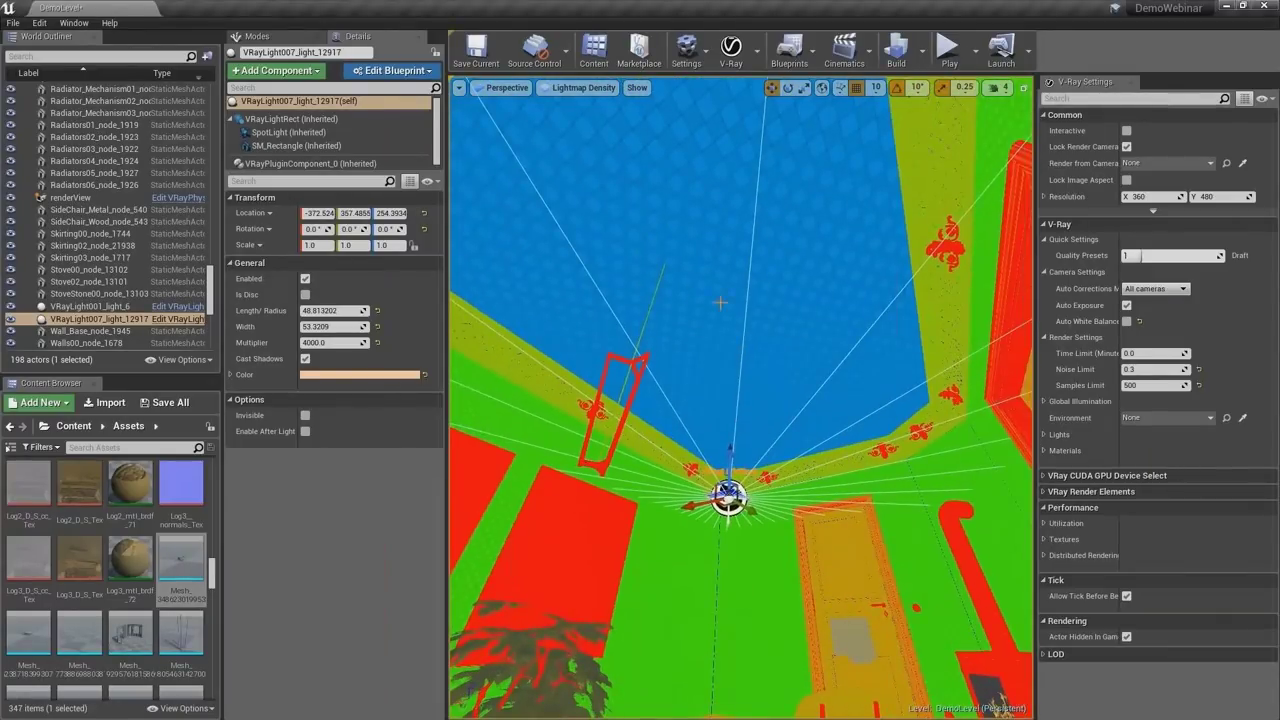
right_drag(733, 355, 657, 411)
key(w)
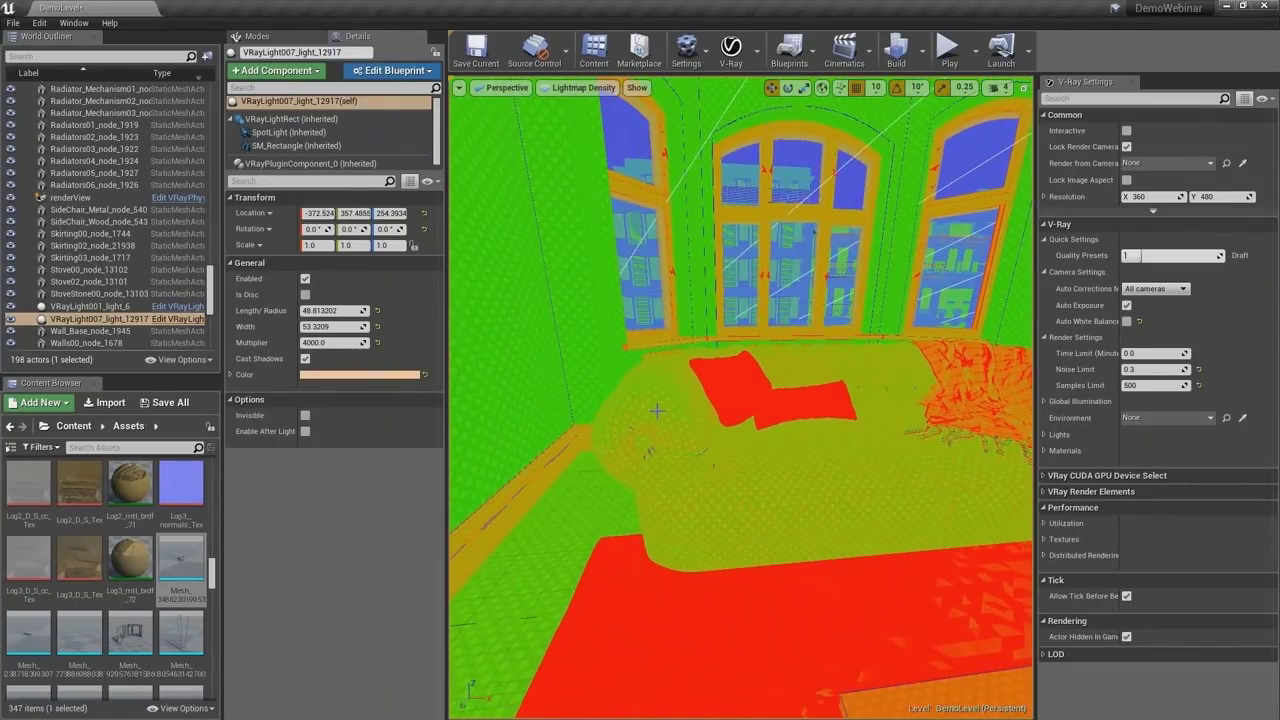
- Override the lightmap resolution of the couch mesh Living_Couch00_node_564 and set it to 400
click(657, 411)
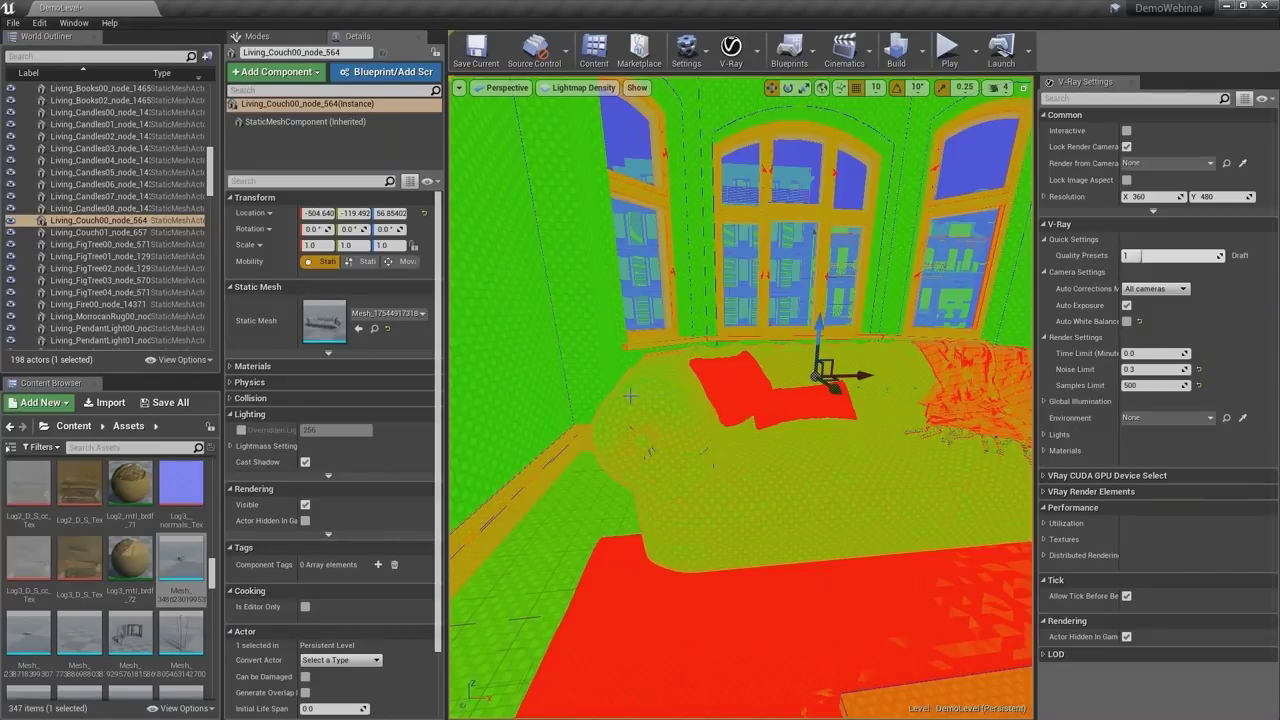
click(241, 430)
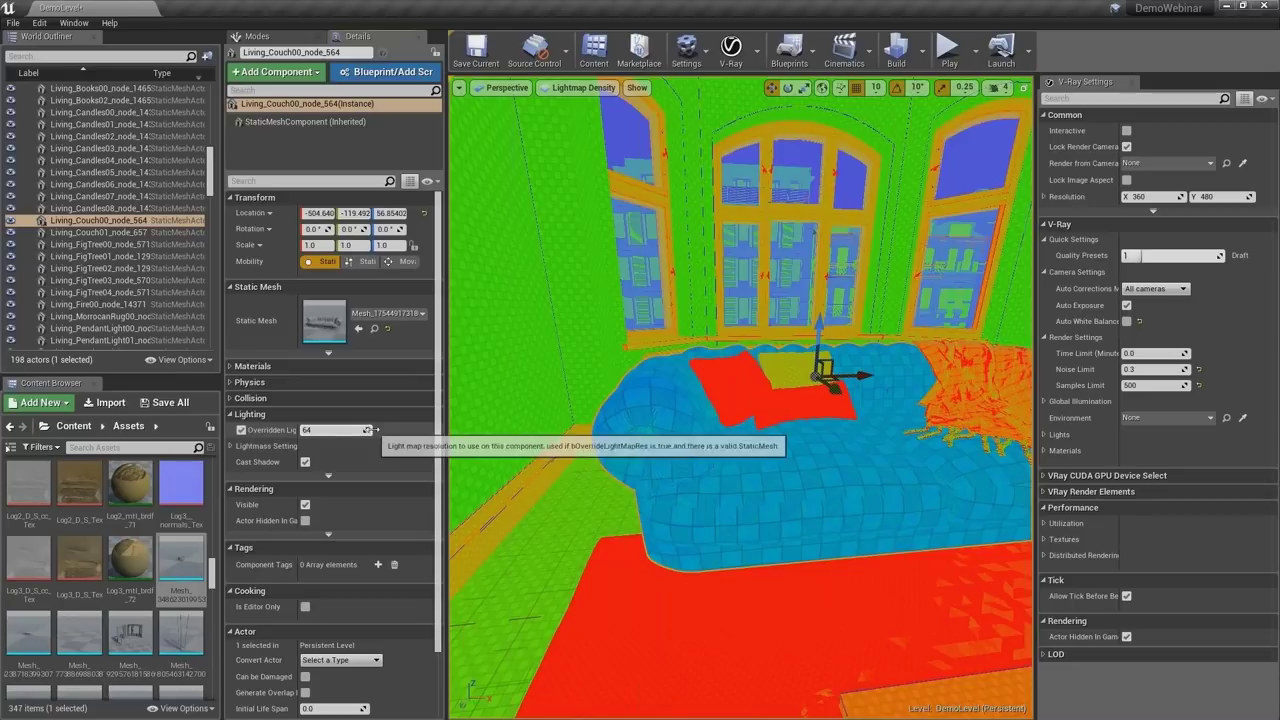
drag(340, 430, 466, 430)
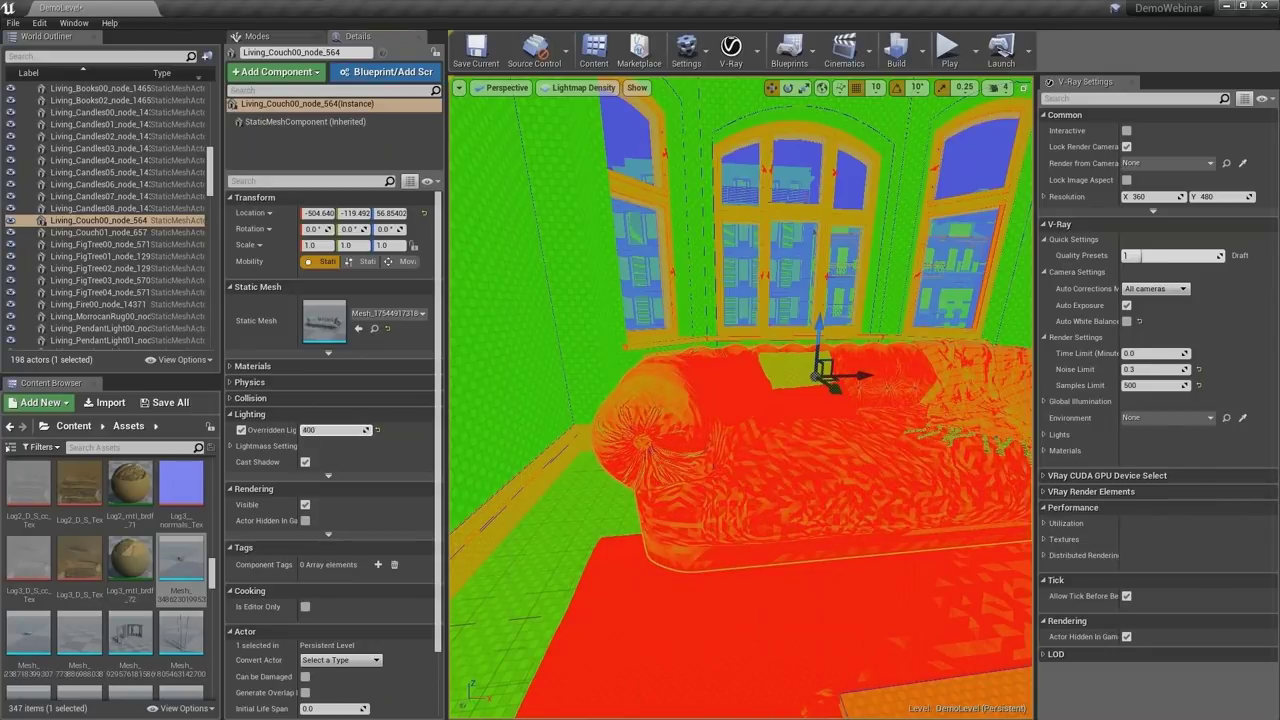
- Override the lightmap resolution of the pillow Living_Pillows00_node_680 with 92 and of the throw Living_Throw00_node_5590 with 276
right_drag(740, 400, 660, 380)
click(752, 357)
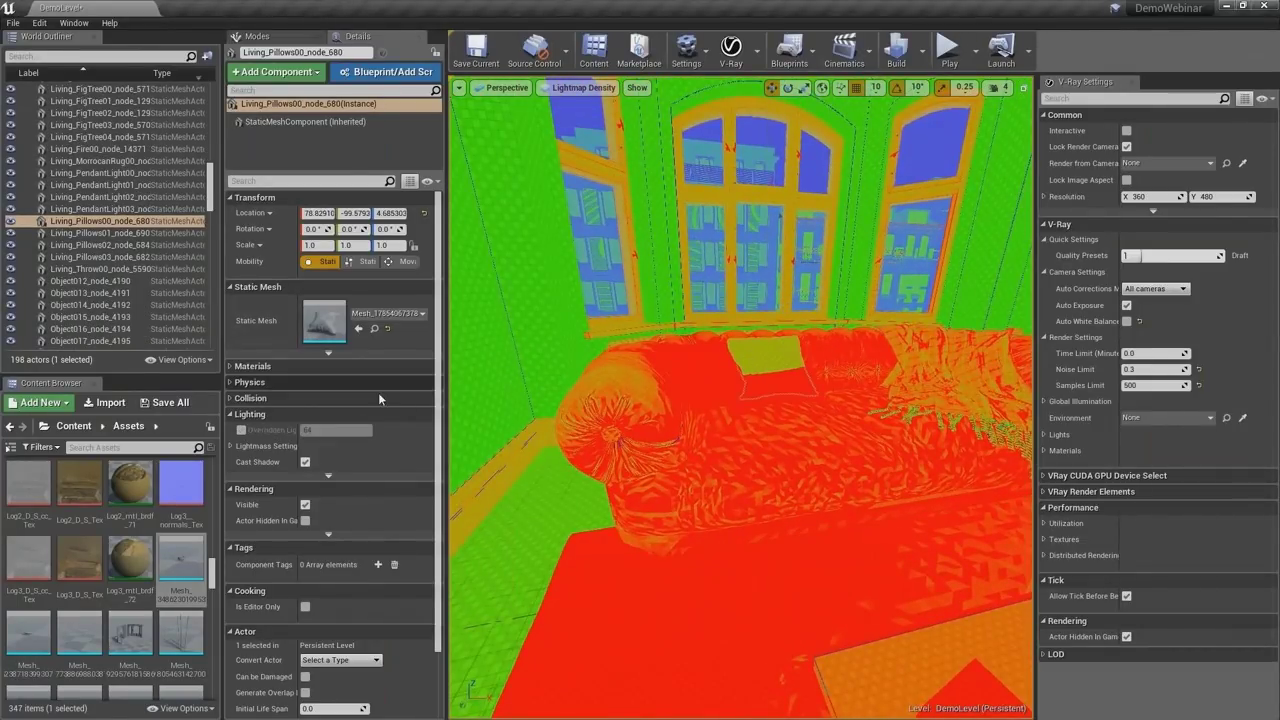
drag(310, 430, 332, 430)
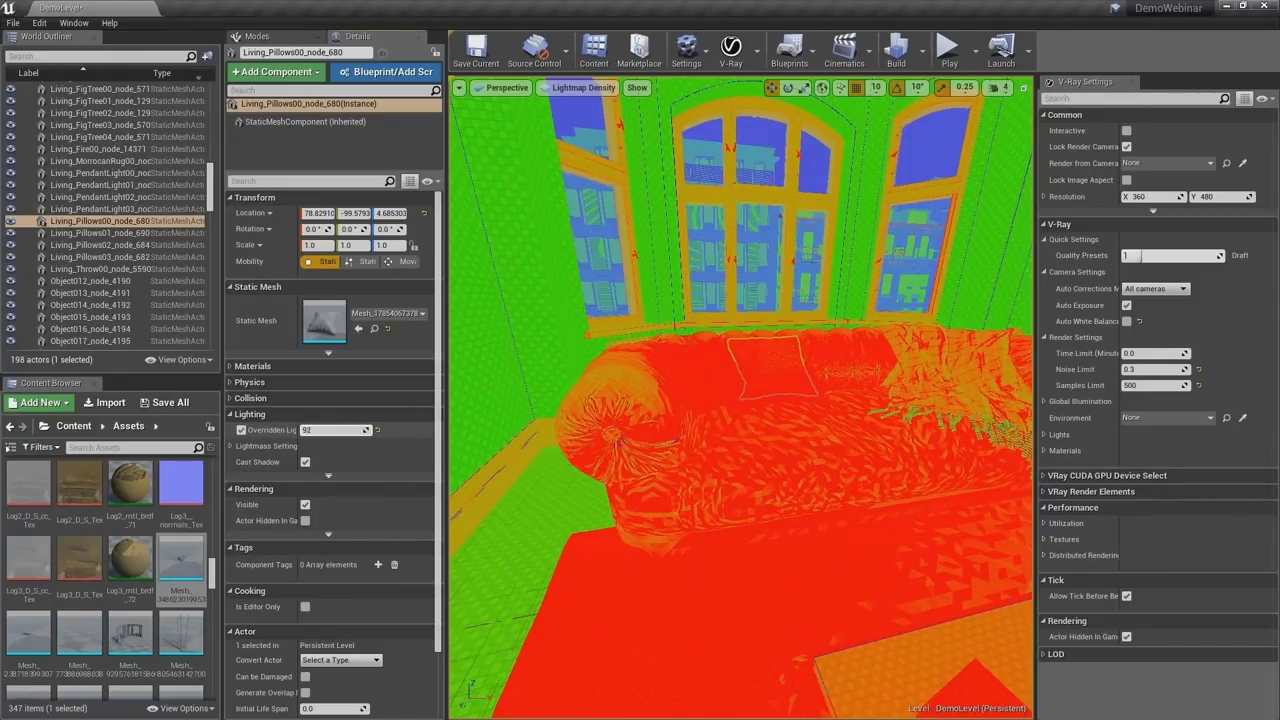
click(100, 268)
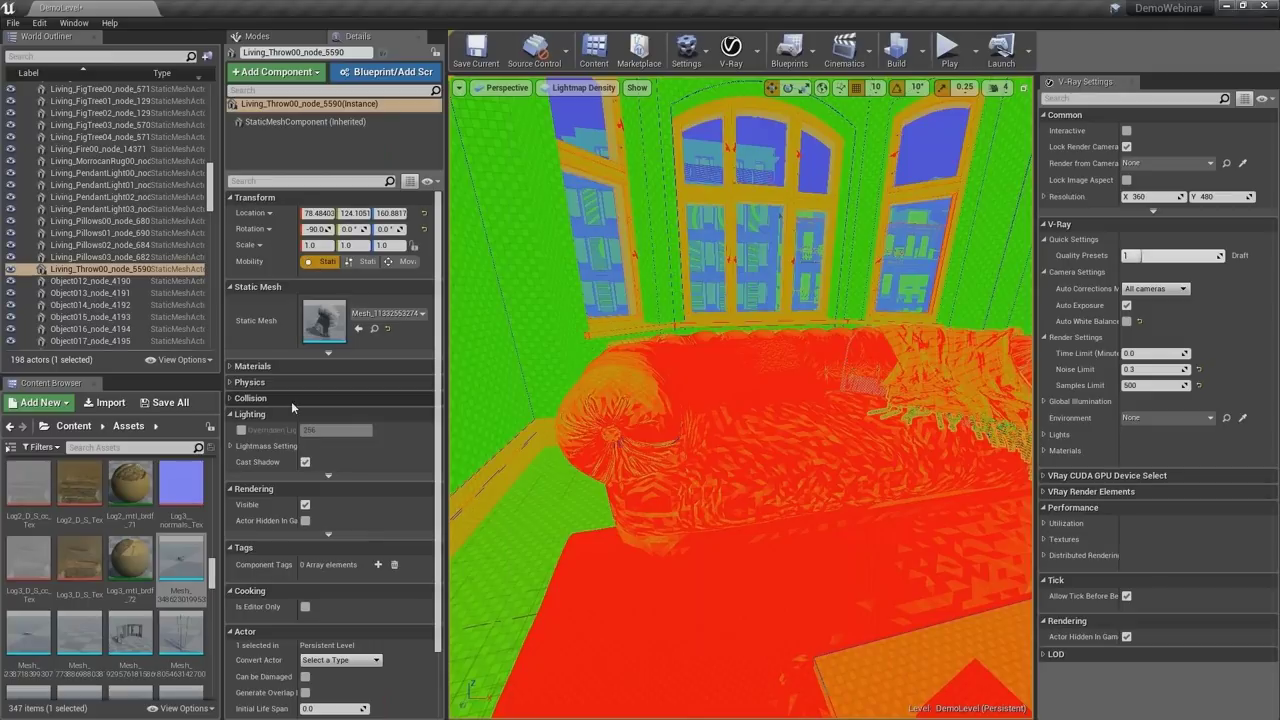
click(241, 430)
drag(320, 430, 325, 430)
- Override the lightmap resolution of the living room wall mesh Walls_LivingRoom_node_21974 and raise it past 612
mouse_move(532, 356)
right_down()
mouse_move(465, 375)
mouse_move(532, 356)
right_up()
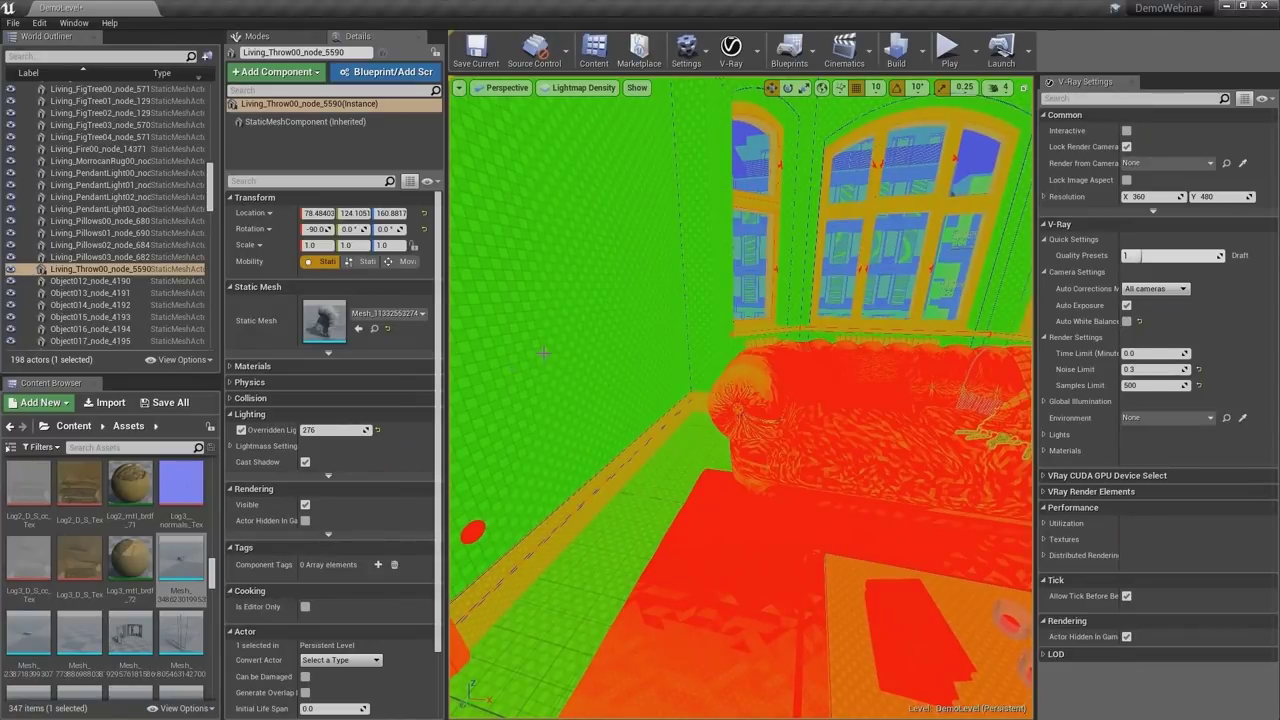
click(543, 352)
click(241, 430)
drag(316, 430, 360, 430)
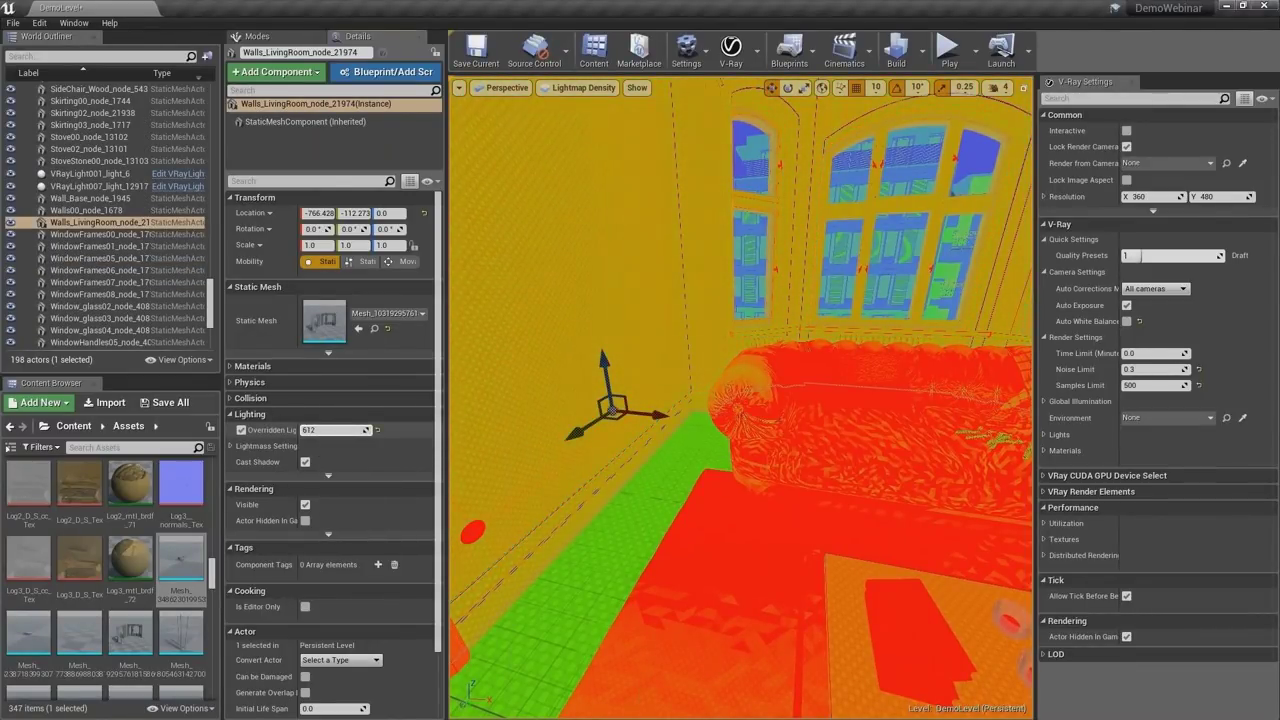
drag(360, 430, 375, 430)
- Set the overridden lightmap resolution of the skirting Skirting03_node_1717 to 280 and of the floor Parquet00_node_1995 to 464
click(90, 125)
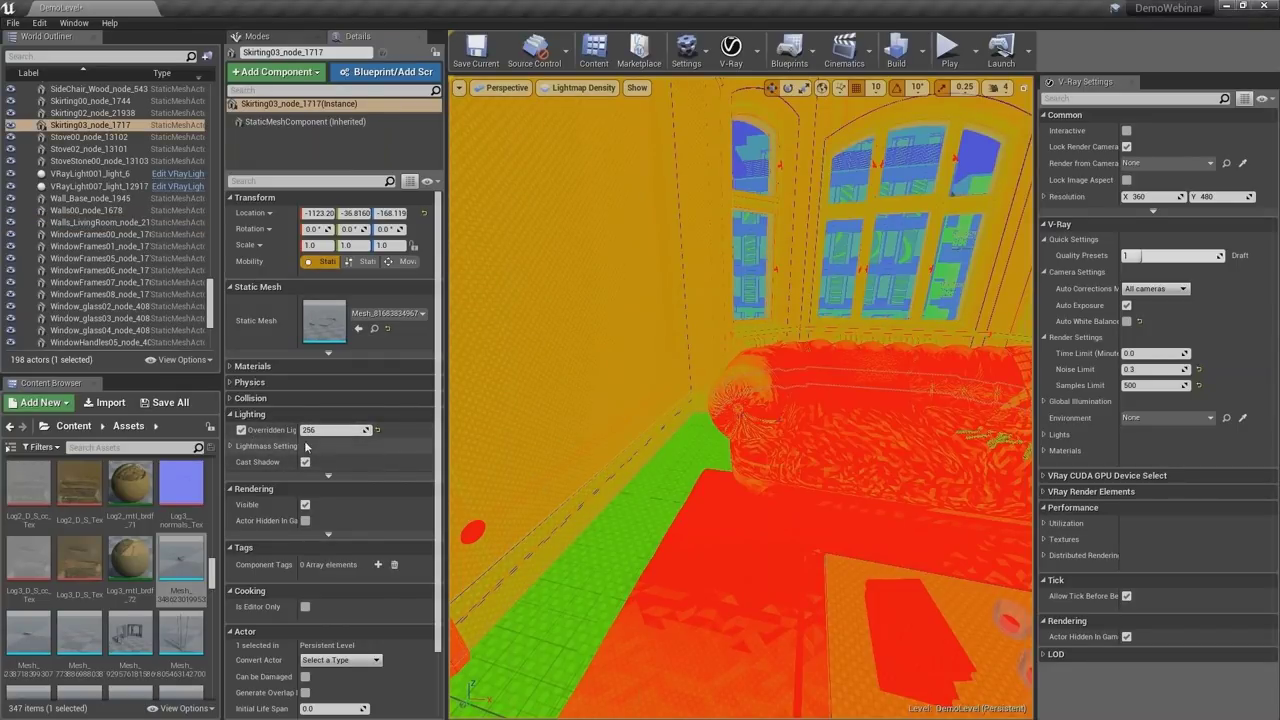
drag(330, 430, 336, 430)
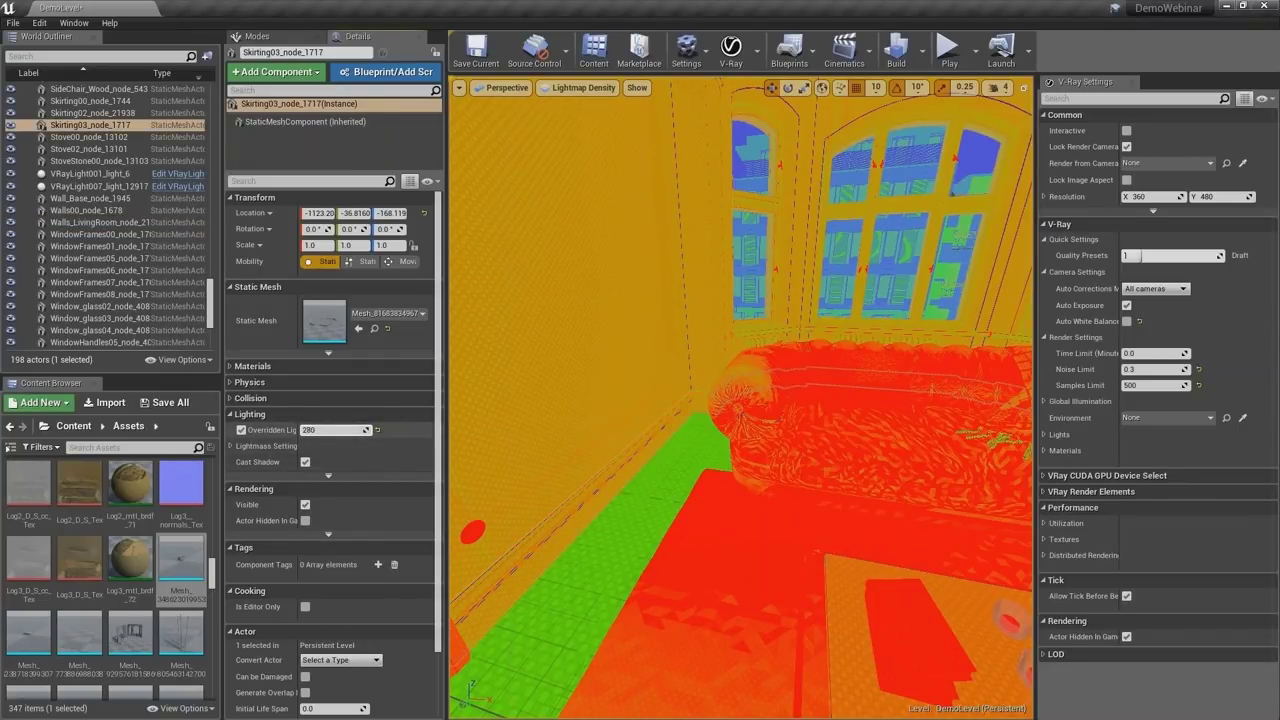
click(583, 533)
click(241, 430)
drag(330, 430, 348, 430)
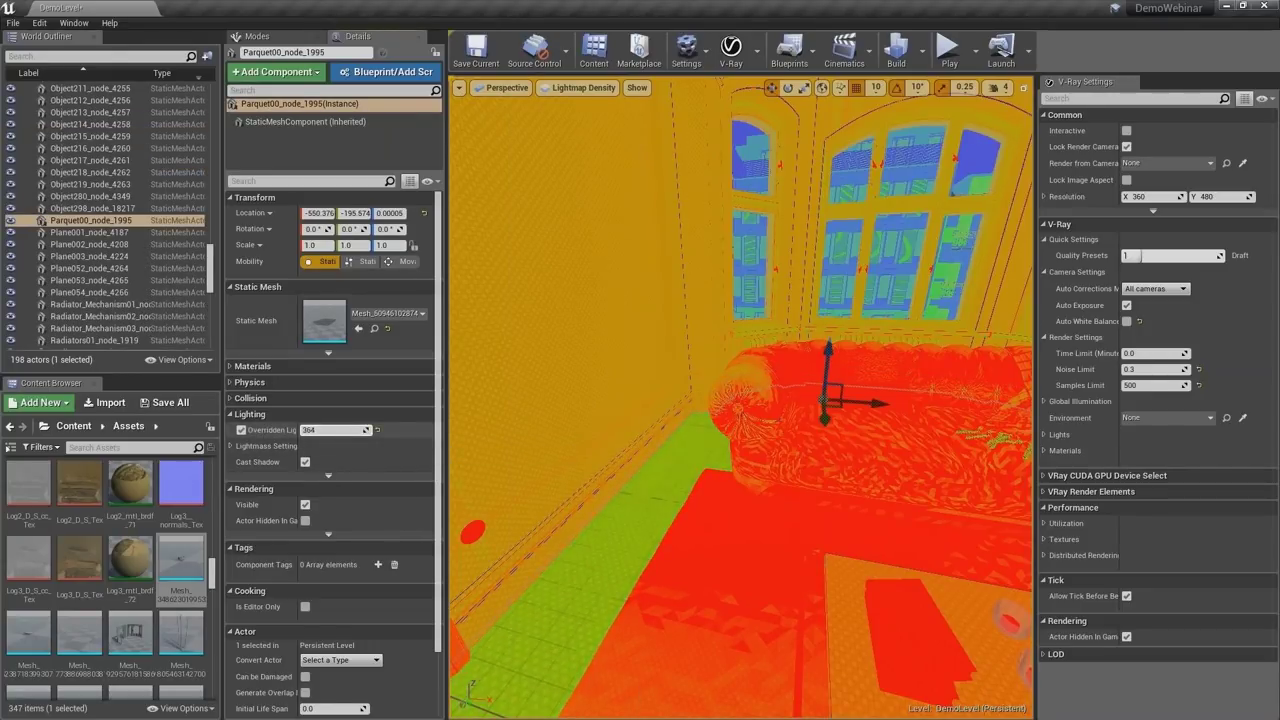
right_drag(740, 400, 720, 305)
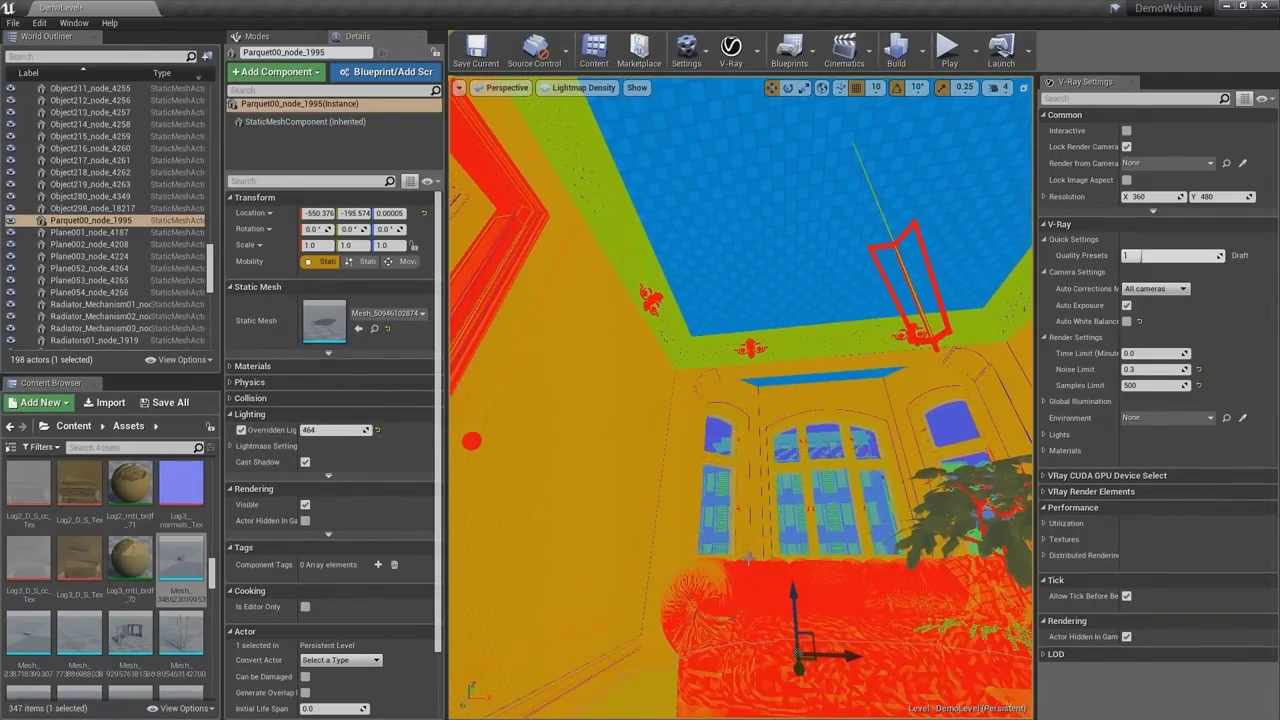
- Override the lightmap resolution of the crown molding Baroque_Crownmolding00_node_1899, raising it past 256, and of the ceiling Ceiling_node_1680 with 1536
click(717, 336)
click(241, 429)
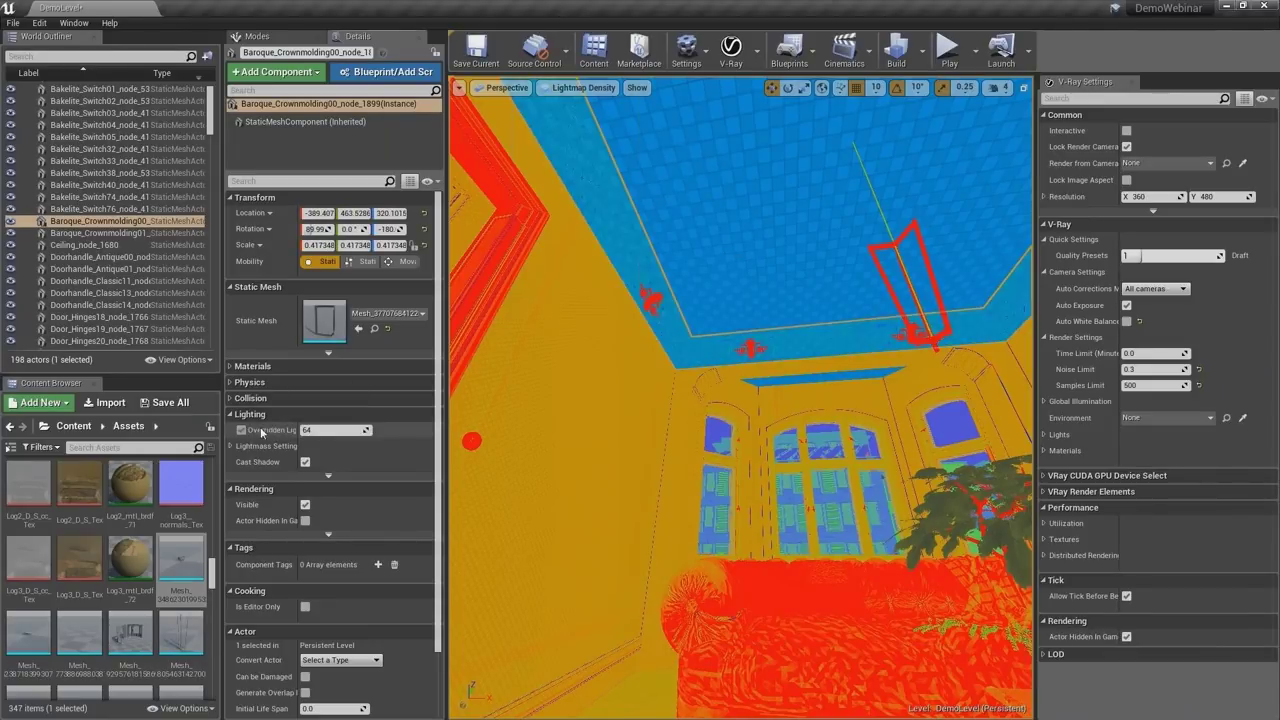
drag(335, 429, 295, 429)
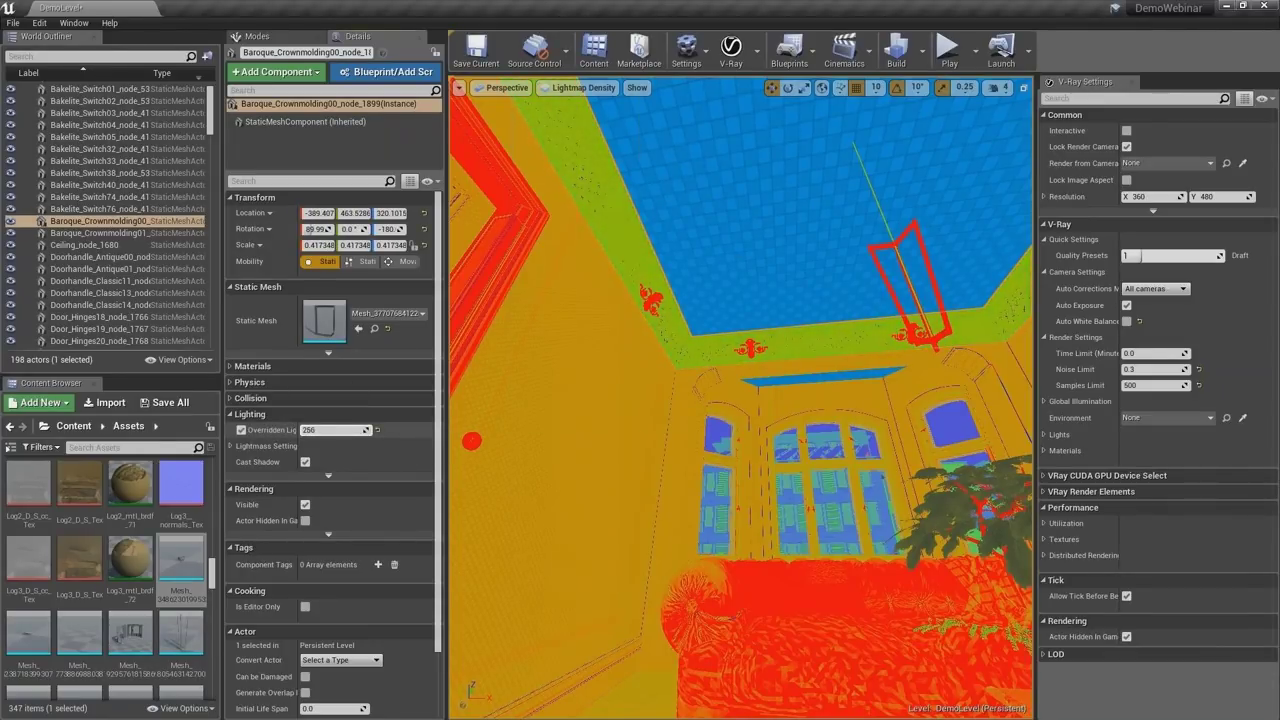
click(778, 180)
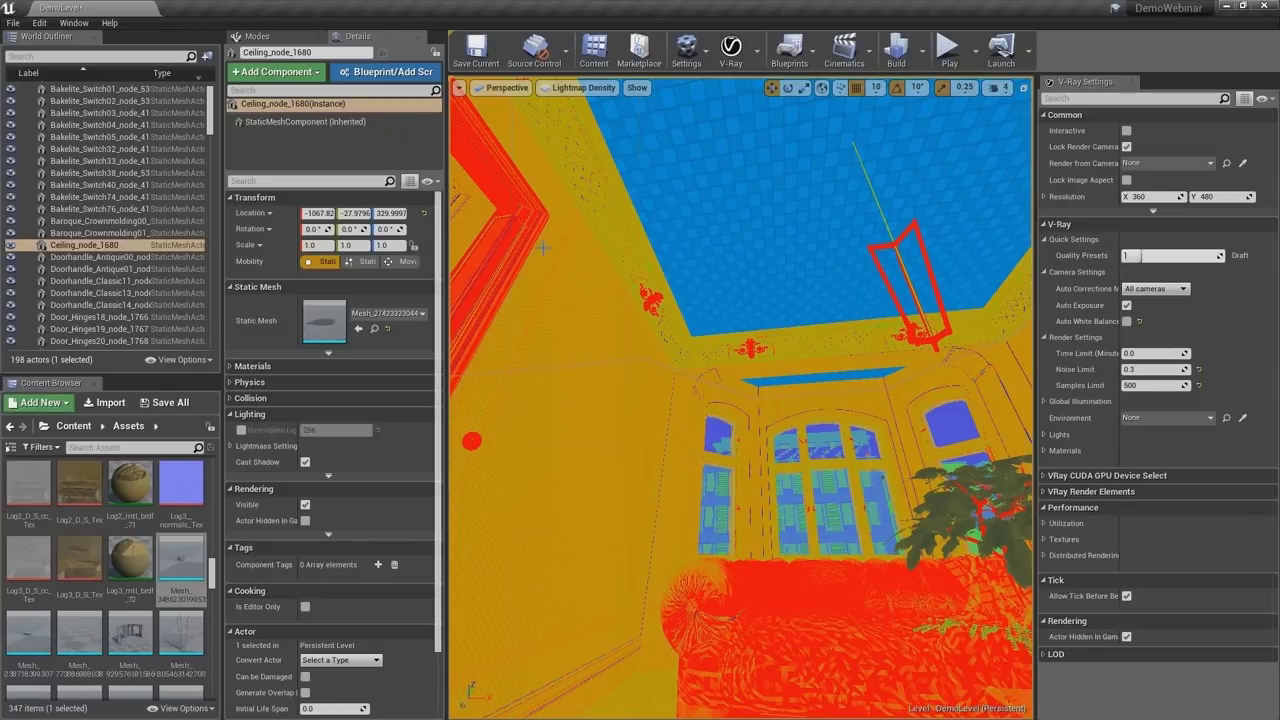
click(241, 429)
drag(335, 429, 601, 455)
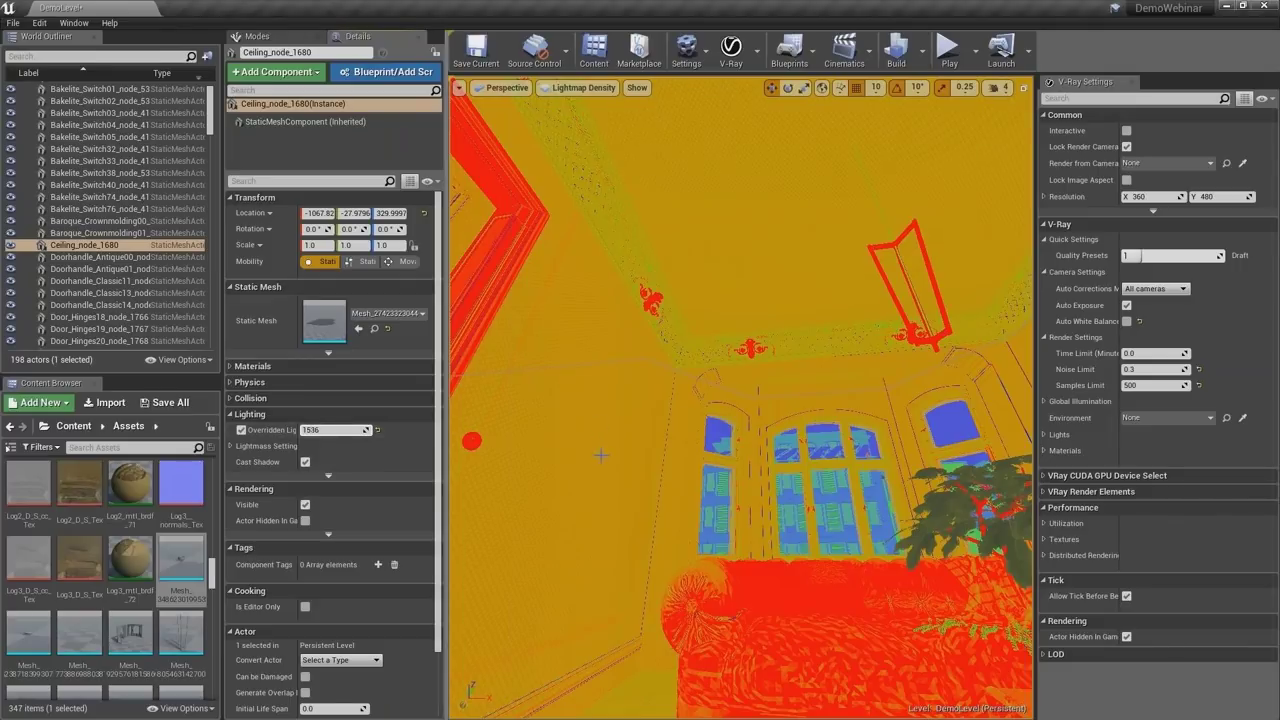
- Set the overridden lightmap resolution of the floor mesh Parquet00_node_1995 to 500
right_drag(593, 454, 625, 459)
click(625, 459)
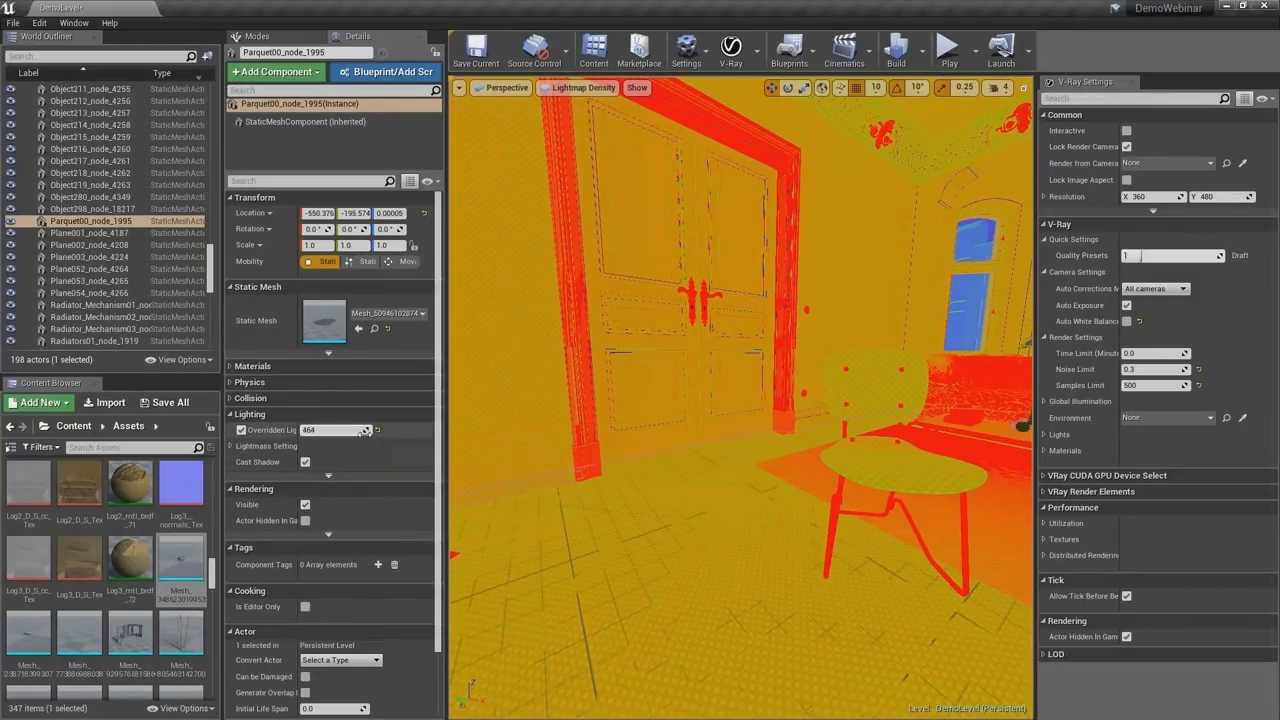
text(500)
key(Return)
- Override the lightmap resolution of the wooden chair mesh SideChair_Wood_node_543 and set it to 80
right_drag(650, 538, 664, 540)
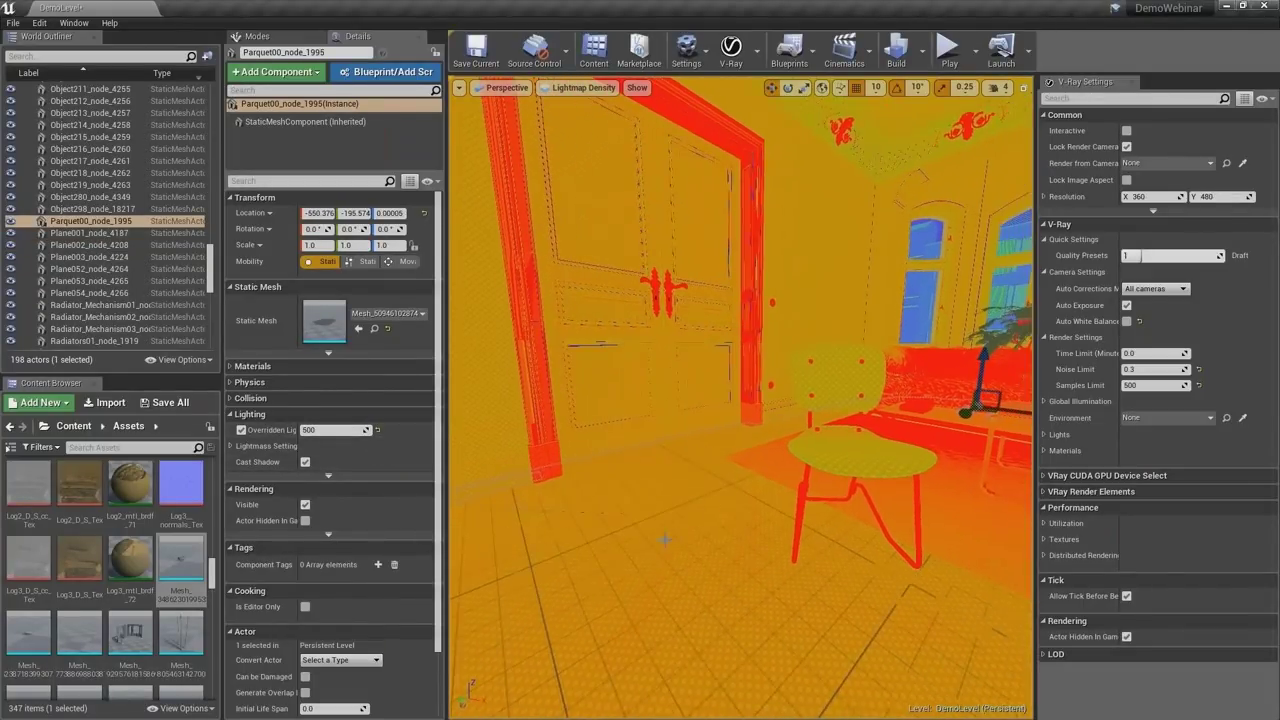
click(831, 444)
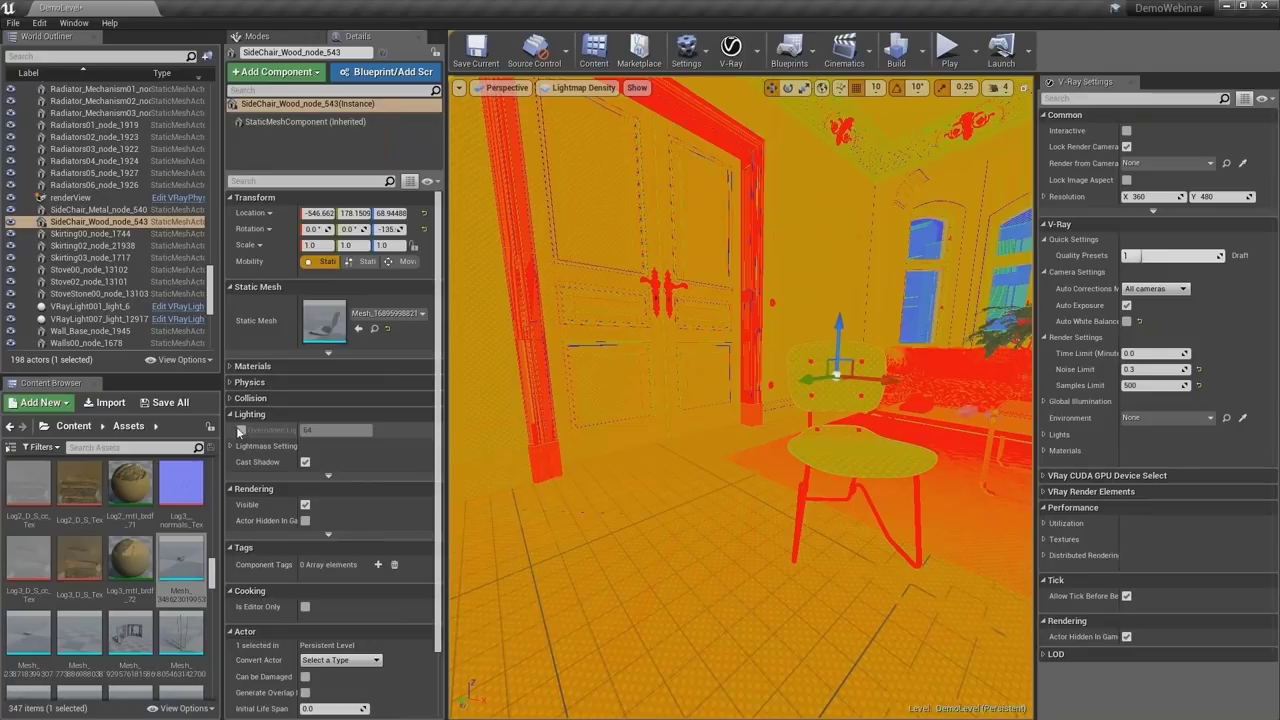
click(311, 430)
text(80)
key(Return)
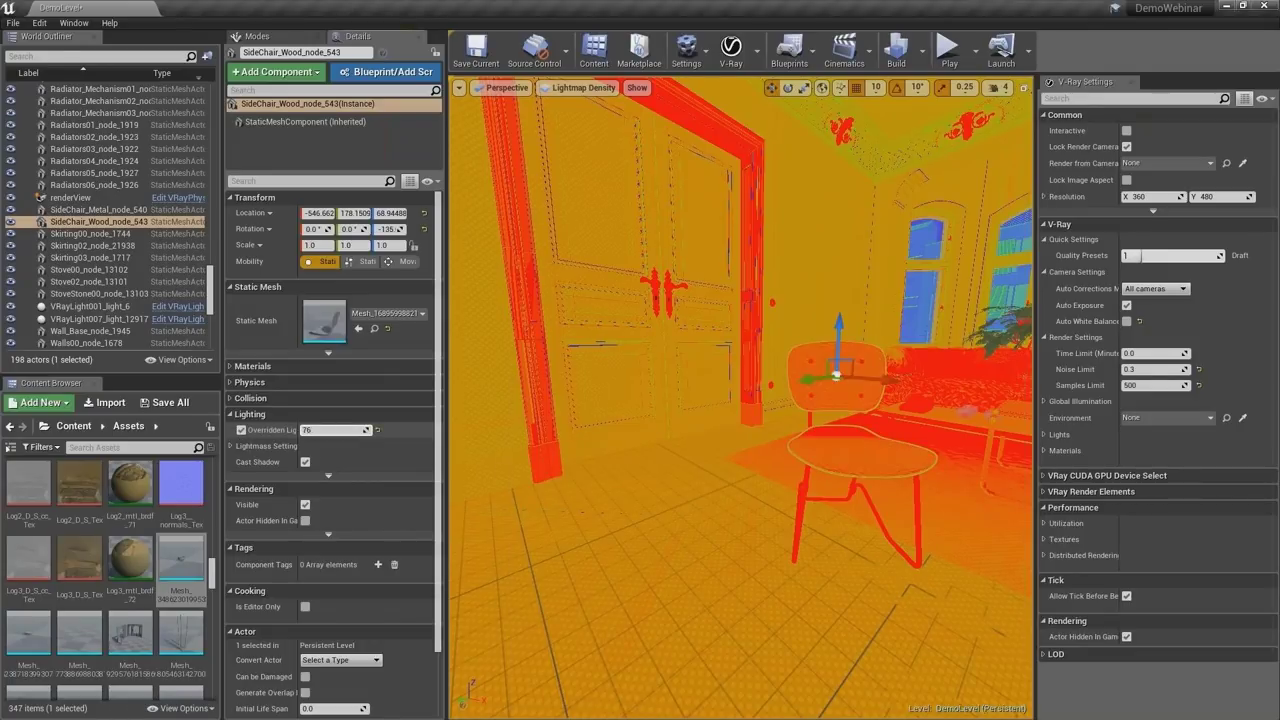
- Review the room's lightmap density, return the viewport to the Lit view mode and deselect the chair
right_drag(740, 400, 708, 352)
right_drag(740, 400, 580, 400)
mouse_move(568, 530)
right_down()
mouse_move(530, 530)
mouse_move(600, 520)
mouse_move(500, 520)
right_up()
right_drag(700, 420, 608, 253)
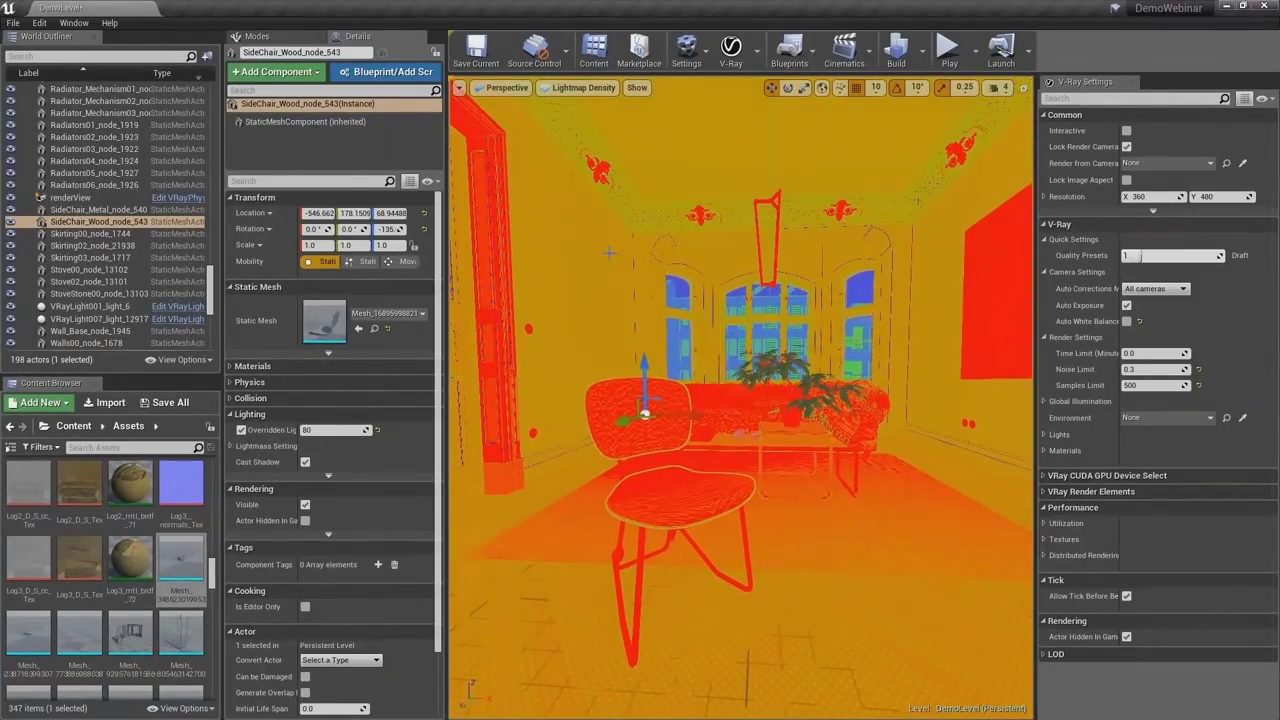
click(595, 90)
click(580, 112)
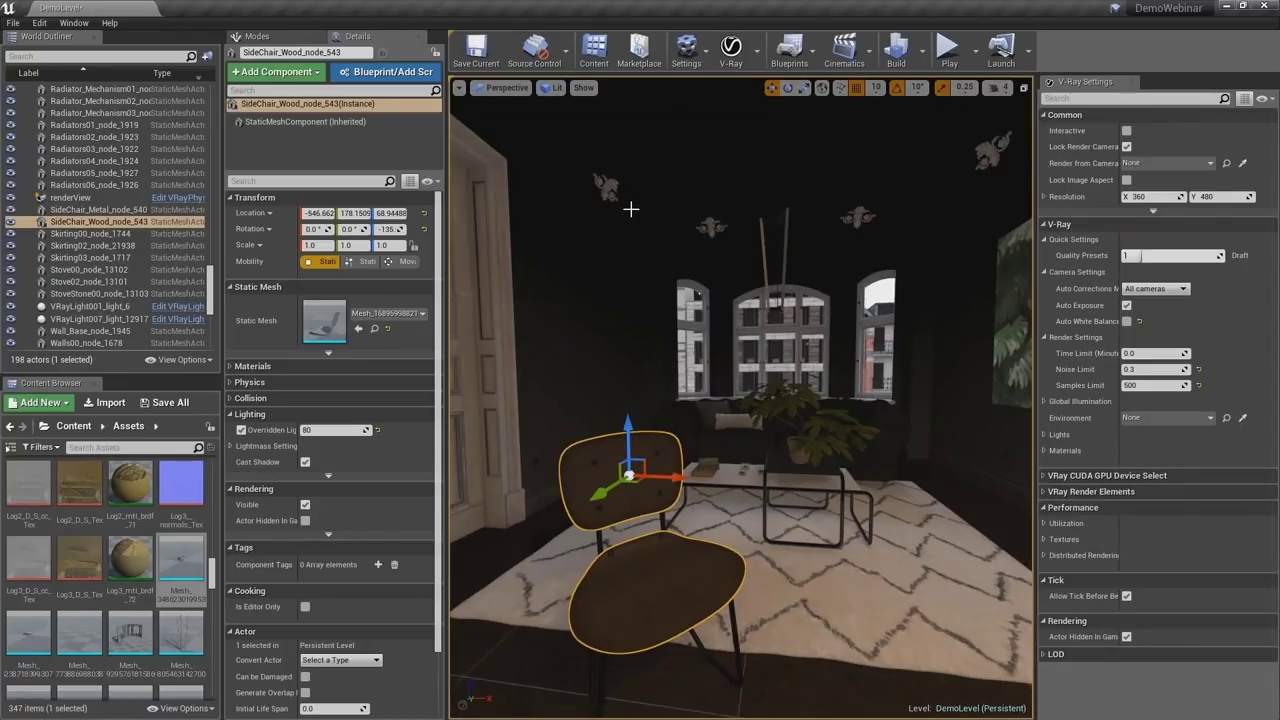
key(Escape)
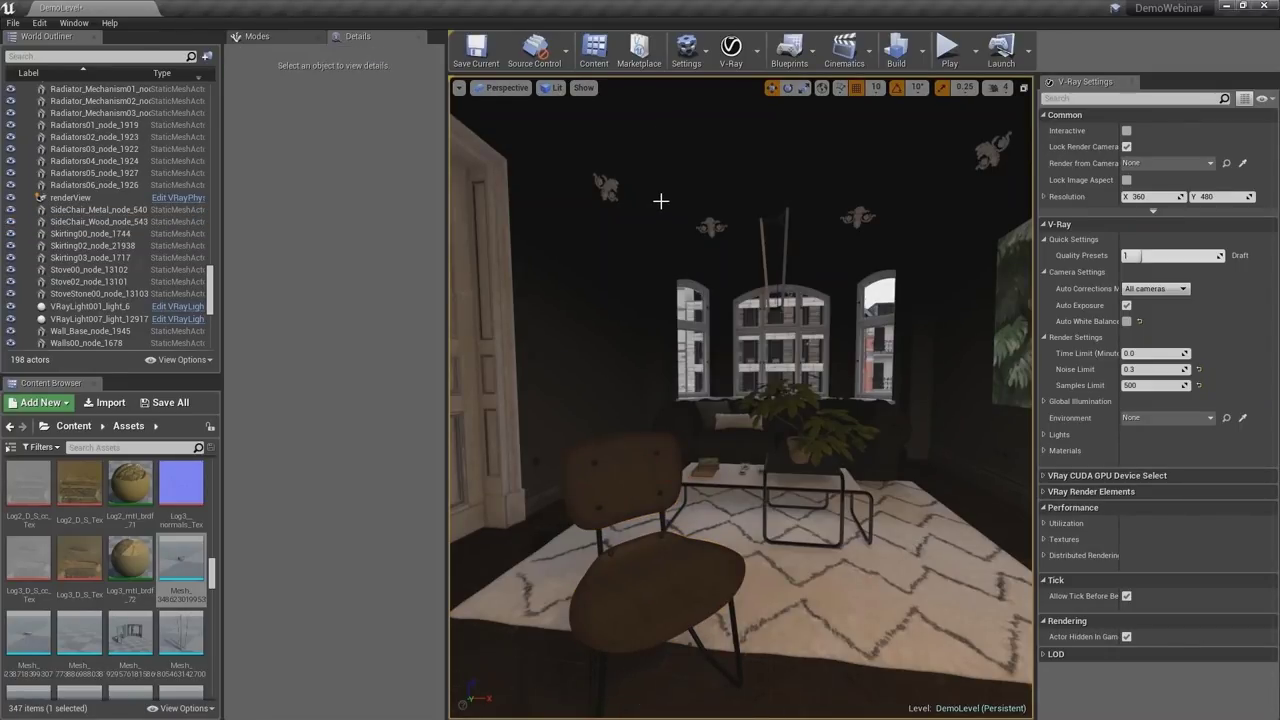
- Select the light VRayLight007_light_12917 and raise the V-Ray quality preset to 2 (Fast)
click(117, 319)
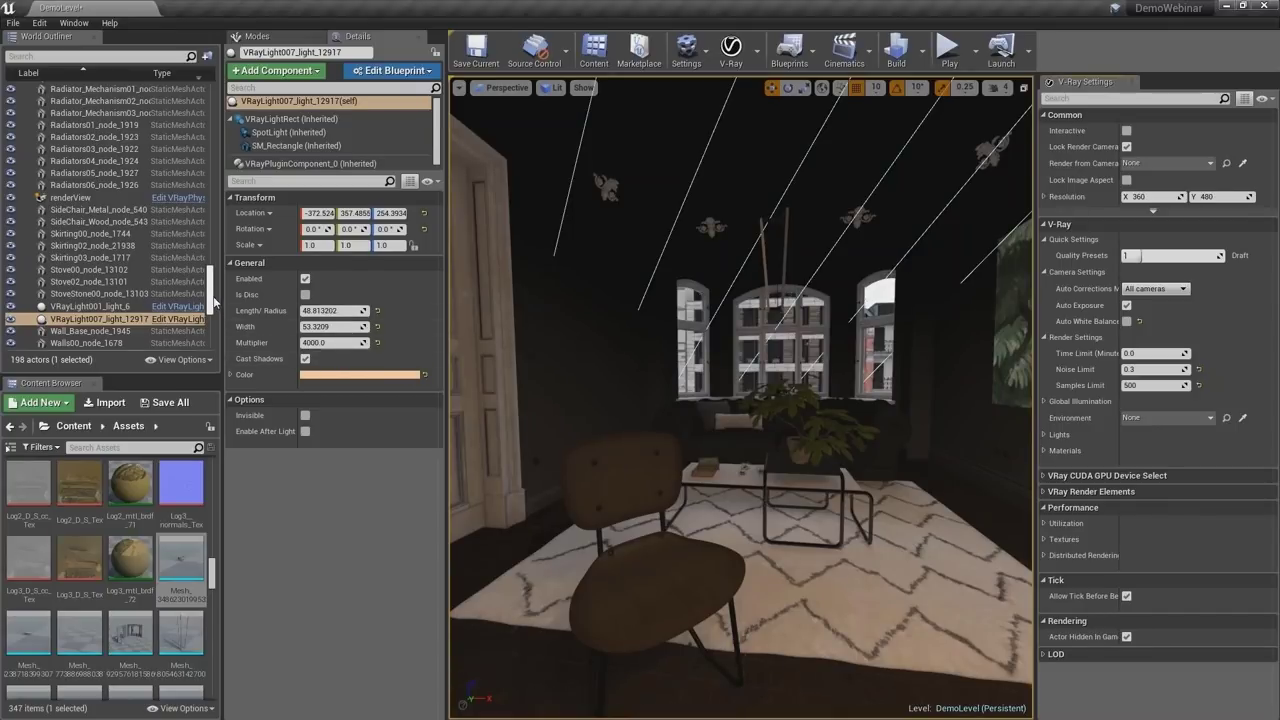
scroll(215, 308, down, 2)
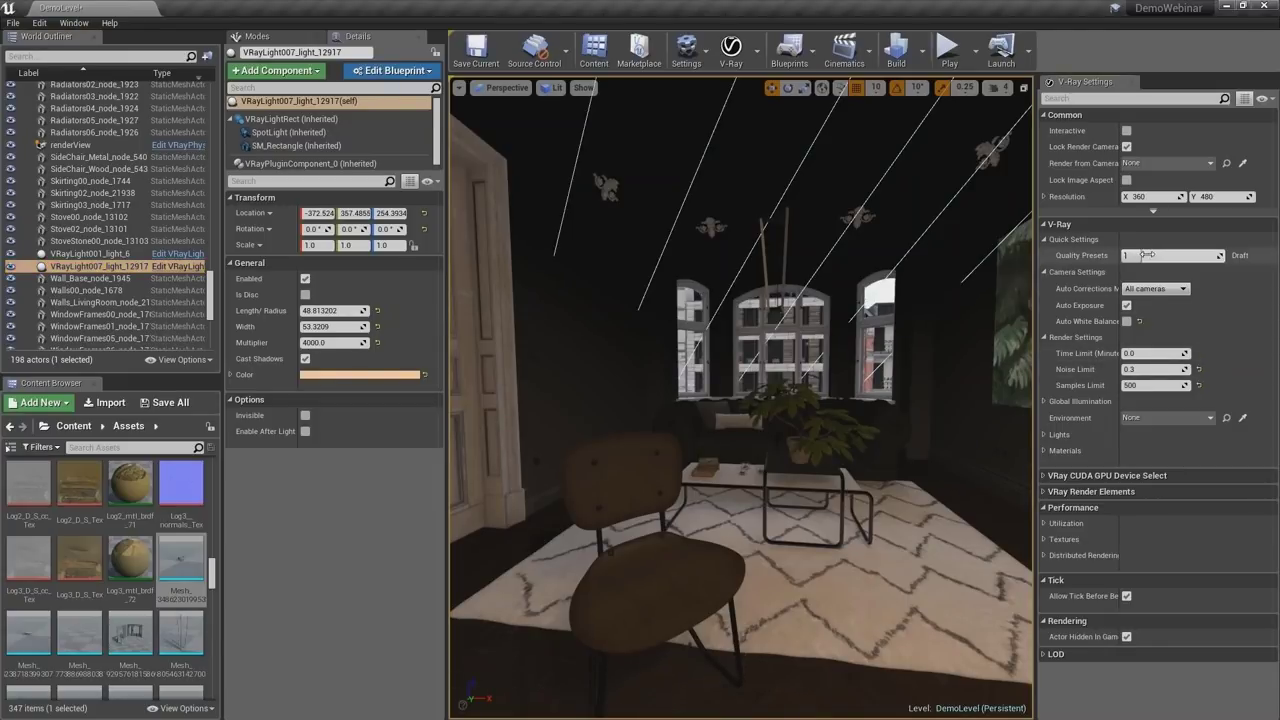
drag(1128, 256, 1160, 256)
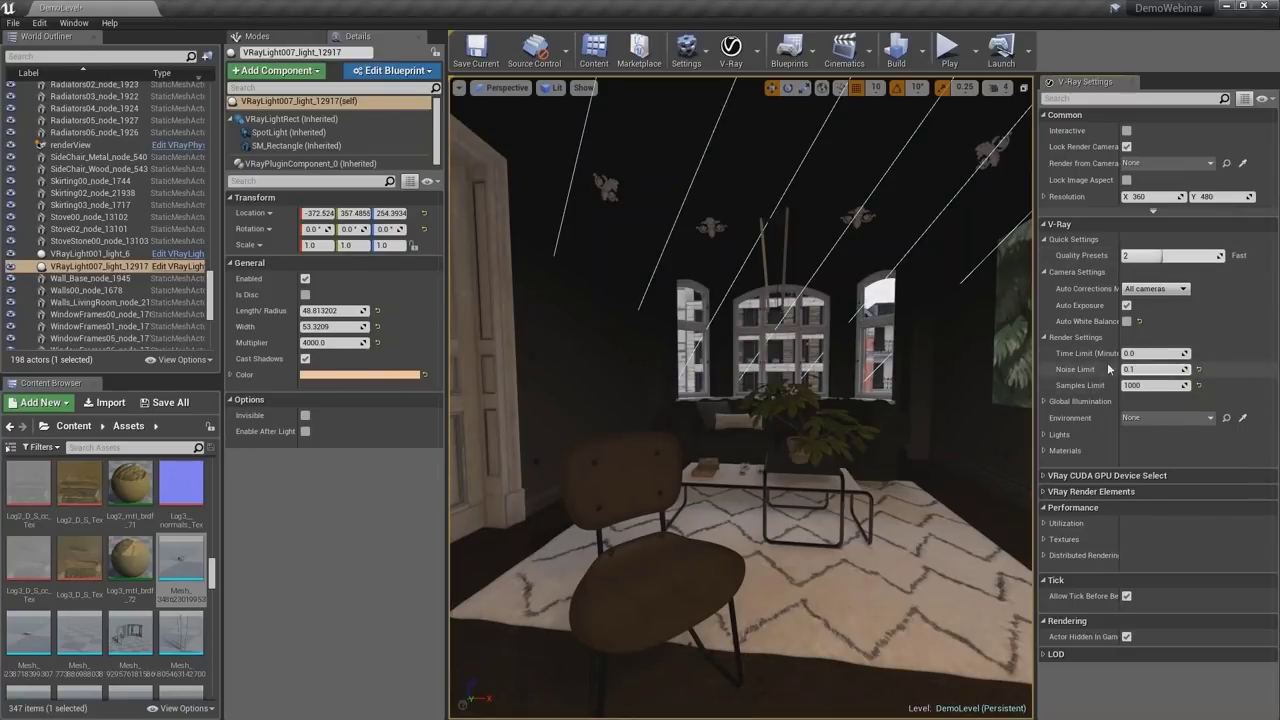
- Turn on distributed rendering in the V-Ray performance settings and start a V-Ray light bake of the scene
click(1044, 340)
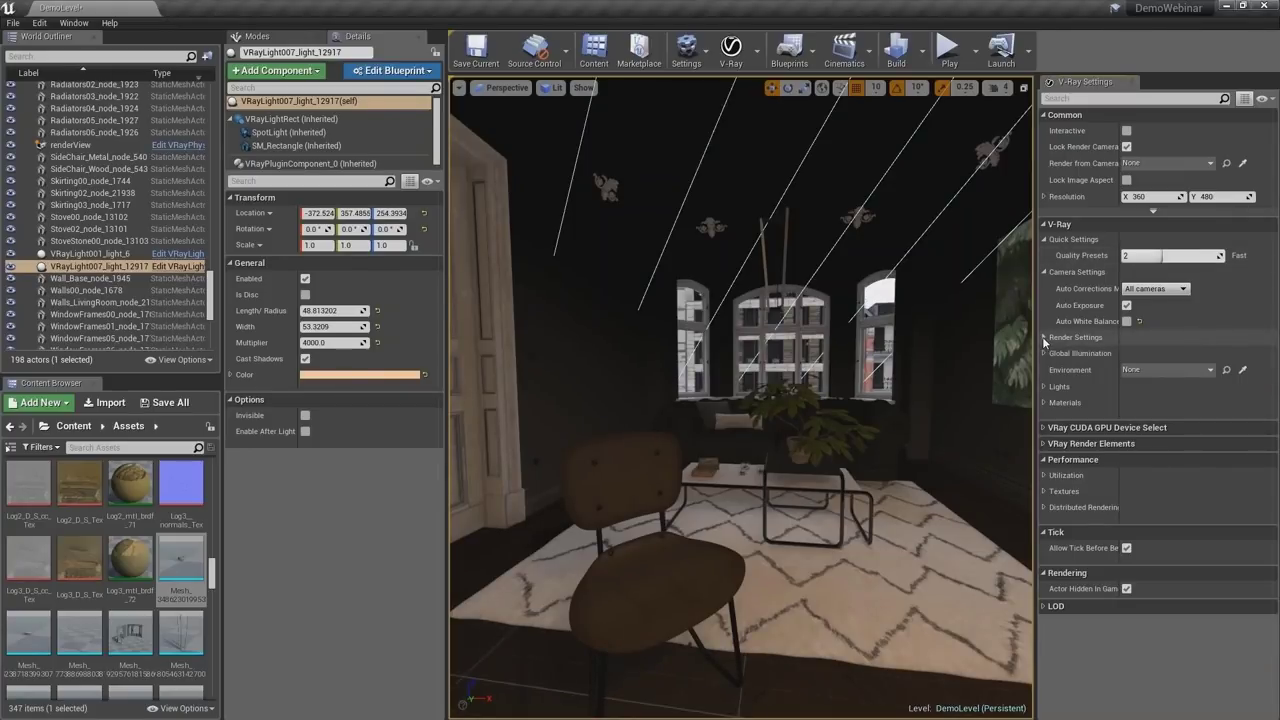
click(1045, 508)
click(1127, 524)
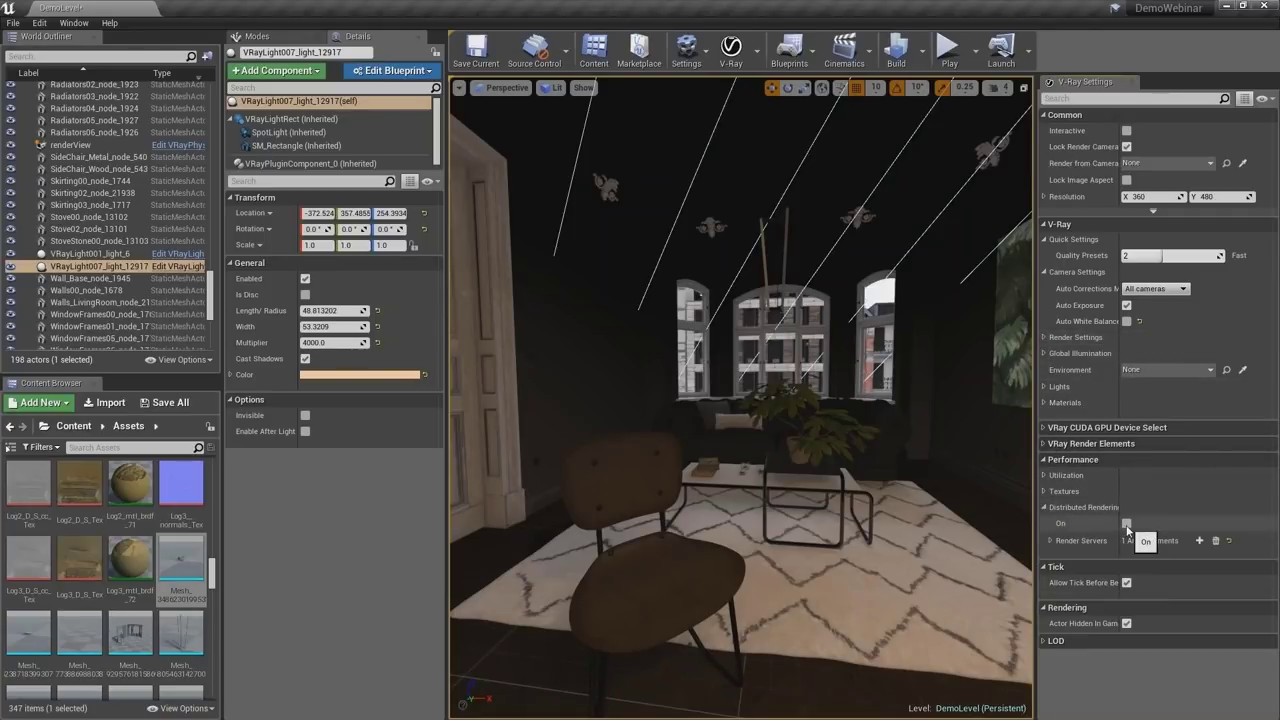
click(1044, 508)
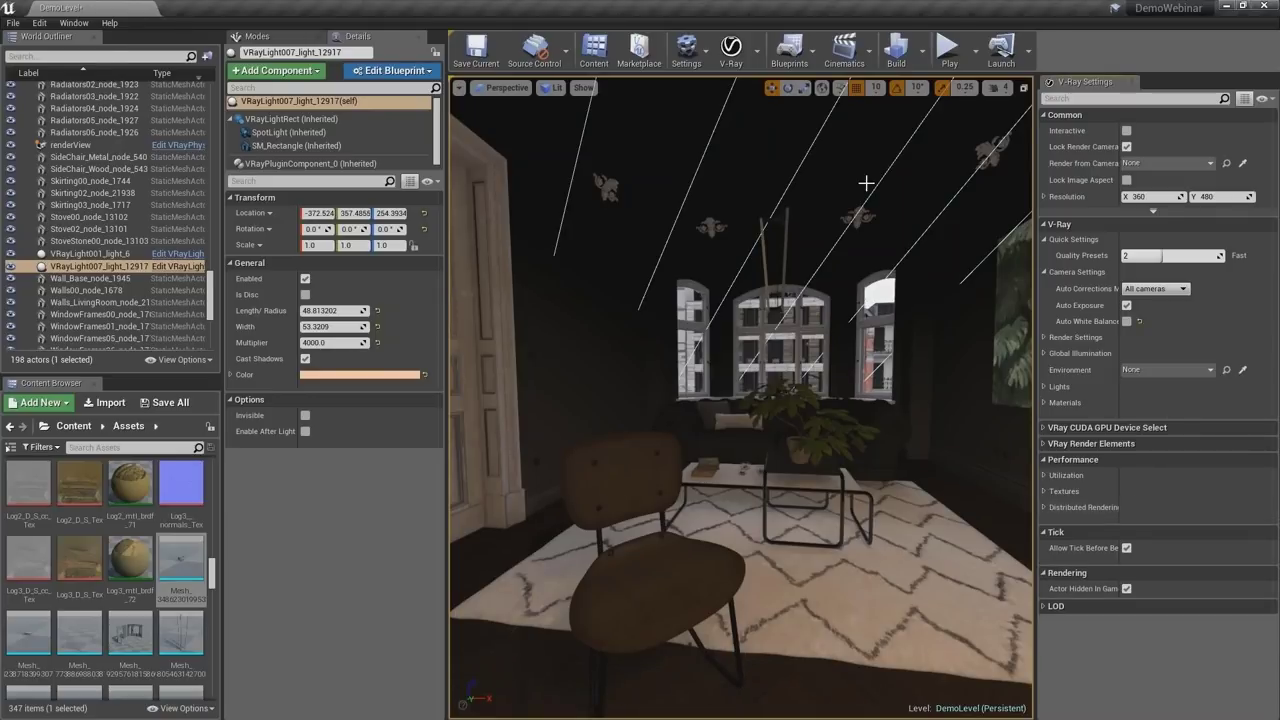
click(757, 50)
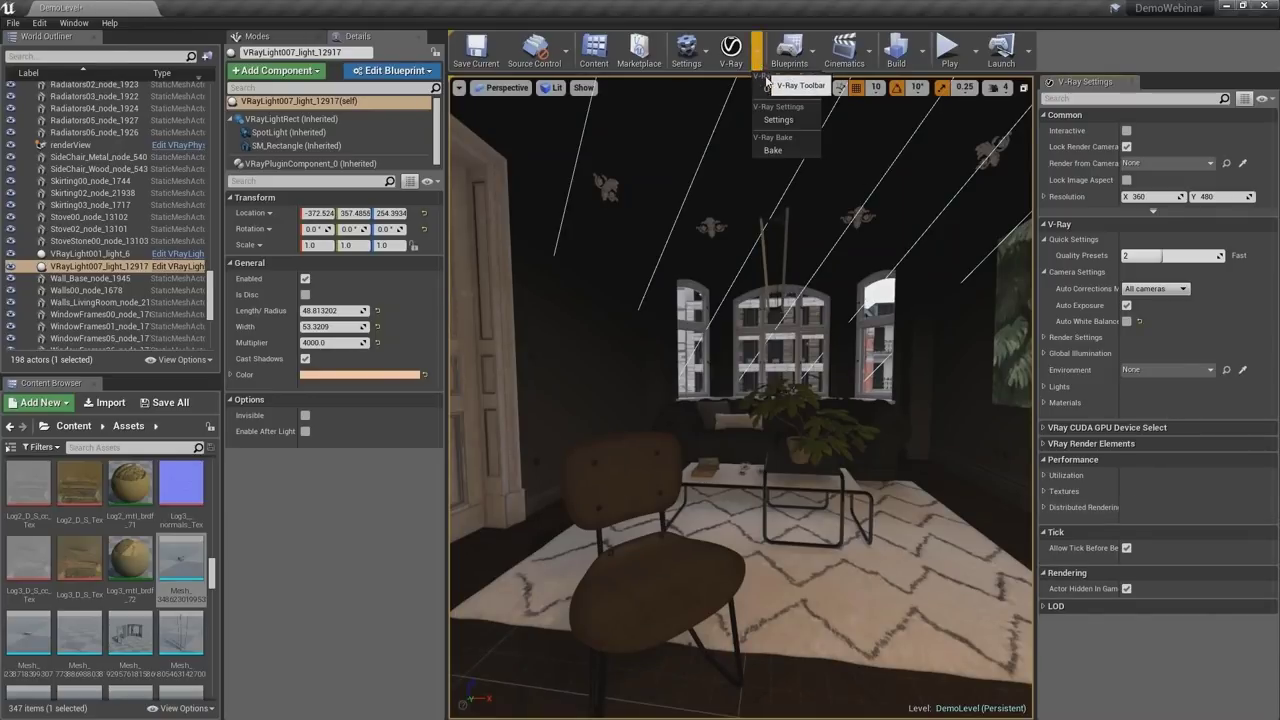
click(803, 153)
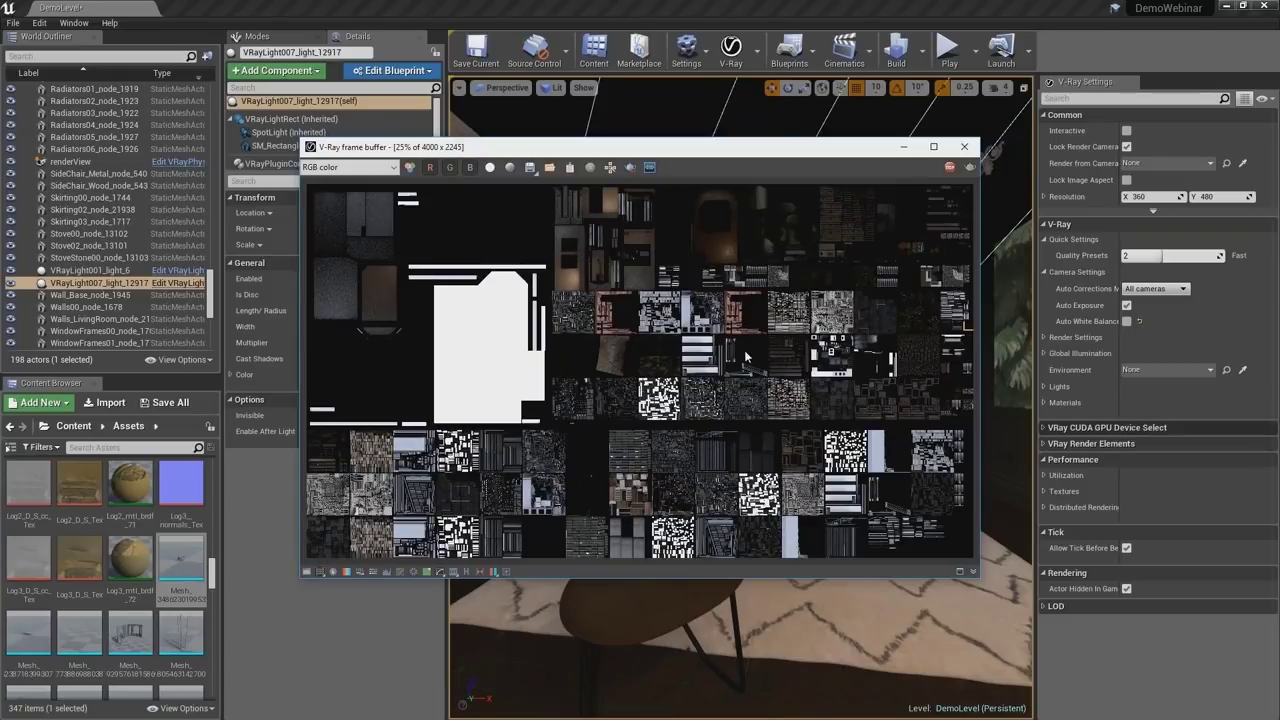
- Inspect the bake's sampleRate render element in the V-Ray frame buffer, return to RGB color and close the frame buffer
click(336, 170)
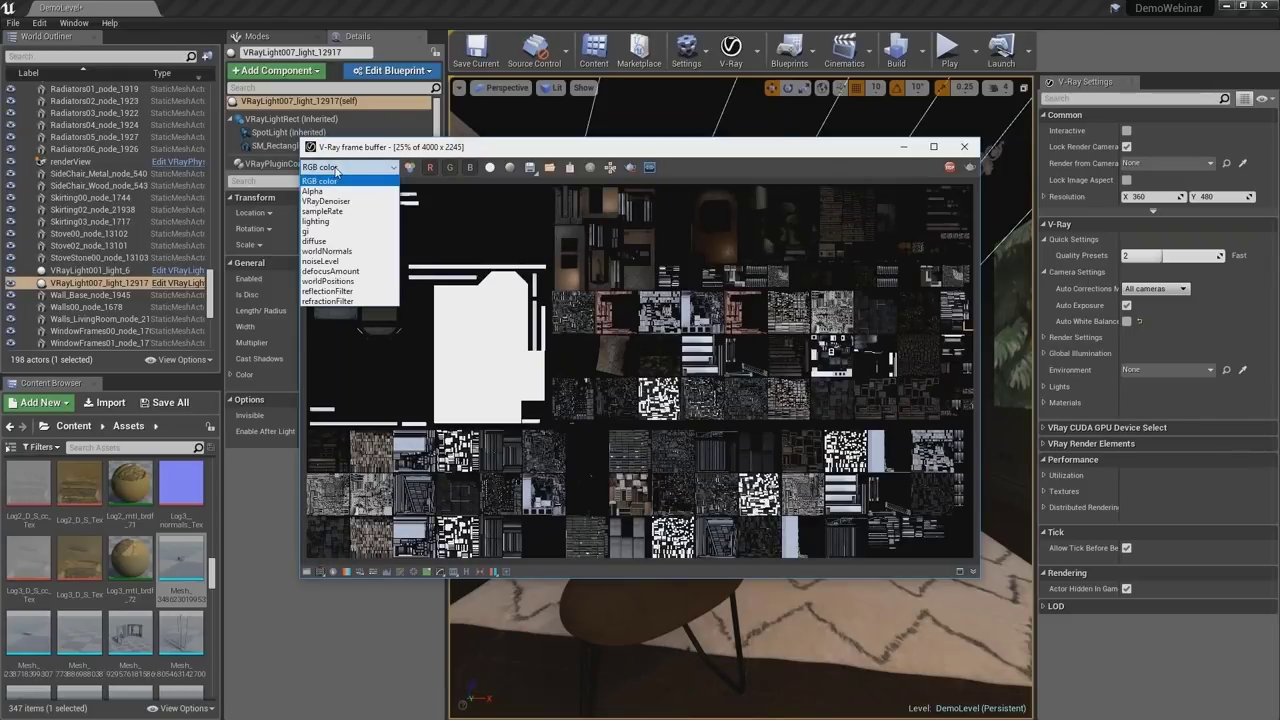
click(340, 212)
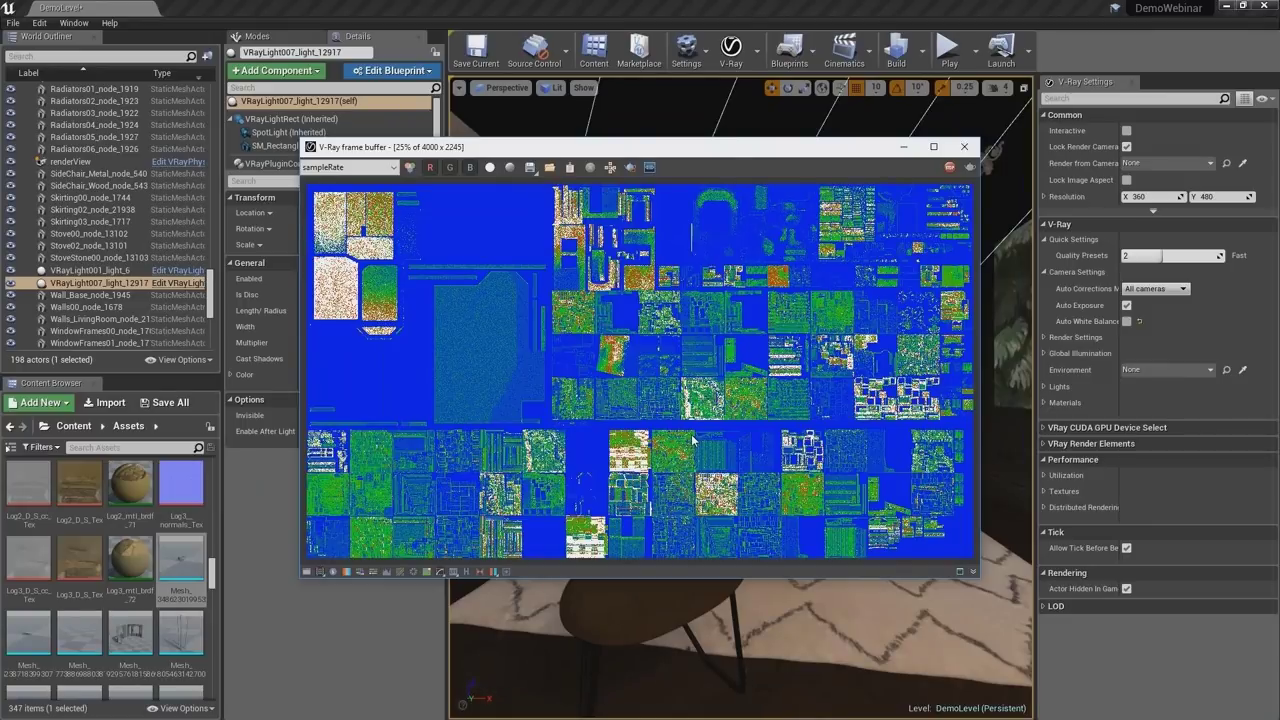
click(411, 168)
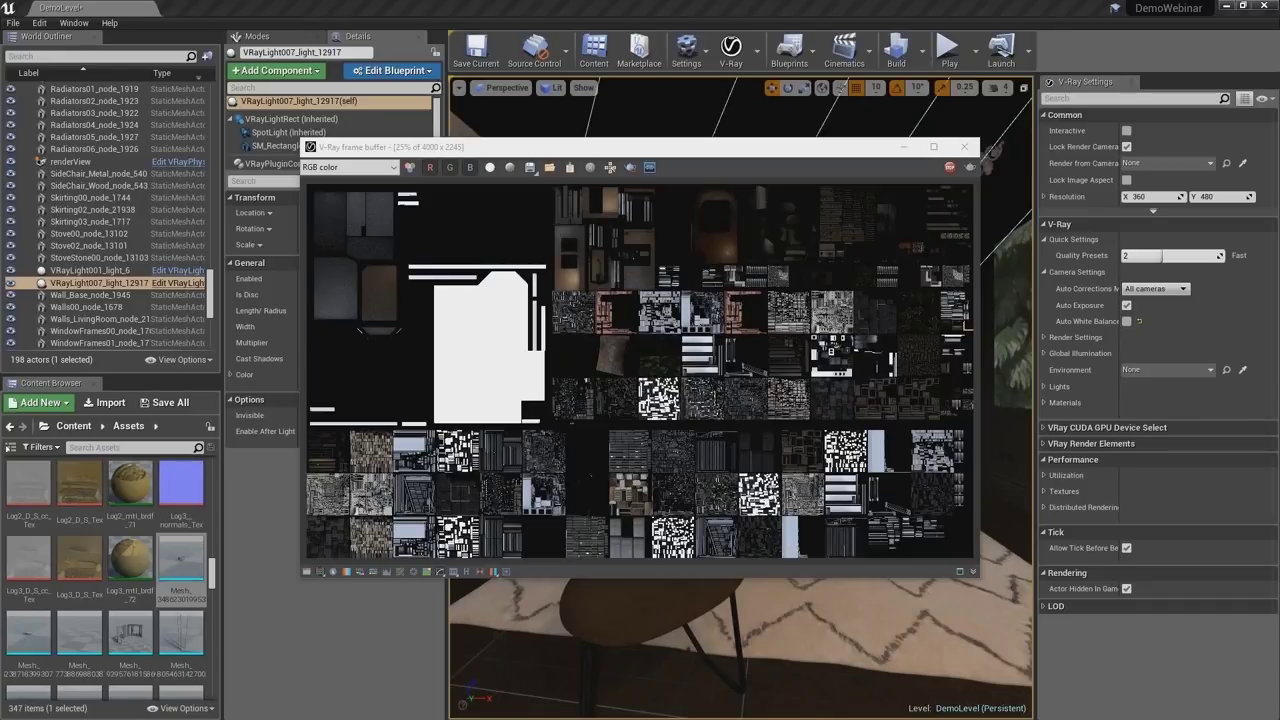
key(Down)
key(alt+F4)
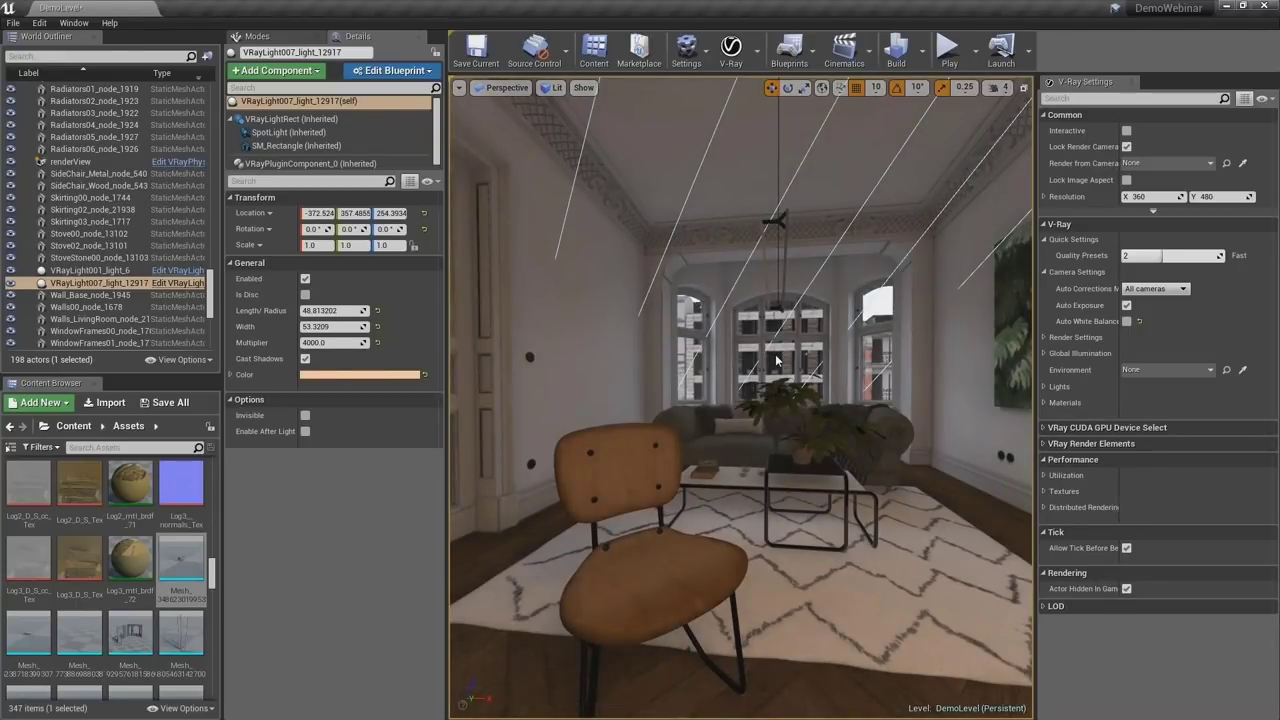
- Move in close to the couch and inspect its baked lighting in the Lighting Only view mode
mouse_move(776, 360)
mouse_down()
mouse_move(790, 380)
mouse_move(930, 376)
mouse_move(818, 378)
mouse_move(818, 400)
mouse_move(766, 400)
mouse_move(820, 398)
mouse_move(865, 361)
mouse_up()
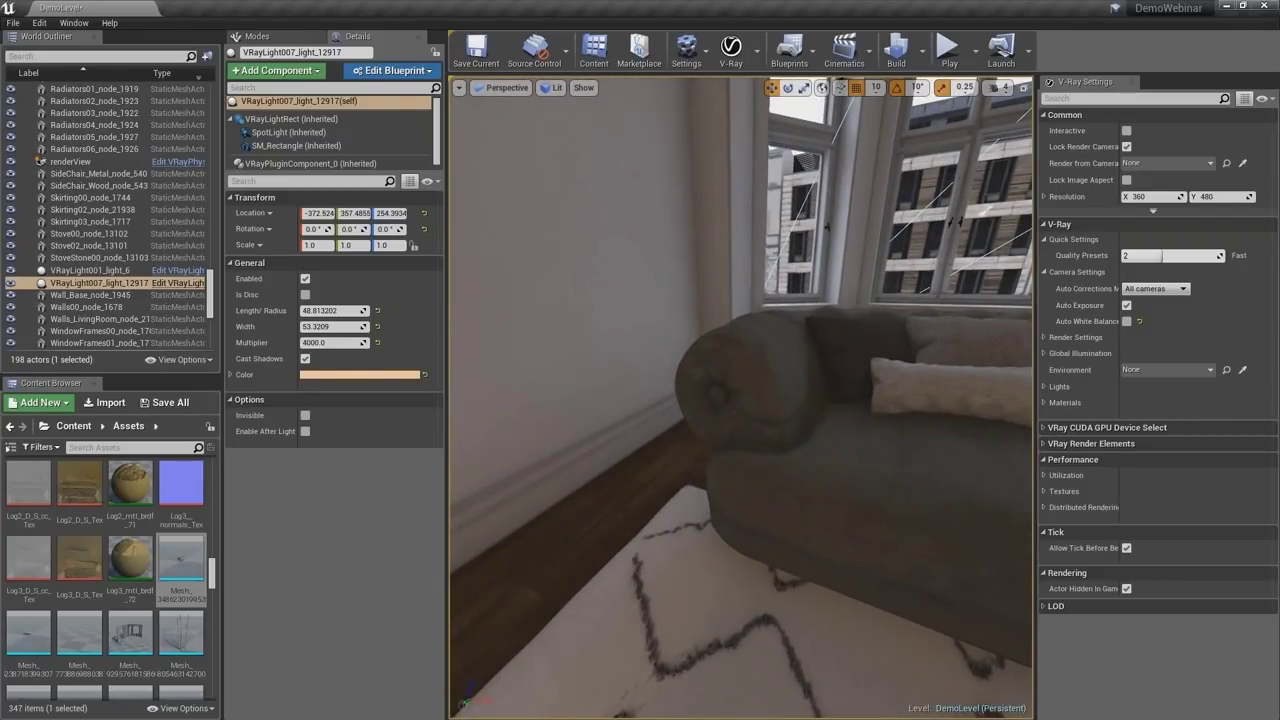
click(551, 88)
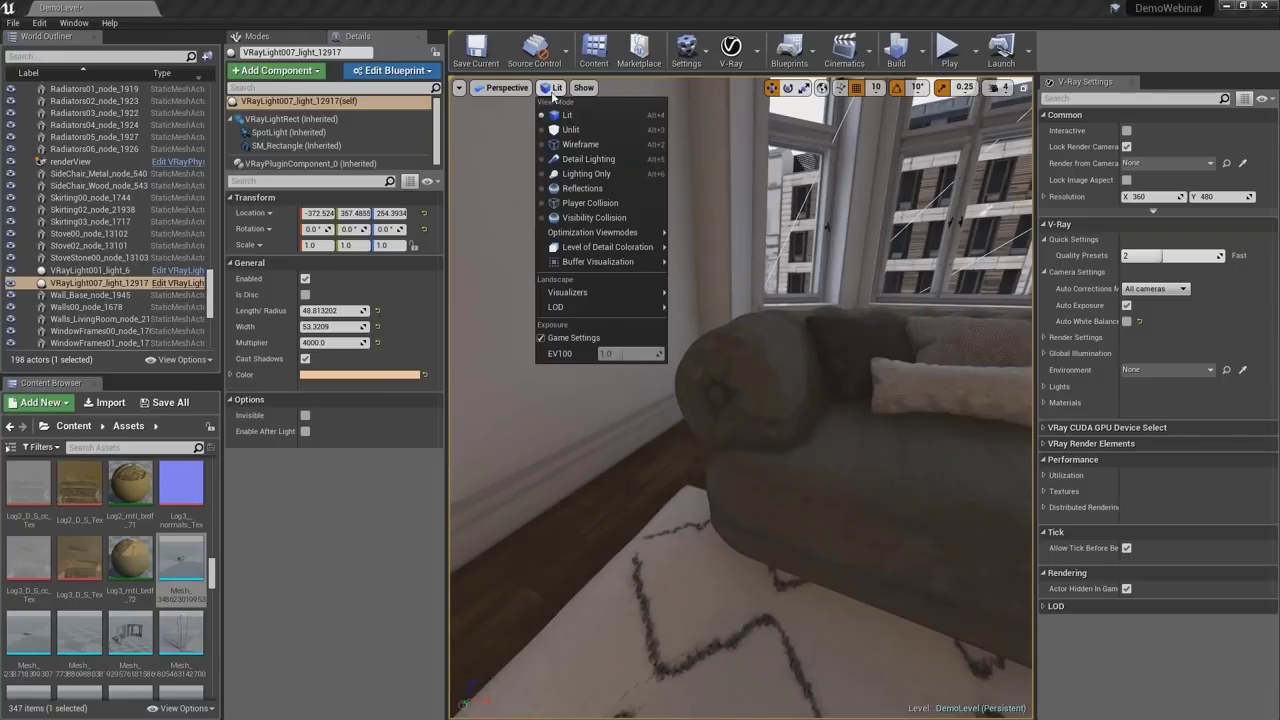
click(570, 176)
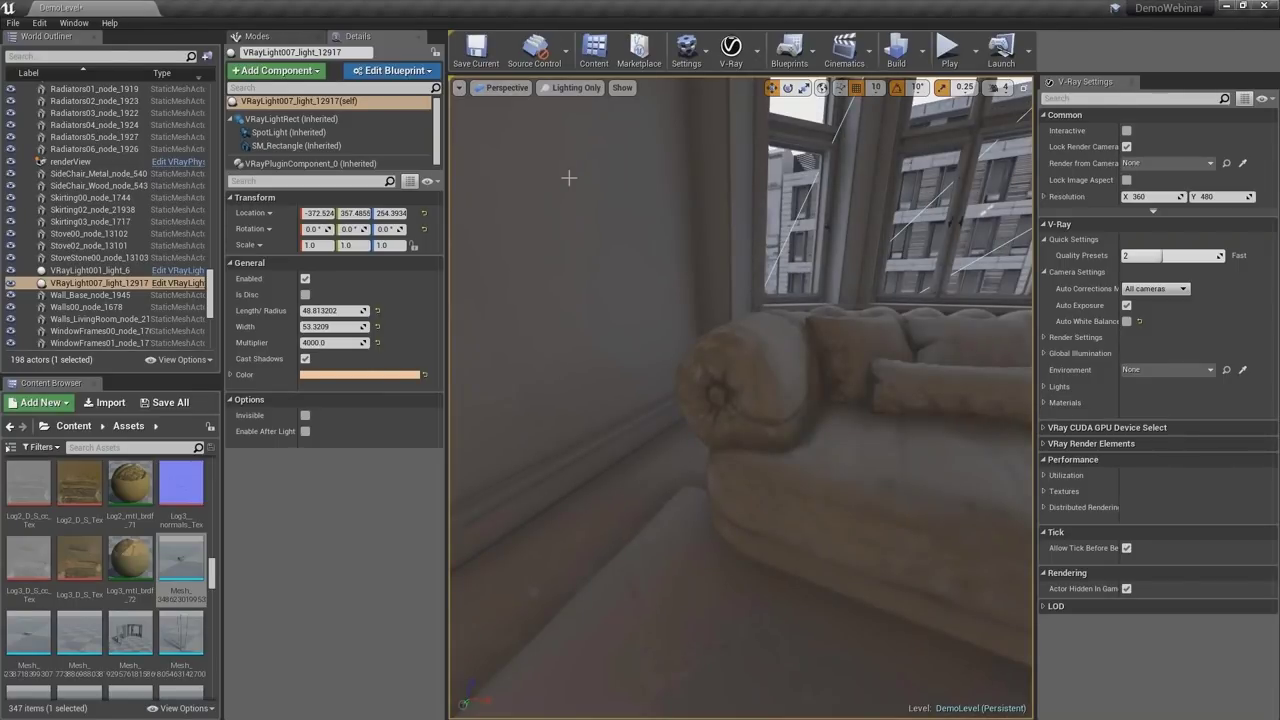
- Focus on the rectangle light VRayLight007_light_12917 and turn on its option that disables direct lighting after a light bake
right_drag(683, 228, 562, 170)
key(f)
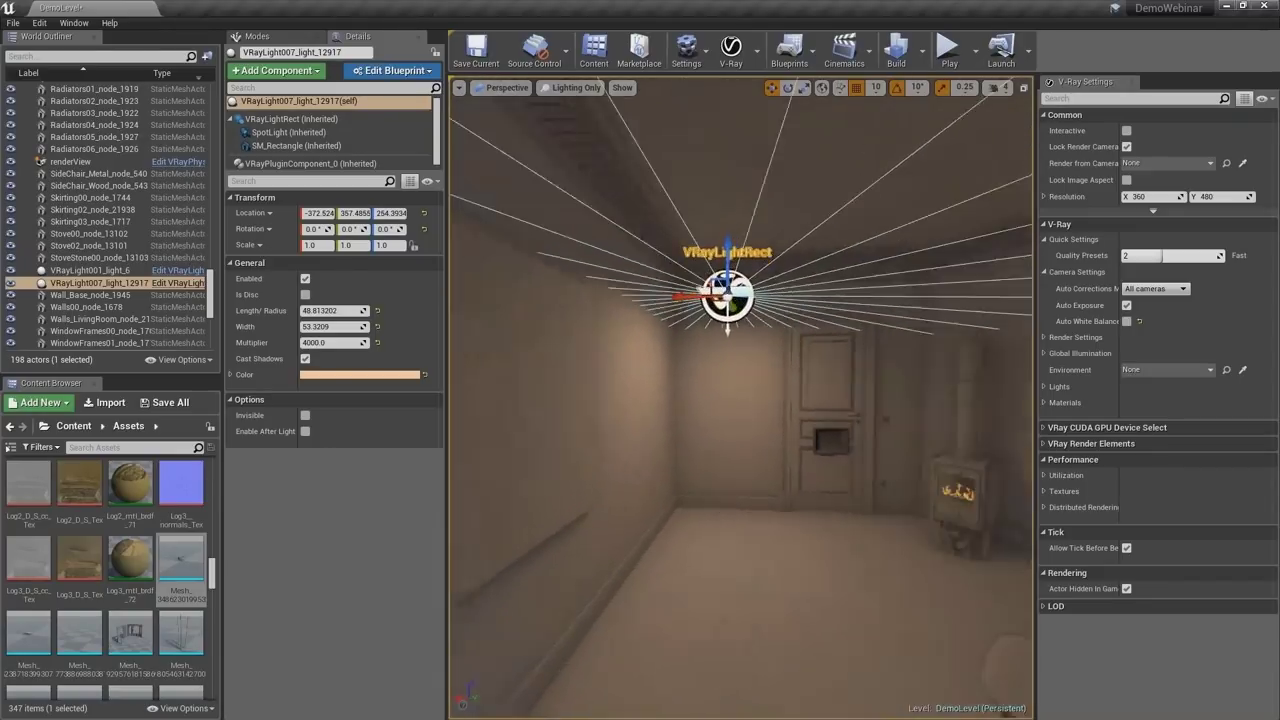
mouse_move(538, 131)
alt+mouse_down()
mouse_move(485, 150)
mouse_move(538, 131)
alt+mouse_up()
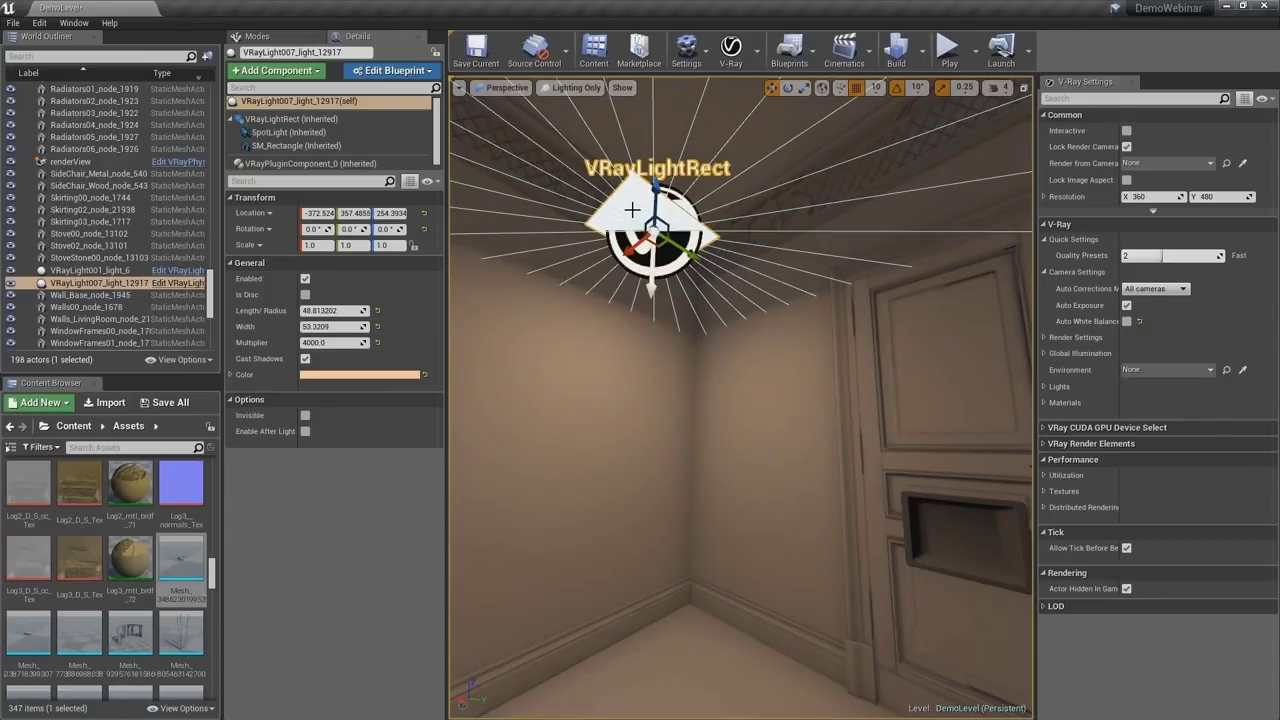
click(306, 432)
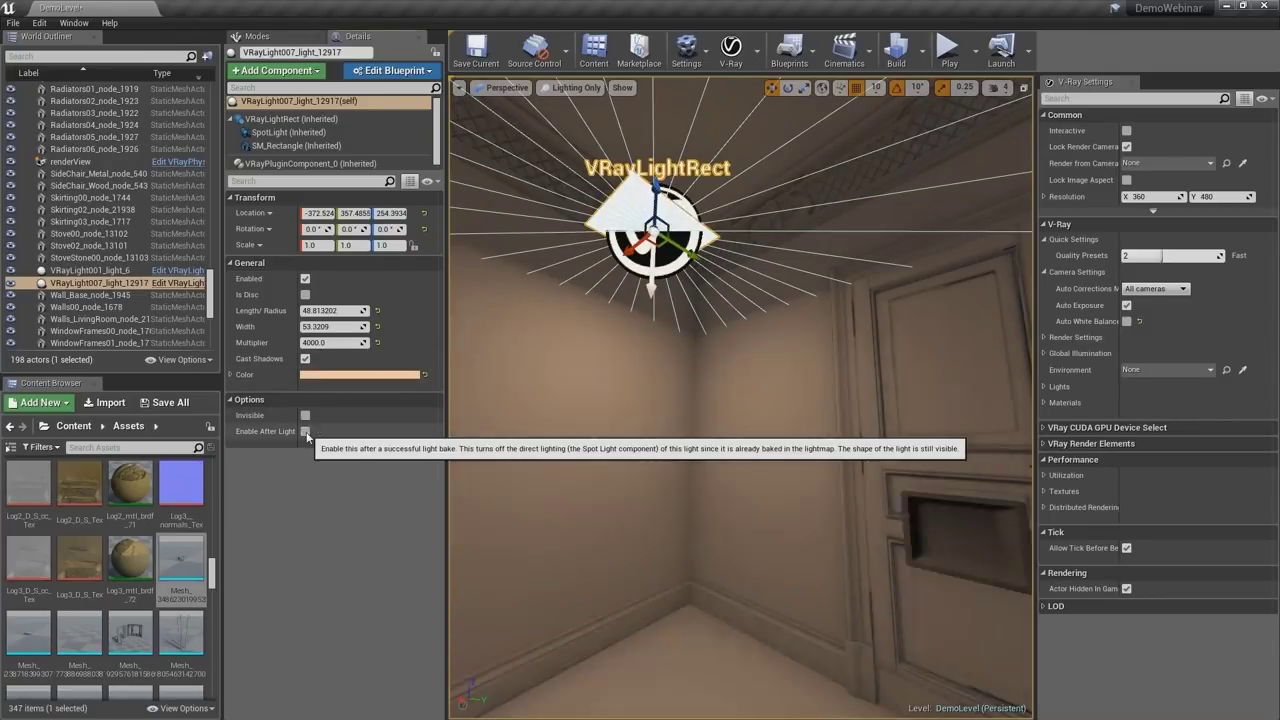
- Return the viewport to the Lit view mode and look through the placed renderView camera
right_drag(745, 383, 639, 404)
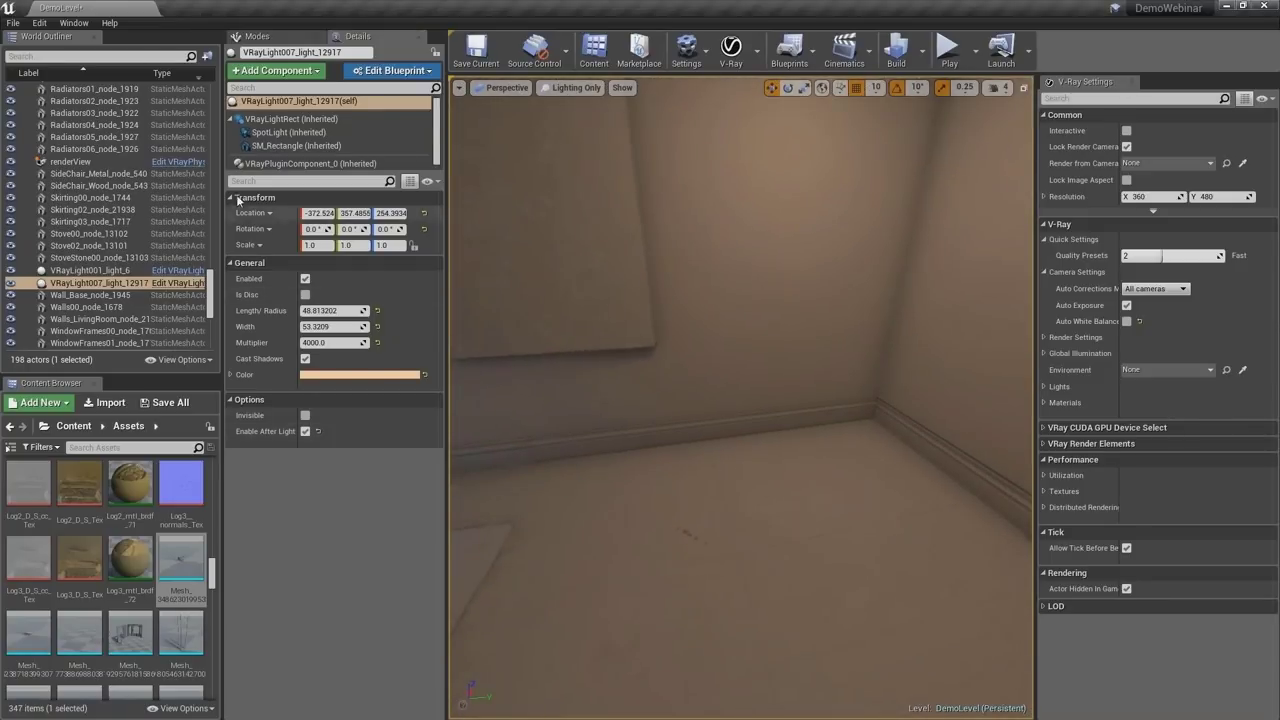
right_drag(600, 150, 603, 107)
click(572, 88)
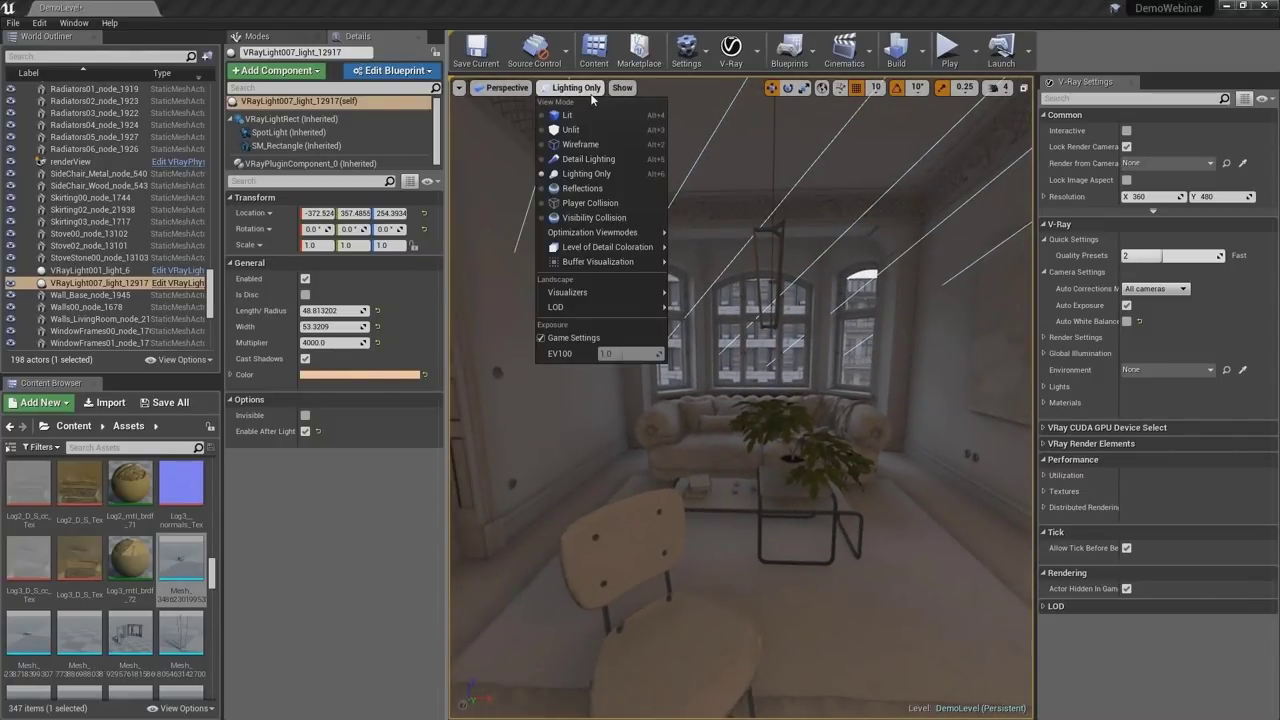
click(585, 115)
mouse_move(641, 197)
right_down()
mouse_move(780, 215)
mouse_move(800, 230)
mouse_move(615, 213)
mouse_move(690, 222)
right_up()
click(510, 88)
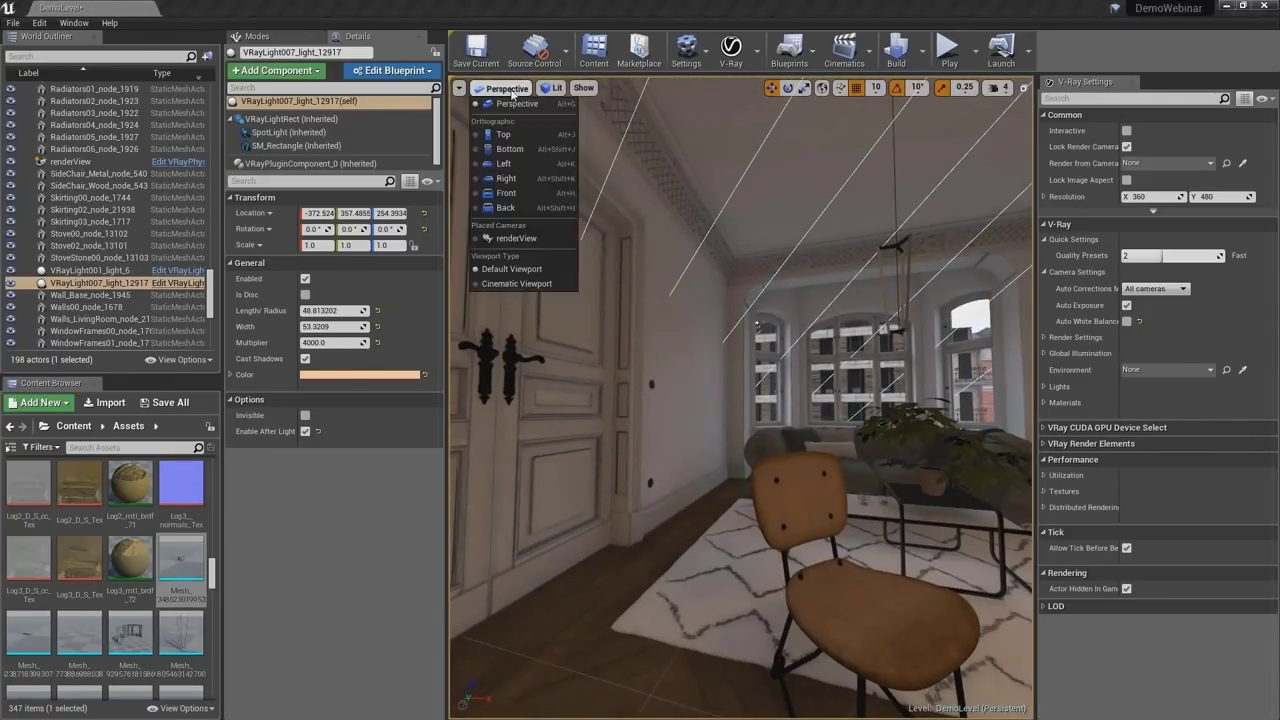
click(530, 237)
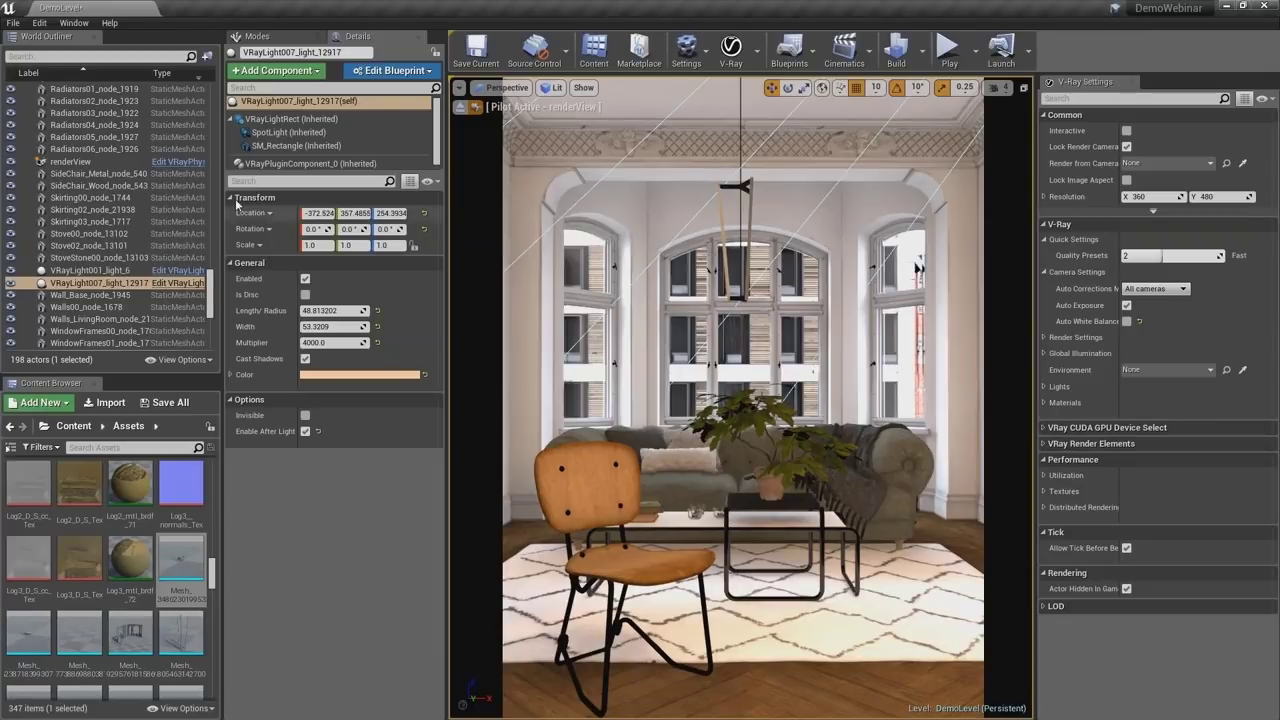
- Select the renderView camera and toggle Enable Exposure in its V-Ray physical camera settings
click(108, 163)
right_drag(367, 592, 357, 488)
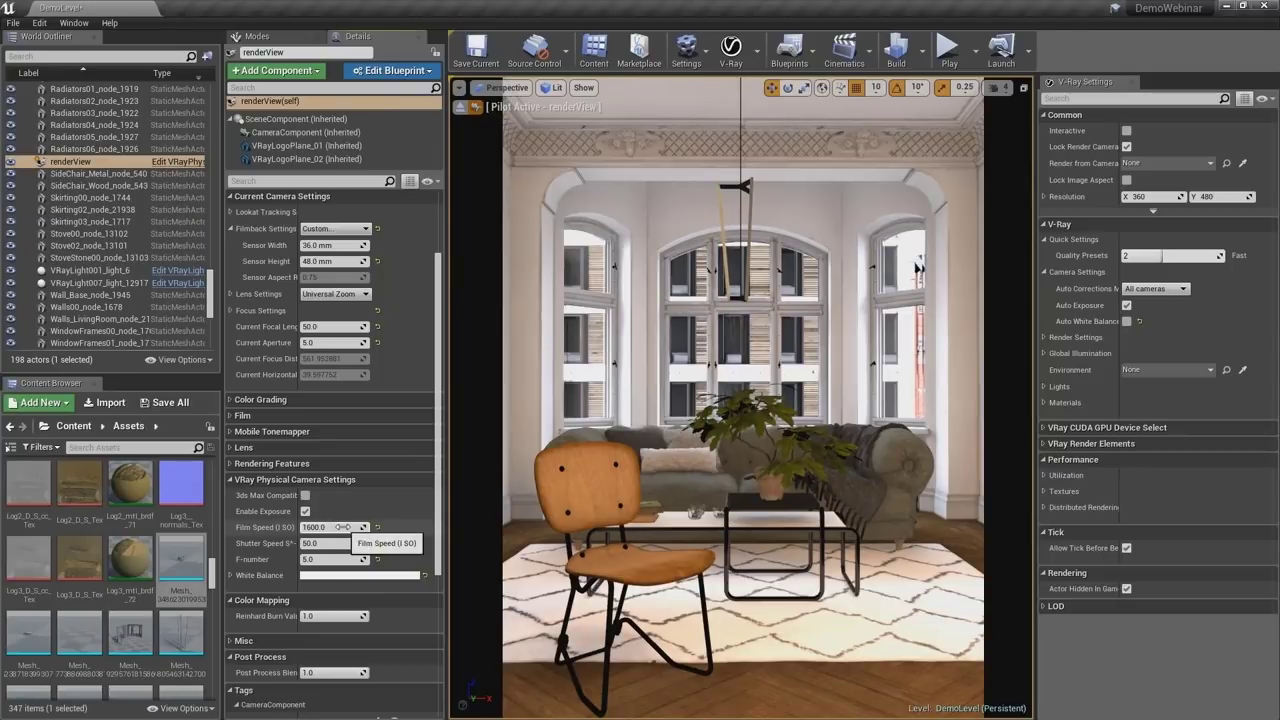
click(305, 512)
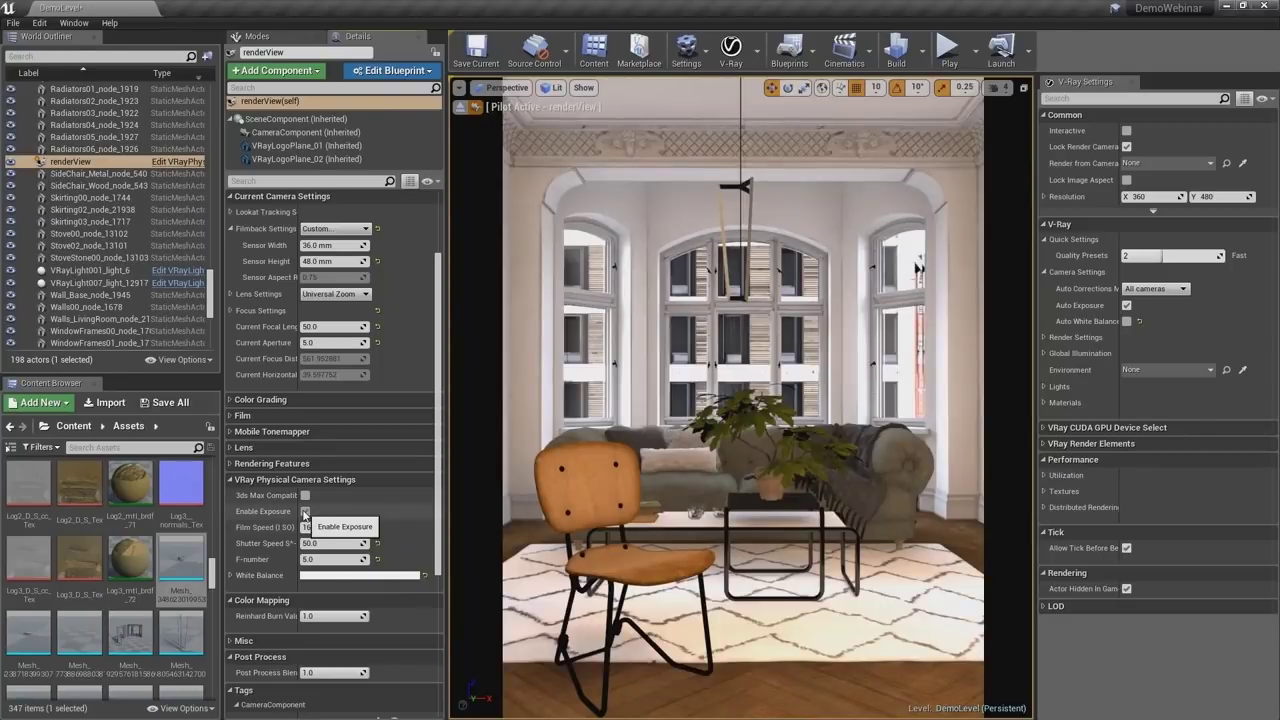
- Compare the renderView camera's image with Enable Exposure off and on, leaving it enabled
click(305, 512)
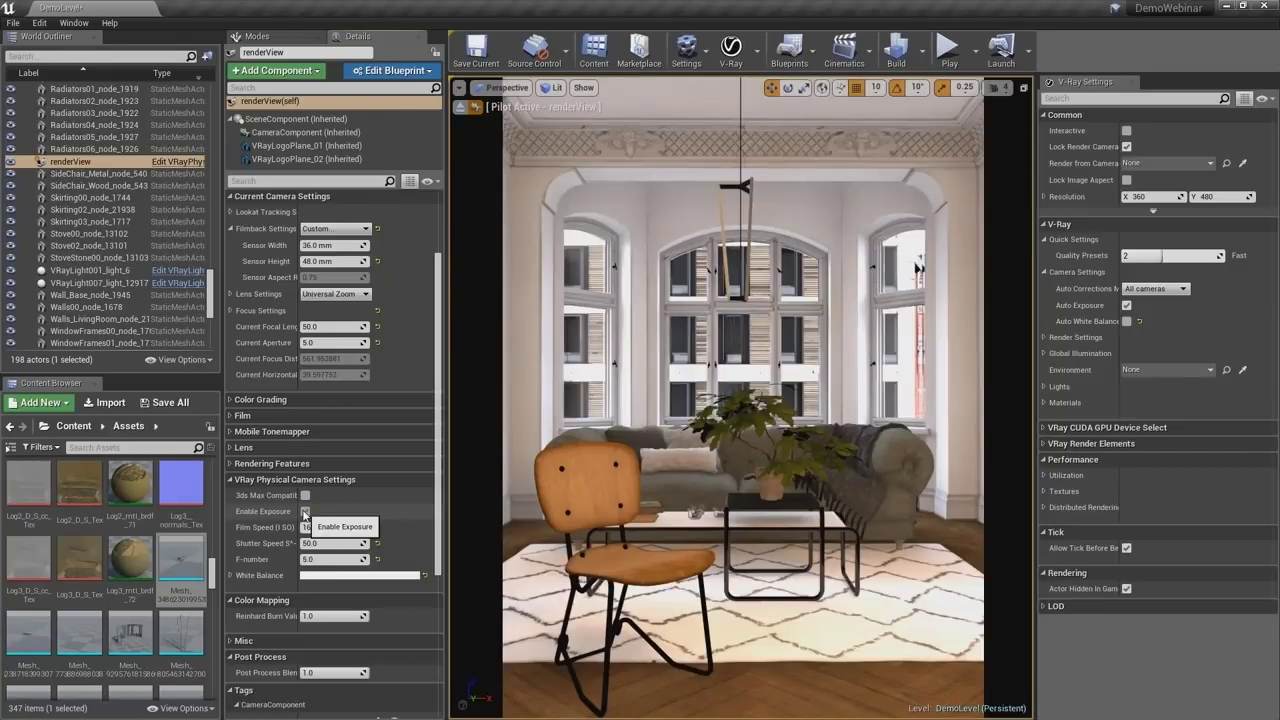
click(305, 512)
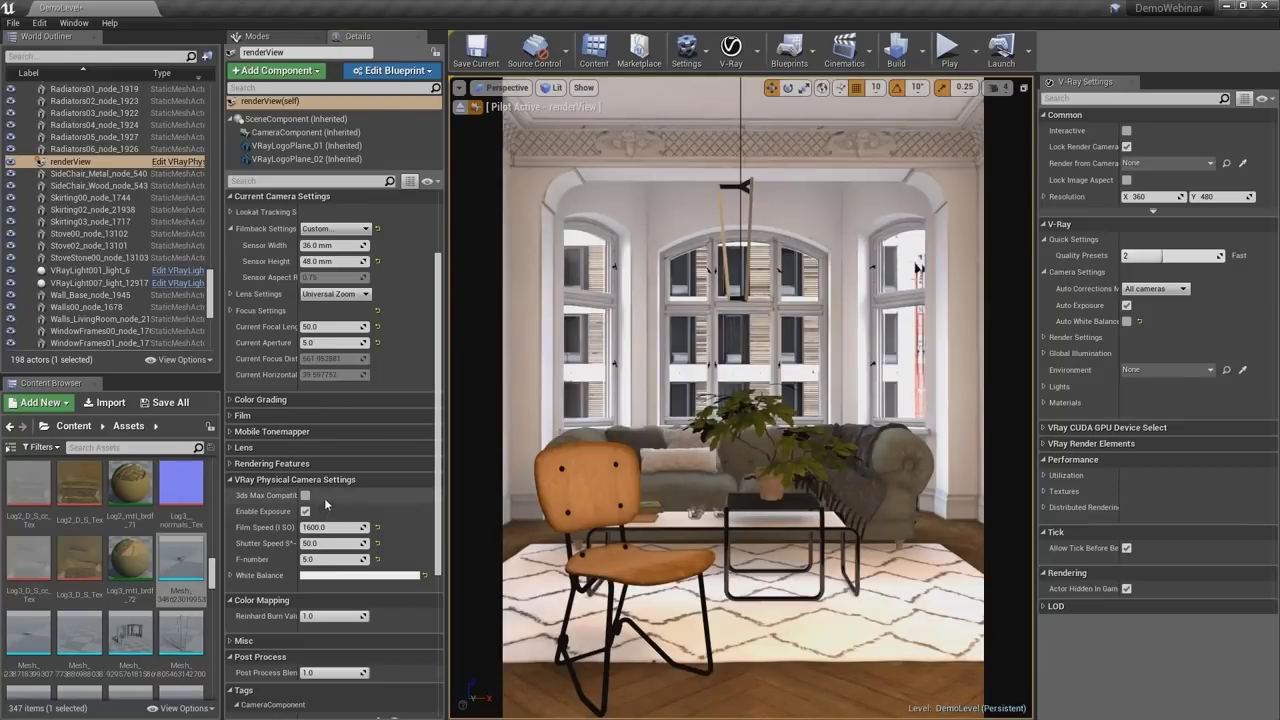
- Open the V-Ray frame buffer and load the first saved render from its history
click(758, 52)
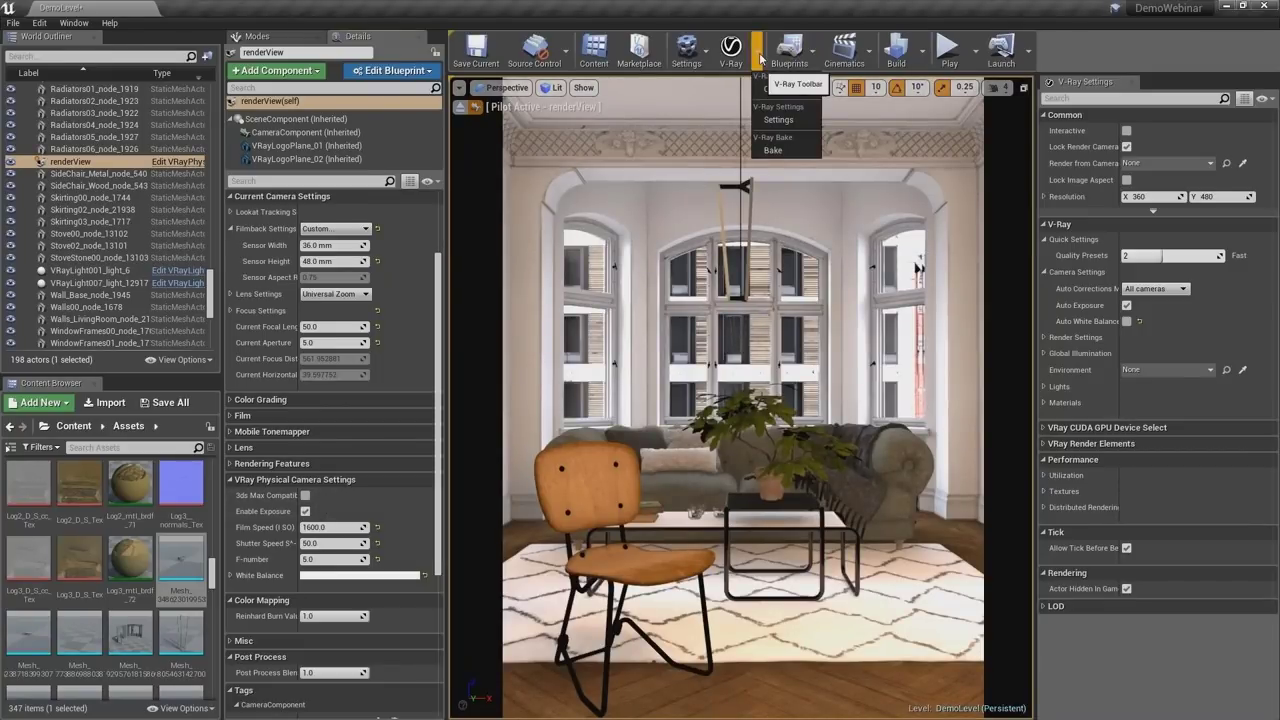
click(785, 89)
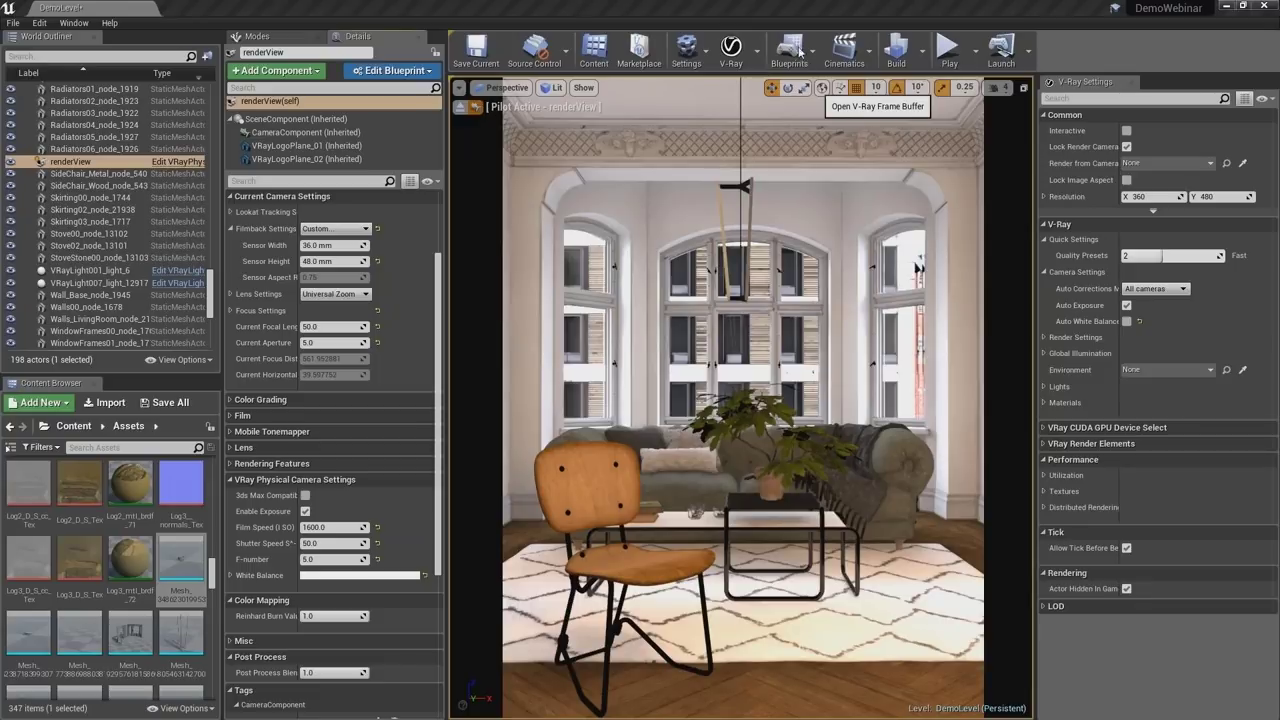
click(757, 50)
click(784, 90)
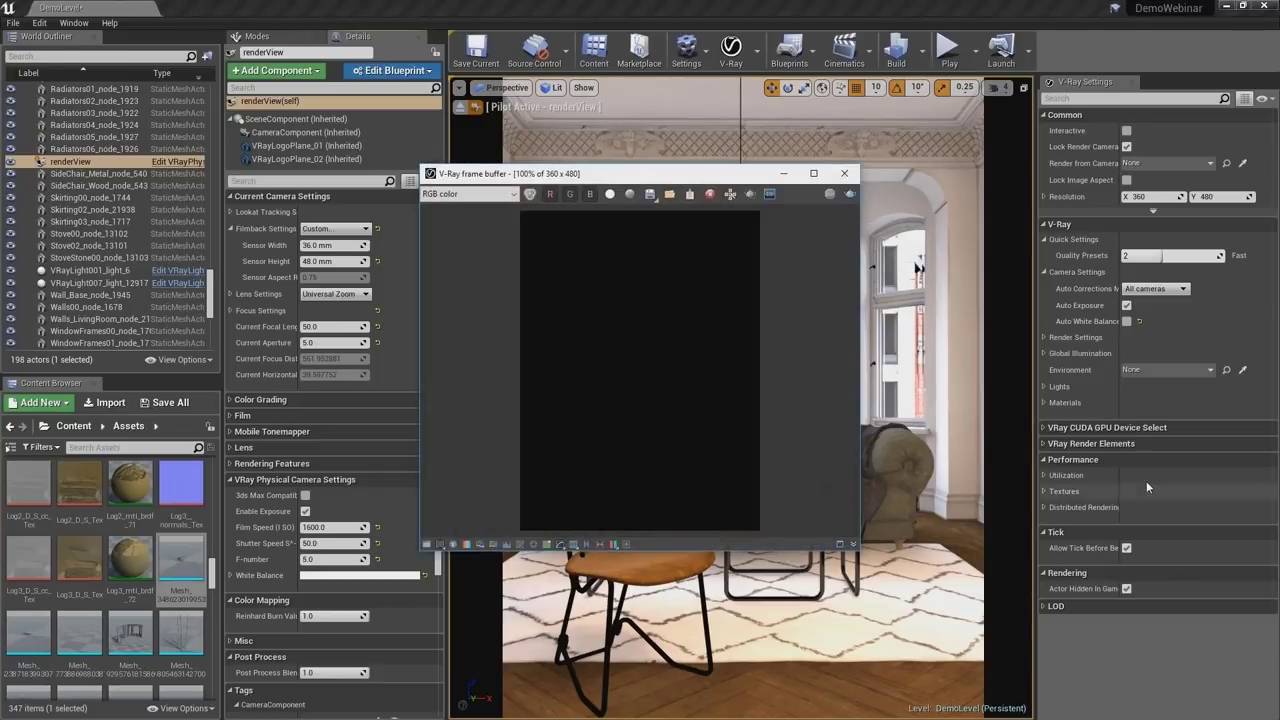
click(598, 544)
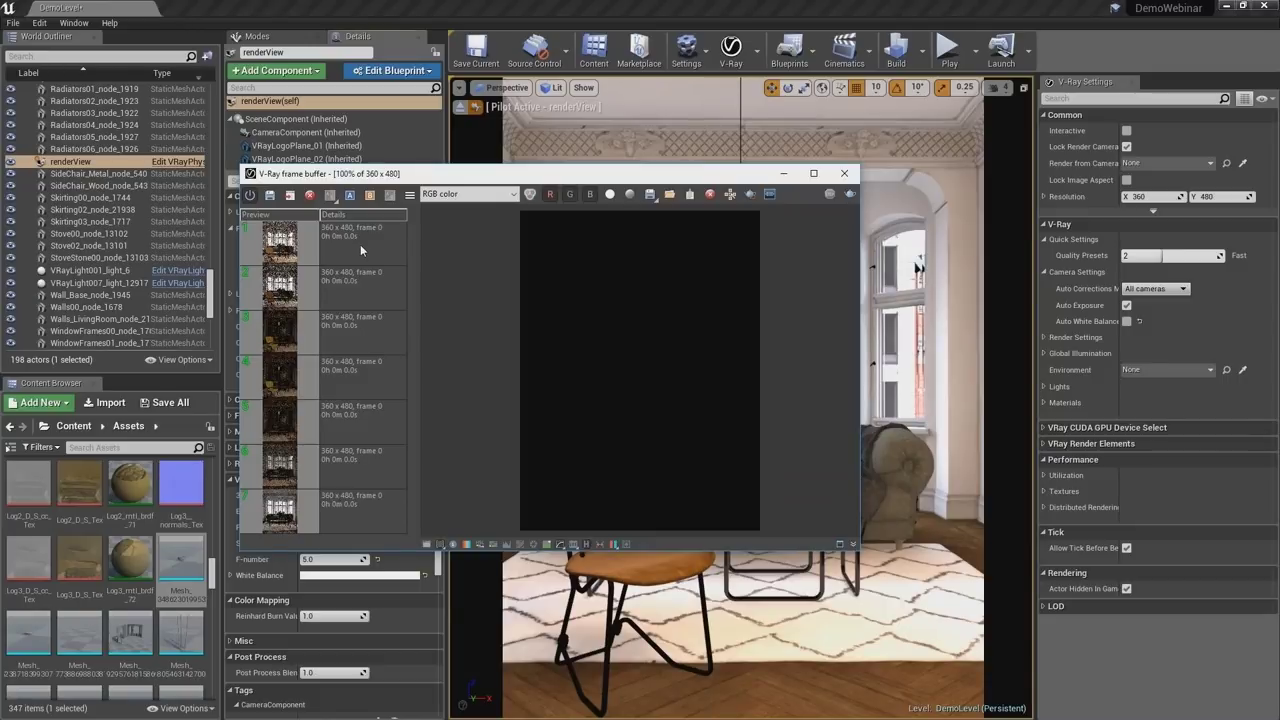
double_click(360, 244)
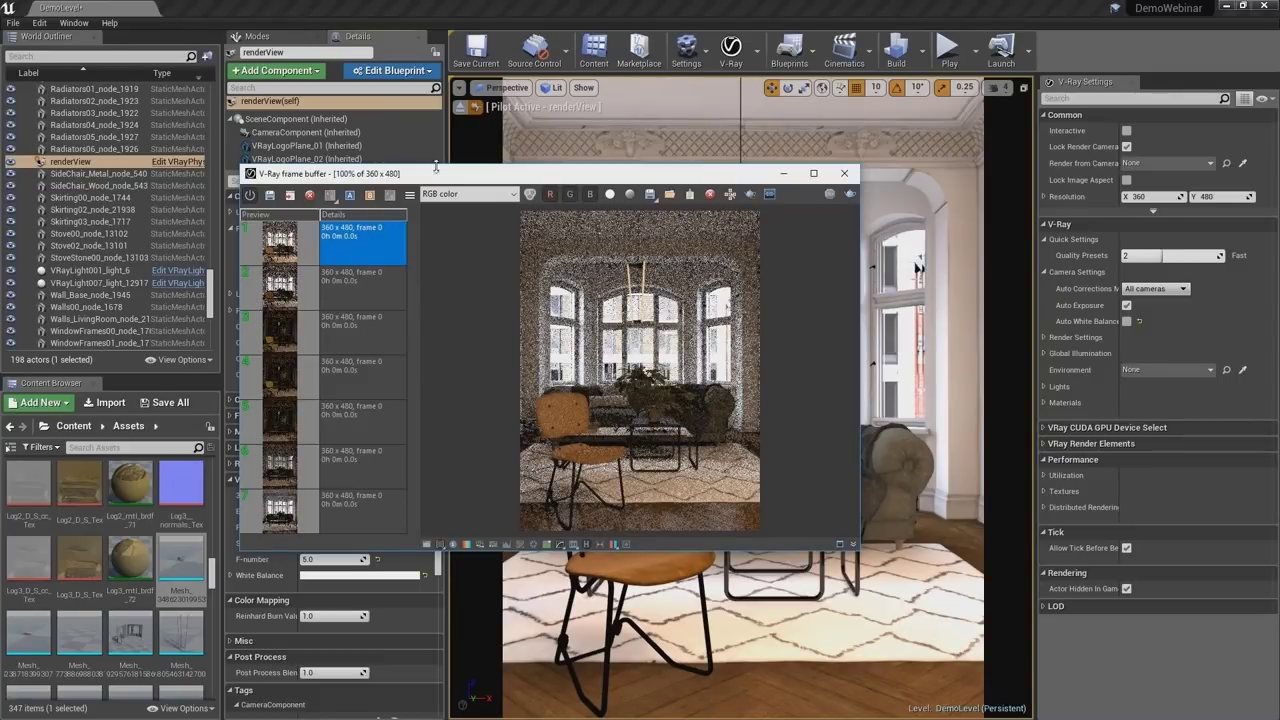
- Show the render's effectsResult channel, compare it with the viewport image, and close the frame buffer
drag(455, 183, 141, 48)
click(152, 58)
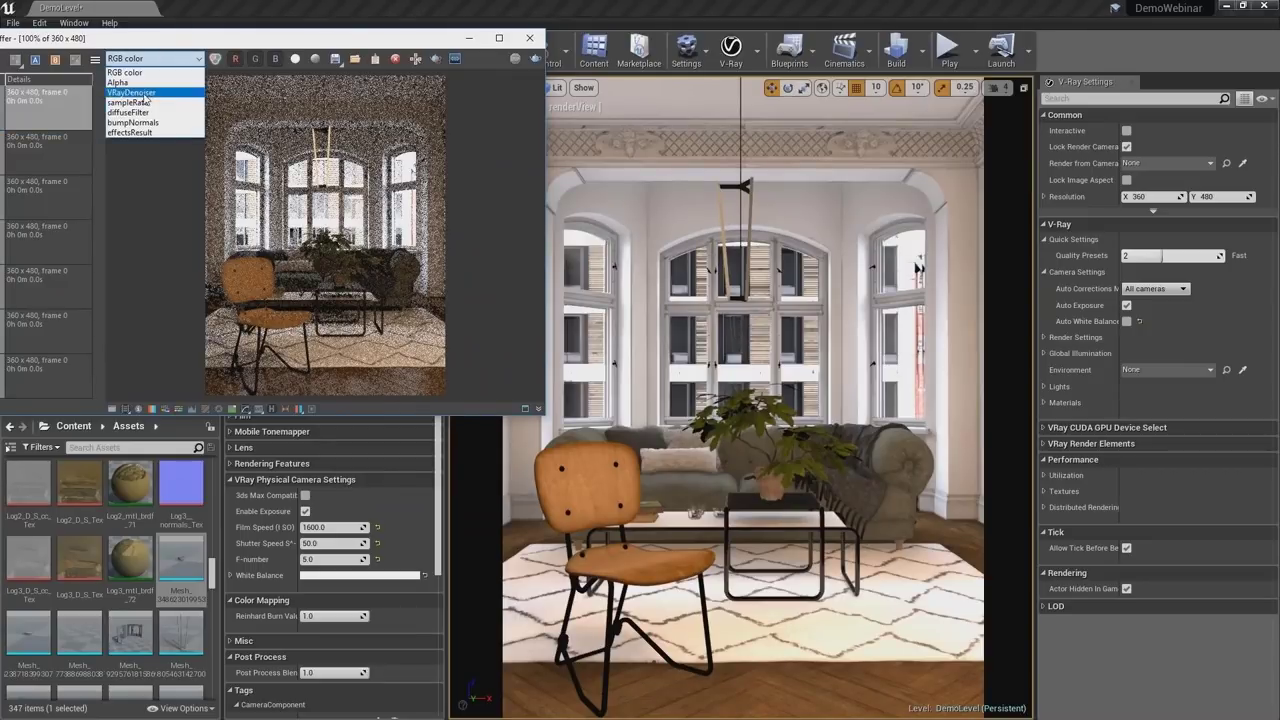
click(144, 127)
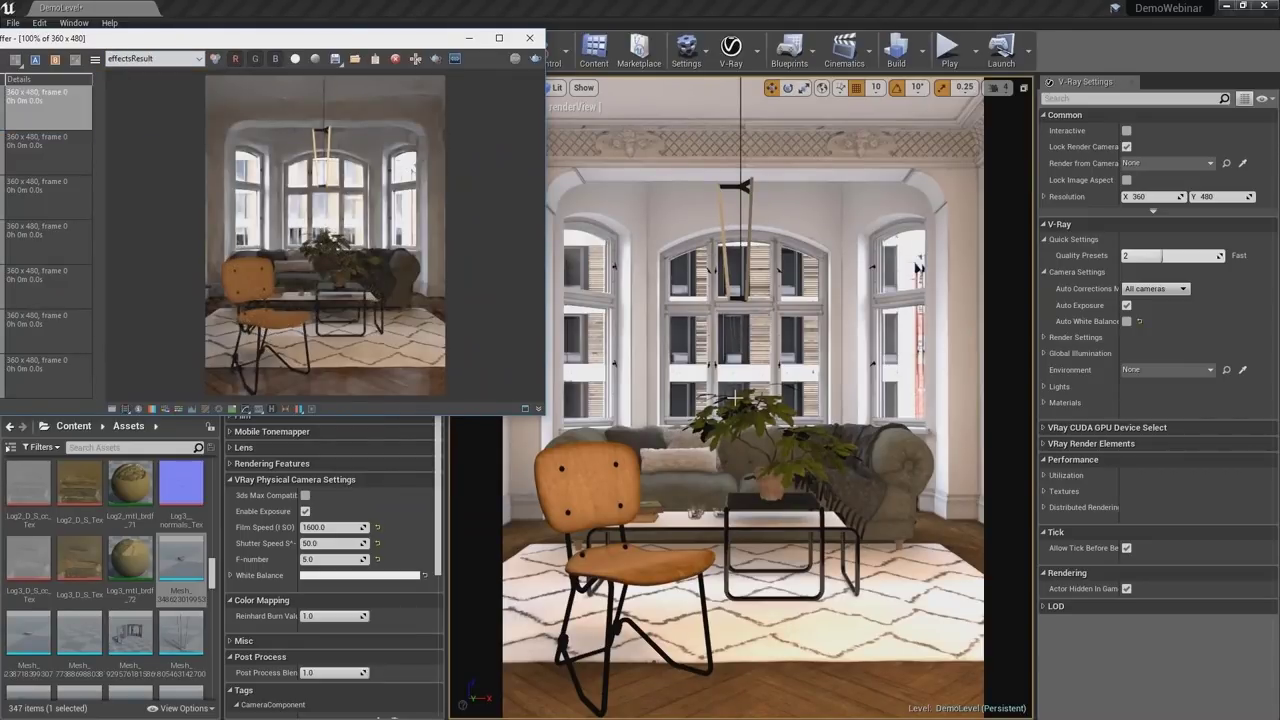
drag(386, 47, 631, 157)
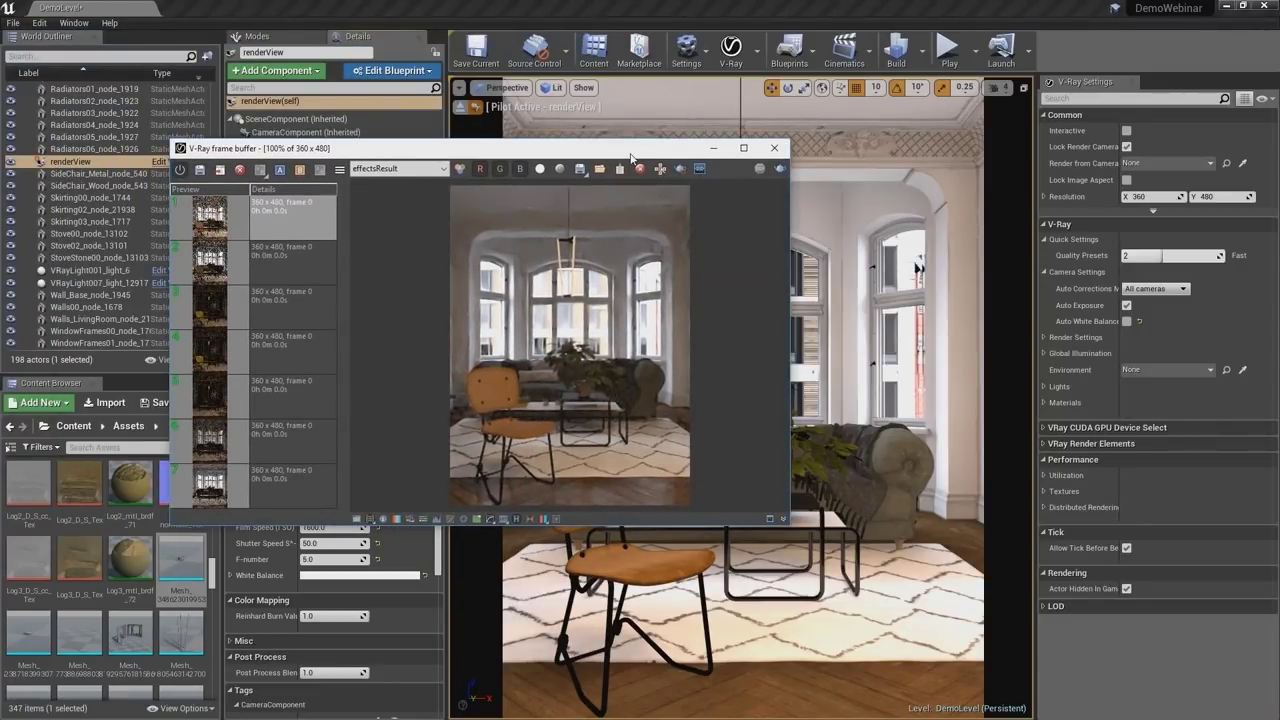
drag(631, 157, 783, 217)
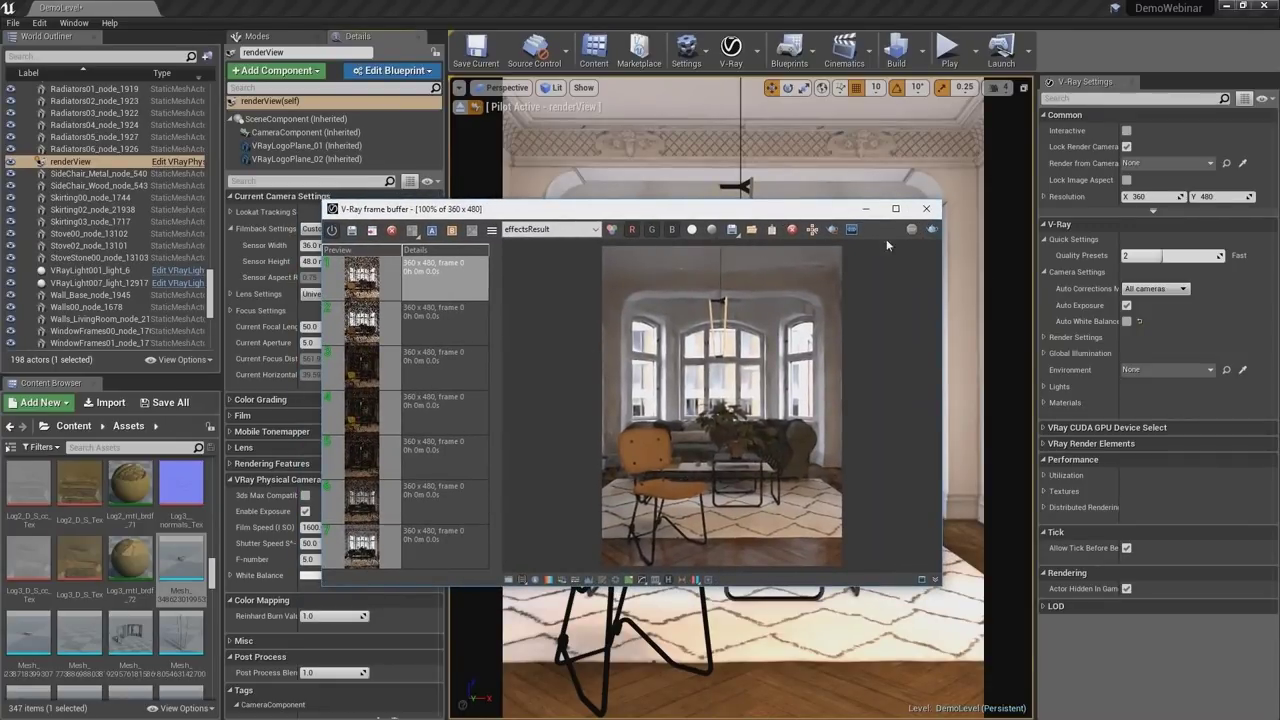
click(926, 208)
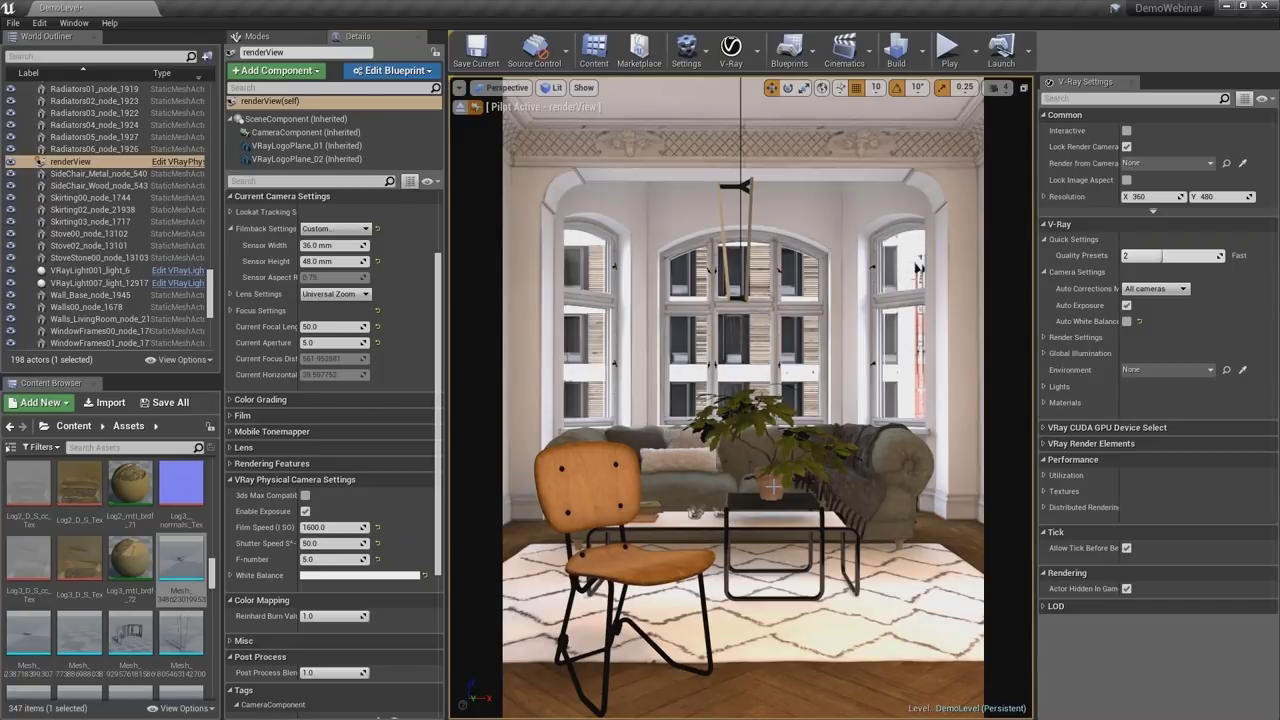
- Stop piloting the renderView camera and place a Post Process Volume in the living room around the coffee table
click(462, 107)
scroll(809, 391, up, 4)
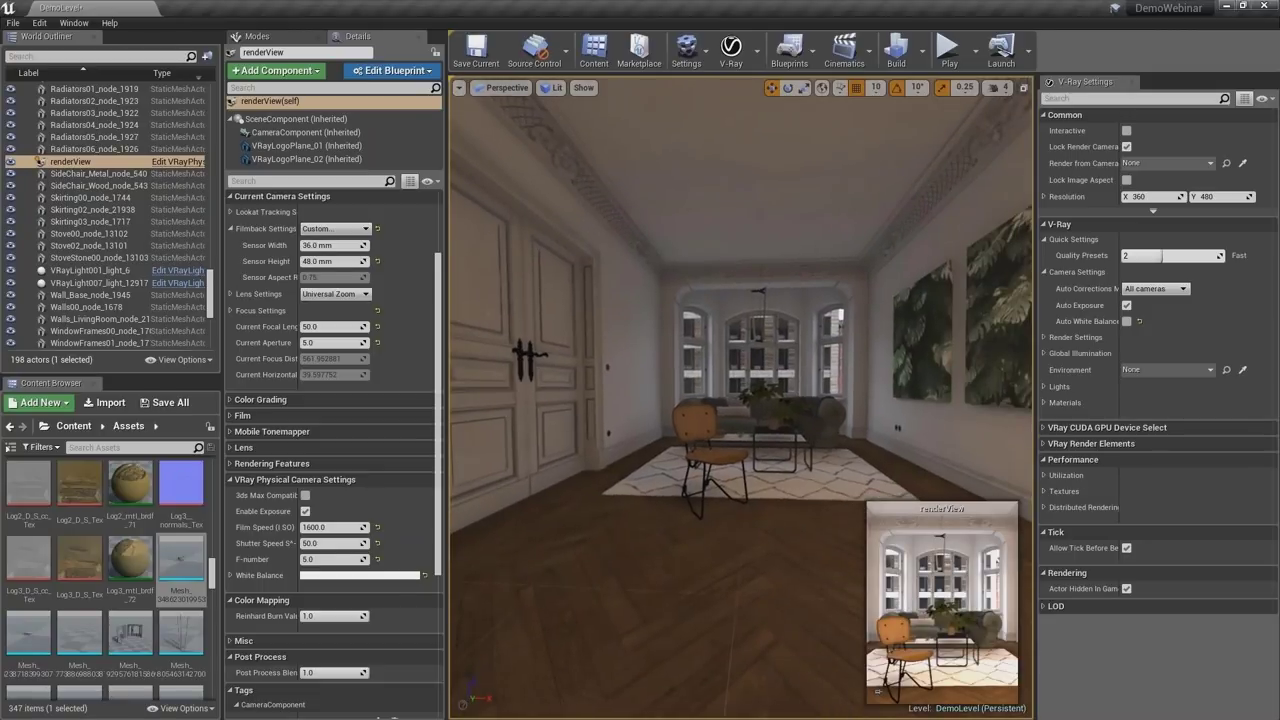
click(800, 455)
drag(800, 455, 795, 392)
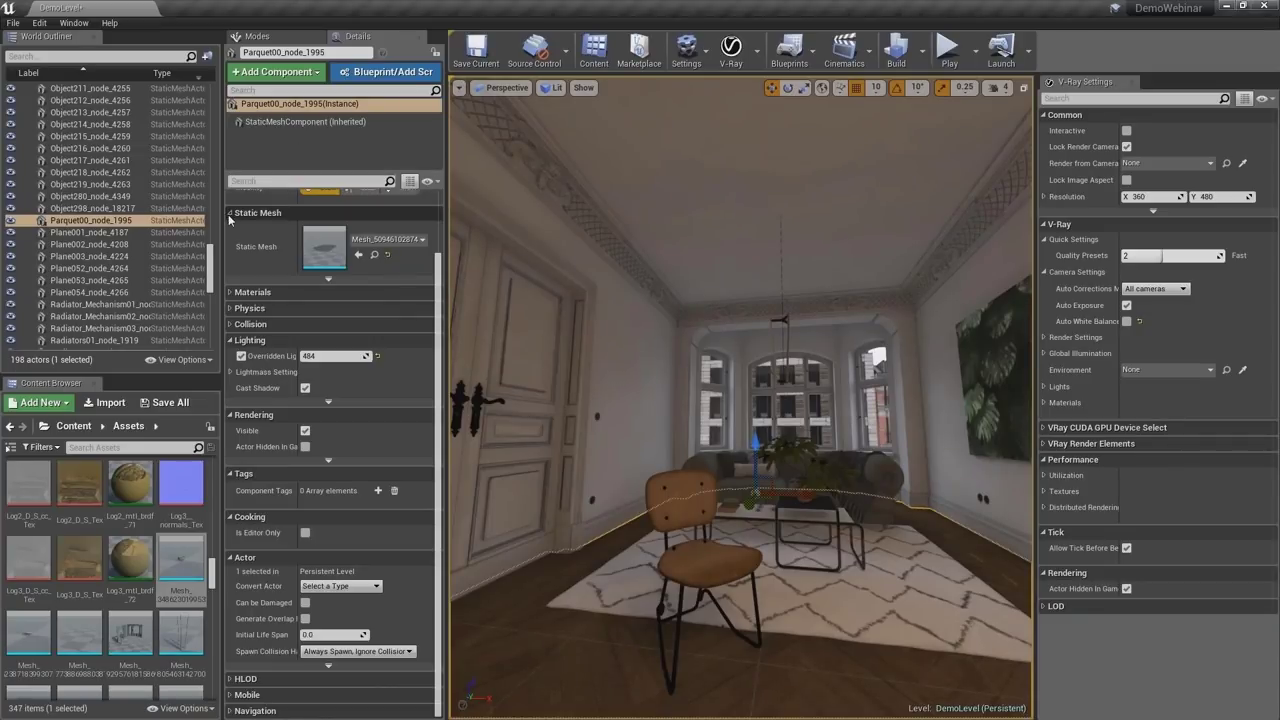
click(252, 37)
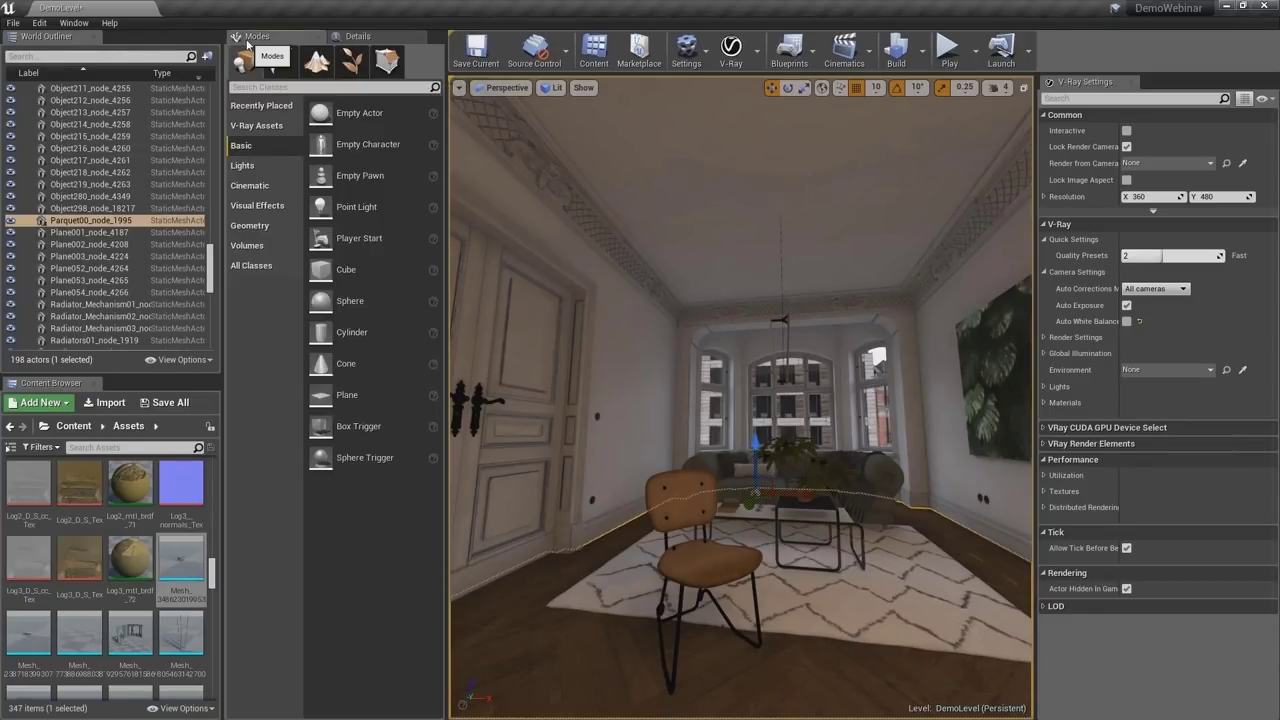
click(258, 206)
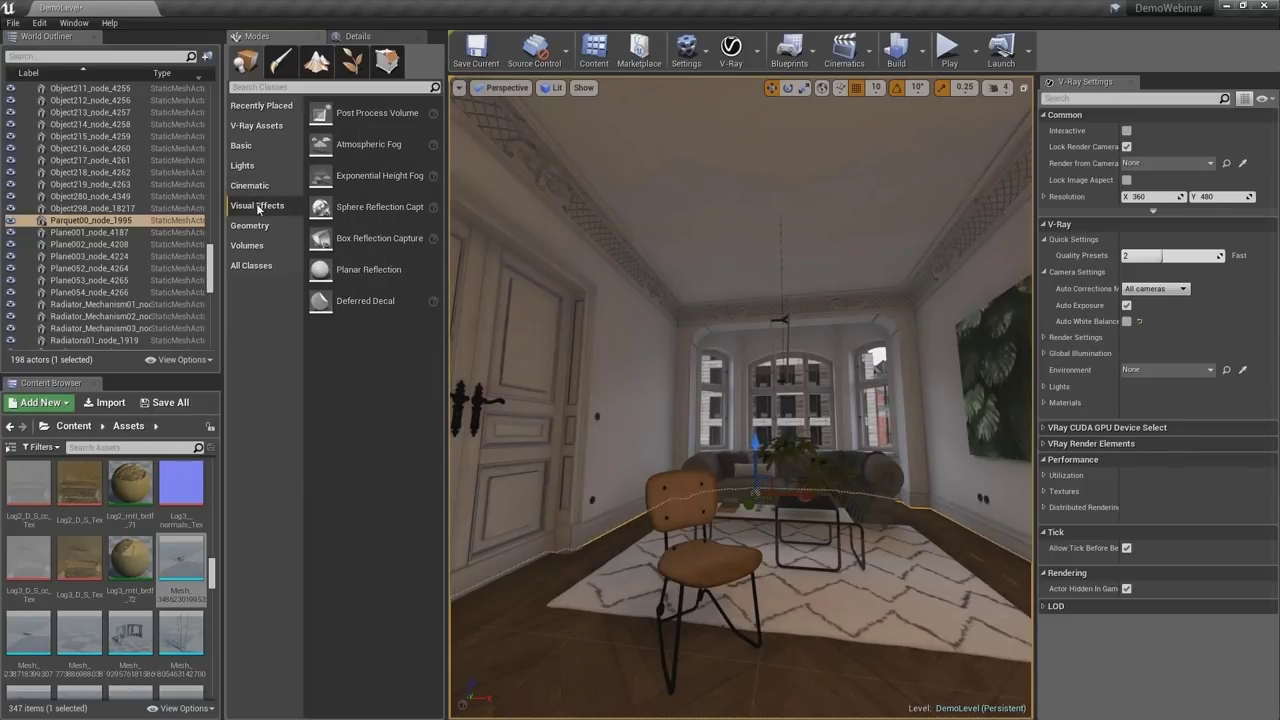
drag(340, 114, 750, 150)
drag(600, 524, 775, 540)
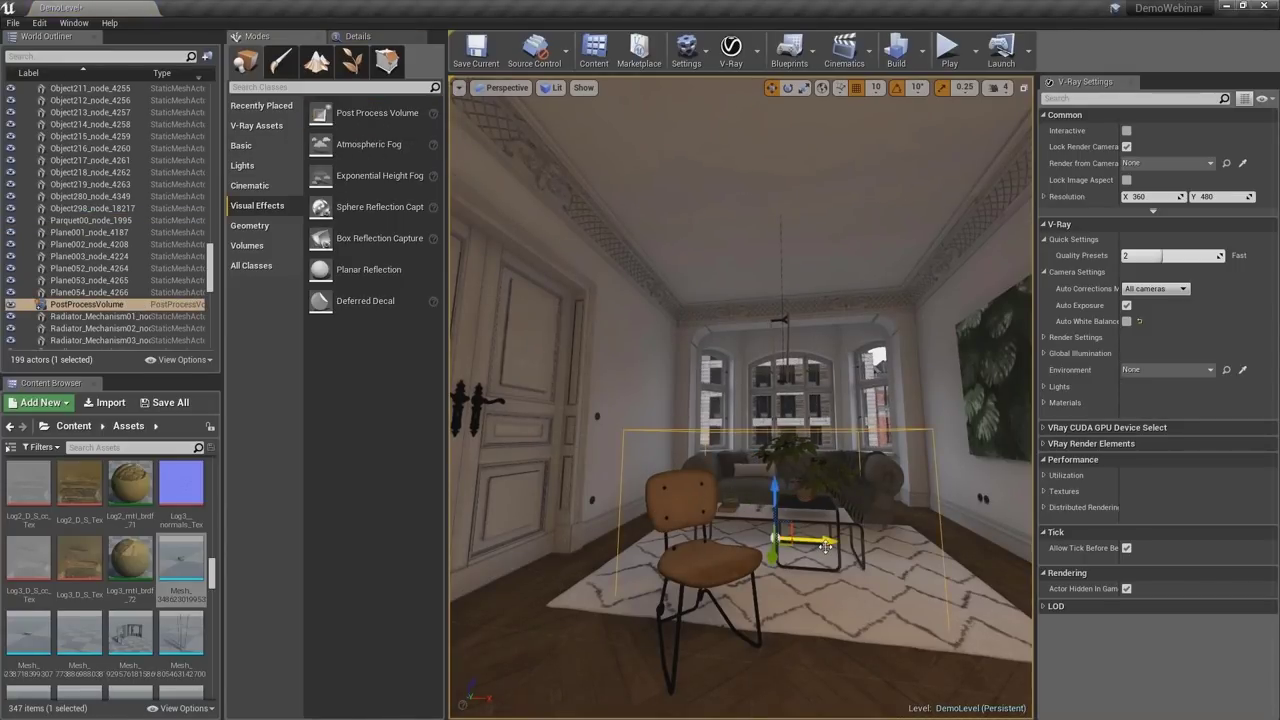
- Turn on Infinite Extent (Unbound) for the placed PostProcessVolume
click(388, 36)
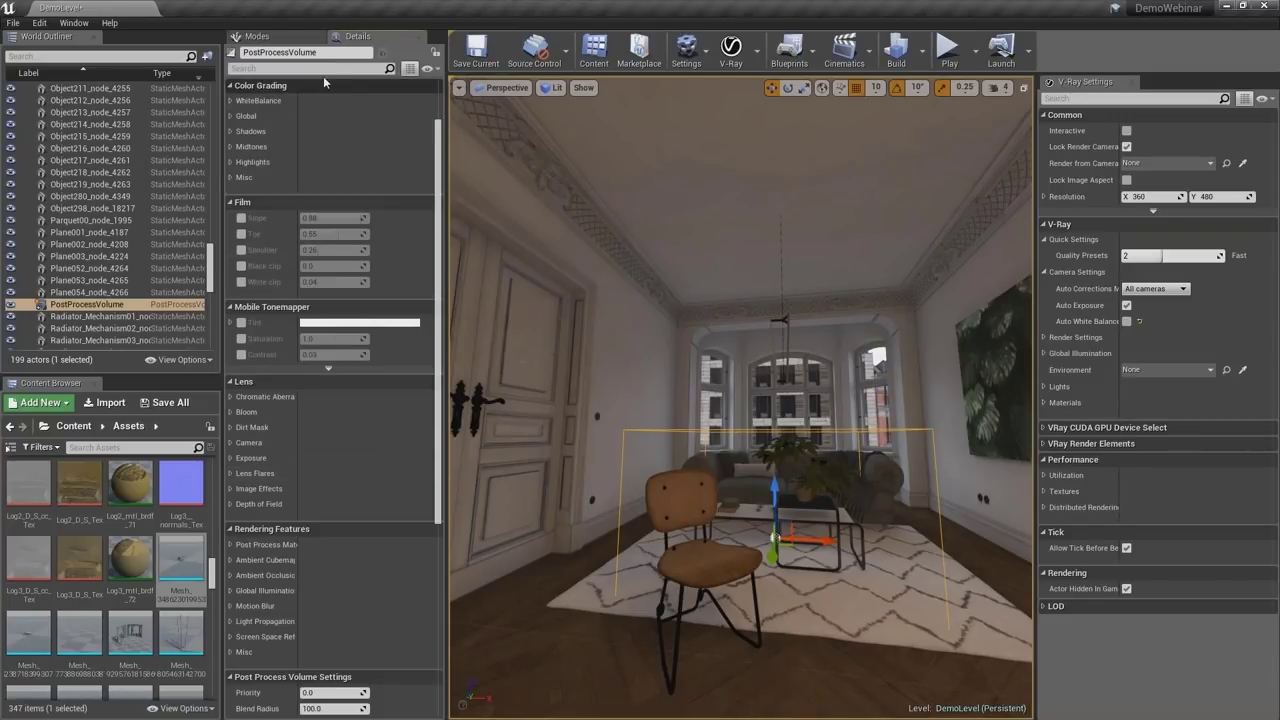
scroll(336, 240, down, 5)
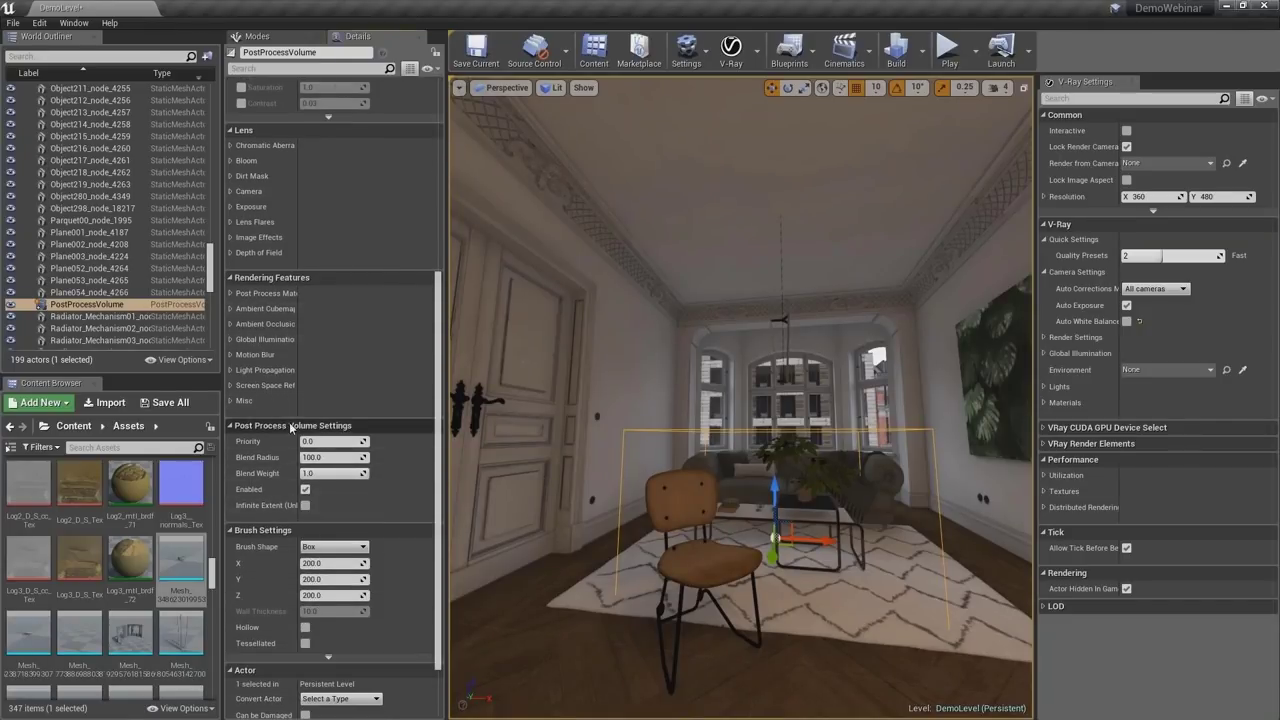
click(305, 506)
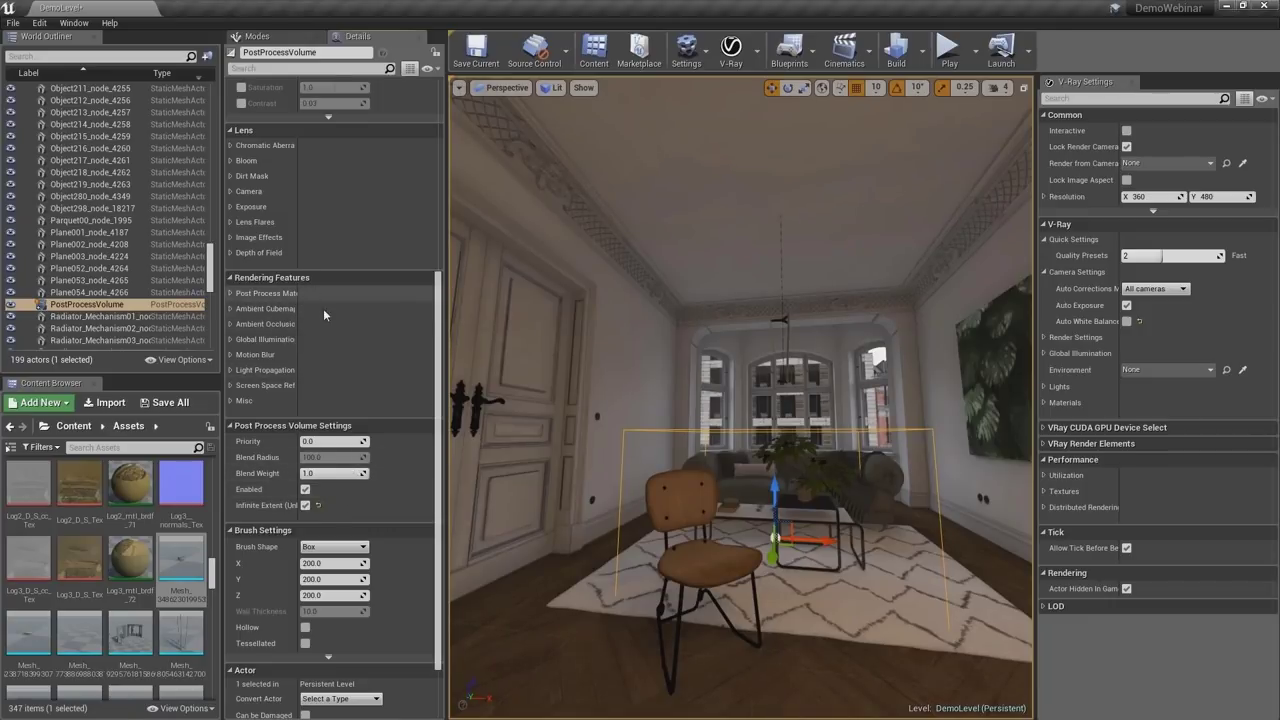
scroll(331, 363, up, 2)
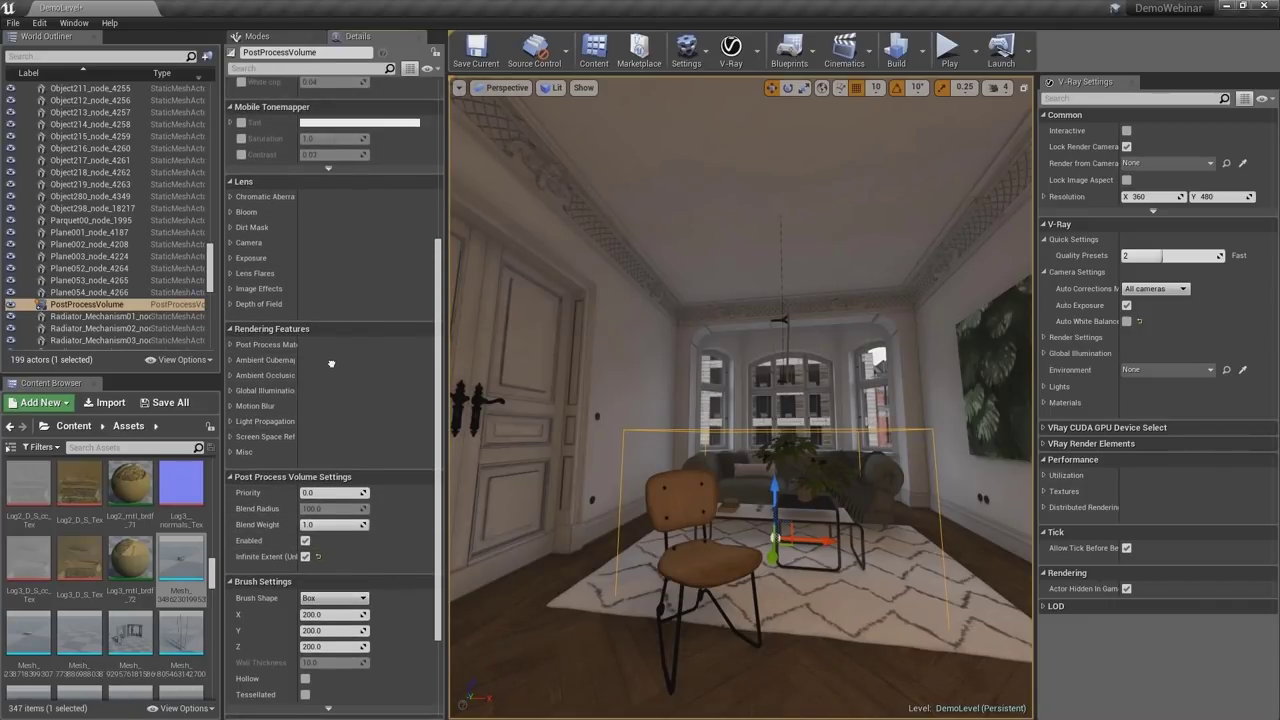
- Enable the viewport's Bloom, Camera Imperfections, Color Grading, Depth Of Field, Eye Adaptation, Grain, HMD Distortion and Lens Flares post-processing show flags
click(584, 88)
mouse_move(647, 361)
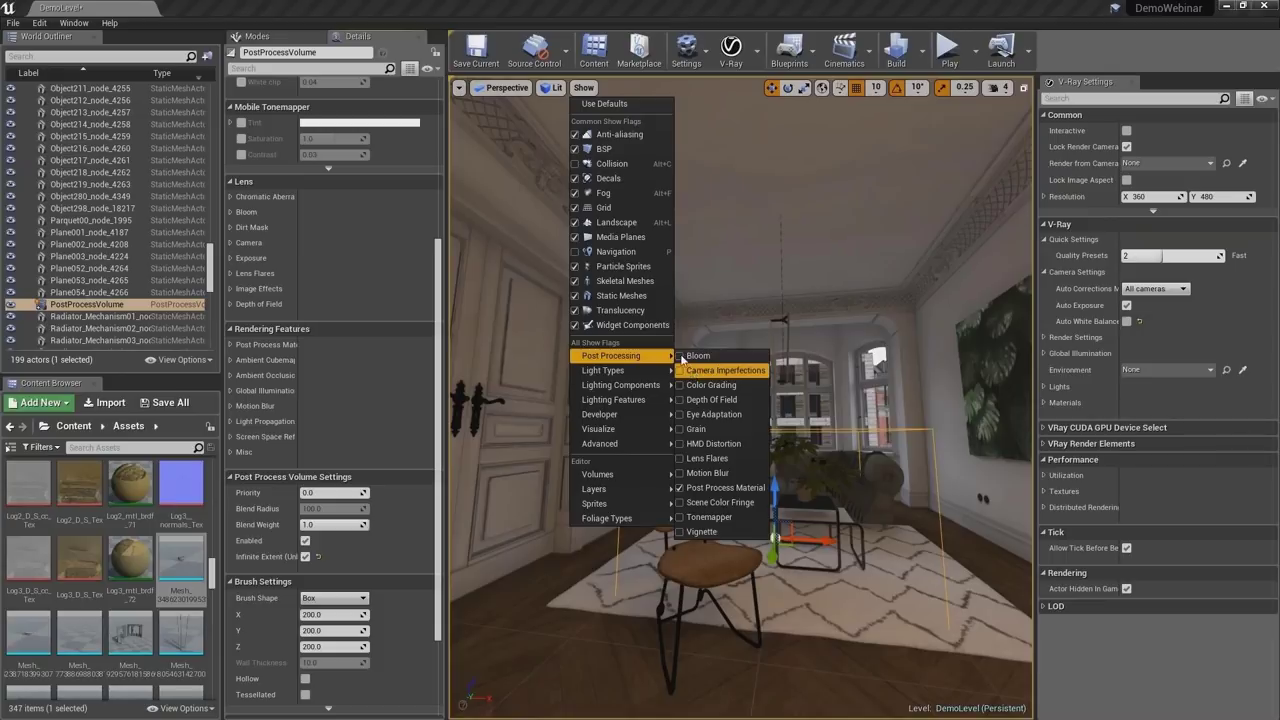
click(678, 360)
click(680, 372)
click(680, 386)
click(679, 400)
click(679, 415)
click(679, 430)
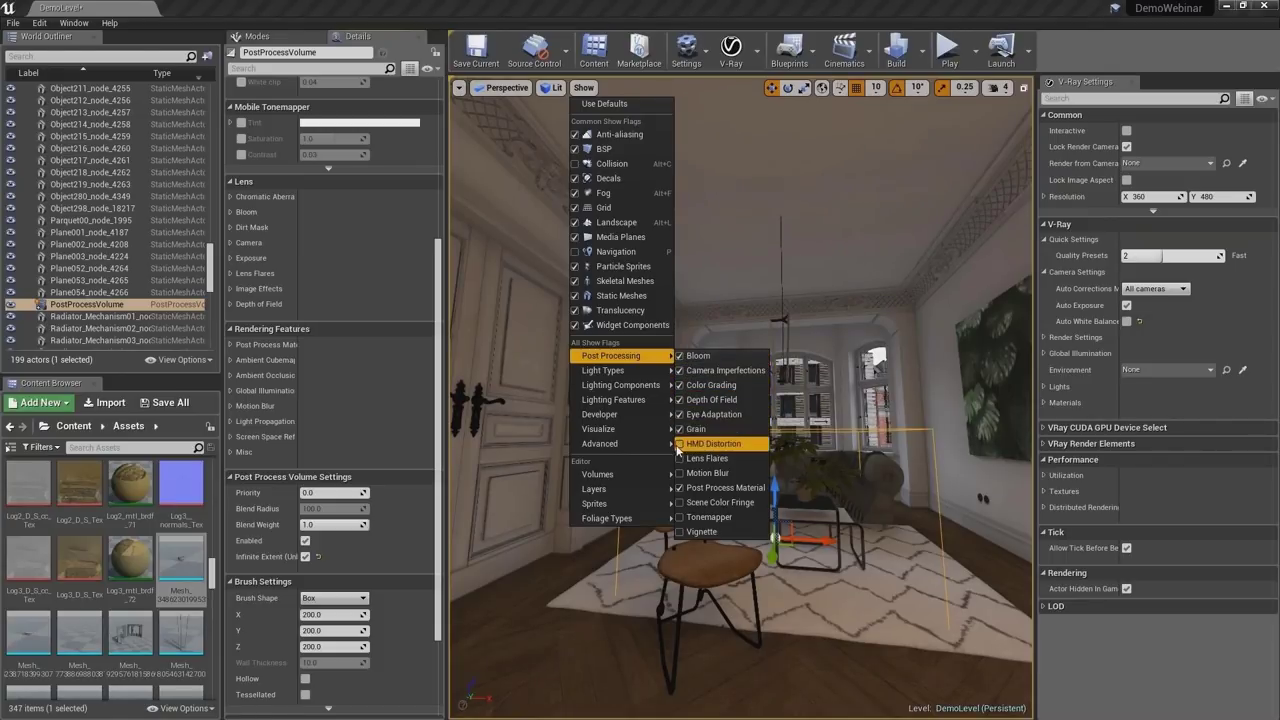
click(679, 444)
click(680, 459)
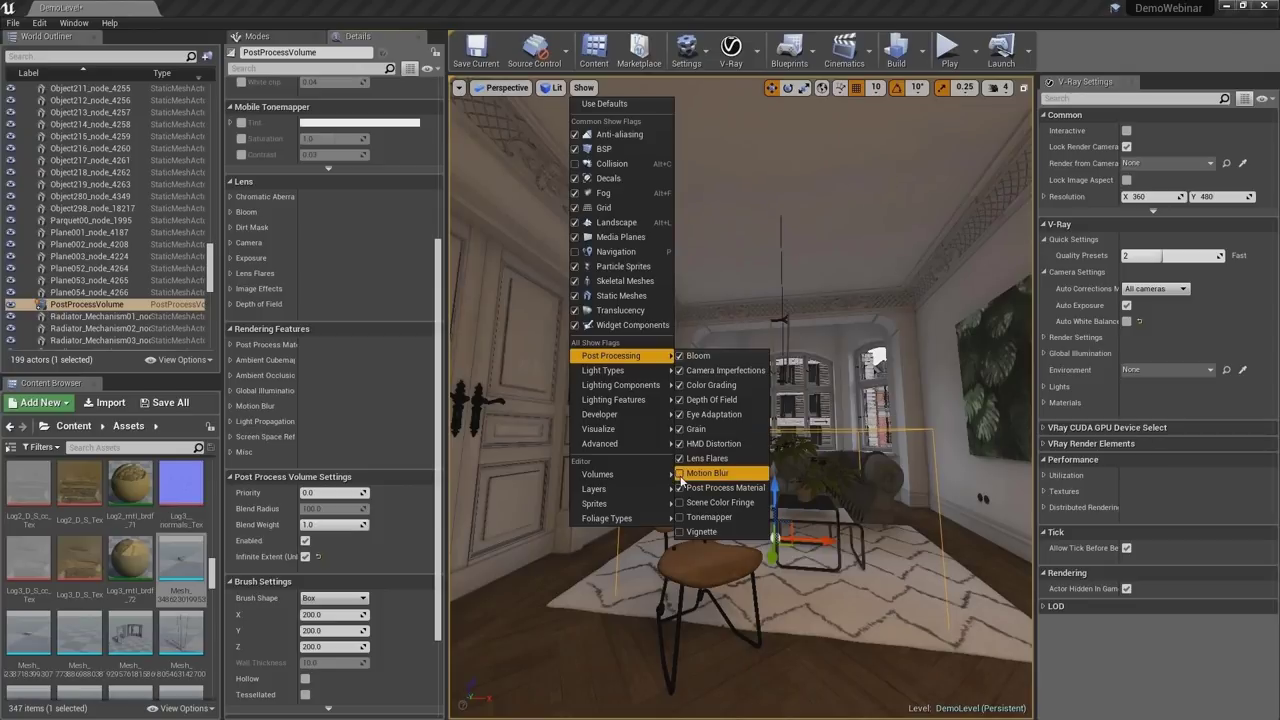
- Enable the viewport's Motion Blur, Scene Color Fringe, Tonemapper and Vignette post-processing show flags
click(680, 474)
click(680, 503)
click(680, 517)
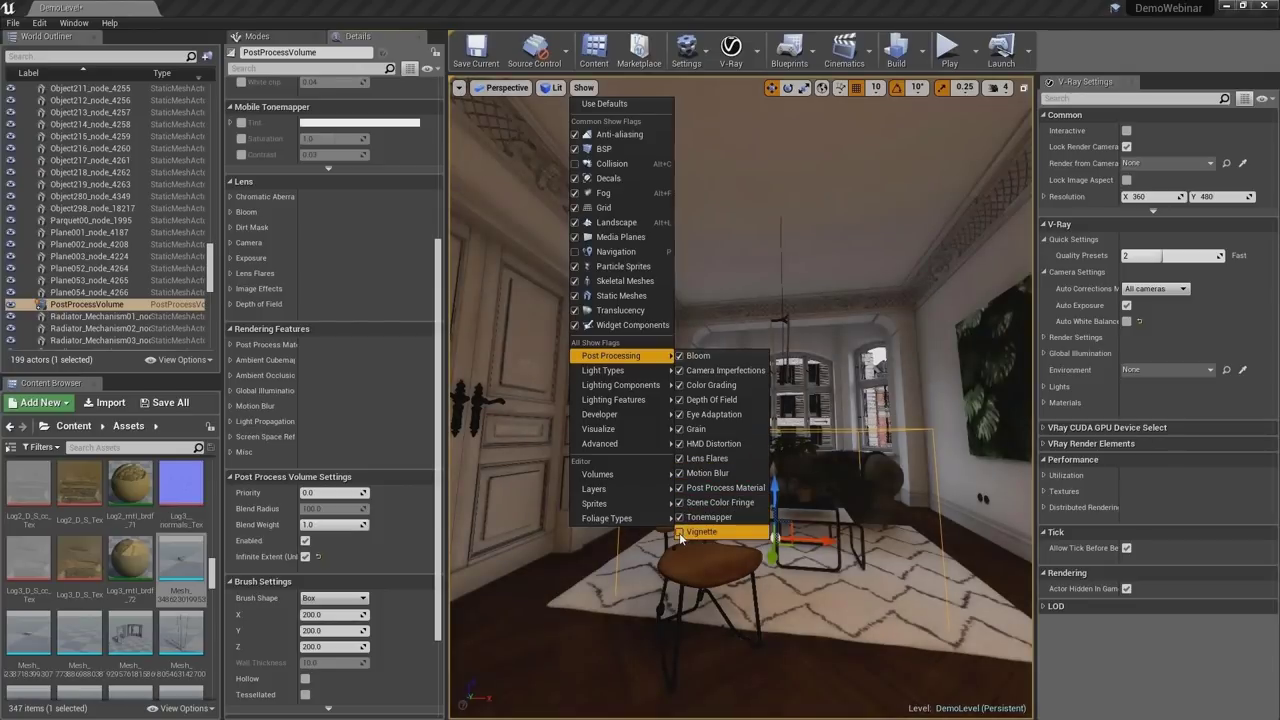
click(679, 532)
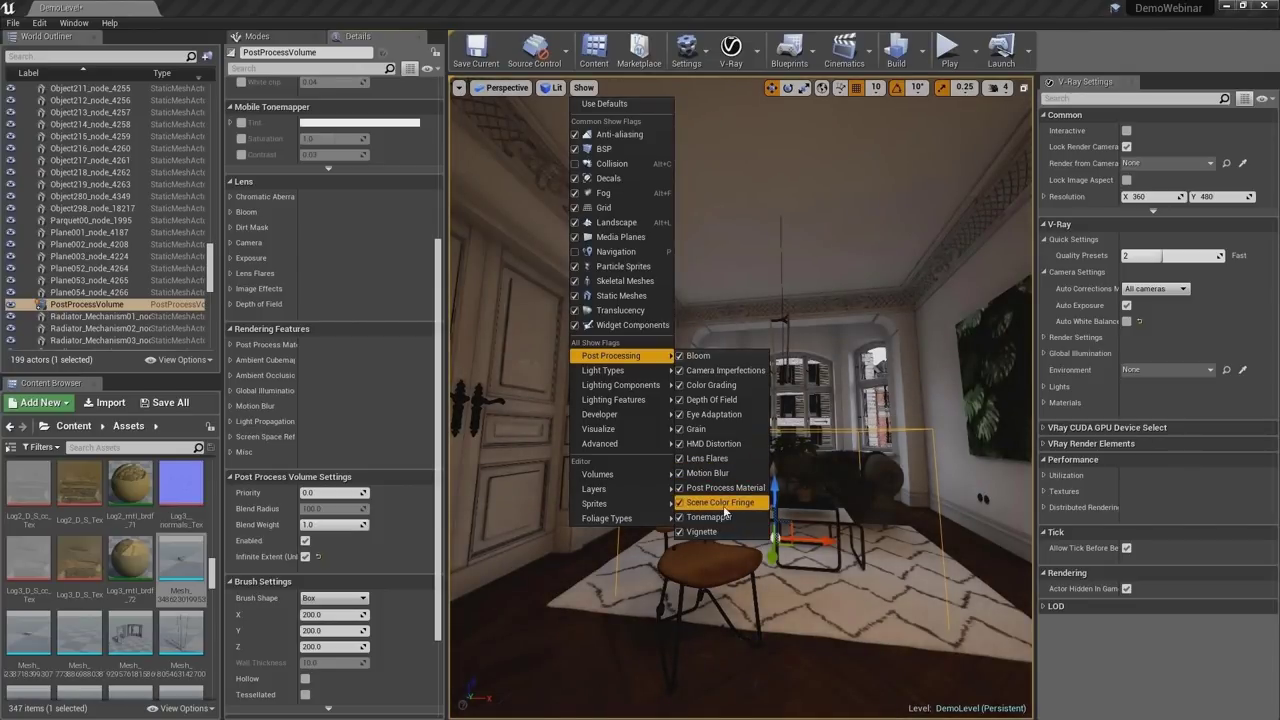
key(Escape)
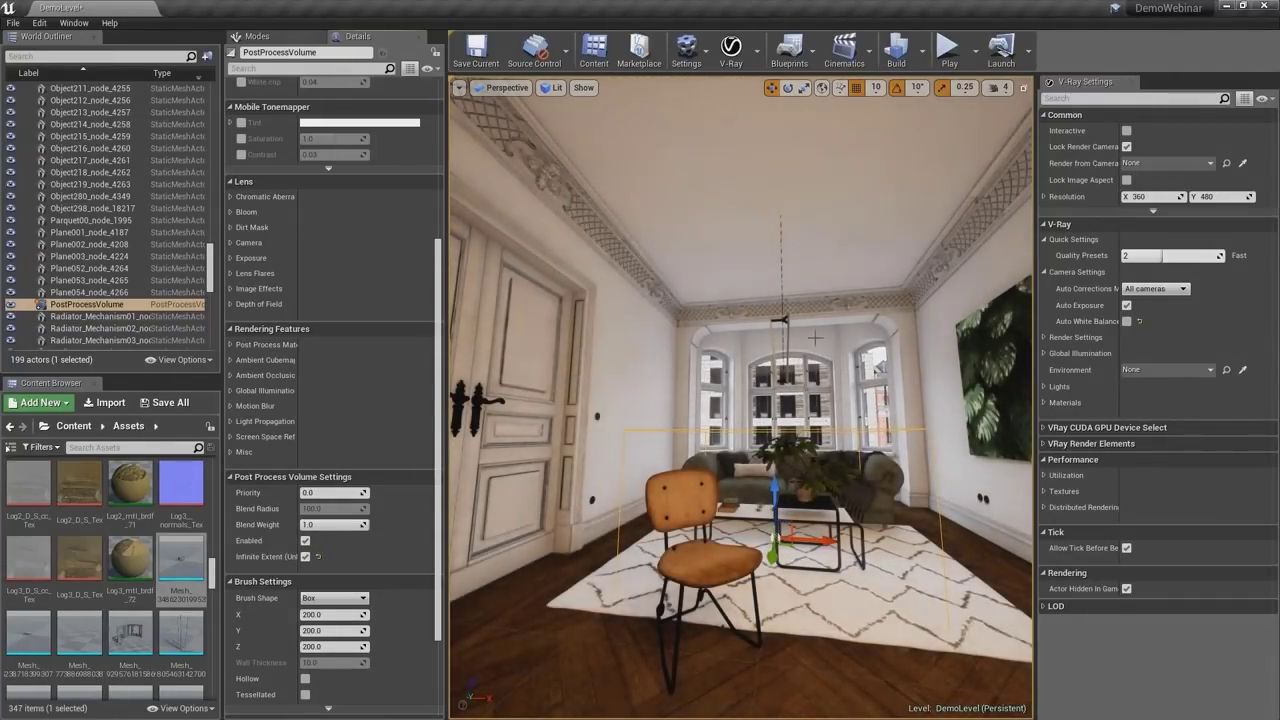
- Place a Sphere Reflection Capture on the rug beside the coffee table
right_drag(708, 325, 440, 400)
mouse_move(740, 400)
right_down()
mouse_move(865, 380)
mouse_move(620, 400)
mouse_move(730, 396)
mouse_move(612, 467)
right_up()
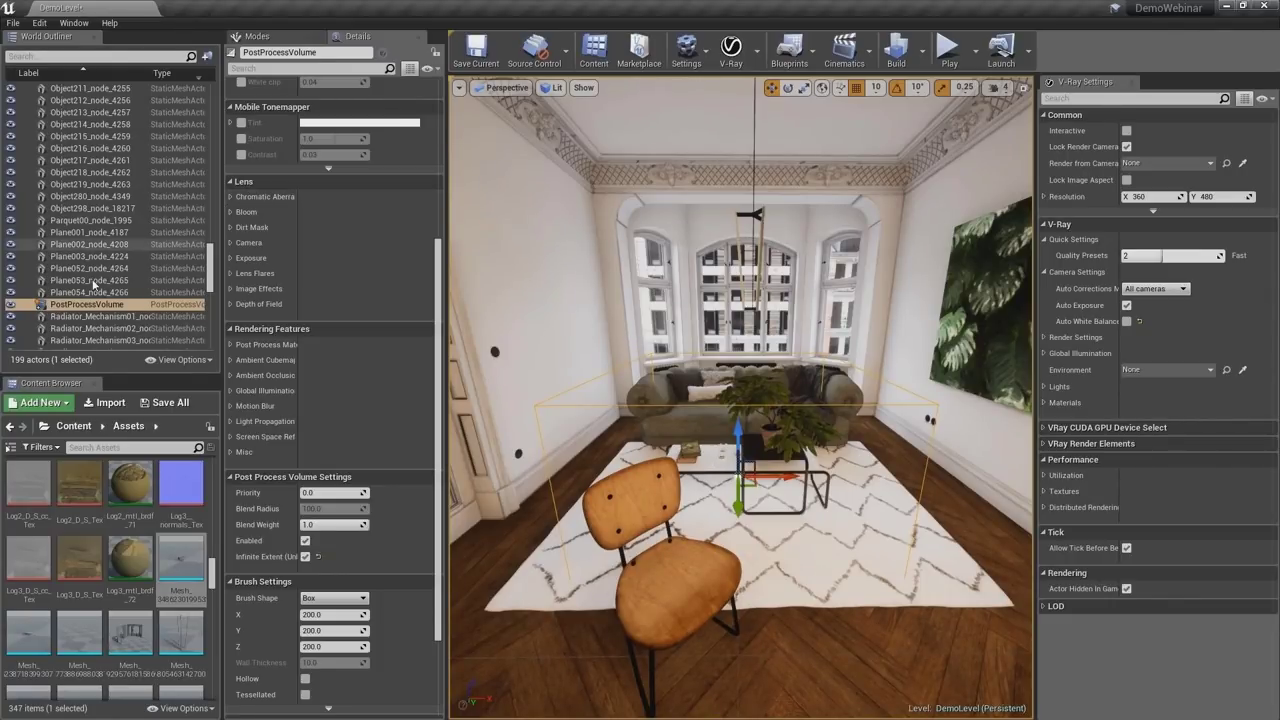
click(258, 36)
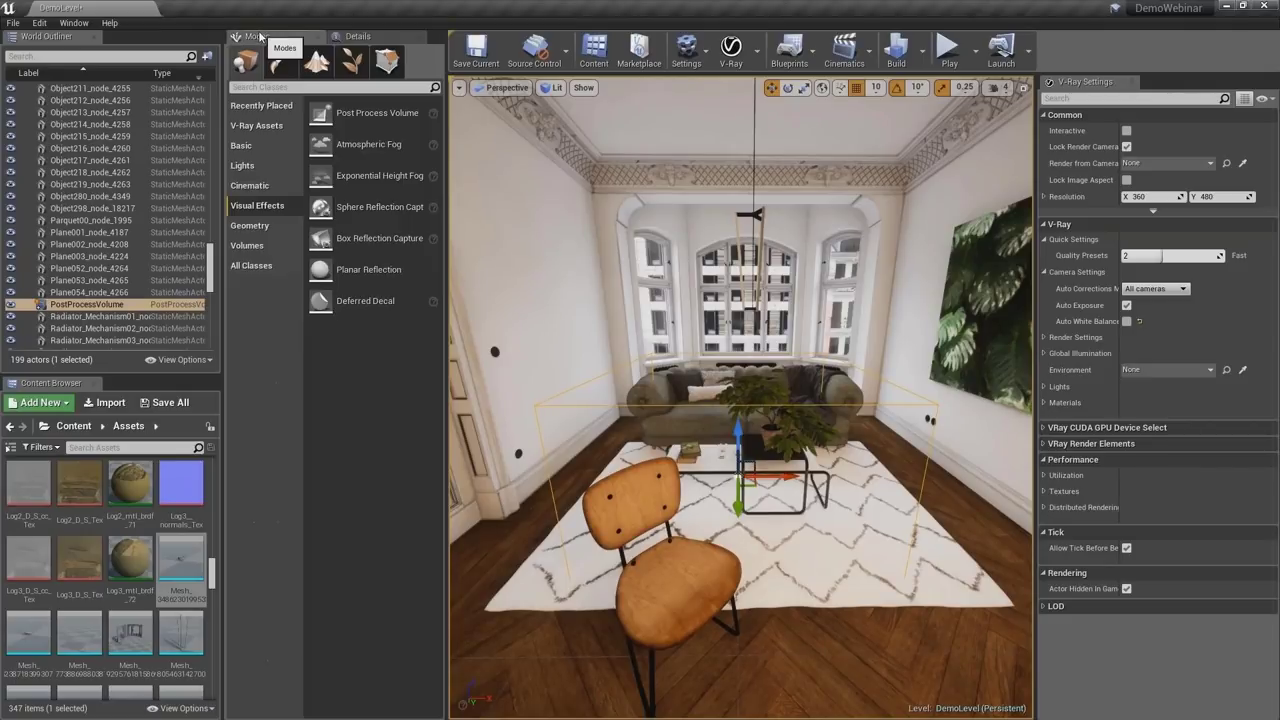
drag(396, 217, 876, 518)
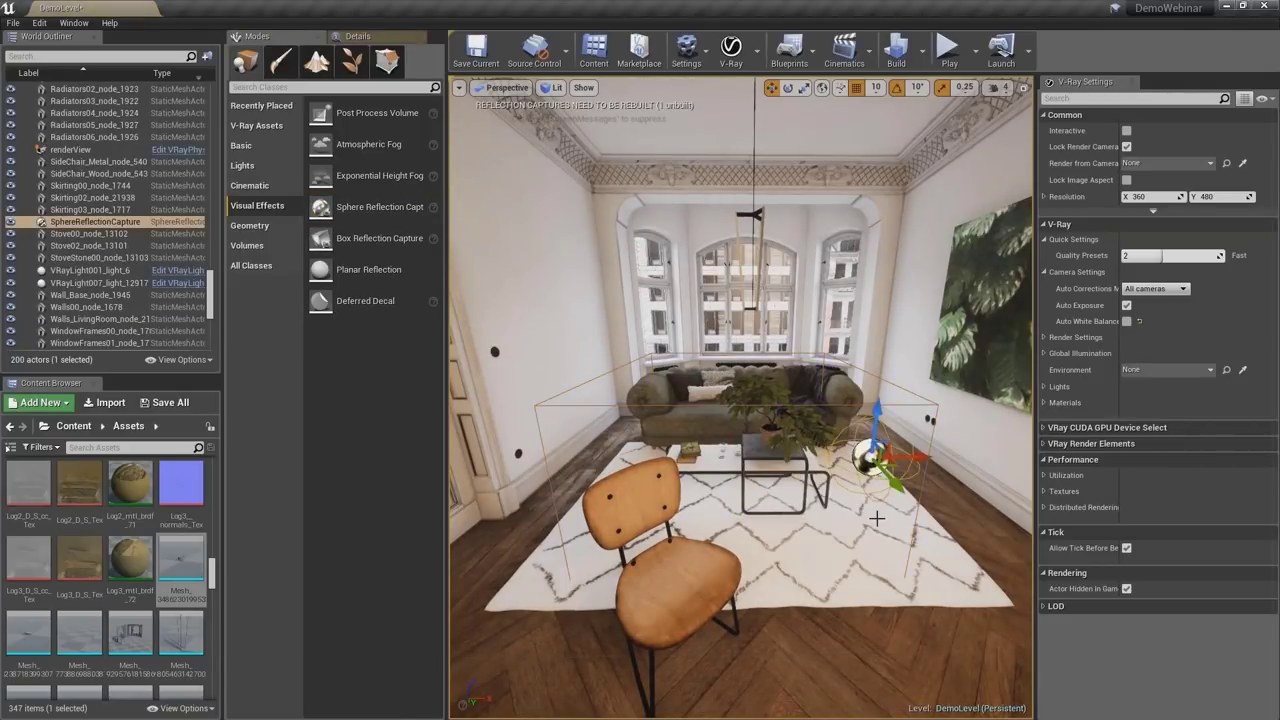
- Examine the reflections on the small coffee table's dark top plate from close up and from across the rug
drag(759, 491, 750, 400)
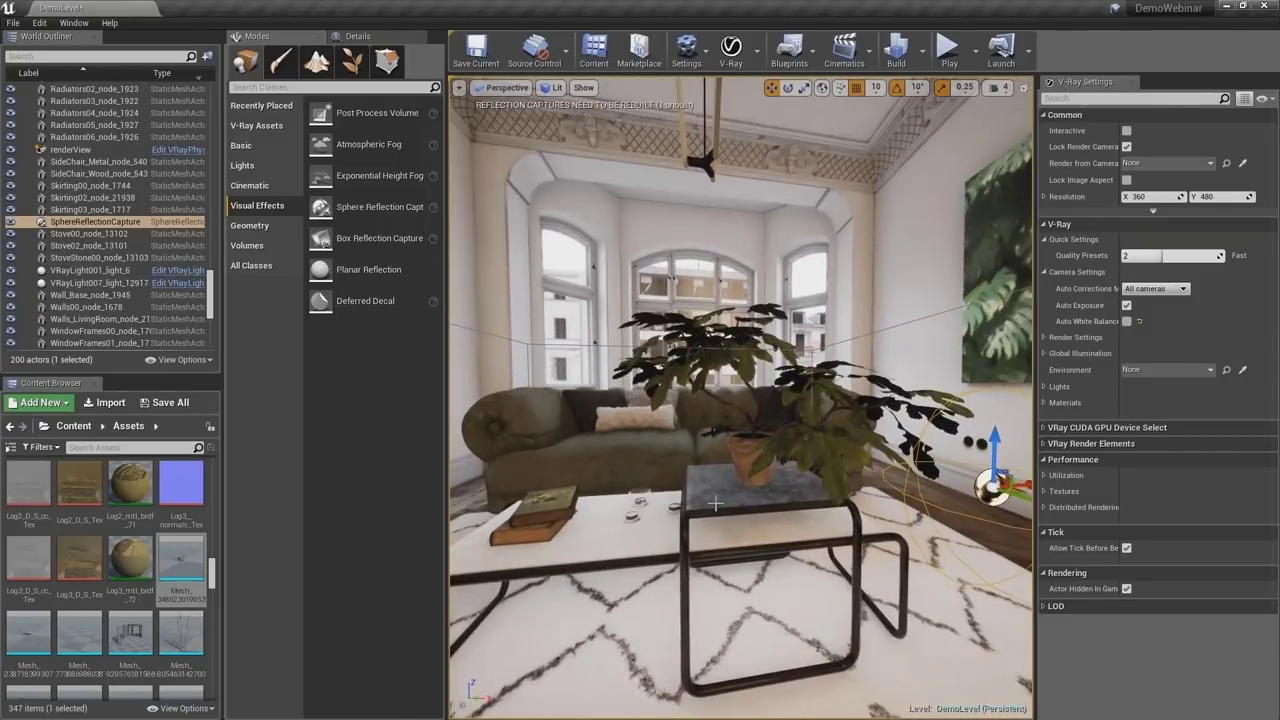
click(713, 503)
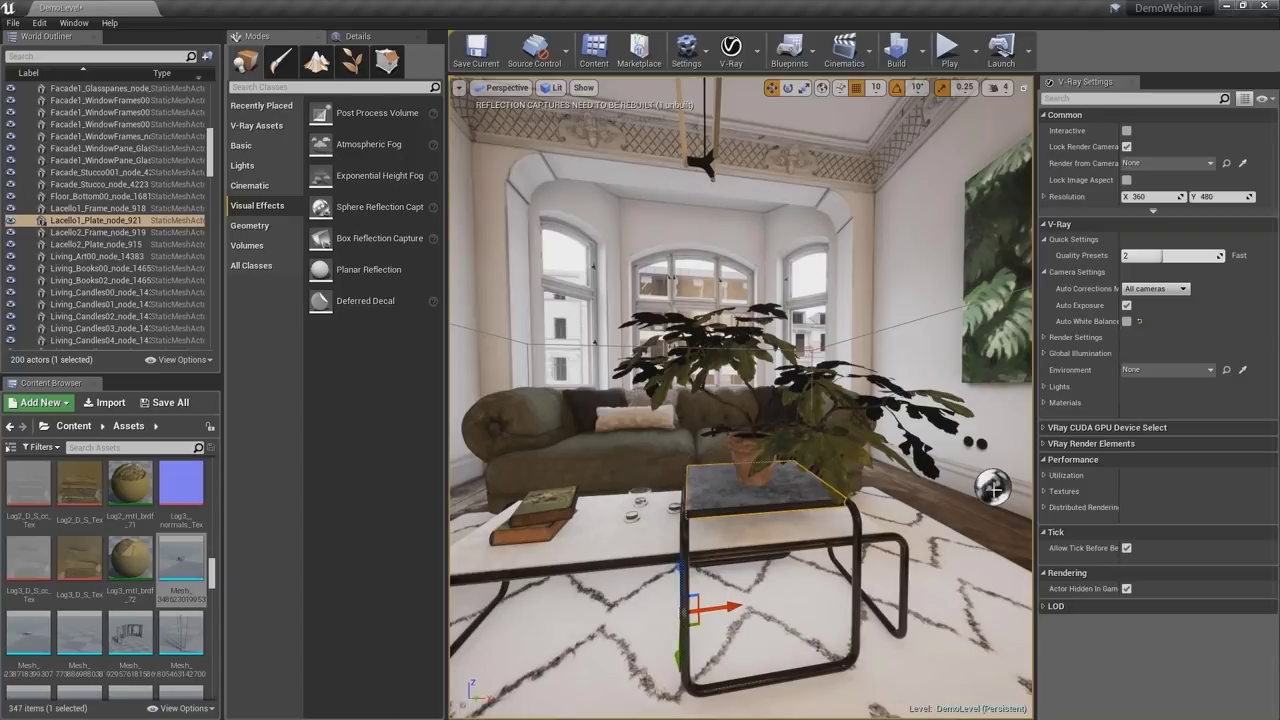
alt+drag(713, 503, 785, 447)
- Hide and show the SphereReflectionCapture again, compare its effect on the parquet floor, and keep it selected
click(762, 437)
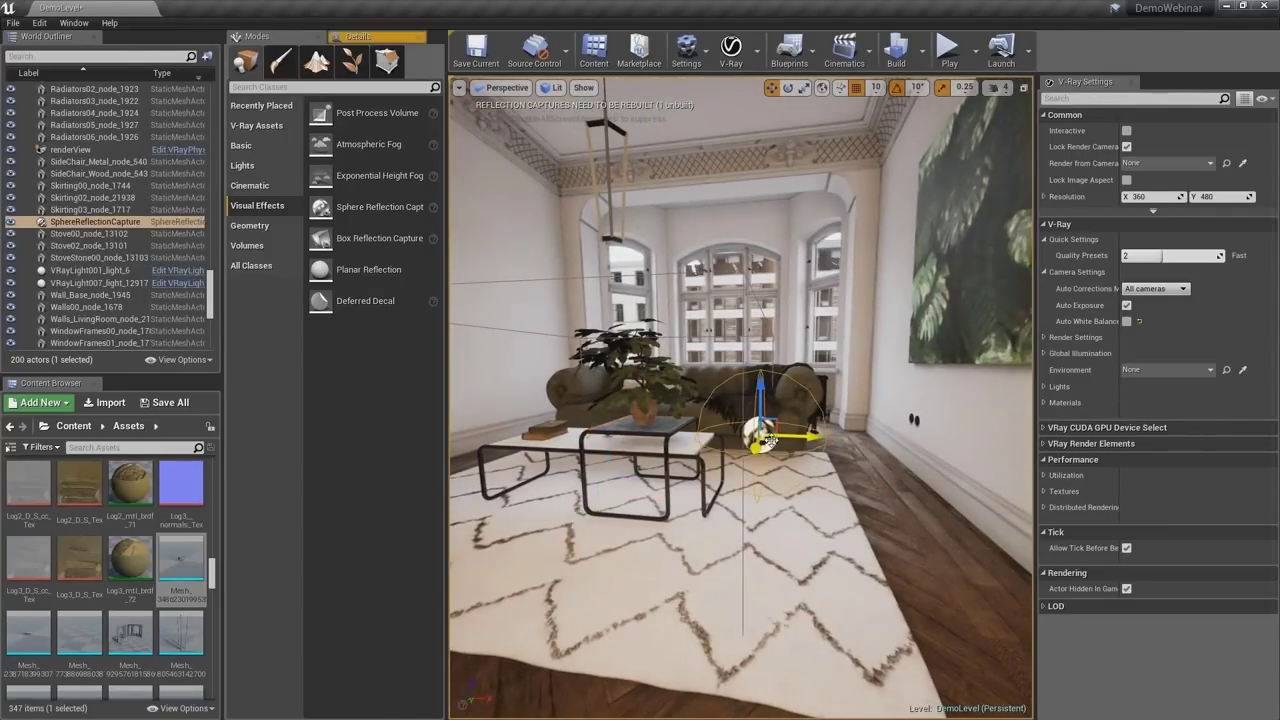
click(11, 224)
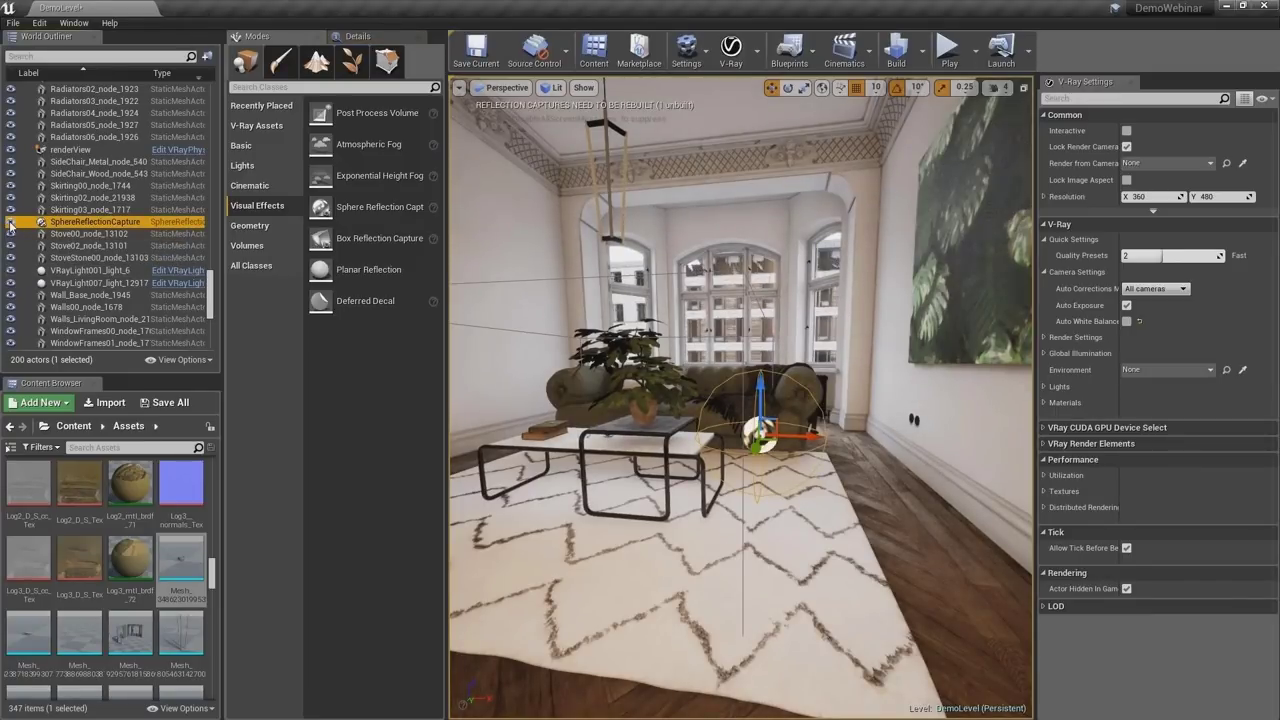
click(11, 224)
right_drag(877, 540, 815, 538)
click(100, 222)
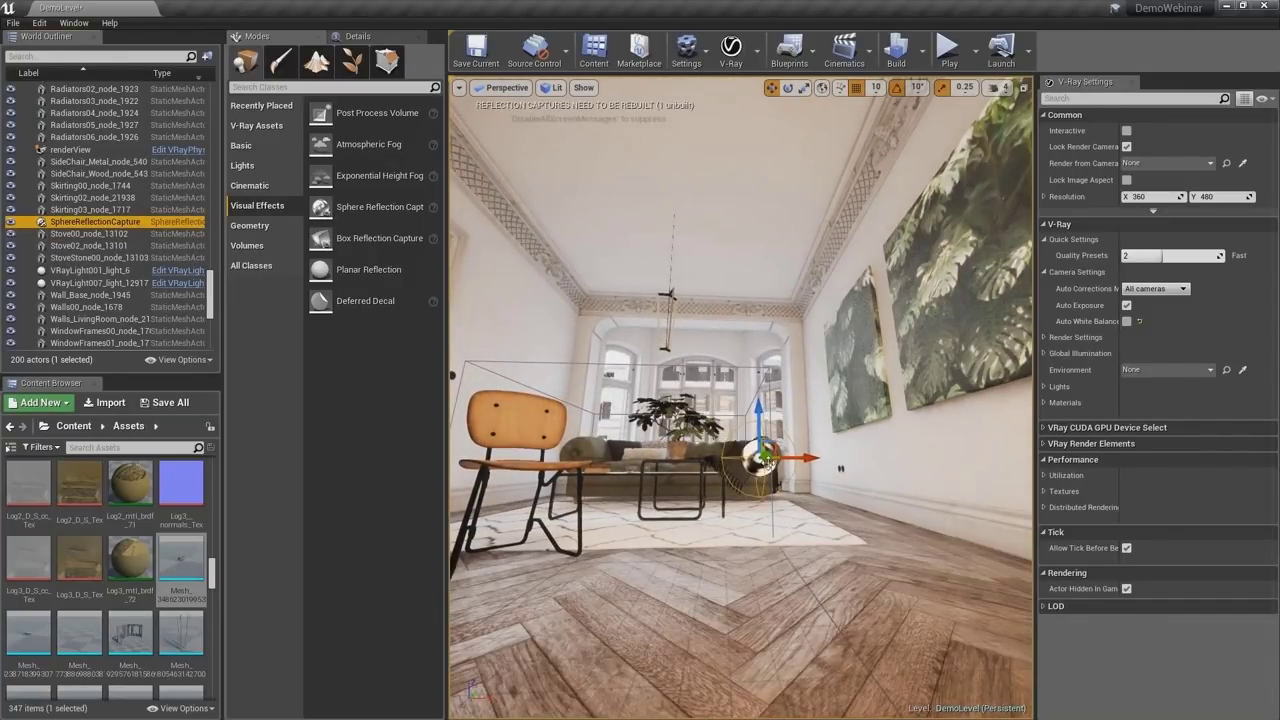
- Switch the viewport to Game View and move in toward the coffee tables and sofa
right_drag(787, 530, 715, 562)
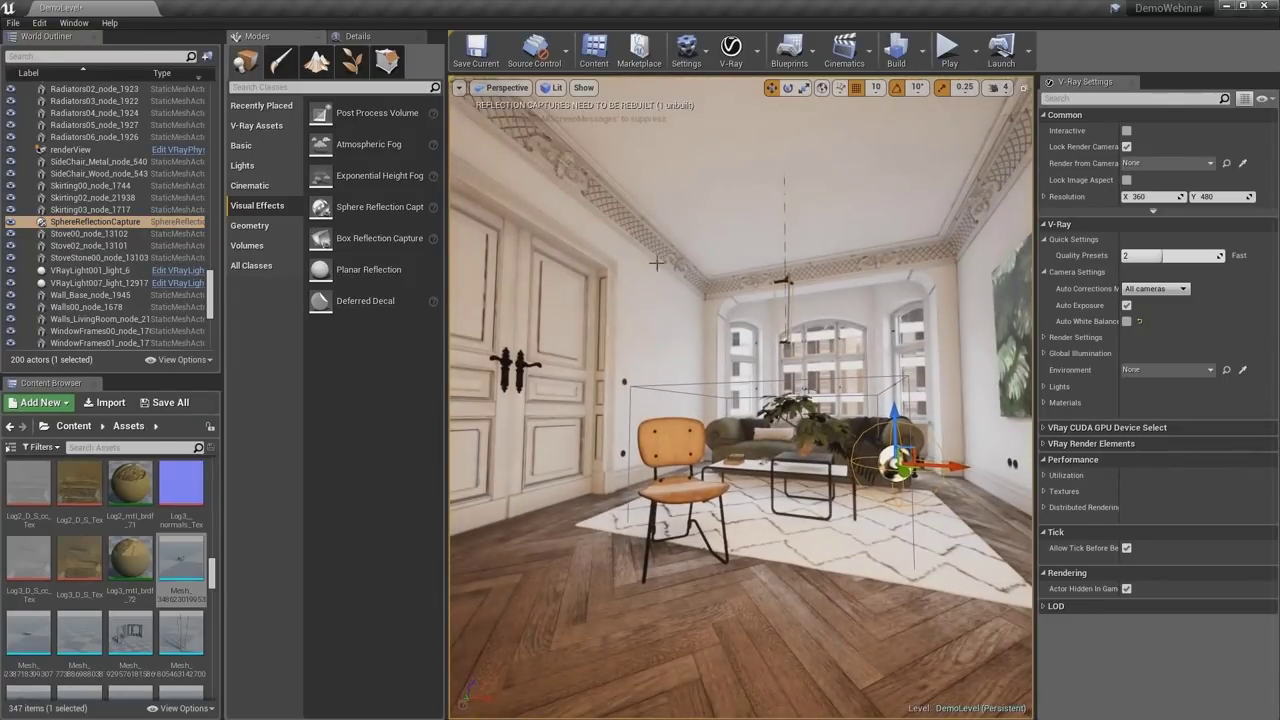
click(459, 87)
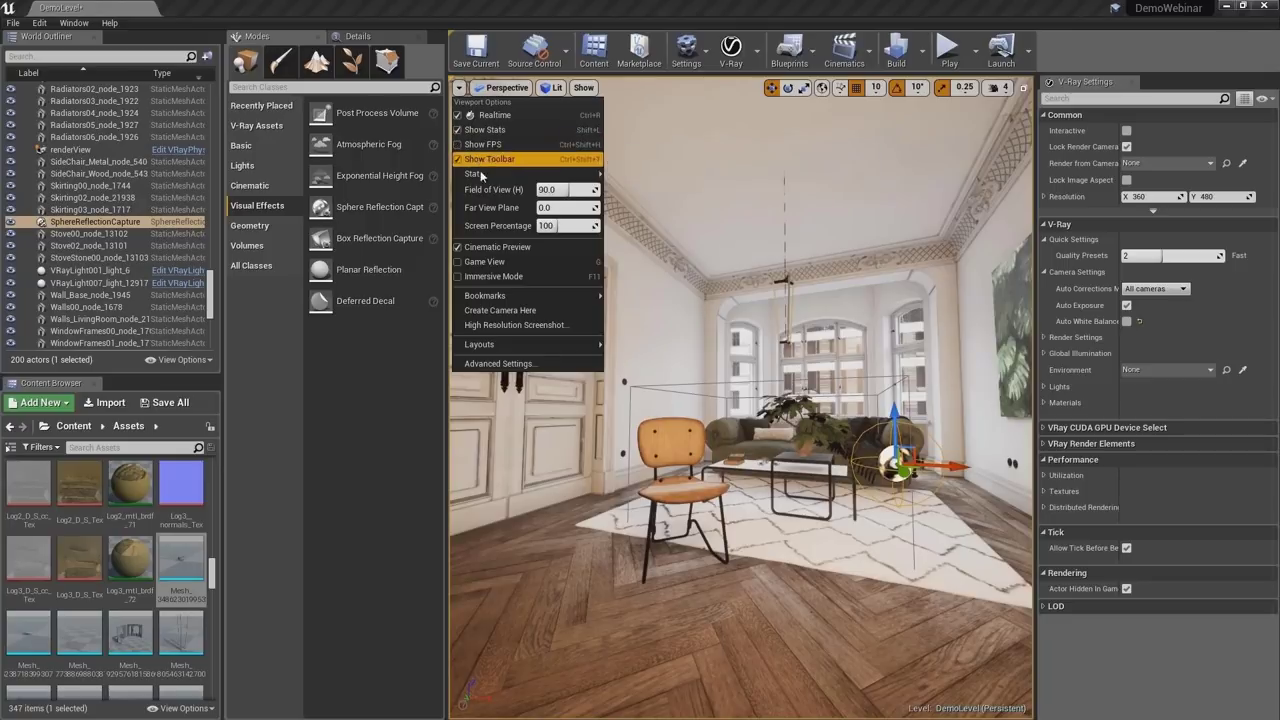
click(479, 263)
mouse_move(565, 352)
right_down()
mouse_move(460, 355)
mouse_move(640, 356)
mouse_move(555, 357)
right_up()
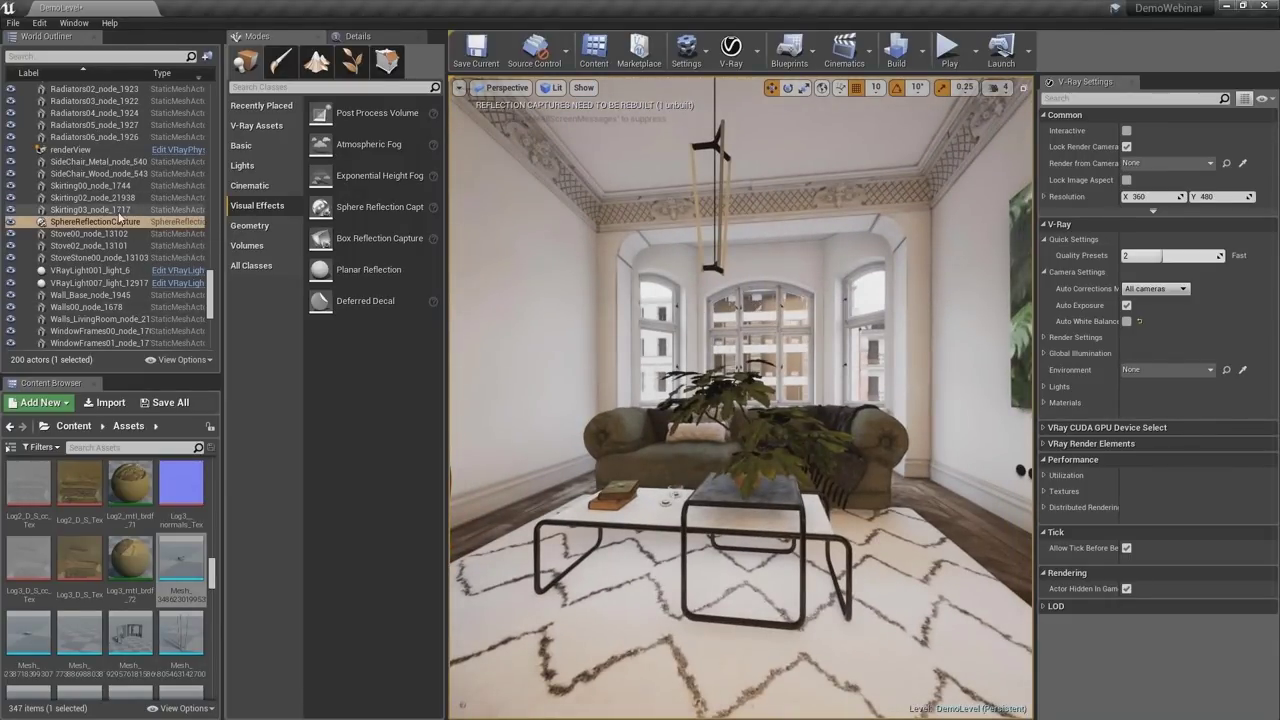
- Enable the PostProcessVolume's Chromatic Aberration Intensity at about 2.52 and view the room from farther back
scroll(92, 288, up, 2)
scroll(92, 288, up, 5)
click(86, 178)
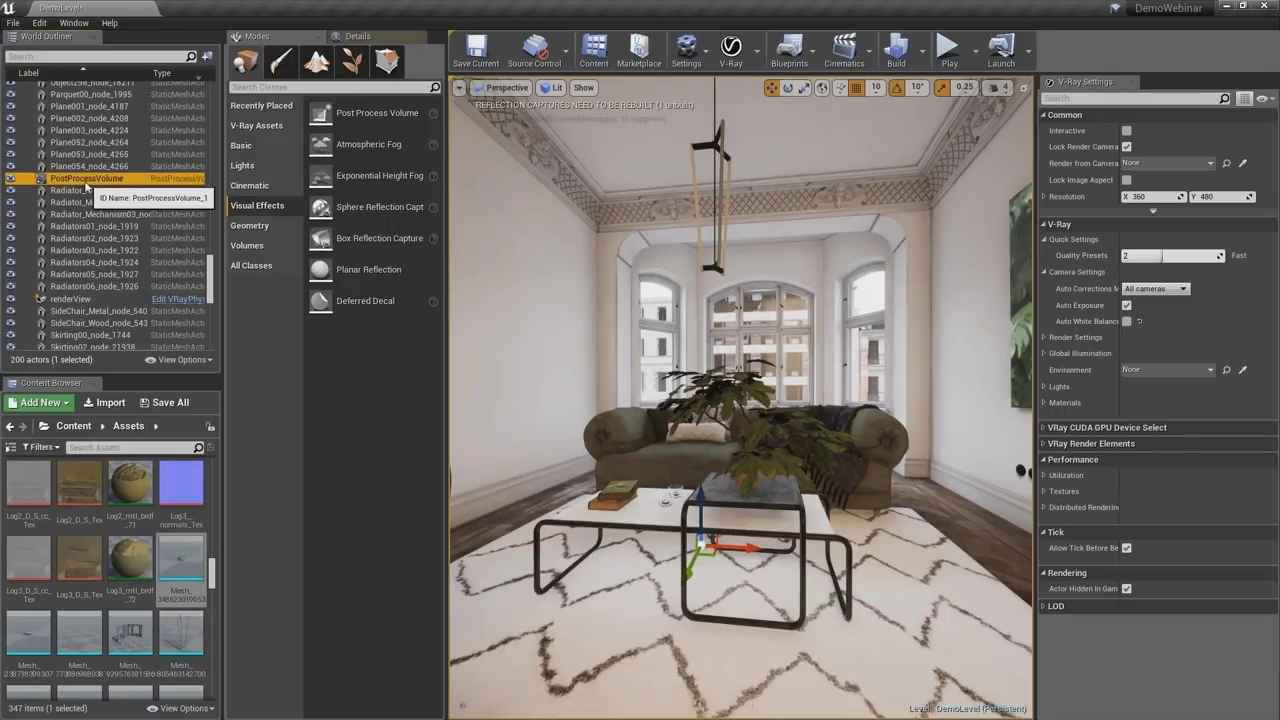
click(358, 37)
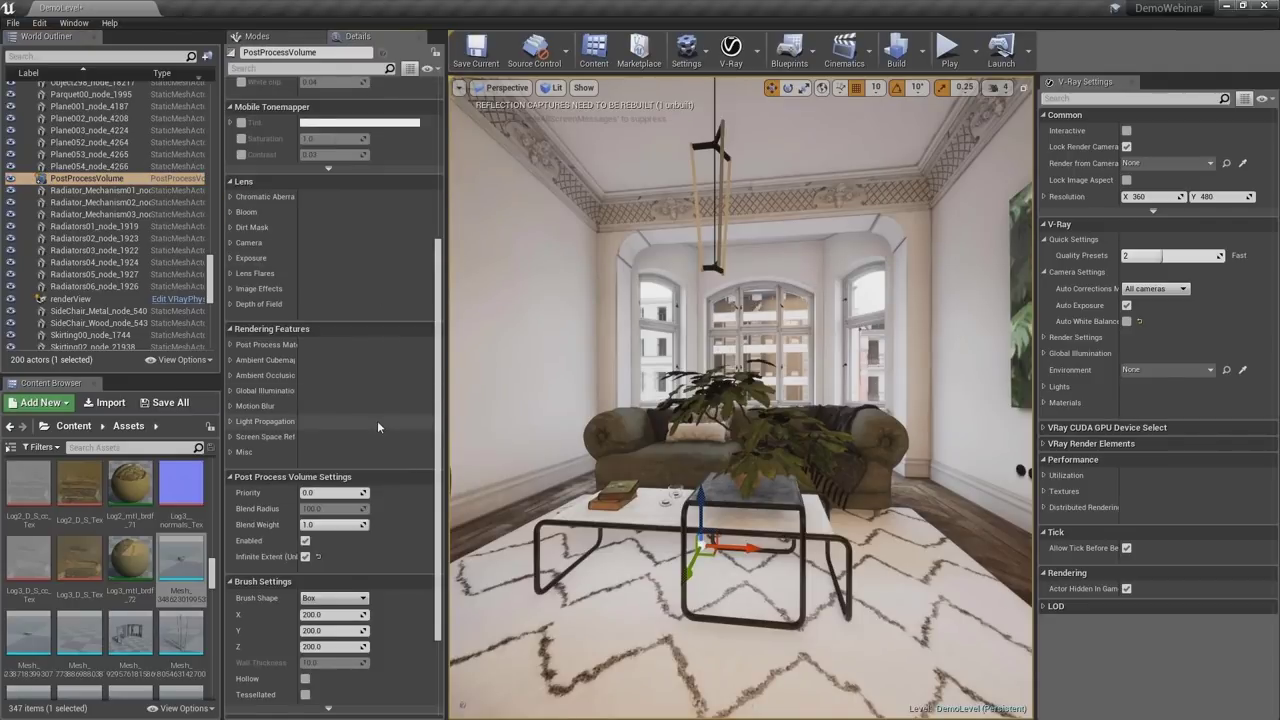
click(229, 196)
click(248, 214)
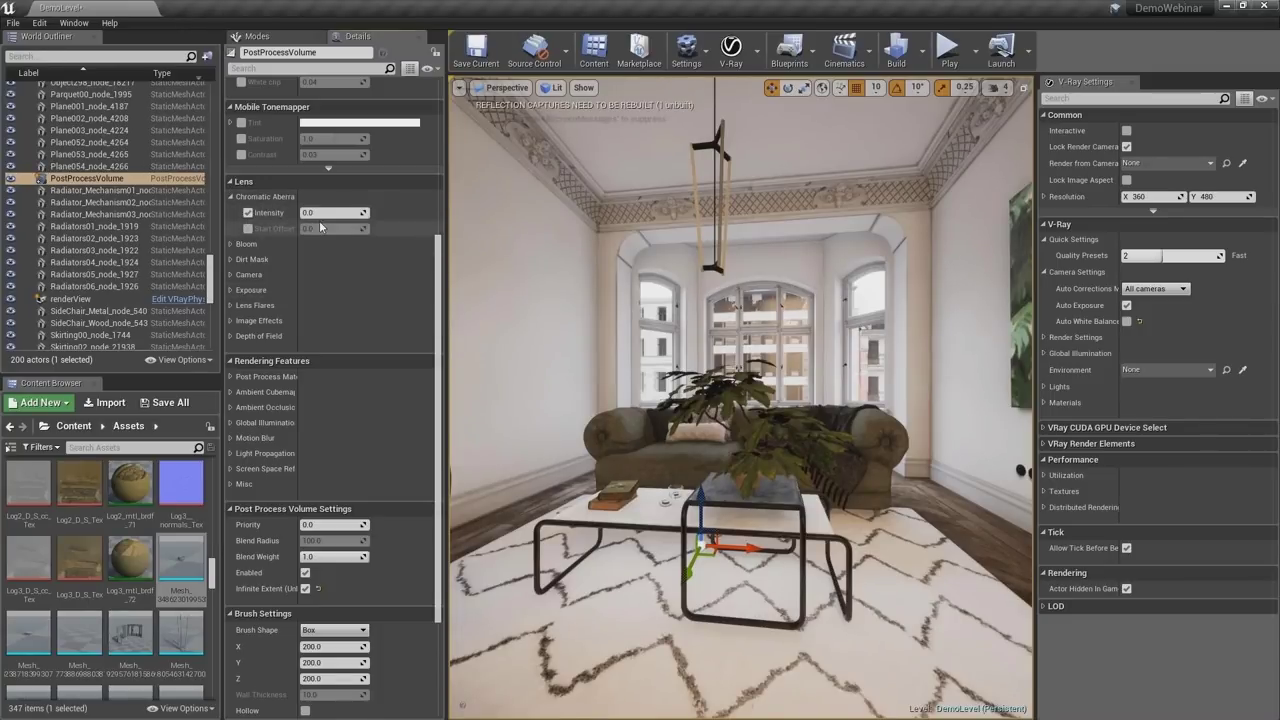
drag(361, 213, 420, 213)
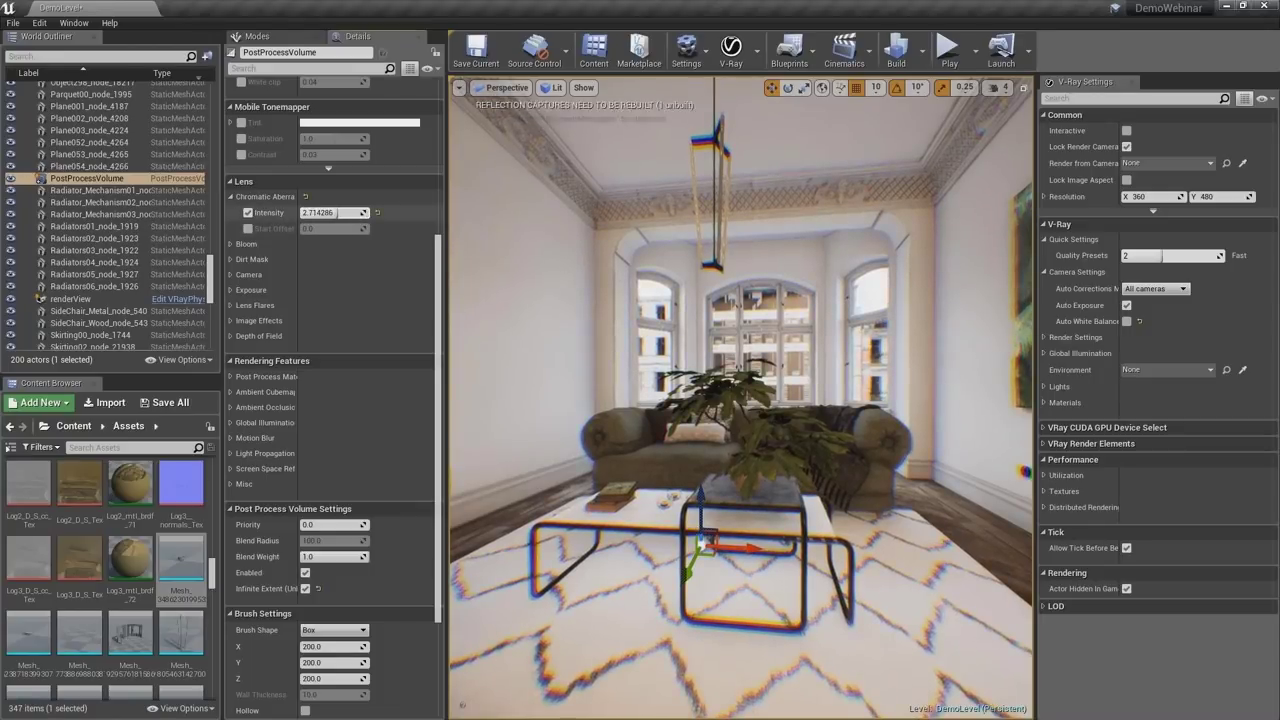
right_drag(790, 470, 700, 440)
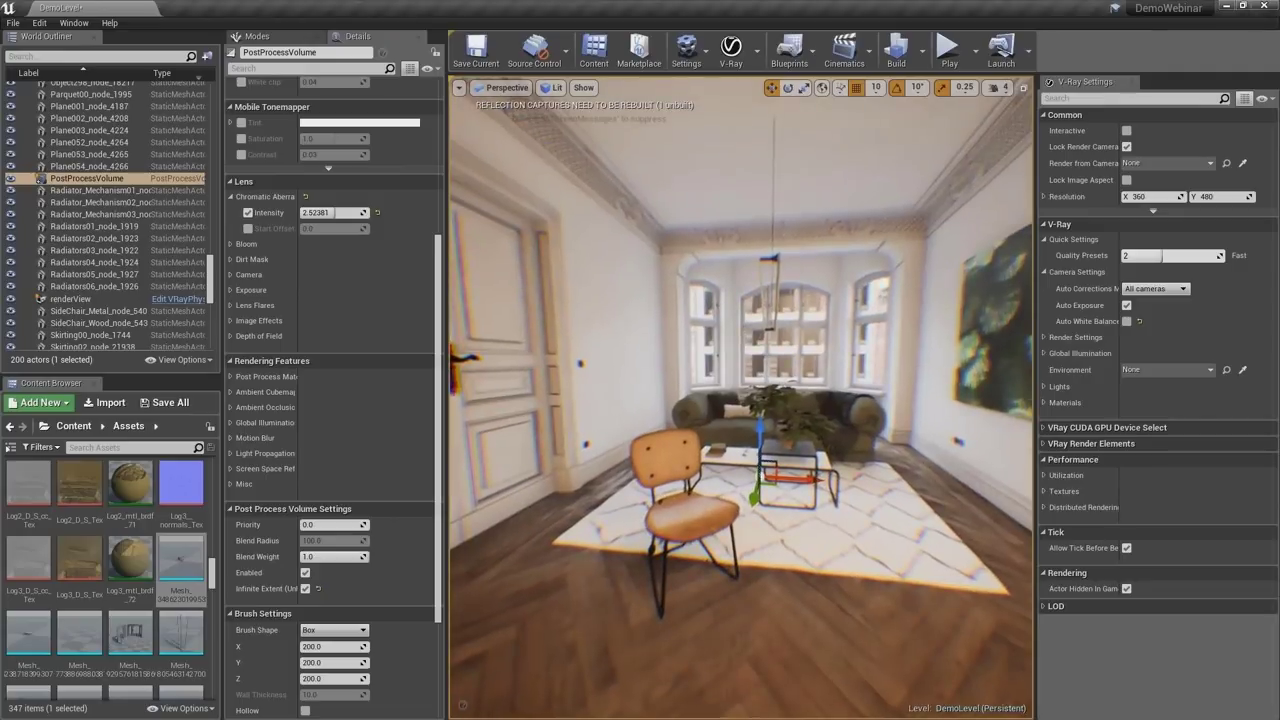
- View the PostProcessVolume's Exposure settings, including the Advanced ones
click(231, 290)
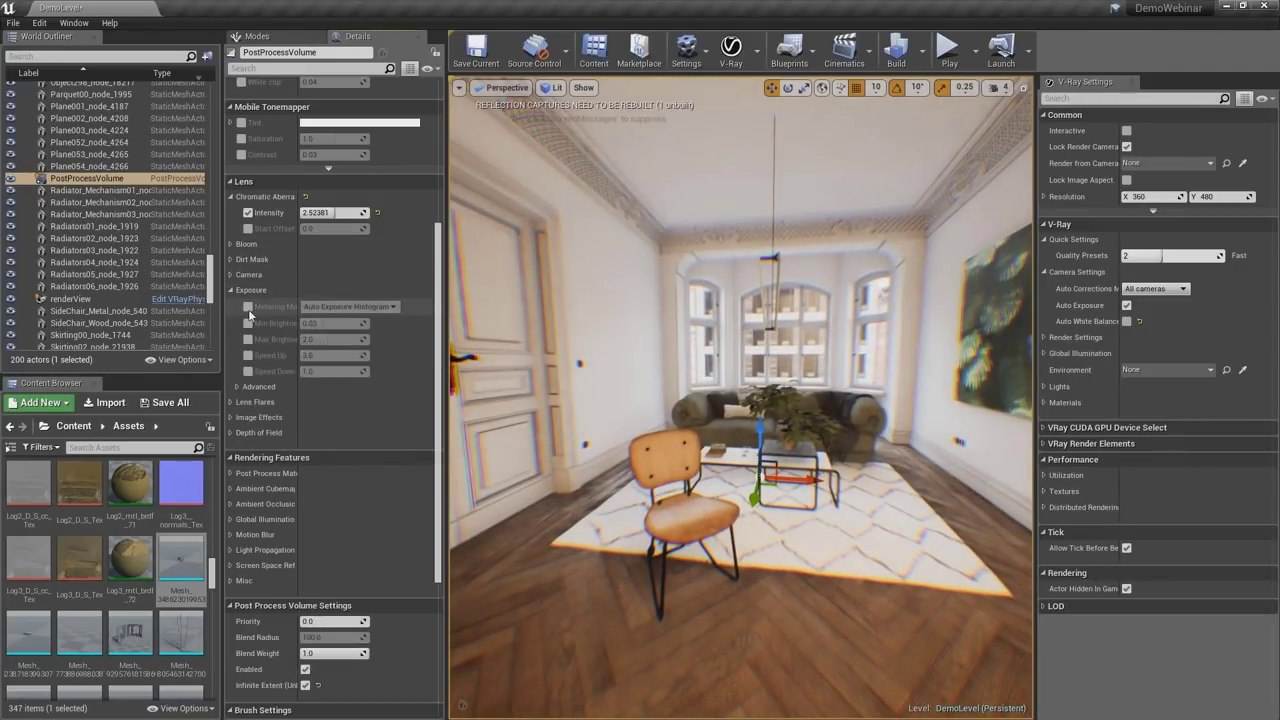
click(238, 386)
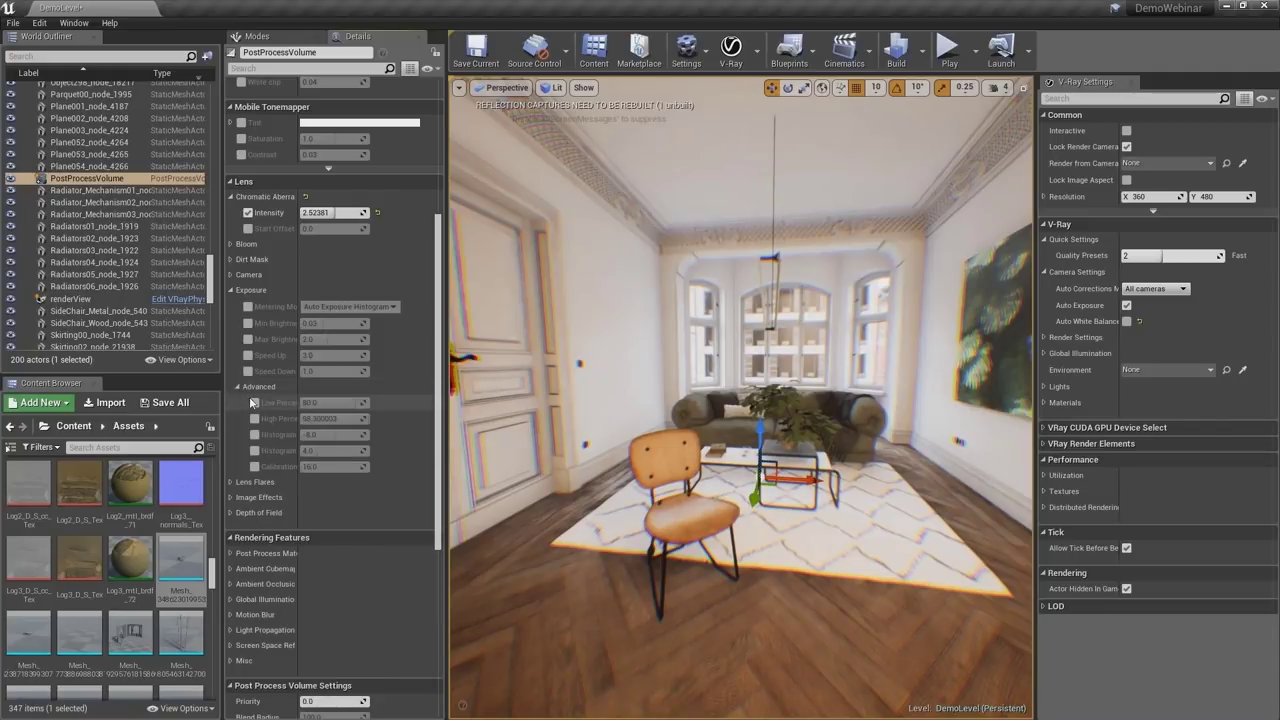
click(238, 387)
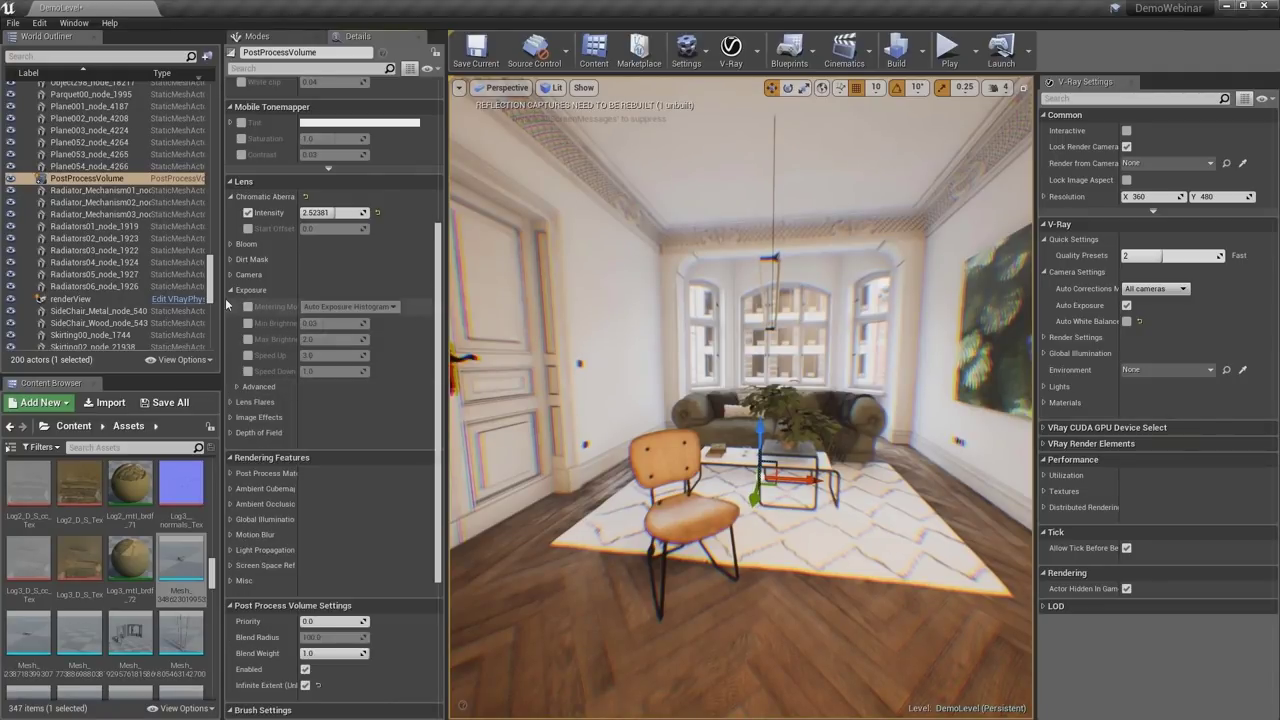
click(231, 289)
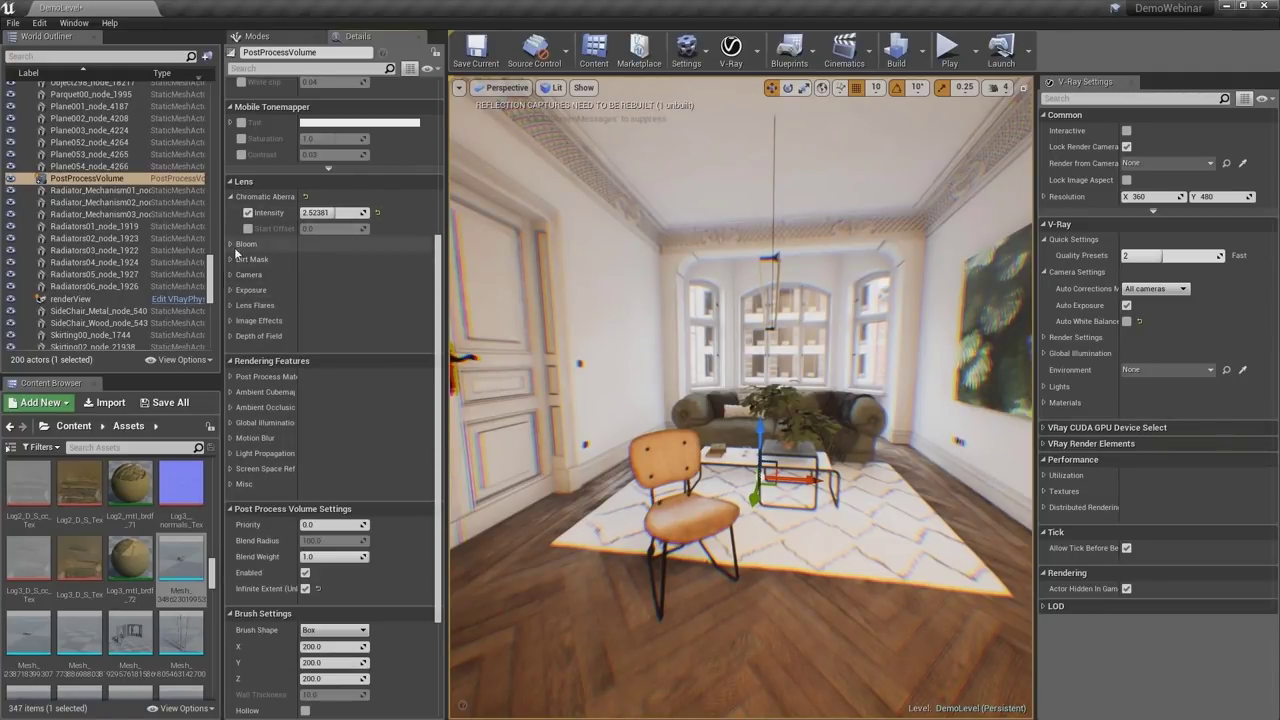
- Try a Bloom Intensity override of about 1.07 on the PostProcessVolume and disable it again
click(232, 243)
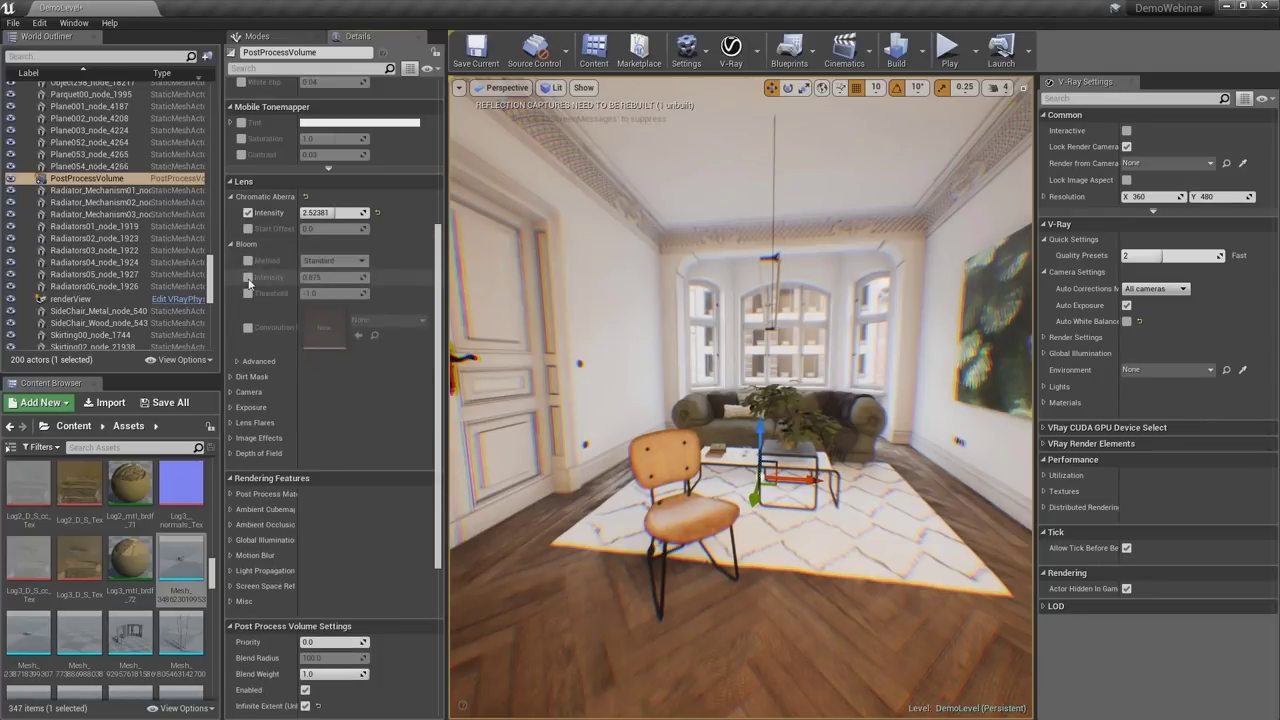
click(248, 277)
drag(320, 277, 360, 277)
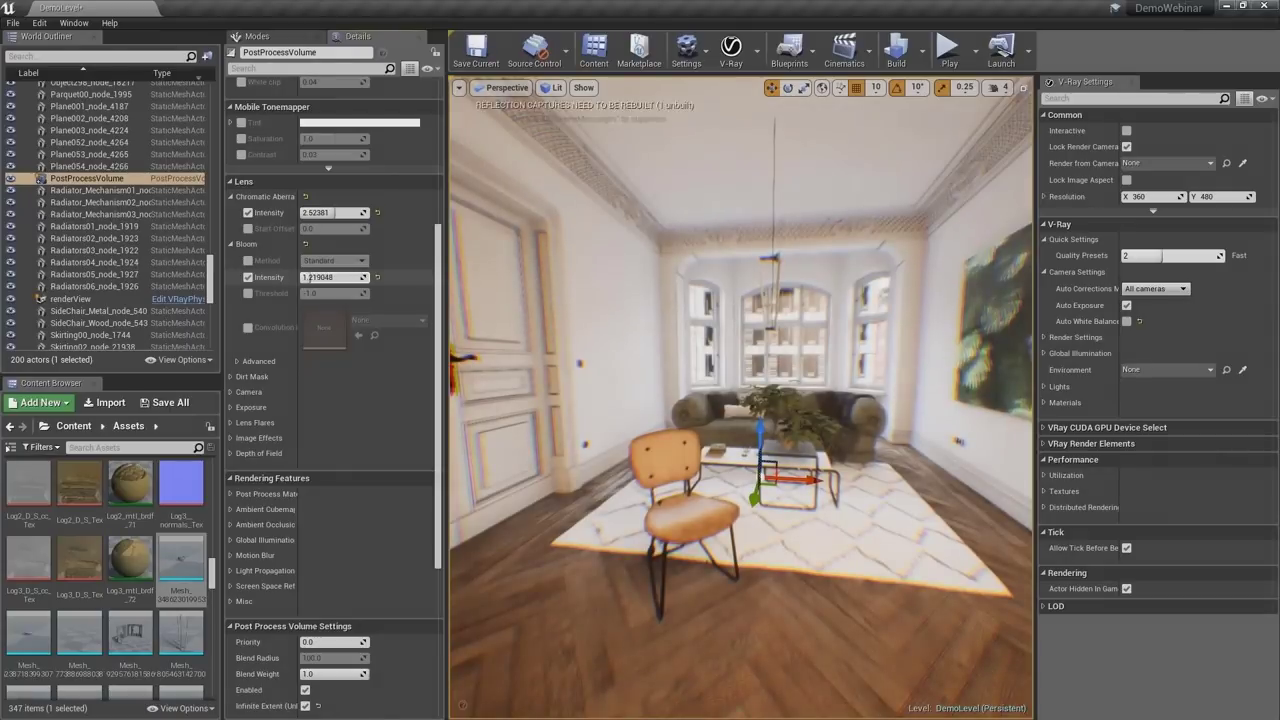
click(248, 277)
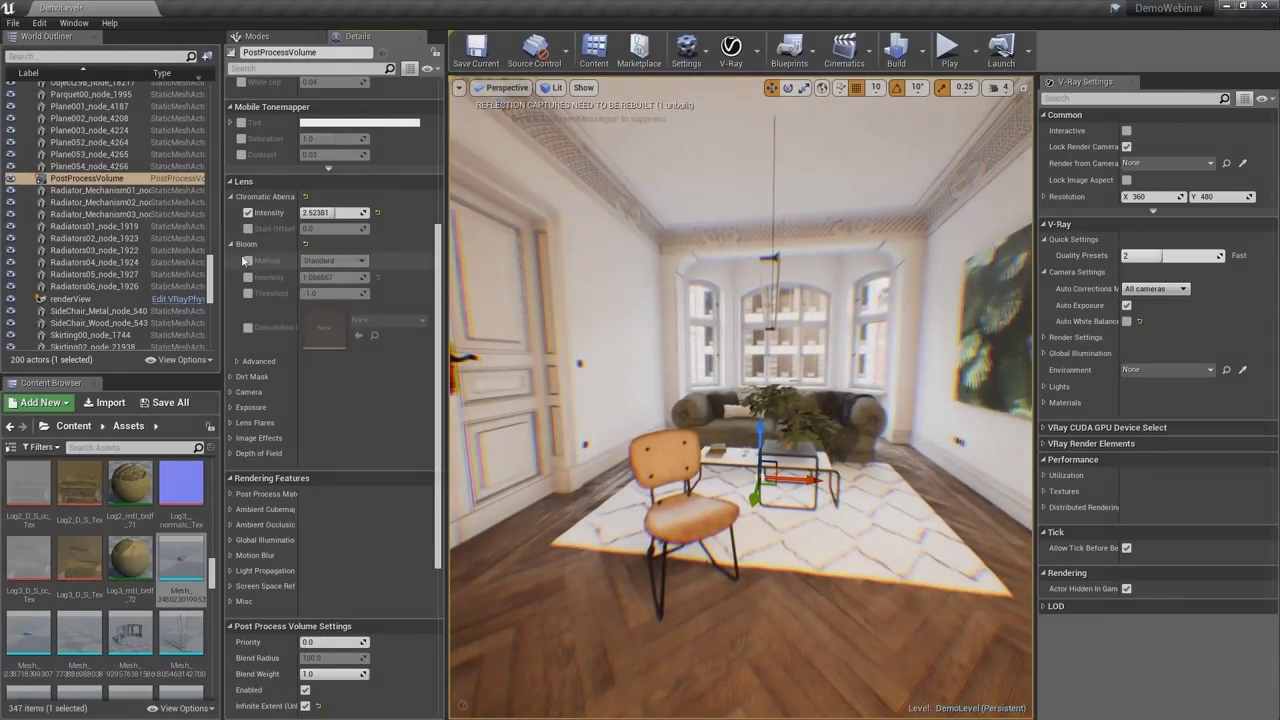
click(231, 244)
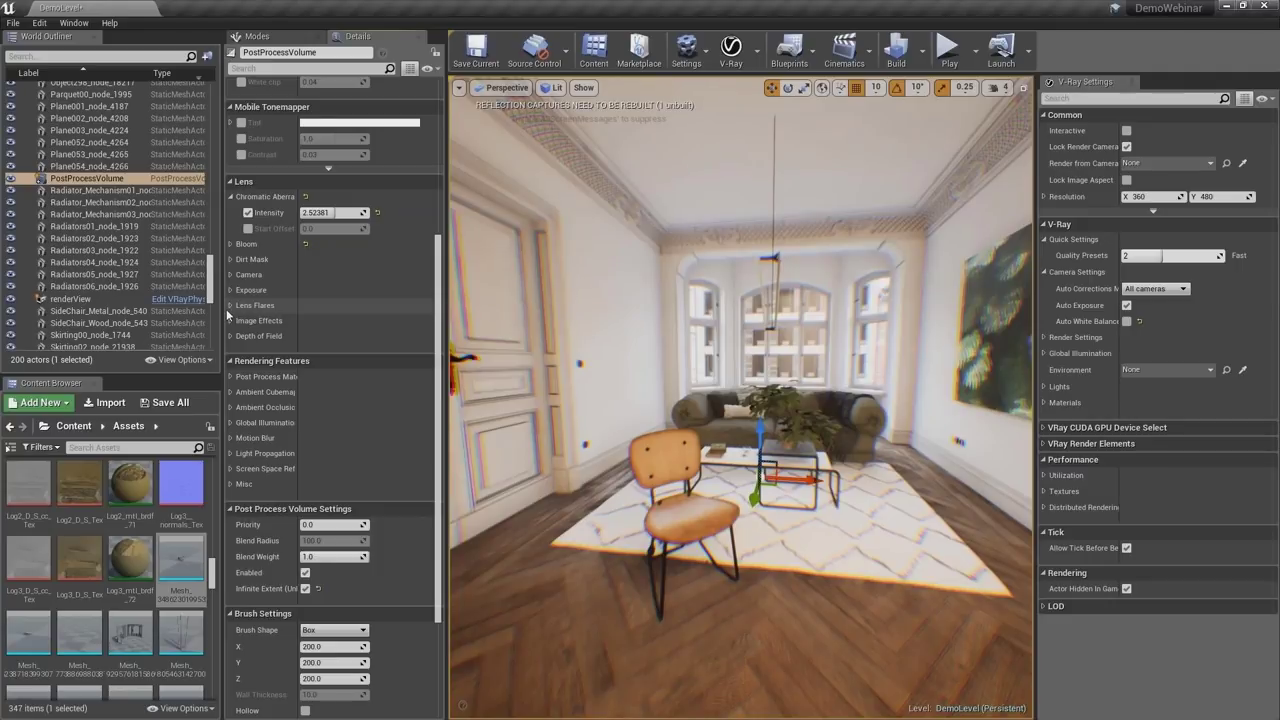
- View the PostProcessVolume's Lens Flares and Image Effects settings
click(231, 305)
click(230, 307)
click(230, 321)
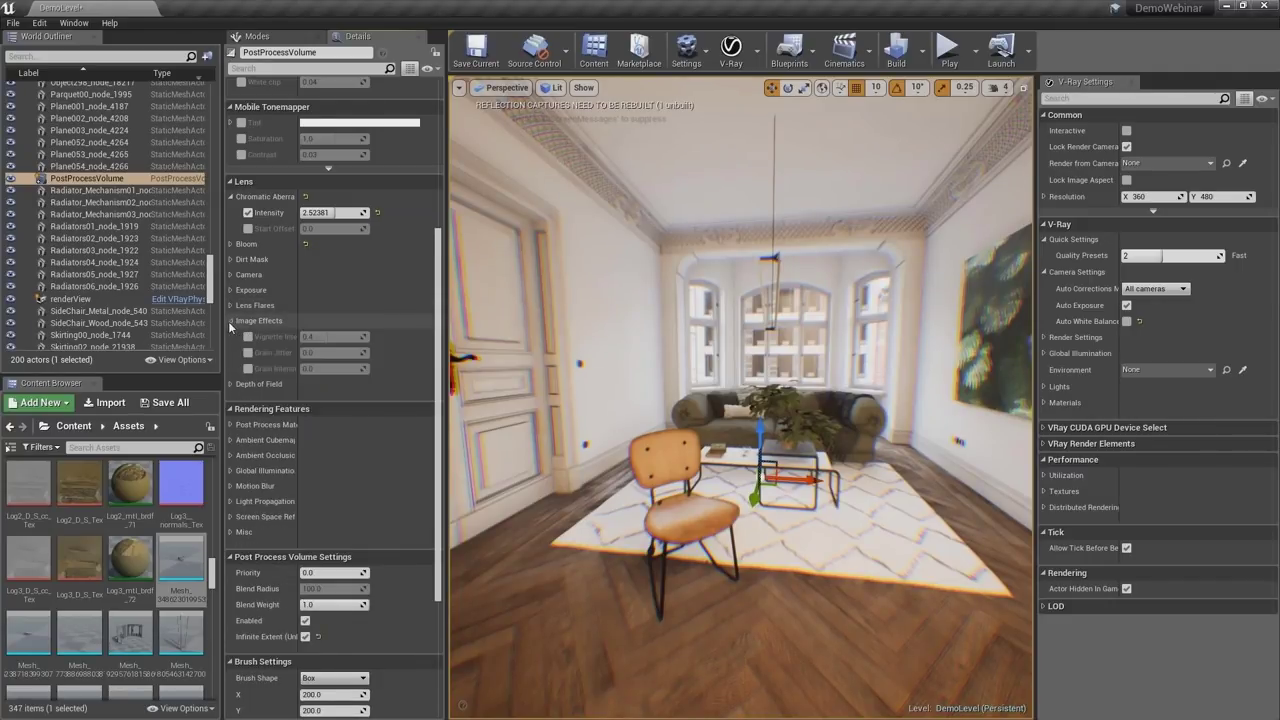
click(230, 321)
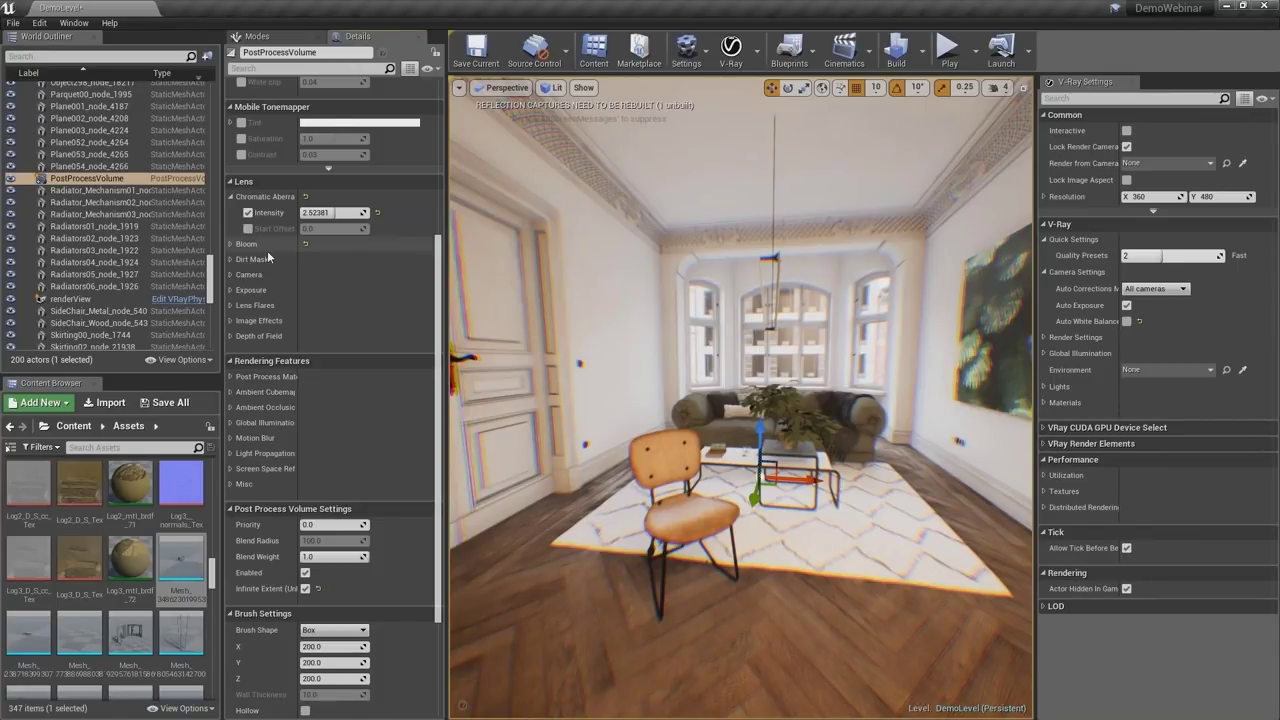
- Enable the PostProcessVolume's White Balance Temp and lower it to about 4457 for a cooler image
right_drag(267, 252, 272, 568)
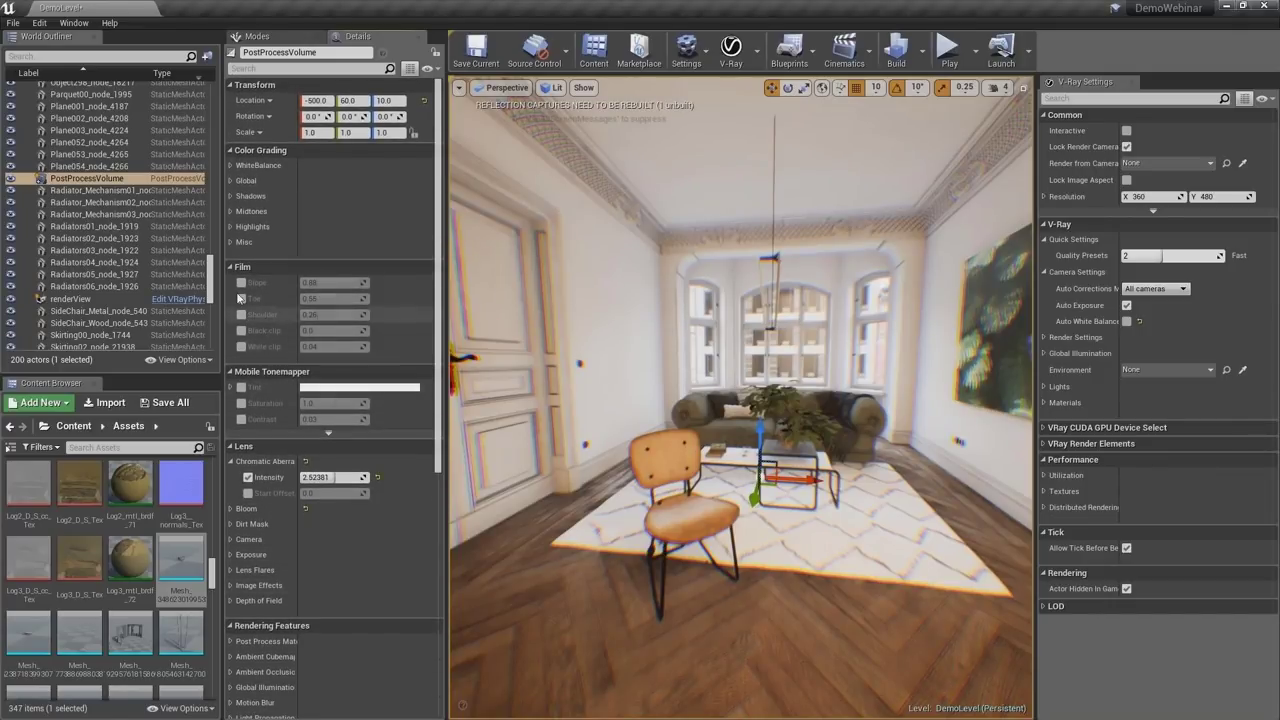
click(230, 165)
click(248, 181)
mouse_move(320, 181)
mouse_down()
mouse_move(360, 181)
mouse_move(316, 181)
mouse_up()
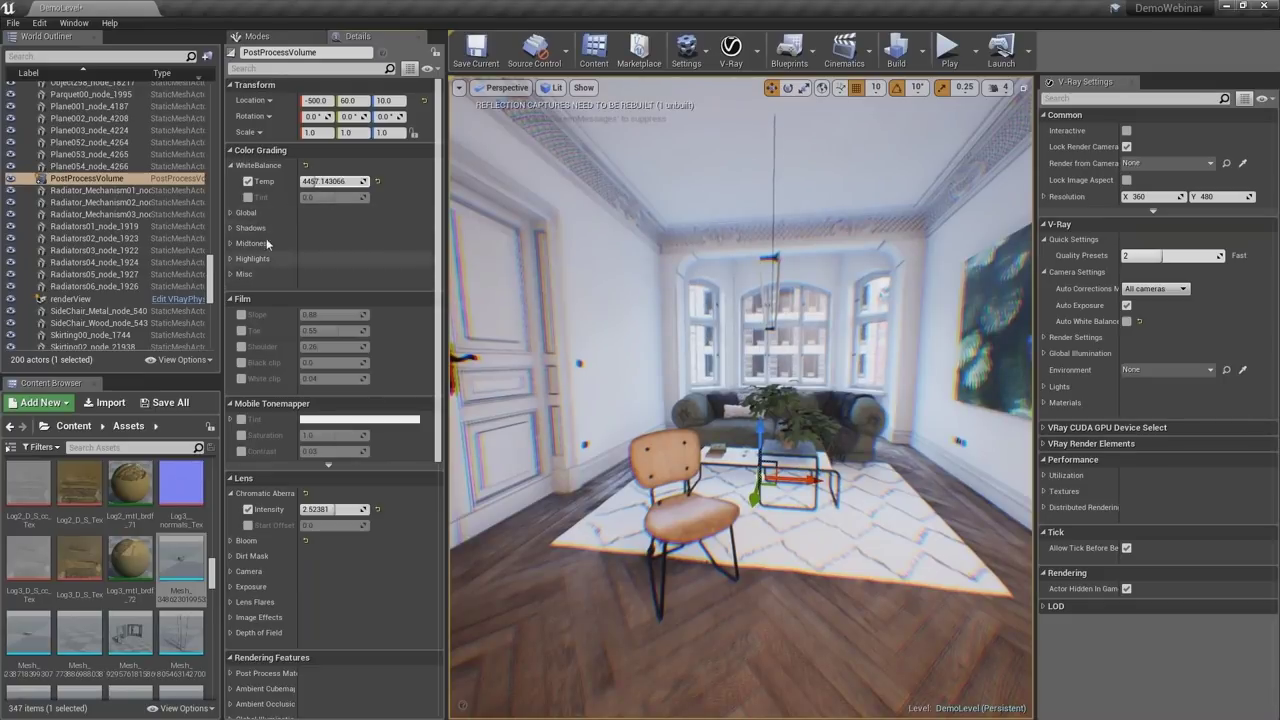
right_drag(740, 400, 740, 400)
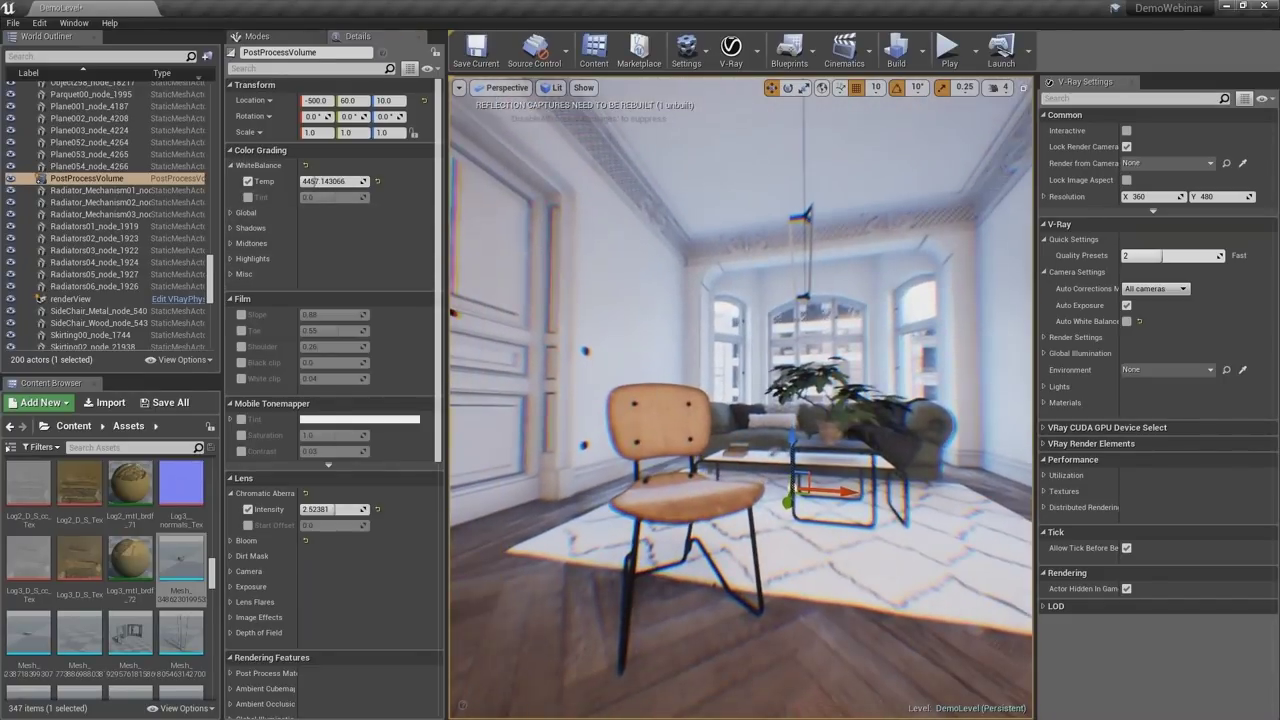
- Set the PostProcessVolume's Chromatic Aberration Intensity to 1.0 and view the whole room
drag(335, 509, 295, 509)
text(1.0)
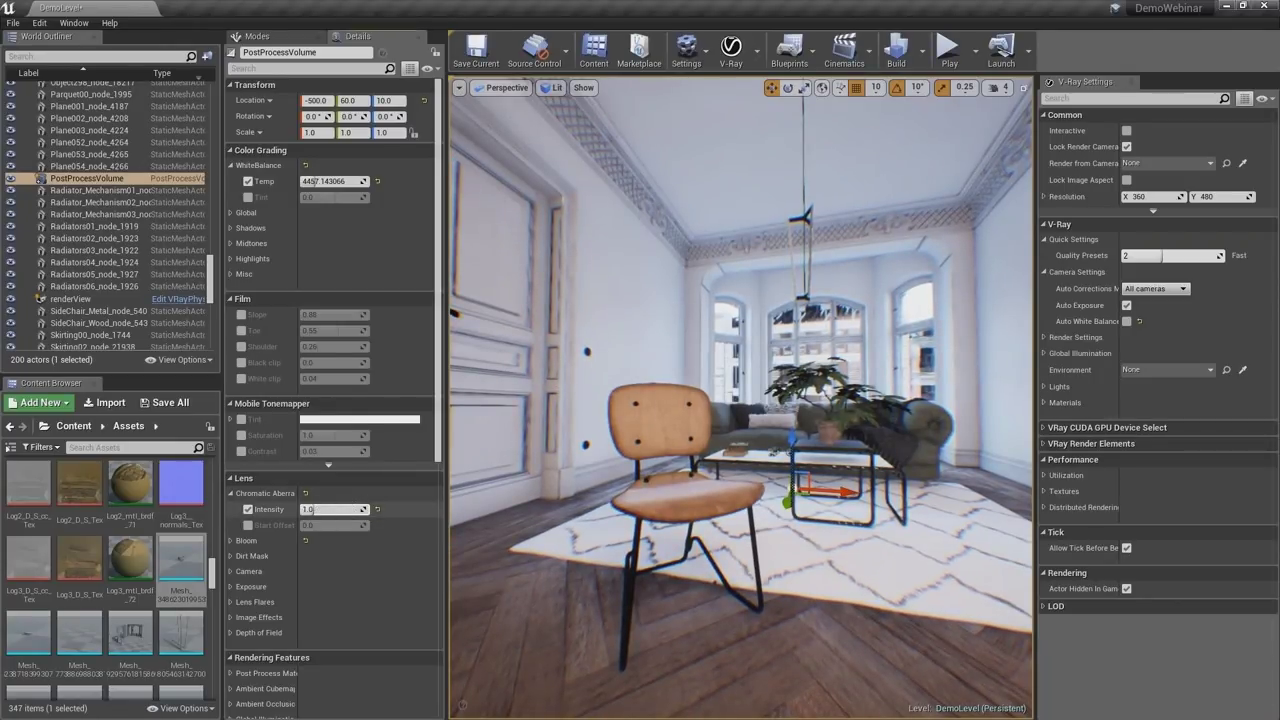
right_drag(740, 400, 740, 400)
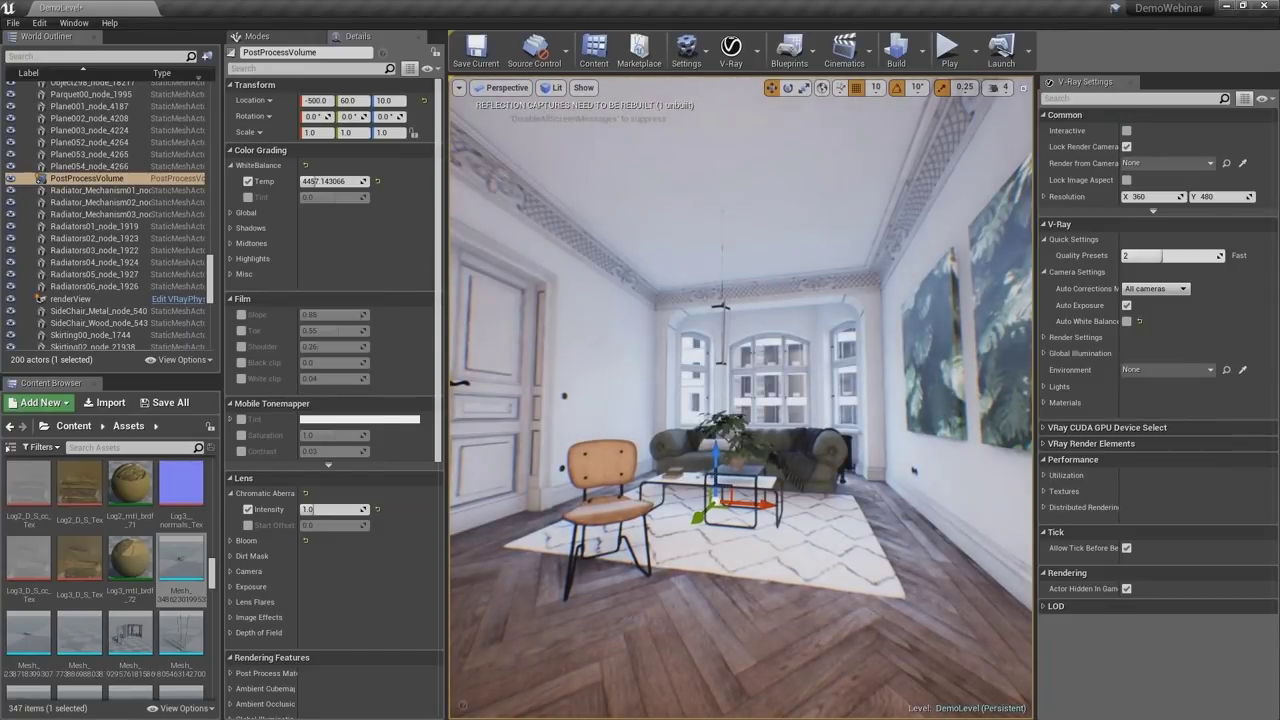
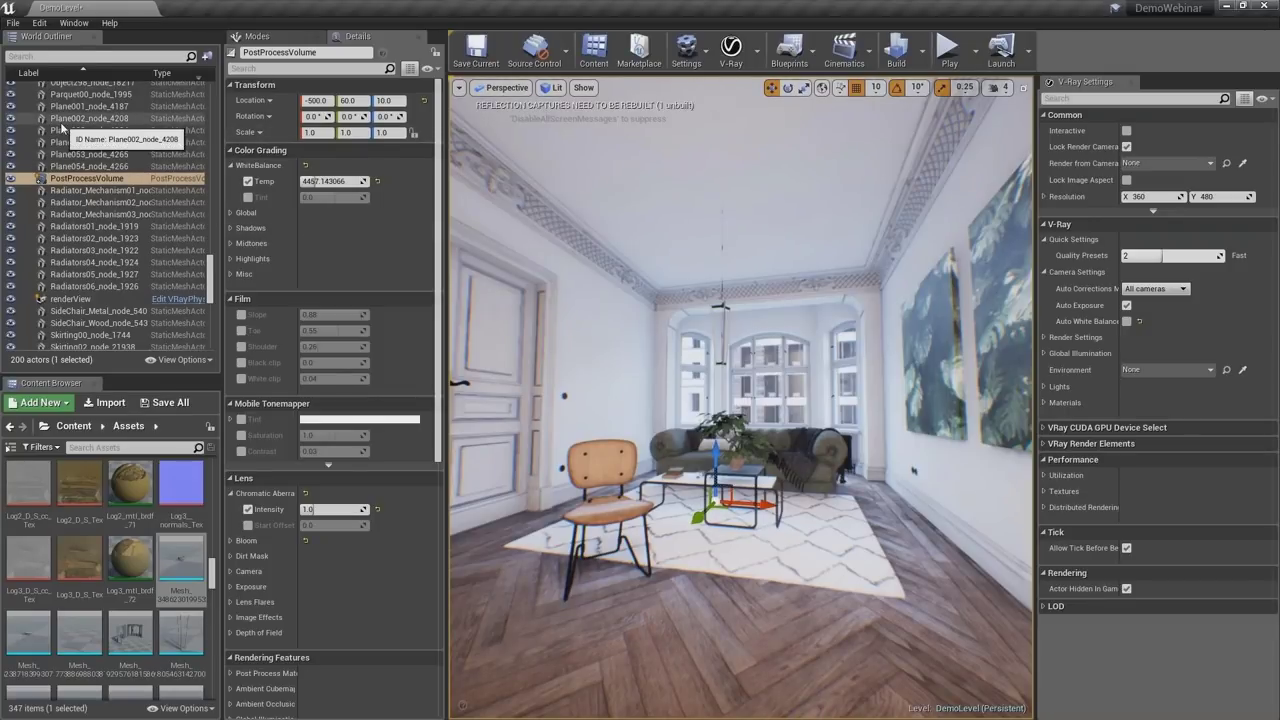
- Show the Content Browser's folder tree, check that engine and plugin content are shown, and open VRayTeleportBP Content's Teleport folder
click(11, 449)
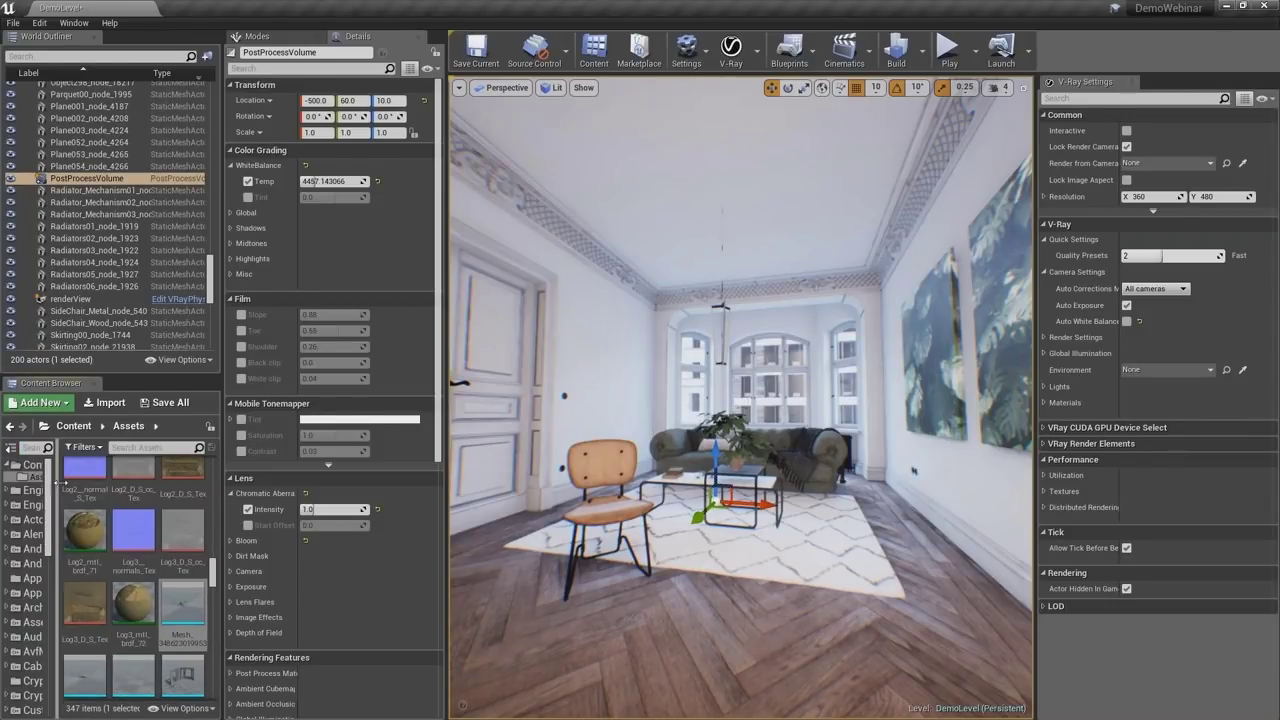
drag(62, 484, 110, 484)
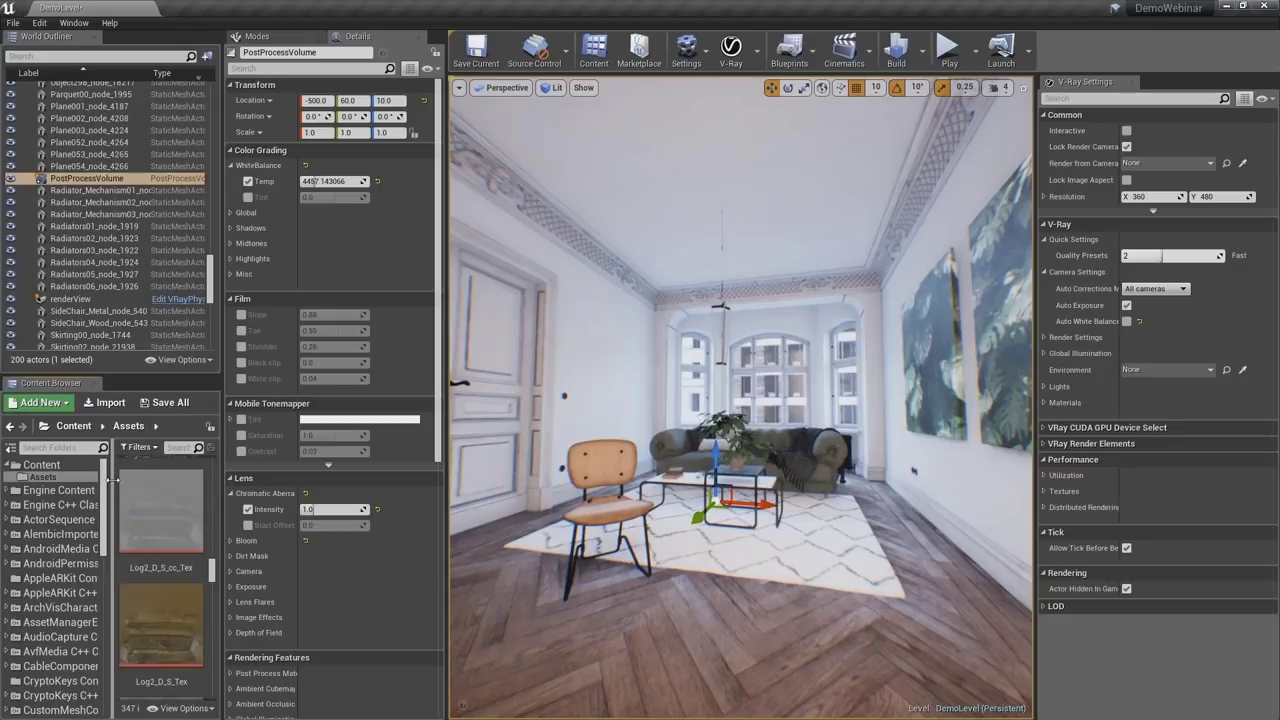
click(205, 709)
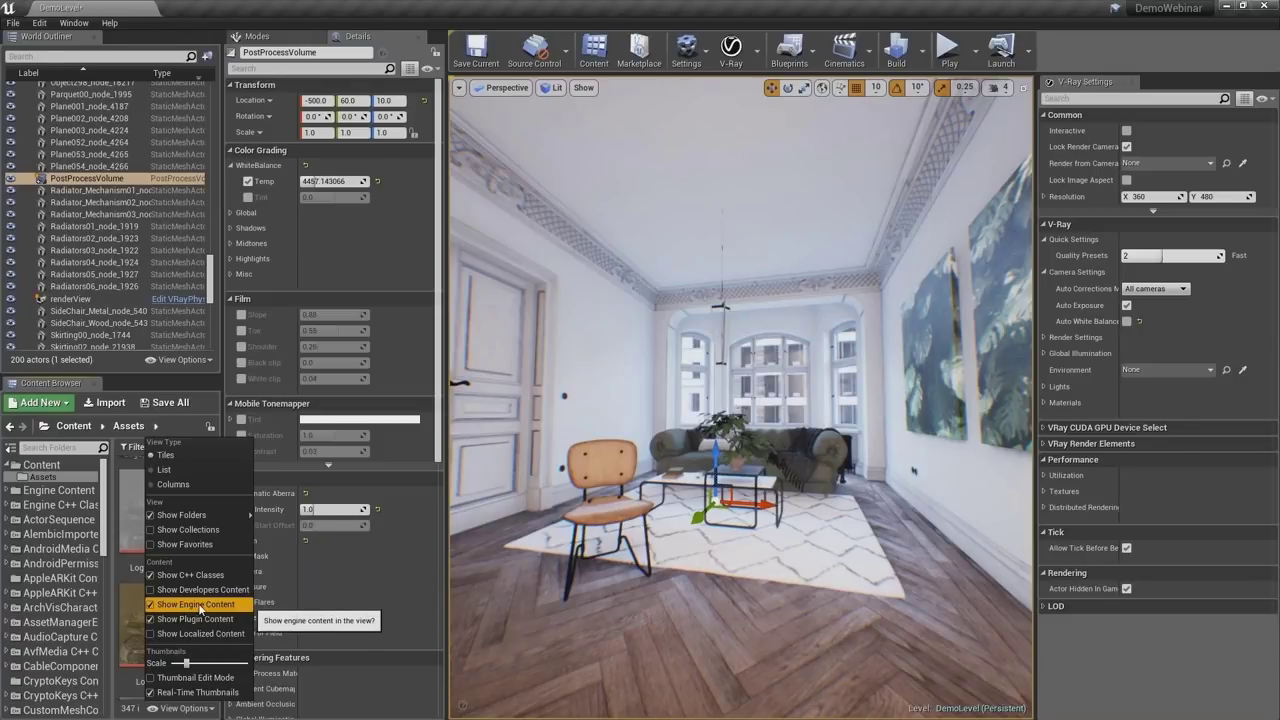
drag(104, 497, 109, 688)
click(40, 695)
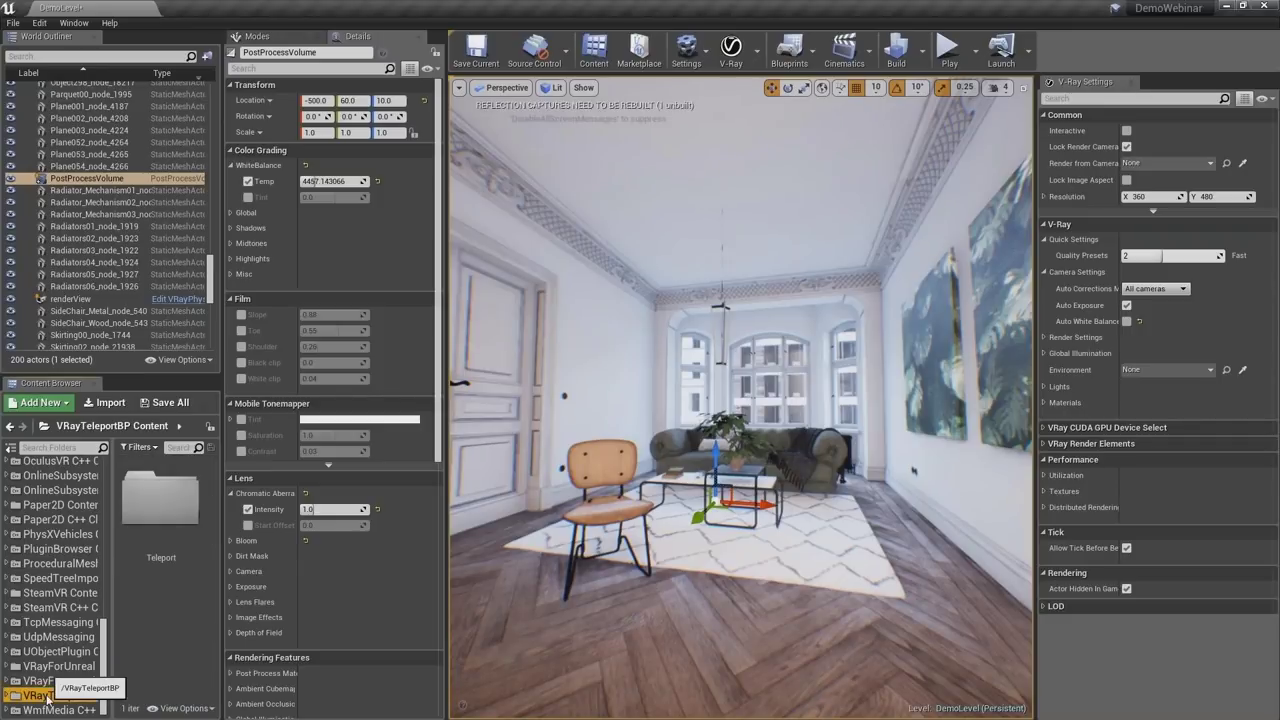
double_click(147, 508)
mouse_move(148, 600)
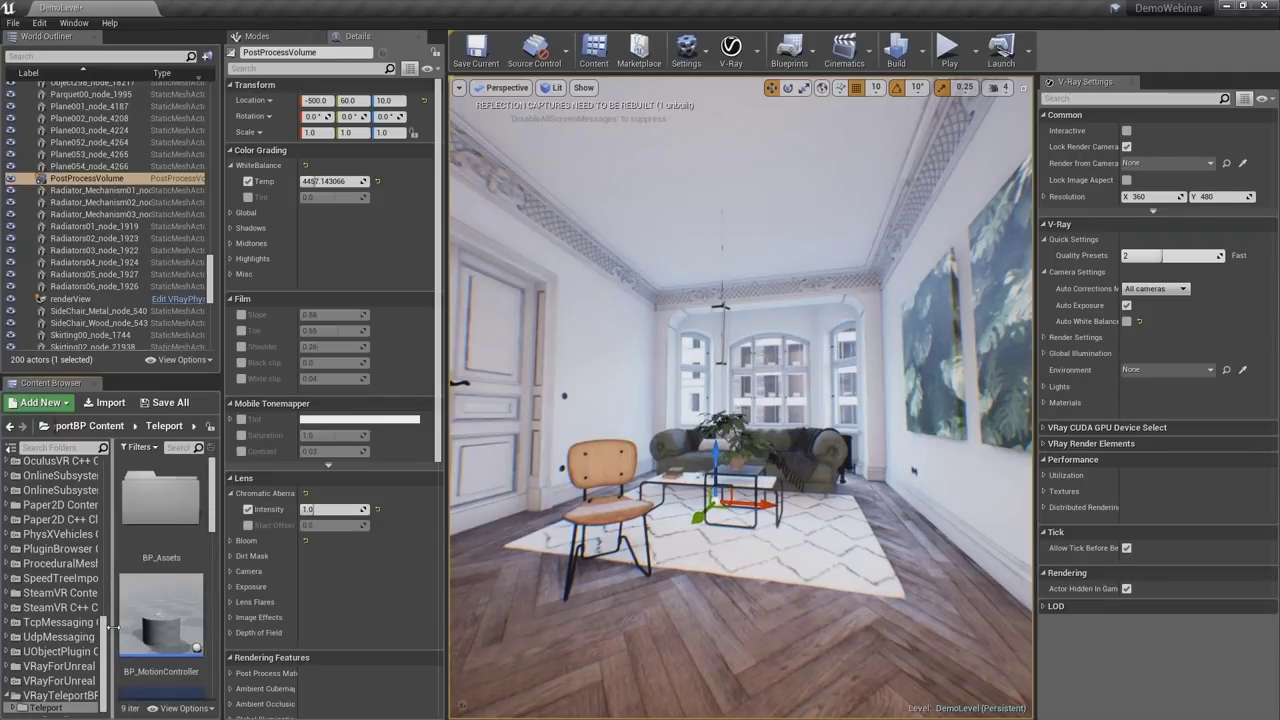
- Place the VRay_TeleportPawn blueprint on the floor at the front edge of the rug
drag(115, 627, 68, 622)
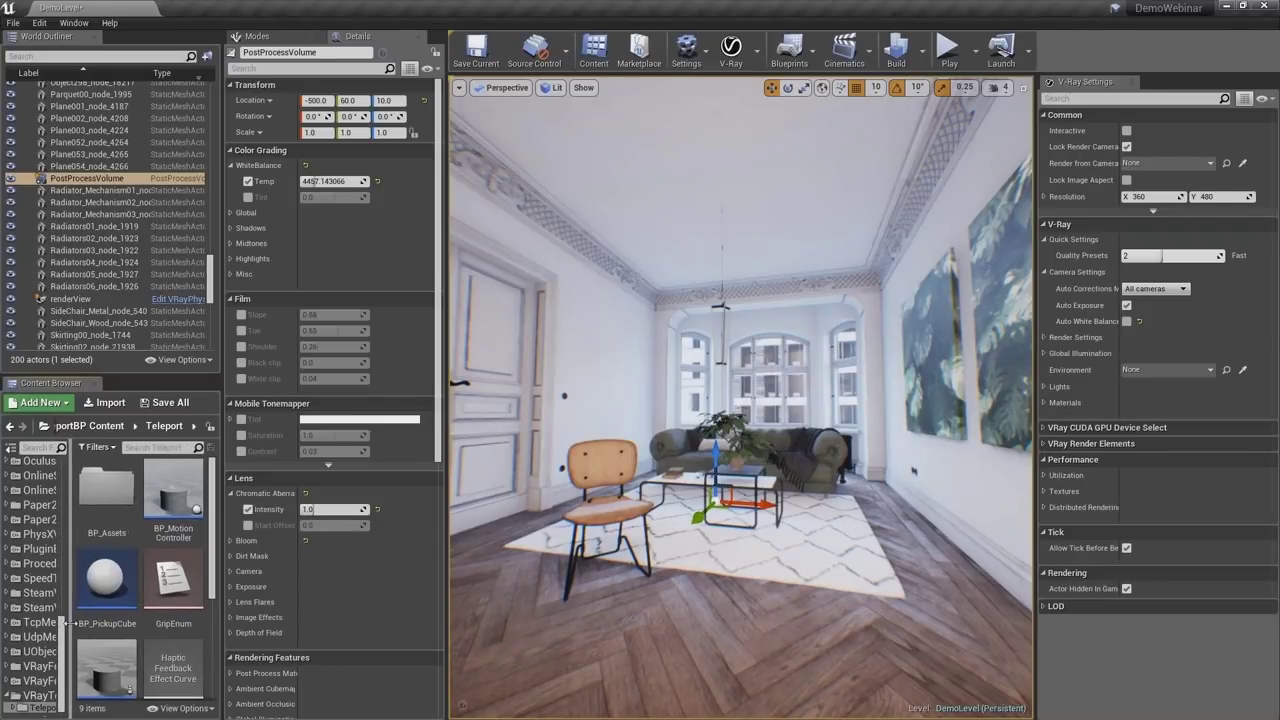
scroll(160, 600, down, 3)
click(172, 622)
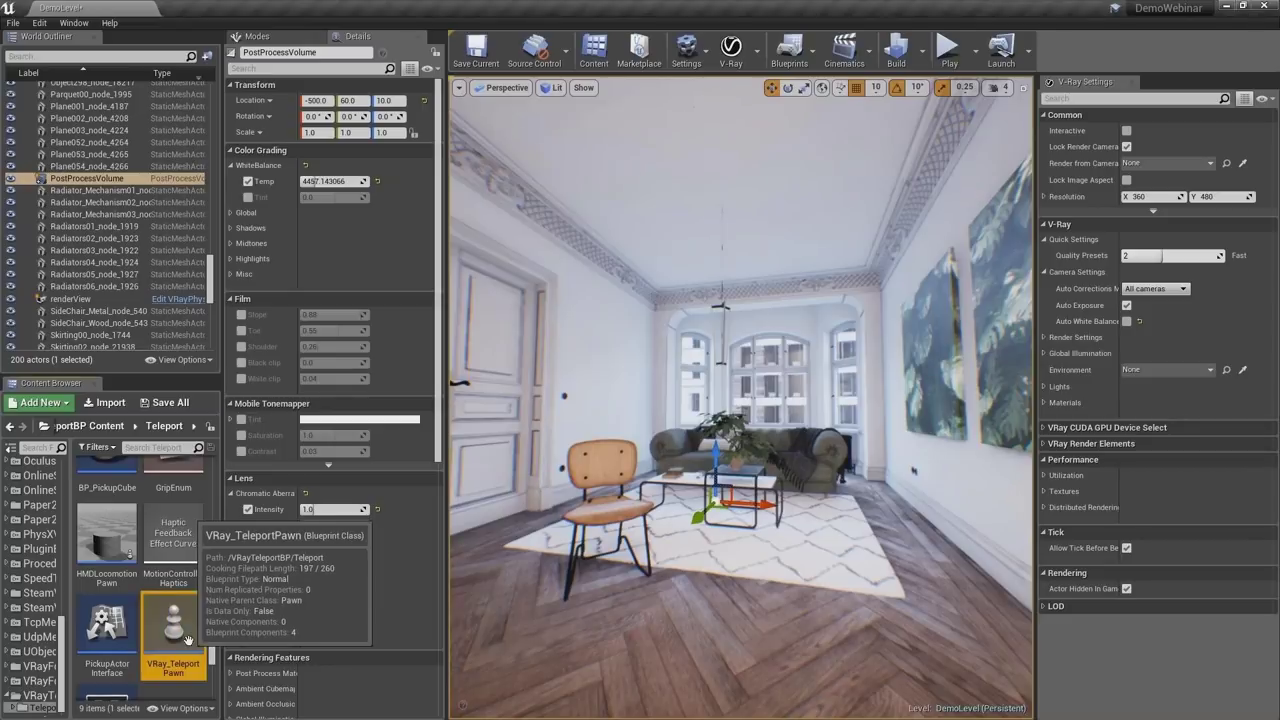
drag(183, 633, 696, 550)
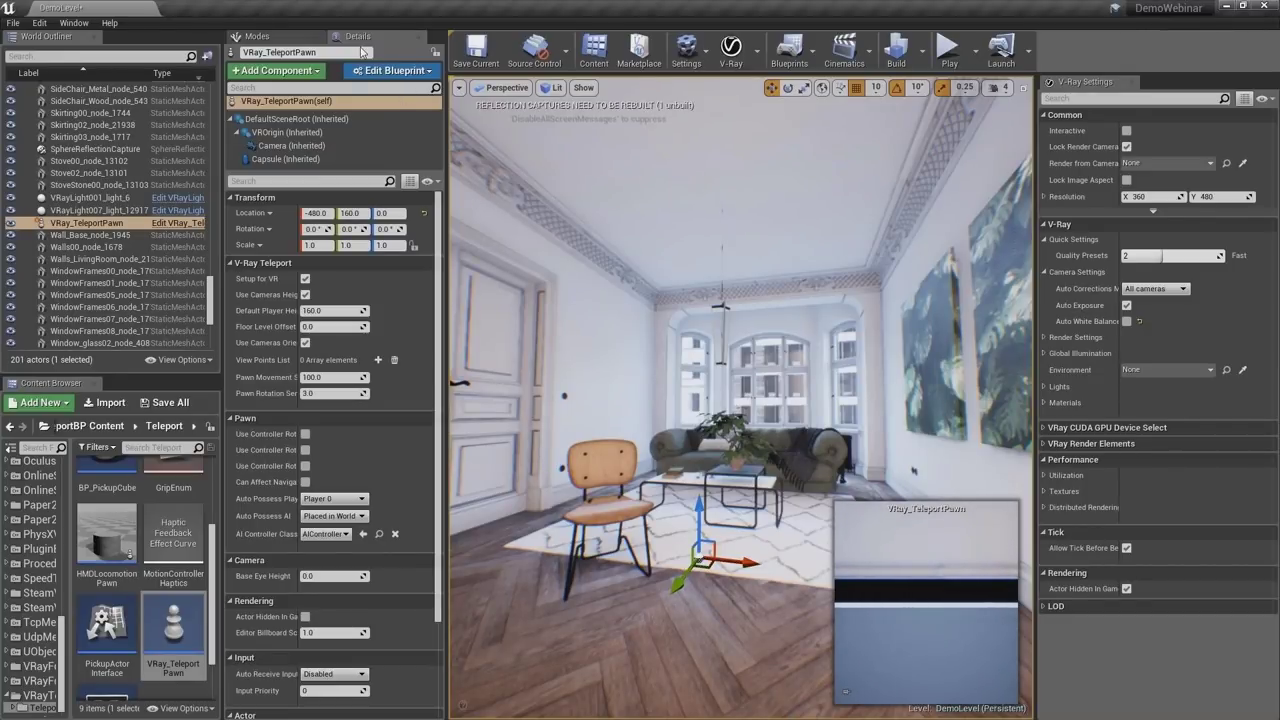
- Turn off Setup for VR on the VRay_TeleportPawn and add renderView as its first View Points List element
click(305, 279)
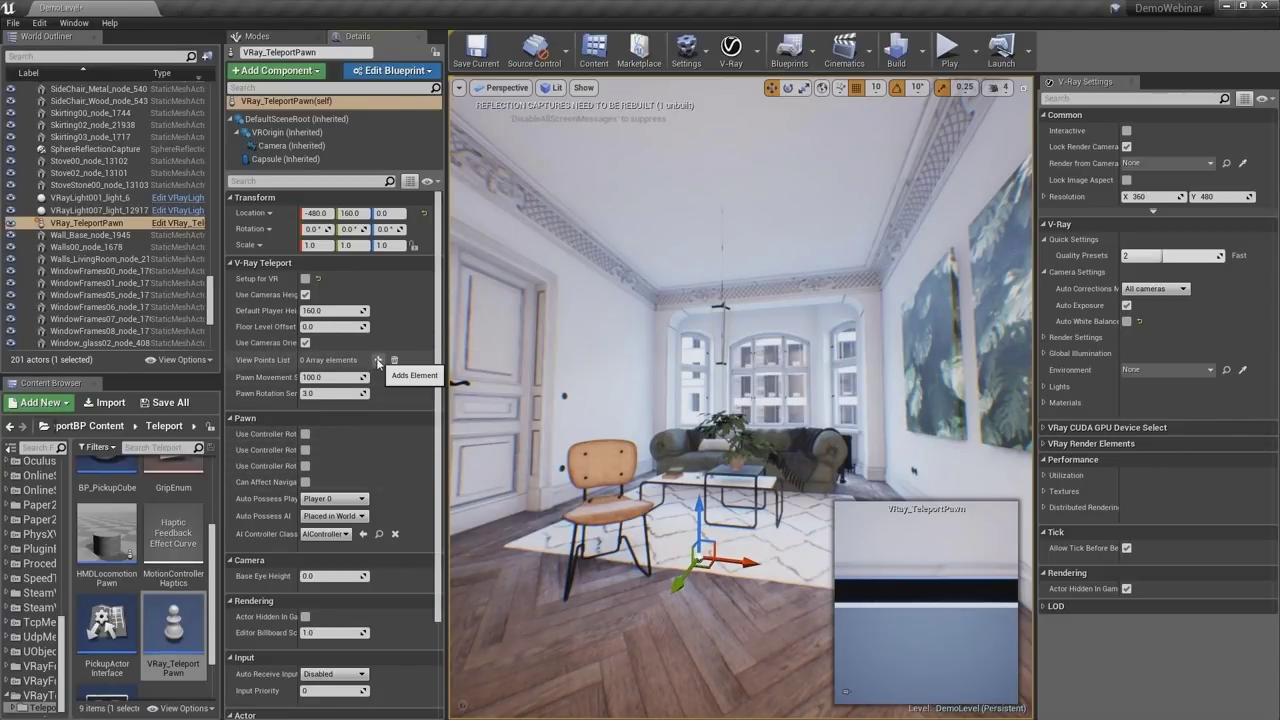
click(378, 361)
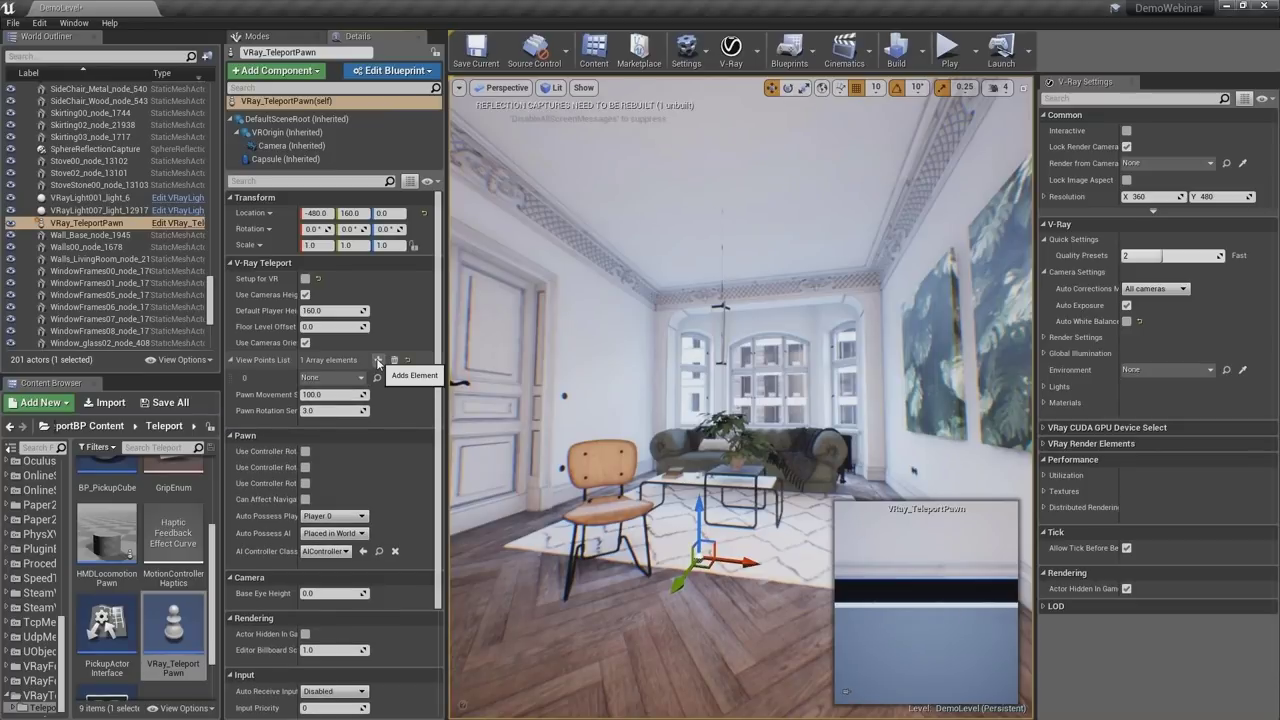
click(361, 378)
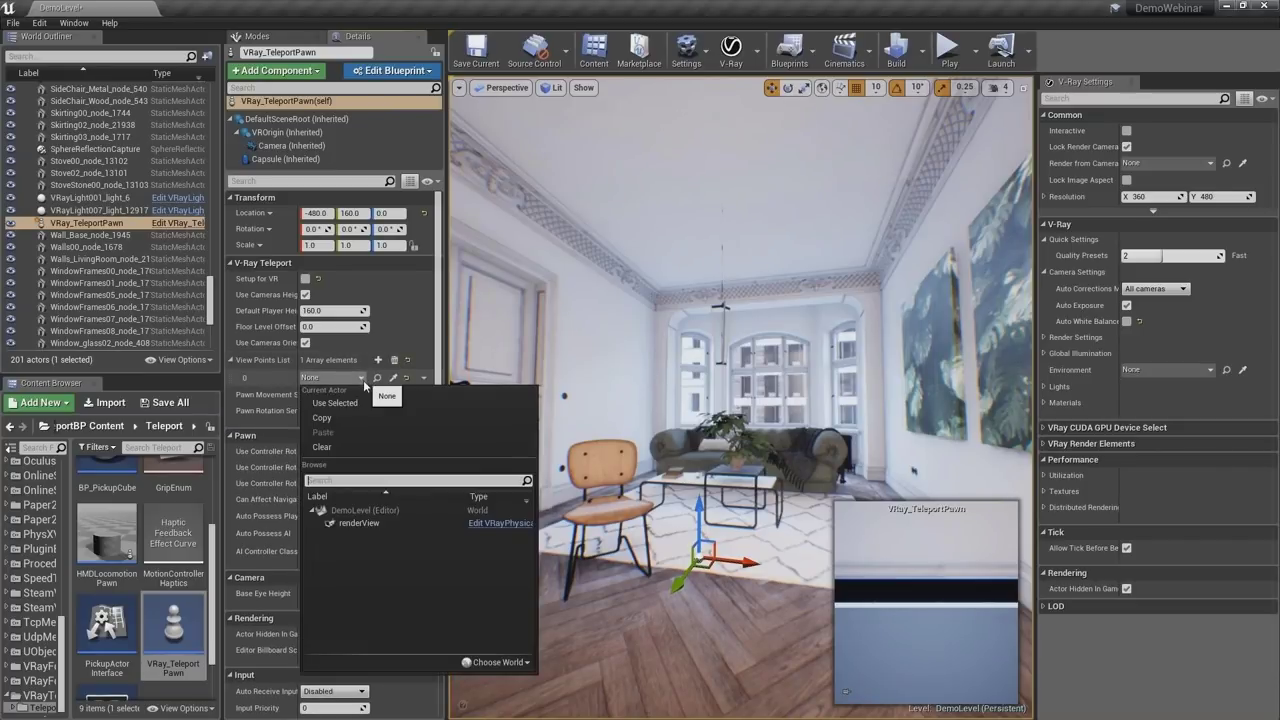
click(388, 524)
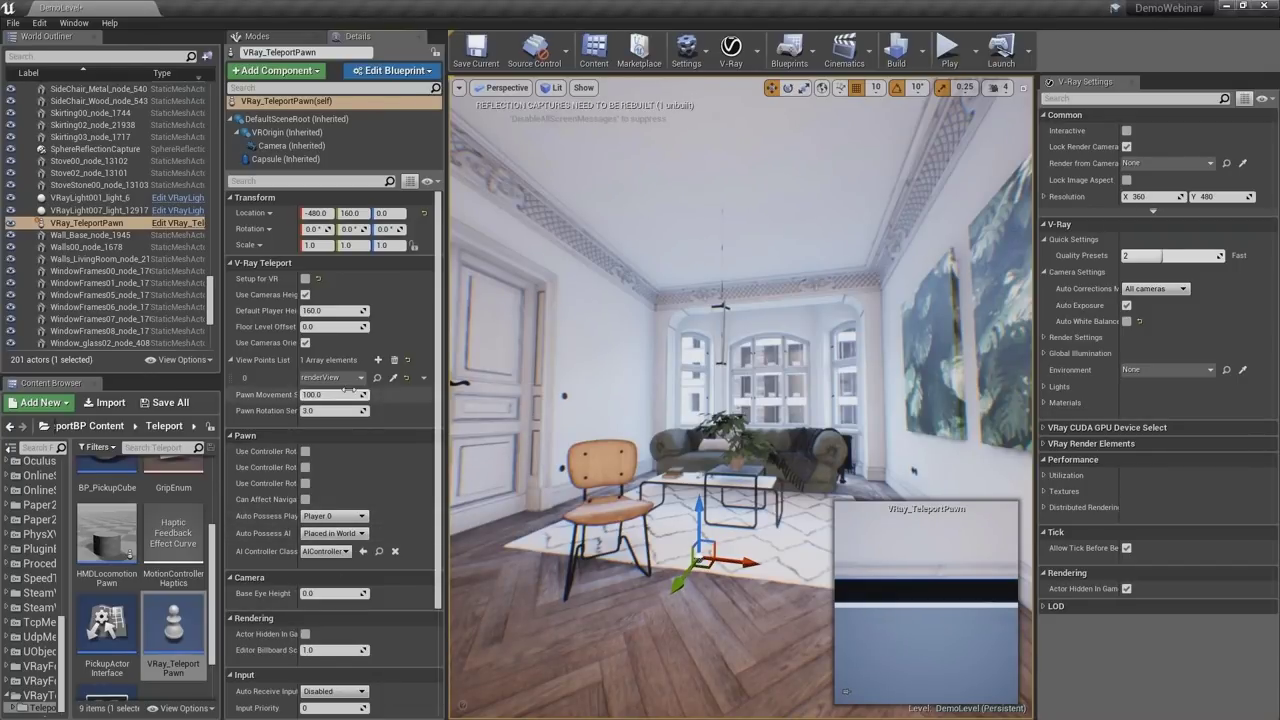
click(392, 377)
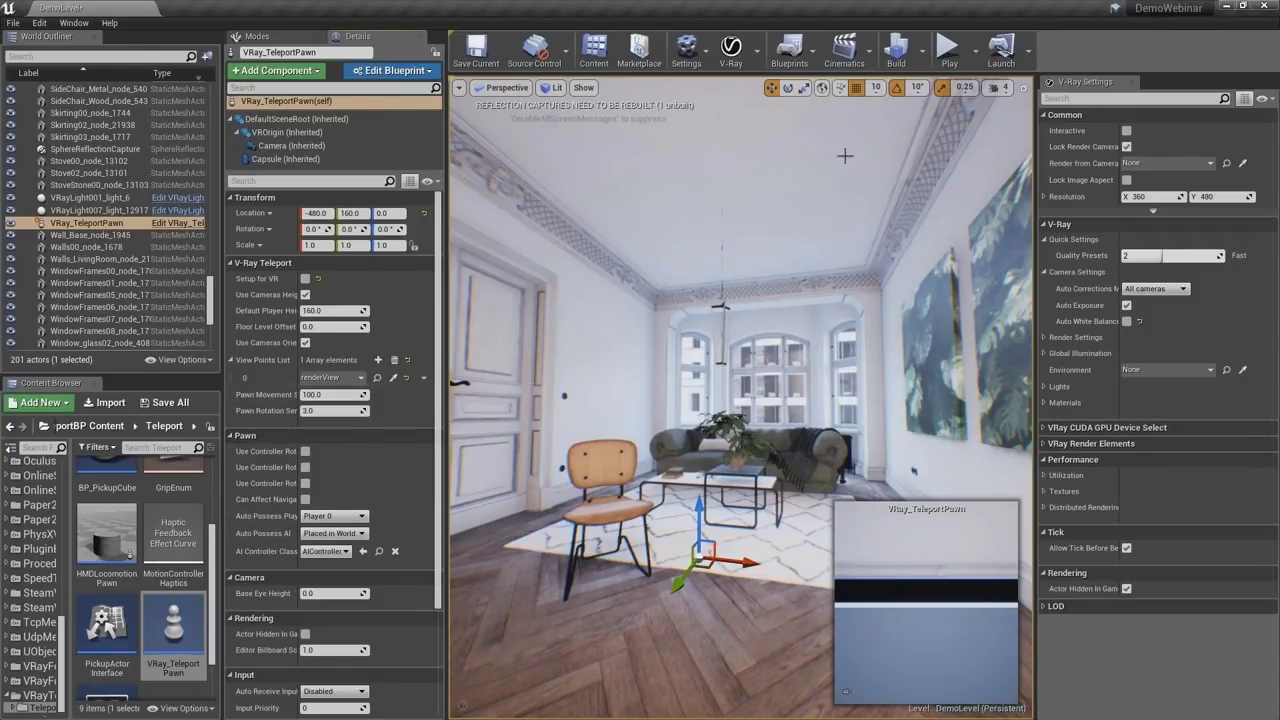
- Play the level to look around from the renderView view point, then stop the play session
click(950, 55)
click(818, 254)
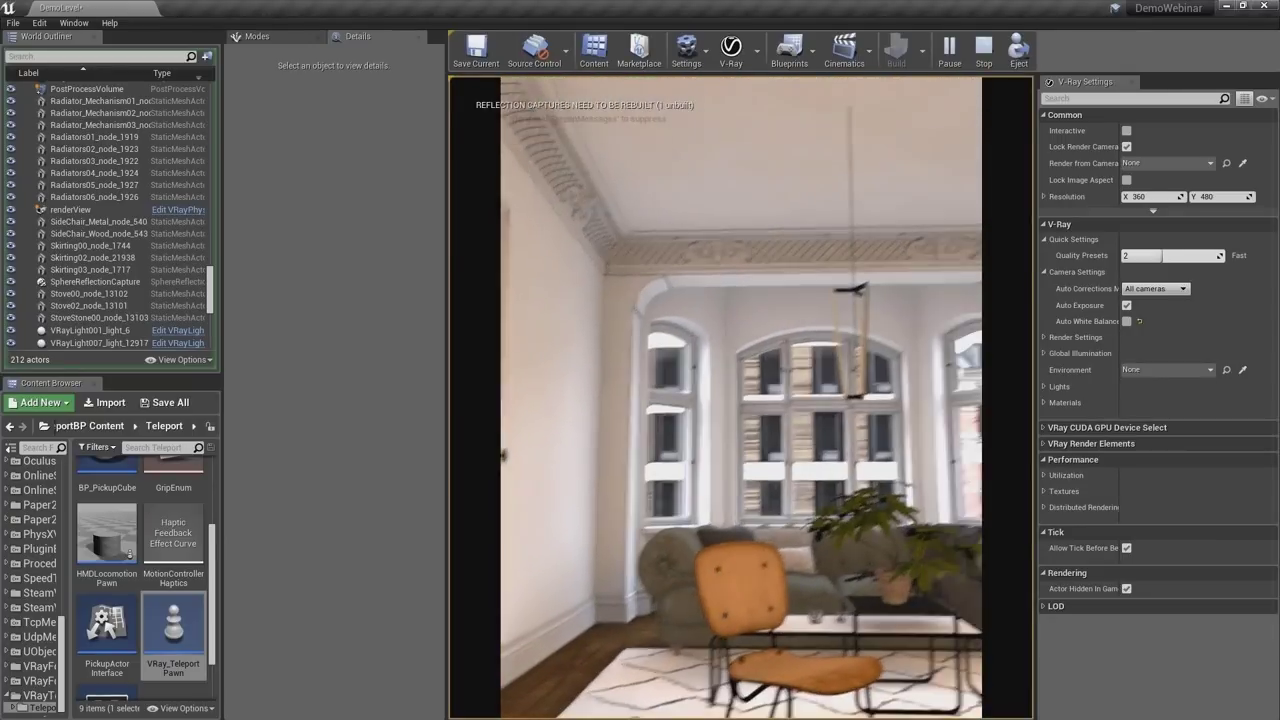
key(Escape)
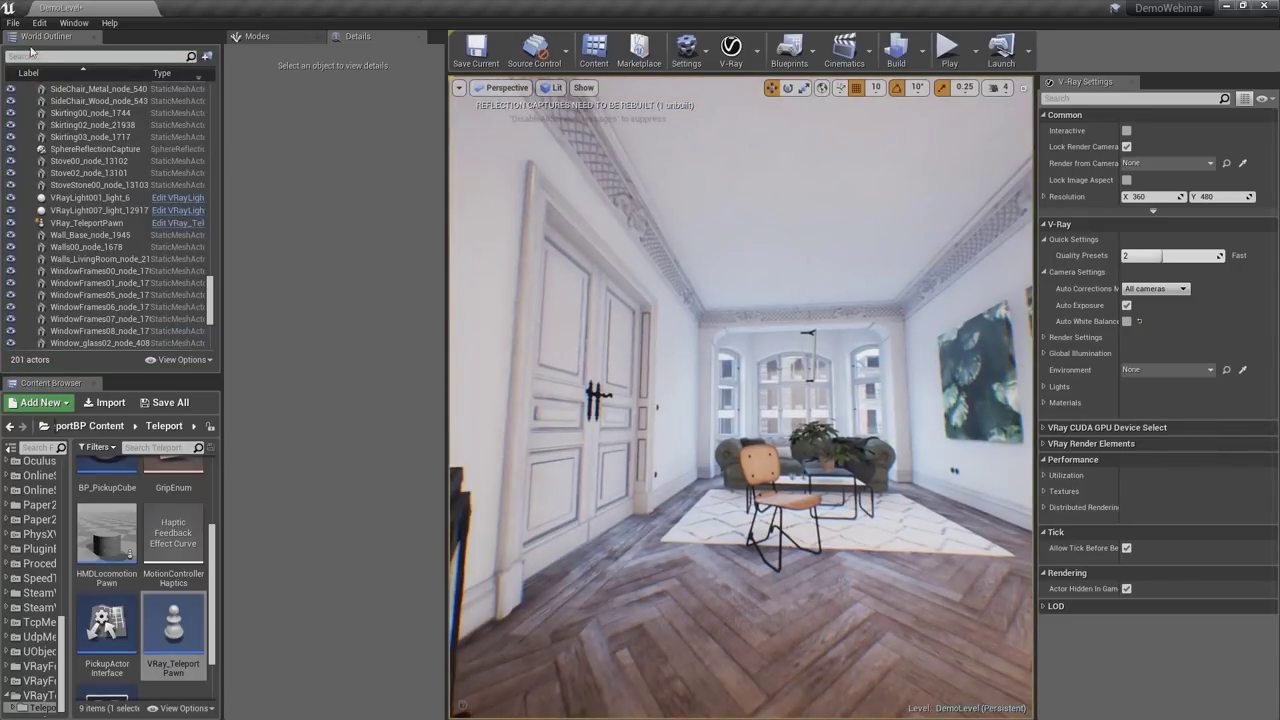
- Place a Cine Camera Actor in the room in front of the double door and raise it well above the floor
click(259, 38)
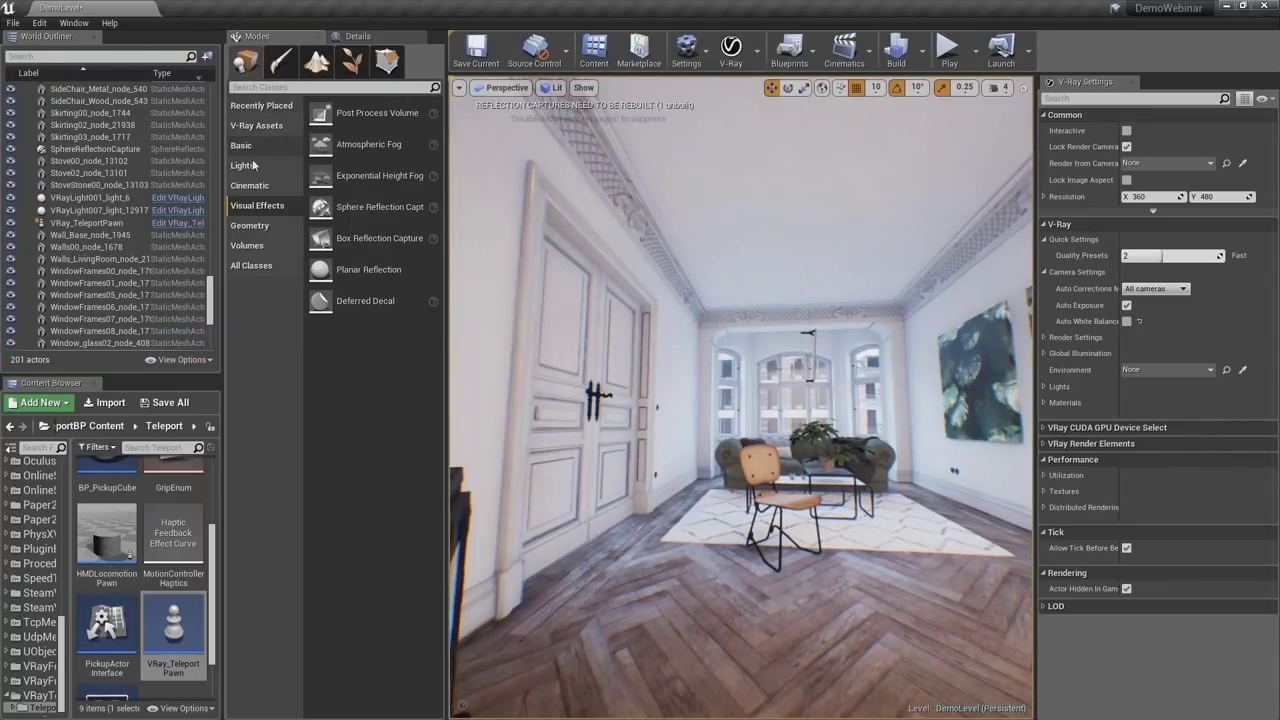
click(265, 188)
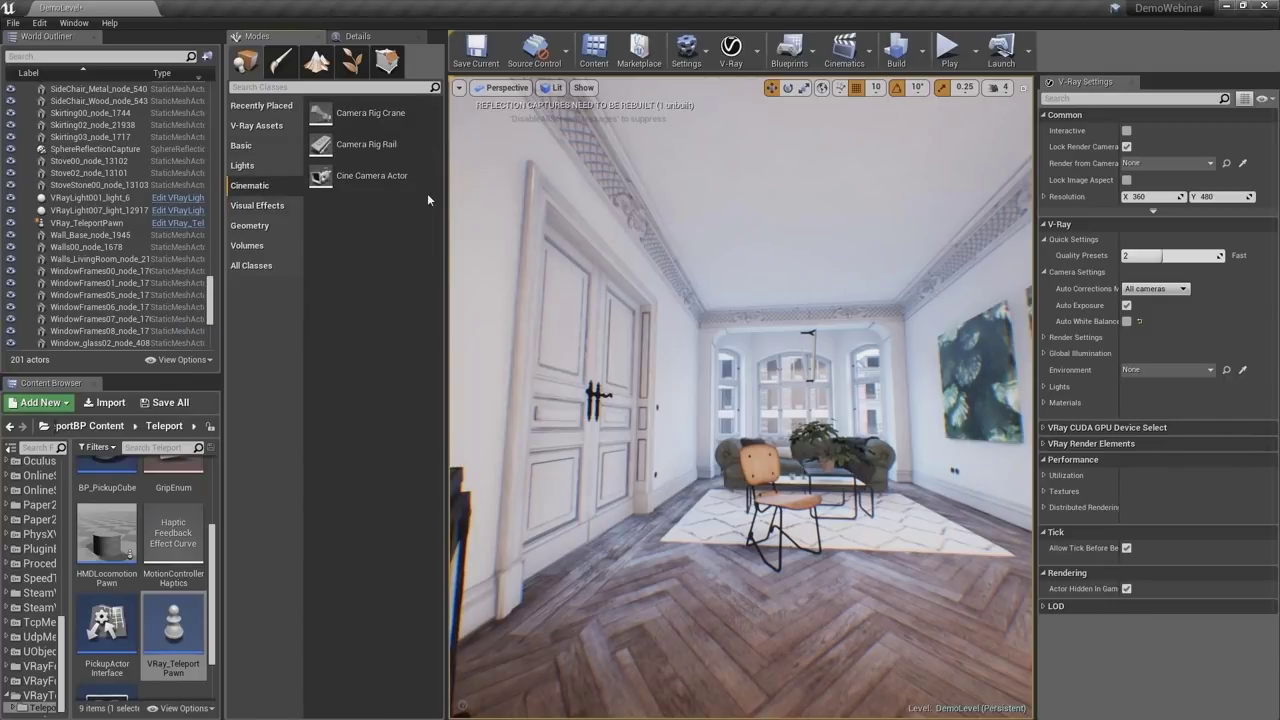
drag(322, 176, 724, 437)
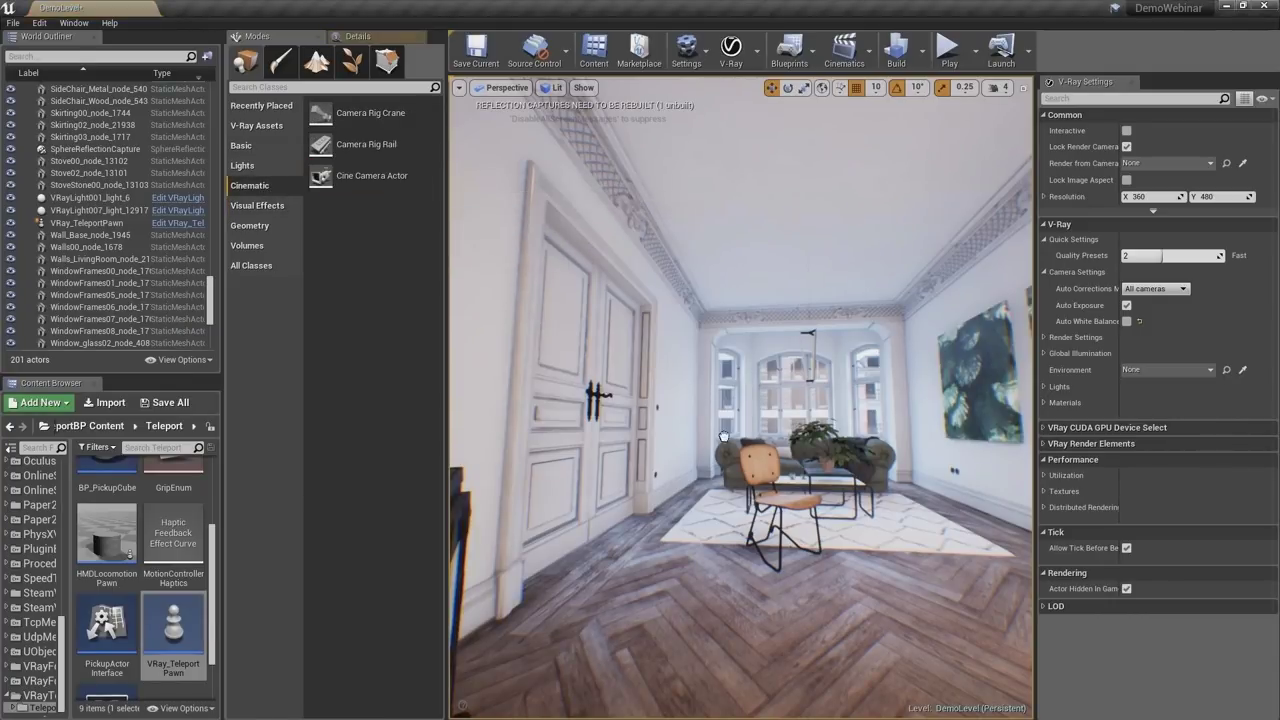
drag(738, 538, 738, 540)
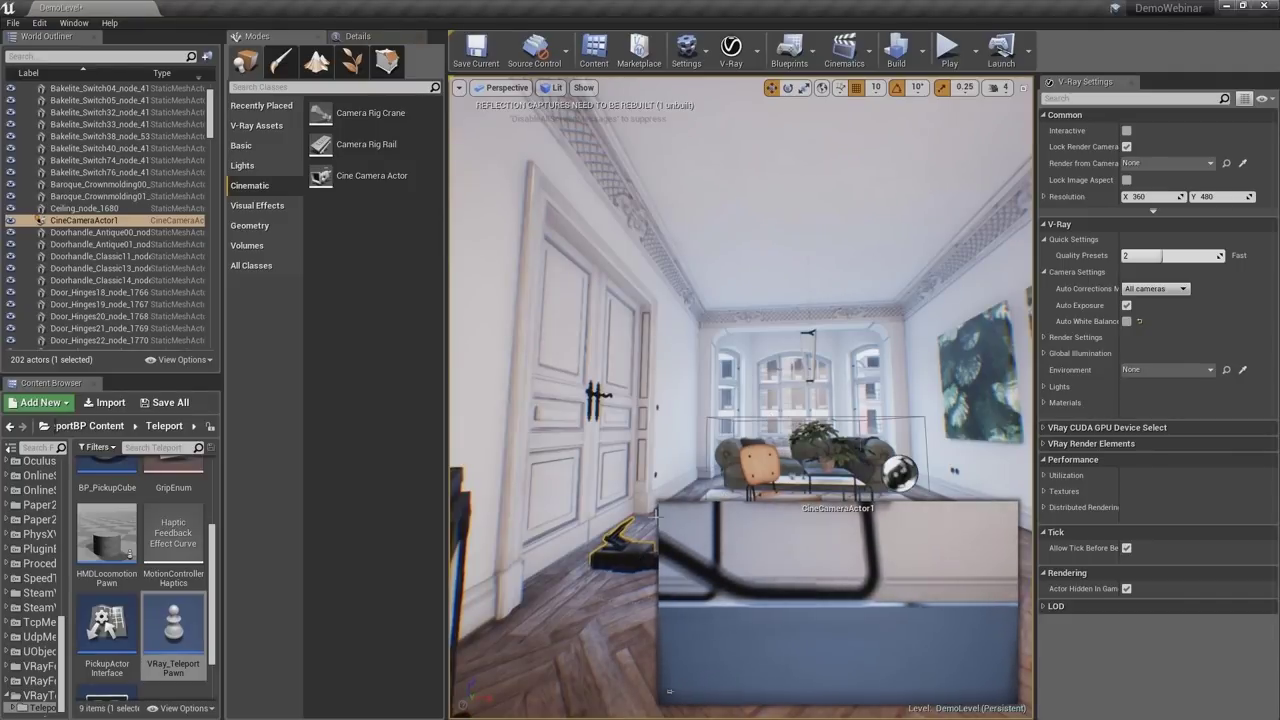
scroll(626, 552, down, 3)
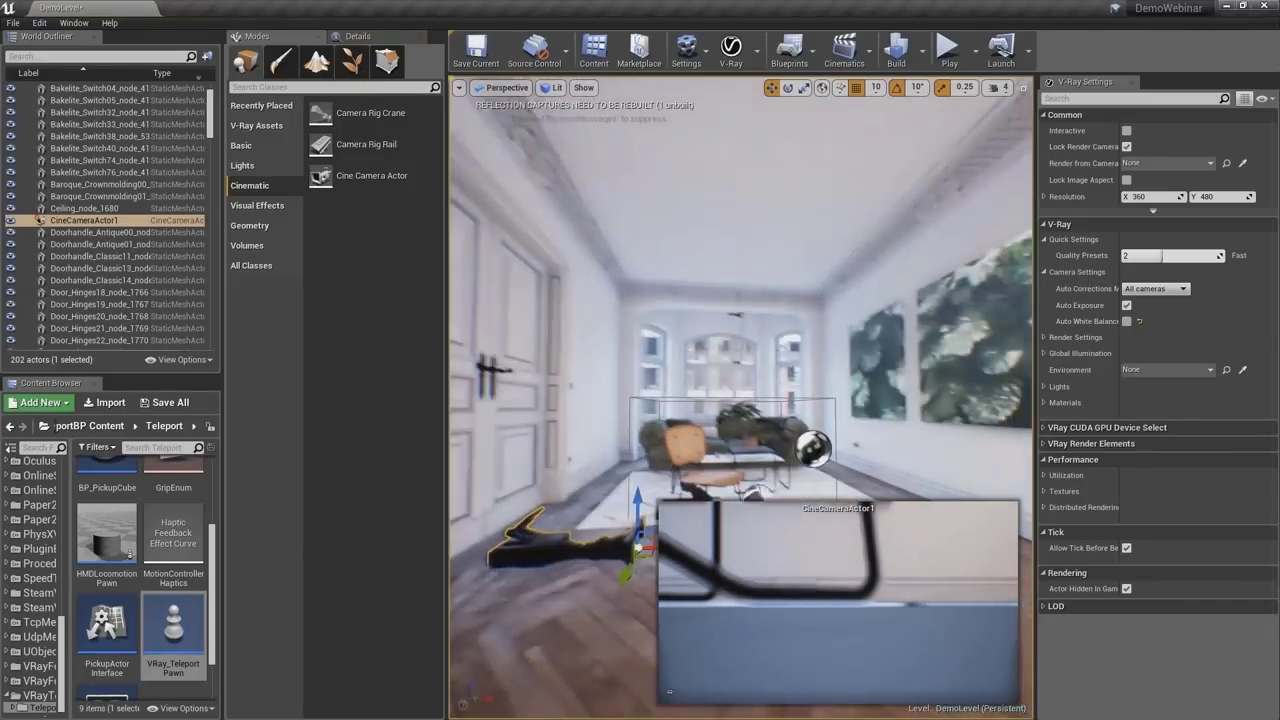
mouse_move(642, 432)
mouse_down()
mouse_move(660, 275)
mouse_move(790, 293)
mouse_move(670, 293)
mouse_move(700, 286)
mouse_up()
key(e)
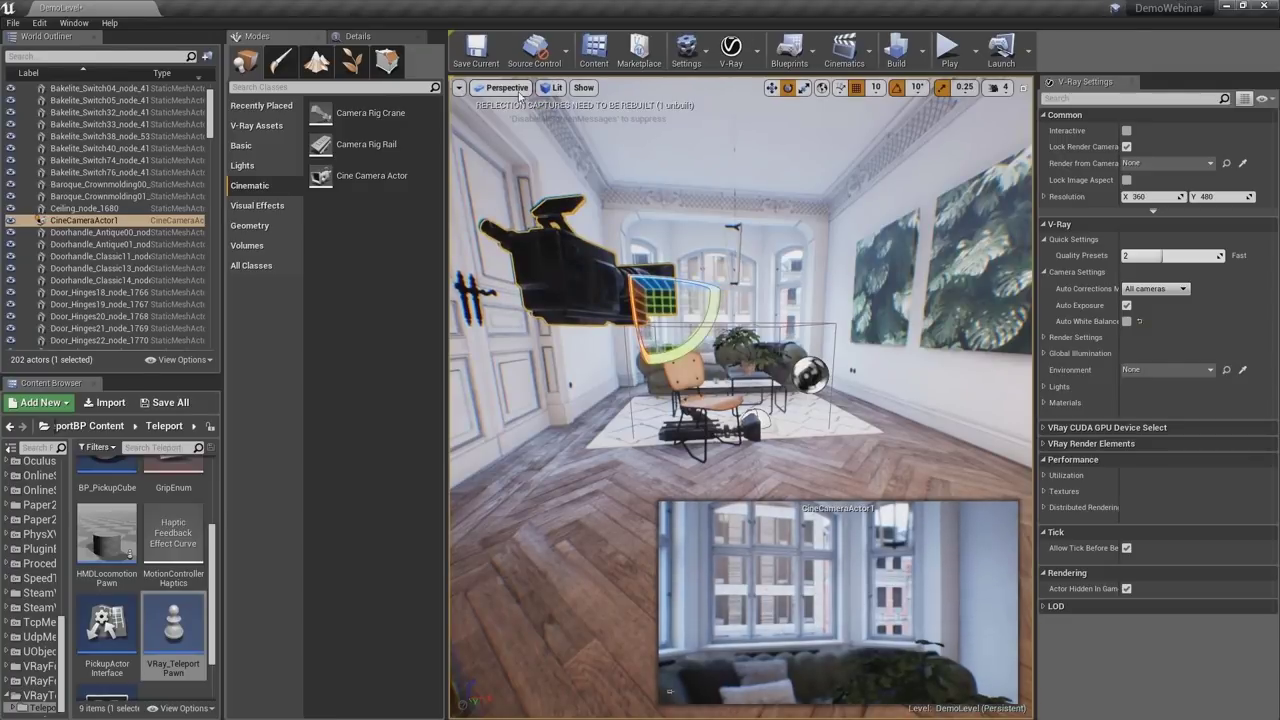
- Look through CineCameraActor1 and aim it at the sofa and bay windows, with the chair in view
click(503, 87)
click(530, 238)
mouse_move(771, 371)
right_down()
mouse_move(900, 380)
mouse_move(740, 373)
mouse_move(810, 366)
mouse_move(765, 370)
right_up()
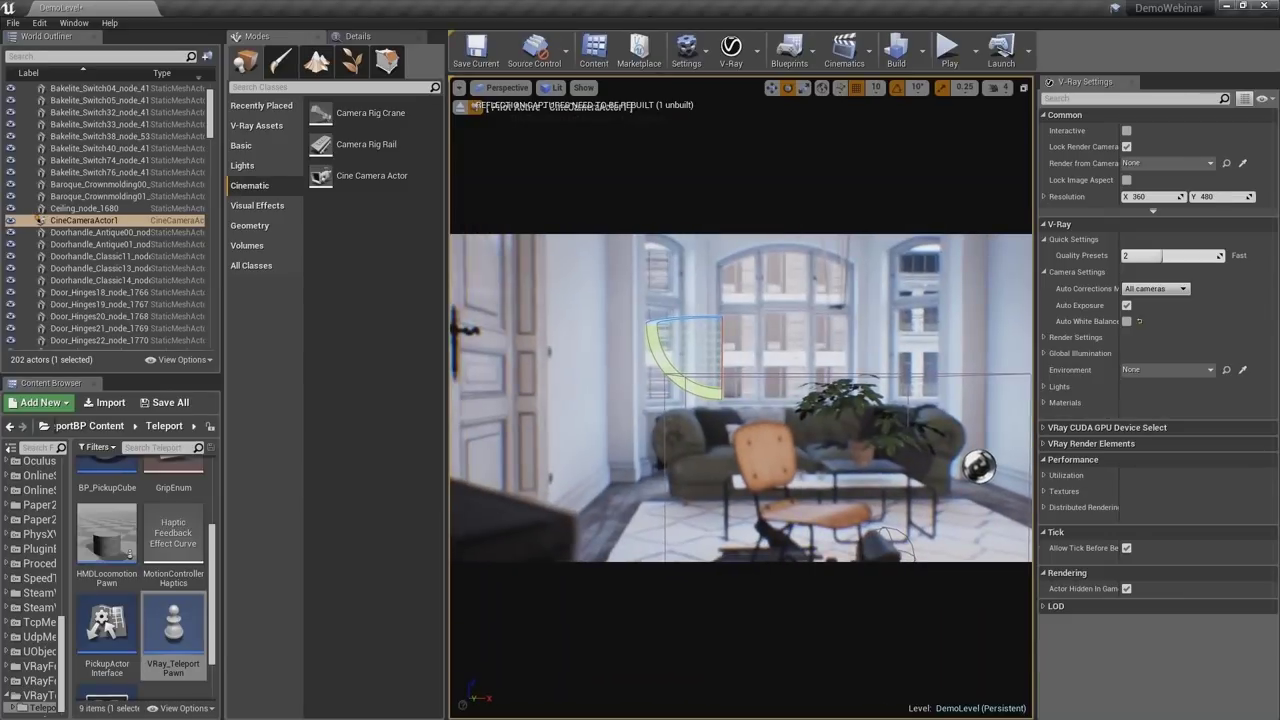
- Set CineCameraActor1's Sensor Height to about 36.72 mm and its Current Focal Length to about 22.93
click(357, 36)
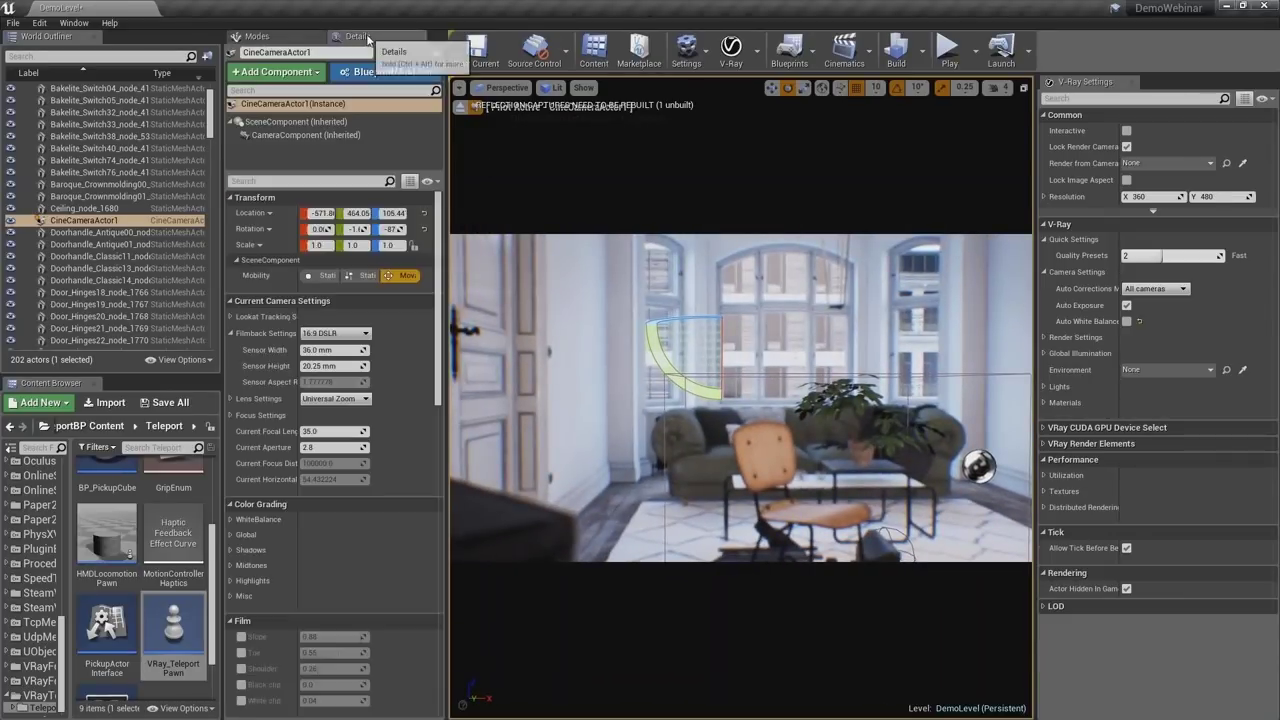
drag(348, 366, 393, 366)
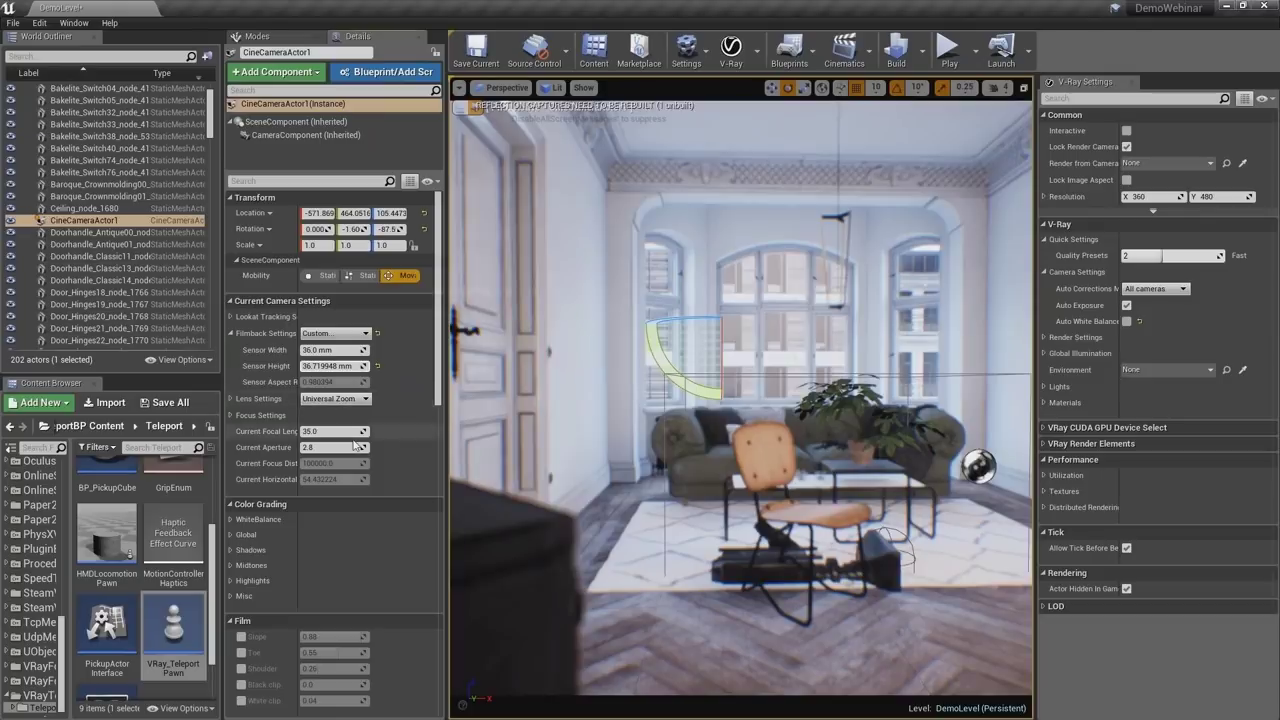
scroll(377, 420, down, 1)
drag(357, 421, 298, 421)
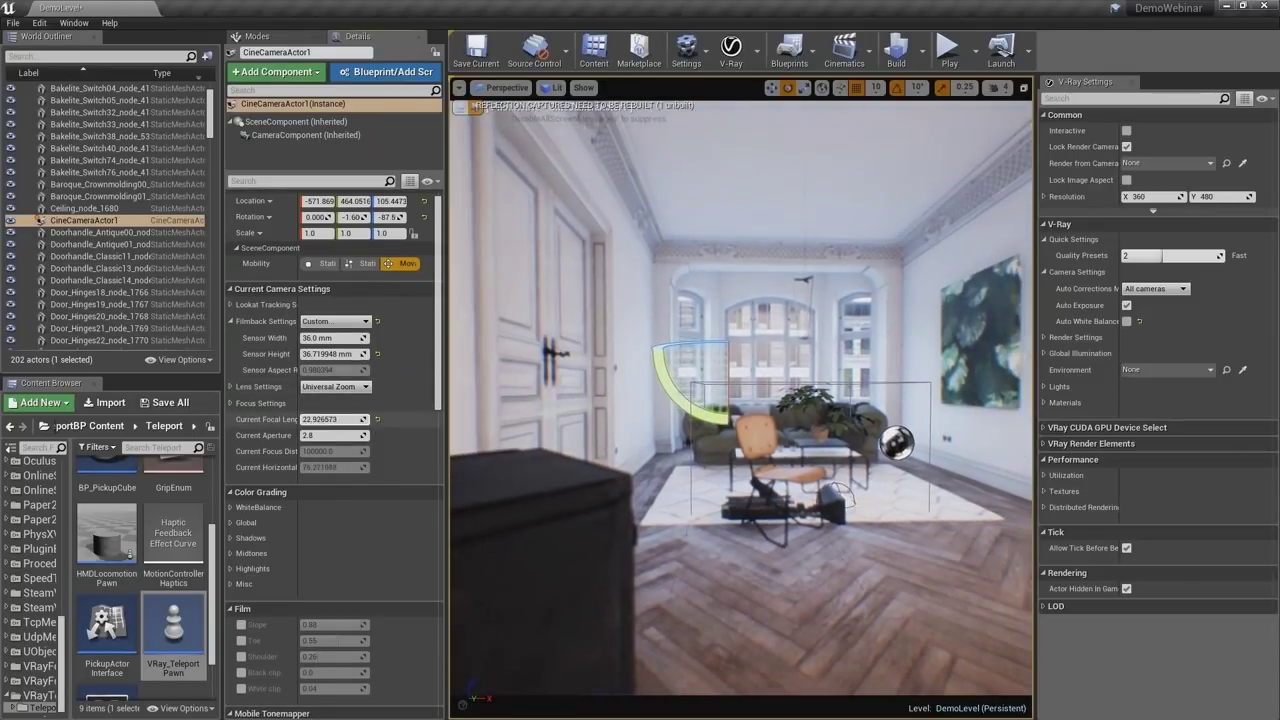
right_drag(428, 445, 427, 314)
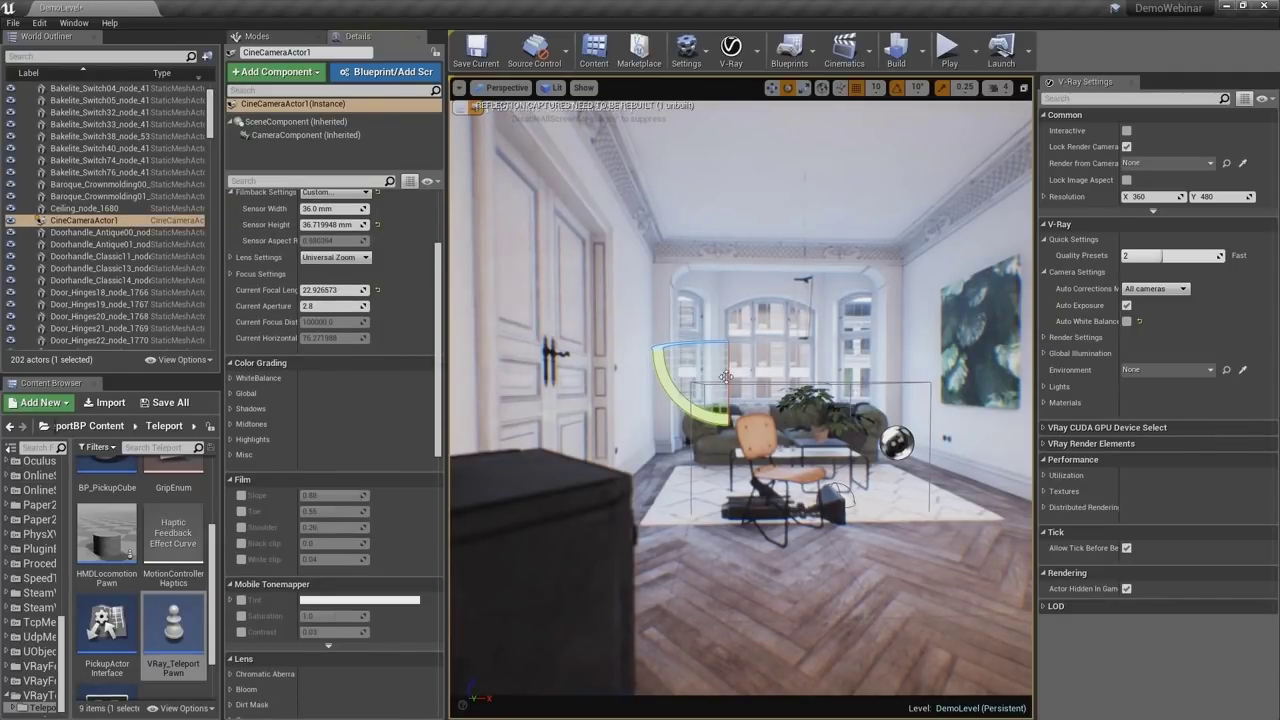
- Duplicate CineCameraActor1 to get a second cine camera with the same settings
click(124, 221)
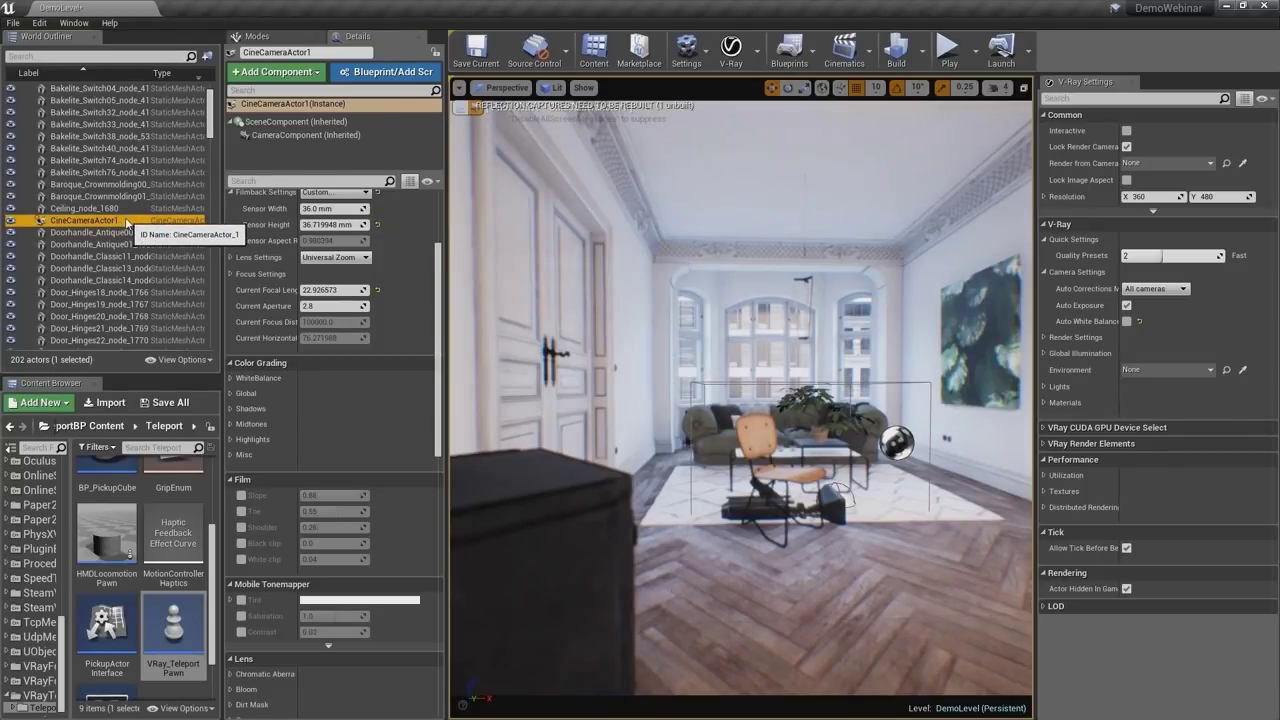
right_click(127, 222)
mouse_move(261, 374)
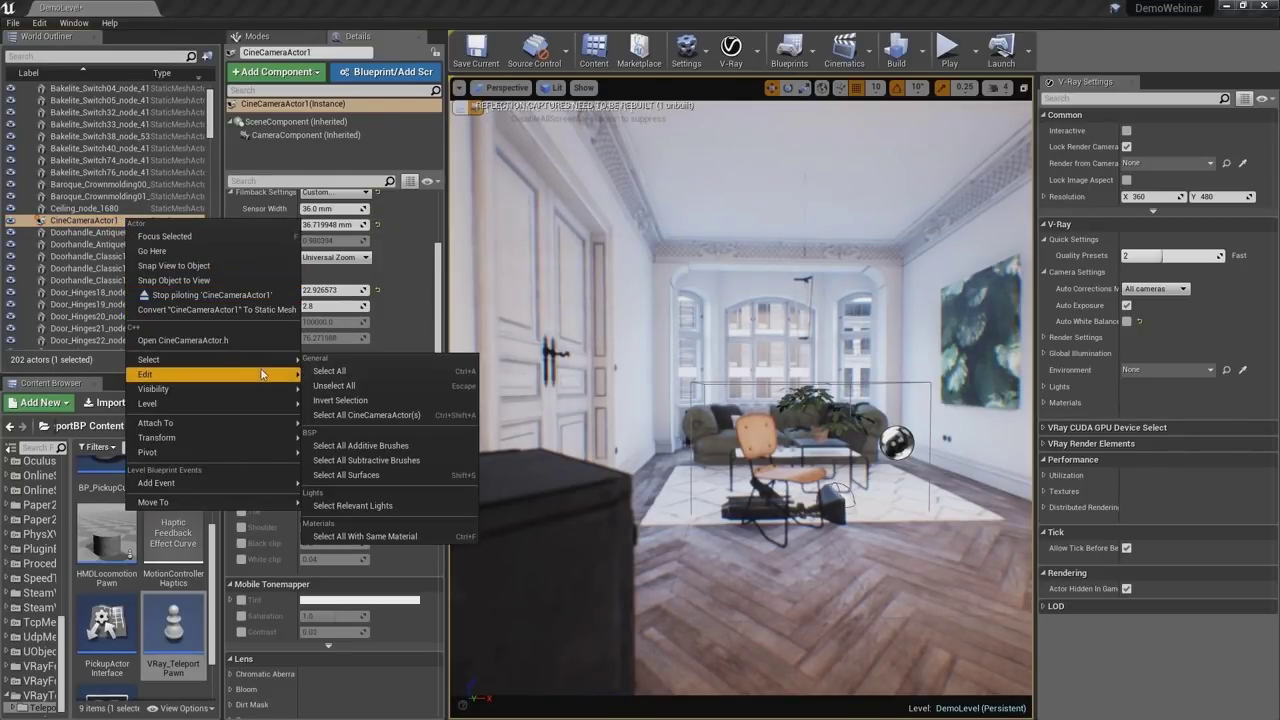
click(344, 420)
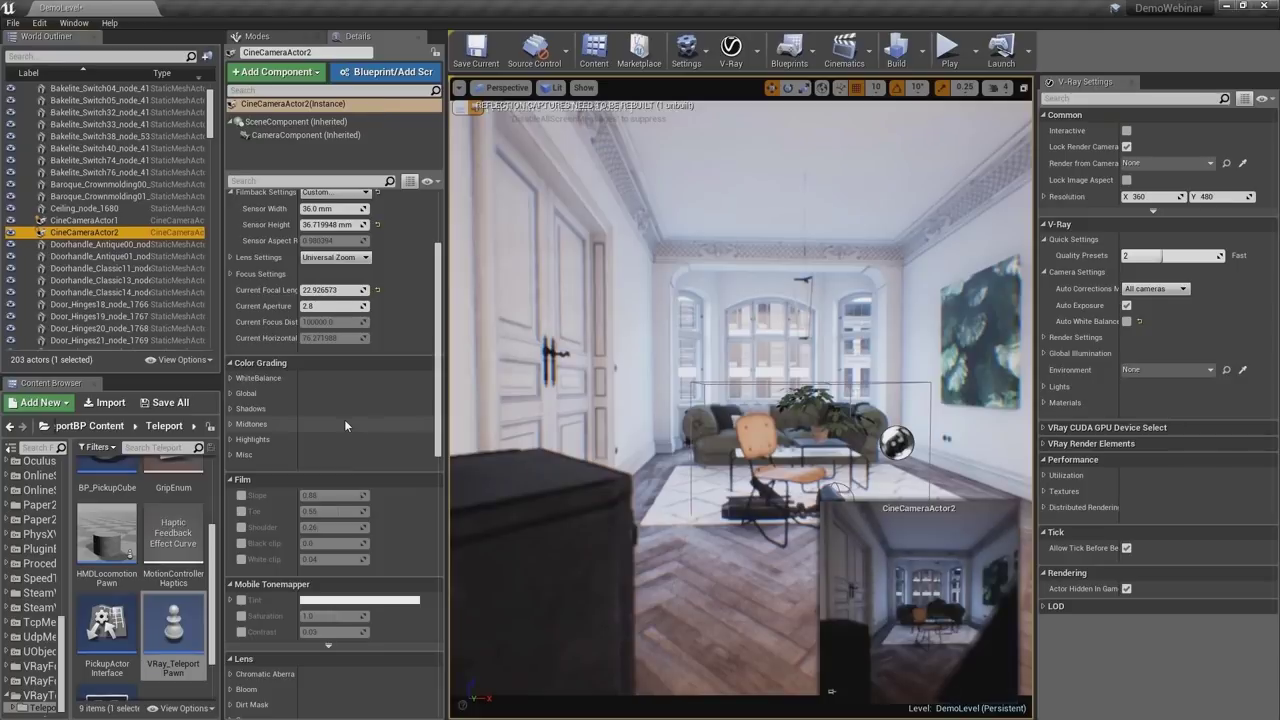
- Look through CineCameraActor2 and move it behind the coffee table, facing the stove and the doors
click(508, 89)
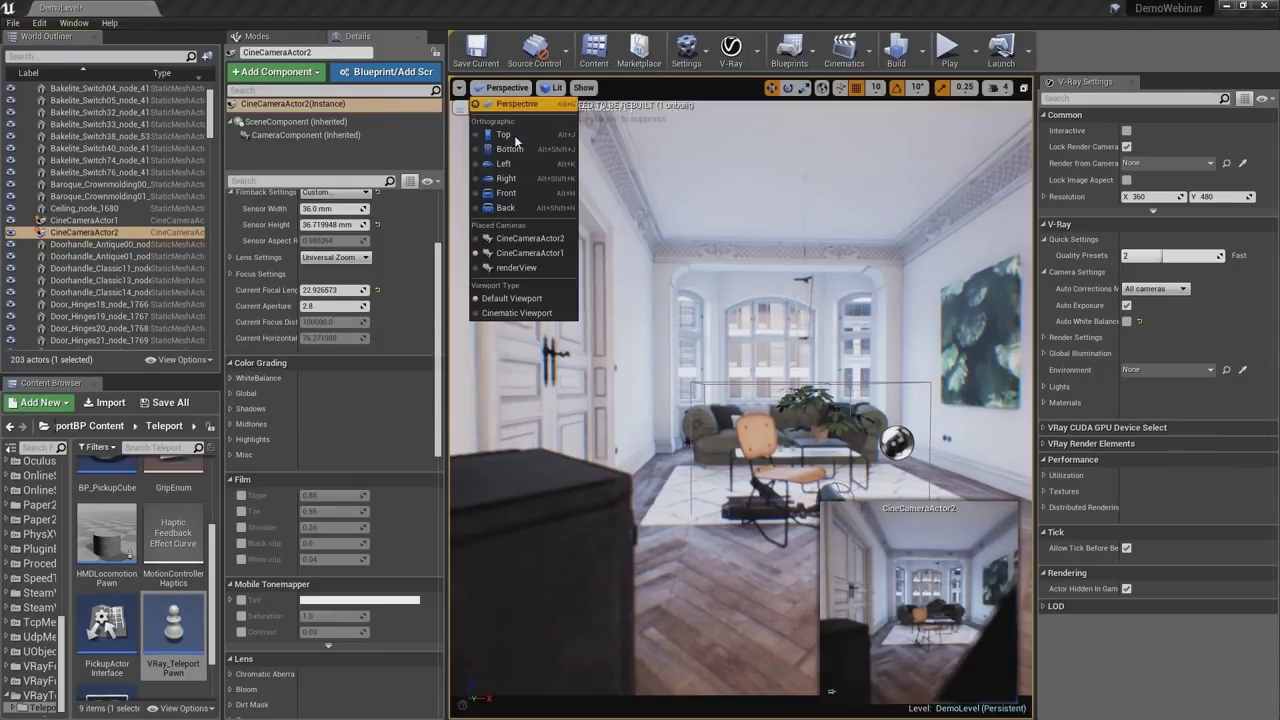
click(530, 247)
right_drag(532, 244, 470, 252)
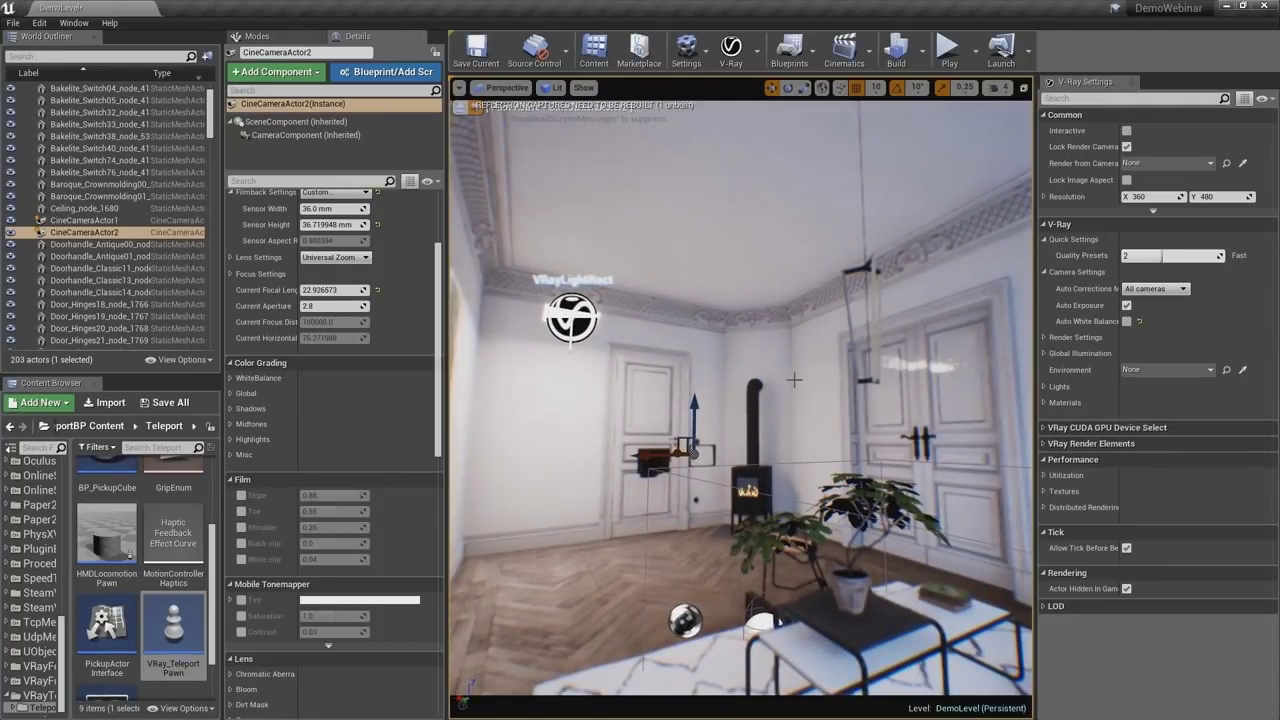
- Add a second view point to the VRay_TeleportPawn, assigning CineCameraActor1 to element 0 and CineCameraActor2 to element 1
click(114, 234)
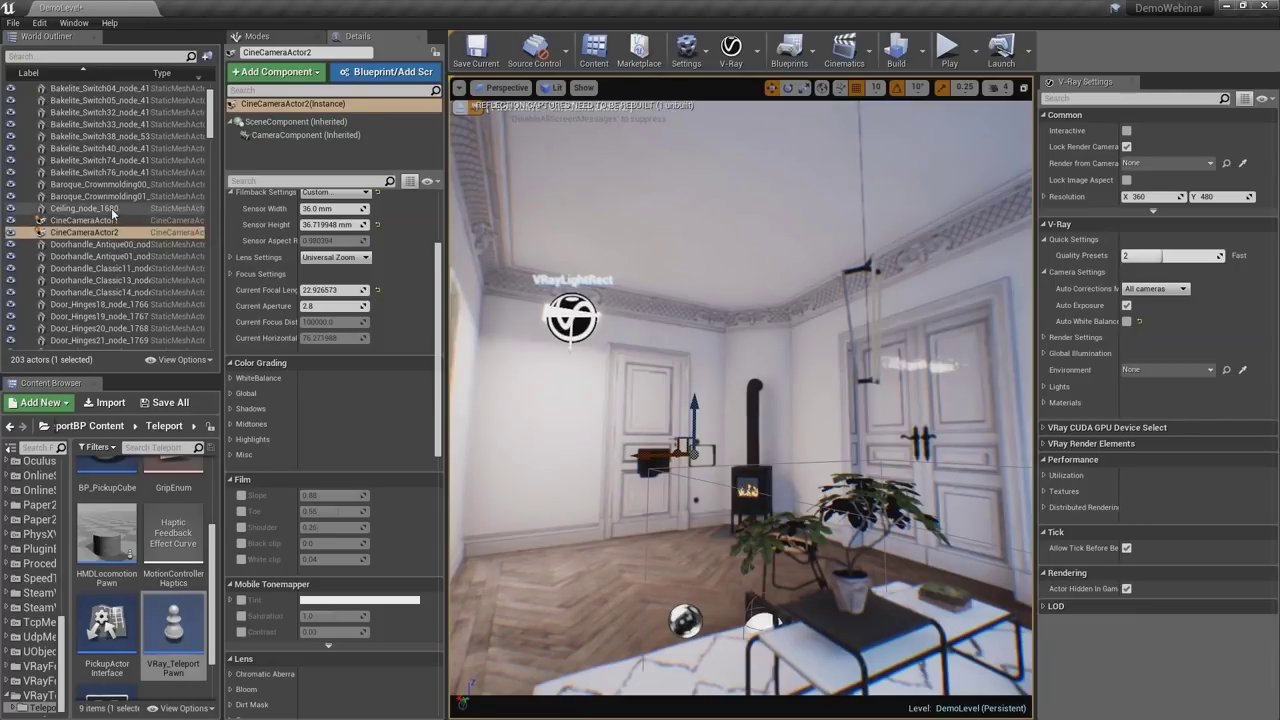
scroll(165, 312, down, 20)
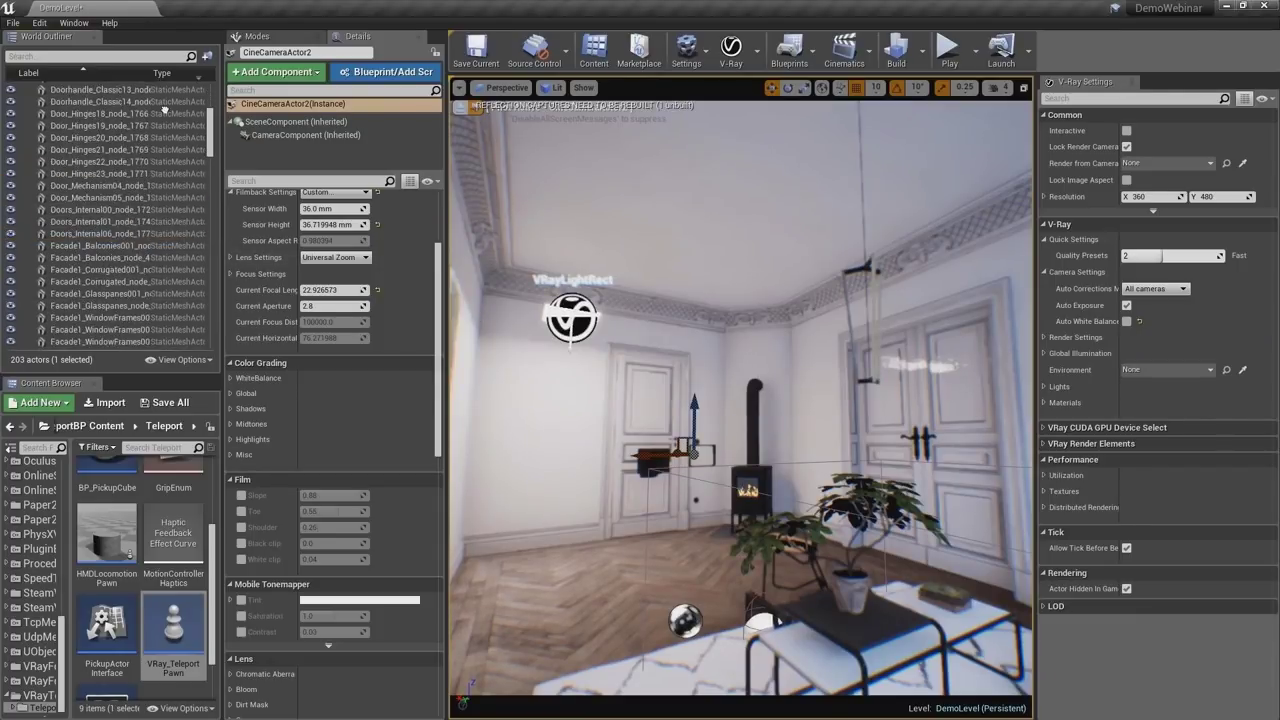
scroll(110, 215, up, 8)
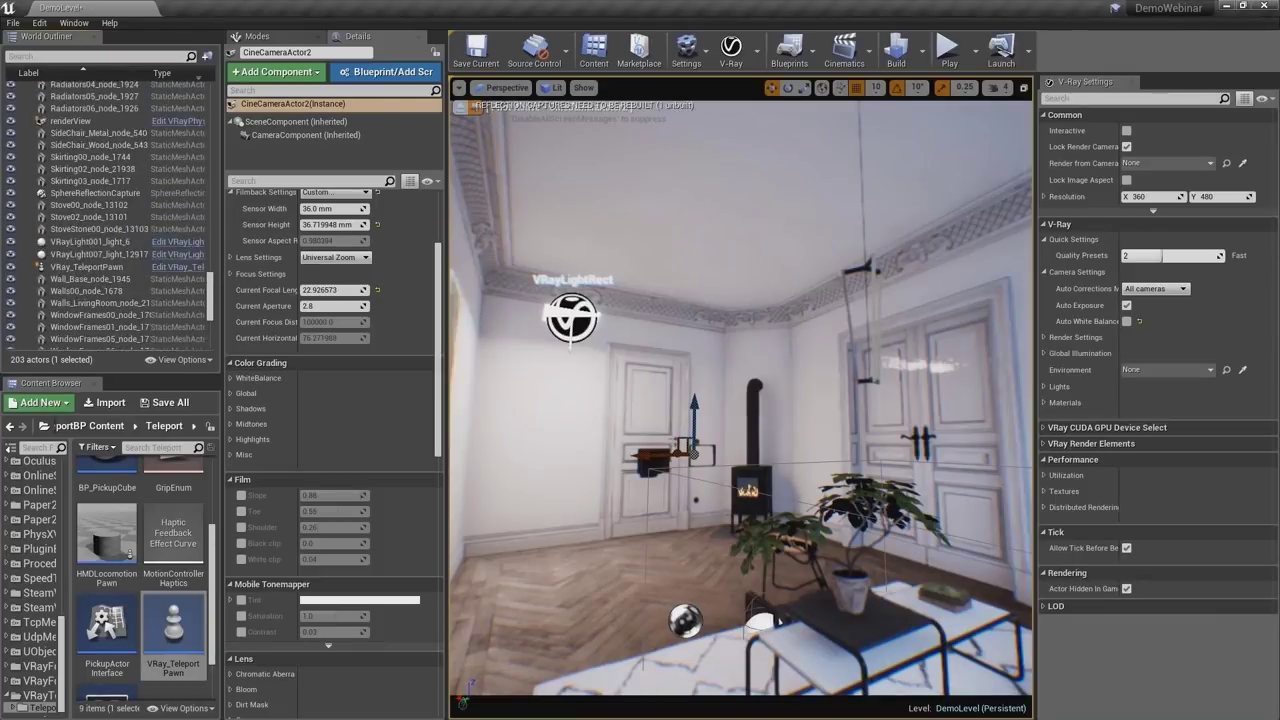
click(90, 288)
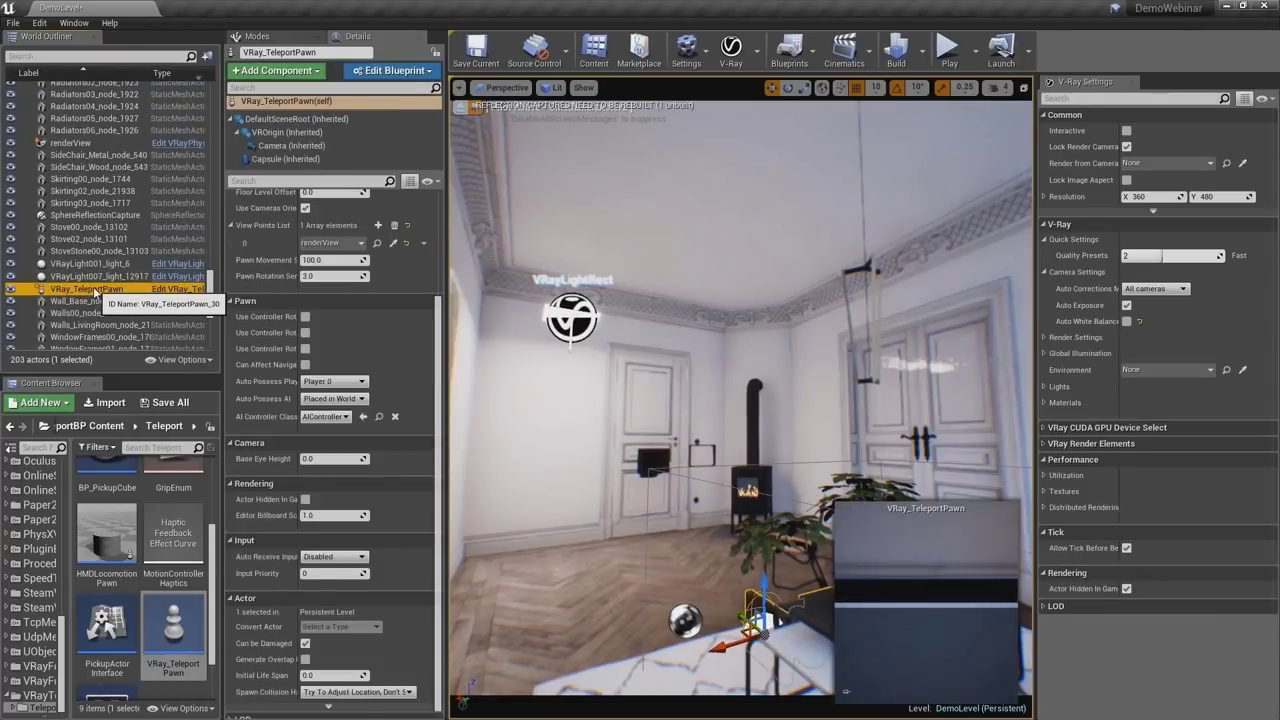
scroll(397, 261, up, 5)
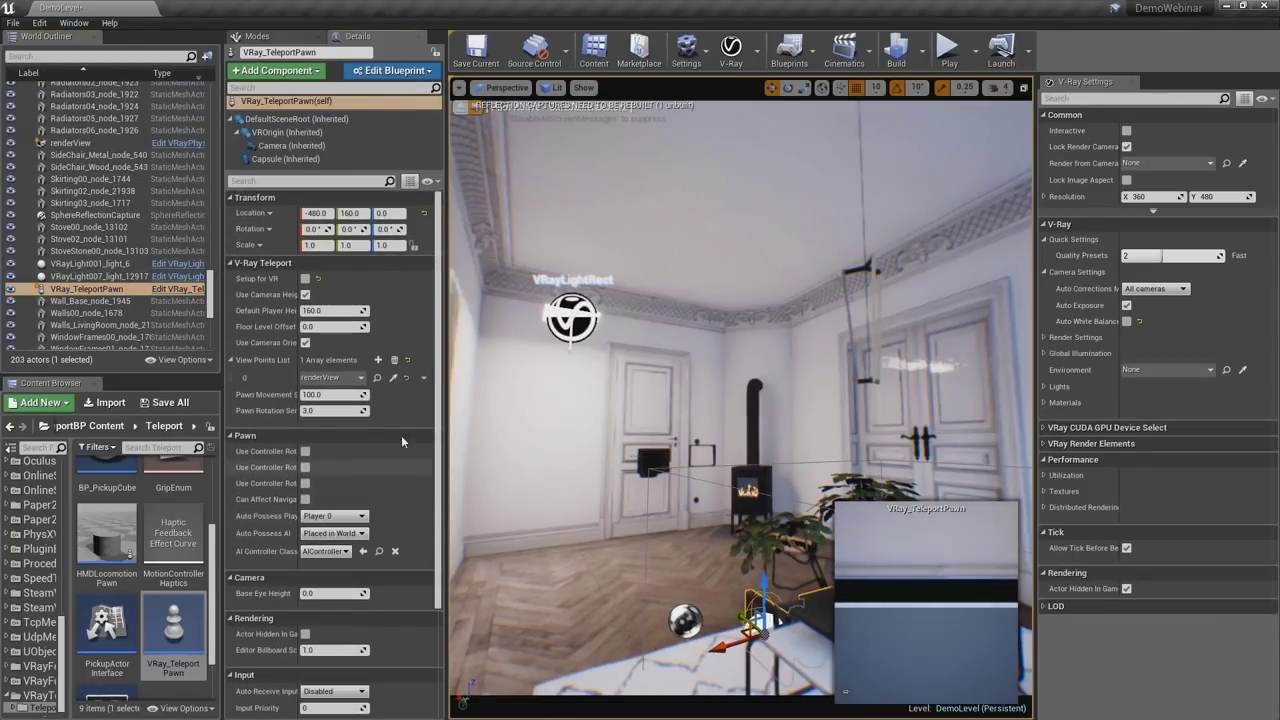
click(378, 360)
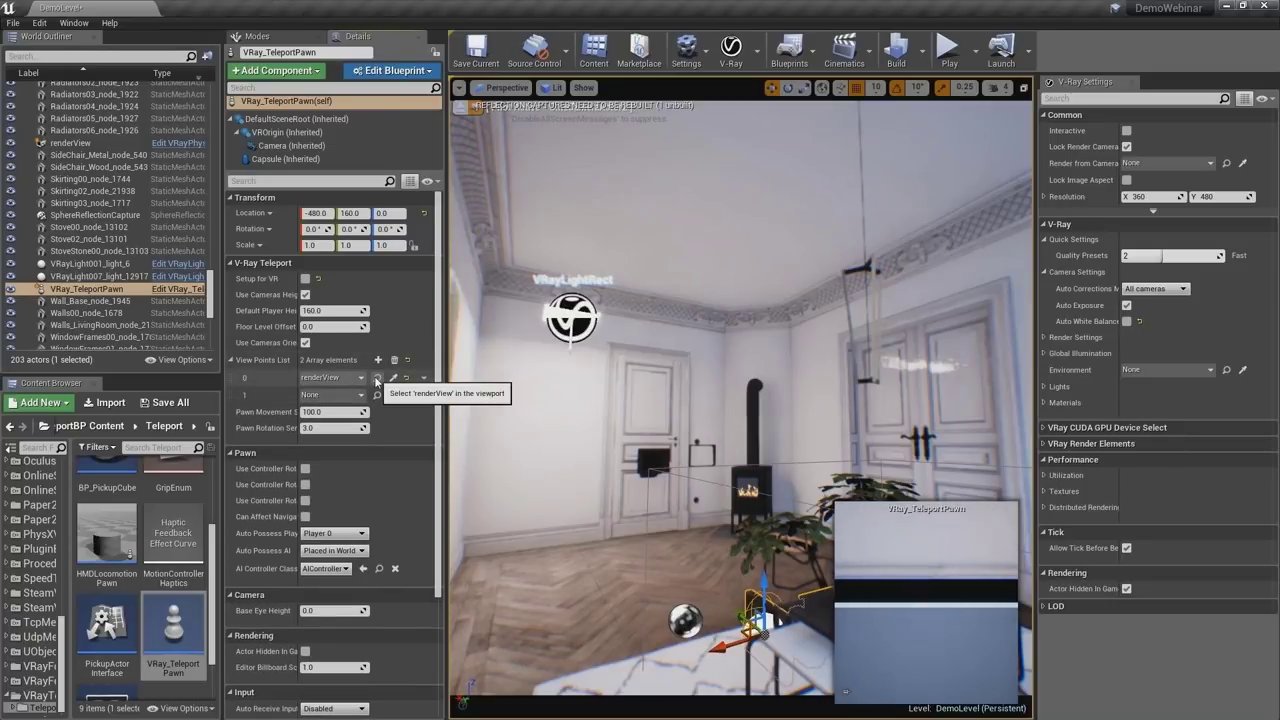
click(345, 377)
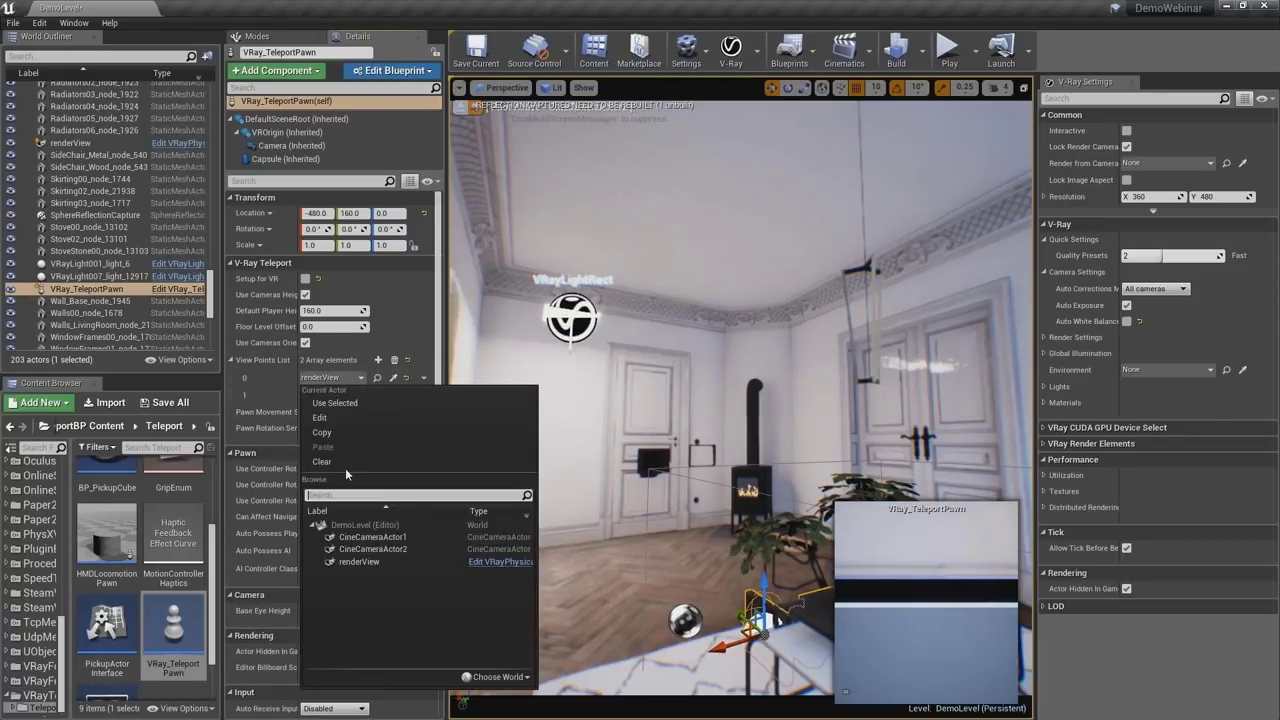
click(373, 537)
click(330, 394)
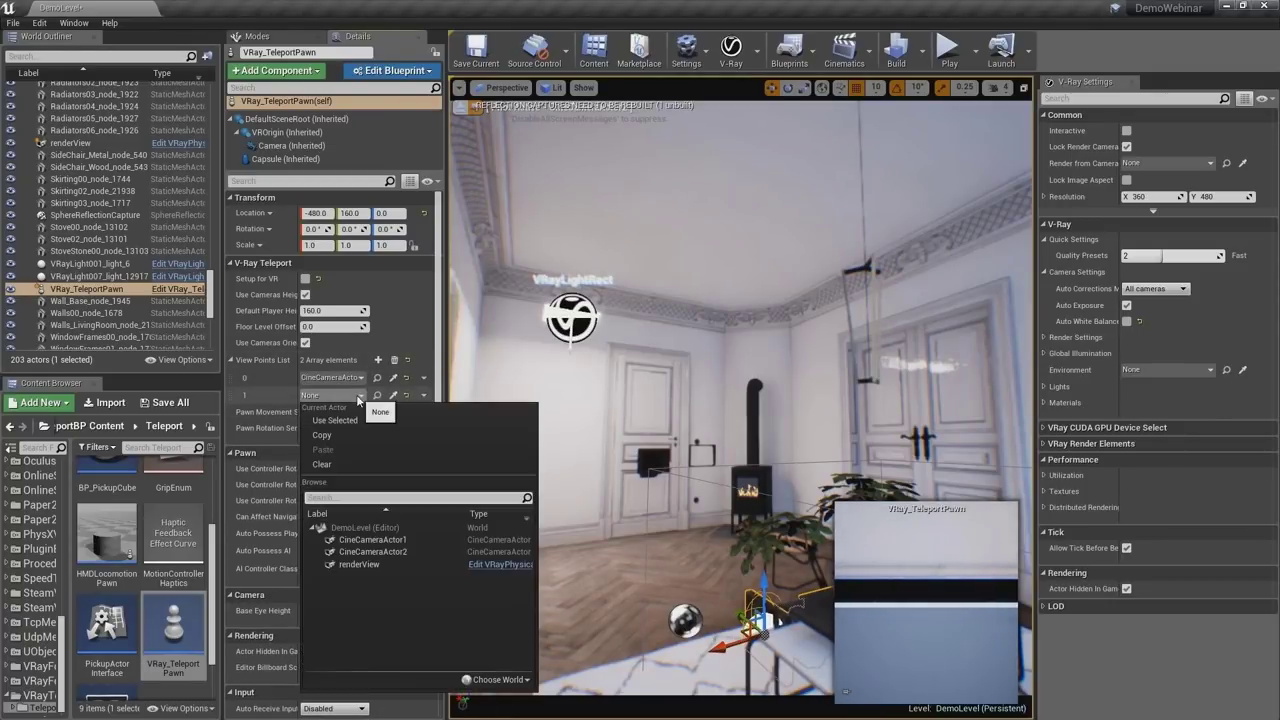
click(373, 552)
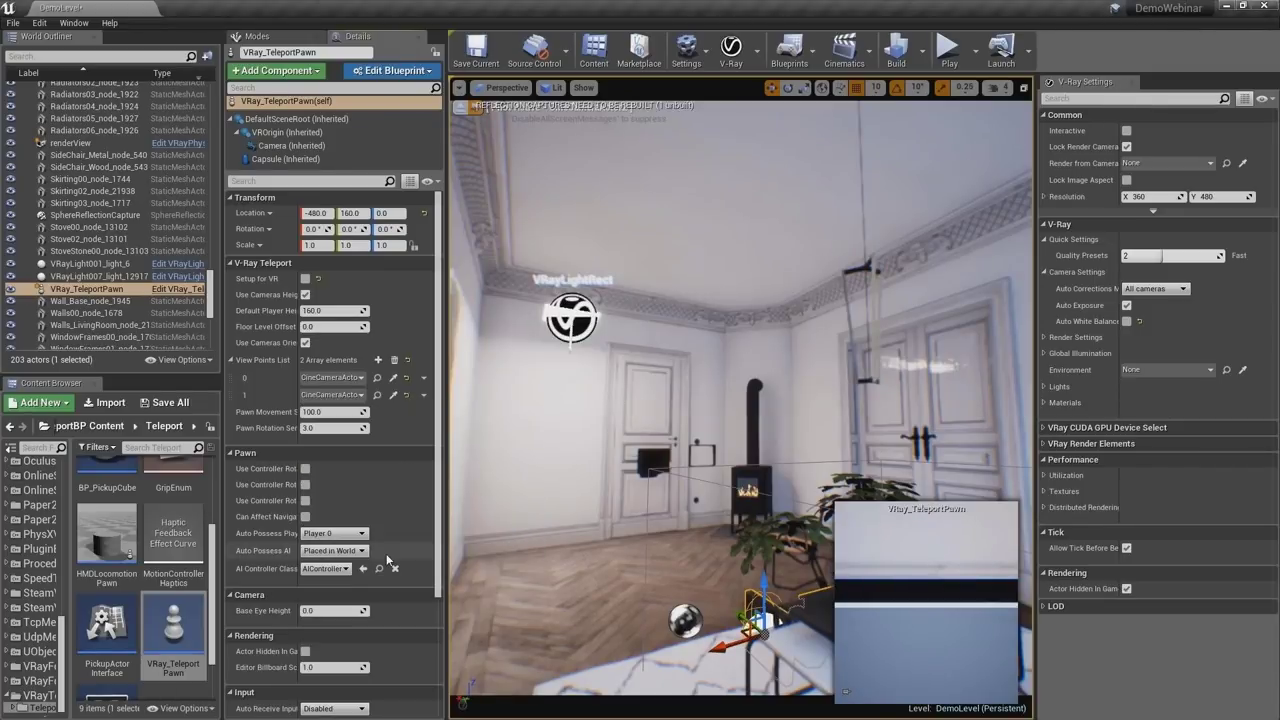
- Add a third element to the pawn's View Points List and assign renderView to it
click(377, 359)
click(330, 412)
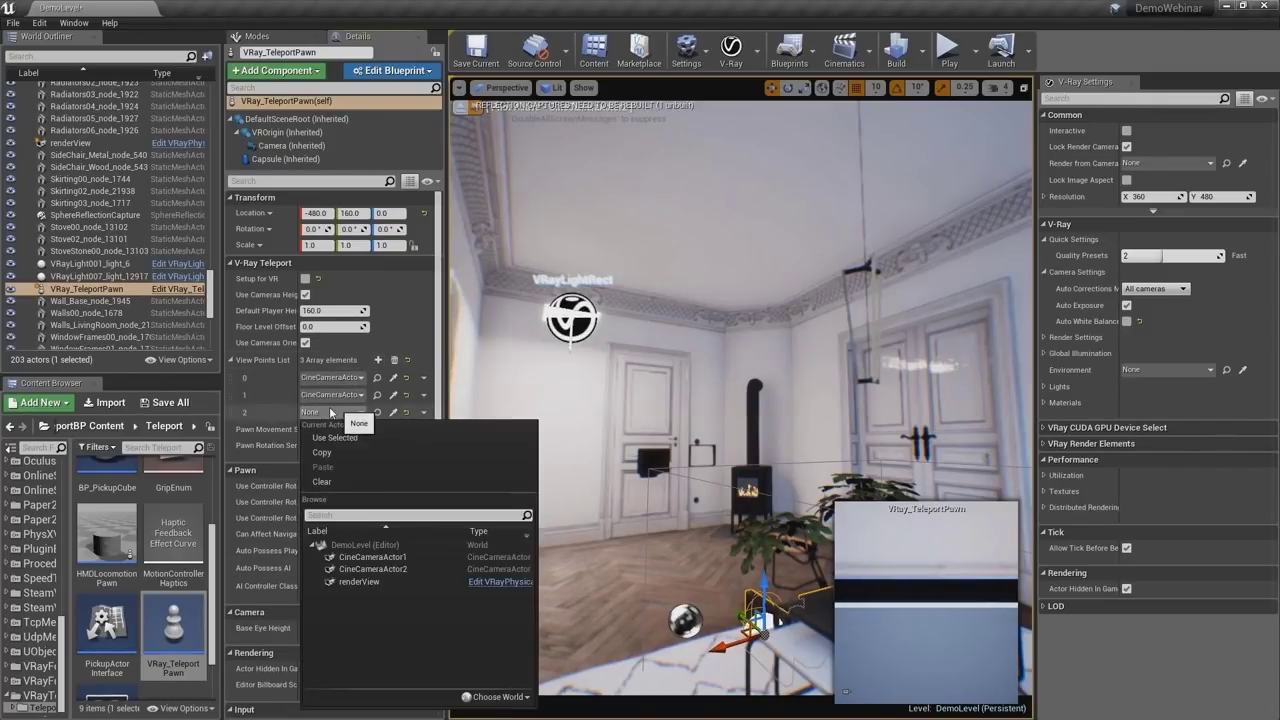
click(359, 581)
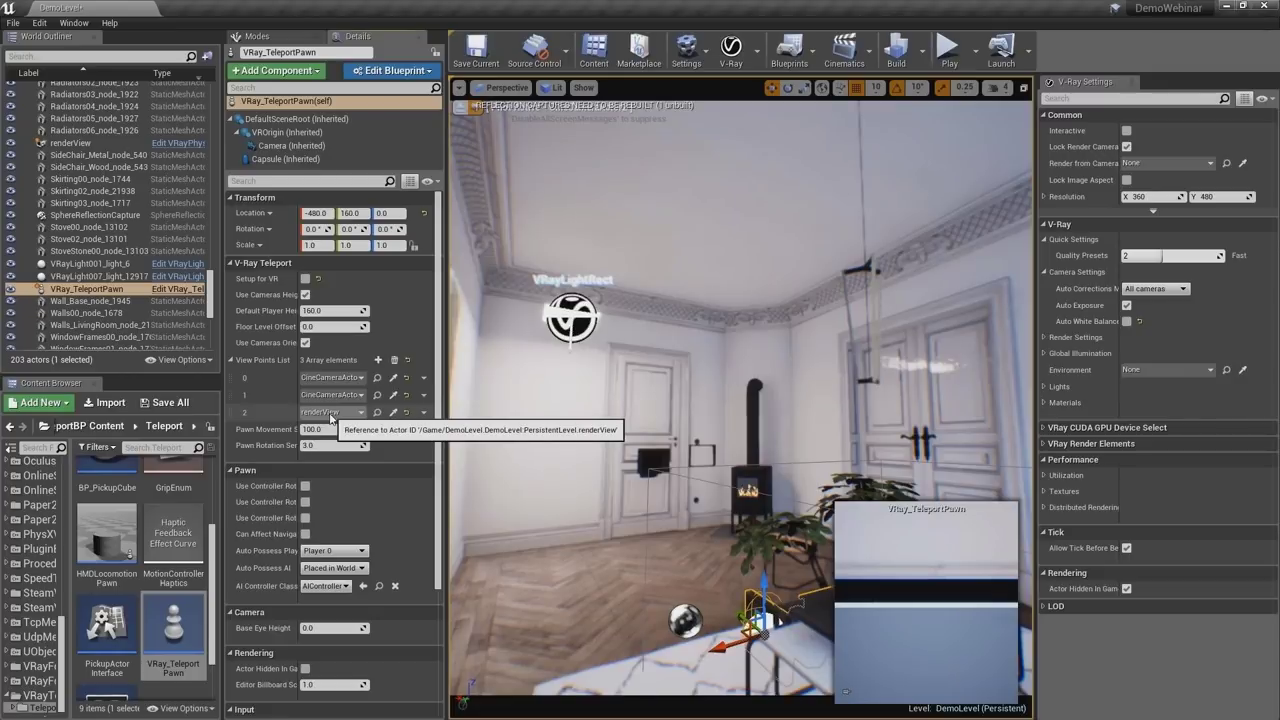
- Play the level to try out the pawn's view points and movement through the room, then stop playing
click(949, 47)
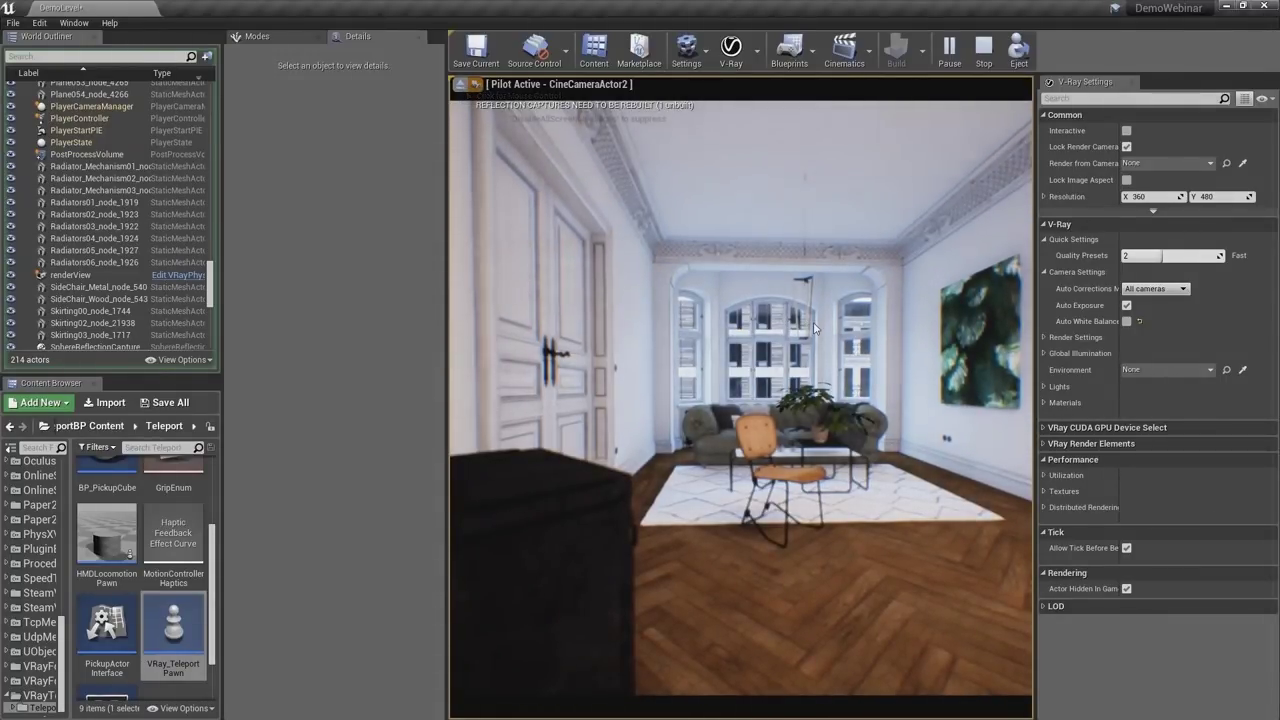
click(740, 400)
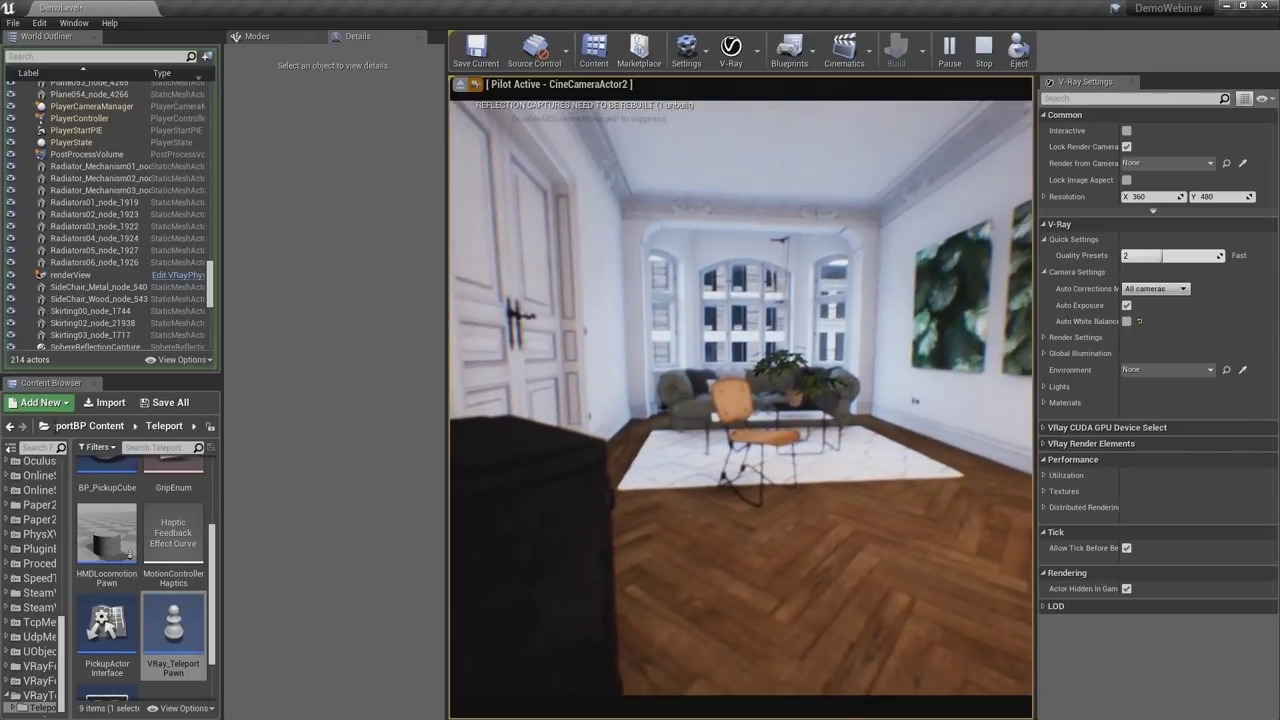
key(Escape)
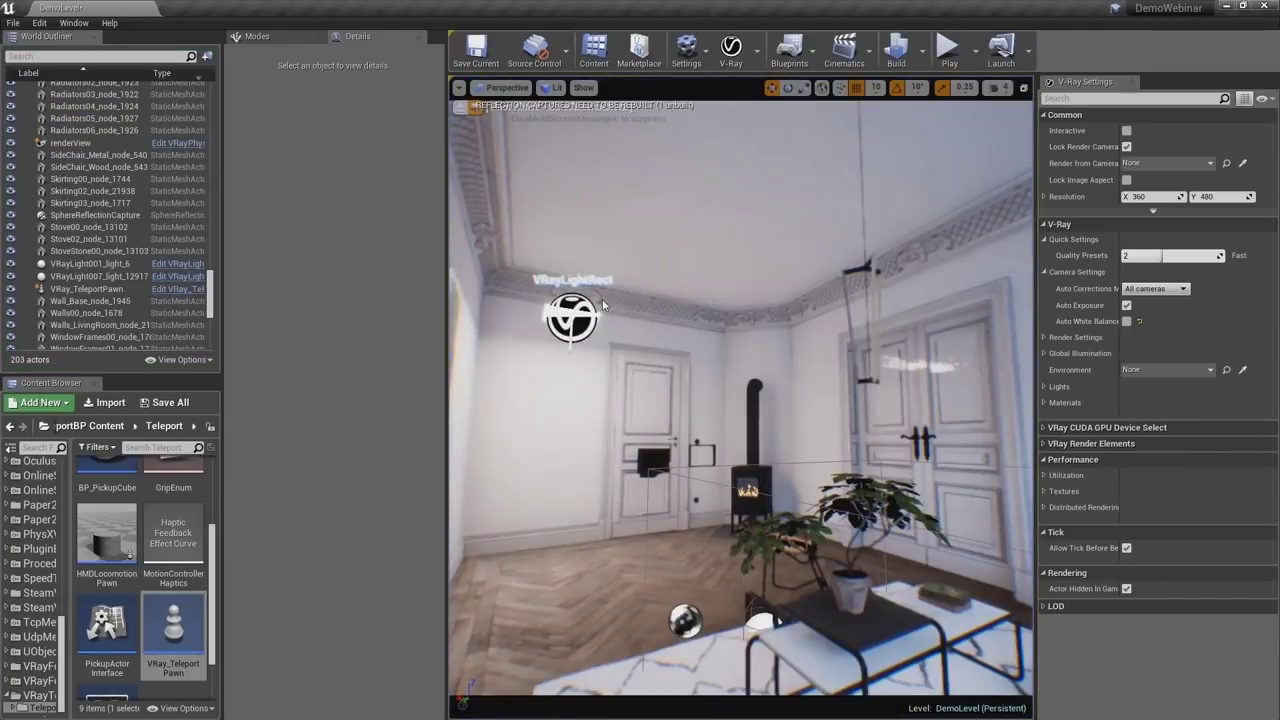